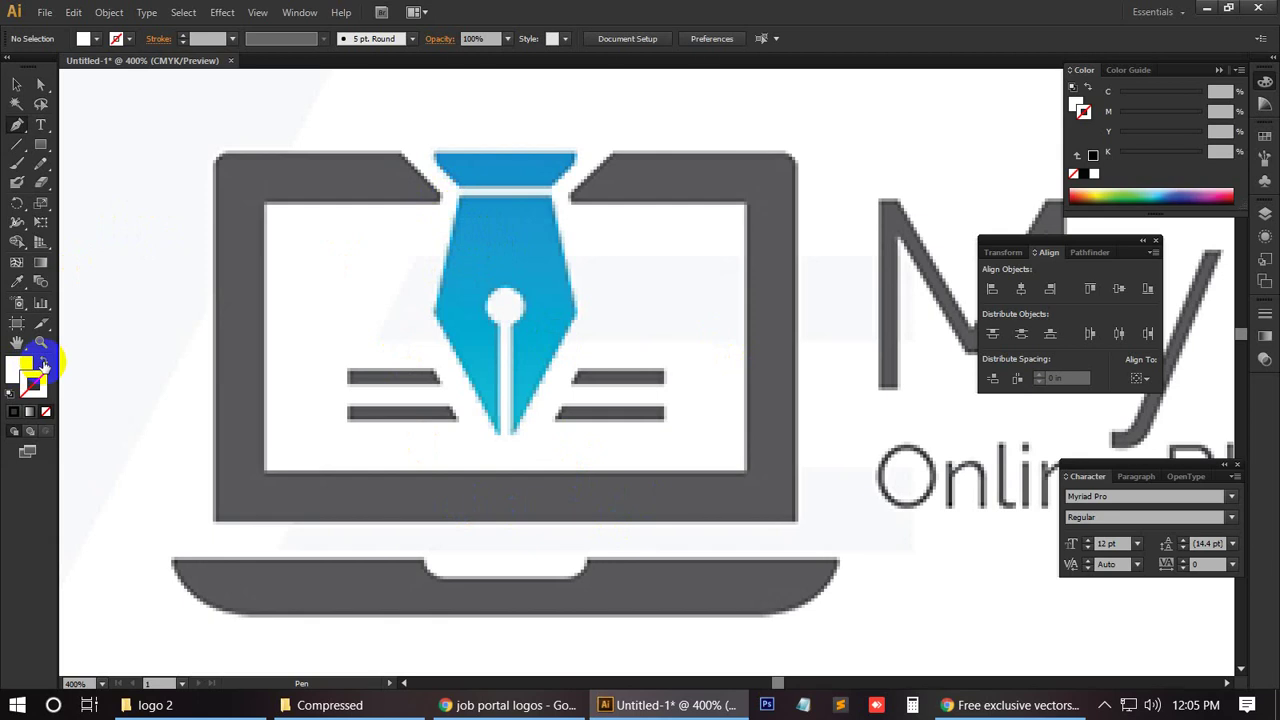
Step: Set the fill to none and the stroke to solid black (K 100) for tracing over the logo image
{"action": "key", "text": "ctrl+a"}
{"action": "left_click", "coordinate": [135, 365], "text": "ctrl"}
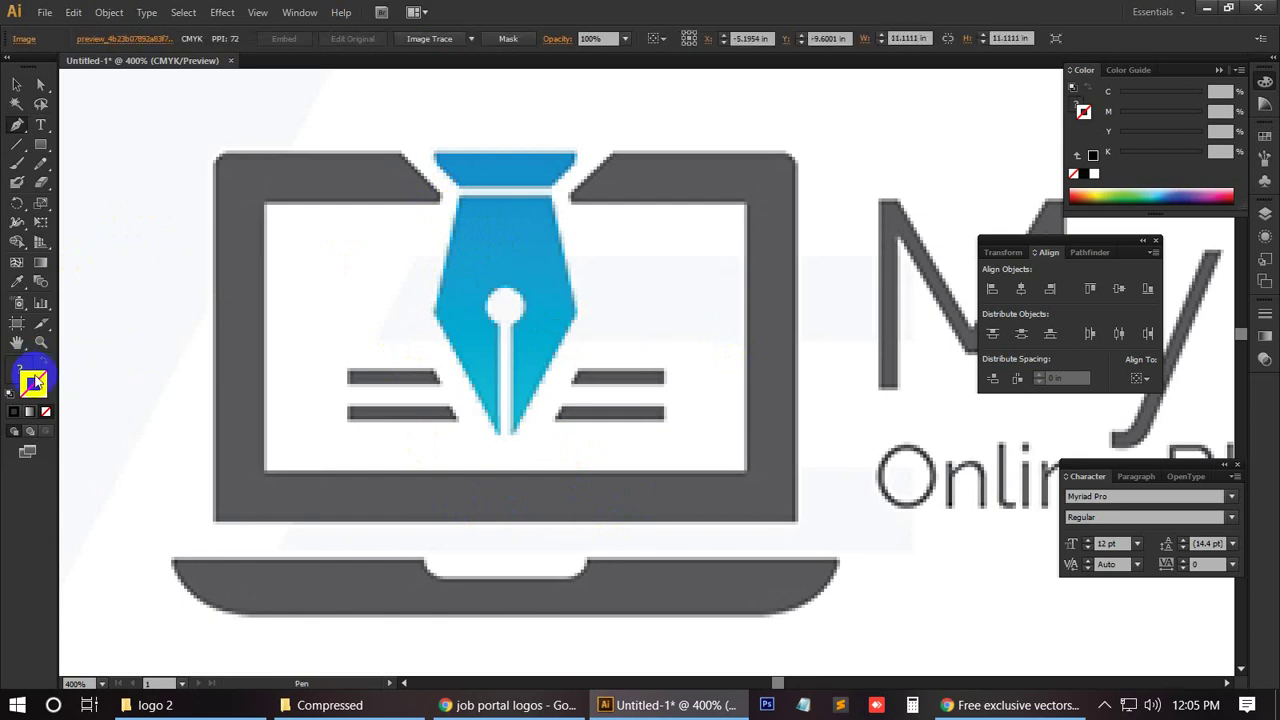
{"action": "left_click", "coordinate": [1078, 174]}
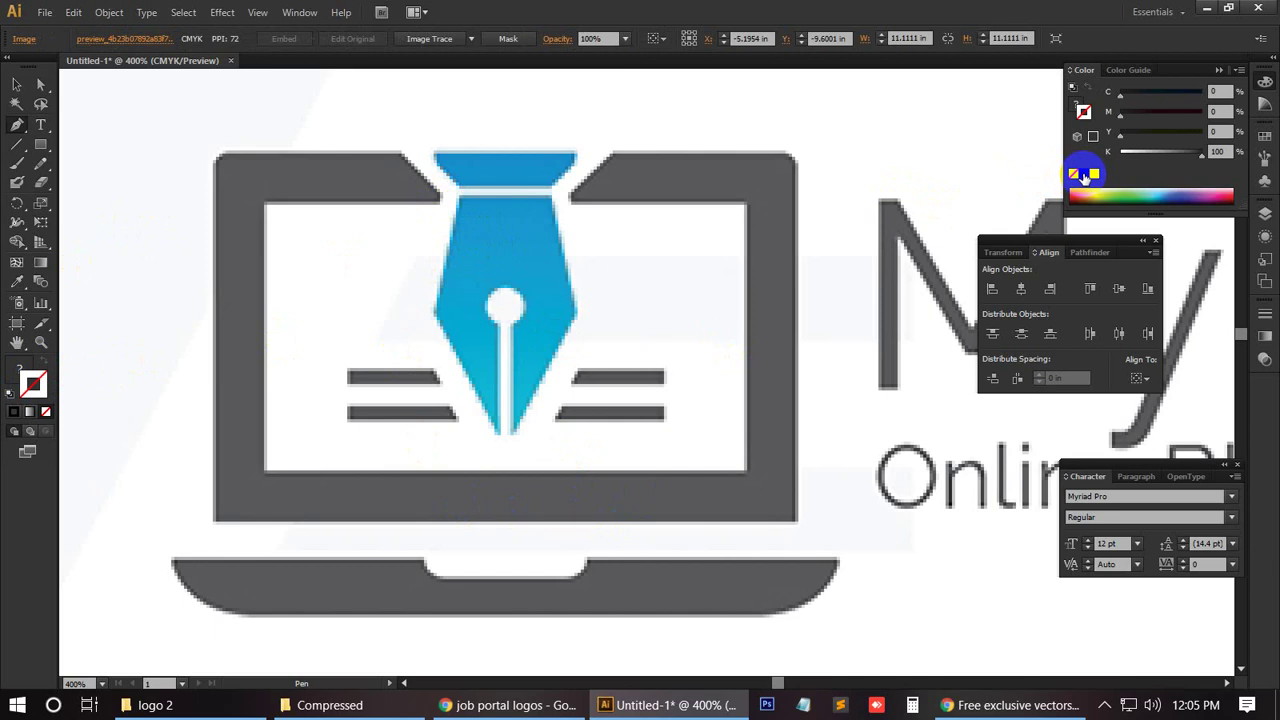
{"action": "left_click", "coordinate": [1093, 140]}
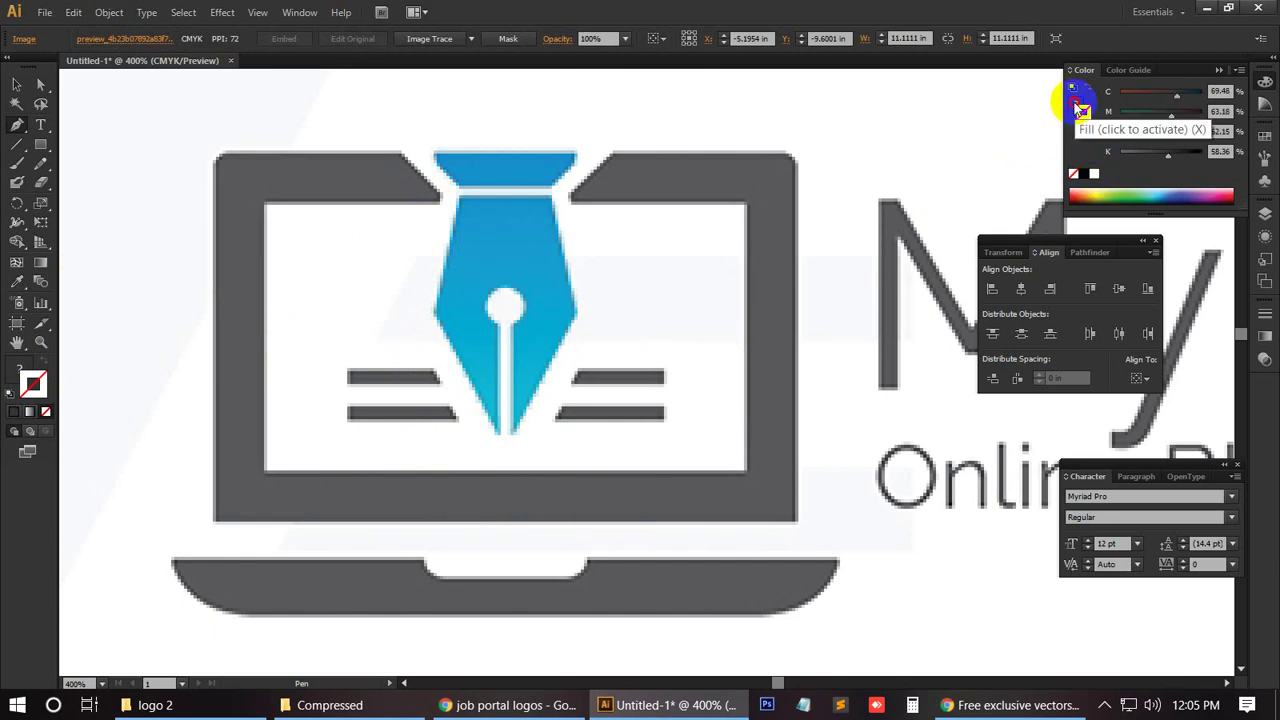
{"action": "left_click", "coordinate": [1075, 104]}
{"action": "left_click", "coordinate": [15, 86]}
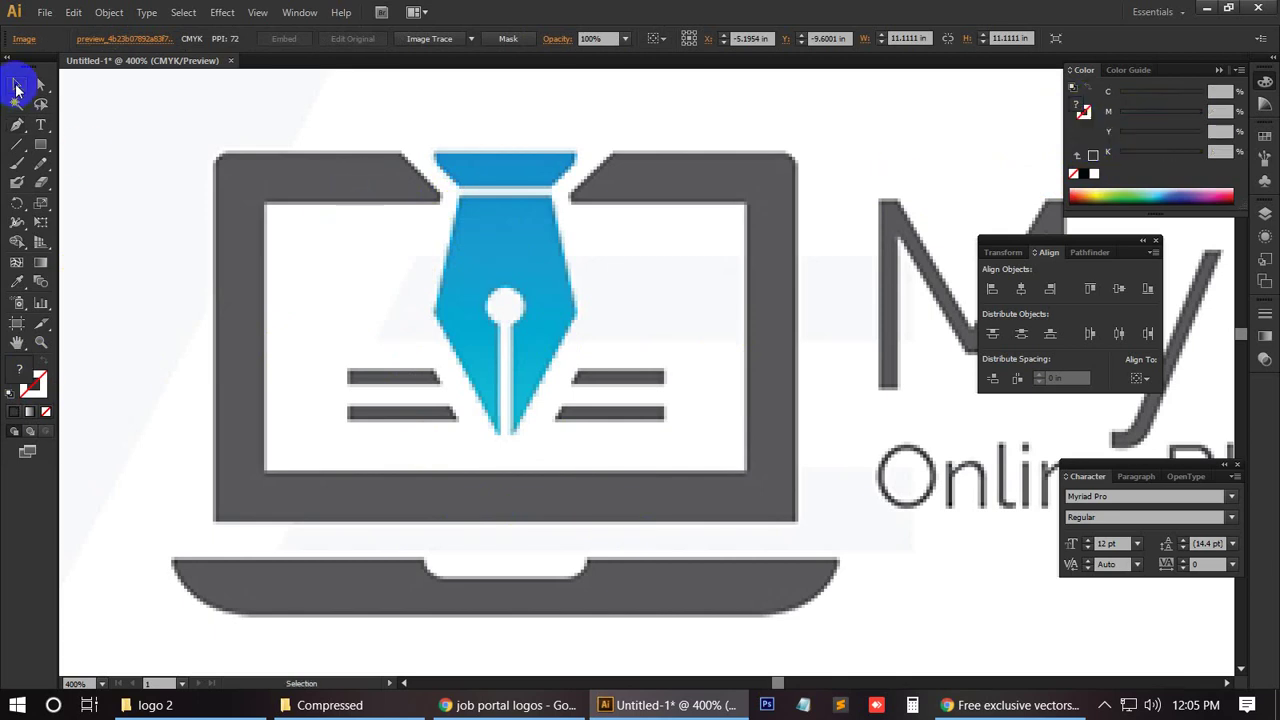
{"action": "left_click", "coordinate": [27, 368]}
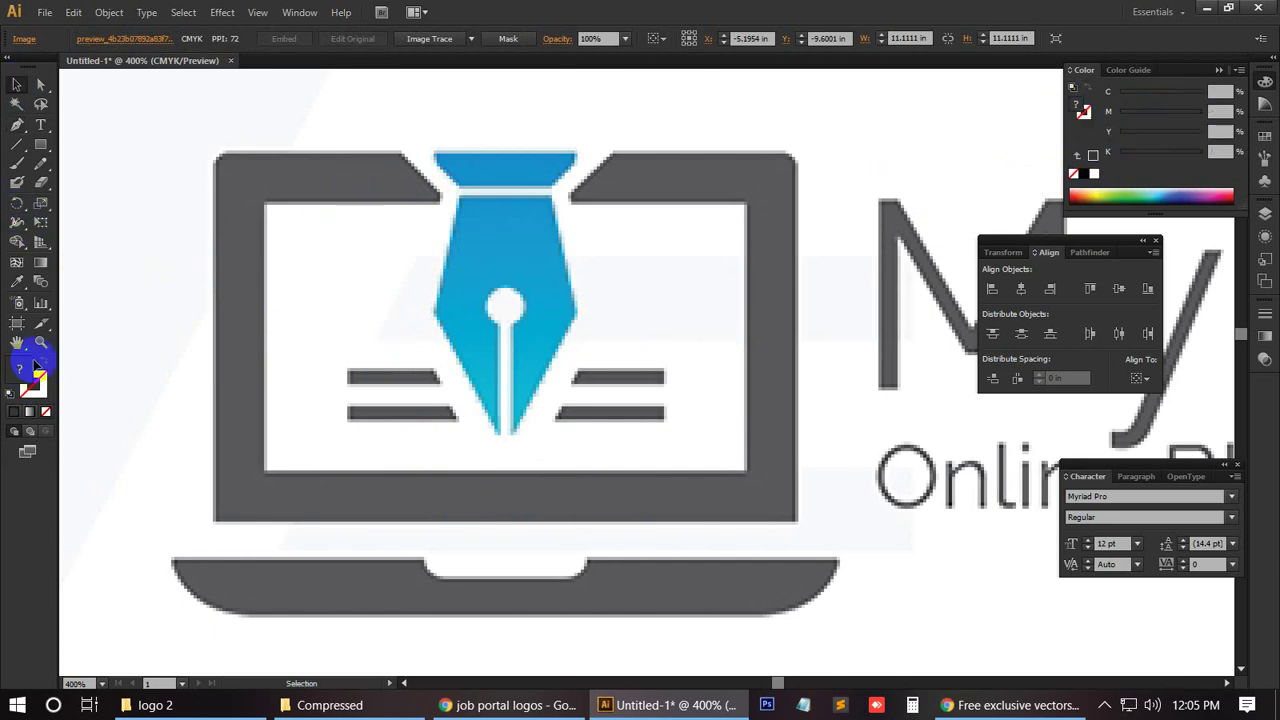
{"action": "left_click", "coordinate": [1093, 155]}
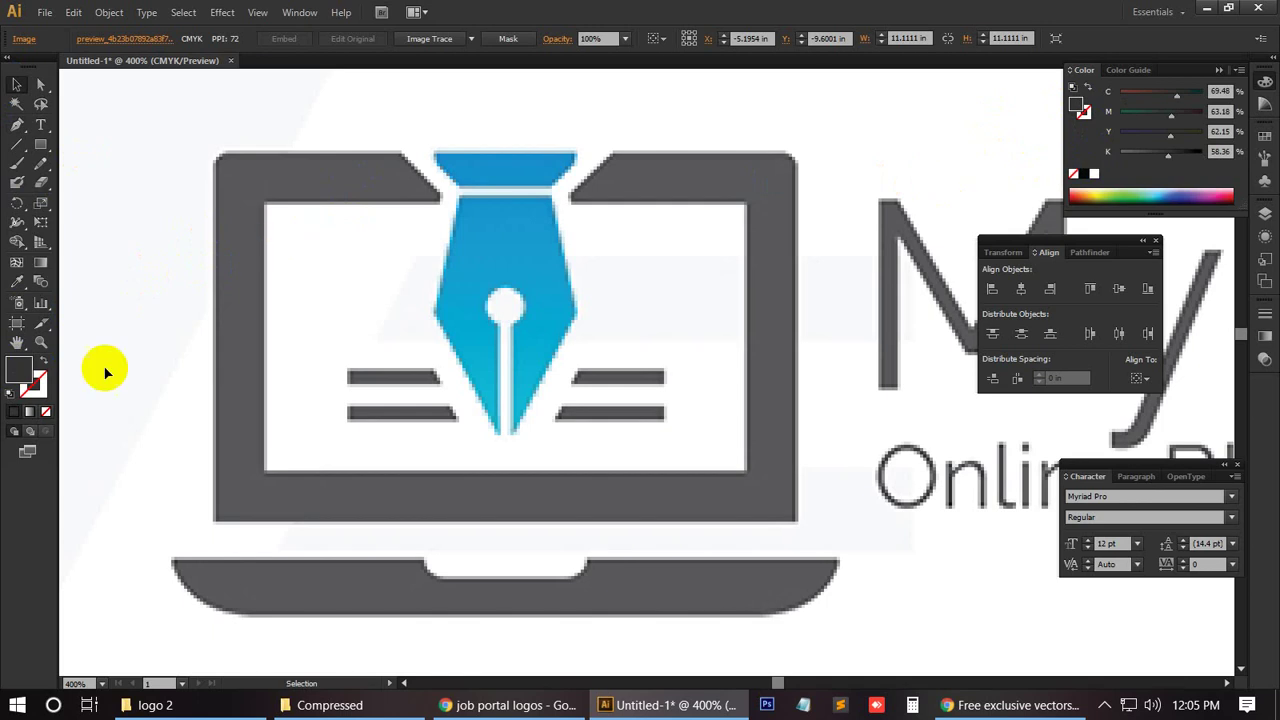
{"action": "left_click", "coordinate": [43, 360]}
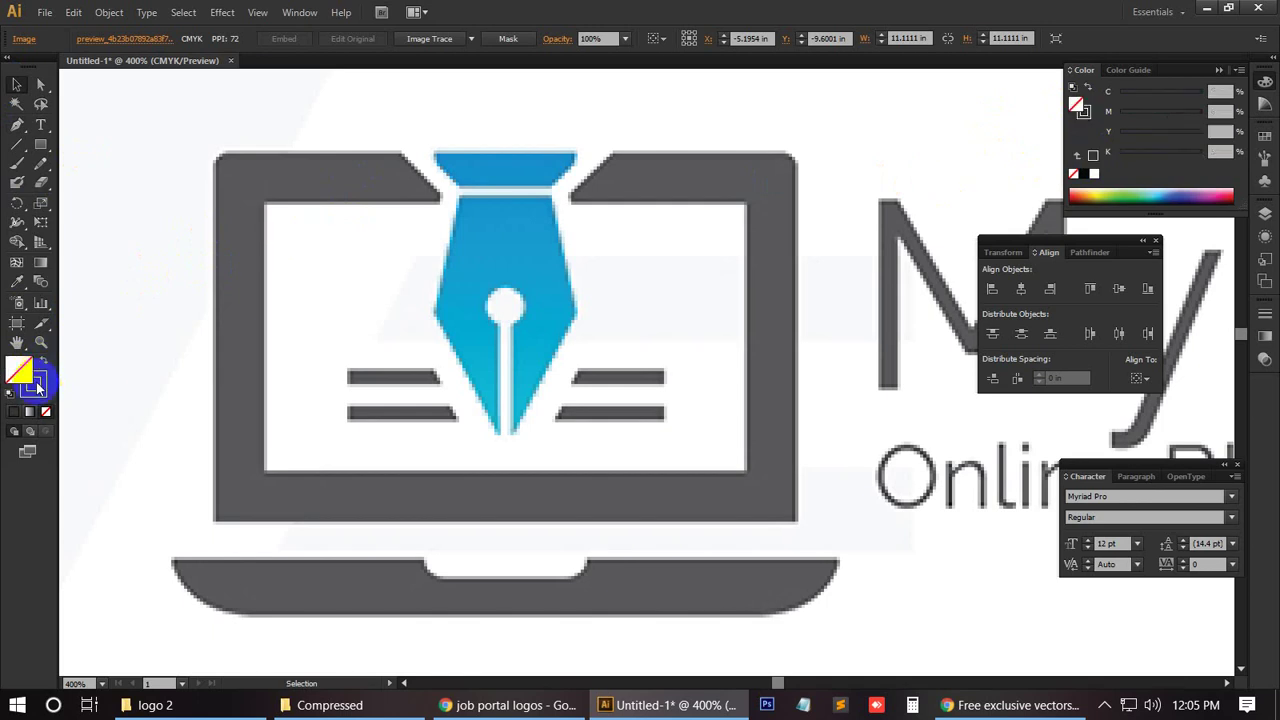
{"action": "left_click", "coordinate": [1093, 174]}
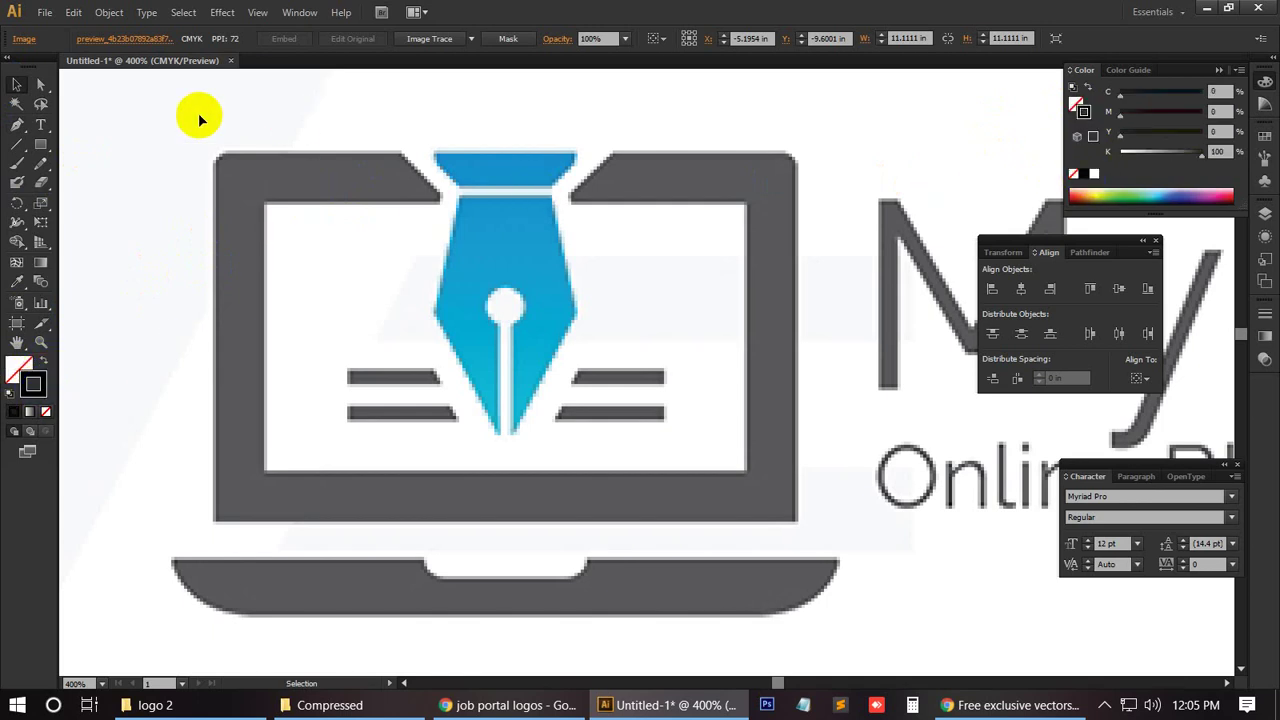
Step: Try to trace the laptop screen frame with the Pen tool, from the notch beside the nib along the upper edge to the rounded corner
{"action": "left_click", "coordinate": [17, 125]}
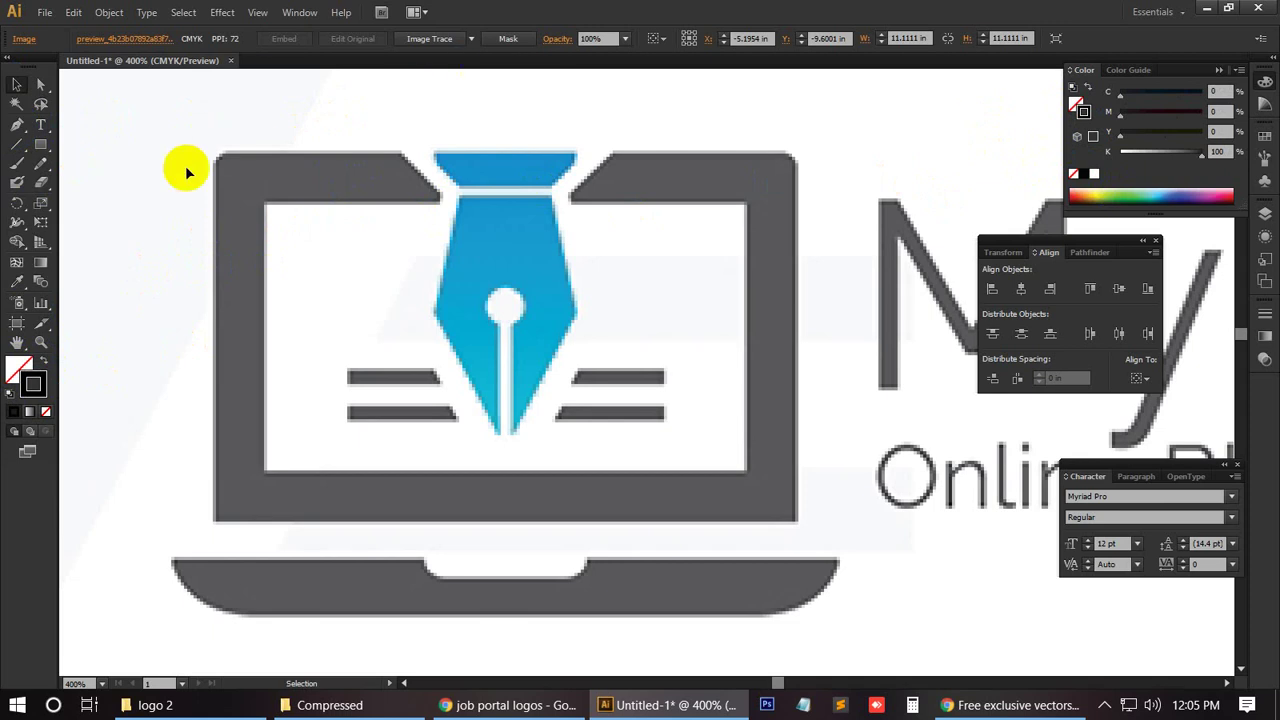
{"action": "left_click", "coordinate": [30, 150]}
{"action": "left_click", "coordinate": [17, 125]}
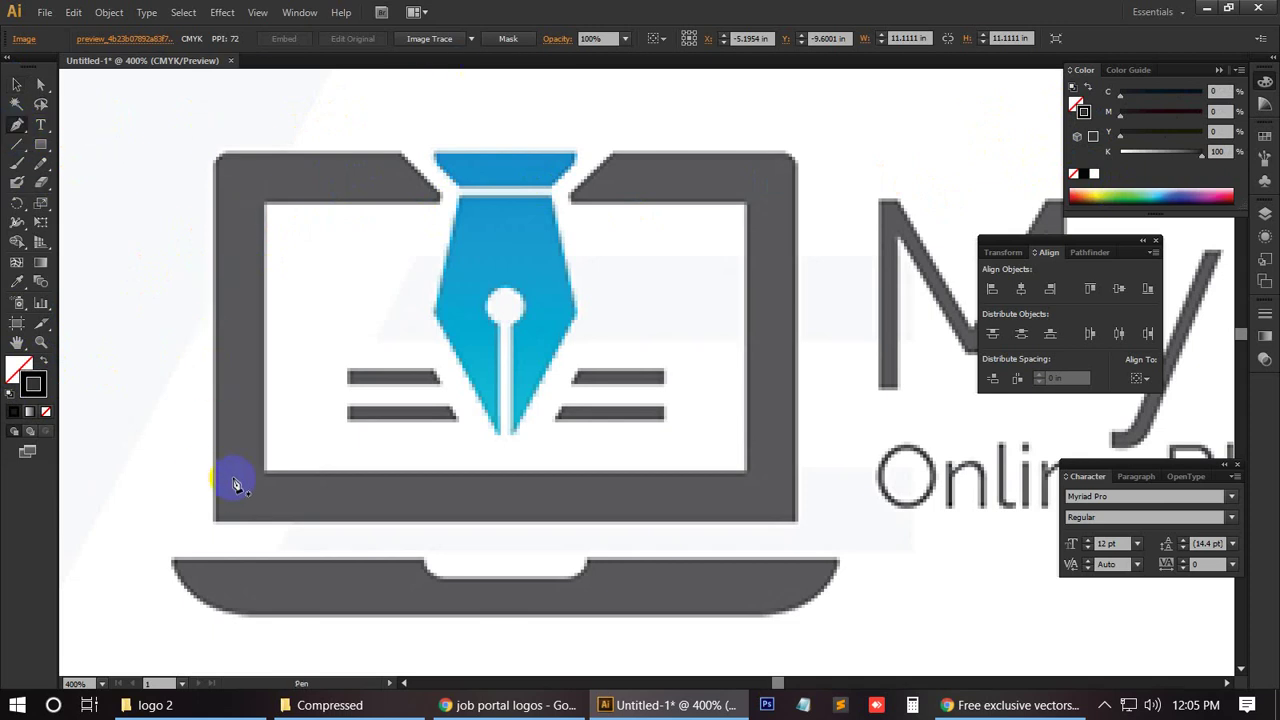
{"action": "left_click", "coordinate": [445, 207]}
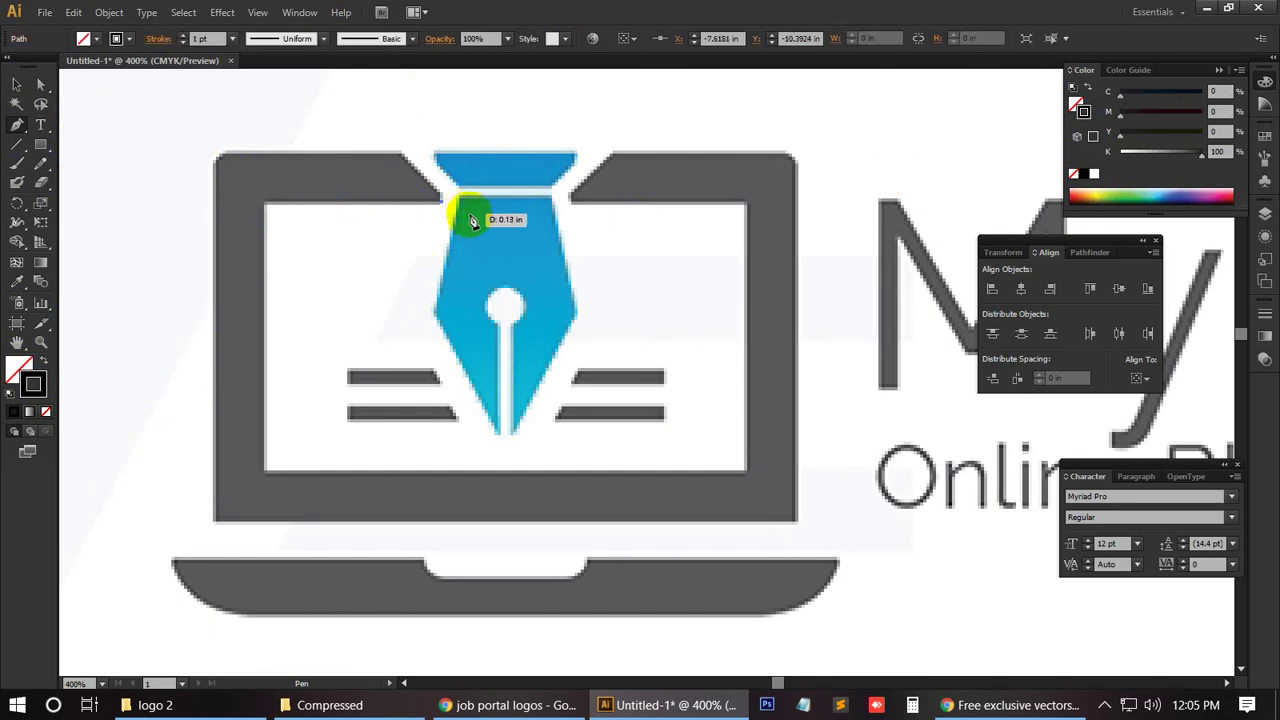
{"action": "left_click", "coordinate": [400, 157]}
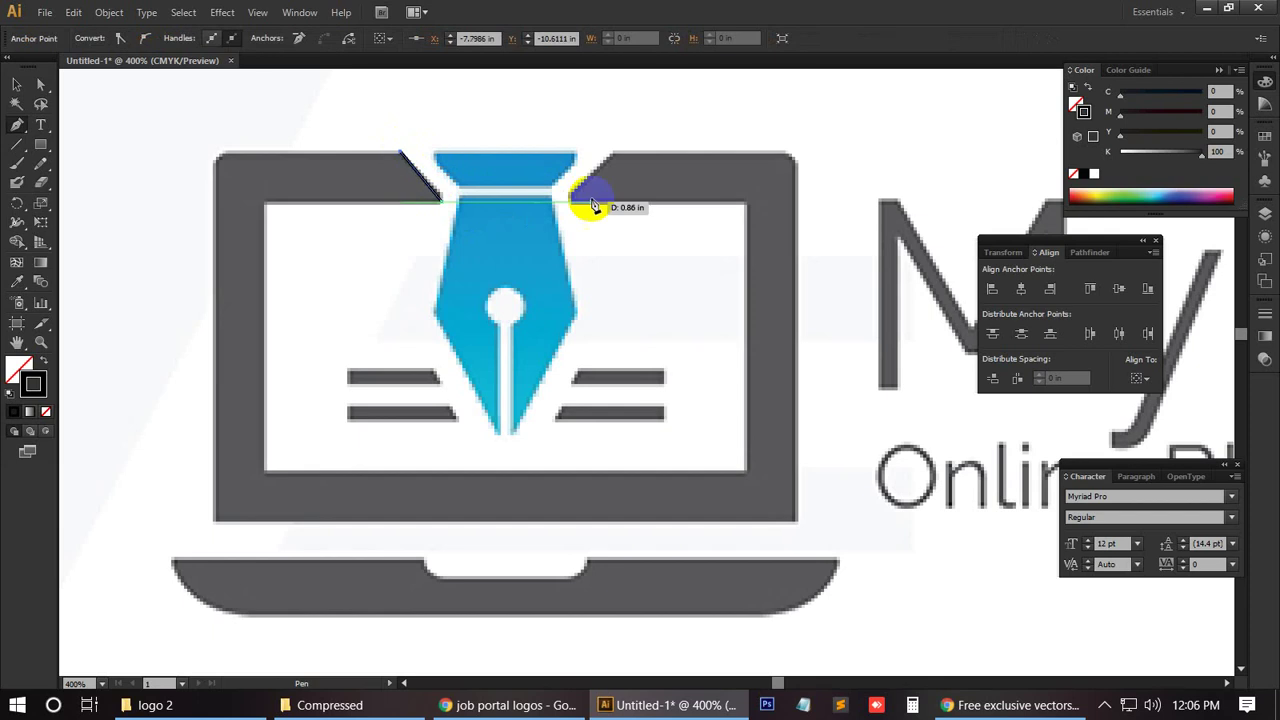
{"action": "left_click", "coordinate": [227, 157]}
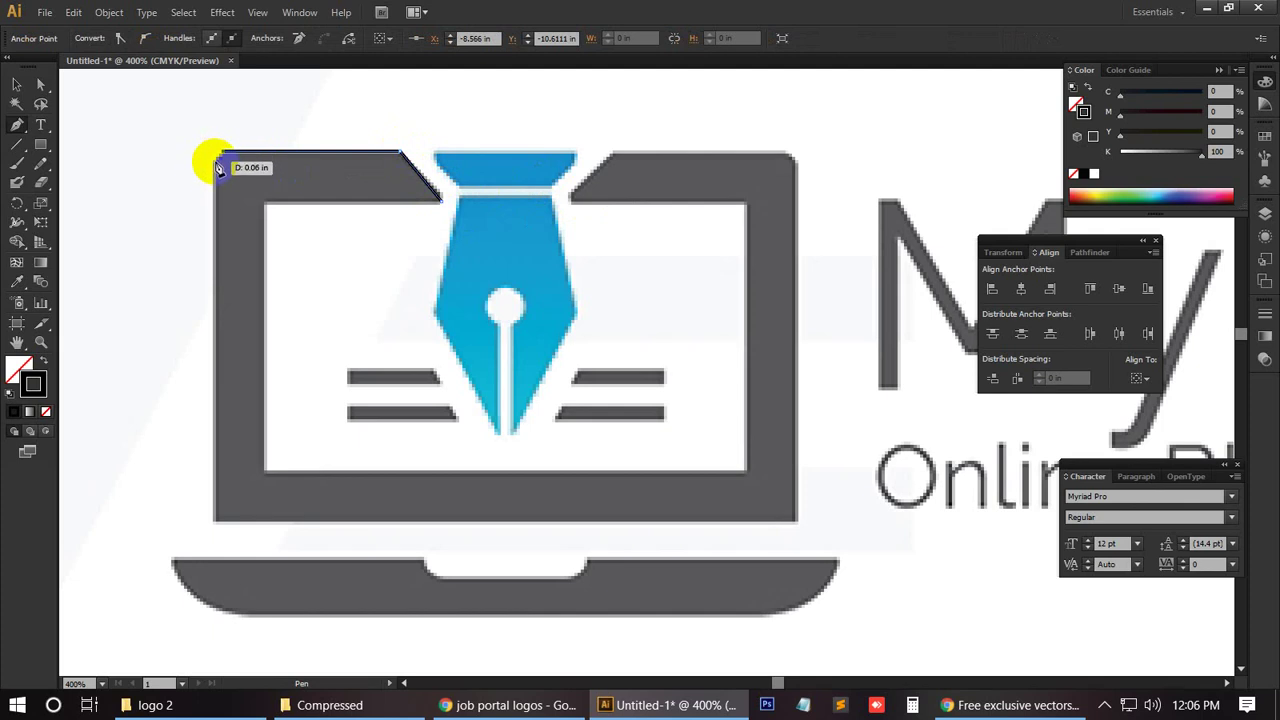
{"action": "left_click", "coordinate": [216, 161]}
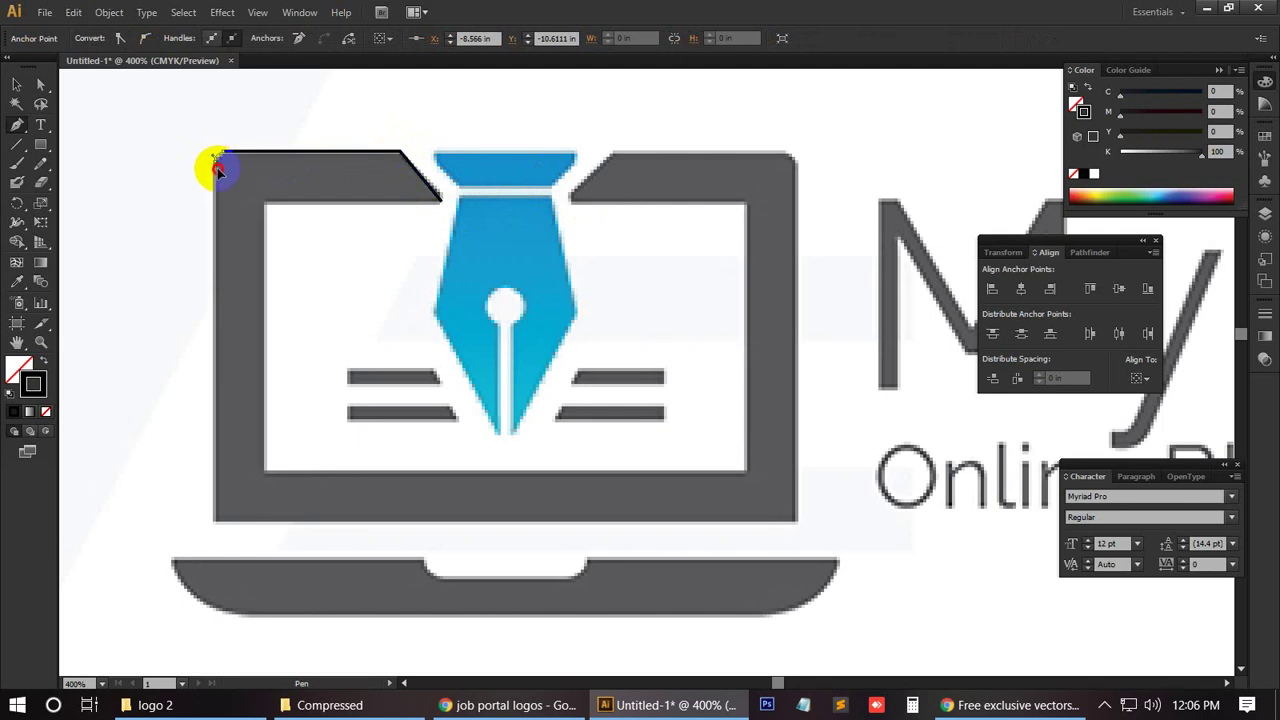
{"action": "left_click", "coordinate": [218, 170]}
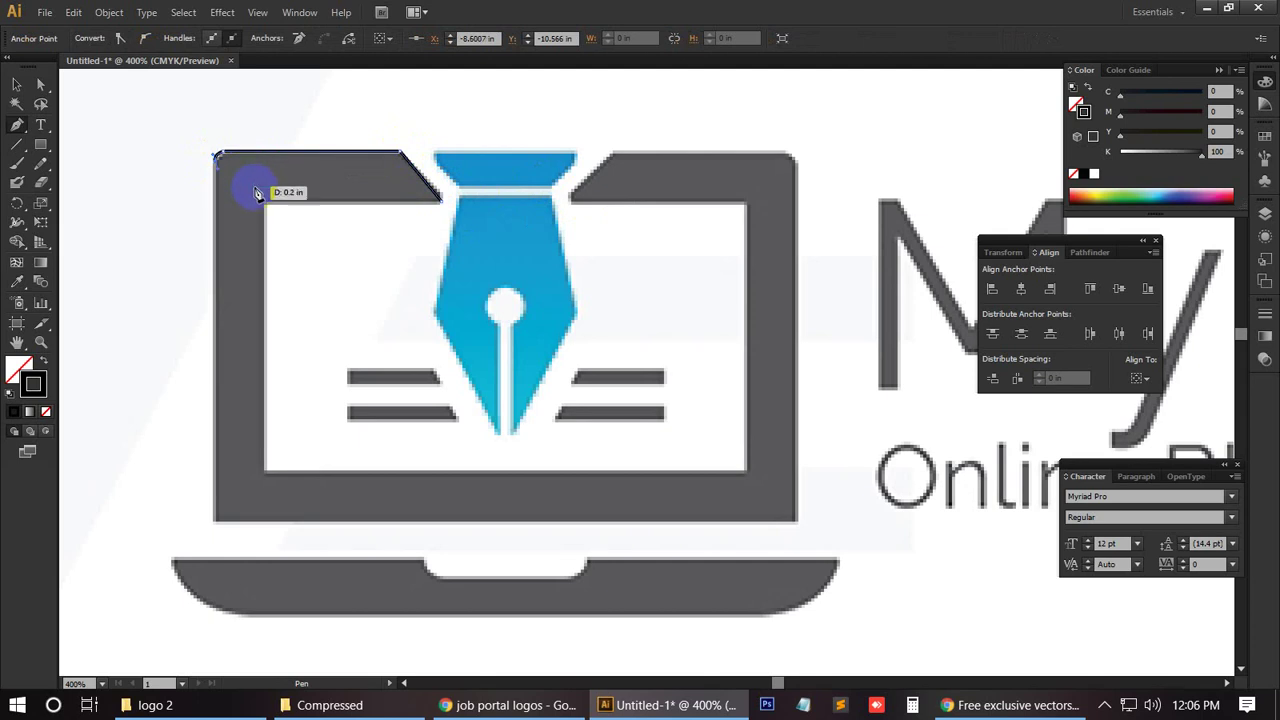
{"action": "left_click_drag", "start_coordinate": [258, 207], "coordinate": [258, 200]}
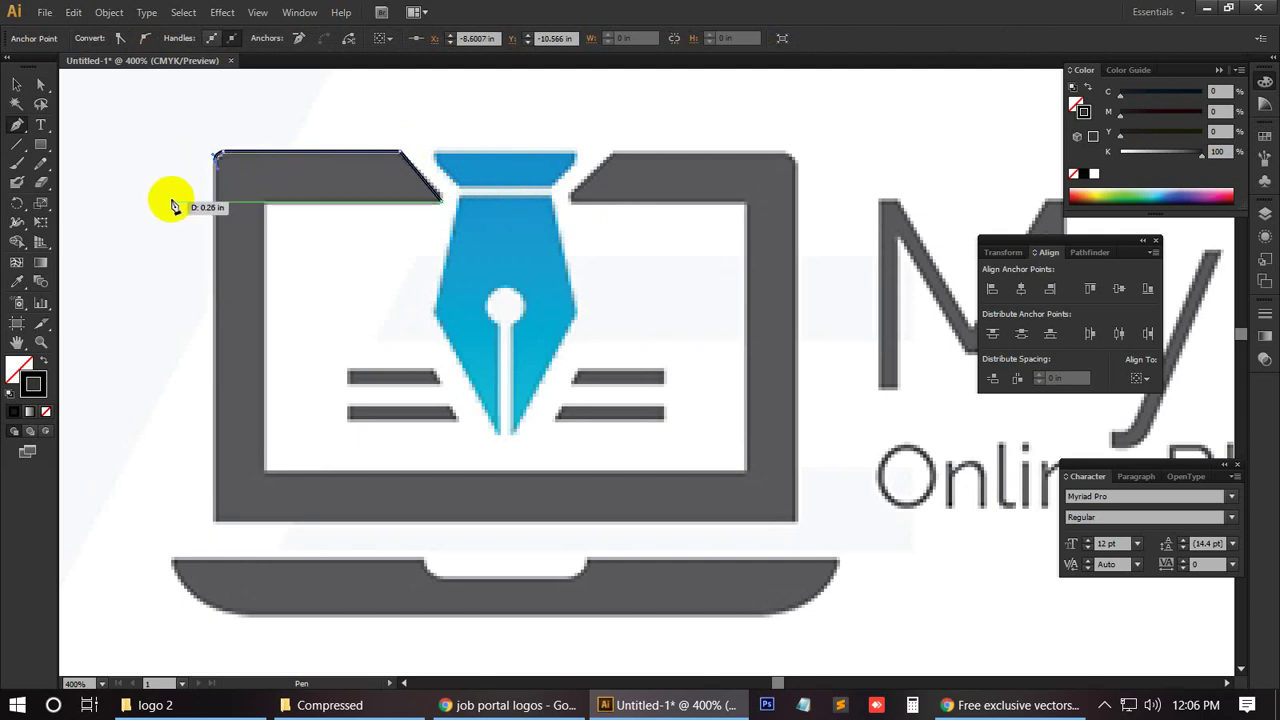
{"action": "scroll", "coordinate": [246, 266], "scroll_direction": "up", "scroll_amount": 1}
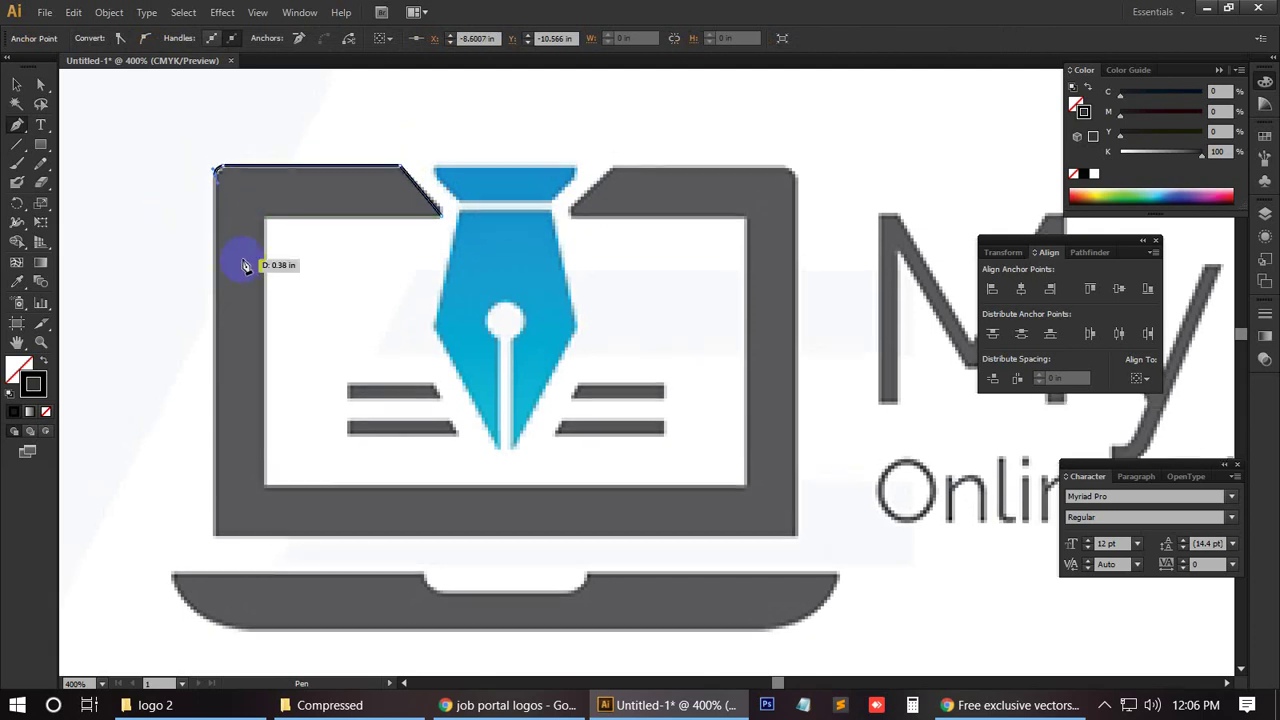
Step: Undo the path traced along the laptop frame with the Pen tool
{"action": "key", "text": "v"}
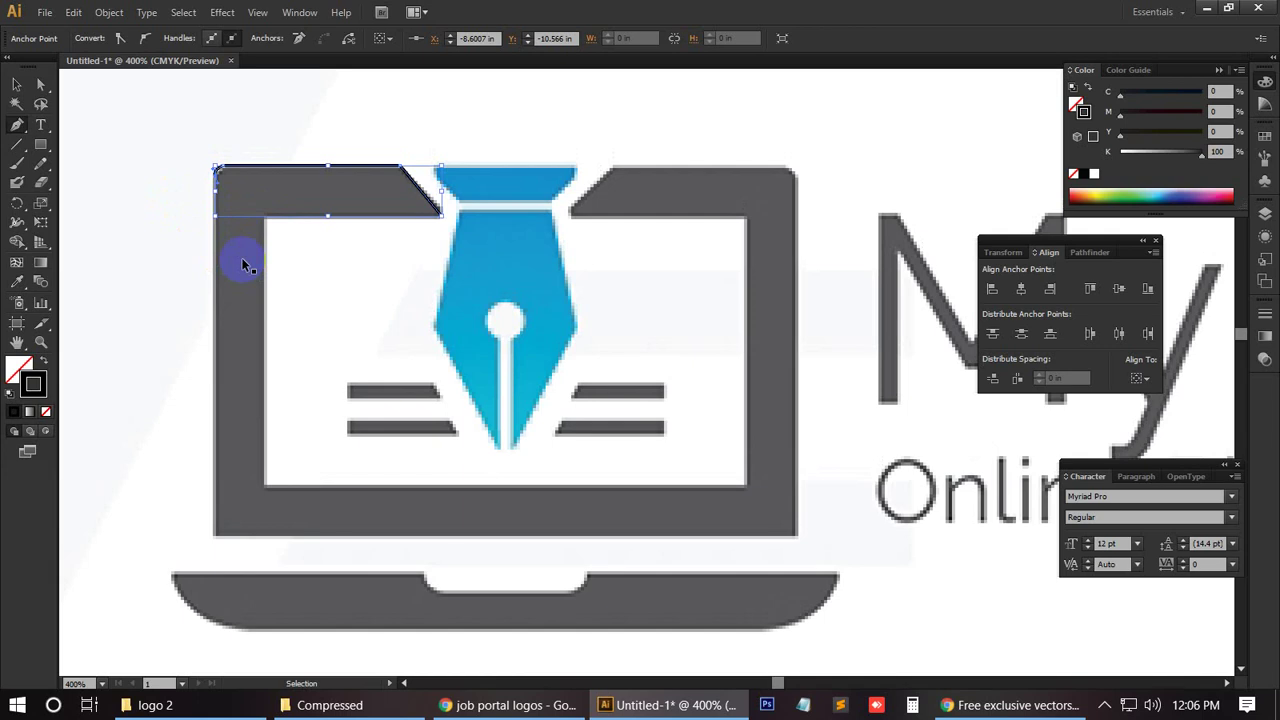
{"action": "key", "text": "ctrl+z"}
{"action": "key", "text": "ctrl+z"}
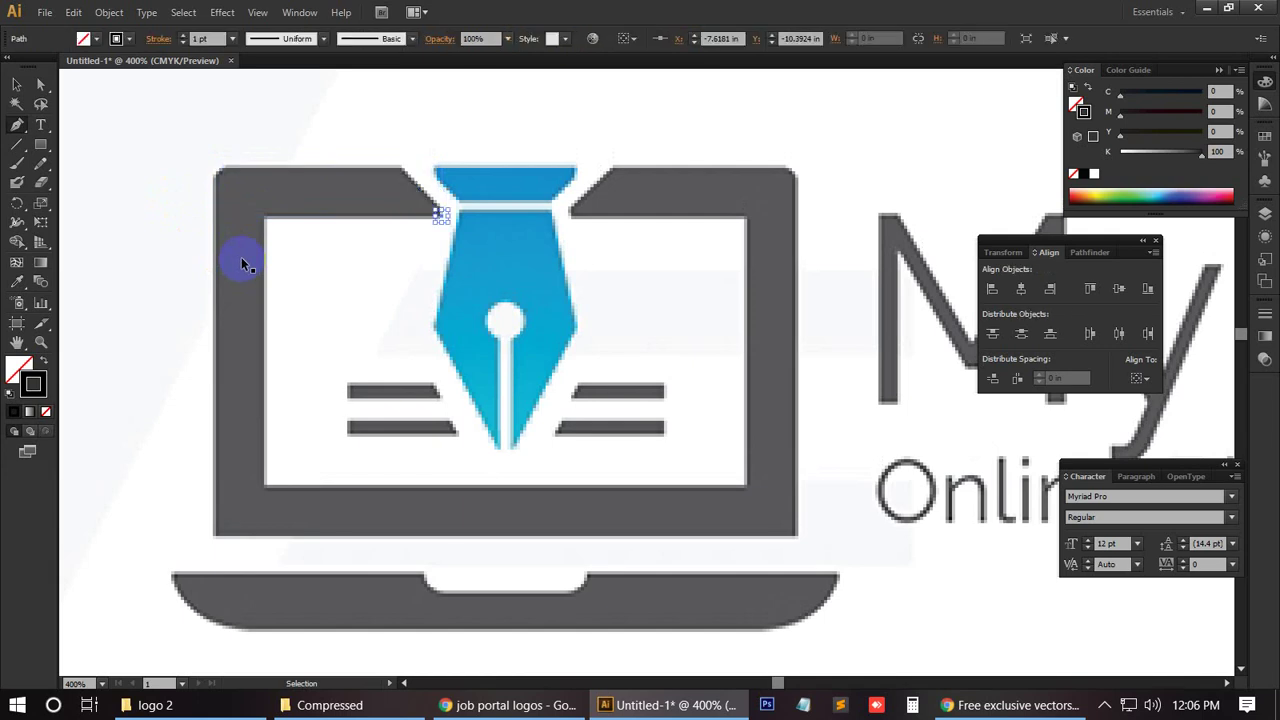
{"action": "left_click", "coordinate": [245, 263]}
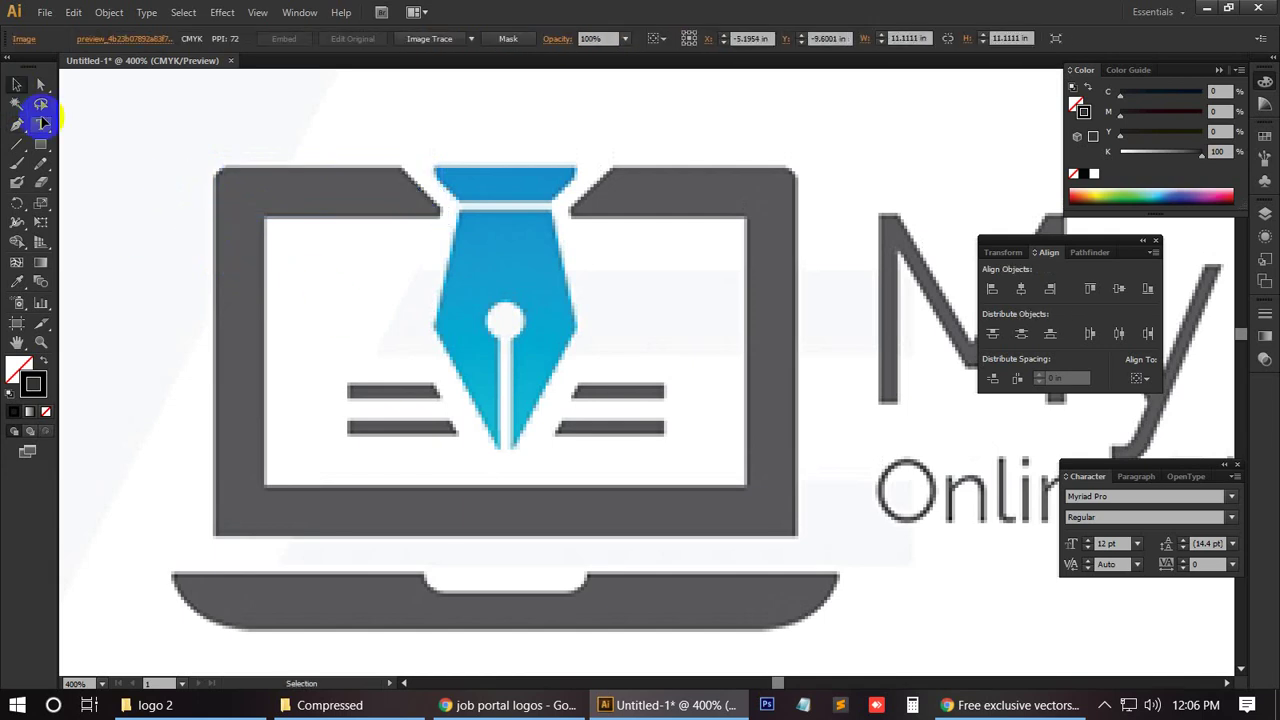
Step: Draw a rectangle about 2.54 in wide and 1.61 in high over the laptop screen's outer frame and select it
{"action": "left_click", "coordinate": [48, 148]}
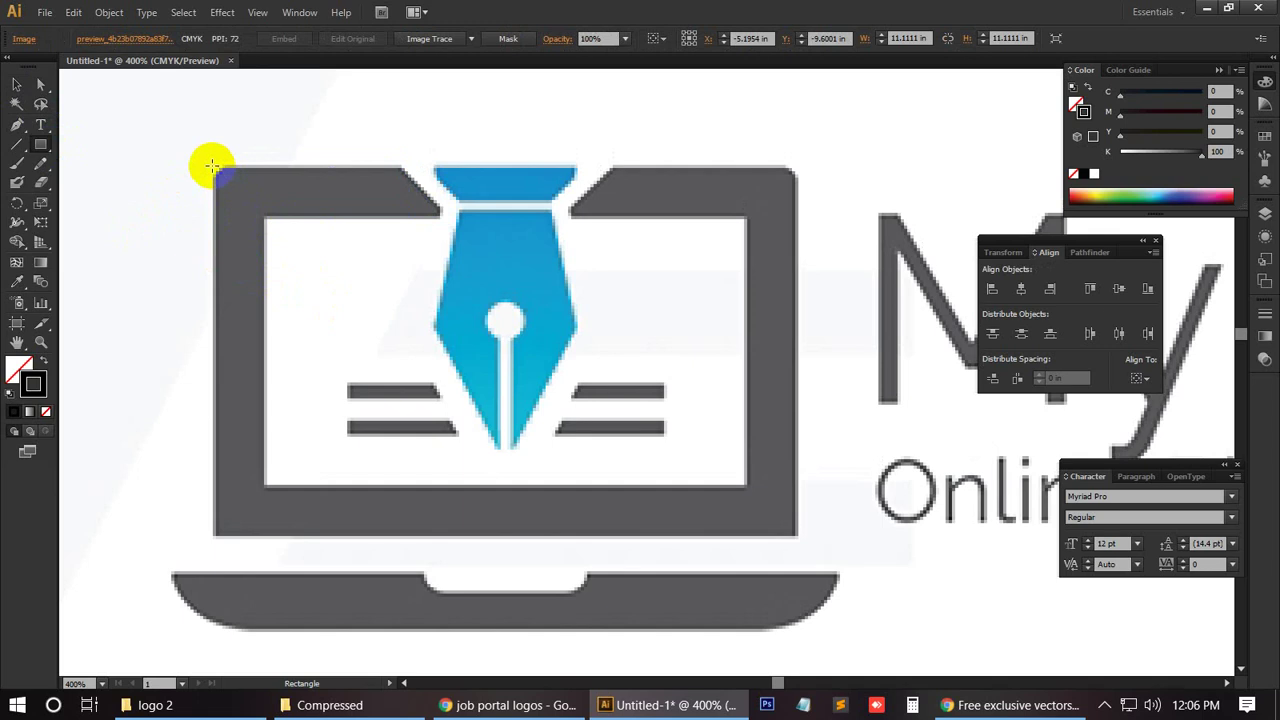
{"action": "left_click_drag", "start_coordinate": [213, 166], "coordinate": [798, 535]}
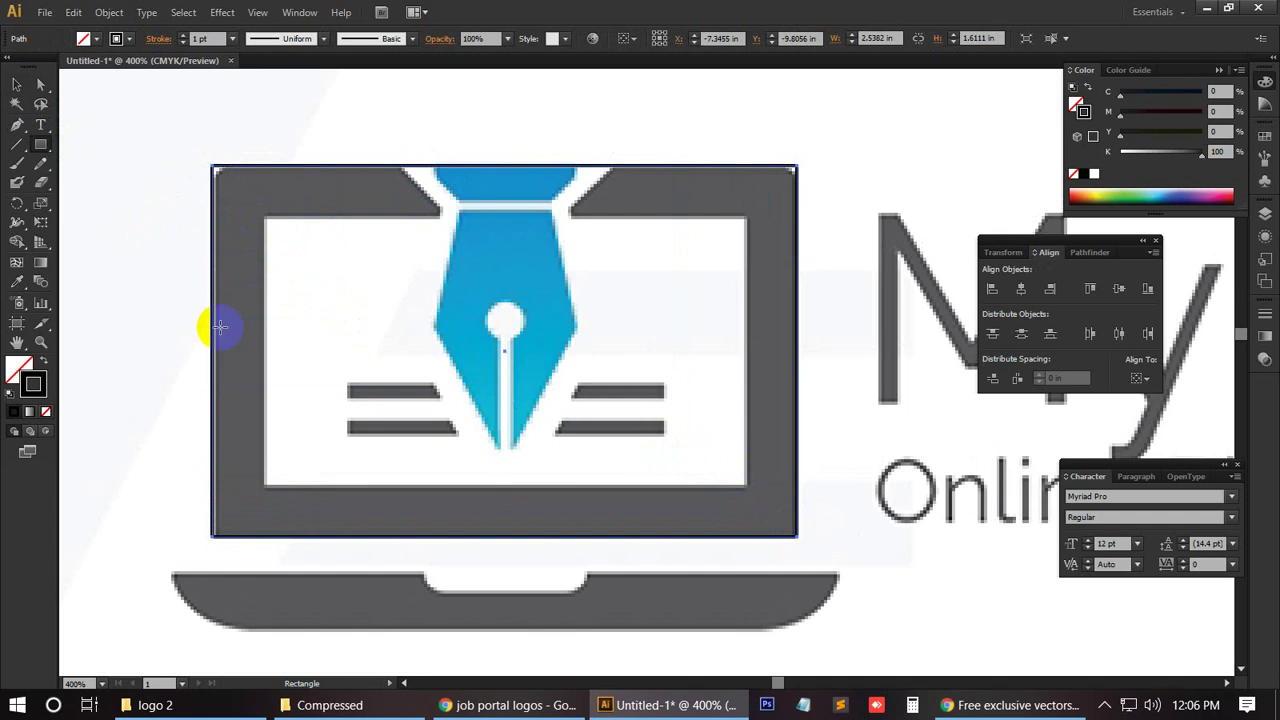
{"action": "left_click", "coordinate": [16, 84]}
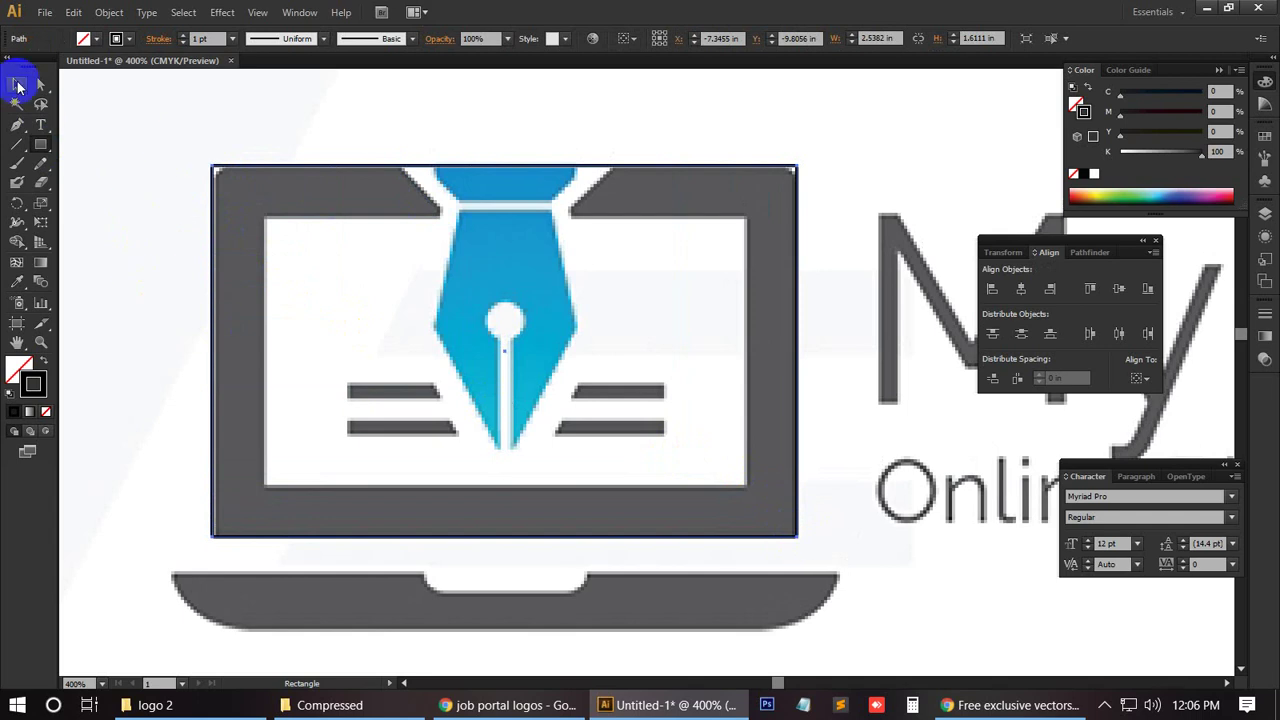
{"action": "left_click", "coordinate": [186, 131]}
{"action": "left_click", "coordinate": [285, 166]}
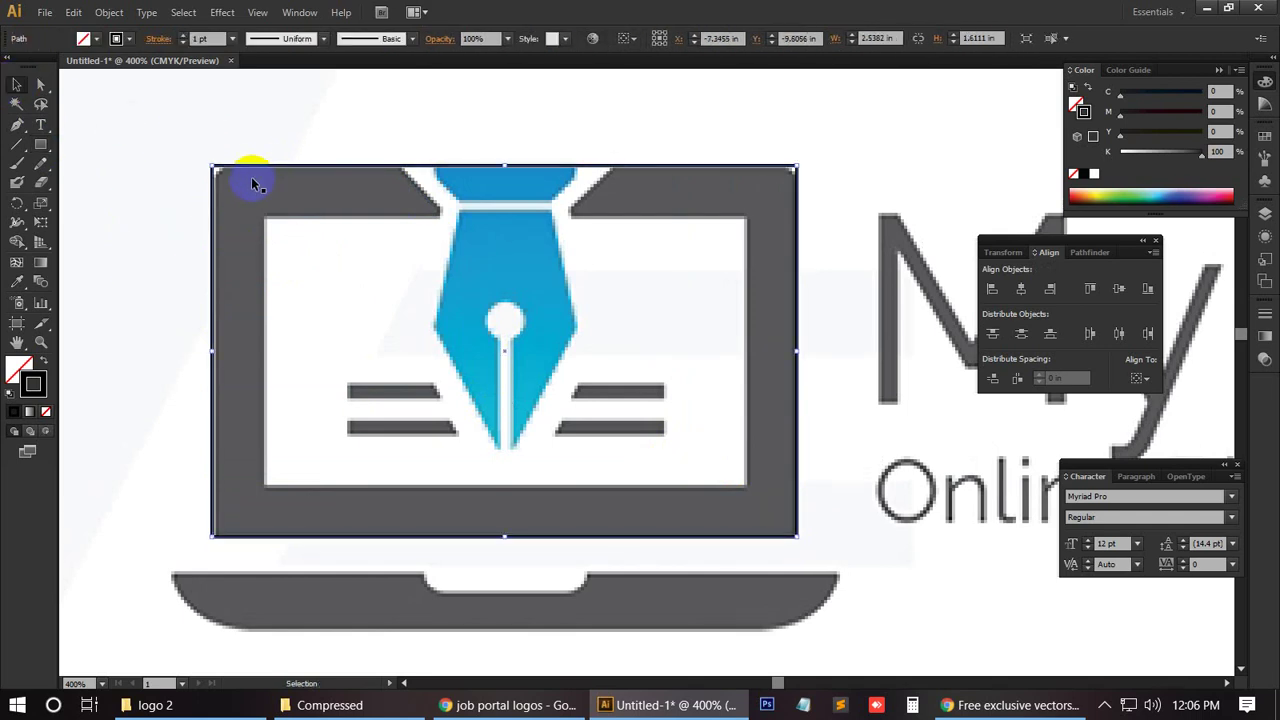
Step: Start a Round Corners effect on the rectangle with the preview on and lower its radius to 0.001 in
{"action": "left_click", "coordinate": [224, 12]}
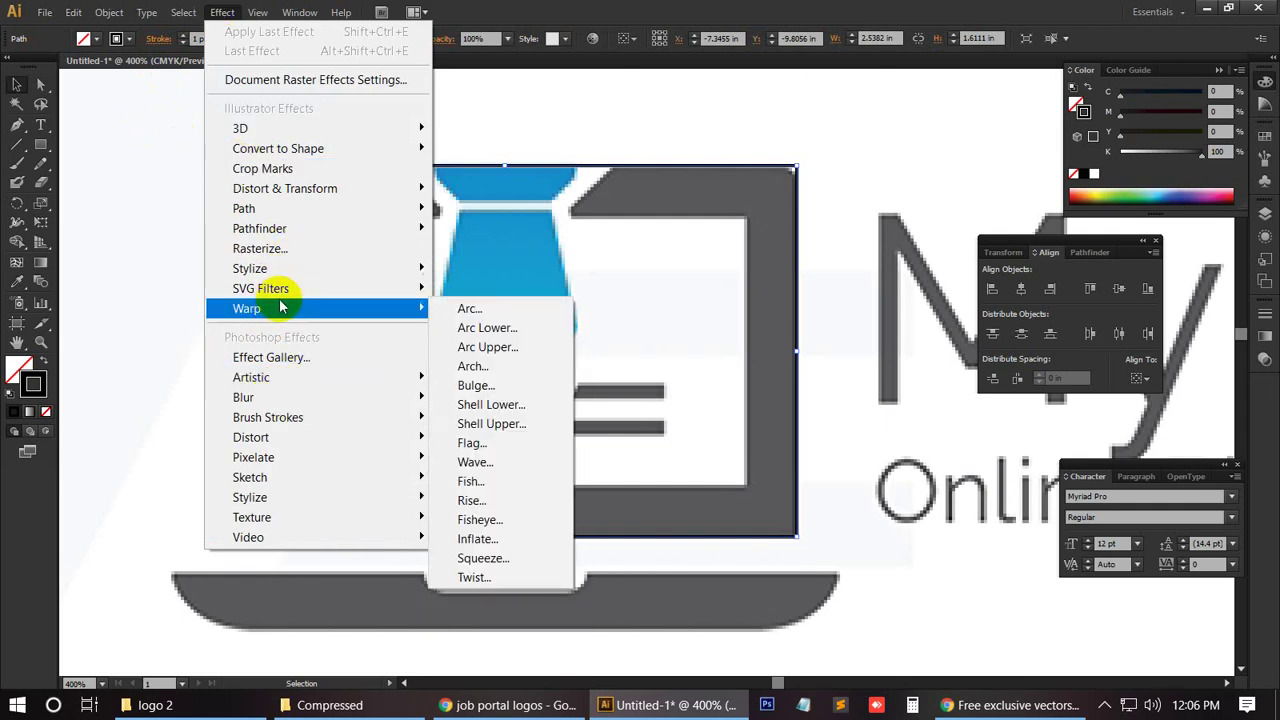
{"action": "mouse_move", "coordinate": [363, 272]}
{"action": "left_click", "coordinate": [537, 346]}
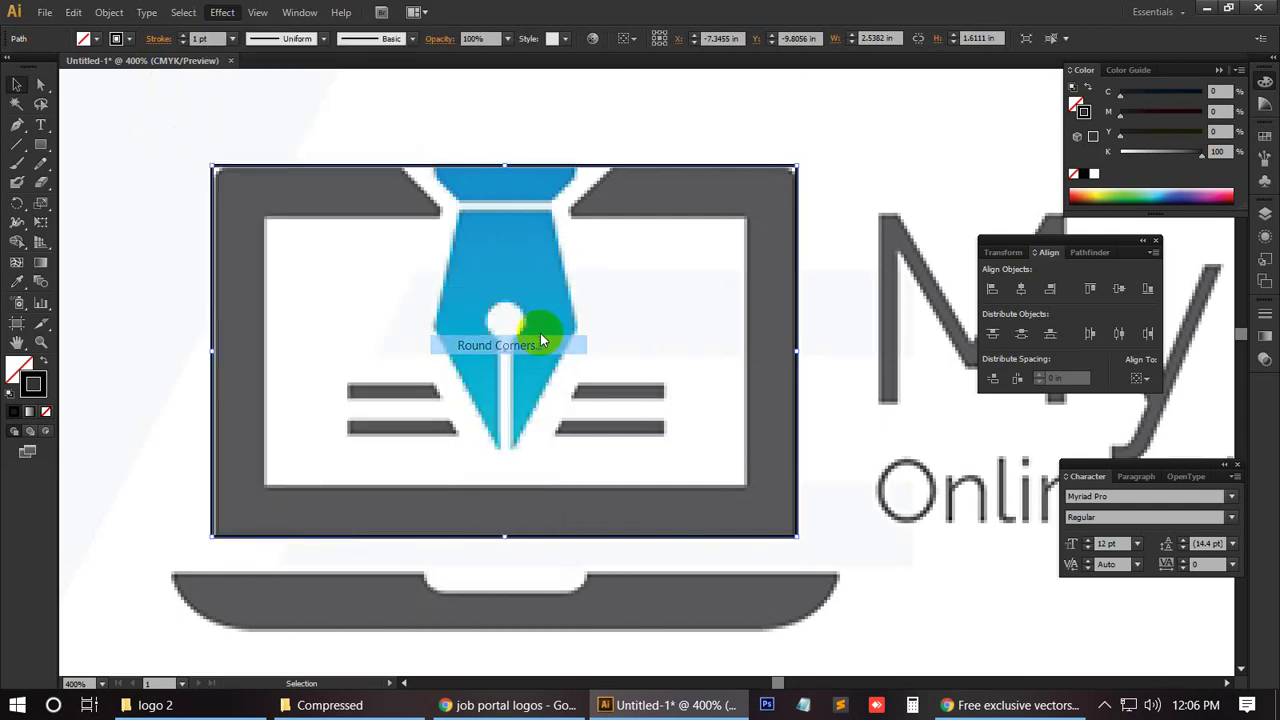
{"action": "left_click", "coordinate": [646, 484]}
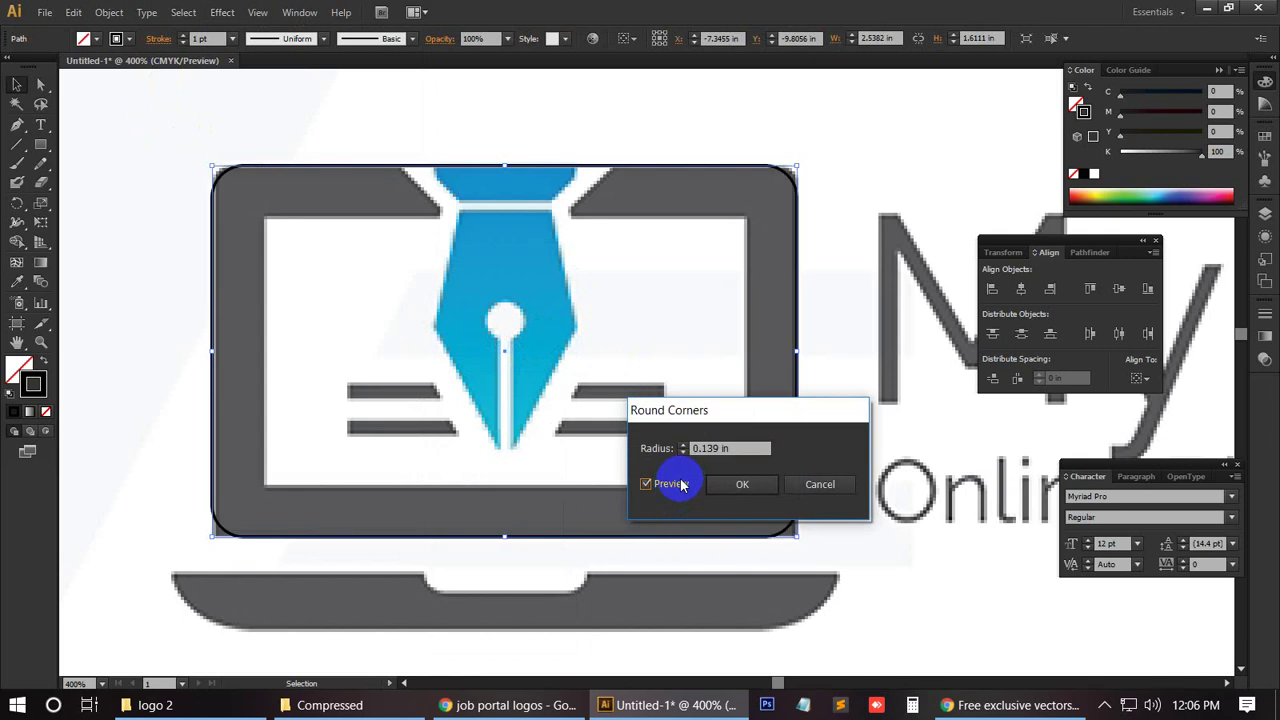
{"action": "left_click", "coordinate": [685, 454]}
{"action": "left_click", "coordinate": [684, 452]}
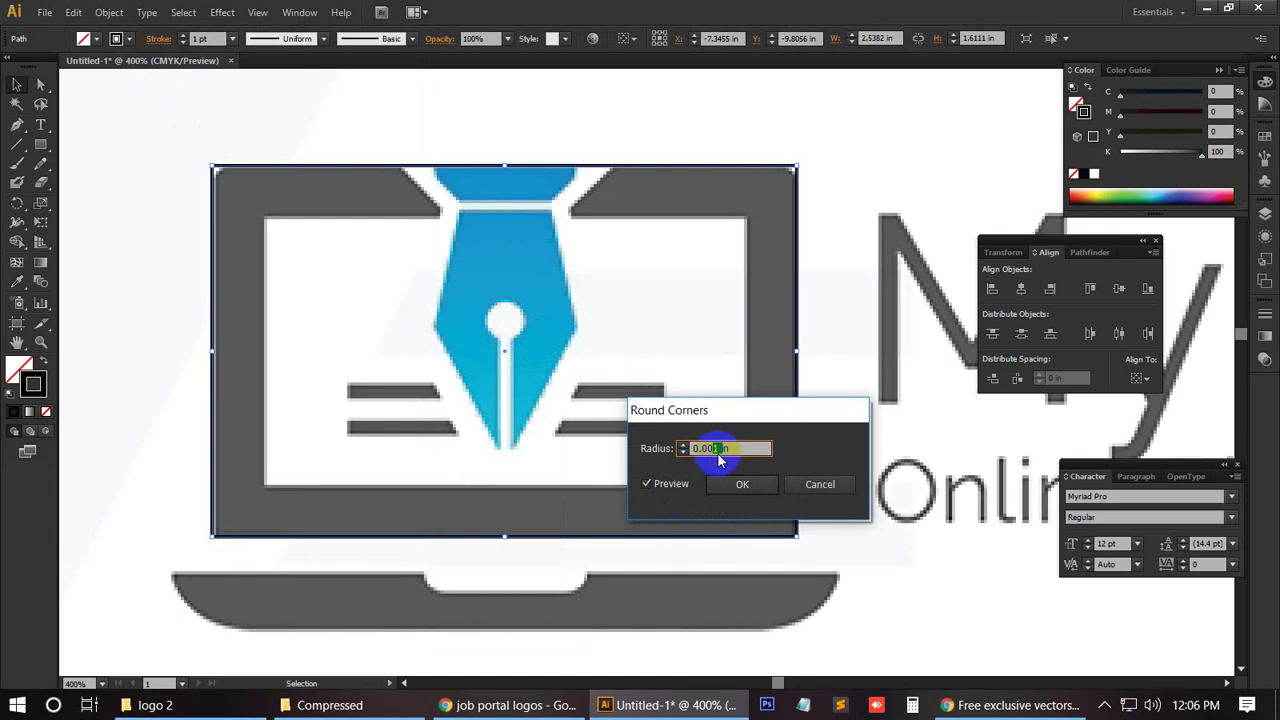
Step: Try corner radii of 0.003 in and 0.03 in for the rectangle's Round Corners effect
{"action": "type", "text": "3"}
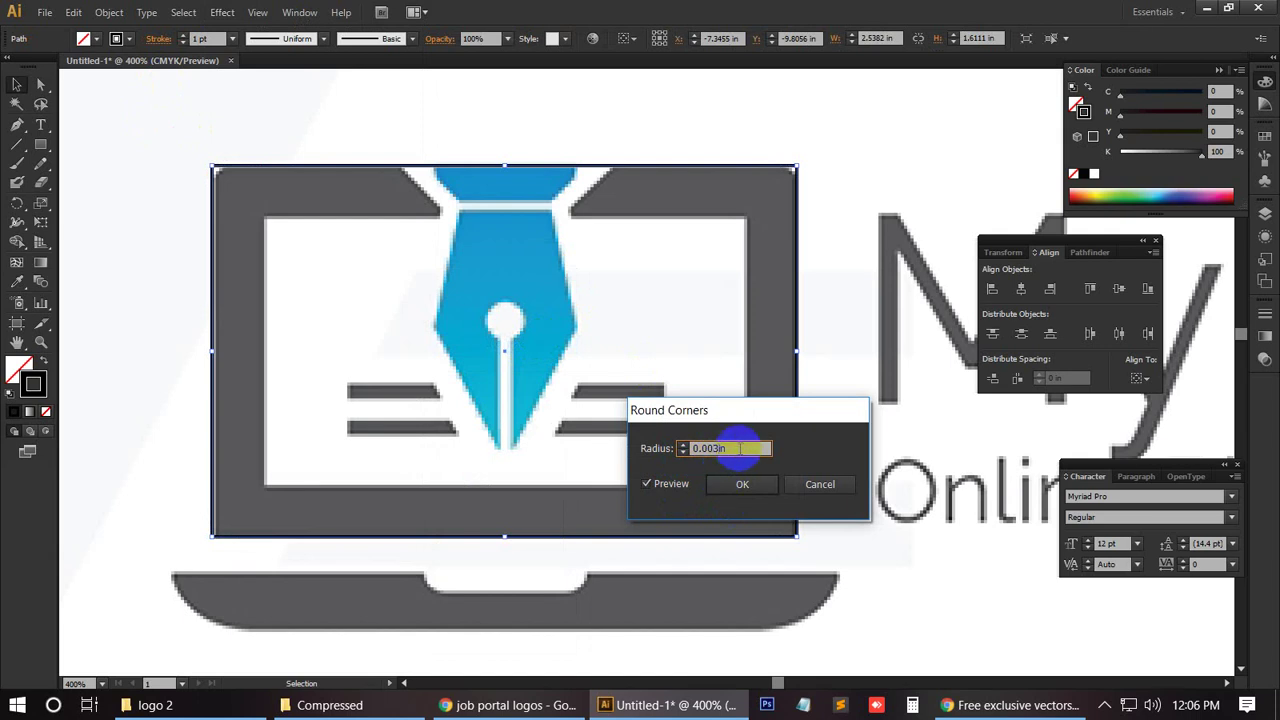
{"action": "left_click_drag", "start_coordinate": [737, 448], "coordinate": [714, 462]}
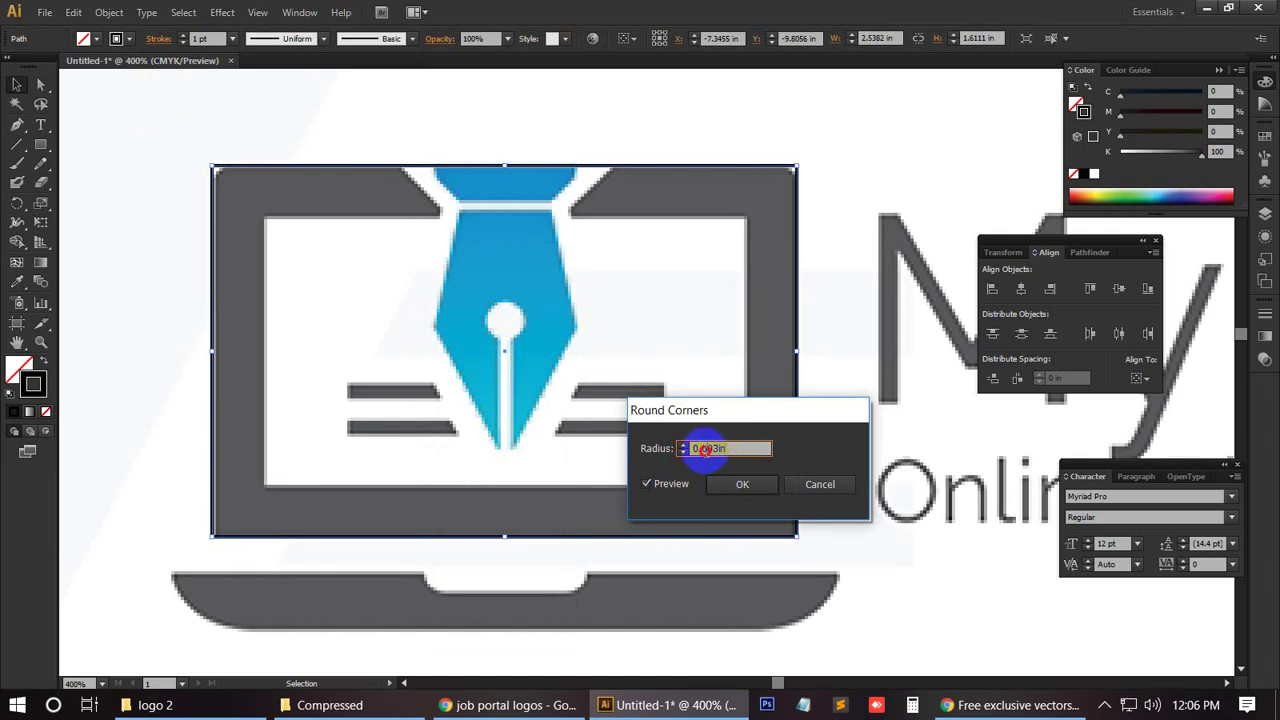
{"action": "left_click", "coordinate": [735, 481]}
{"action": "type", "text": "0.03"}
{"action": "key", "text": "Tab"}
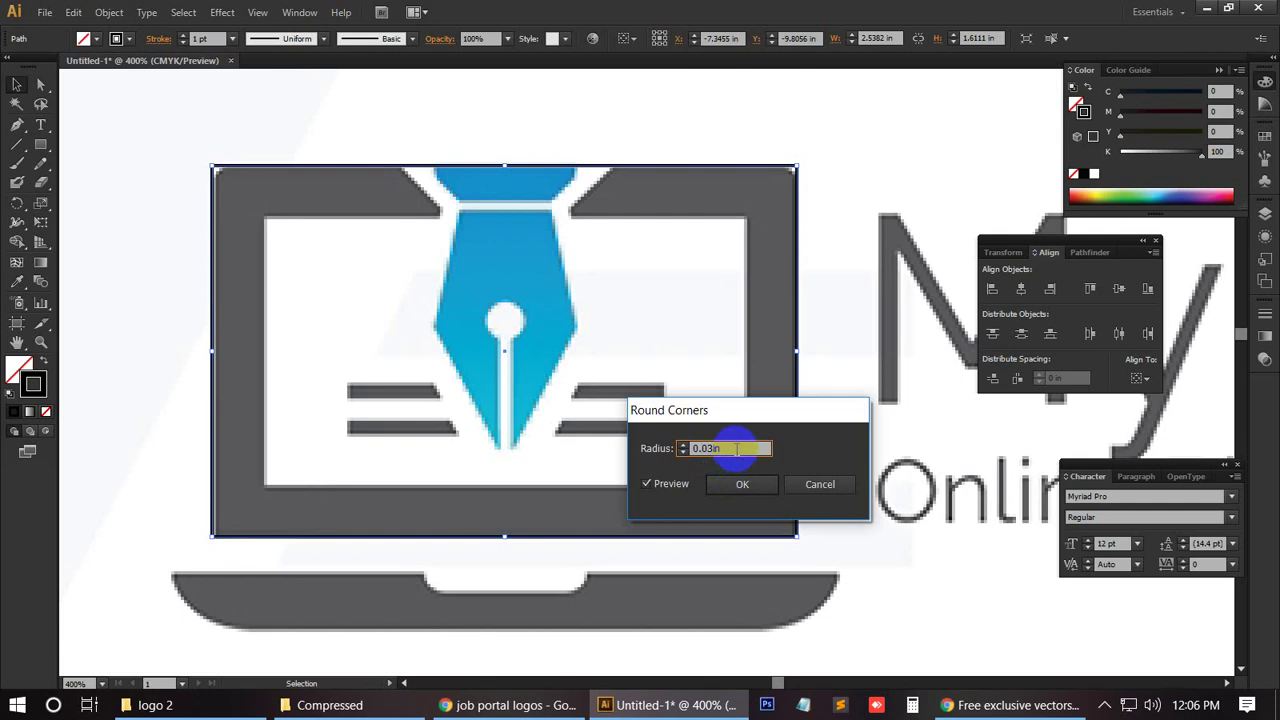
Step: Try a corner radius of 0.1 in for the rectangle's Round Corners effect
{"action": "left_click_drag", "start_coordinate": [731, 456], "coordinate": [622, 449]}
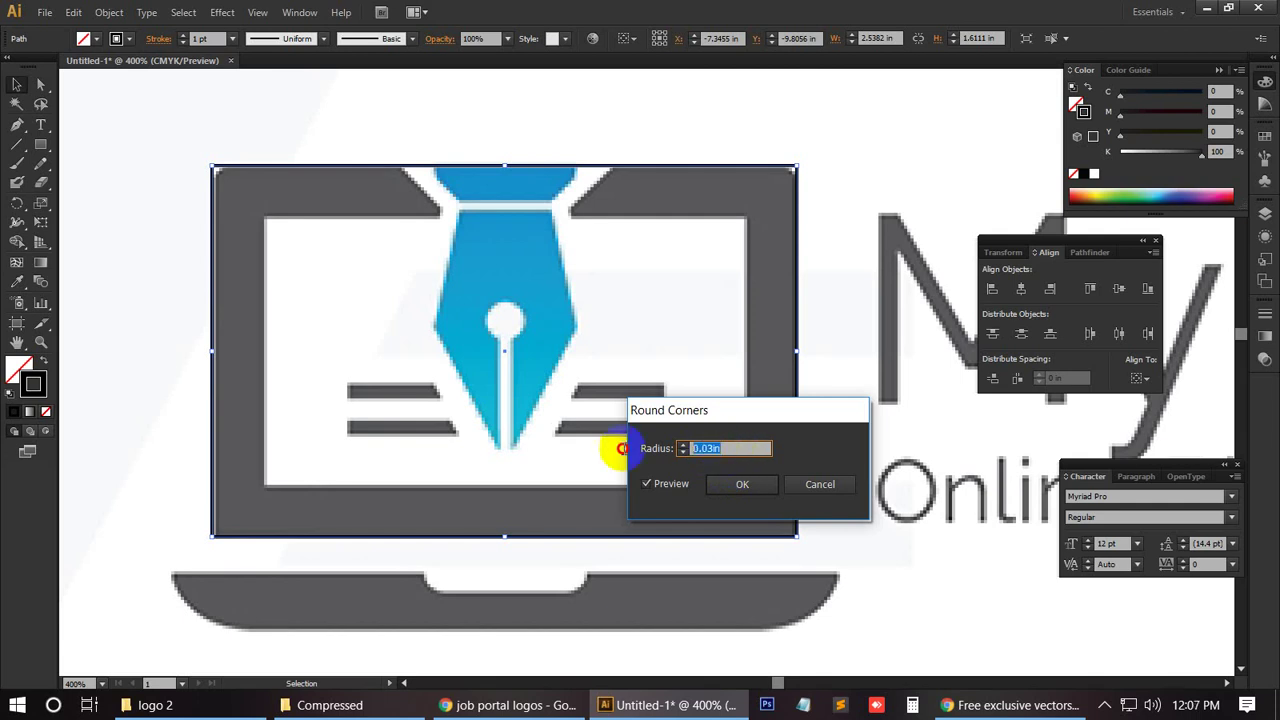
{"action": "type", "text": "0.1"}
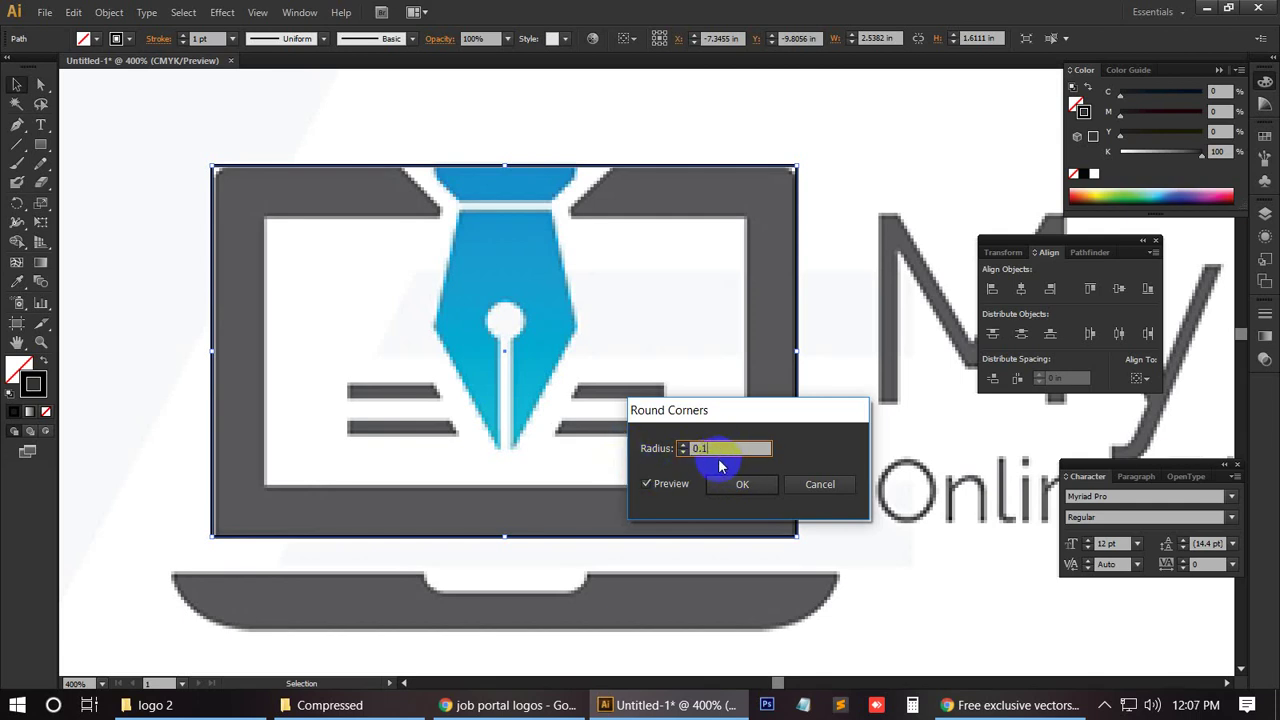
{"action": "left_click", "coordinate": [662, 484]}
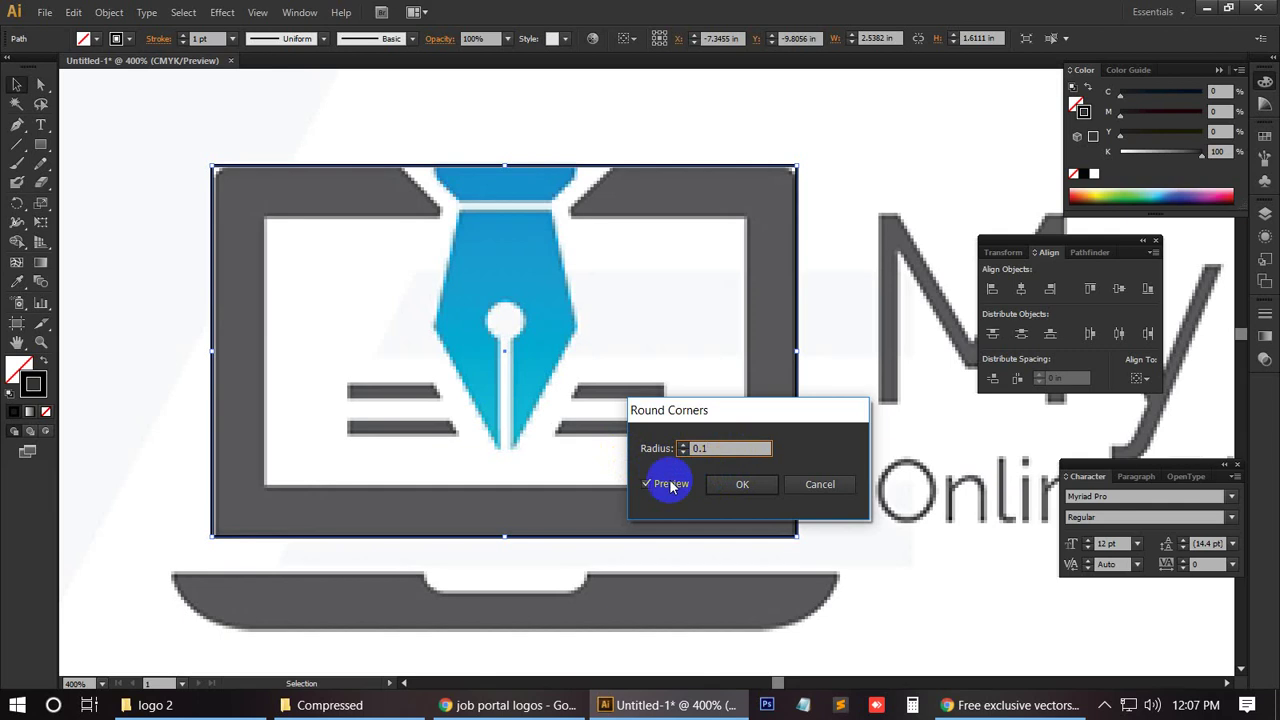
Step: Set the Round Corners radius to 0.05 in, apply the effect to the outer frame rectangle, and deselect the frame
{"action": "double_click", "coordinate": [700, 450]}
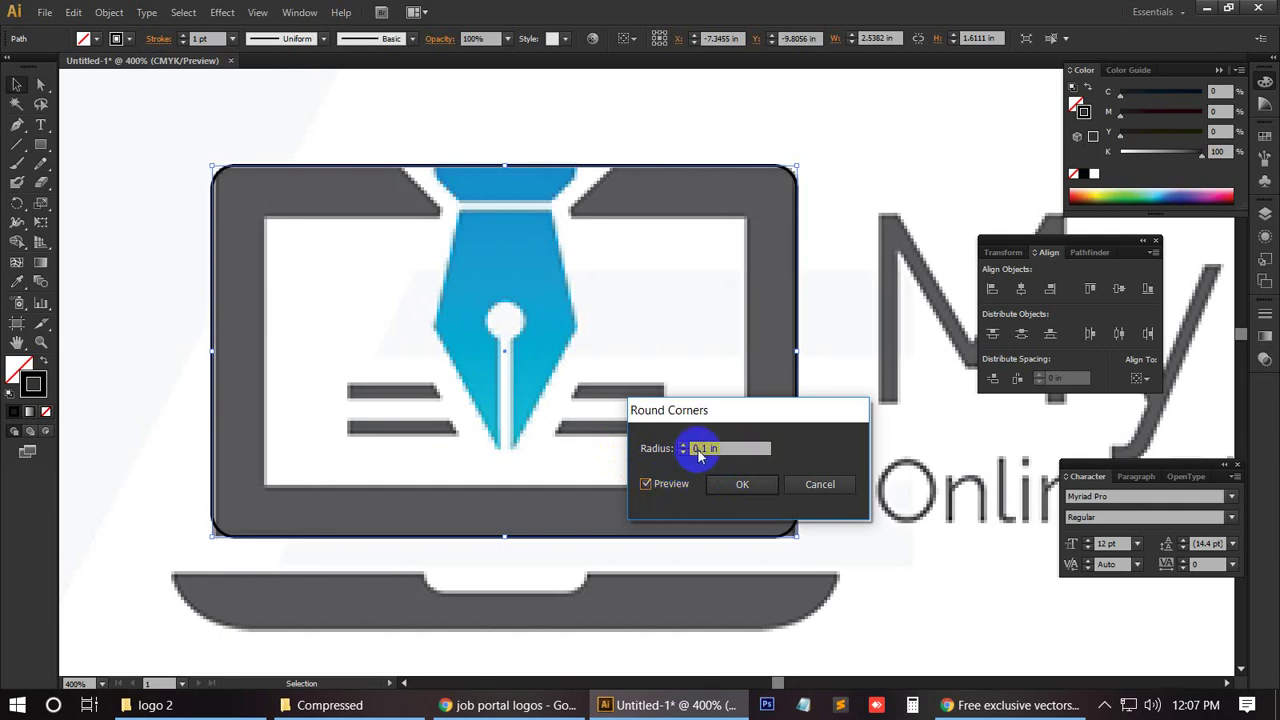
{"action": "left_click", "coordinate": [705, 449]}
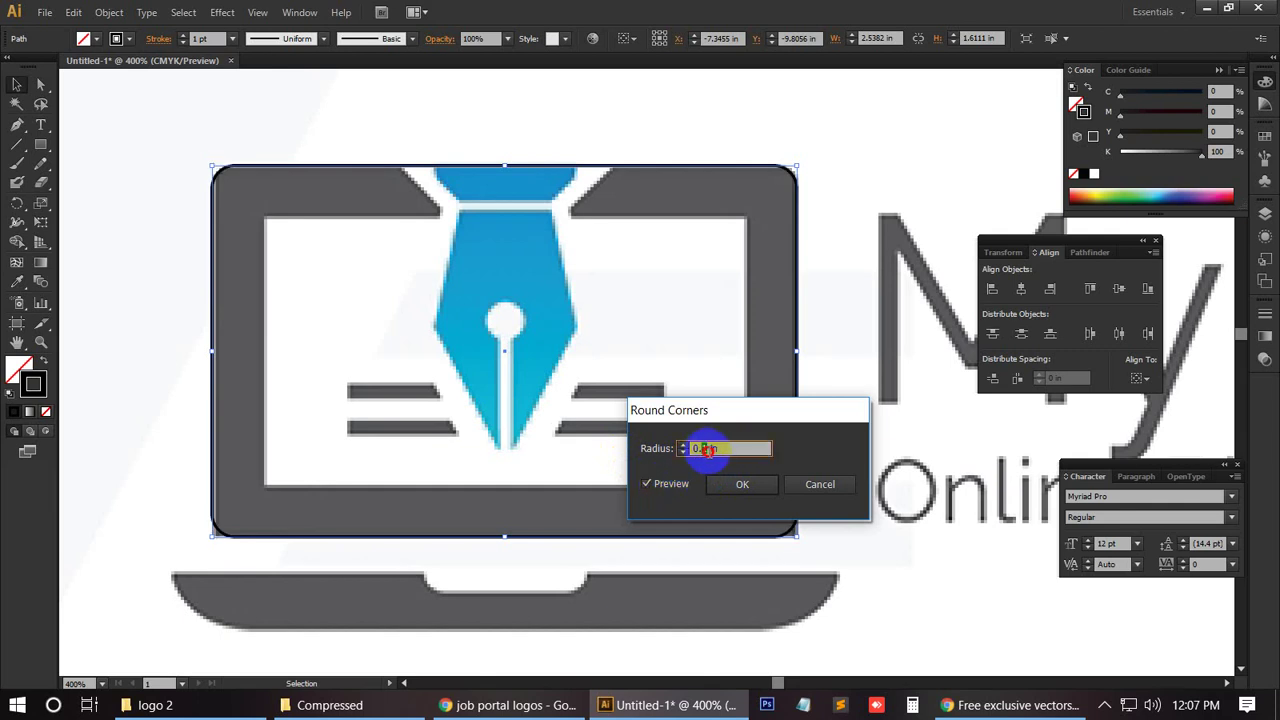
{"action": "type", "text": "0.05"}
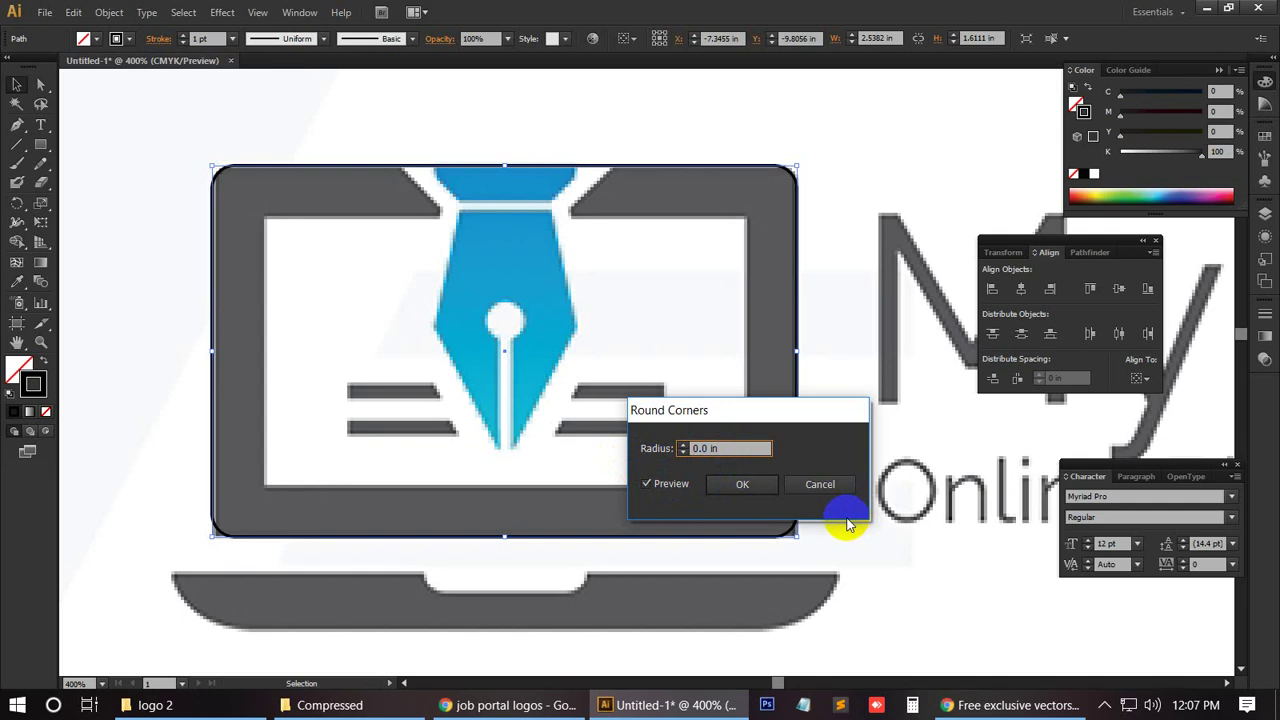
{"action": "left_click", "coordinate": [648, 485]}
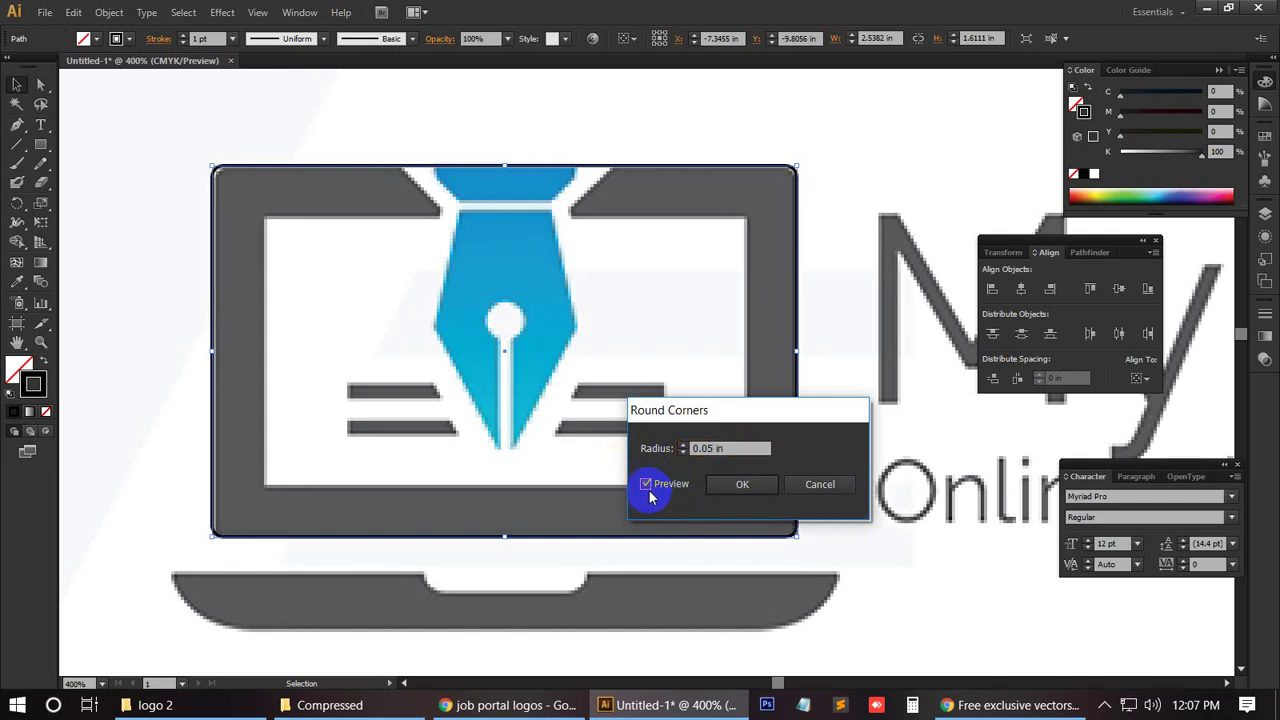
{"action": "left_click", "coordinate": [745, 485]}
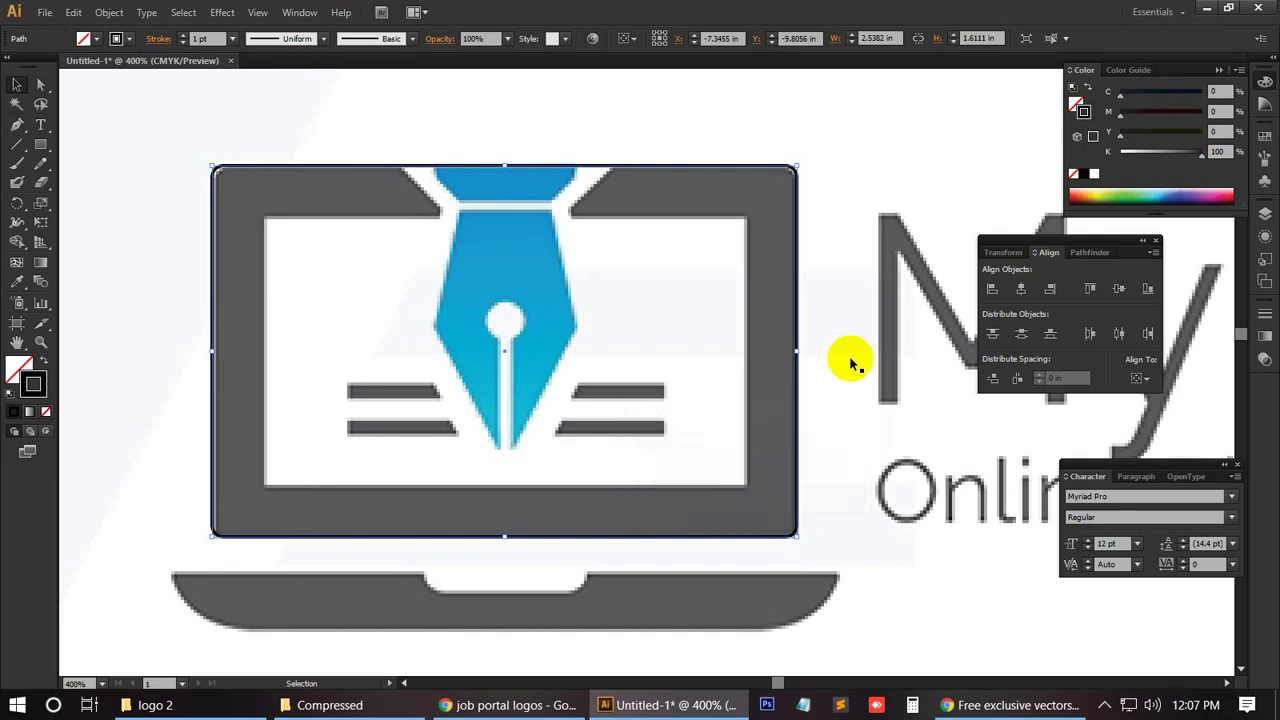
{"action": "left_click", "coordinate": [865, 150]}
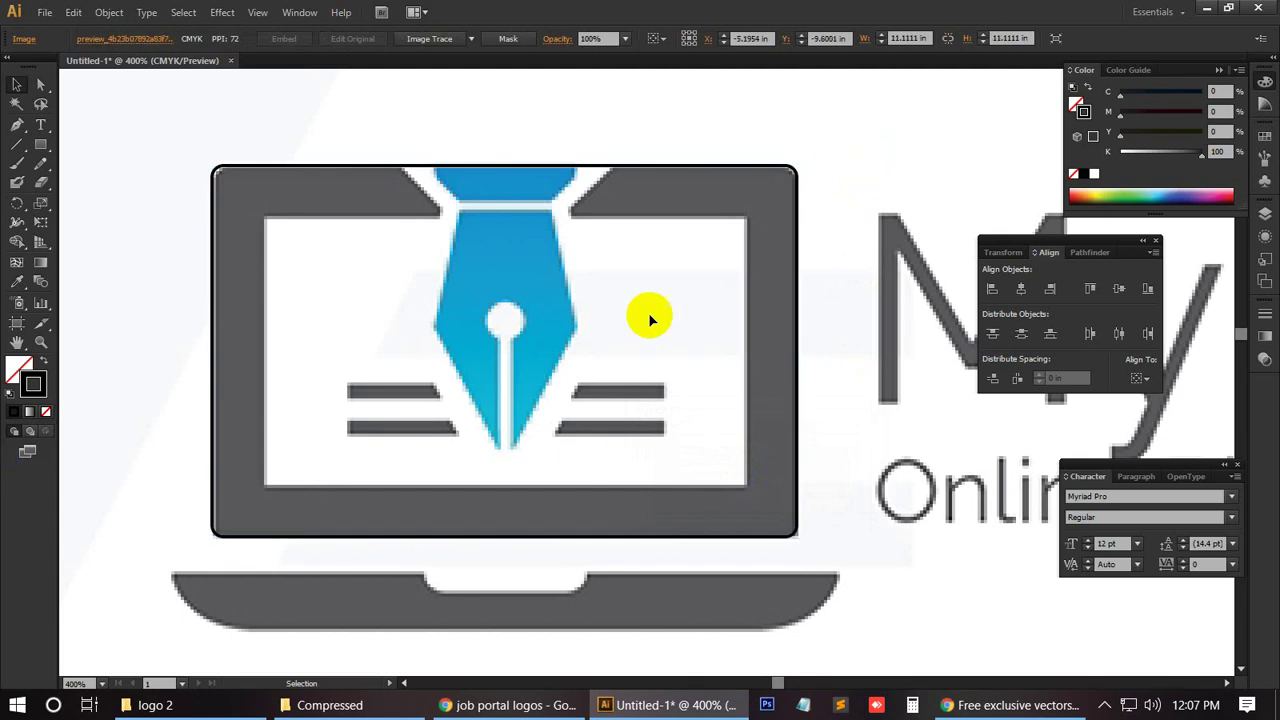
{"action": "left_click", "coordinate": [752, 538]}
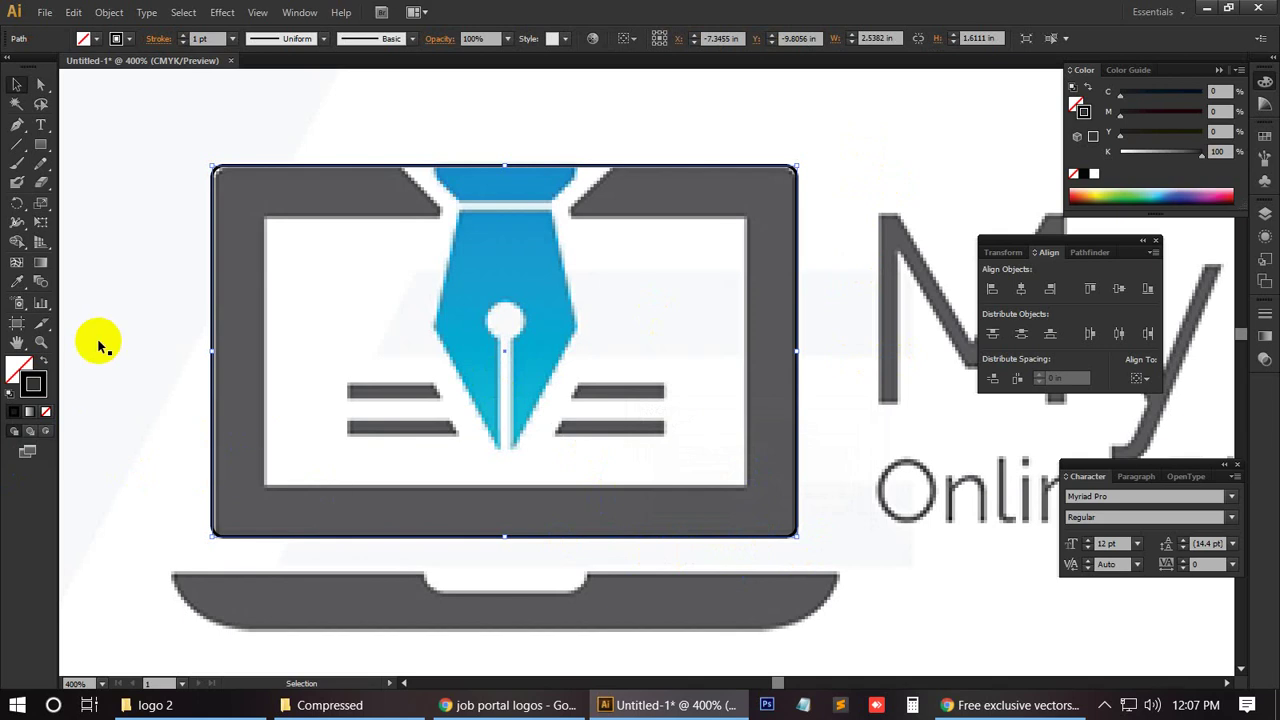
{"action": "left_click", "coordinate": [141, 281]}
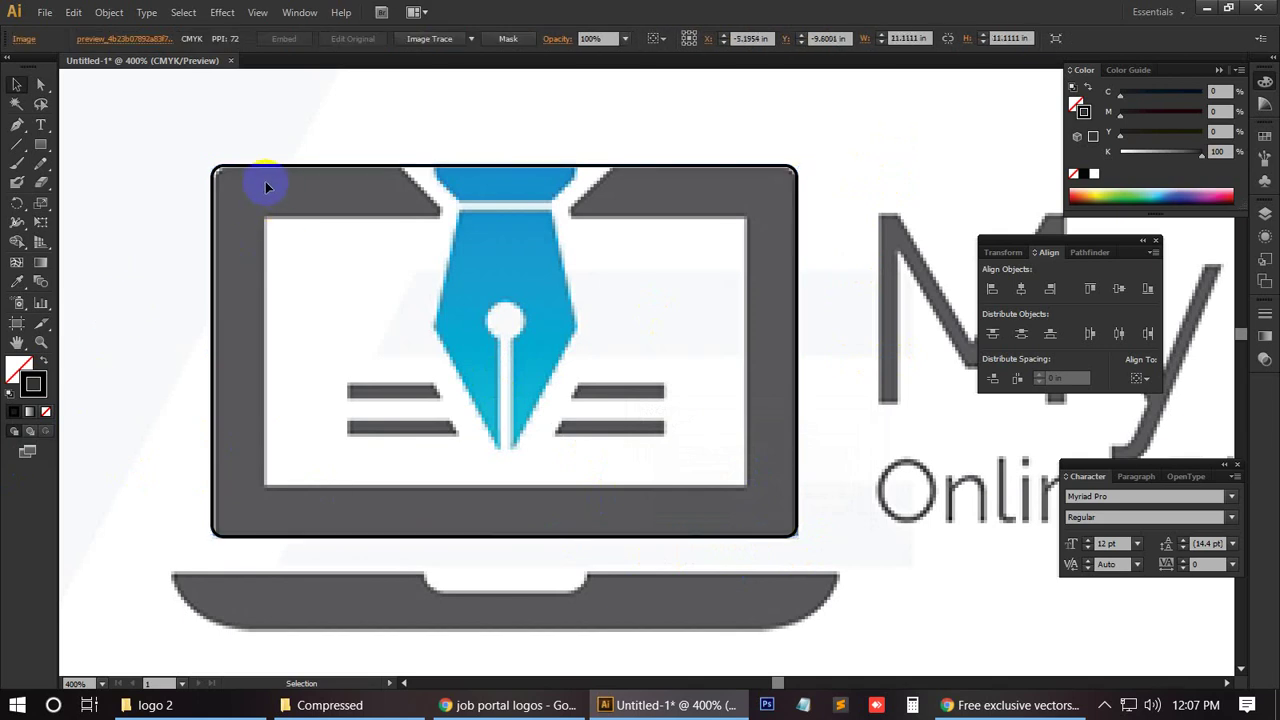
Step: Draw a rectangle about 2.09 in wide and 1.18 in high over the white screen area inside the laptop frame
{"action": "left_click", "coordinate": [41, 145]}
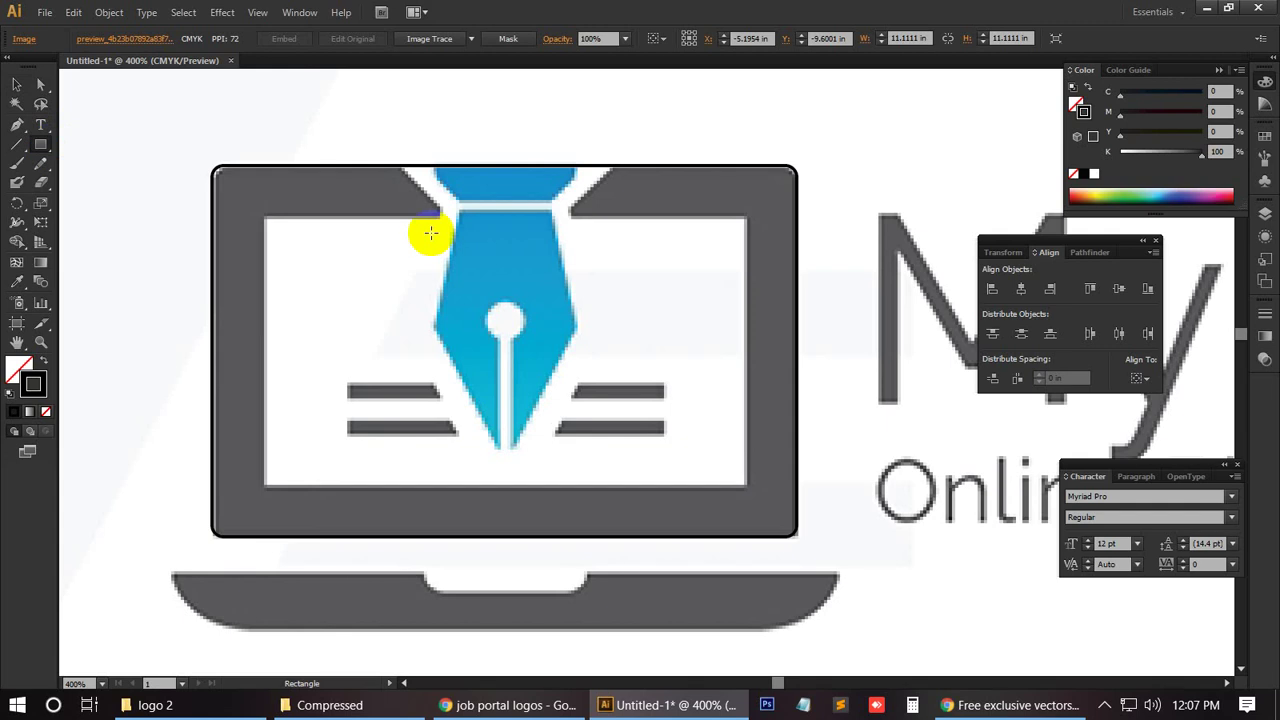
{"action": "left_click", "coordinate": [12, 336]}
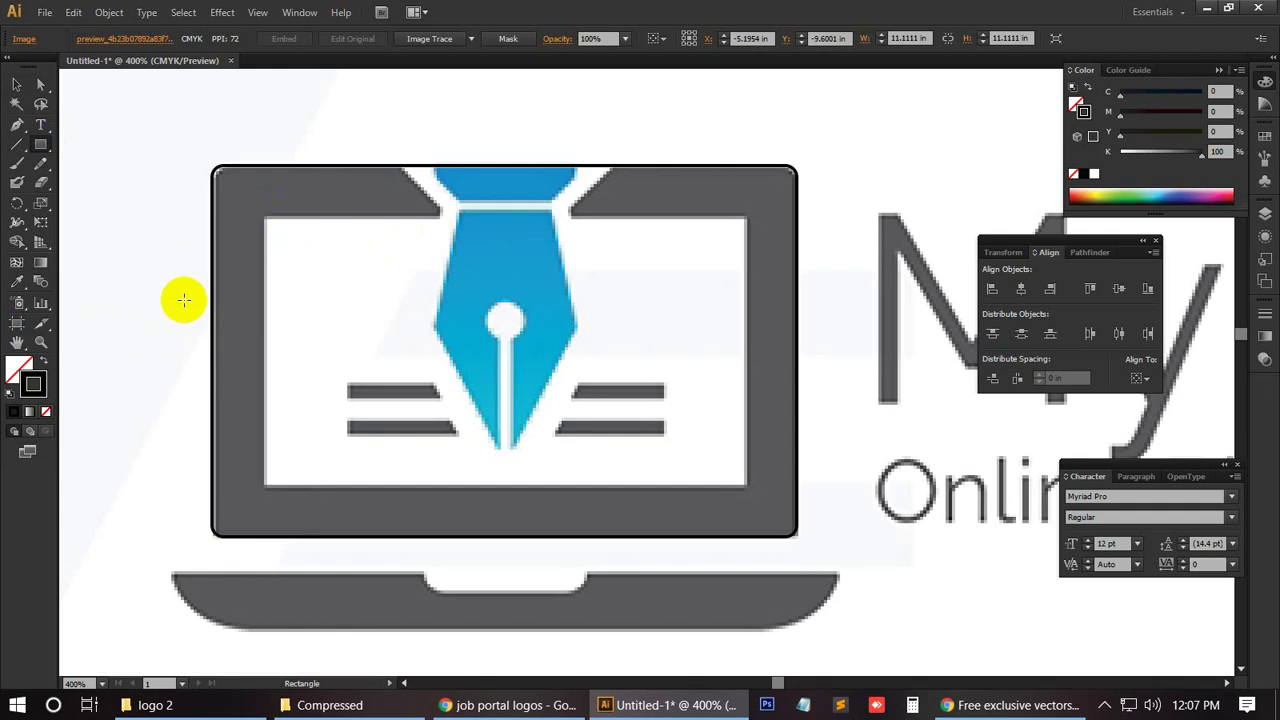
{"action": "left_click", "coordinate": [258, 228]}
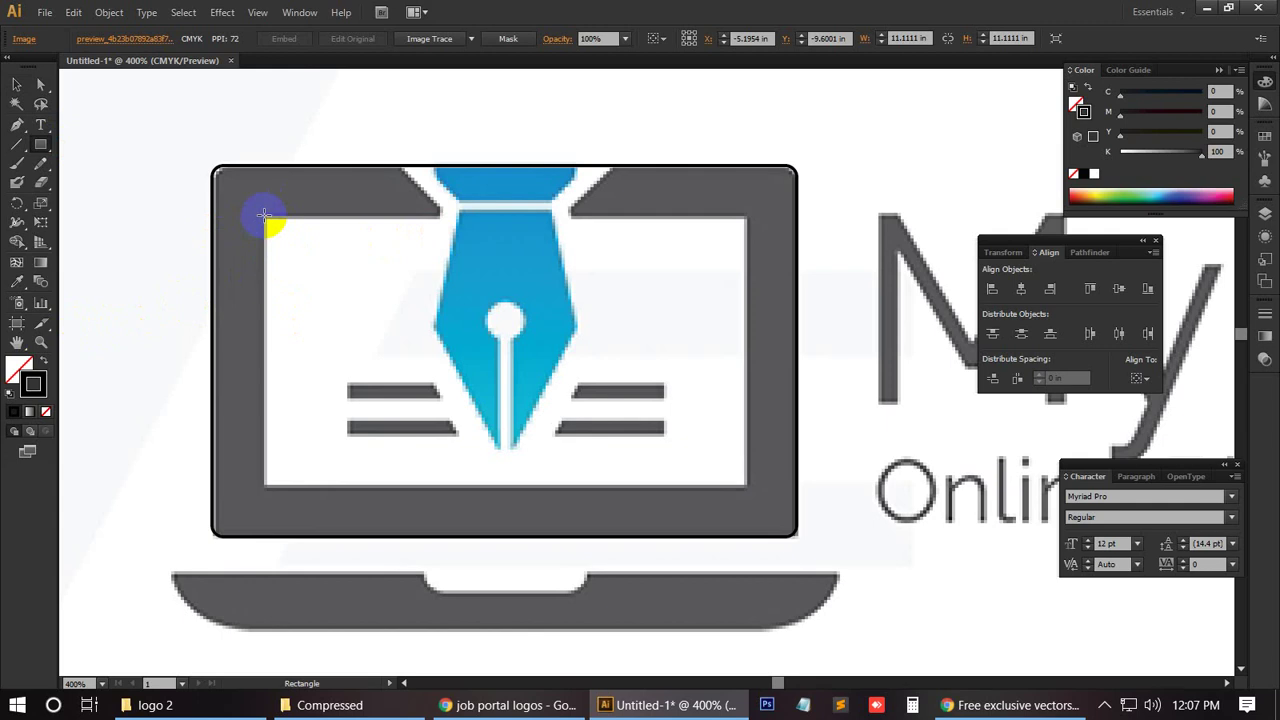
{"action": "left_click_drag", "start_coordinate": [263, 215], "coordinate": [745, 487]}
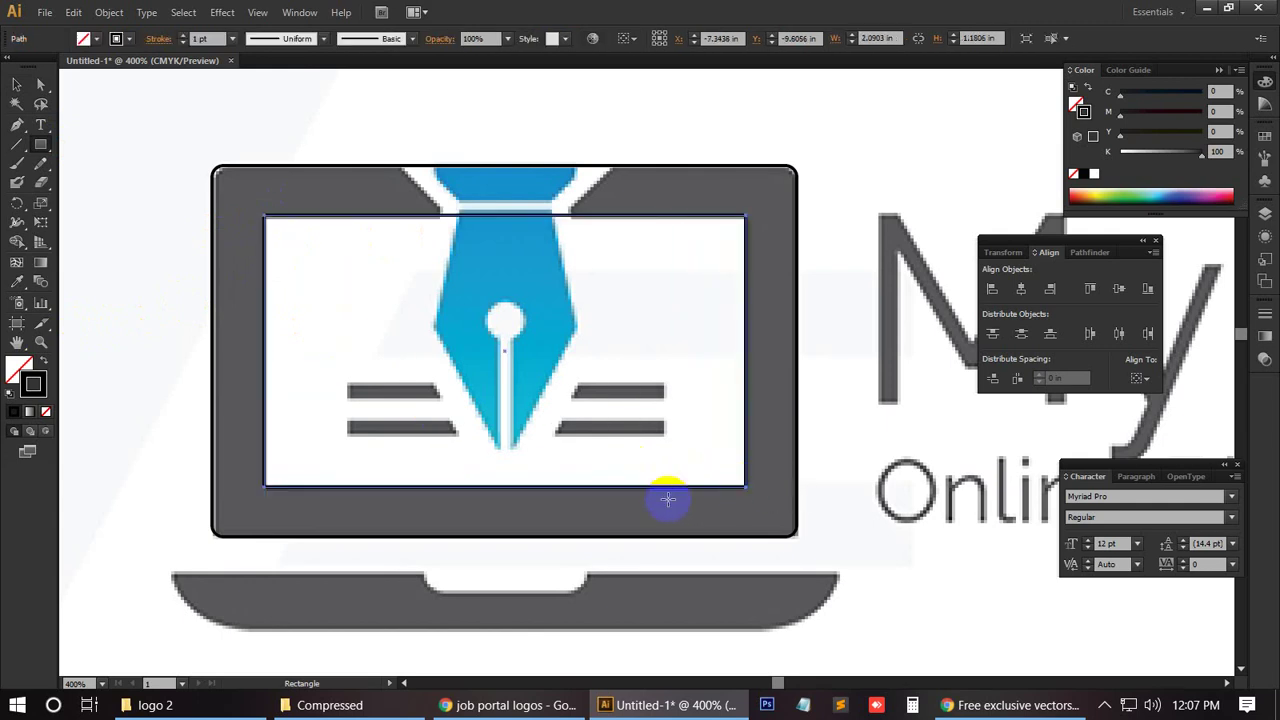
{"action": "left_click", "coordinate": [14, 85]}
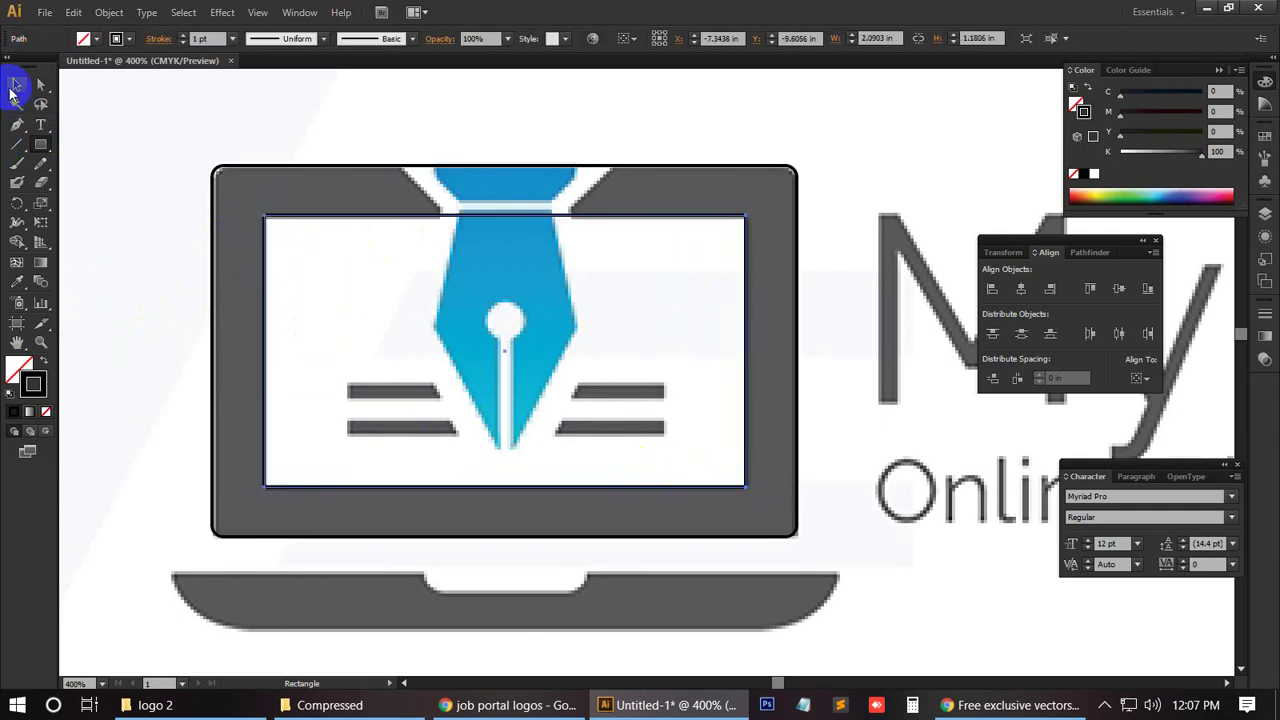
{"action": "left_click", "coordinate": [238, 117]}
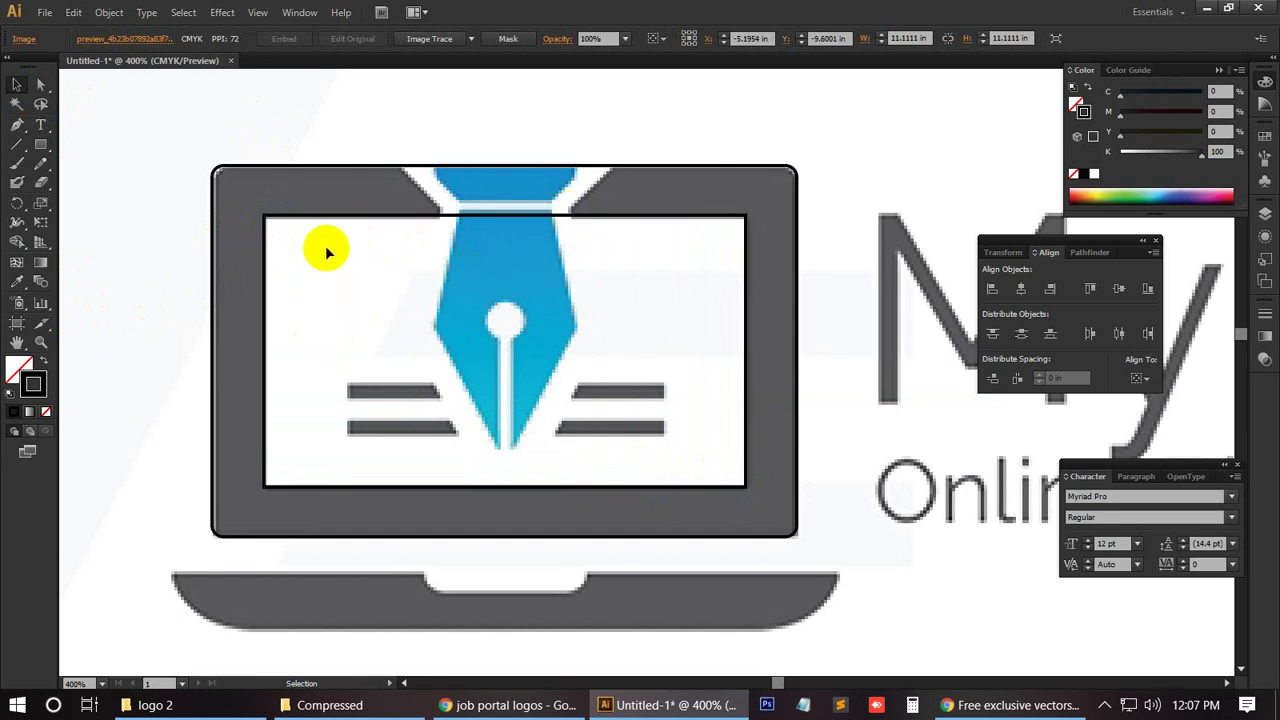
{"action": "left_click", "coordinate": [423, 172]}
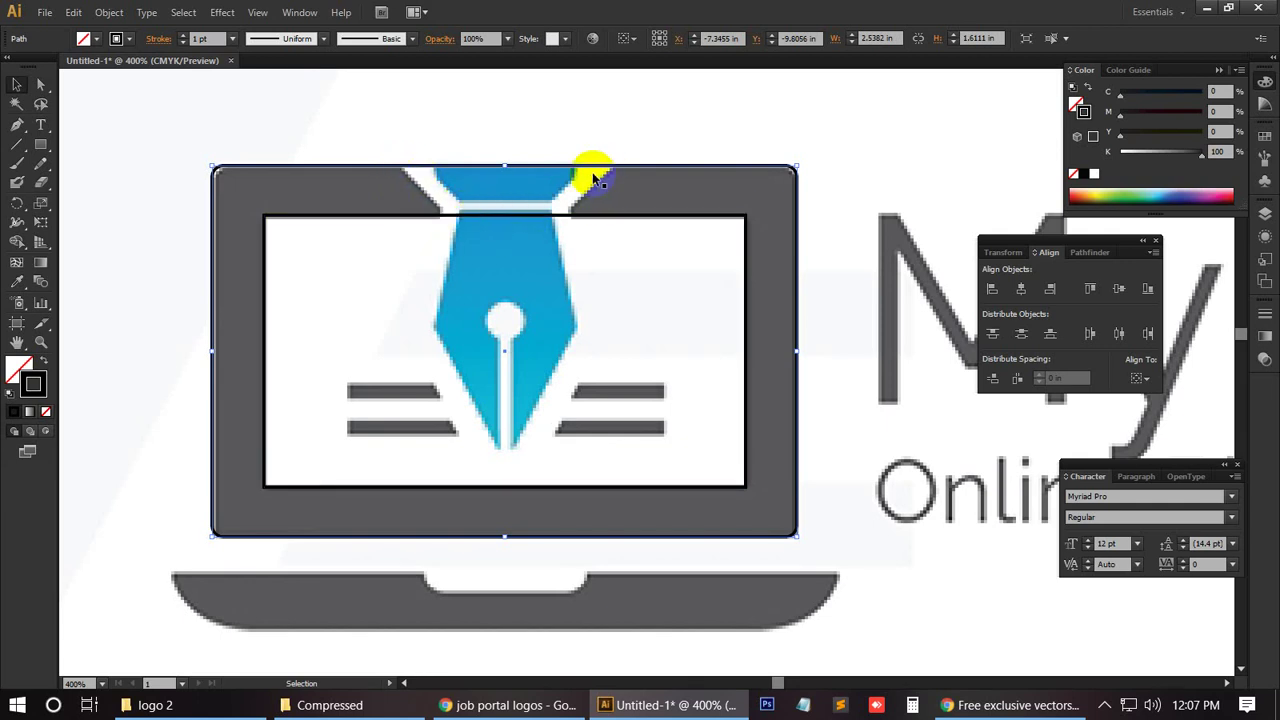
{"action": "left_click", "coordinate": [891, 114]}
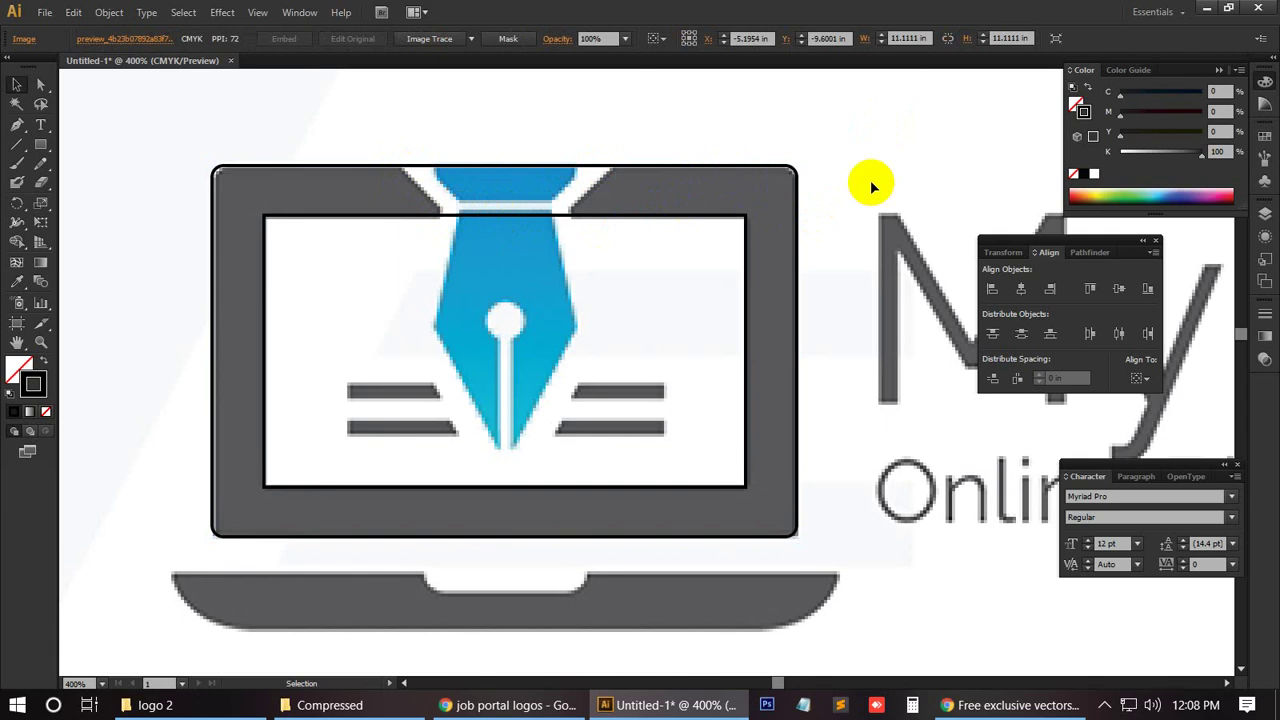
{"action": "left_click", "coordinate": [777, 190]}
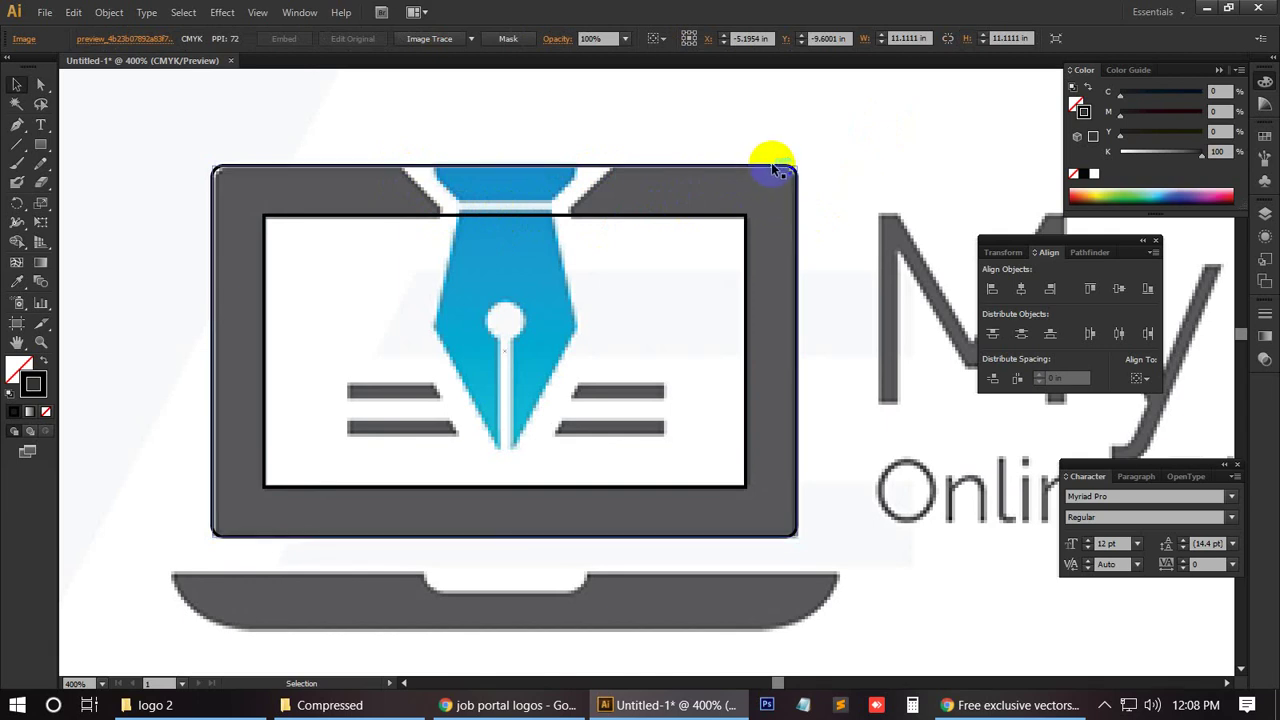
{"action": "left_click", "coordinate": [763, 403]}
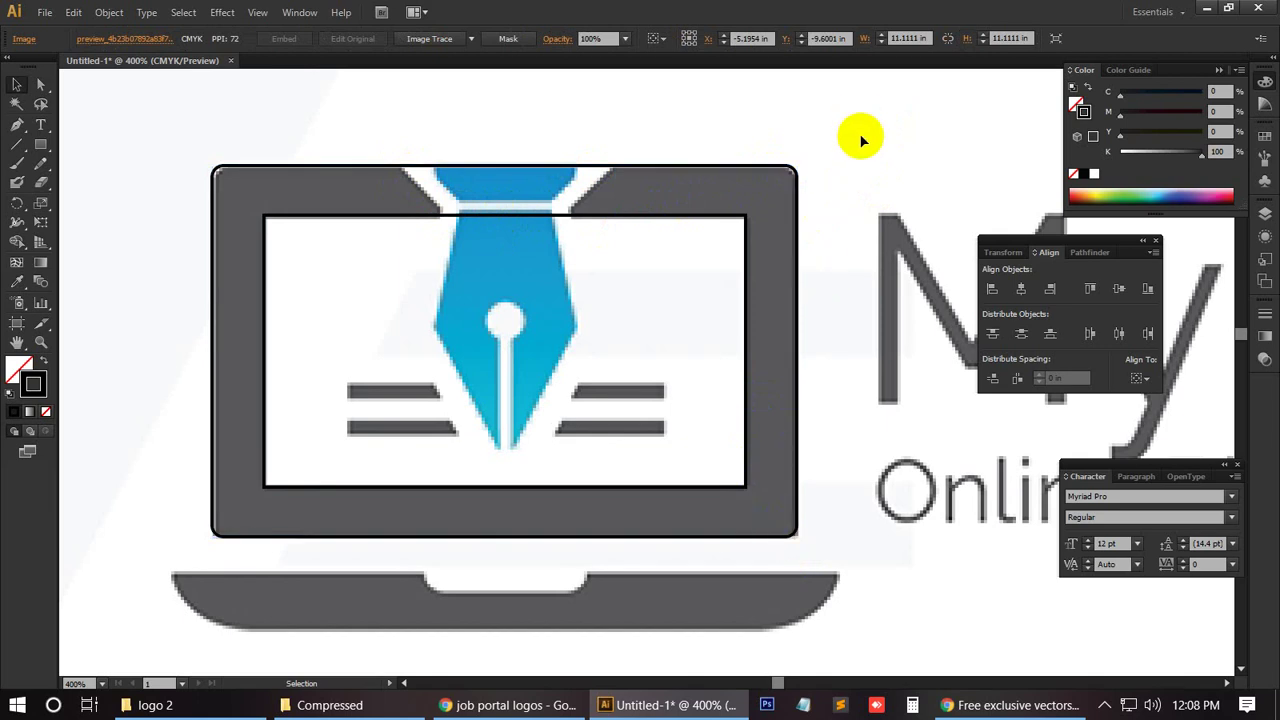
{"action": "left_click", "coordinate": [800, 190]}
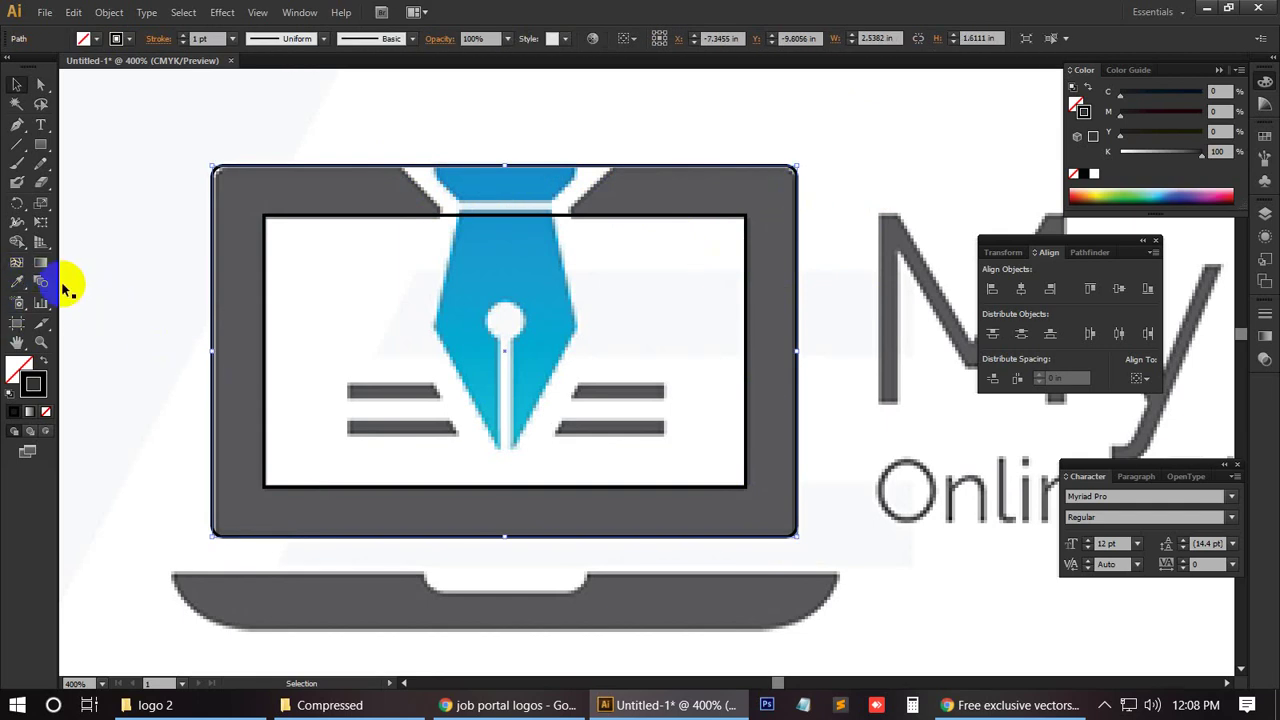
{"action": "left_click", "coordinate": [103, 364]}
{"action": "left_click", "coordinate": [237, 540]}
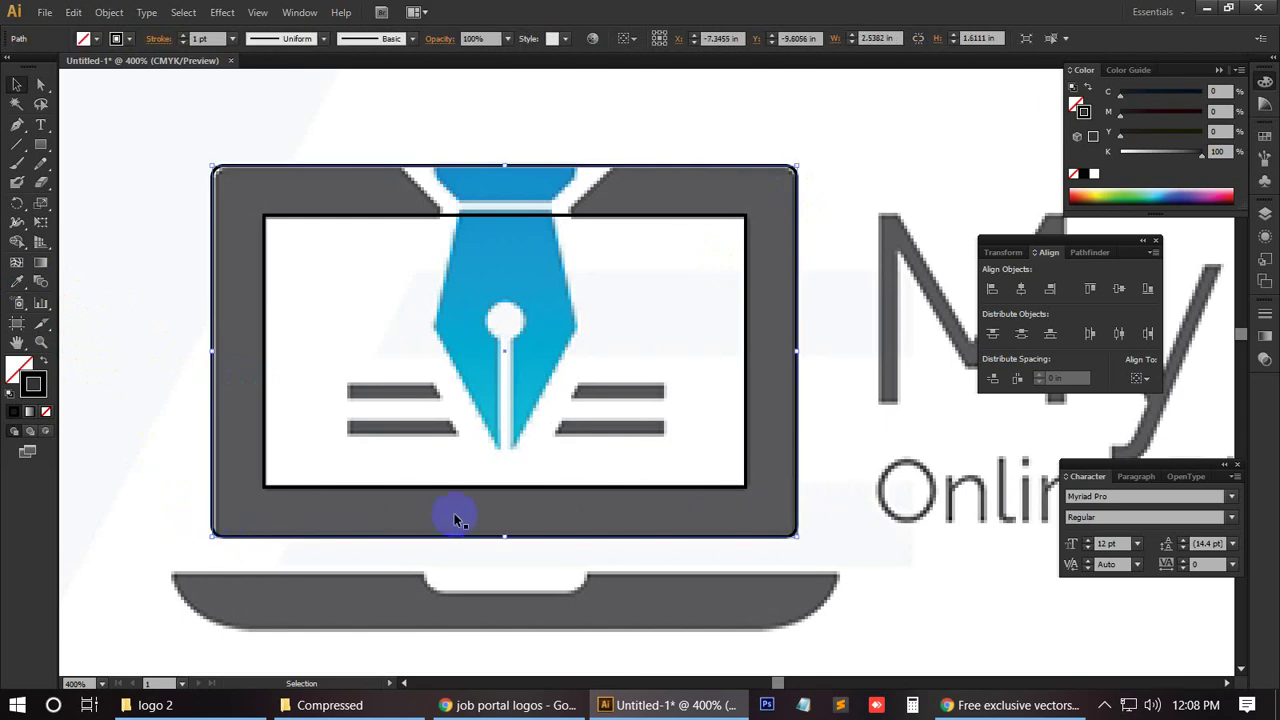
{"action": "left_click", "coordinate": [265, 437], "text": "shift"}
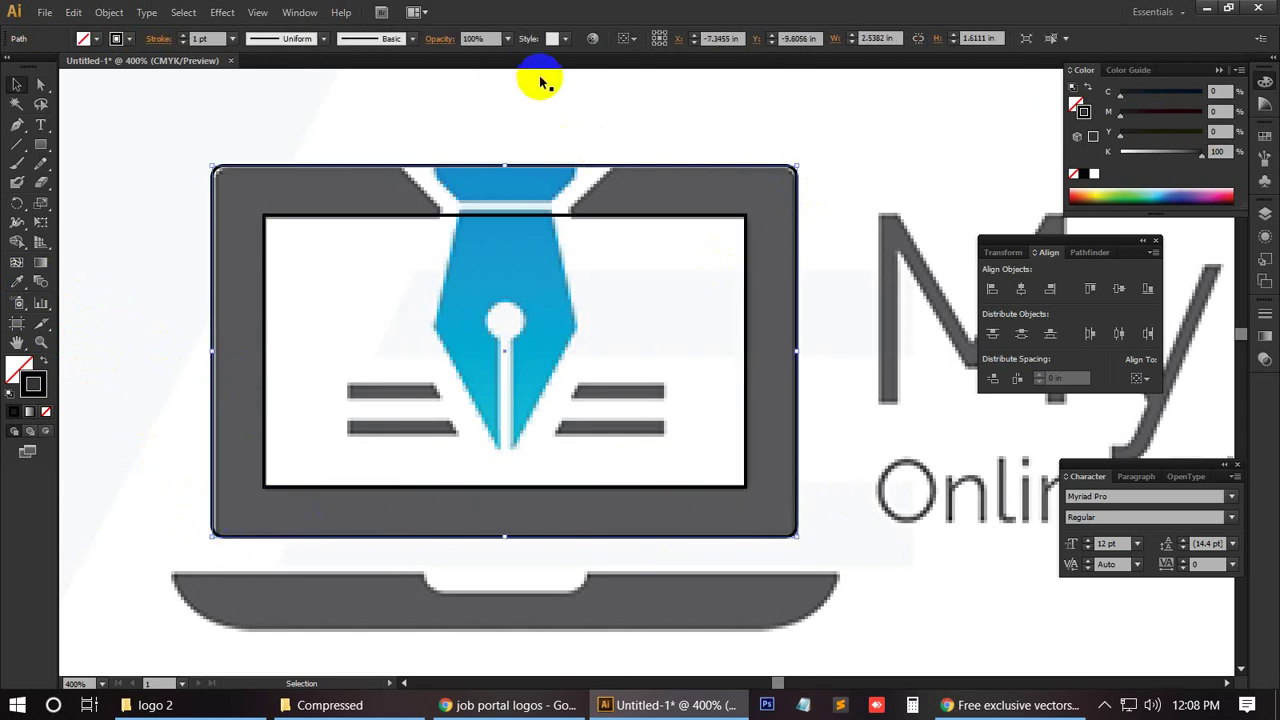
Step: Show the rulers, place a horizontal guide at about Y -9.06 in just above the frame's bottom corners, and lock the guides
{"action": "key", "text": "ctrl+r"}
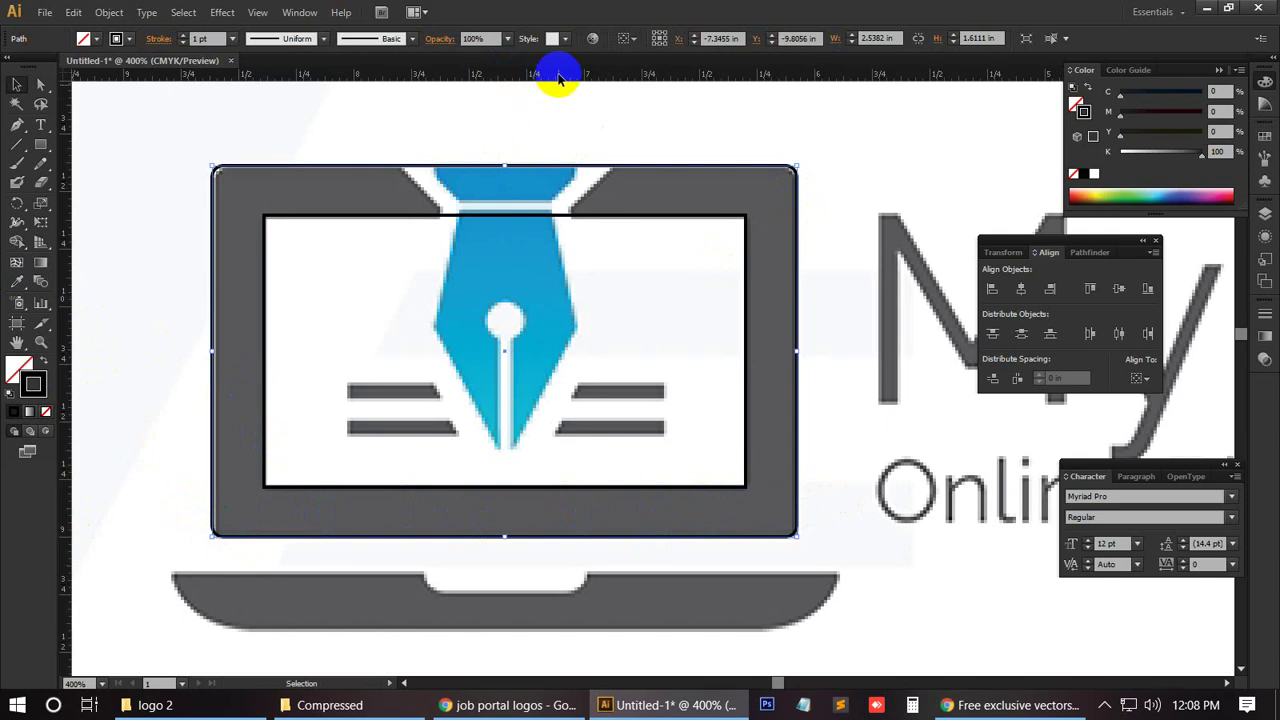
{"action": "left_click_drag", "start_coordinate": [557, 72], "coordinate": [582, 524]}
{"action": "left_click", "coordinate": [893, 553]}
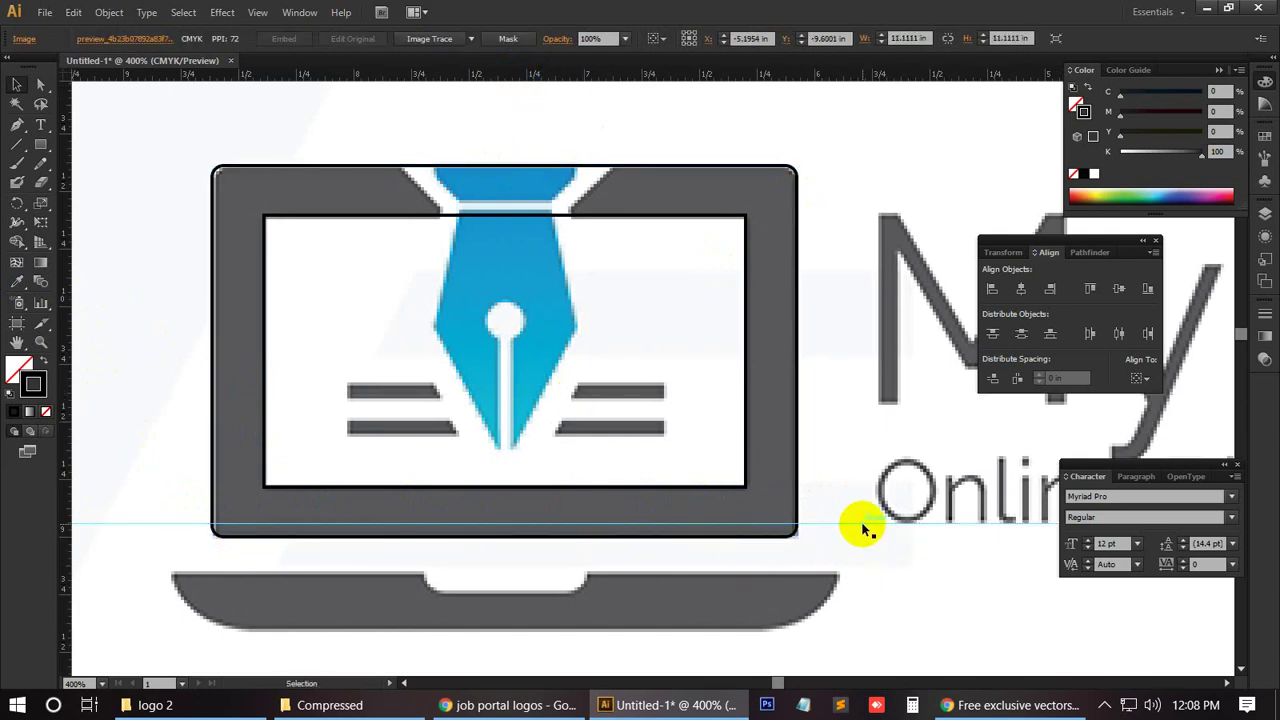
{"action": "right_click", "coordinate": [861, 523]}
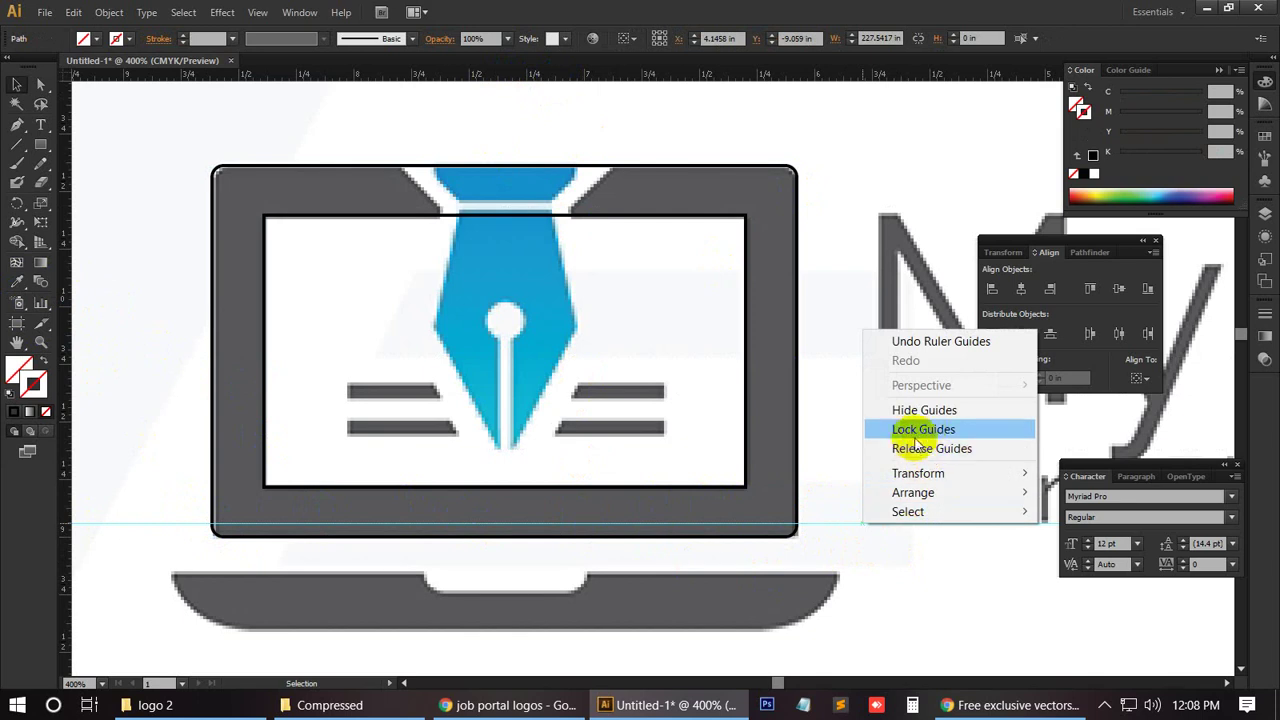
{"action": "left_click", "coordinate": [915, 440]}
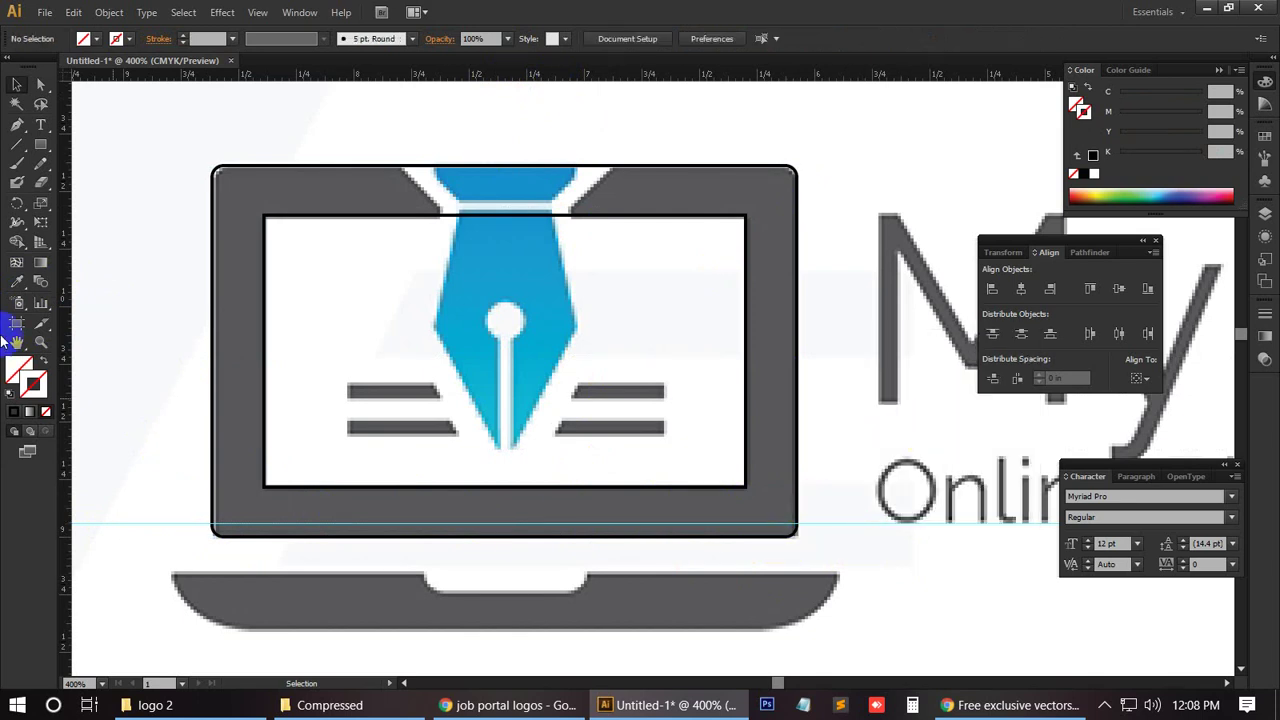
Step: Add anchor points to the outer frame's left and right edges where they cross the horizontal guide
{"action": "left_click_drag", "start_coordinate": [17, 124], "coordinate": [92, 148]}
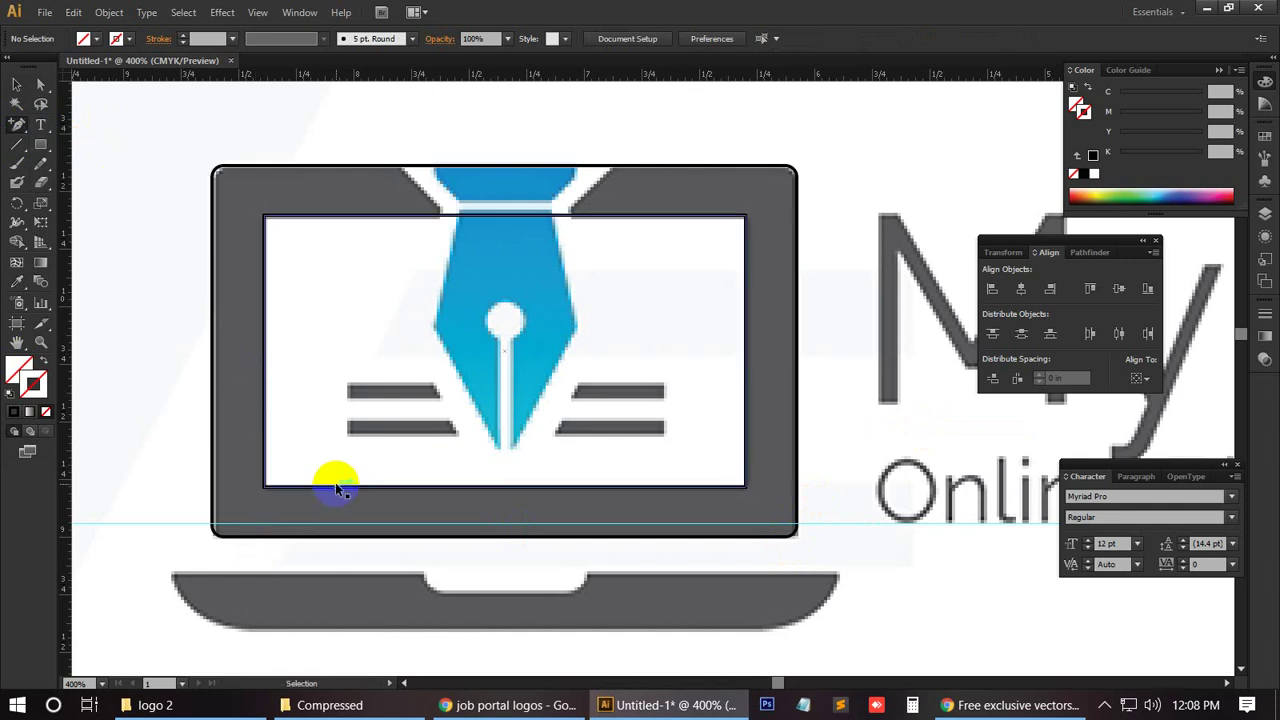
{"action": "key", "text": "ctrl+="}
{"action": "left_click_drag", "start_coordinate": [212, 514], "coordinate": [572, 373]}
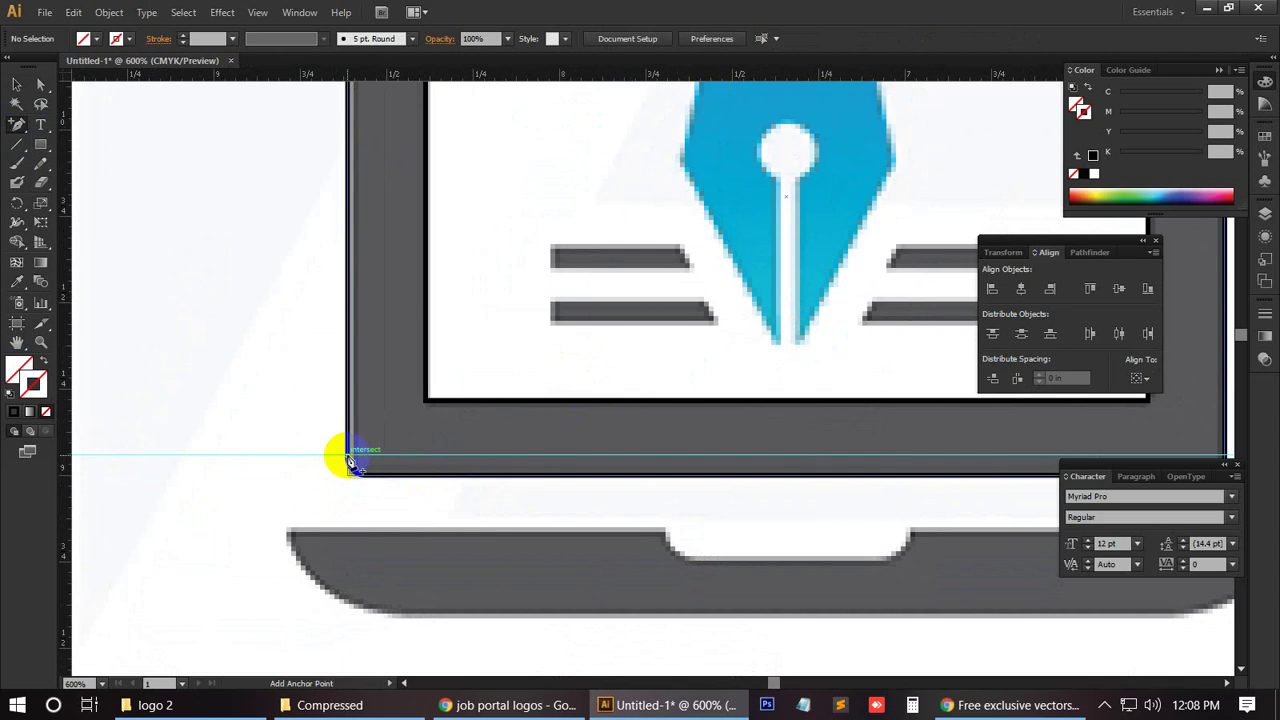
{"action": "left_click", "coordinate": [350, 462]}
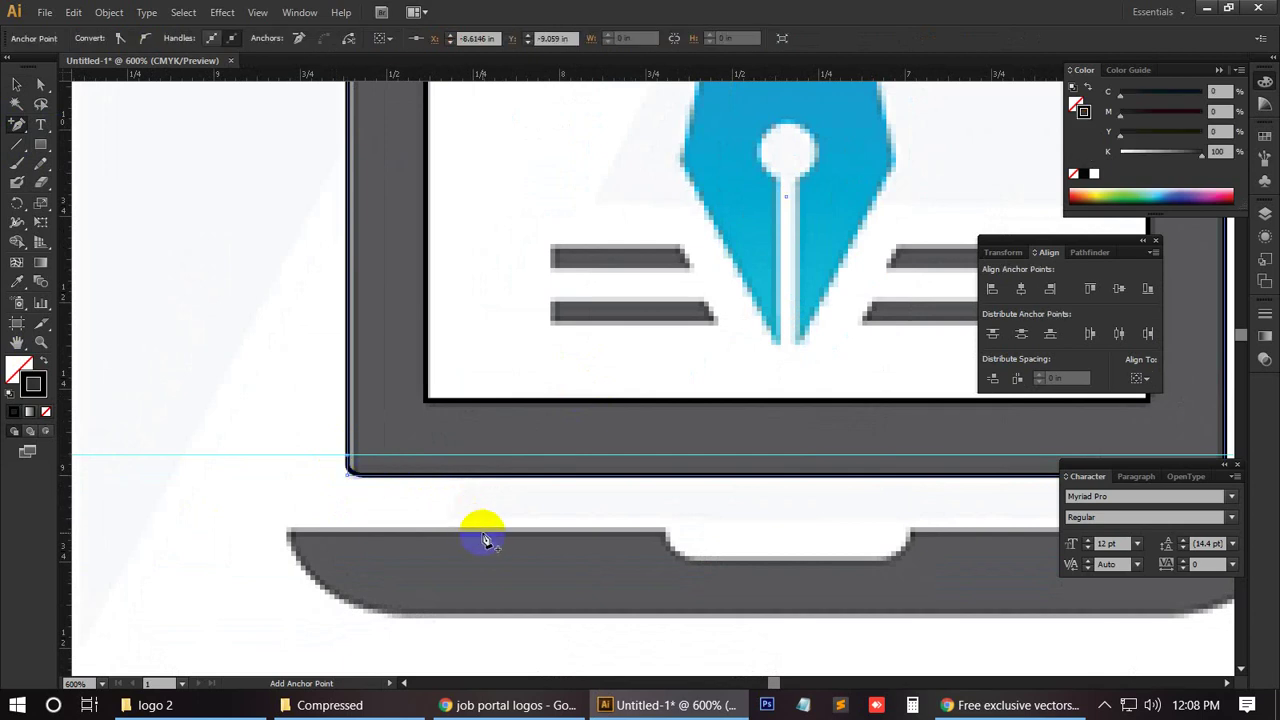
{"action": "left_click_drag", "start_coordinate": [908, 449], "coordinate": [323, 457]}
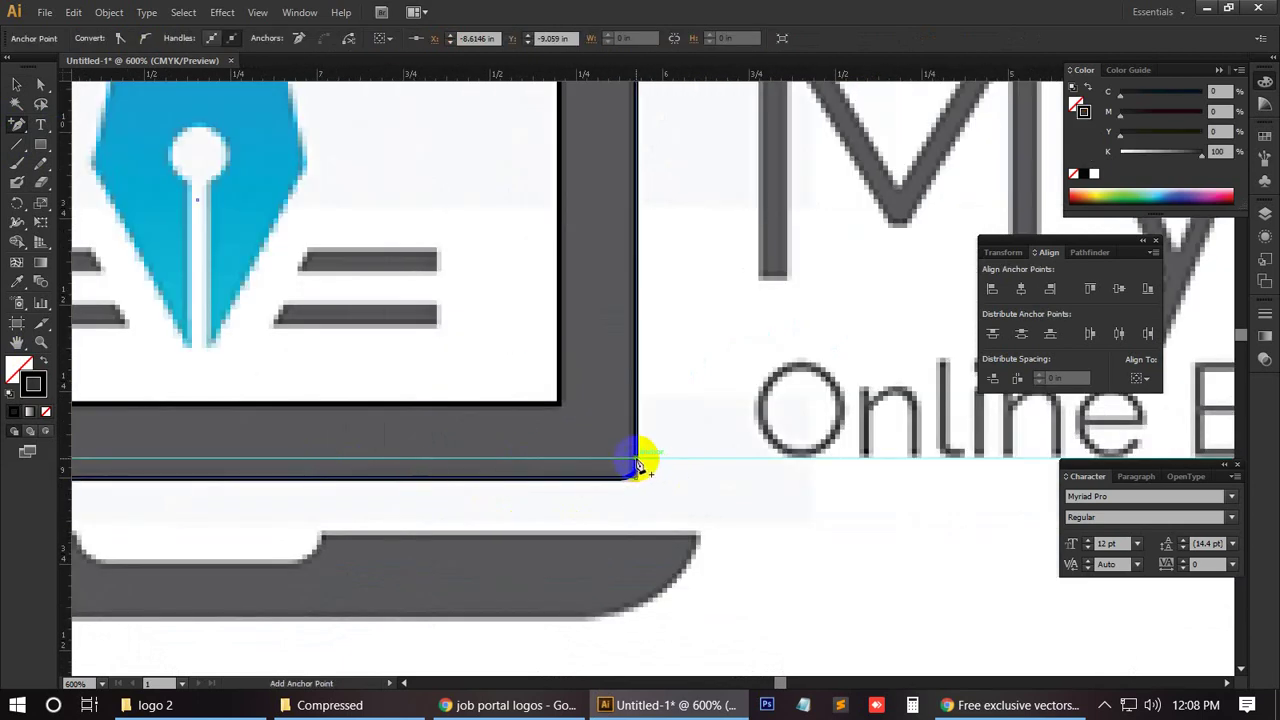
{"action": "left_click_drag", "start_coordinate": [523, 466], "coordinate": [884, 404]}
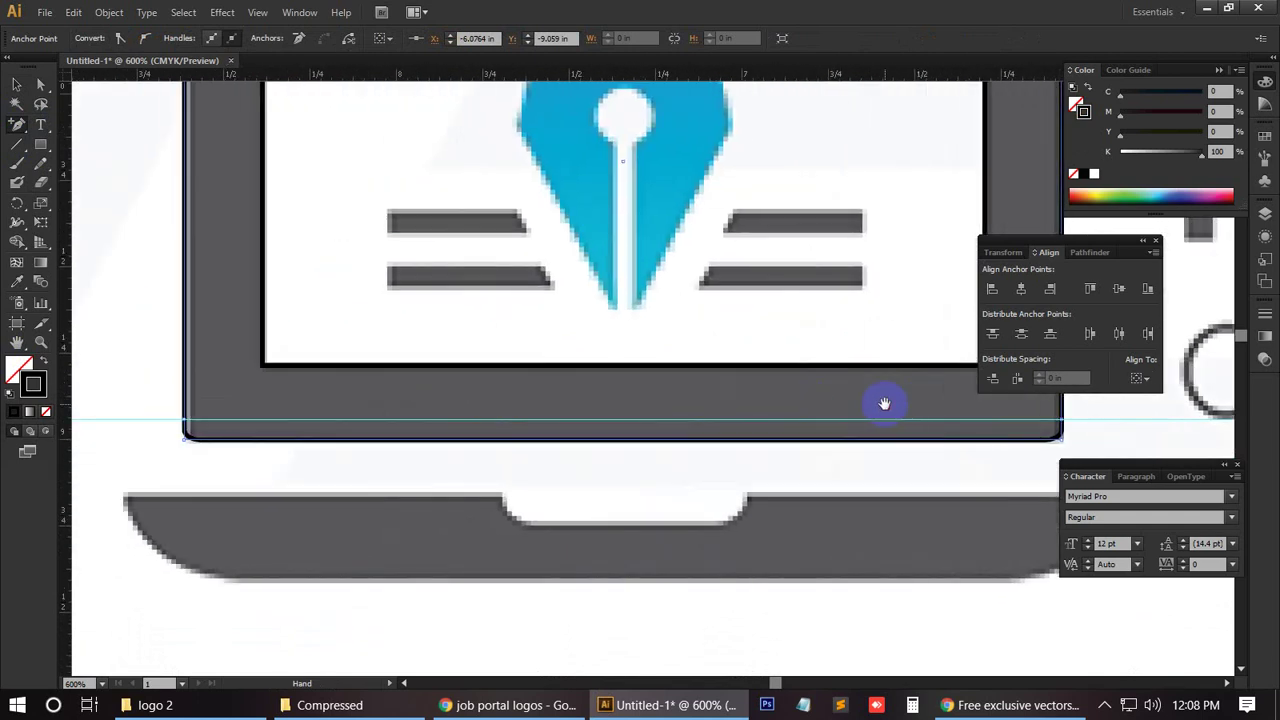
Step: Delete the bottom segment of the outer laptop frame below the added anchor points, leaving the path open
{"action": "left_click", "coordinate": [16, 84]}
{"action": "left_click", "coordinate": [89, 132]}
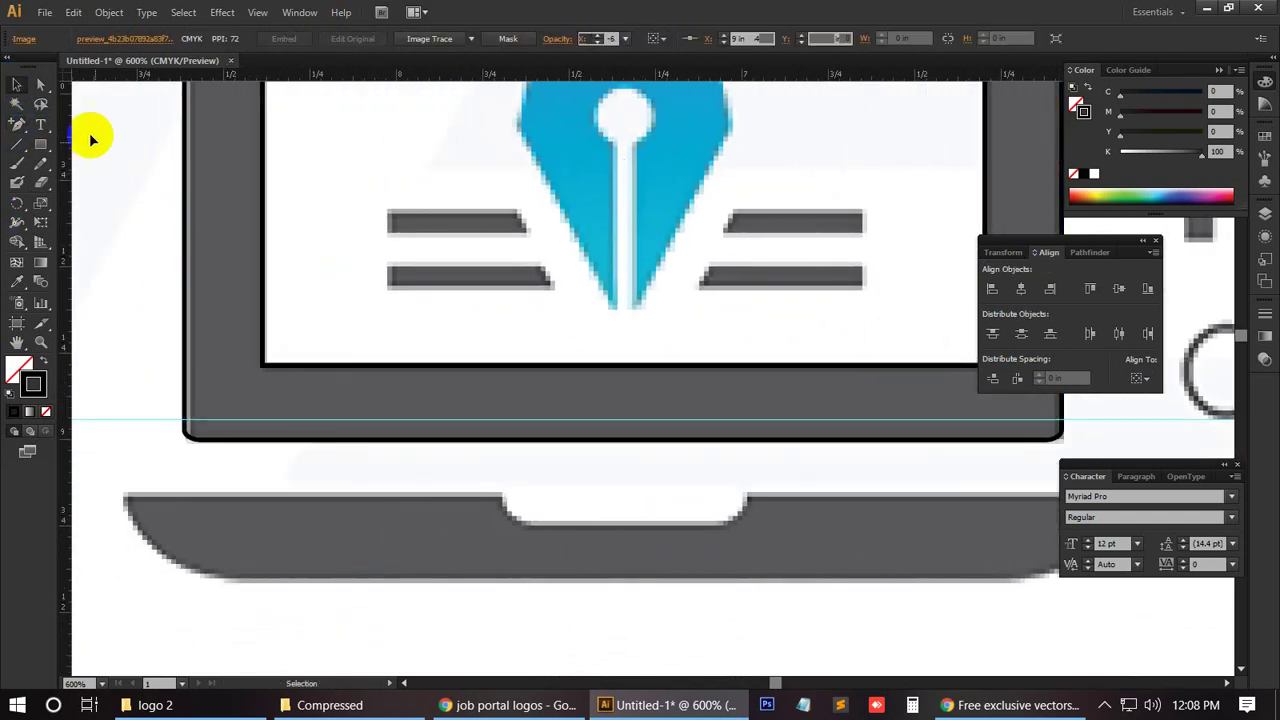
{"action": "left_click", "coordinate": [40, 86]}
{"action": "left_click", "coordinate": [223, 441]}
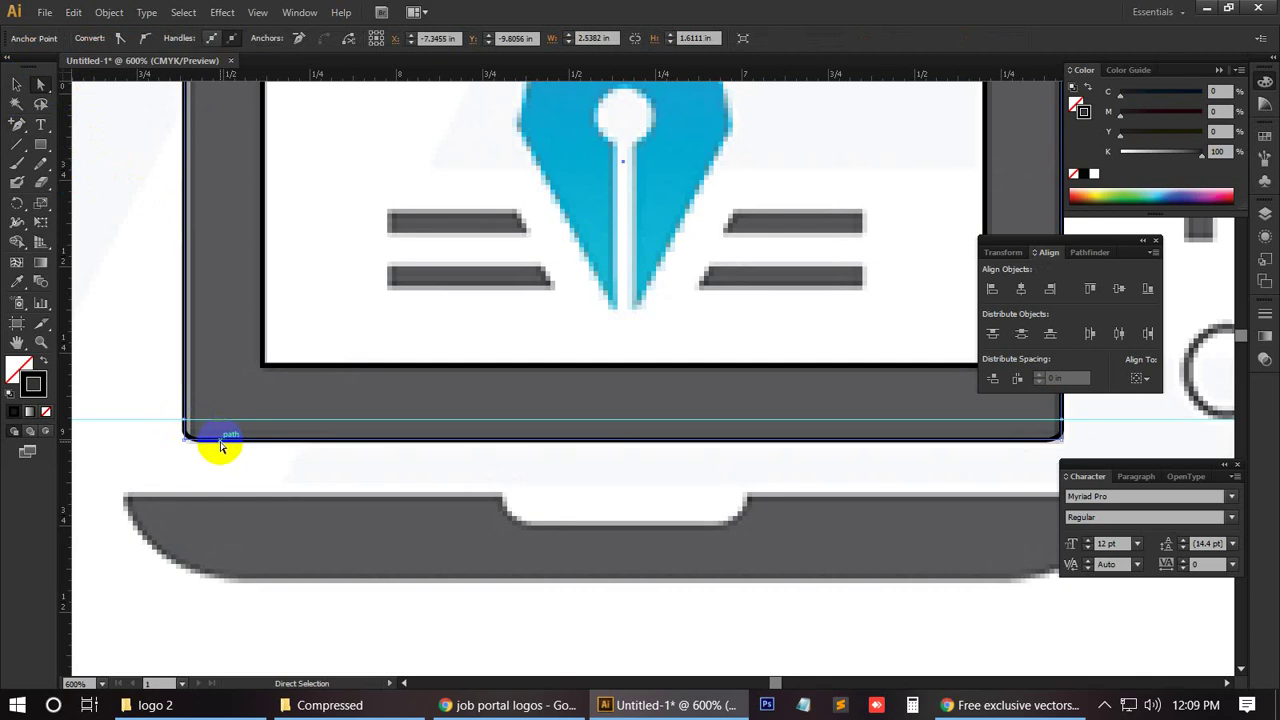
{"action": "left_click", "coordinate": [263, 471]}
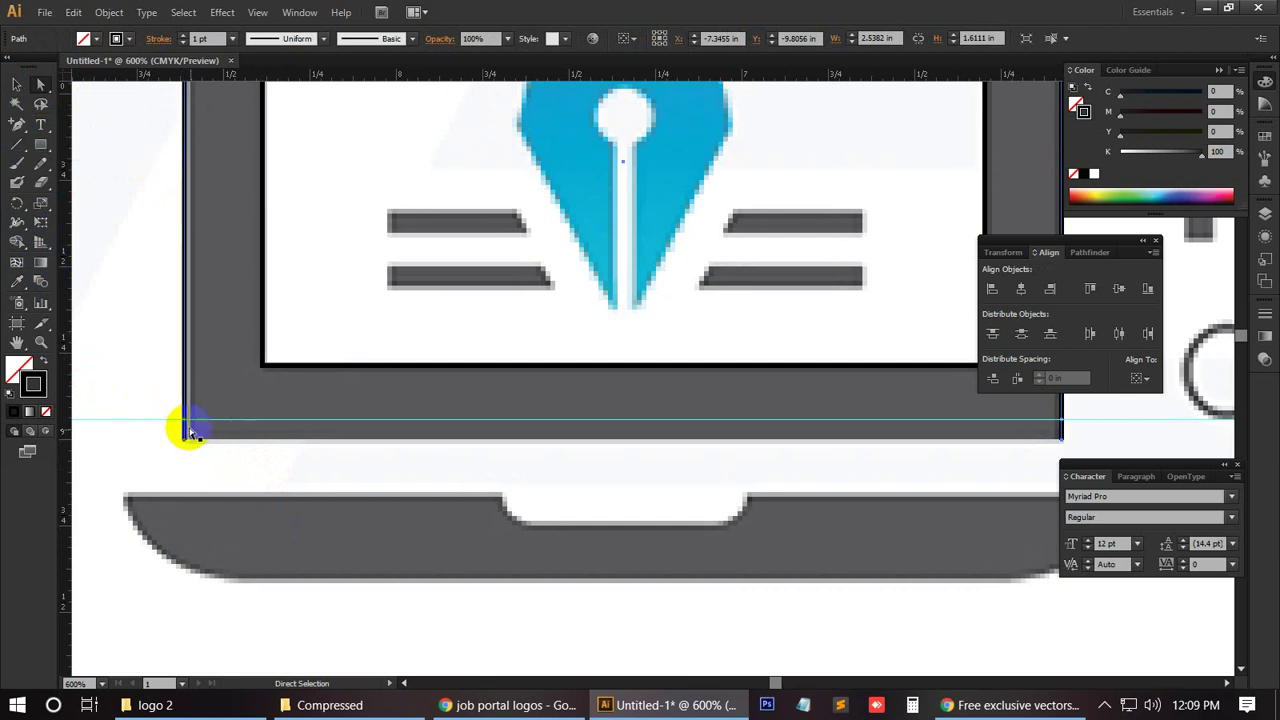
Step: Try to close the outer frame by drawing a straight segment between its two open bottom corners with the Pen tool
{"action": "left_click", "coordinate": [1063, 440]}
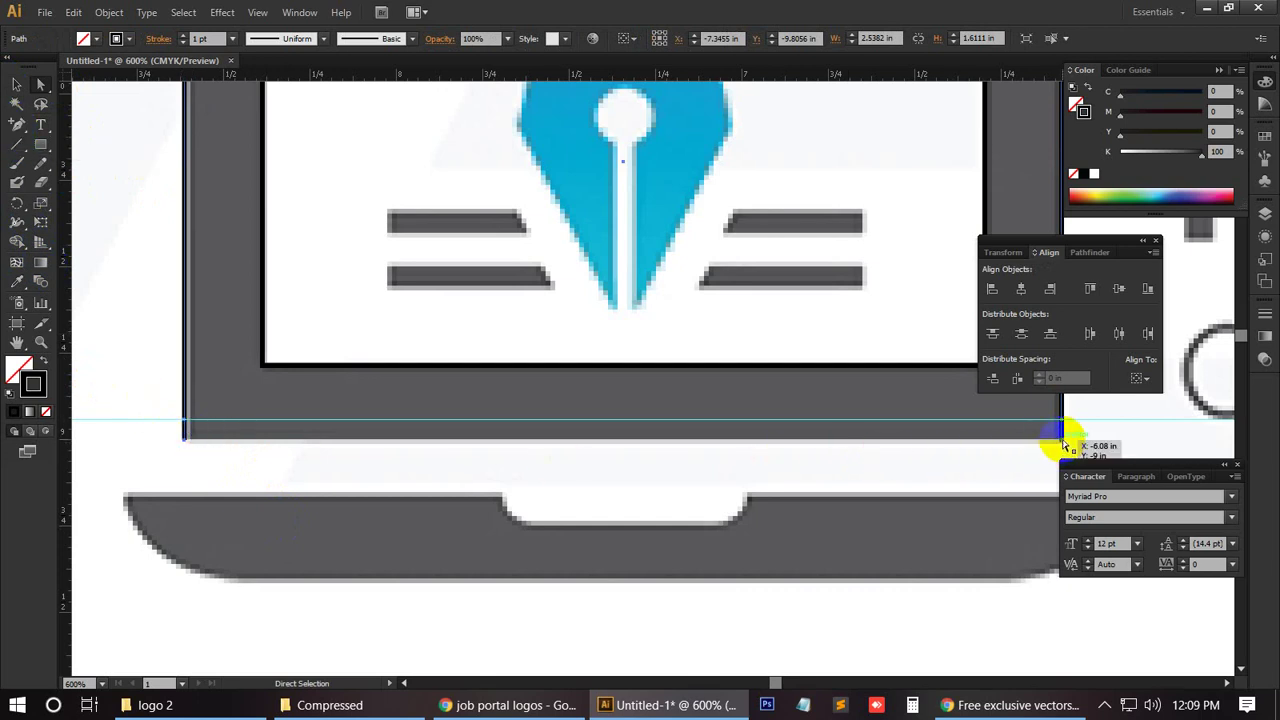
{"action": "left_click", "coordinate": [20, 124]}
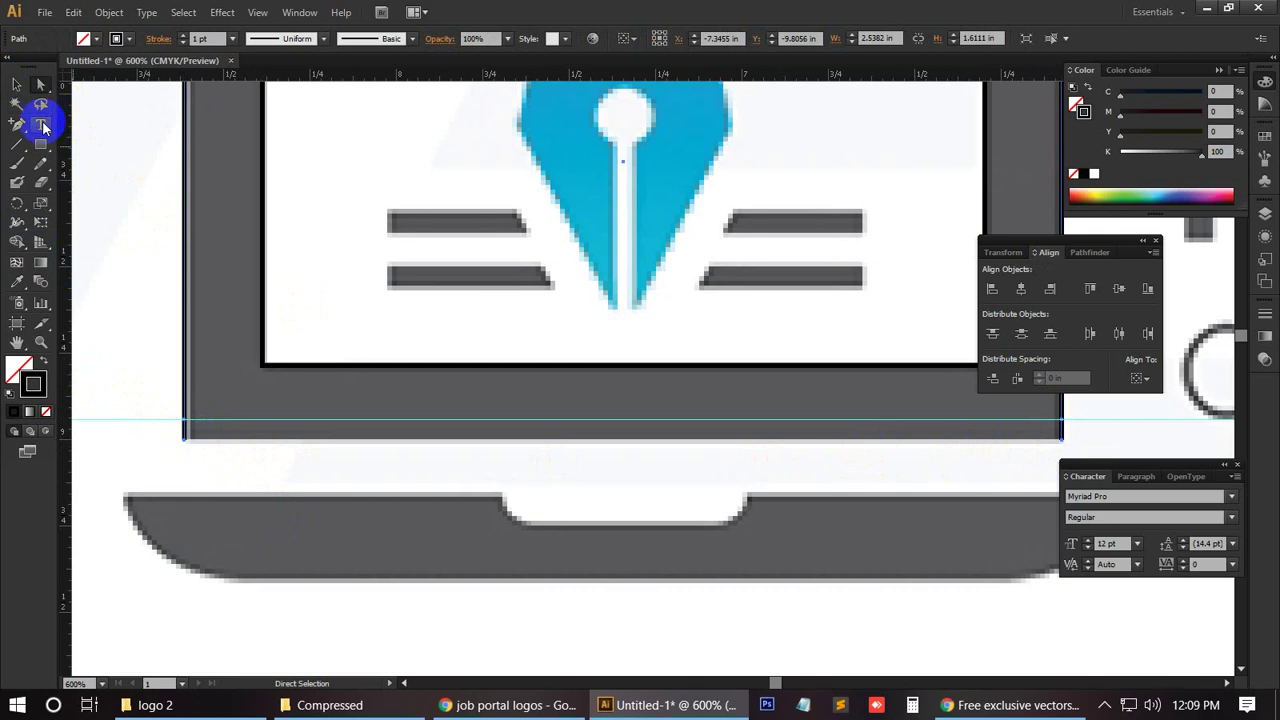
{"action": "left_click", "coordinate": [70, 122]}
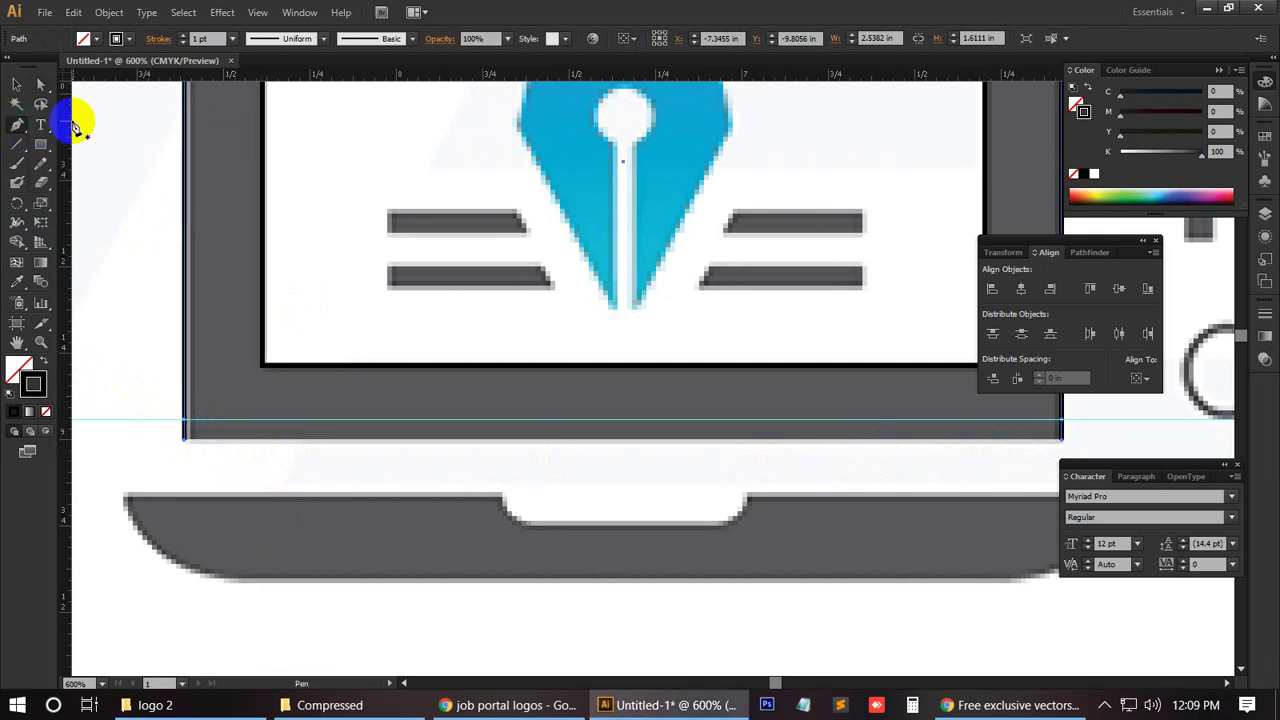
{"action": "left_click", "coordinate": [184, 438]}
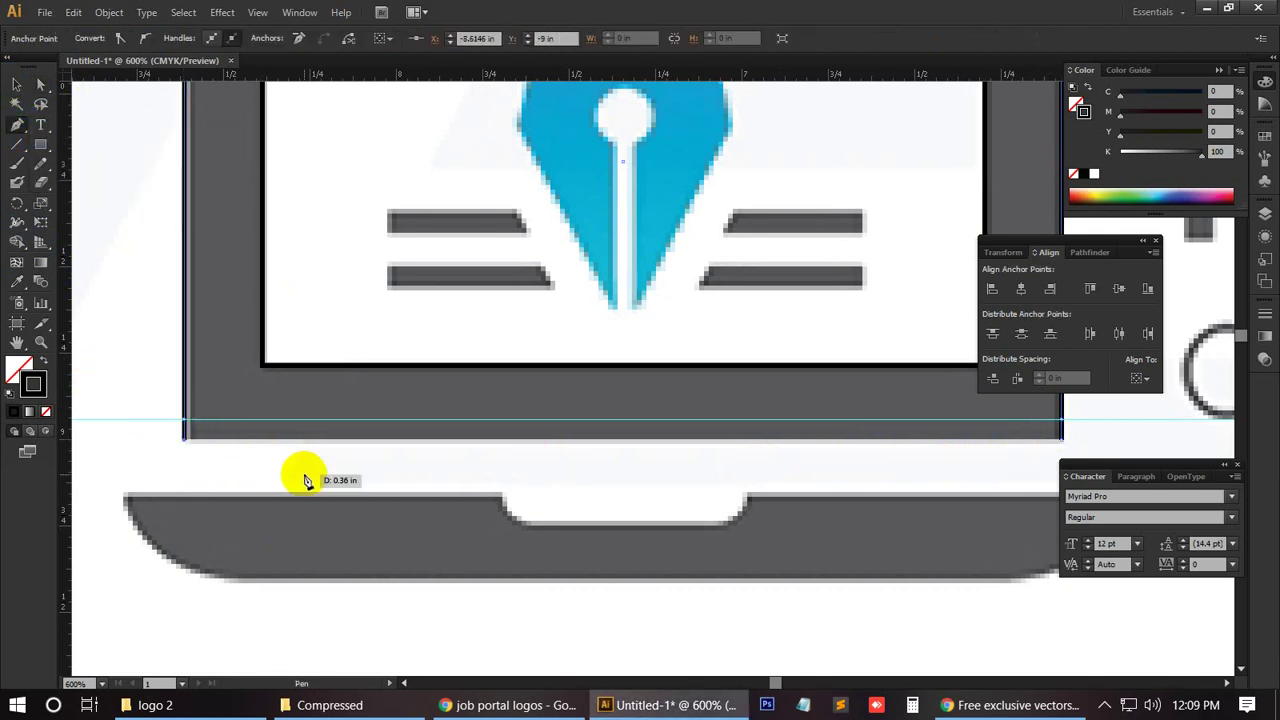
{"action": "left_click", "coordinate": [1062, 438]}
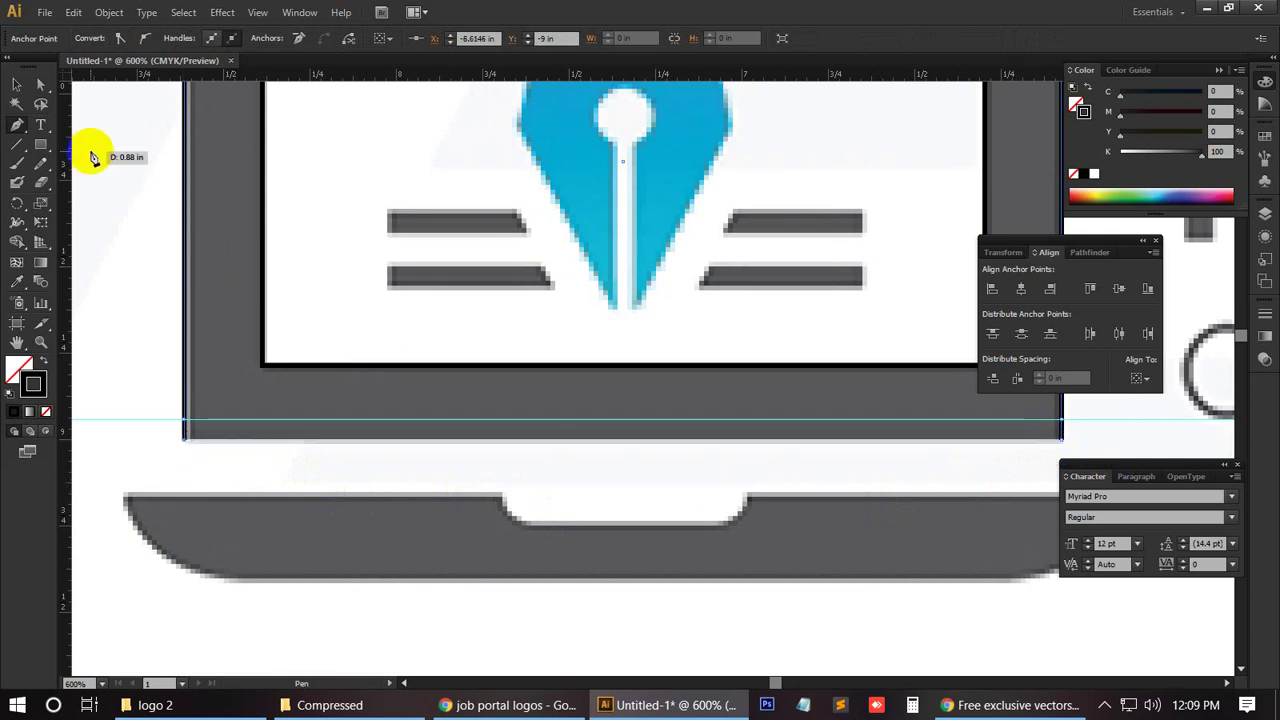
Step: Expand the appearance of the open outer frame so its rounded corners become real path geometry
{"action": "left_click", "coordinate": [17, 88]}
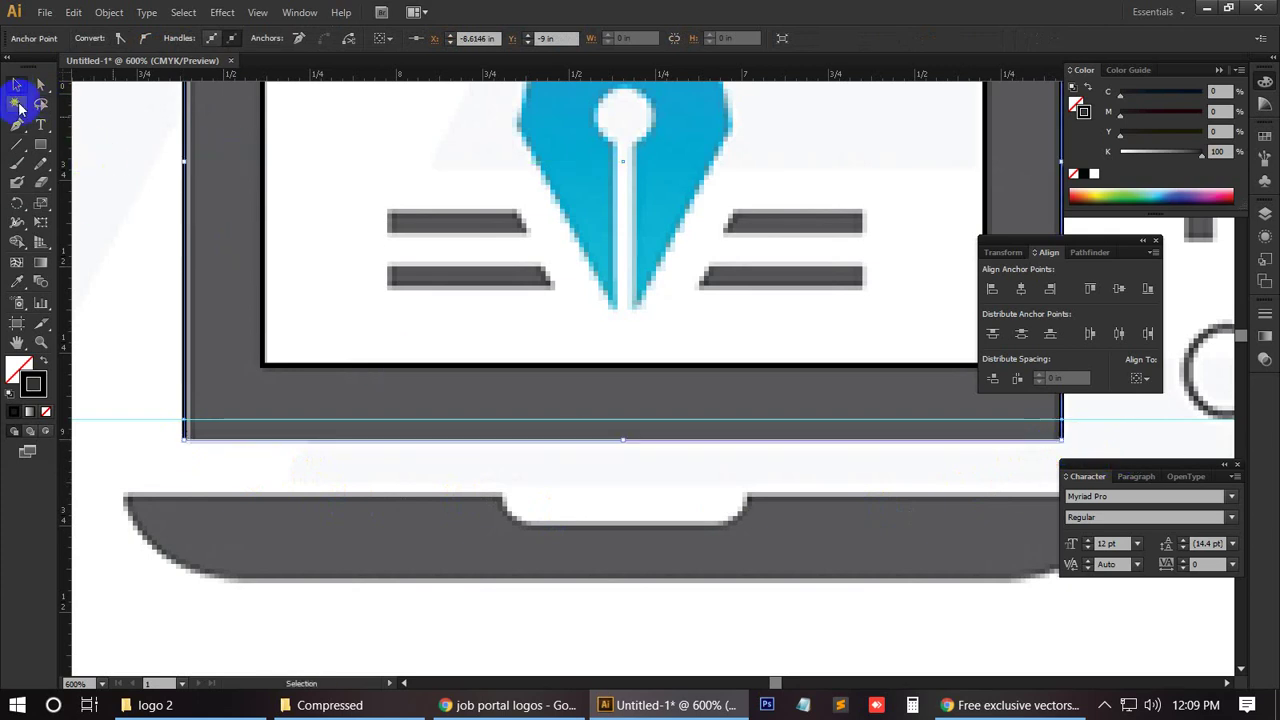
{"action": "left_click", "coordinate": [106, 12]}
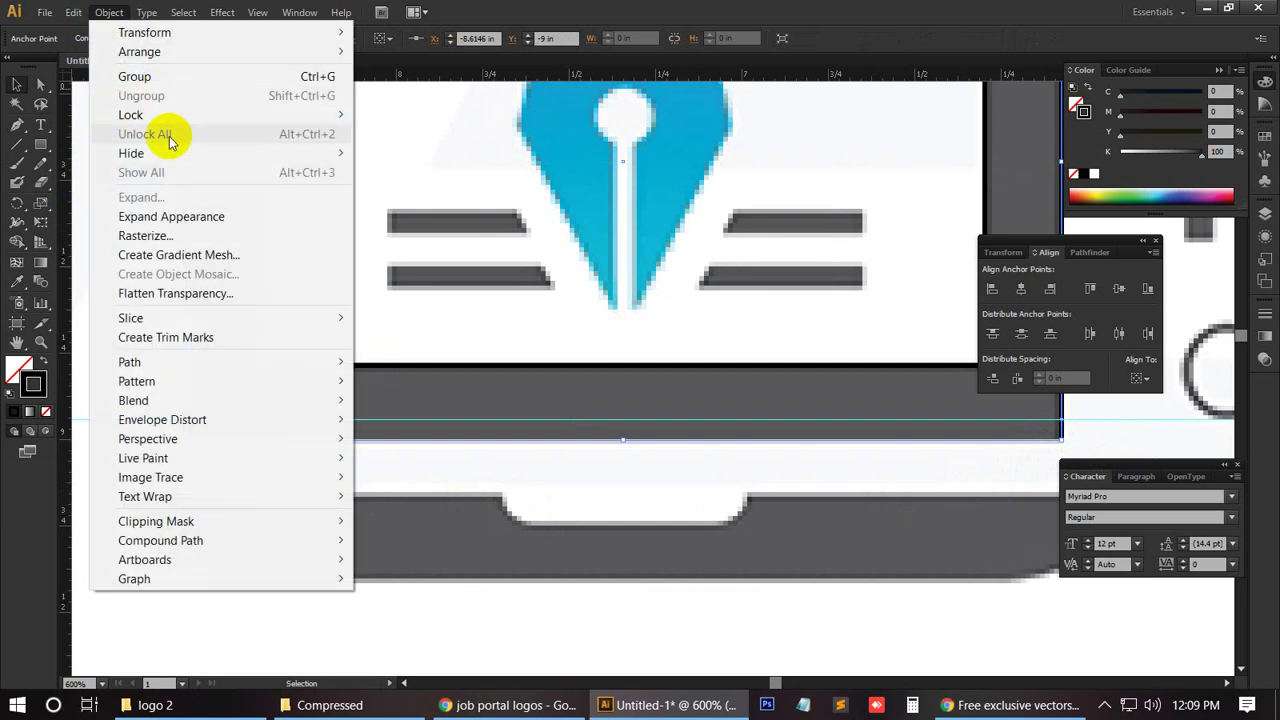
{"action": "left_click", "coordinate": [213, 218]}
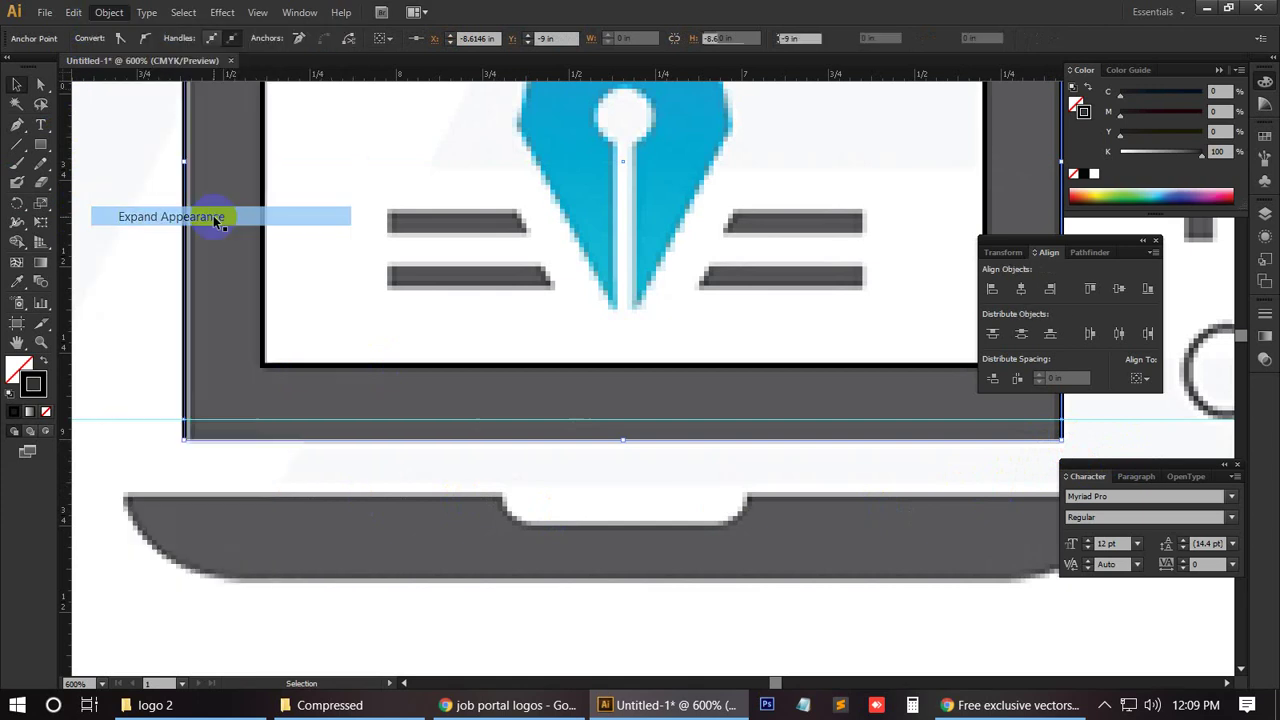
Step: Close the expanded outer frame with a straight Pen tool segment joining its bottom corners, and deselect it
{"action": "left_click", "coordinate": [20, 128]}
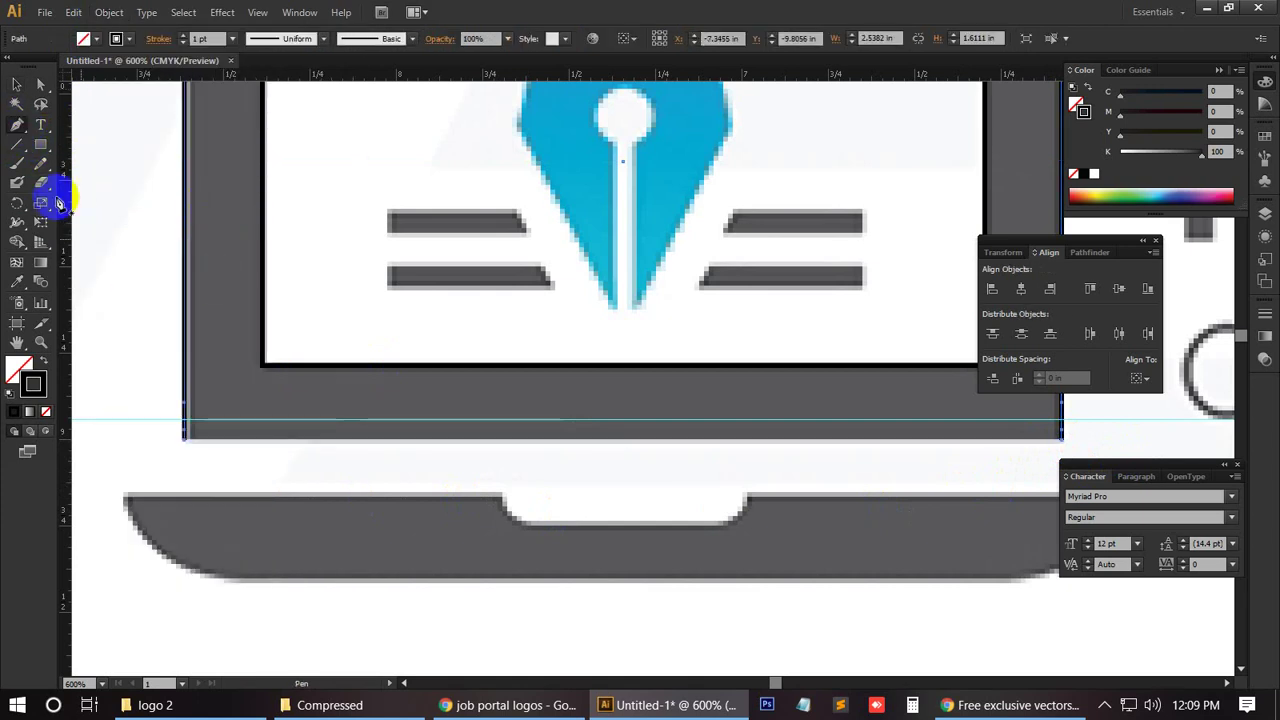
{"action": "left_click", "coordinate": [185, 437]}
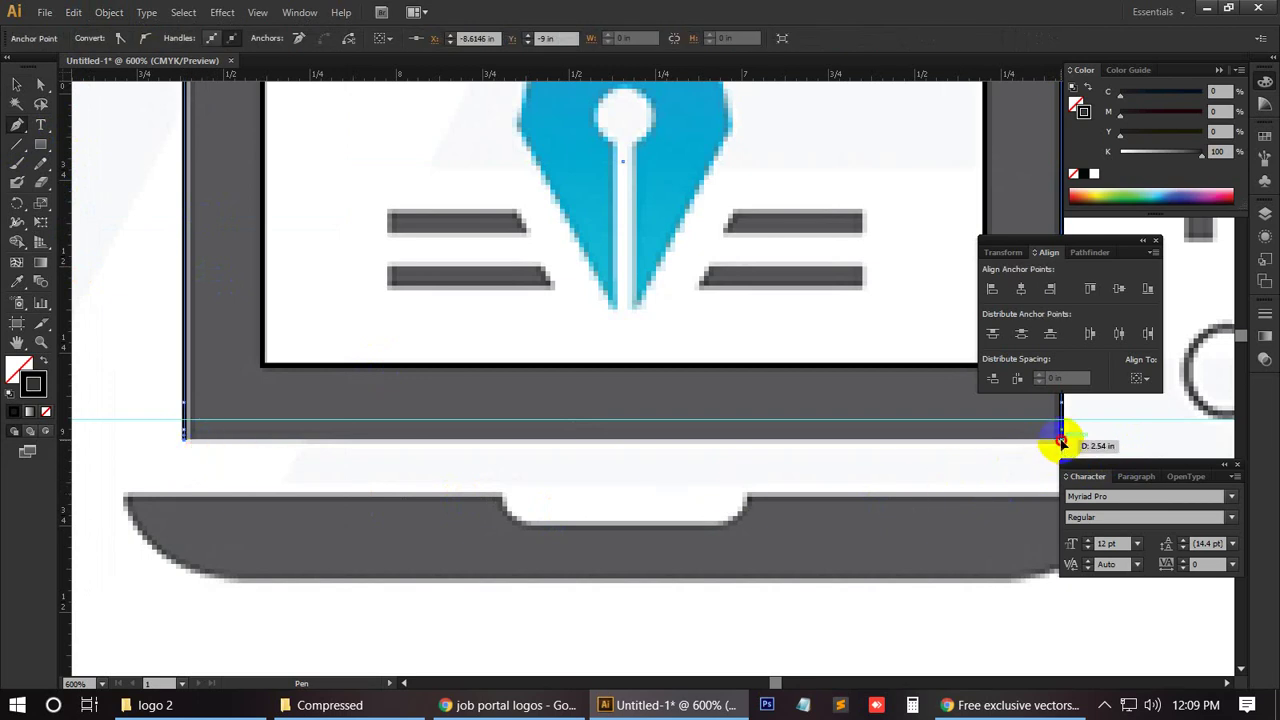
{"action": "left_click", "coordinate": [1062, 439]}
{"action": "left_click", "coordinate": [19, 86]}
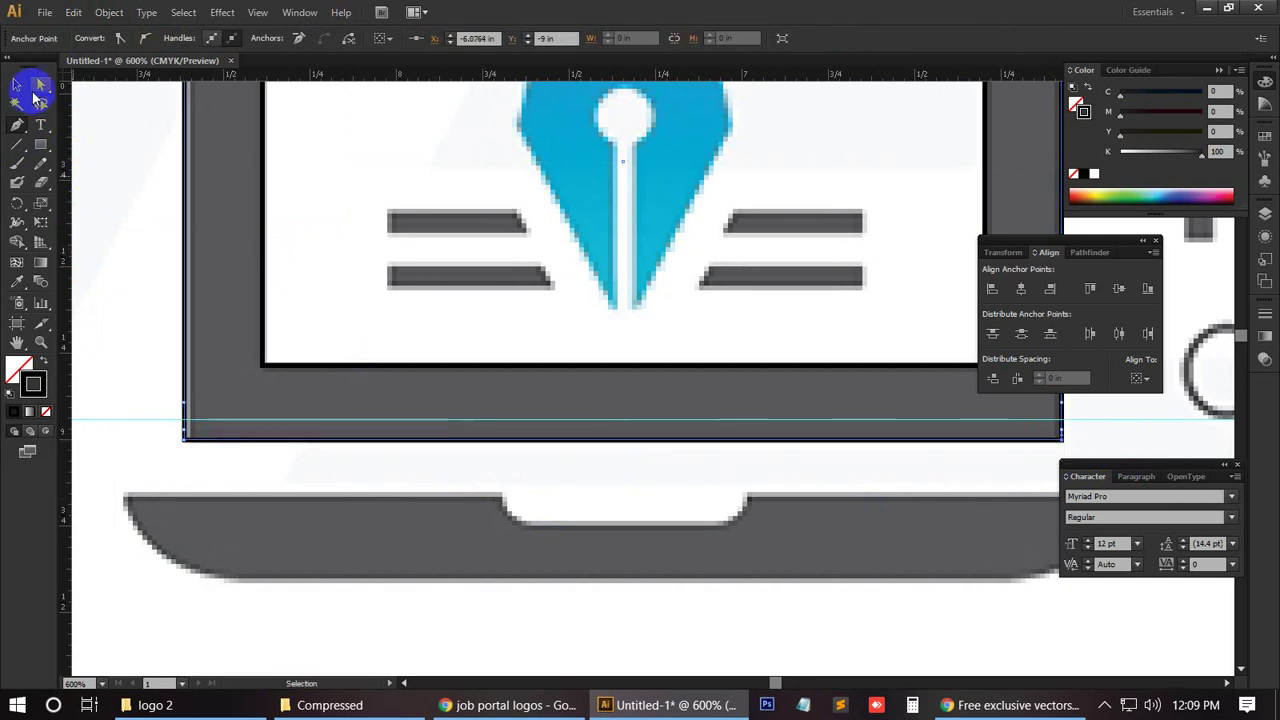
{"action": "left_click", "coordinate": [135, 300]}
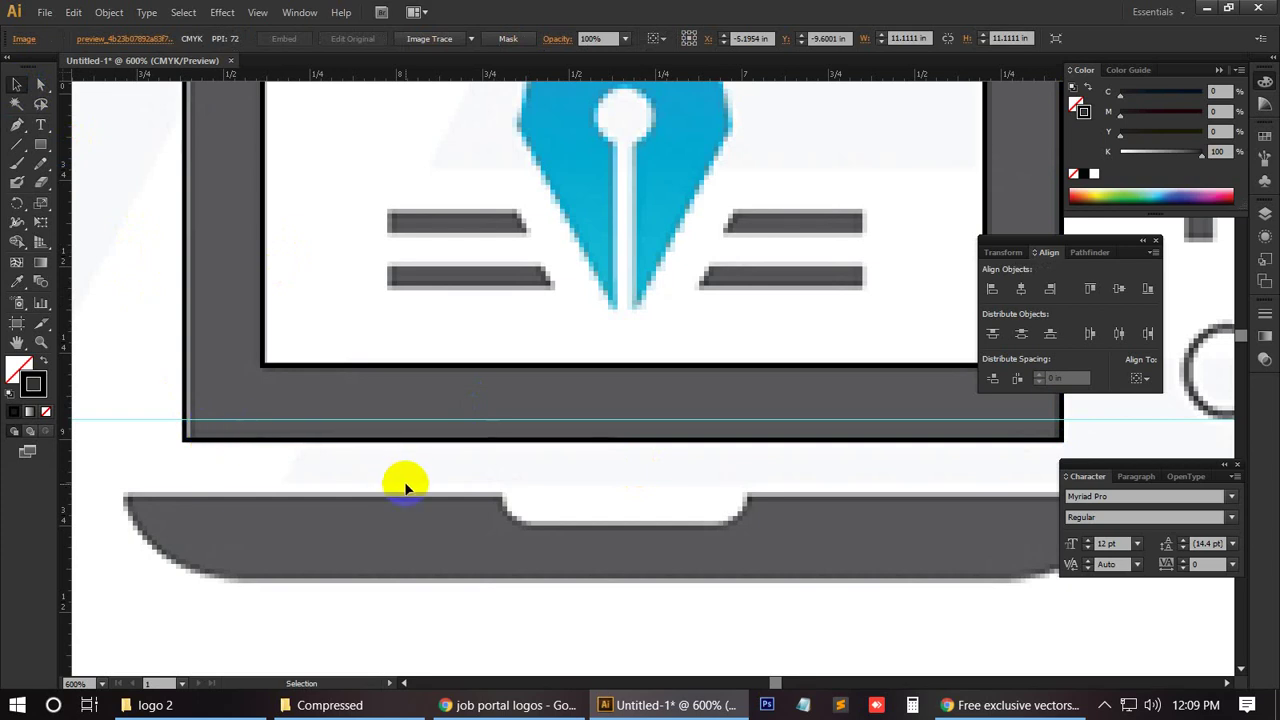
Step: Swap the fill and stroke of the outer laptop frame so it has a solid black fill and no stroke, and deselect it
{"action": "scroll", "coordinate": [405, 487], "scroll_direction": "up", "scroll_amount": 5}
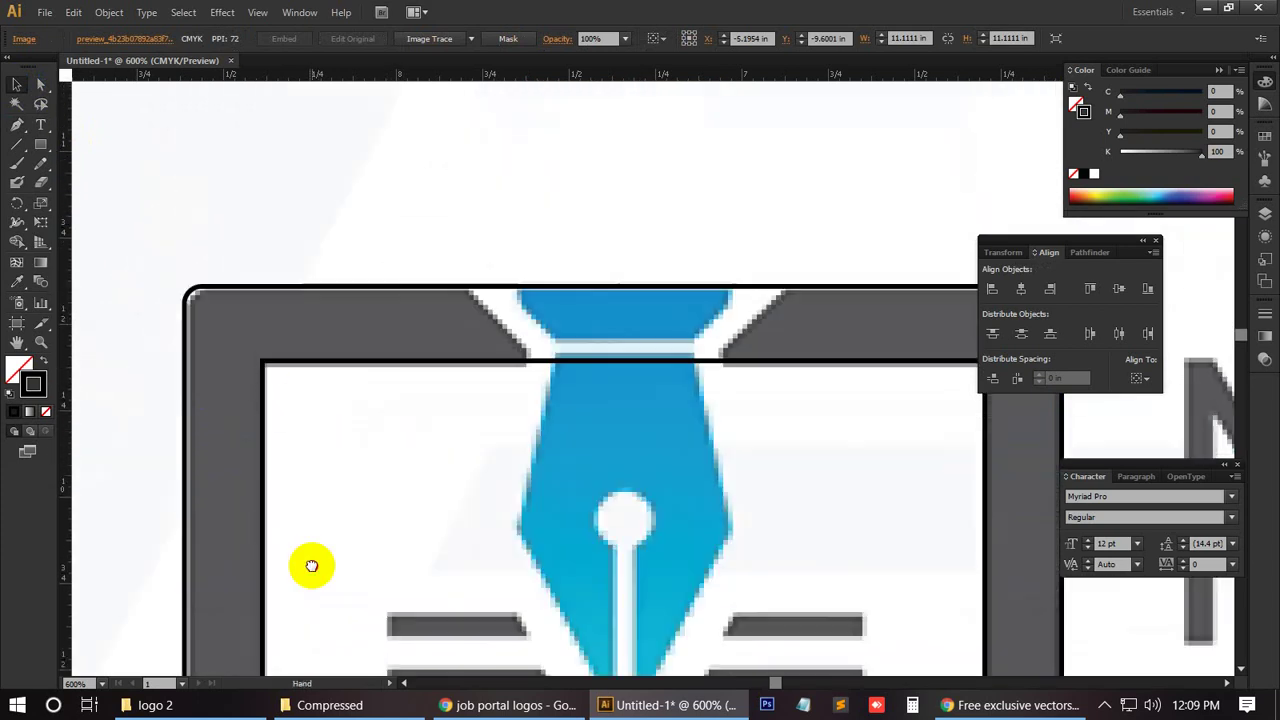
{"action": "scroll", "coordinate": [257, 514], "scroll_direction": "down", "scroll_amount": 1}
{"action": "scroll", "coordinate": [500, 400], "scroll_direction": "right", "scroll_amount": 3}
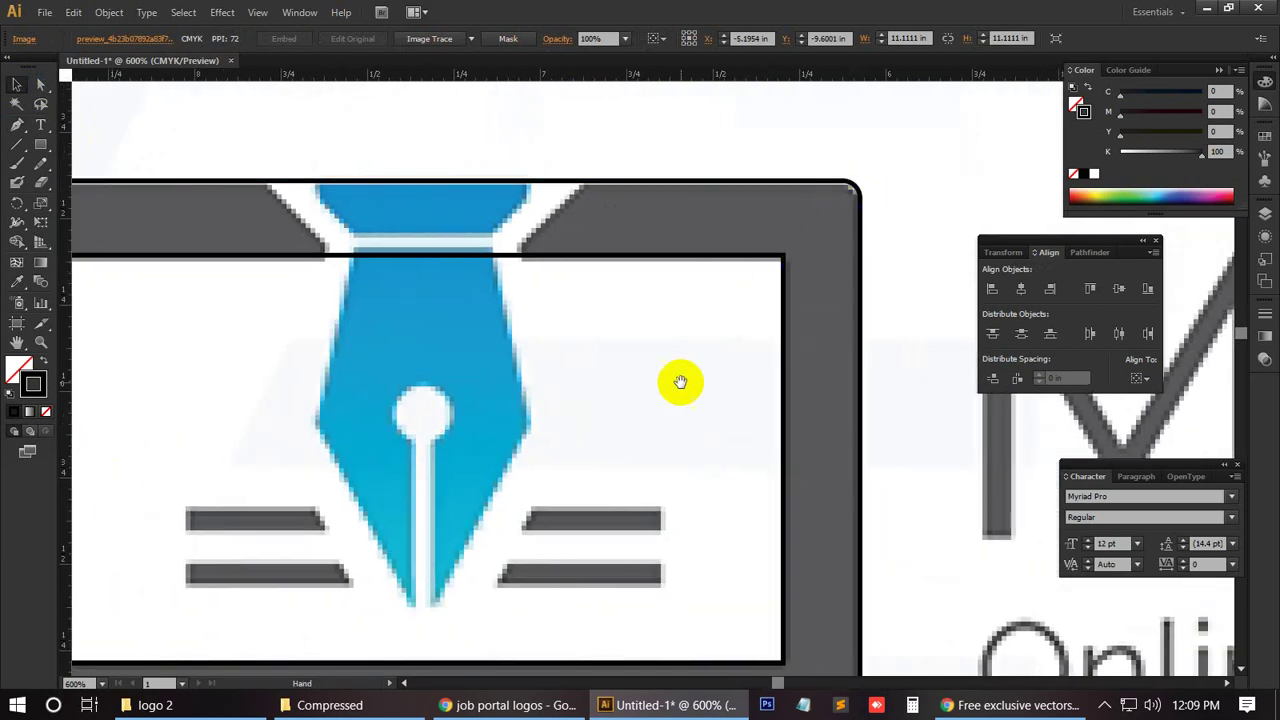
{"action": "scroll", "coordinate": [650, 300], "scroll_direction": "down", "scroll_amount": 4}
{"action": "scroll", "coordinate": [620, 210], "scroll_direction": "left", "scroll_amount": 3}
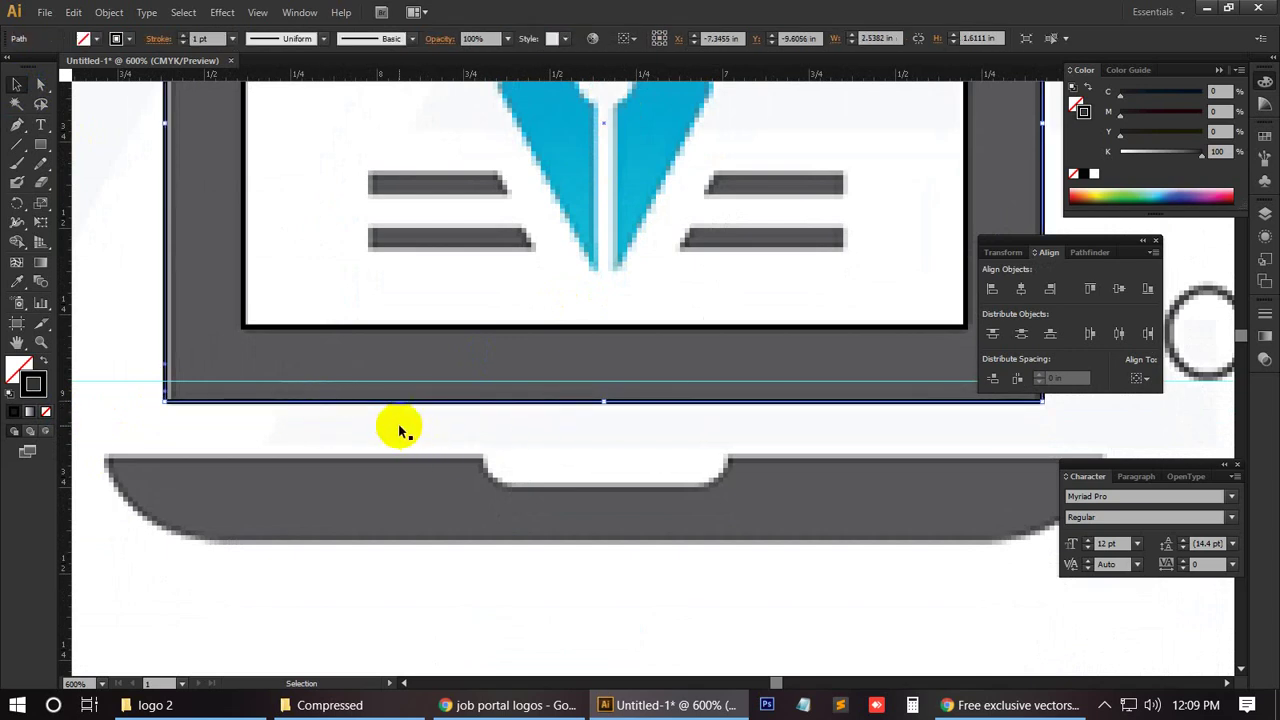
{"action": "left_click_drag", "start_coordinate": [395, 305], "coordinate": [362, 487]}
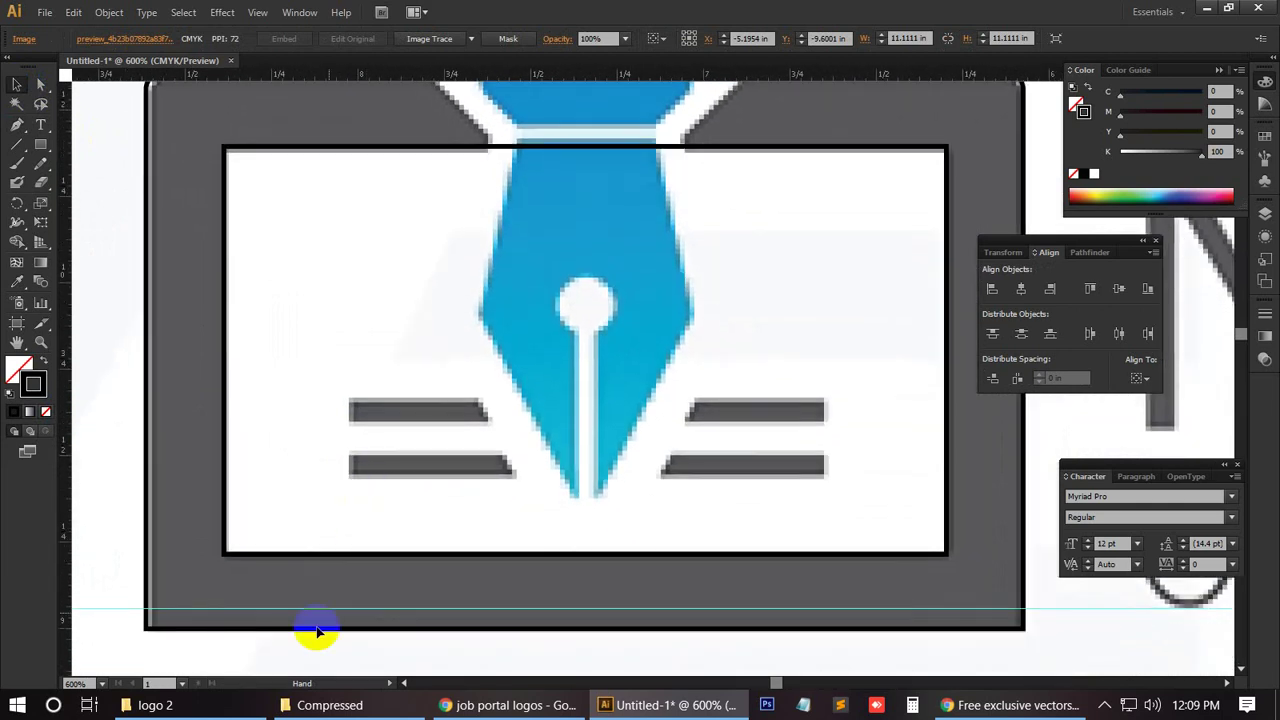
{"action": "left_click", "coordinate": [217, 634]}
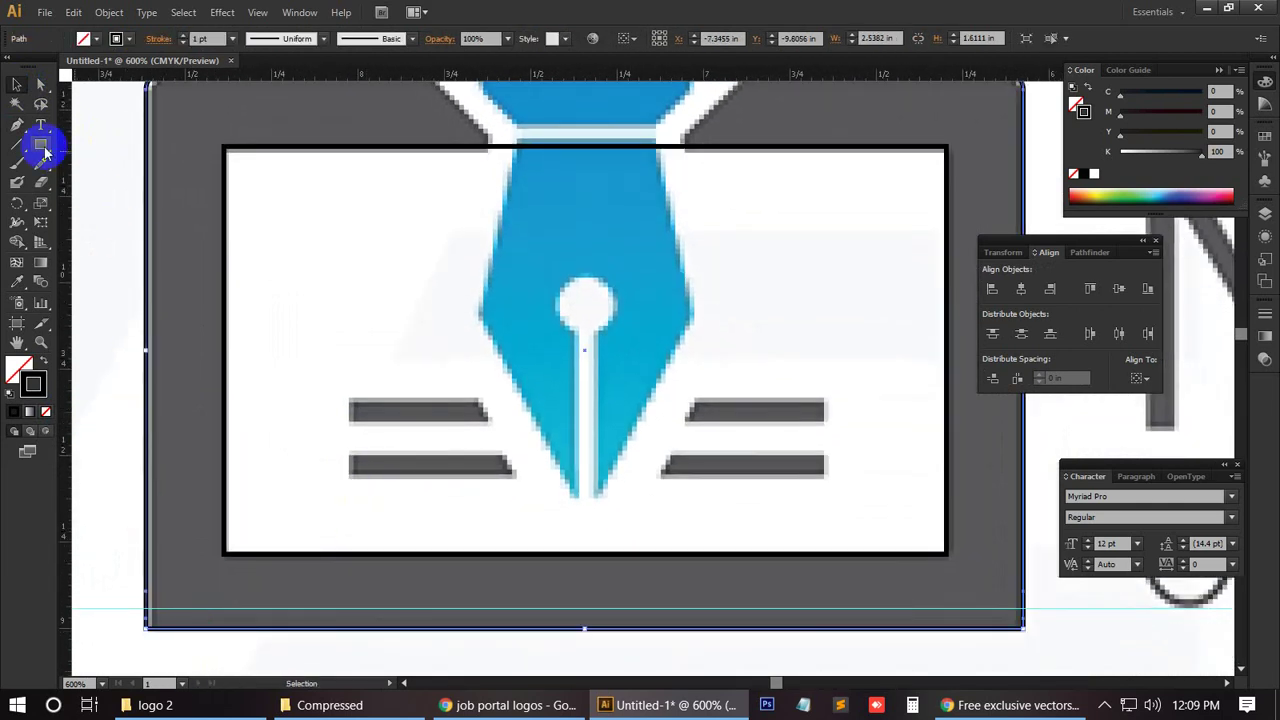
{"action": "left_click", "coordinate": [44, 362]}
{"action": "left_click", "coordinate": [126, 351]}
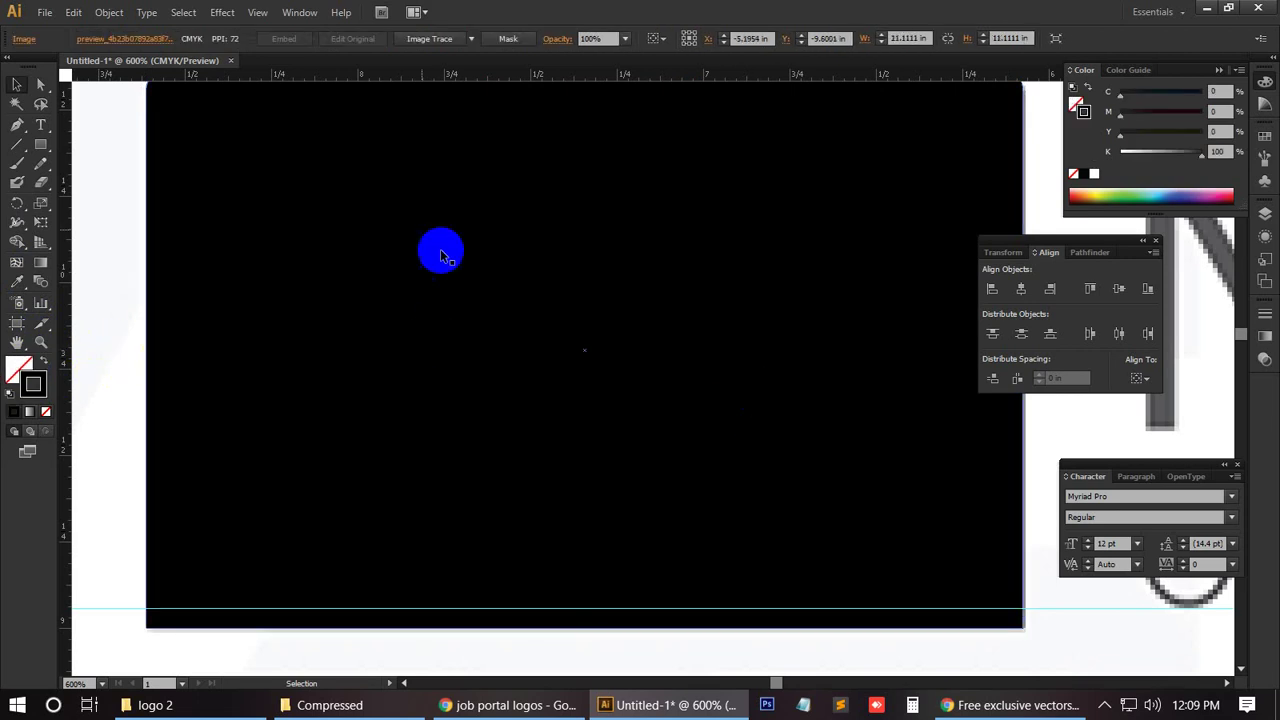
Step: Swap the fill and stroke of the inner screen rectangle and set its fill to white
{"action": "left_click", "coordinate": [380, 145]}
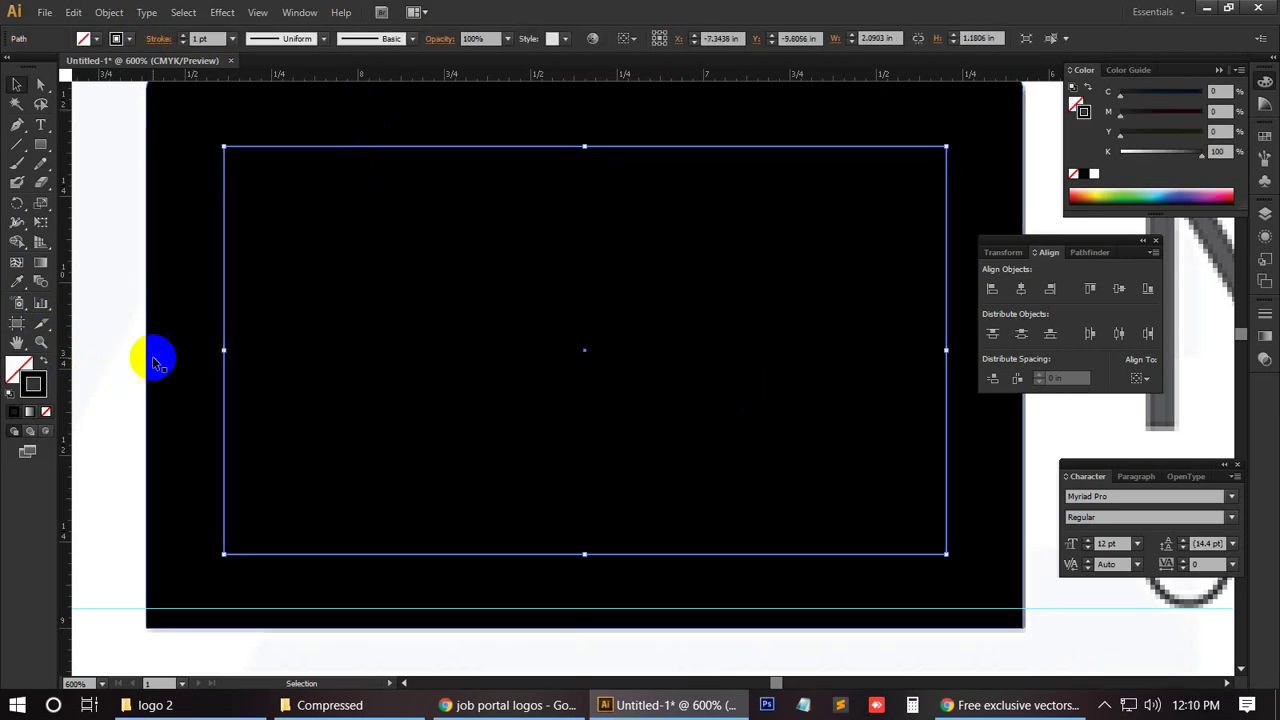
{"action": "left_click", "coordinate": [44, 362]}
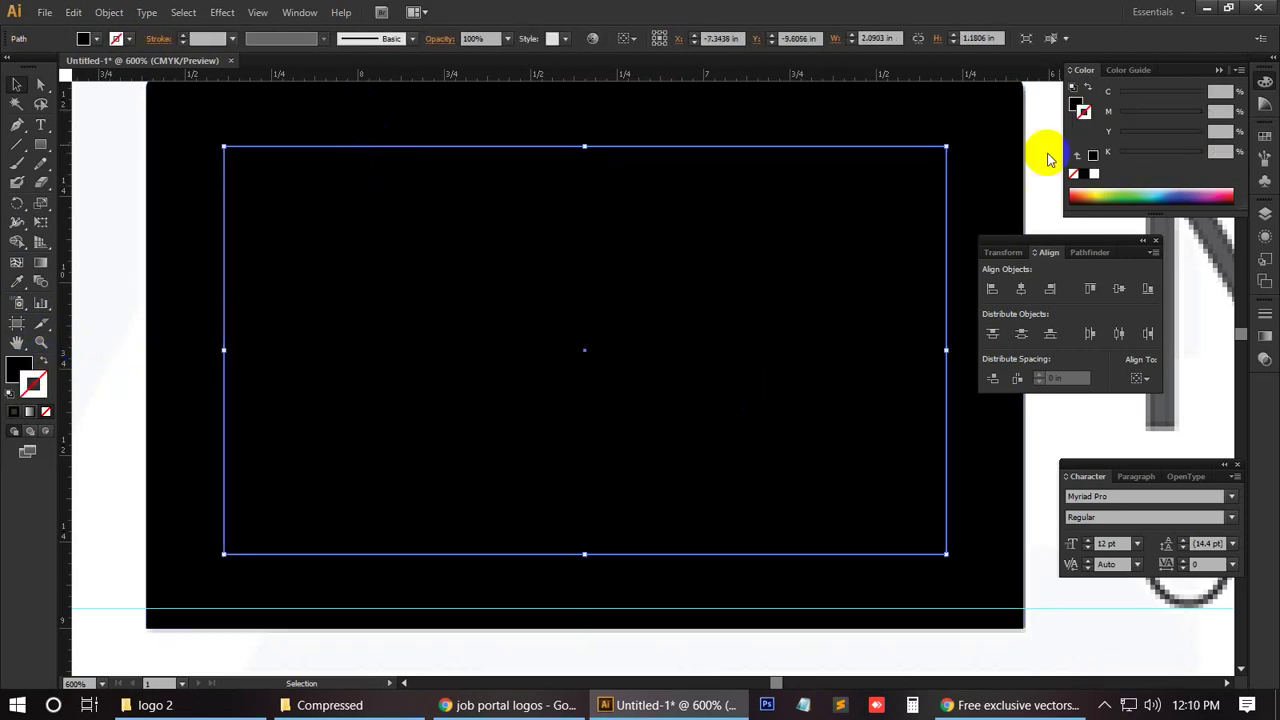
{"action": "left_click", "coordinate": [1094, 174]}
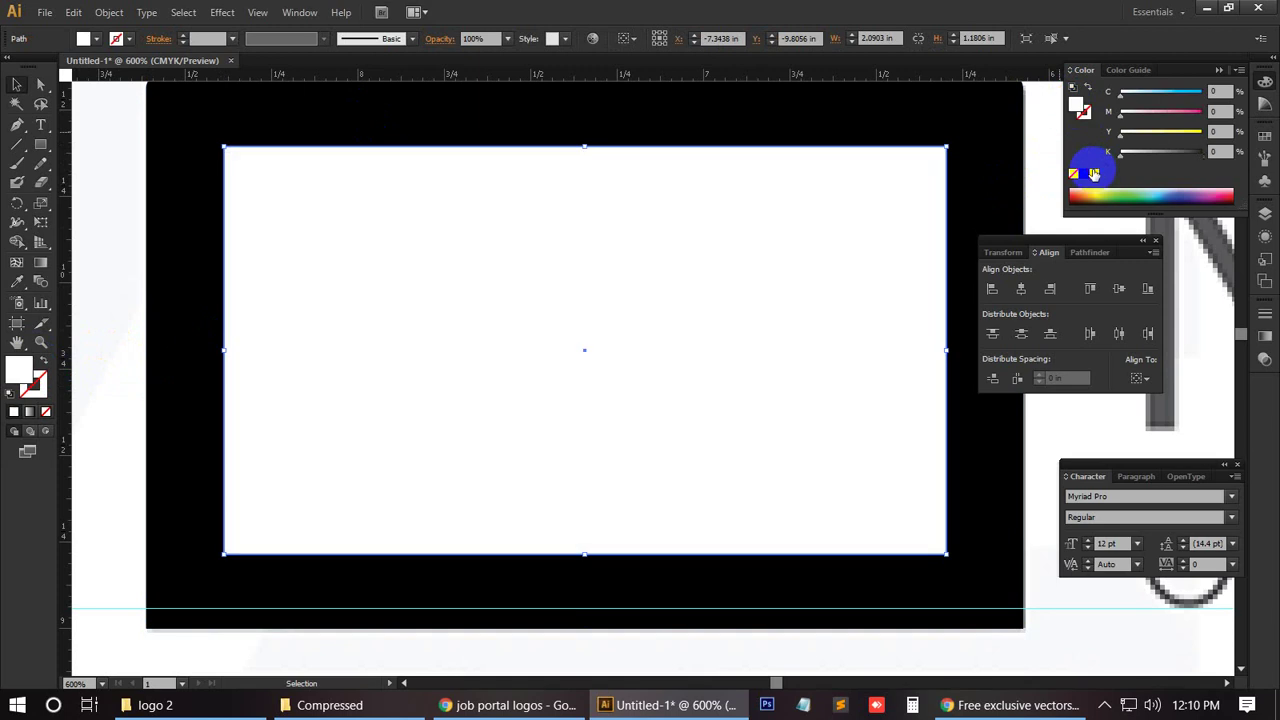
Step: Select the white screen rectangle together with the black outer frame and split them with the Pathfinder Divide operation
{"action": "scroll", "coordinate": [508, 420], "scroll_direction": "up", "scroll_amount": 2}
{"action": "scroll", "coordinate": [487, 374], "scroll_direction": "up", "scroll_amount": 1}
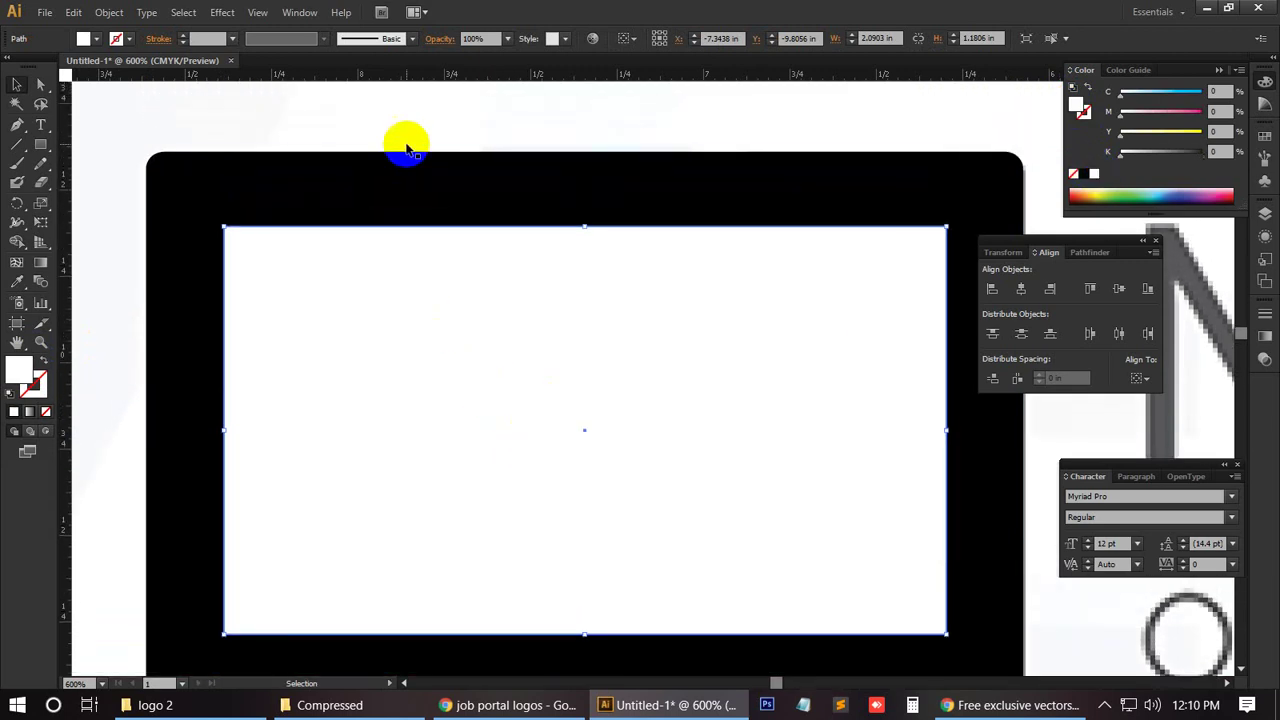
{"action": "left_click", "coordinate": [418, 112]}
{"action": "left_click", "coordinate": [510, 342]}
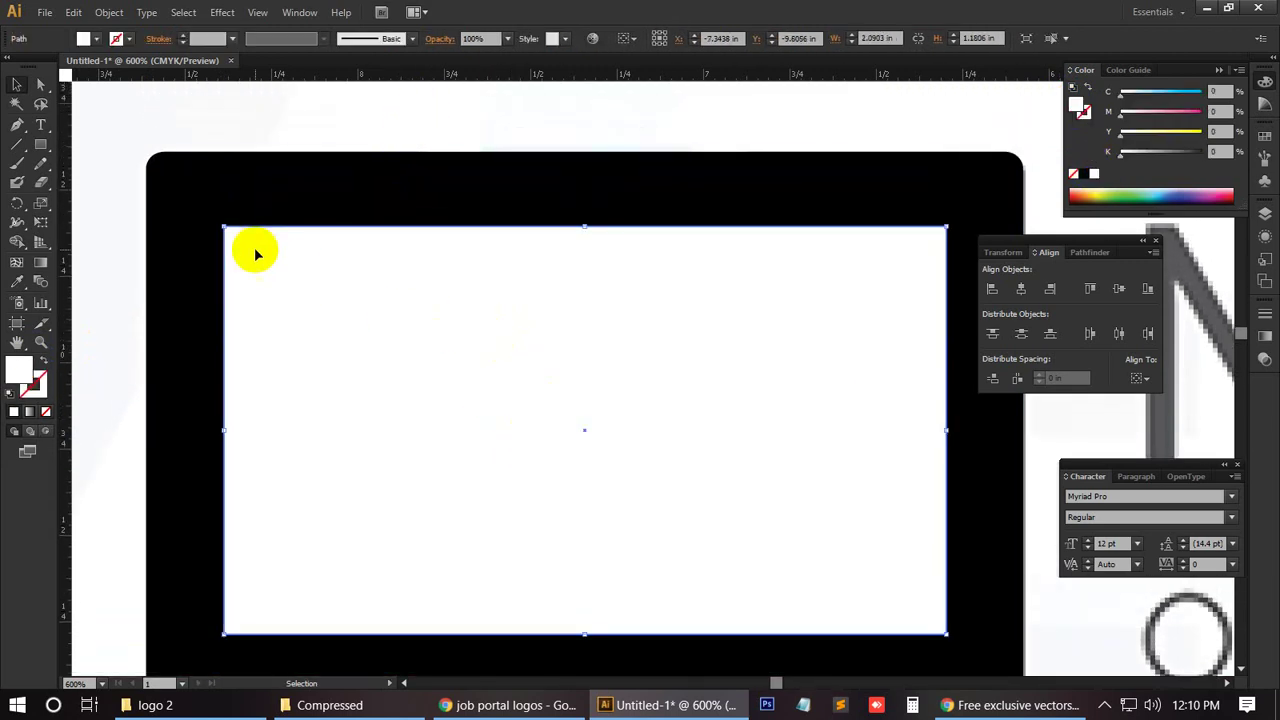
{"action": "left_click", "coordinate": [240, 178], "text": "shift"}
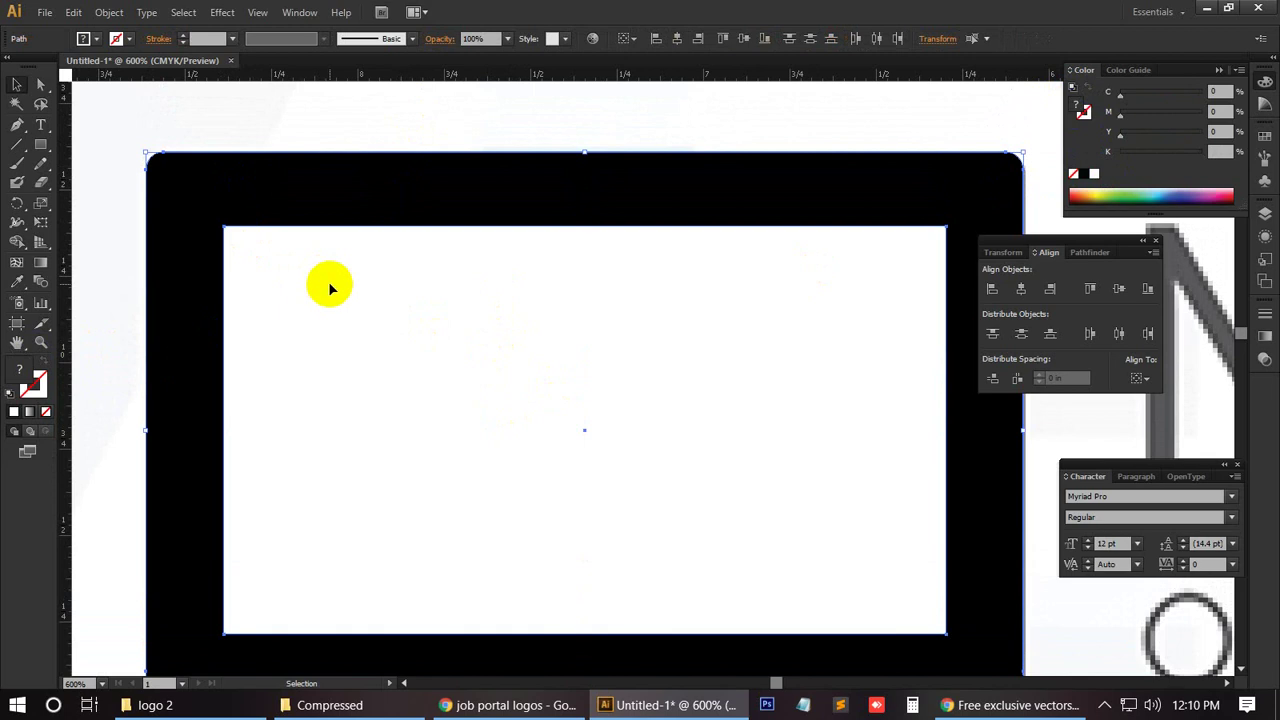
{"action": "left_click", "coordinate": [1090, 254]}
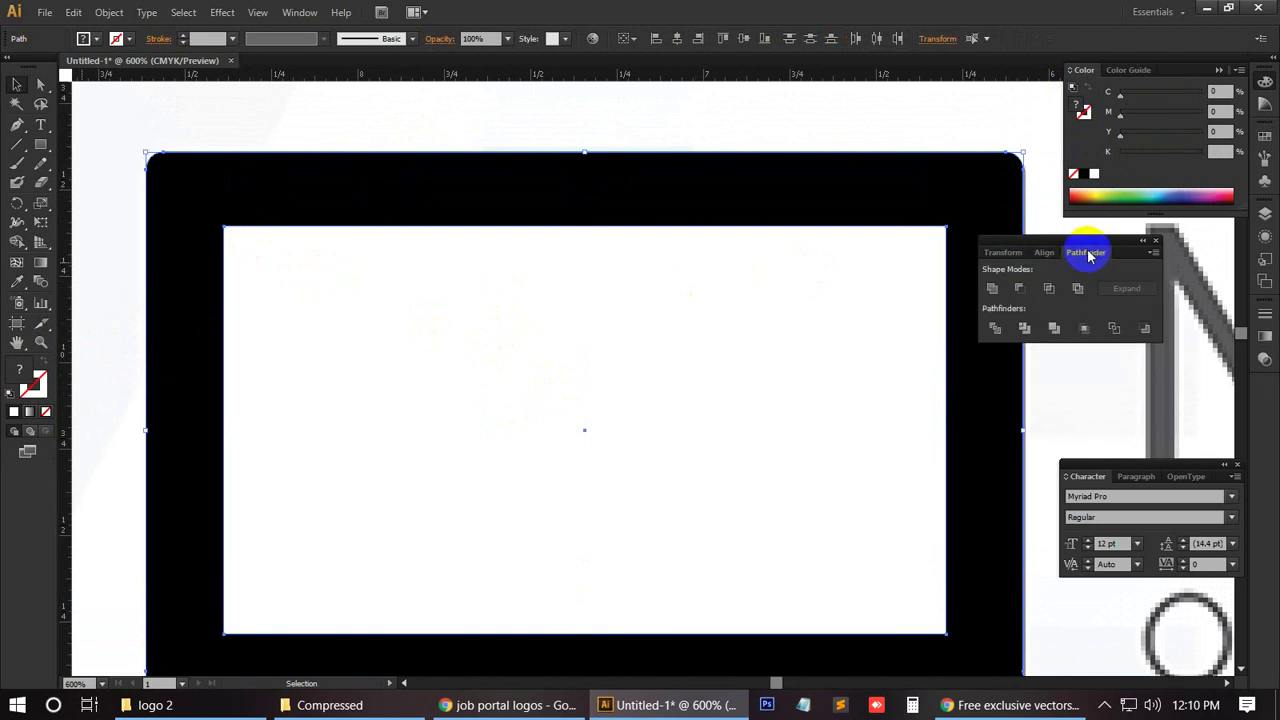
{"action": "left_click", "coordinate": [1000, 334]}
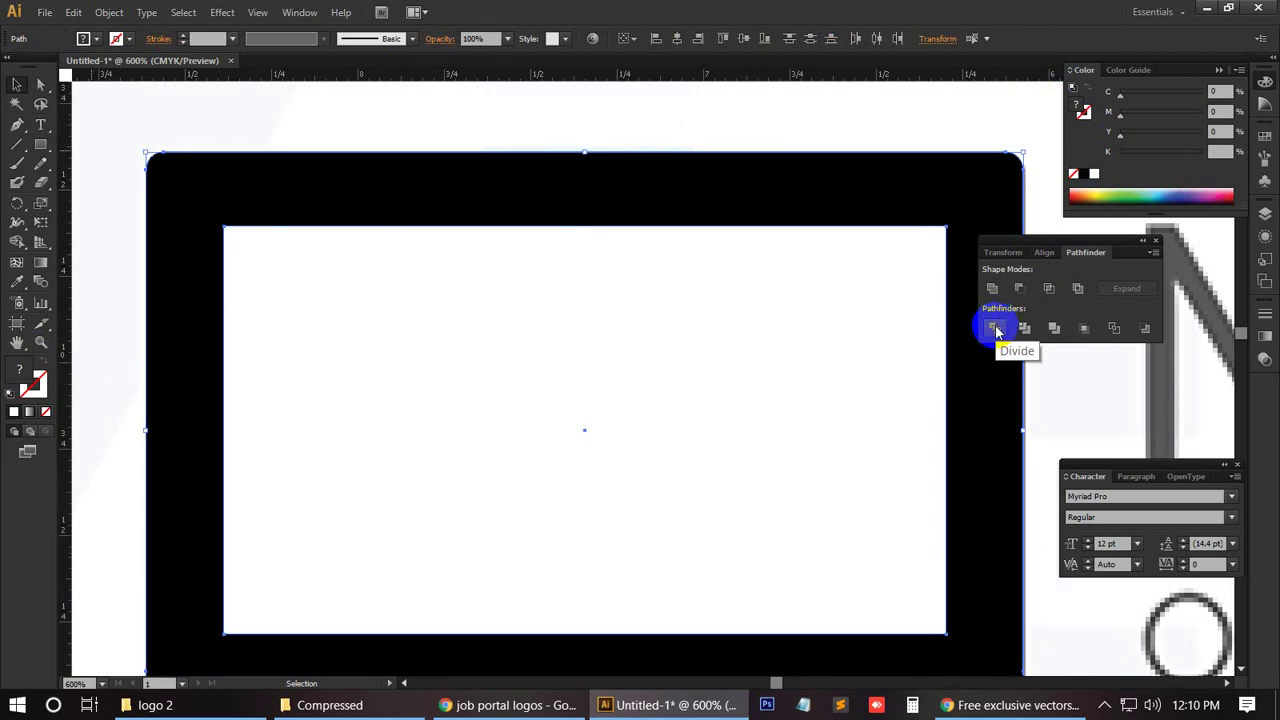
Step: Ungroup the divided shapes and delete the white rectangle to cut the screen opening out of the black frame
{"action": "right_click", "coordinate": [566, 300]}
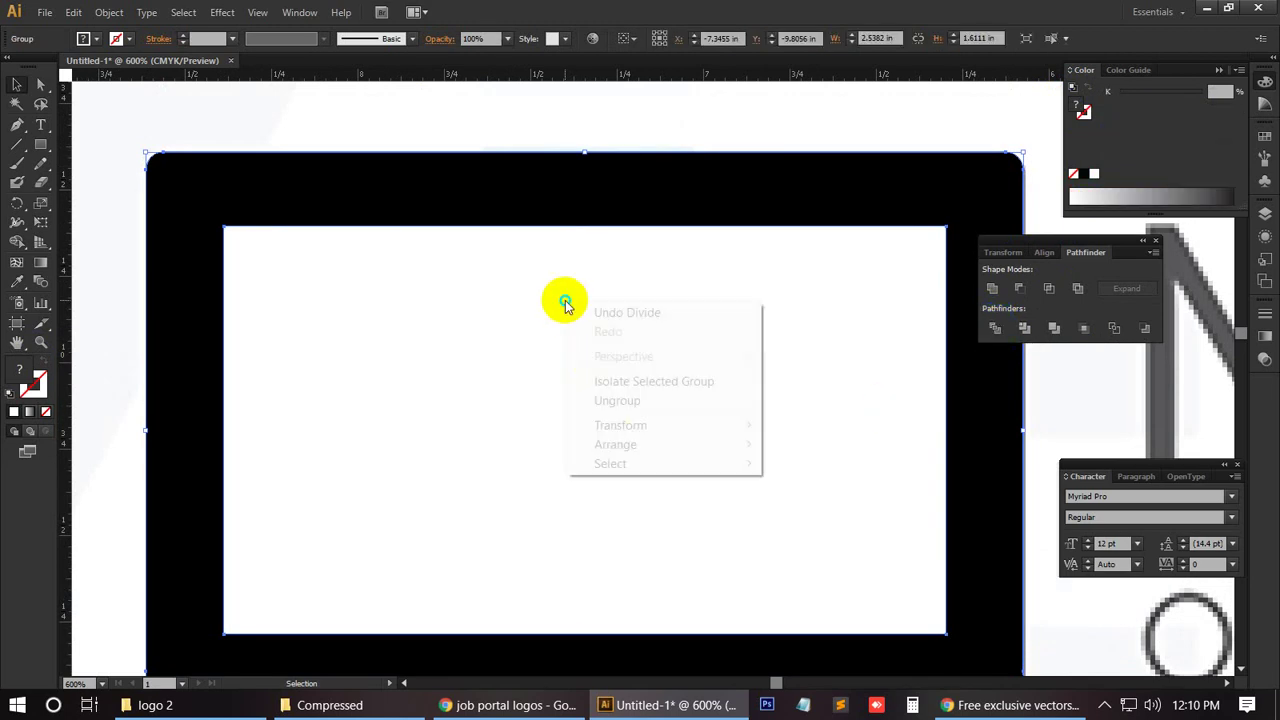
{"action": "left_click", "coordinate": [637, 400]}
{"action": "left_click", "coordinate": [757, 94]}
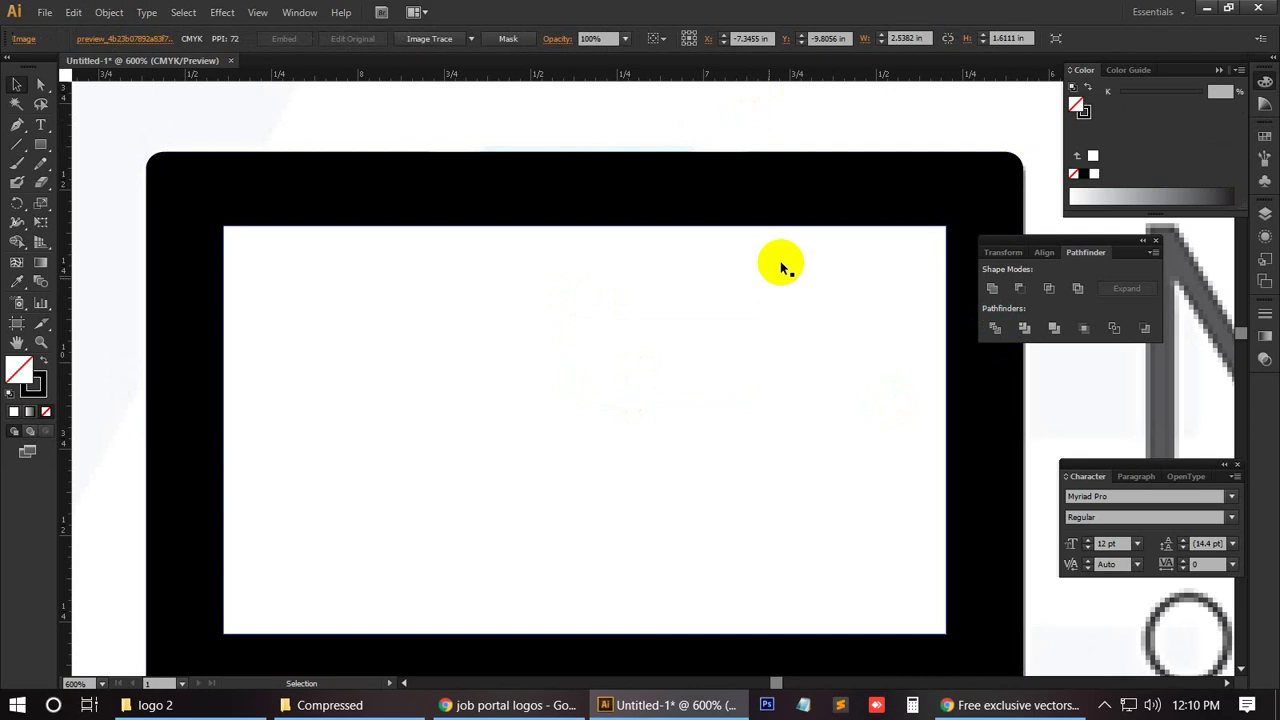
{"action": "left_click", "coordinate": [634, 318]}
{"action": "left_click_drag", "start_coordinate": [634, 318], "coordinate": [421, 207]}
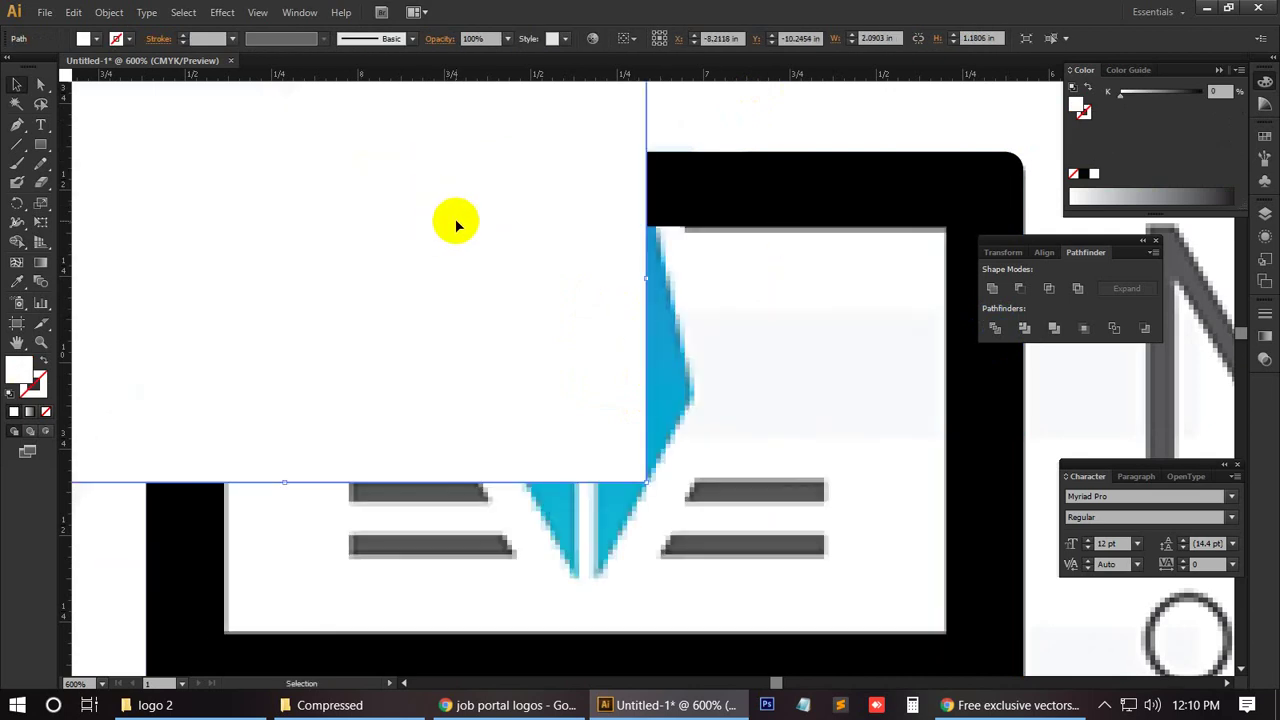
{"action": "key", "text": "Delete"}
{"action": "scroll", "coordinate": [637, 354], "scroll_direction": "up", "scroll_amount": 1}
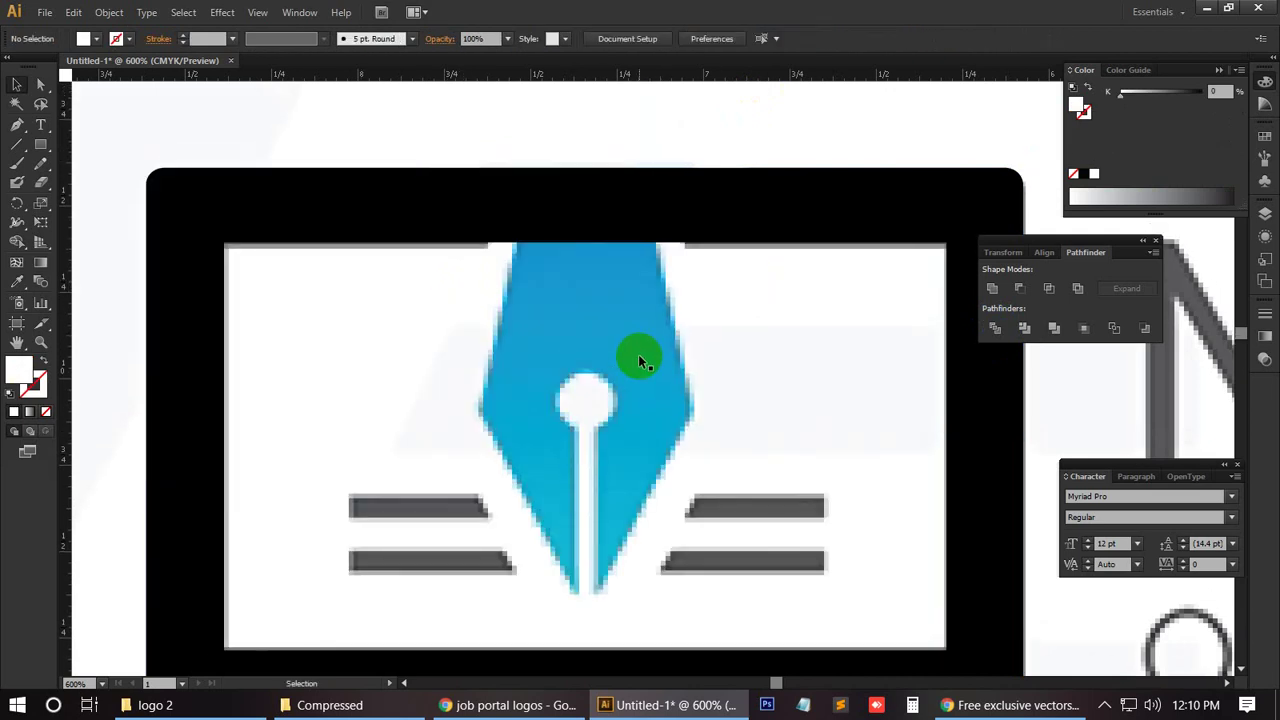
{"action": "scroll", "coordinate": [577, 237], "scroll_direction": "down", "scroll_amount": 3}
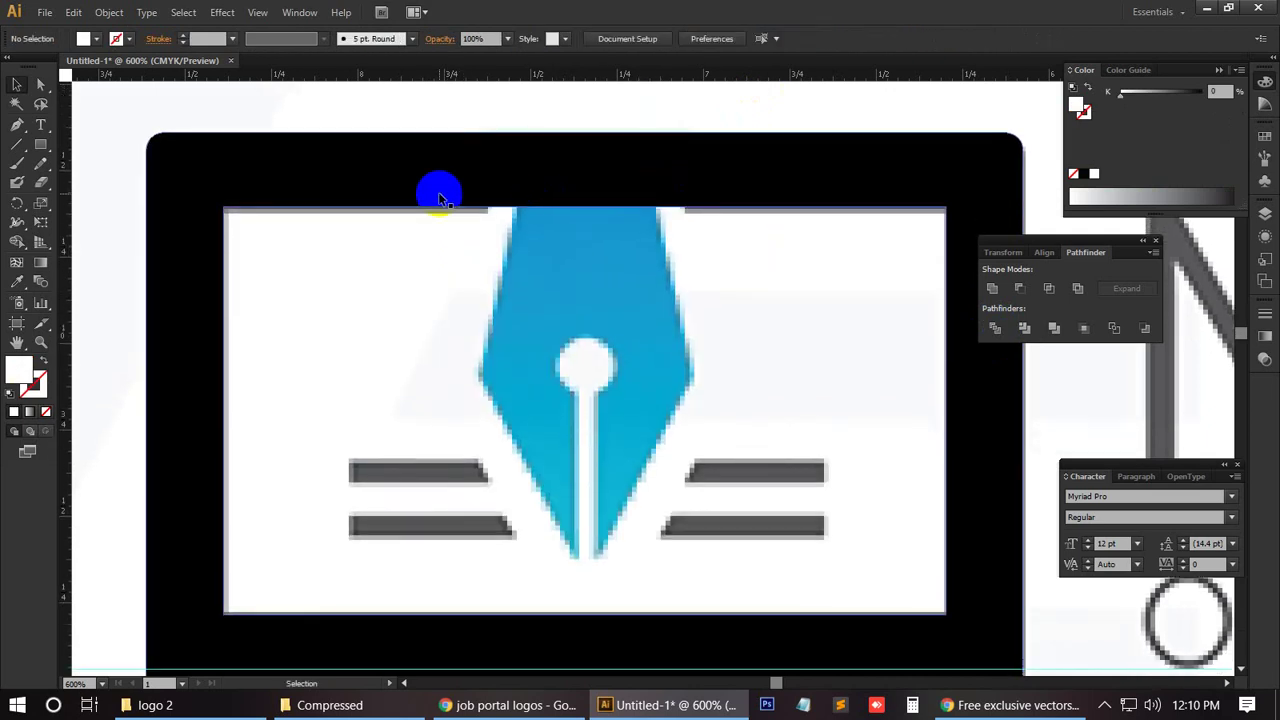
{"action": "scroll", "coordinate": [409, 343], "scroll_direction": "up", "scroll_amount": 2}
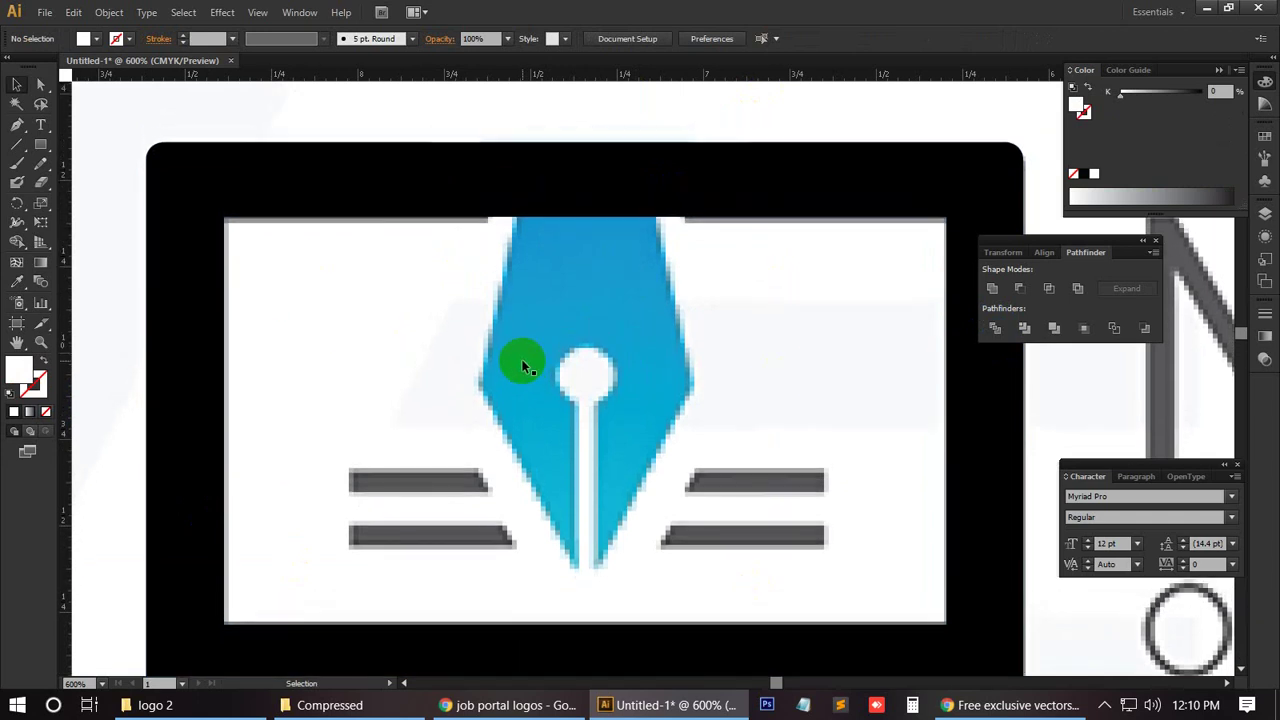
Step: Swap the fill and stroke of the black laptop frame so it becomes a 1 pt black outline with no fill
{"action": "left_click", "coordinate": [608, 308]}
{"action": "left_click", "coordinate": [512, 190]}
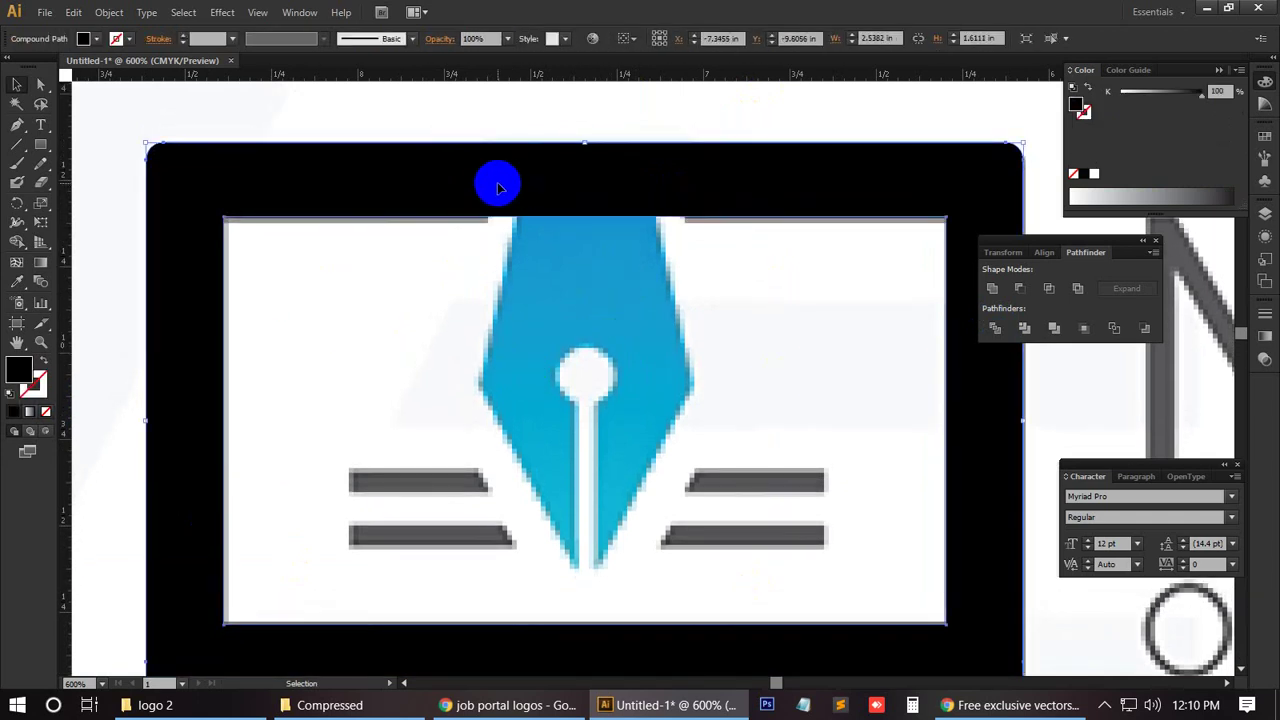
{"action": "left_click", "coordinate": [45, 366]}
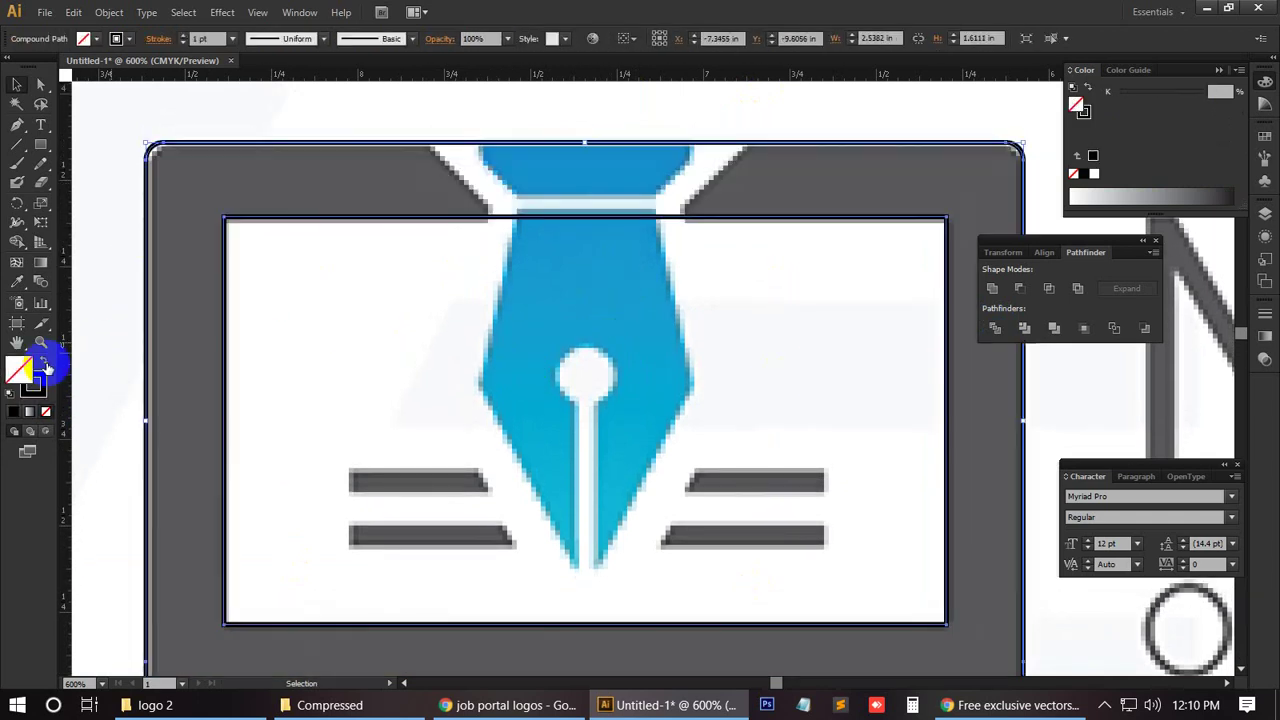
{"action": "left_click", "coordinate": [399, 323]}
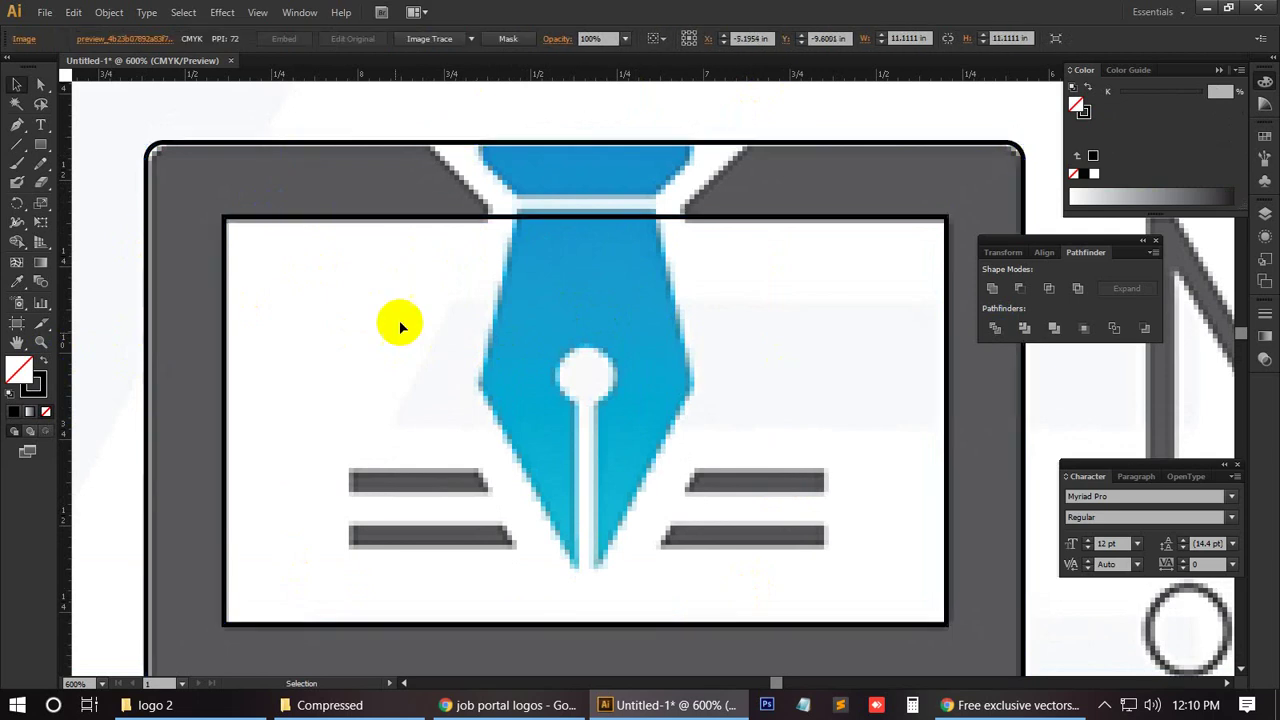
Step: Examine where the pen nib and its angled gap cross the upper bar of the laptop frame in the reference image
{"action": "scroll", "coordinate": [455, 477], "scroll_direction": "down", "scroll_amount": 2}
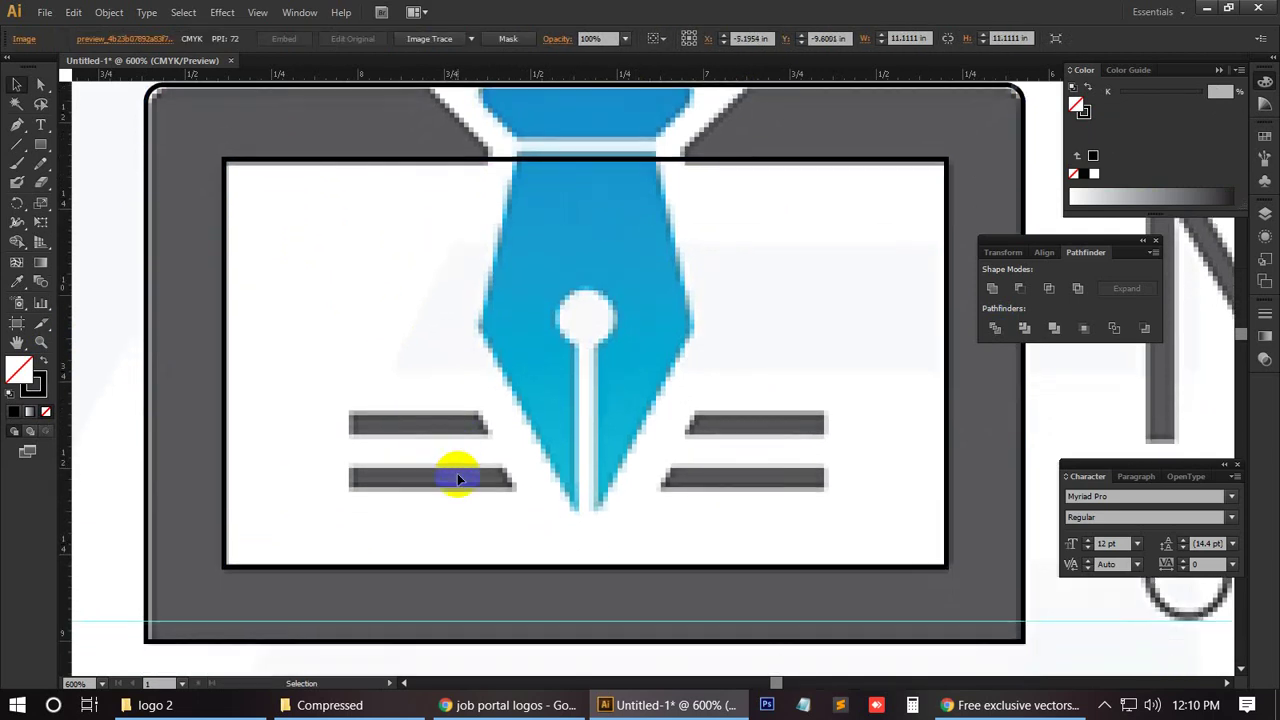
{"action": "scroll", "coordinate": [605, 505], "scroll_direction": "up", "scroll_amount": 3}
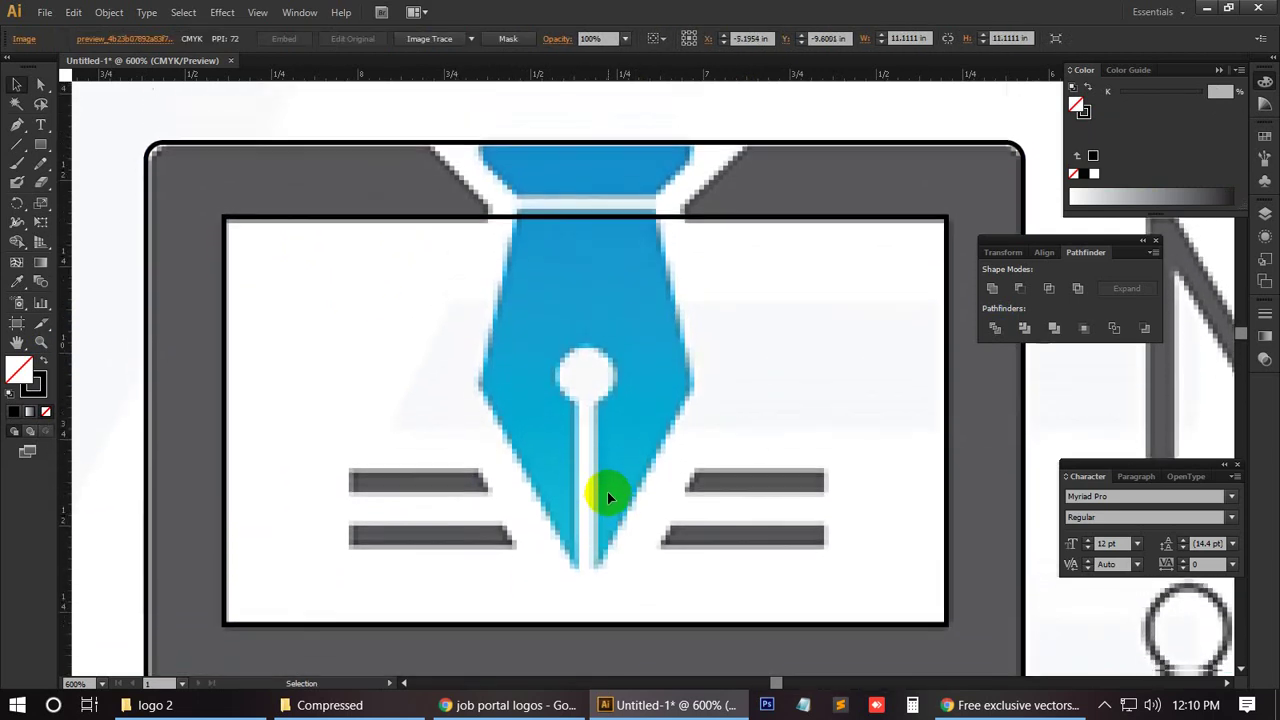
{"action": "scroll", "coordinate": [609, 488], "scroll_direction": "up", "scroll_amount": 1}
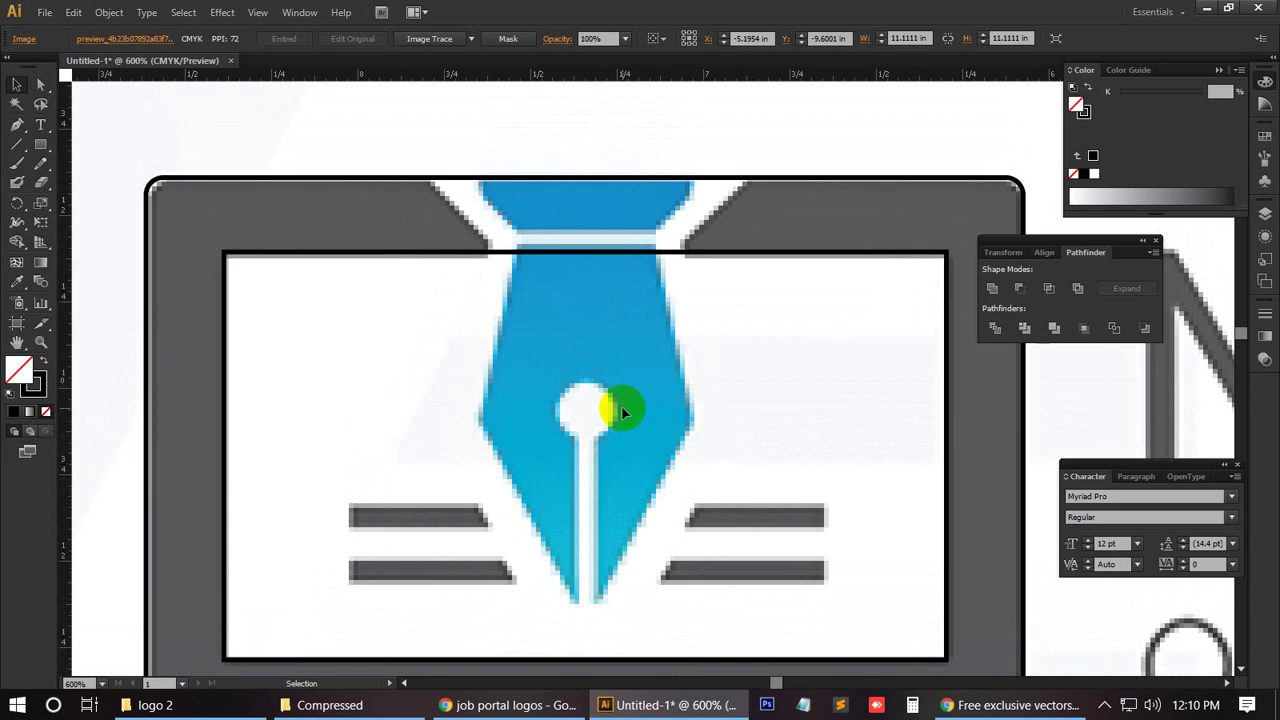
{"action": "scroll", "coordinate": [520, 343], "scroll_direction": "down", "scroll_amount": 2}
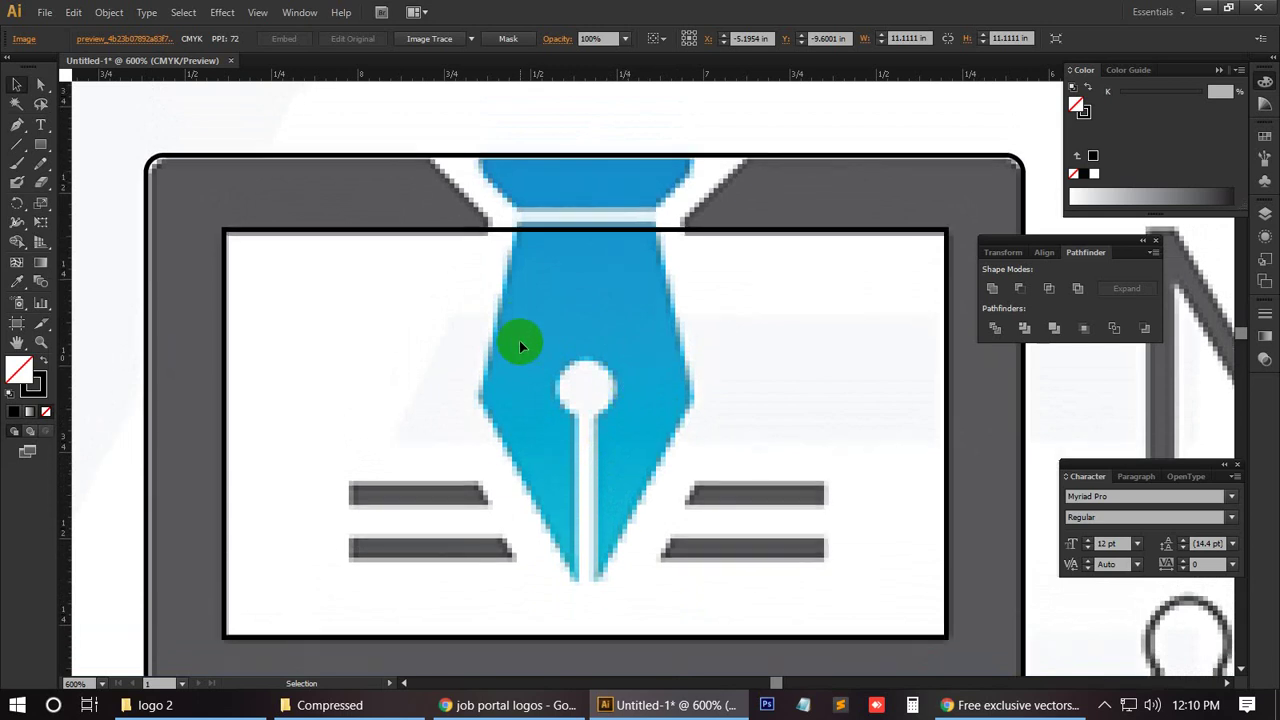
{"action": "scroll", "coordinate": [529, 339], "scroll_direction": "down", "scroll_amount": 1}
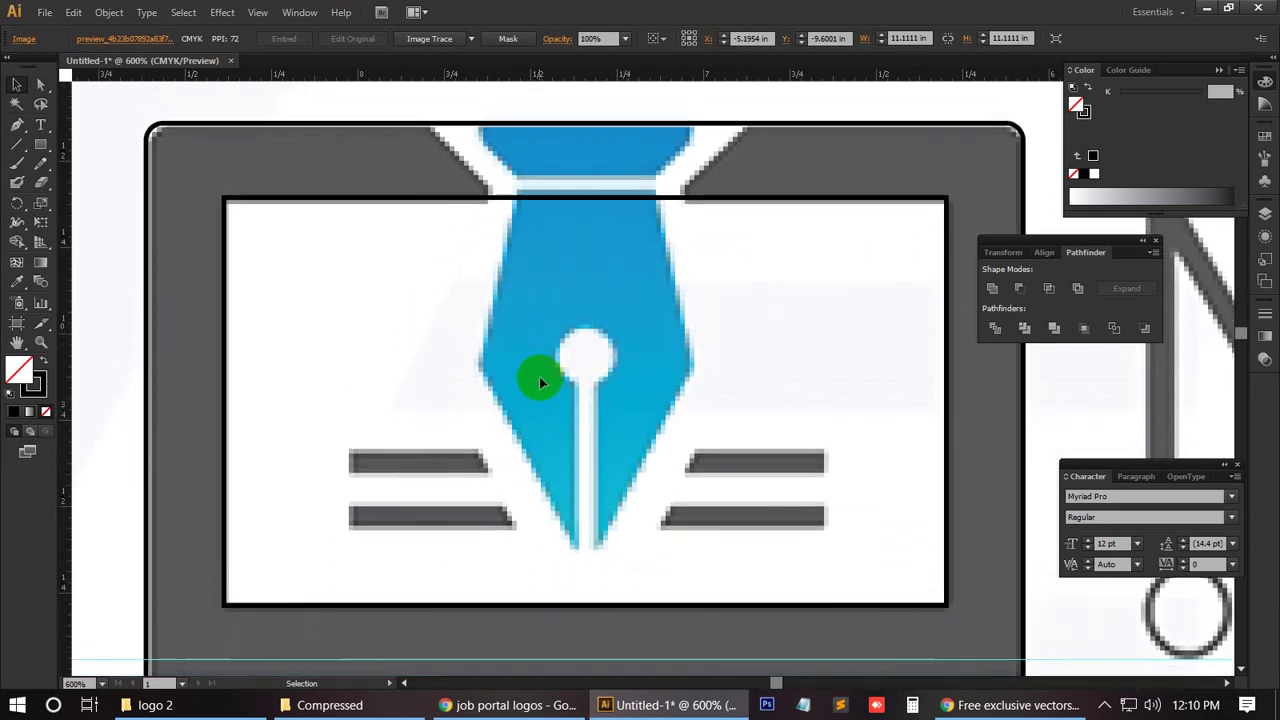
{"action": "scroll", "coordinate": [539, 376], "scroll_direction": "up", "scroll_amount": 1}
{"action": "scroll", "coordinate": [543, 378], "scroll_direction": "up", "scroll_amount": 1}
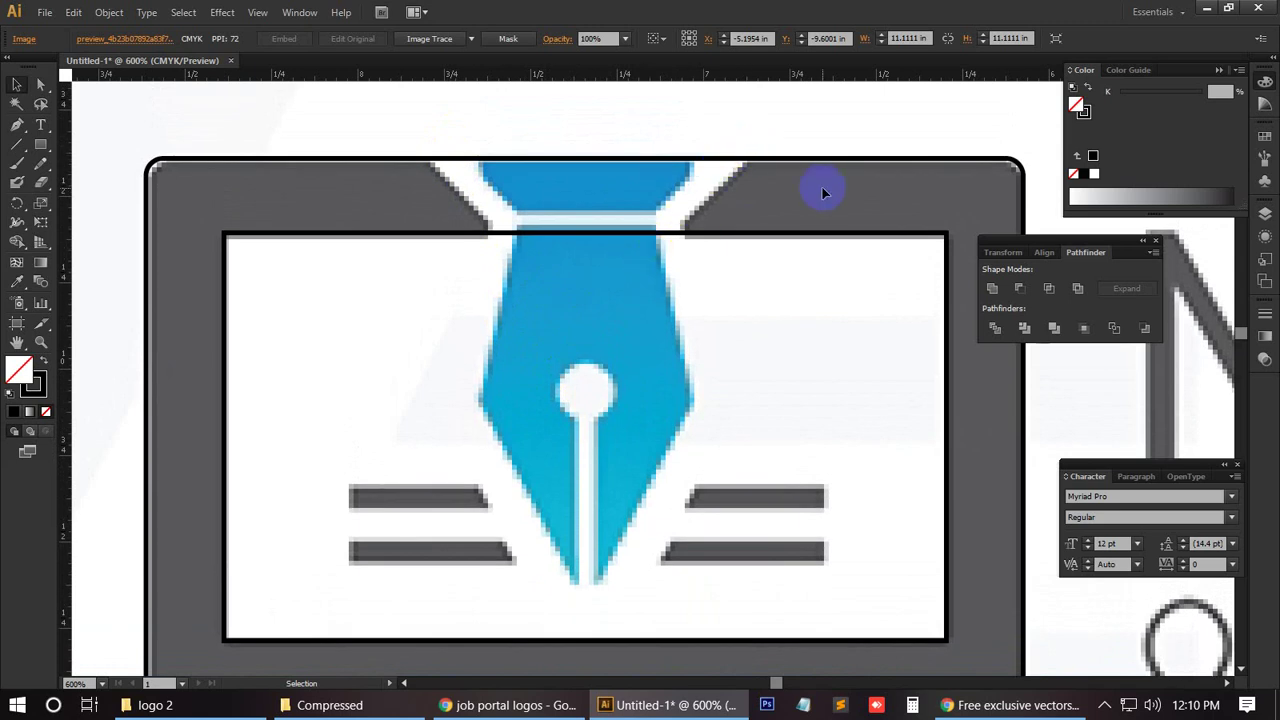
{"action": "scroll", "coordinate": [508, 257], "scroll_direction": "down", "scroll_amount": 2}
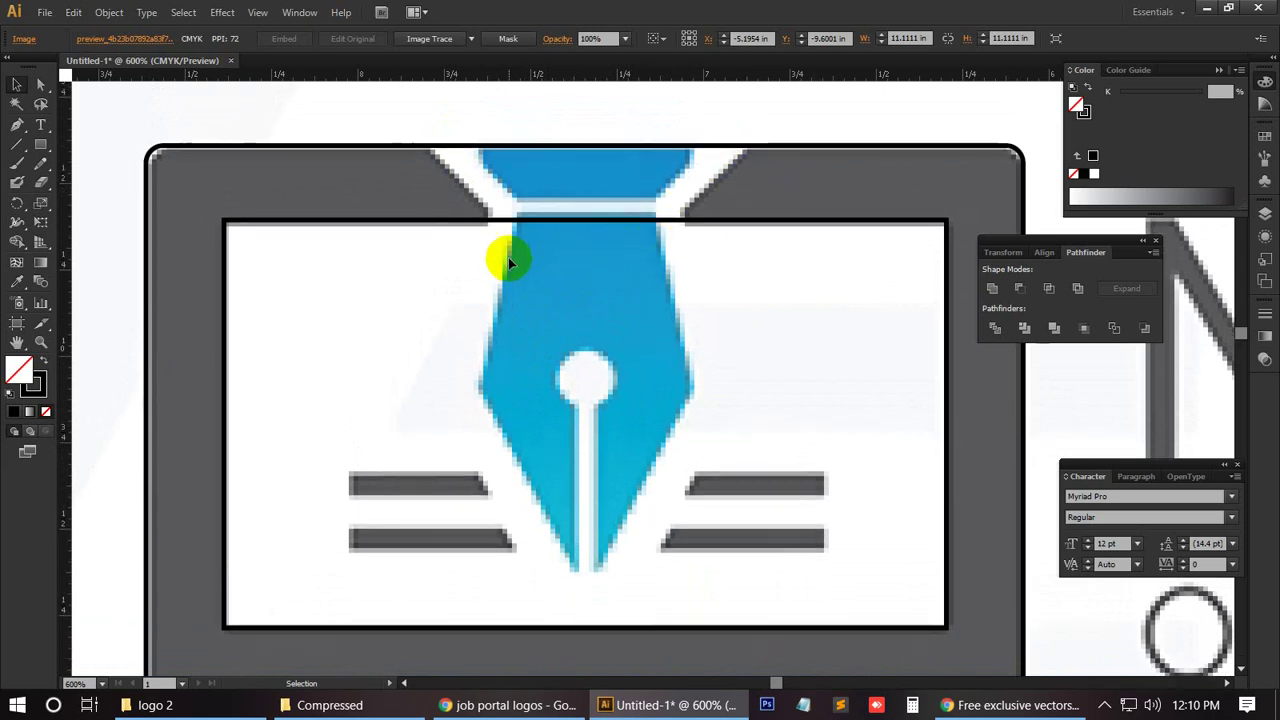
{"action": "scroll", "coordinate": [508, 257], "scroll_direction": "up", "scroll_amount": 1}
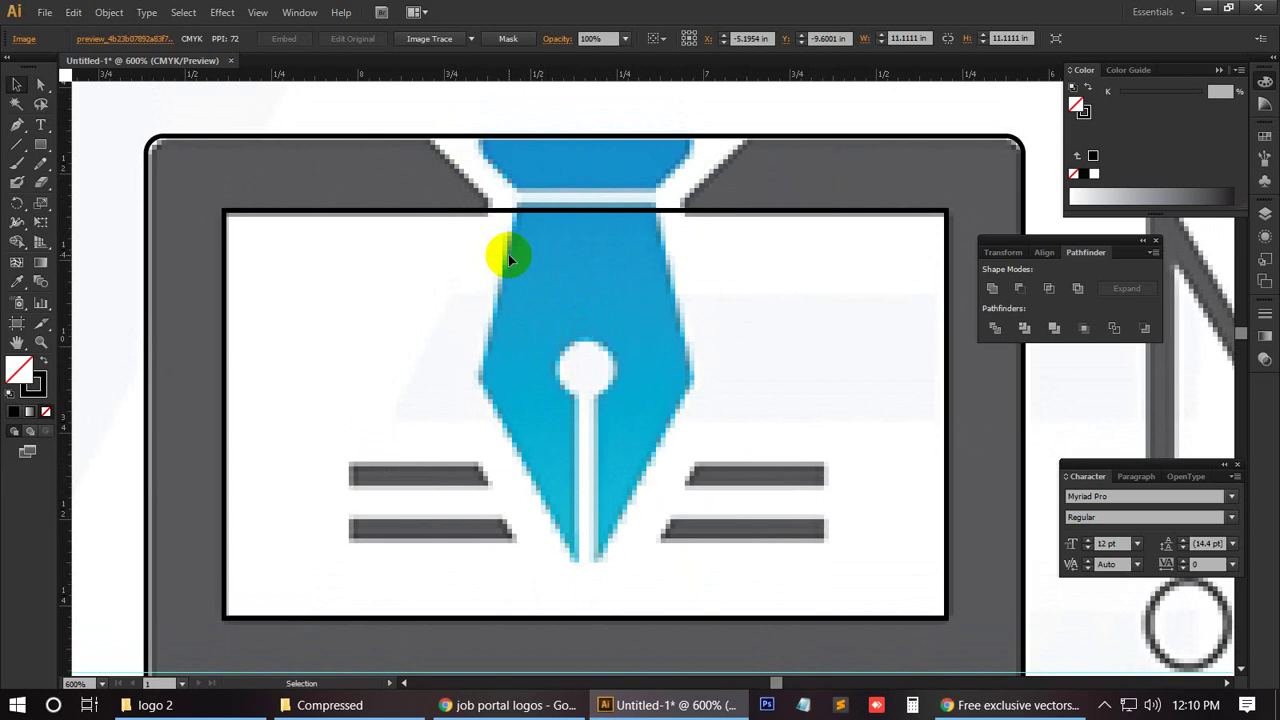
{"action": "scroll", "coordinate": [509, 257], "scroll_direction": "up", "scroll_amount": 2}
{"action": "scroll", "coordinate": [509, 257], "scroll_direction": "up", "scroll_amount": 1}
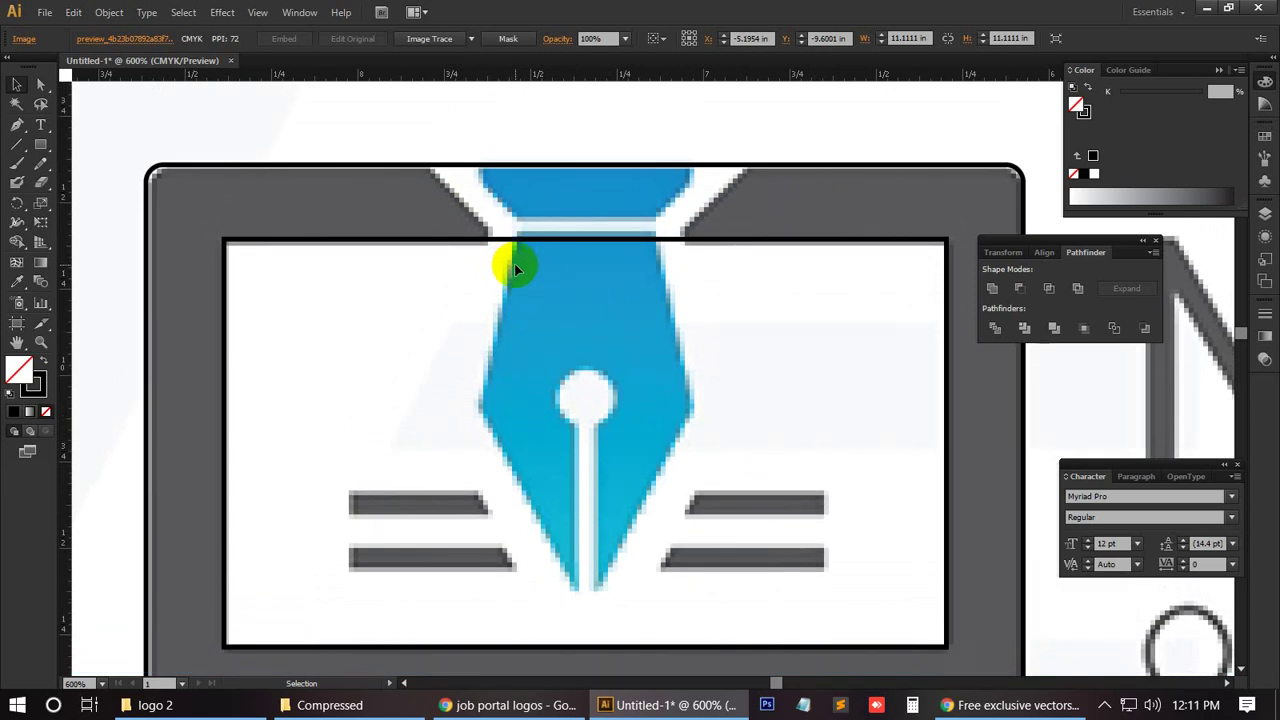
{"action": "scroll", "coordinate": [515, 263], "scroll_direction": "up", "scroll_amount": 1}
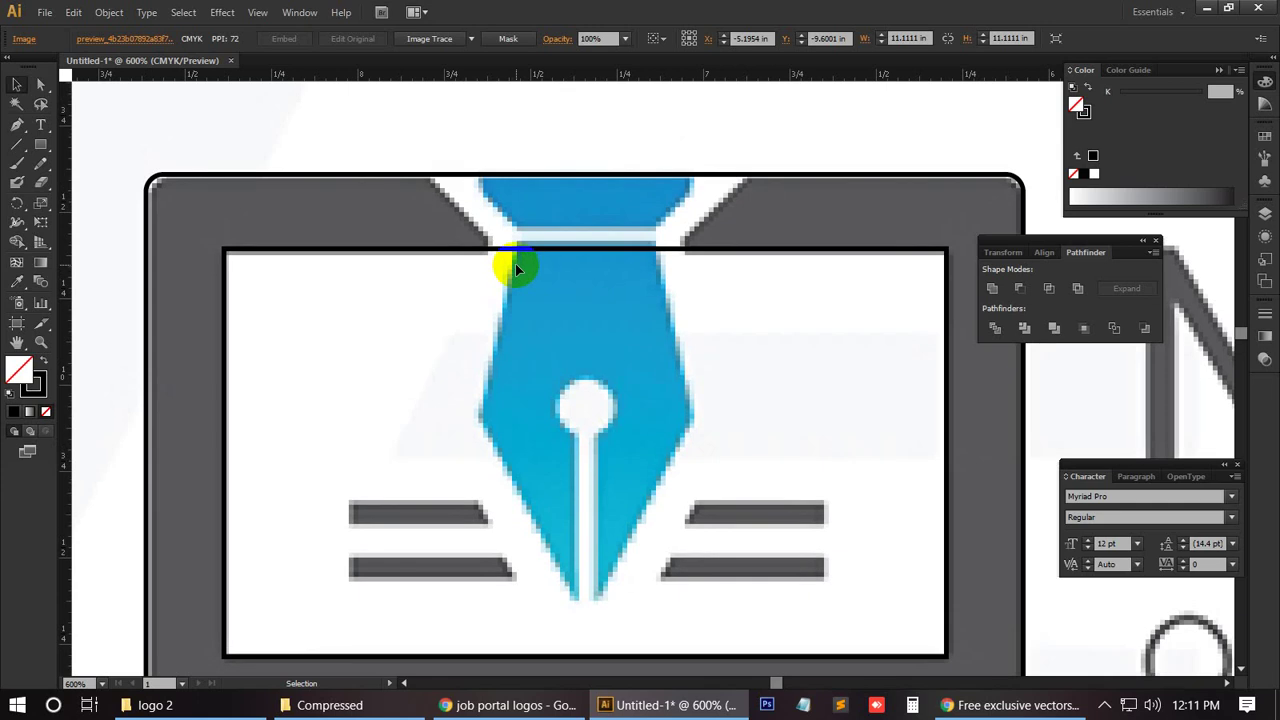
{"action": "scroll", "coordinate": [515, 268], "scroll_direction": "up", "scroll_amount": 1}
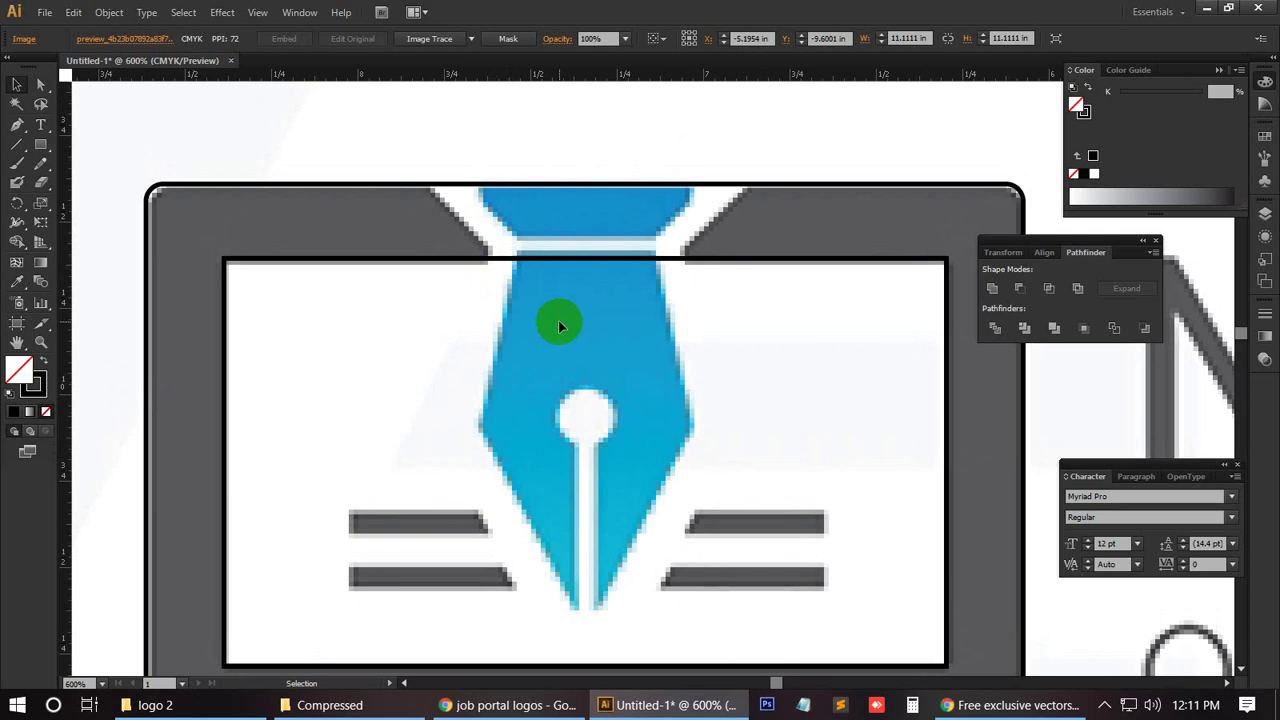
{"action": "left_click", "coordinate": [512, 295]}
{"action": "left_click", "coordinate": [508, 314]}
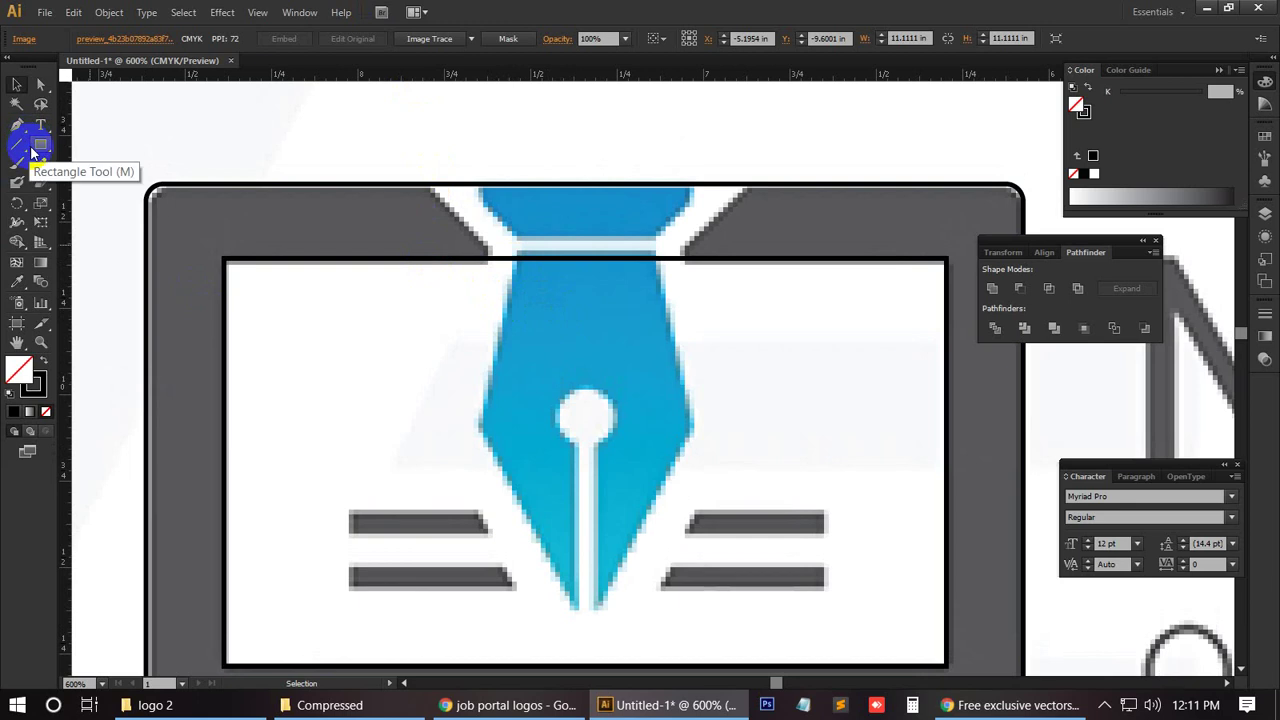
Step: Add anchor points on the frame's outer and inner upper edges where the slanted gap around the pen nib meets them on both sides
{"action": "left_click", "coordinate": [450, 185]}
{"action": "left_click", "coordinate": [422, 200]}
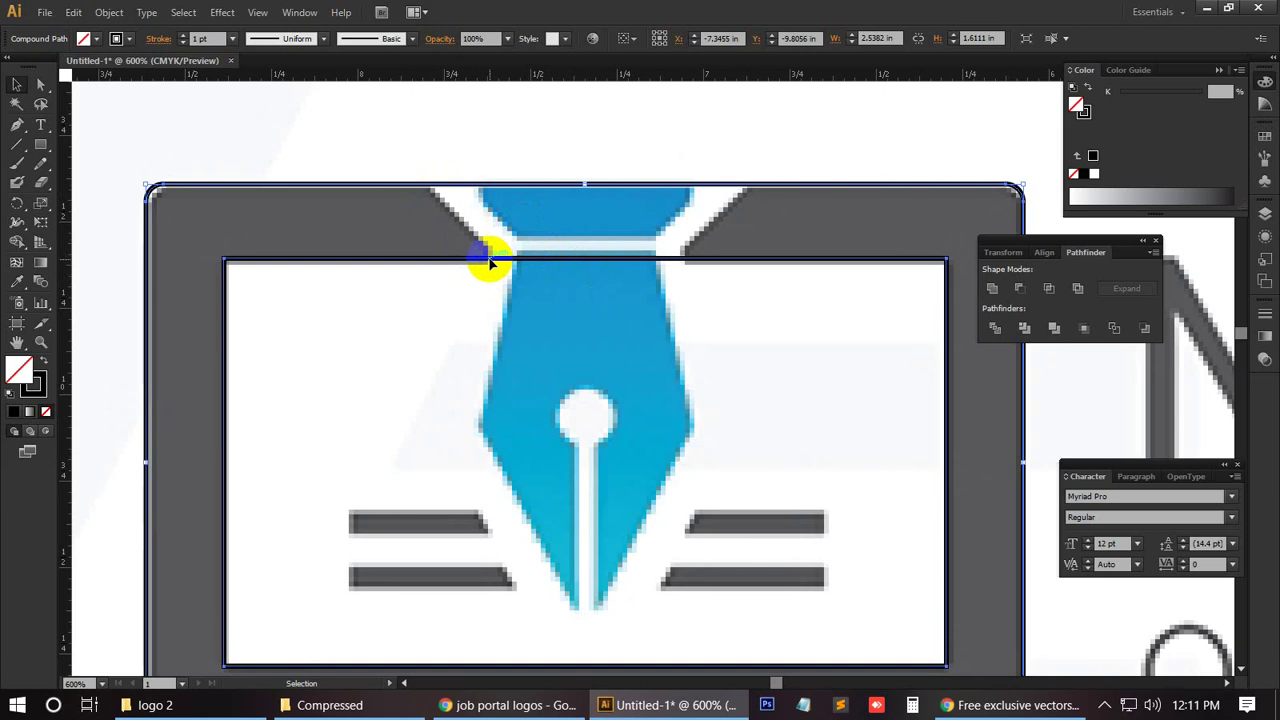
{"action": "left_click_drag", "start_coordinate": [19, 124], "coordinate": [80, 148]}
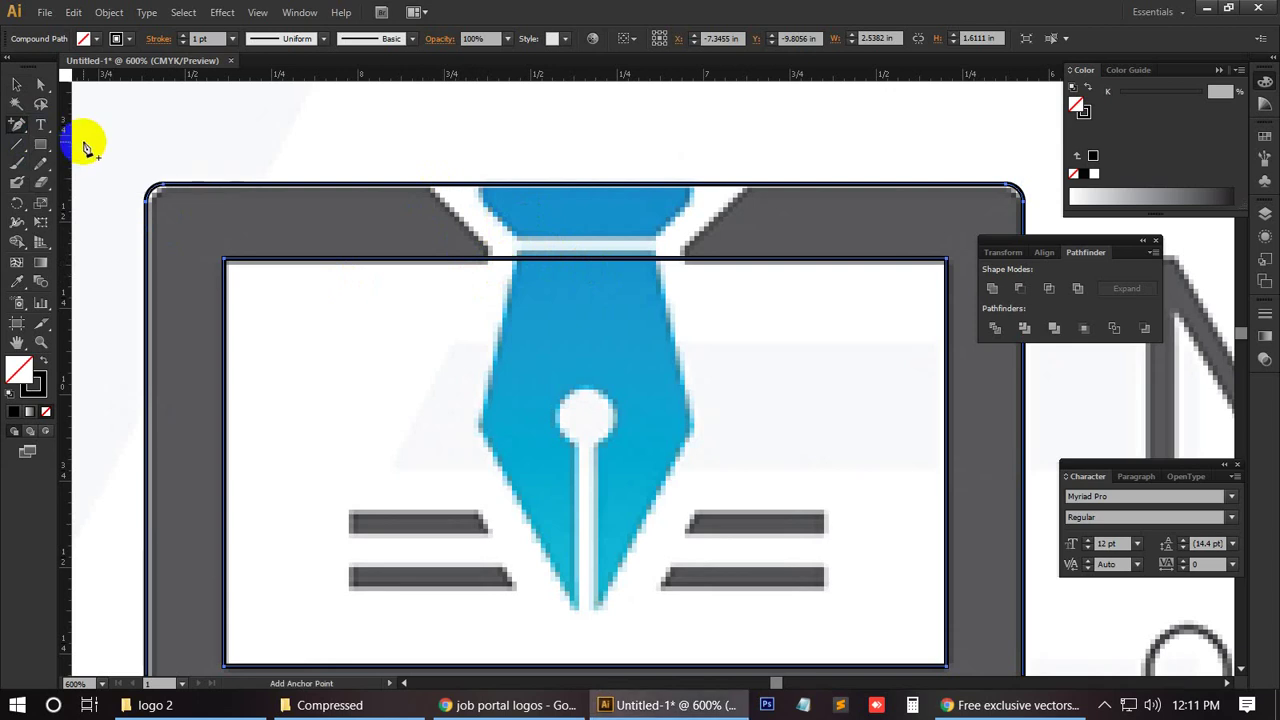
{"action": "left_click", "coordinate": [432, 190]}
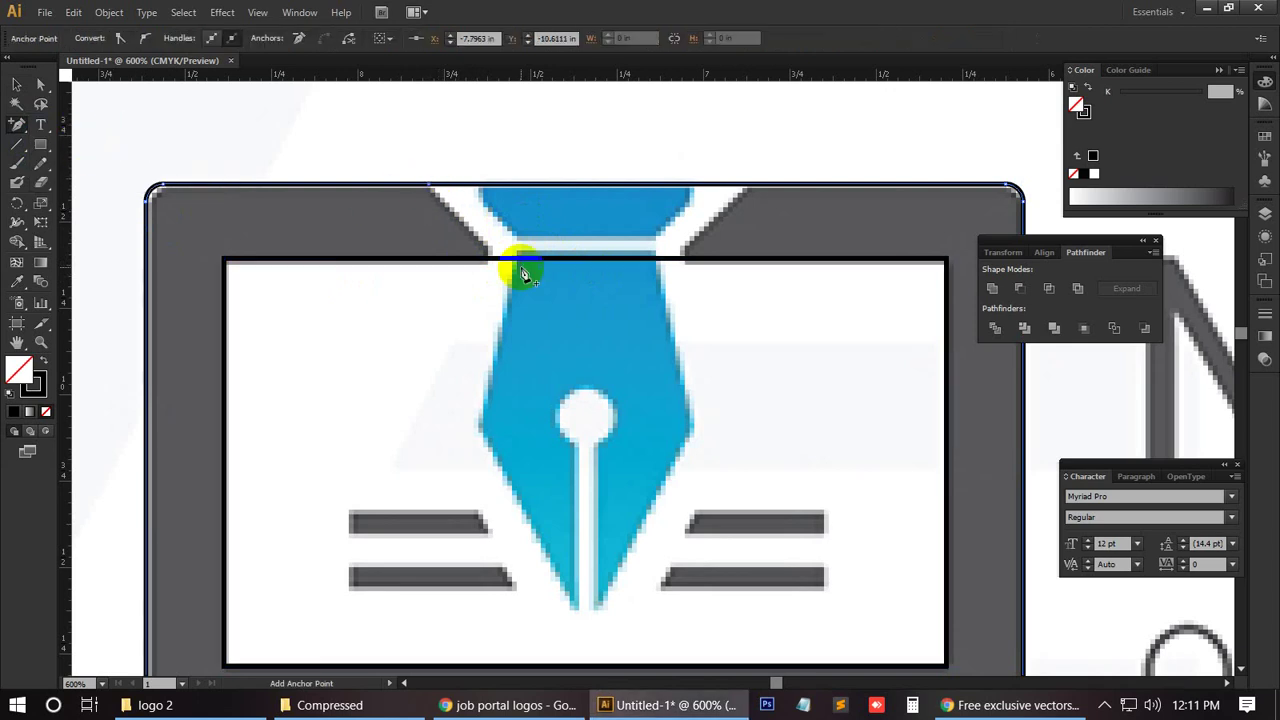
{"action": "left_click", "coordinate": [492, 262]}
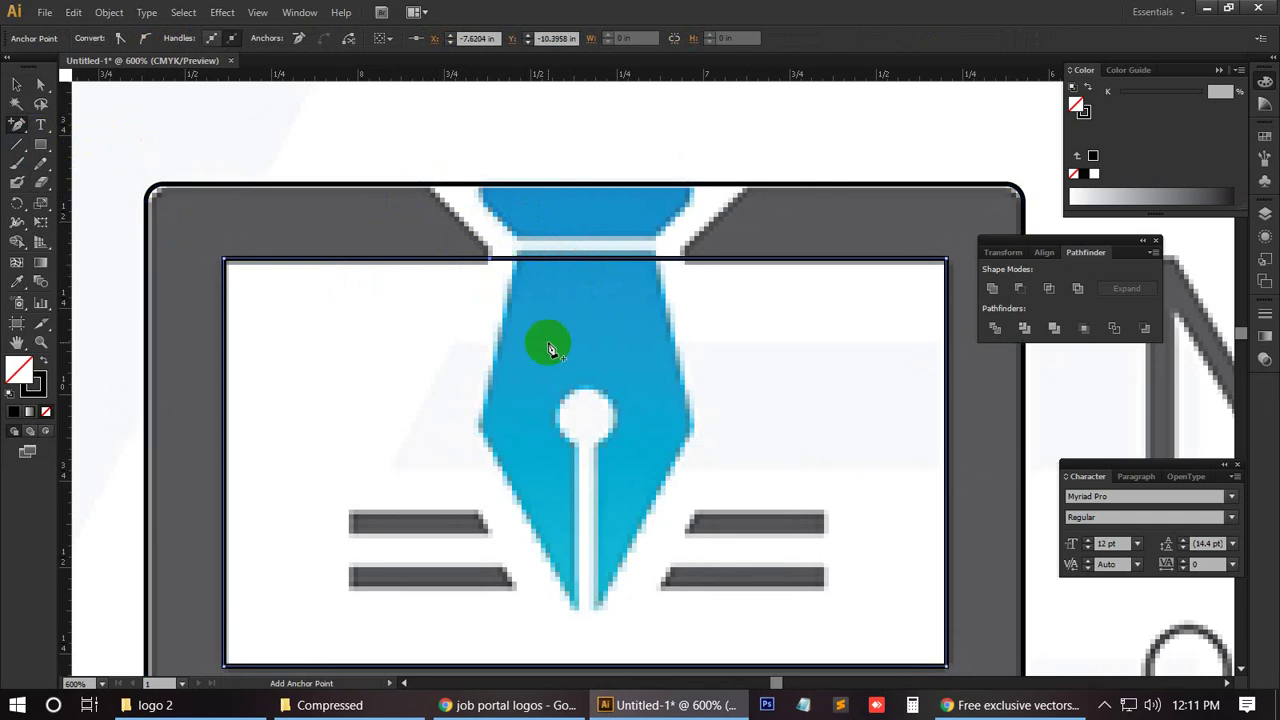
{"action": "left_click", "coordinate": [752, 187]}
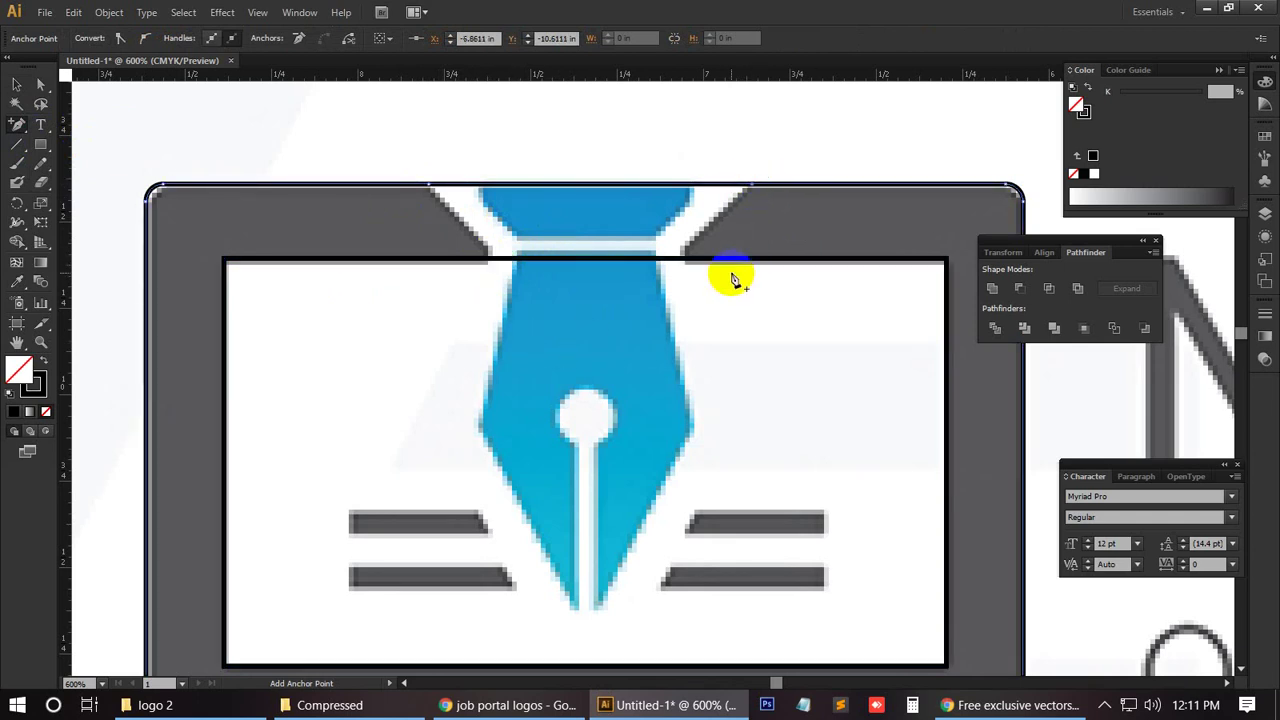
{"action": "left_click", "coordinate": [688, 262]}
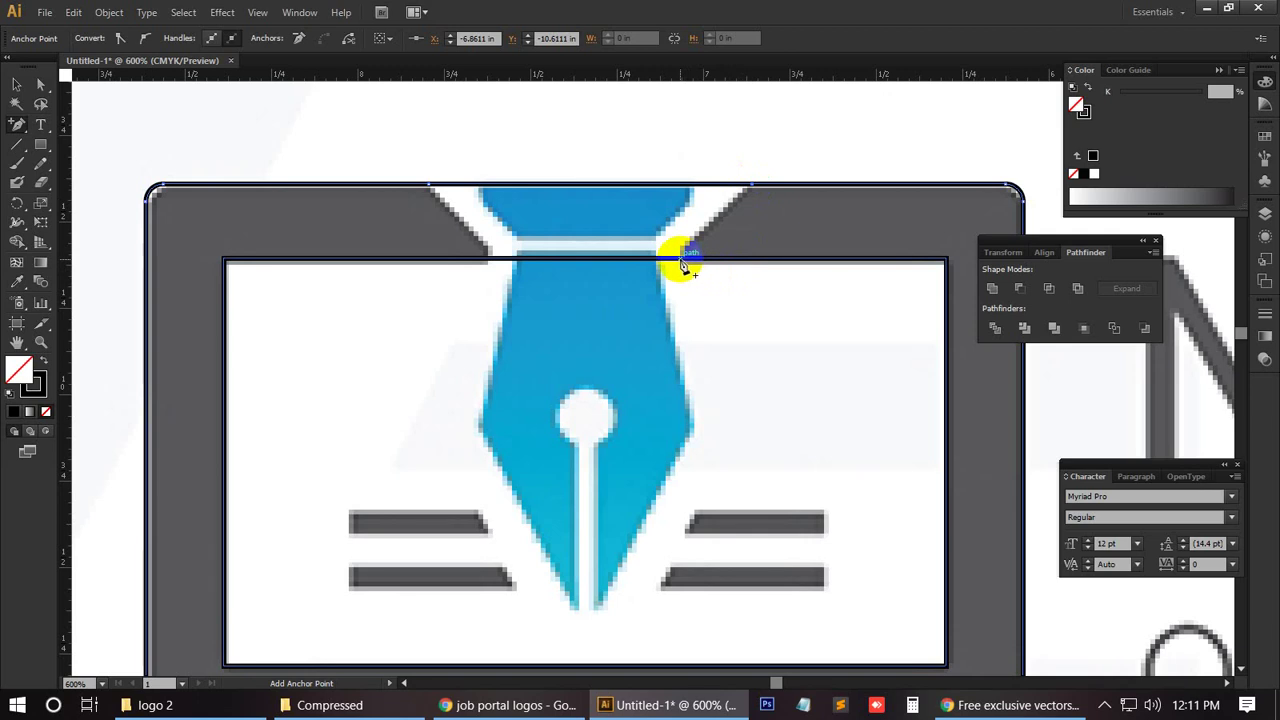
{"action": "left_click", "coordinate": [681, 261]}
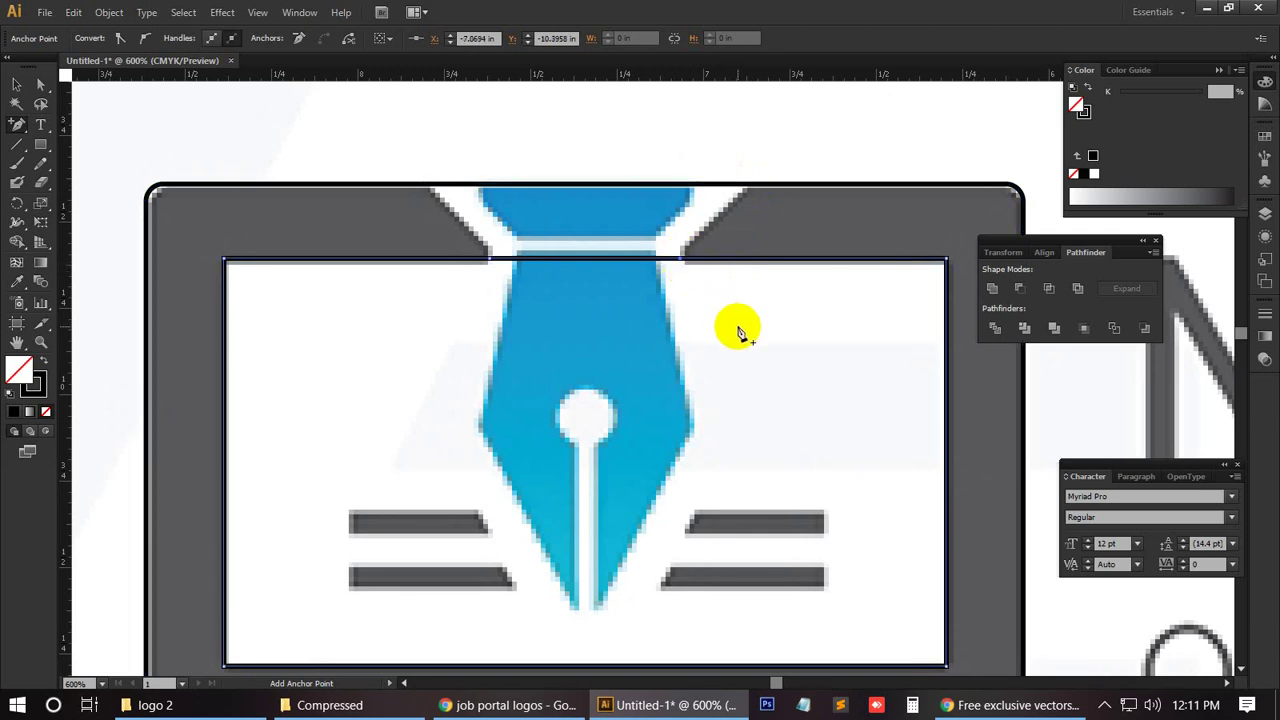
{"action": "left_click", "coordinate": [591, 357]}
Step: Delete the inner and outer upper edge segments of the frame that cross the pen nib, between the added anchor points
{"action": "left_click", "coordinate": [41, 88]}
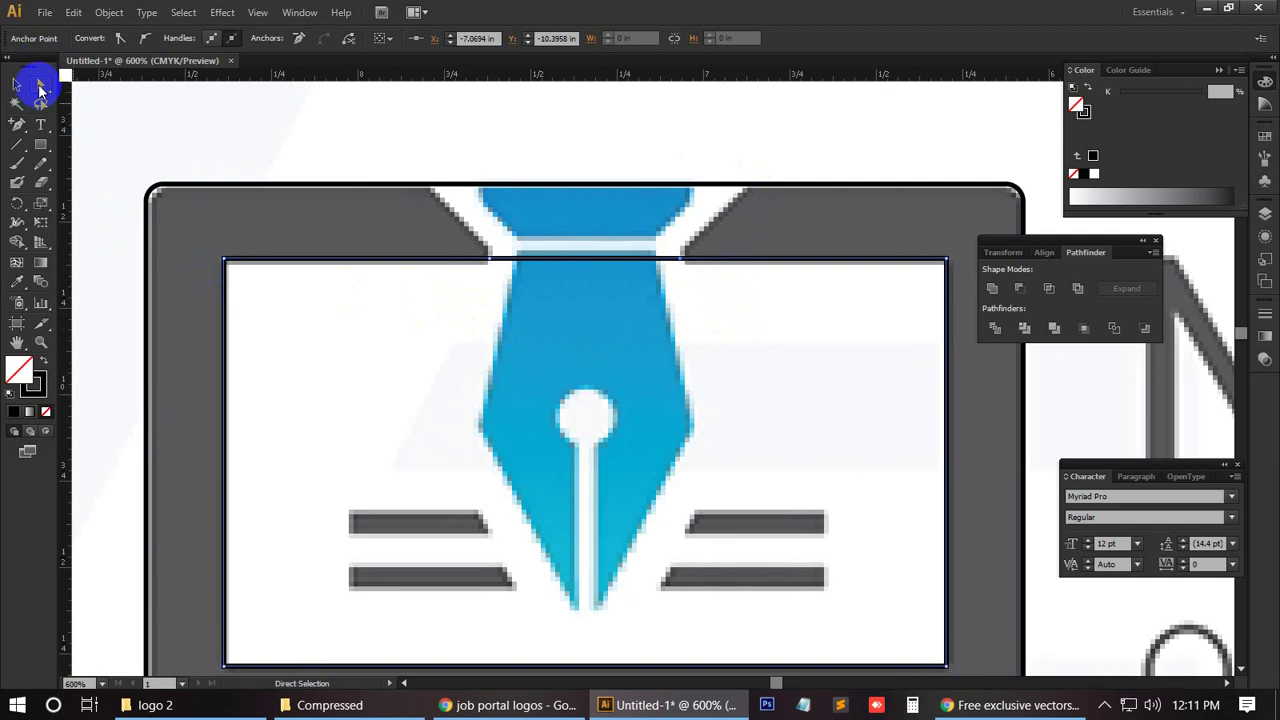
{"action": "left_click", "coordinate": [575, 254]}
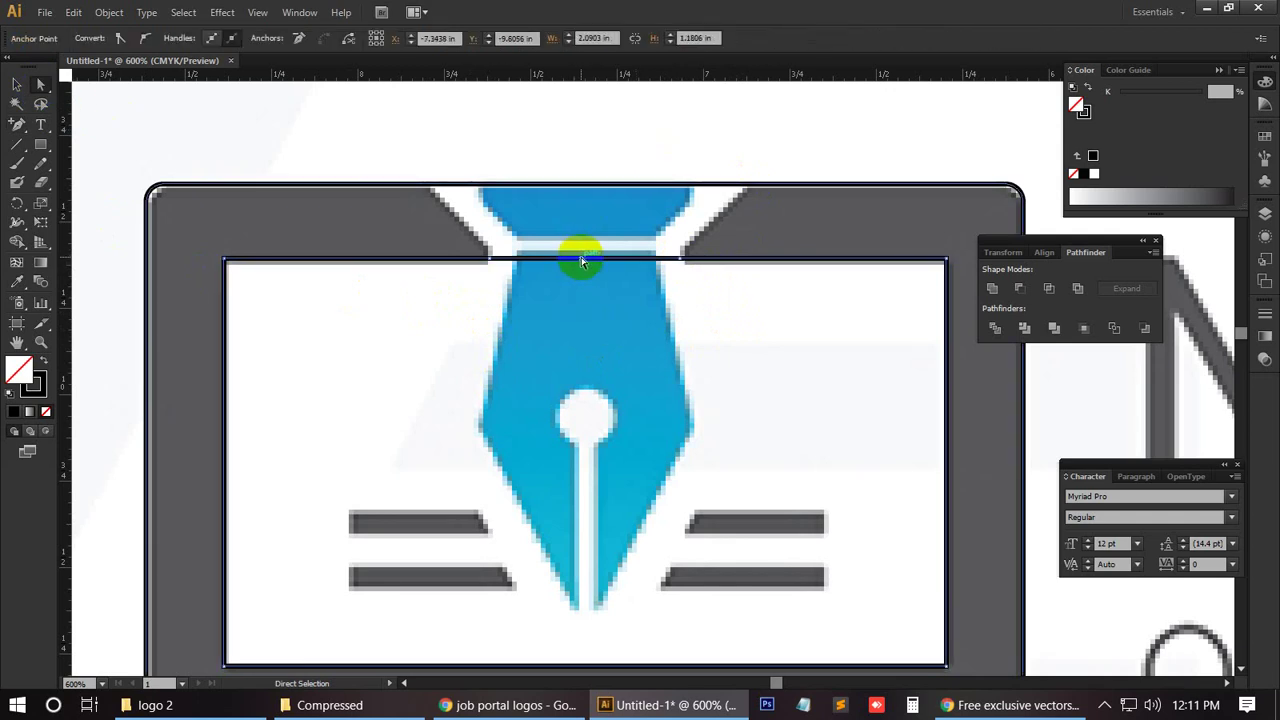
{"action": "key", "text": "Delete"}
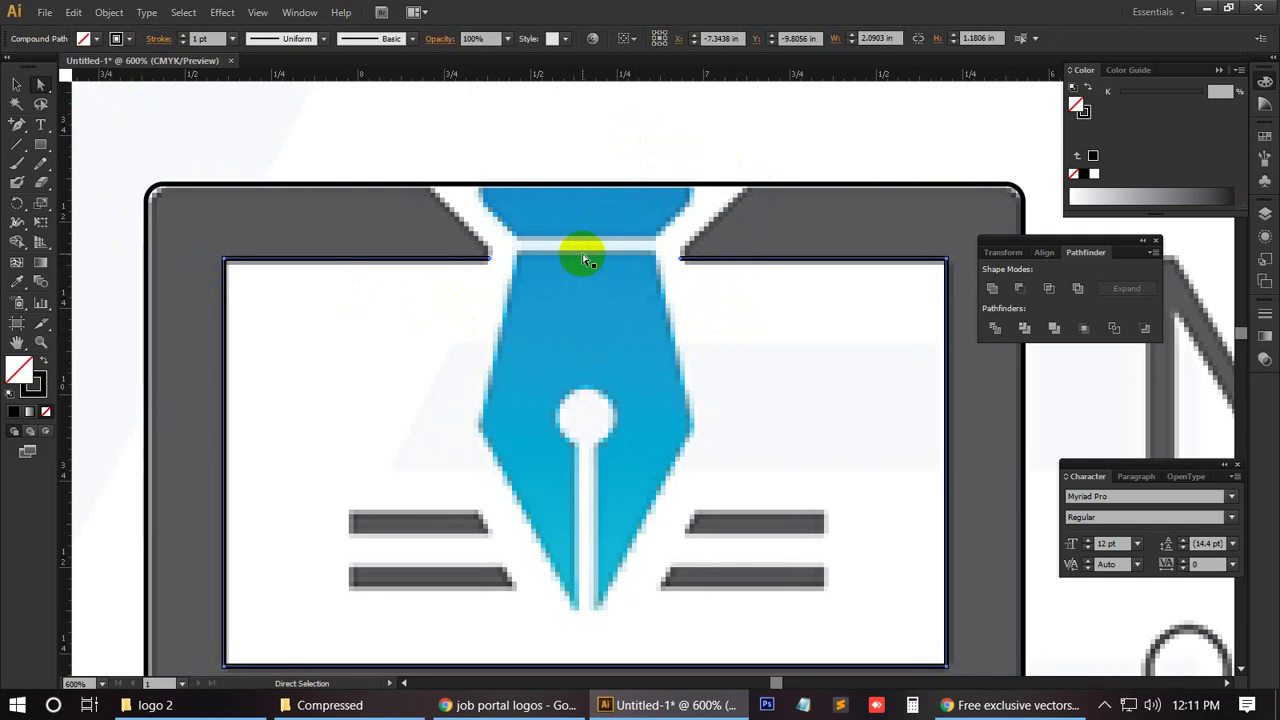
{"action": "left_click", "coordinate": [567, 183]}
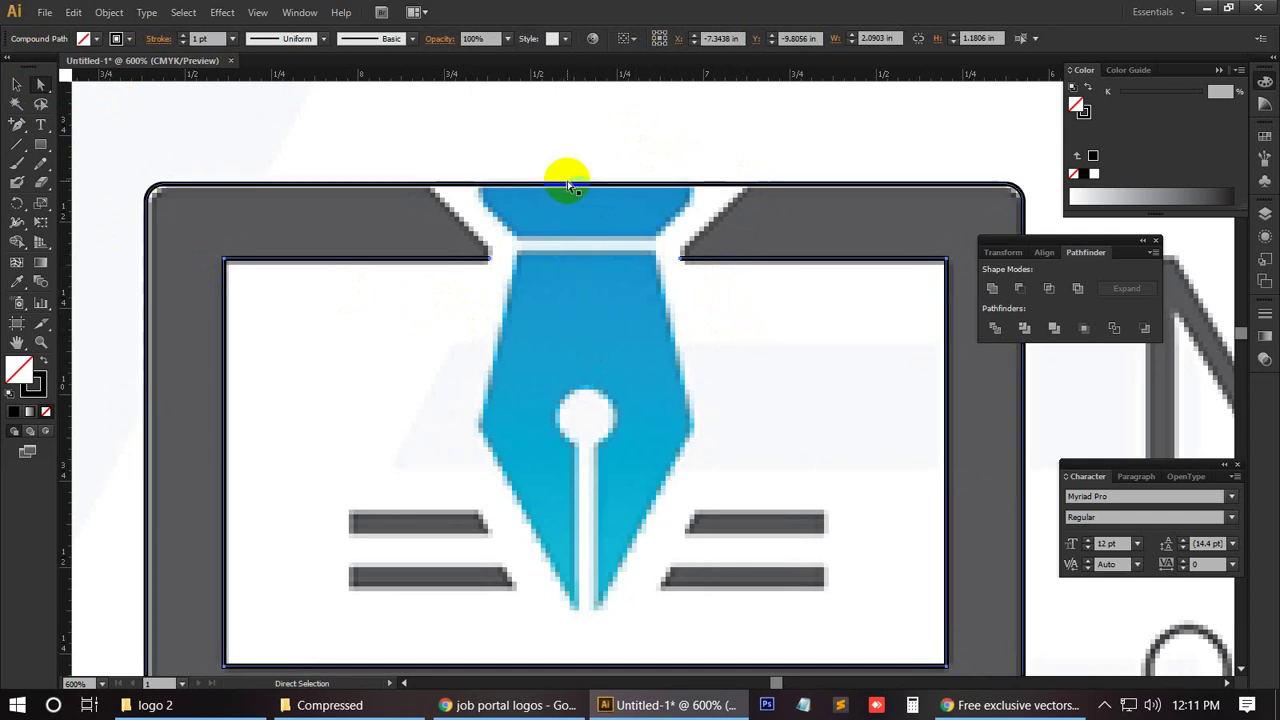
{"action": "key", "text": "Delete"}
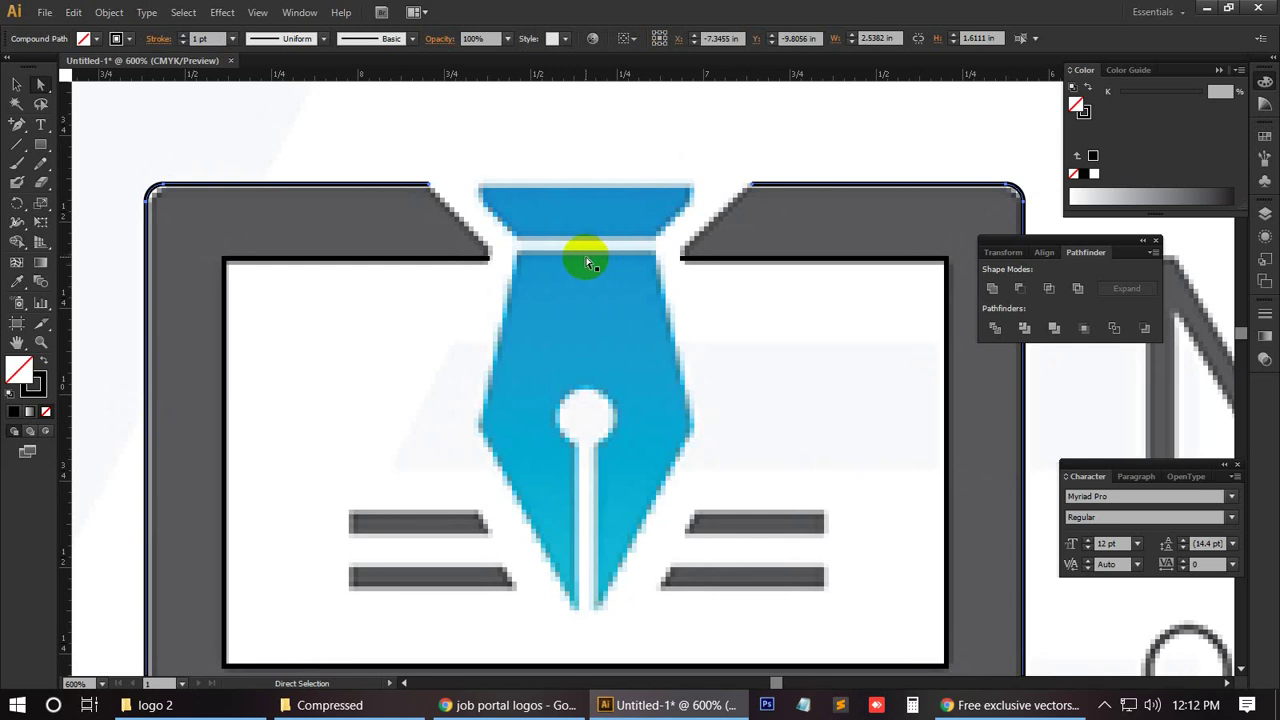
Step: Join the open outer and inner frame ends with slanted Pen tool segments on both sides of the pen nib, and deselect the frame
{"action": "left_click", "coordinate": [481, 256]}
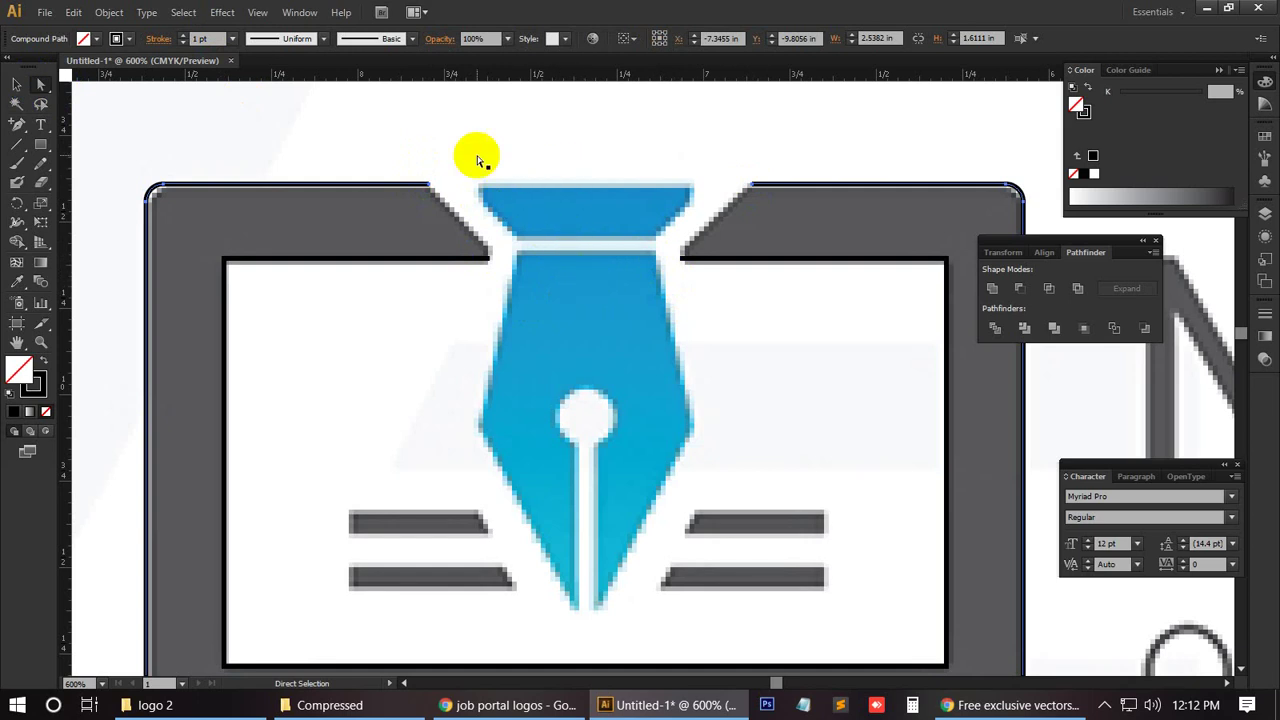
{"action": "left_click_drag", "start_coordinate": [17, 122], "coordinate": [72, 127]}
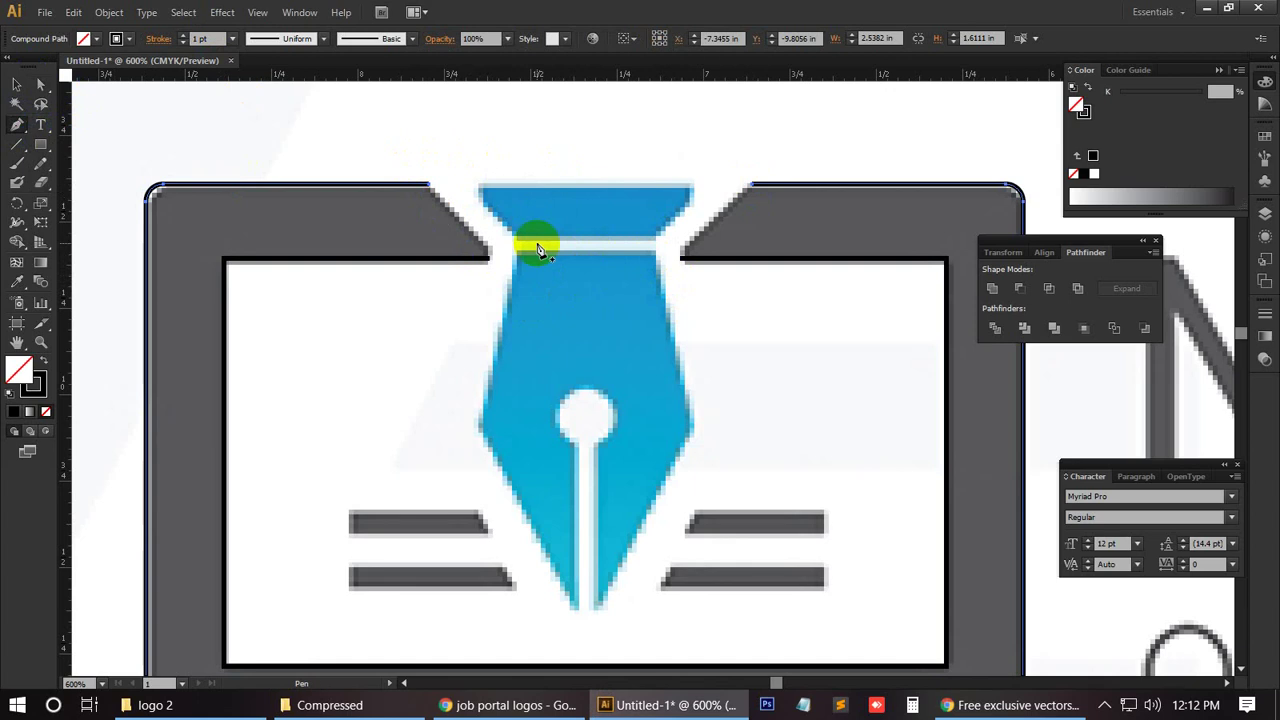
{"action": "left_click", "coordinate": [429, 186]}
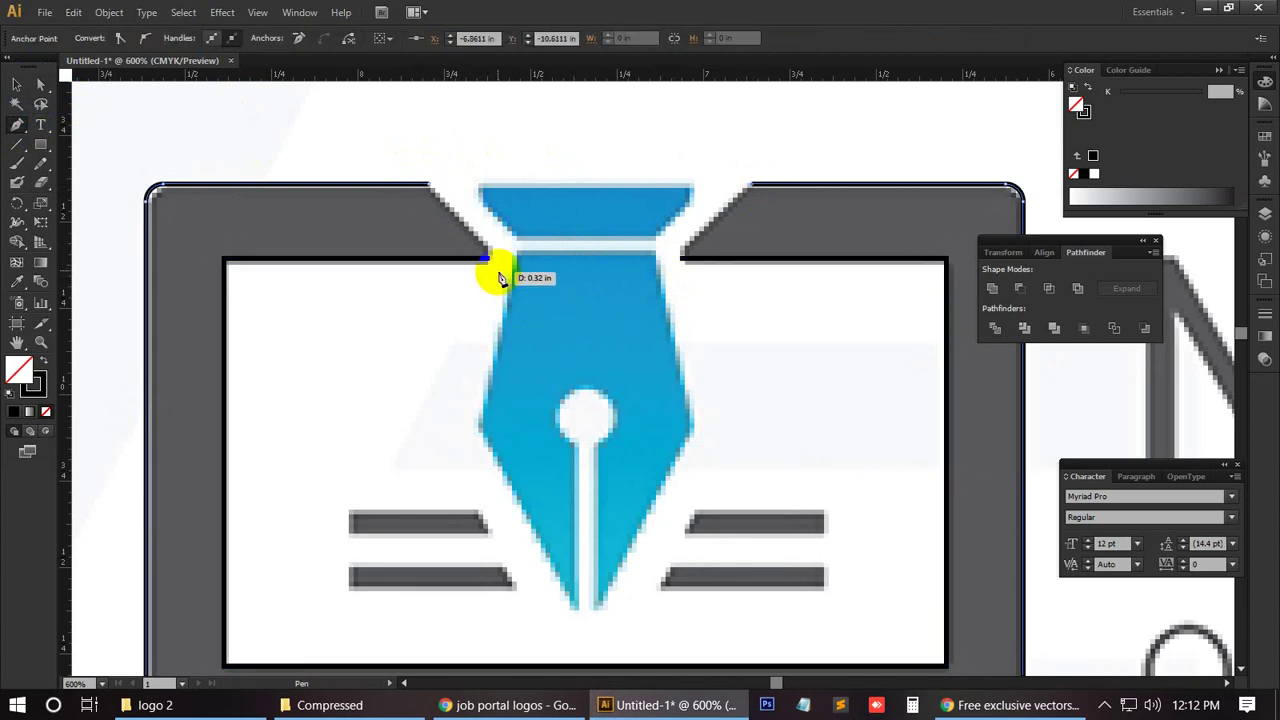
{"action": "left_click", "coordinate": [490, 262]}
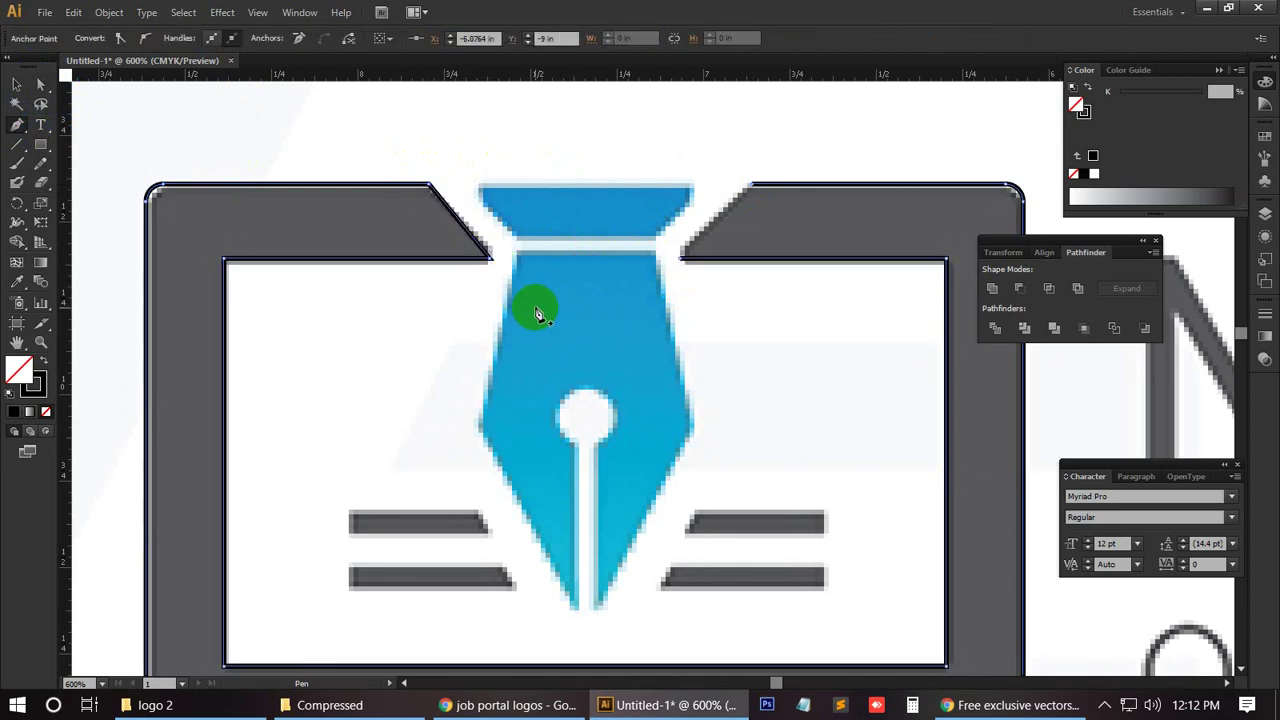
{"action": "left_click", "coordinate": [680, 258]}
{"action": "left_click", "coordinate": [754, 187]}
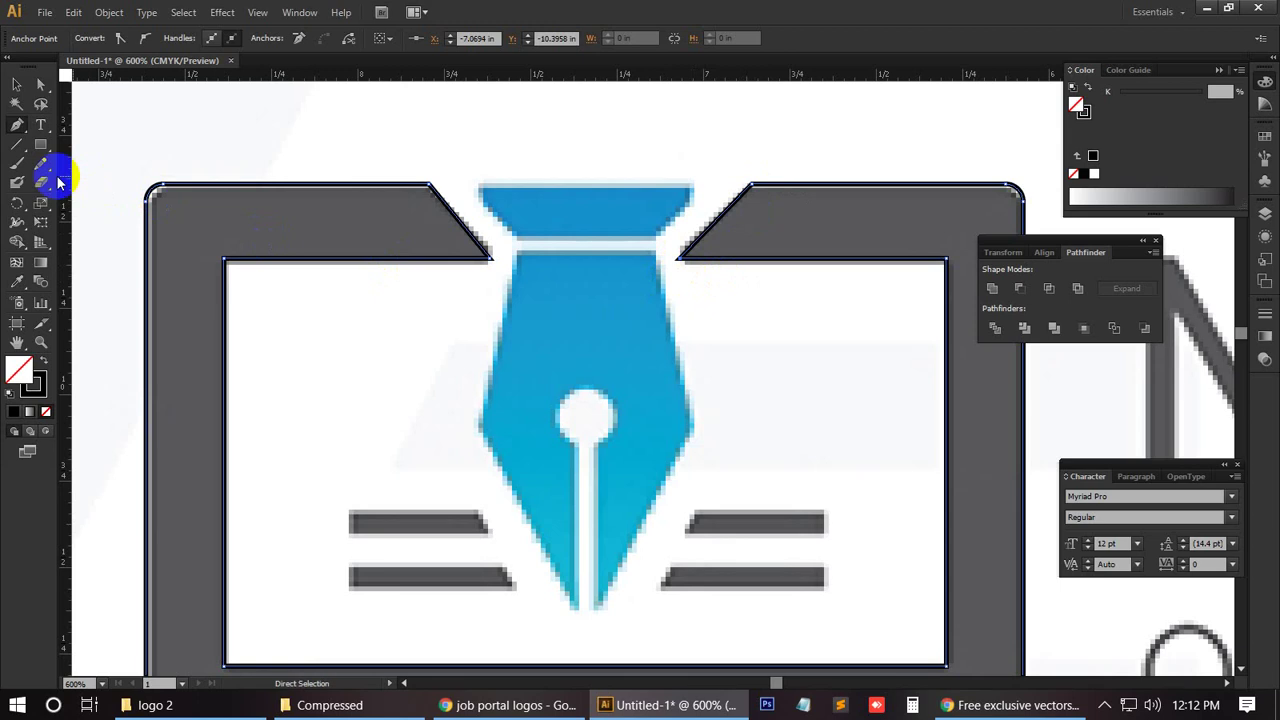
{"action": "left_click", "coordinate": [17, 85]}
{"action": "left_click", "coordinate": [505, 278]}
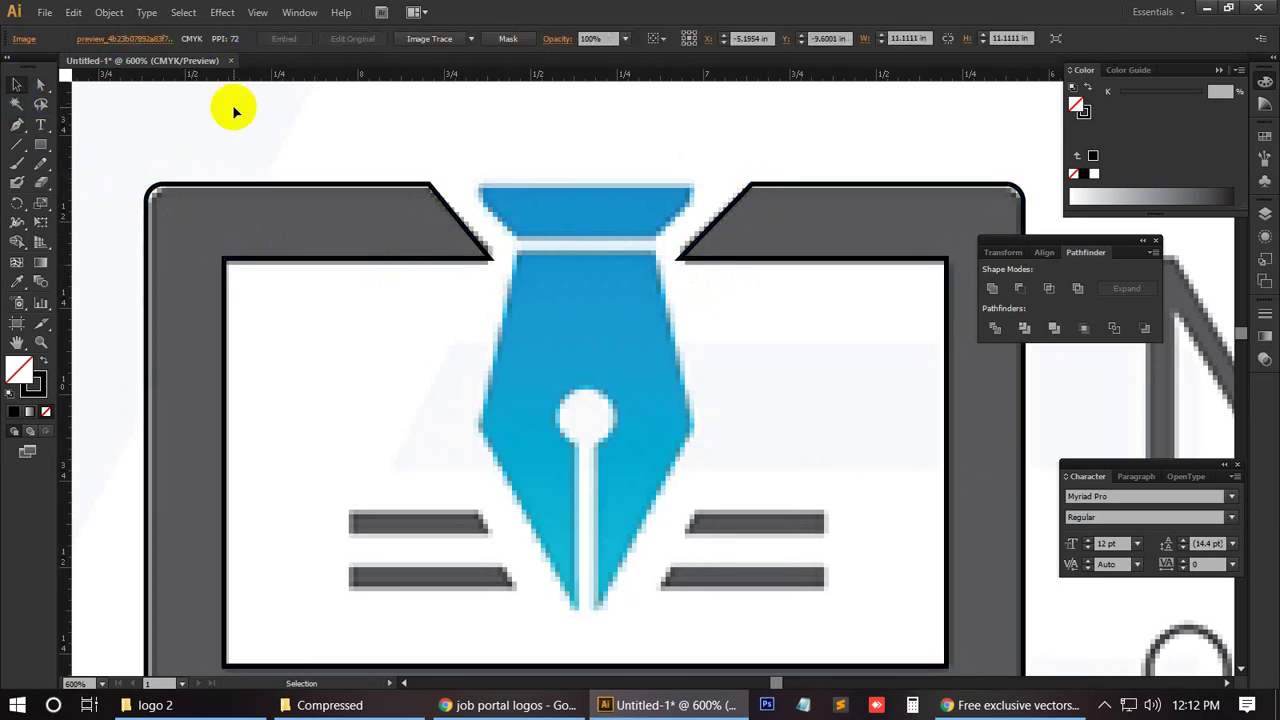
Step: Set the corner style of the laptop frame's stroke to Round Join
{"action": "left_click", "coordinate": [297, 185]}
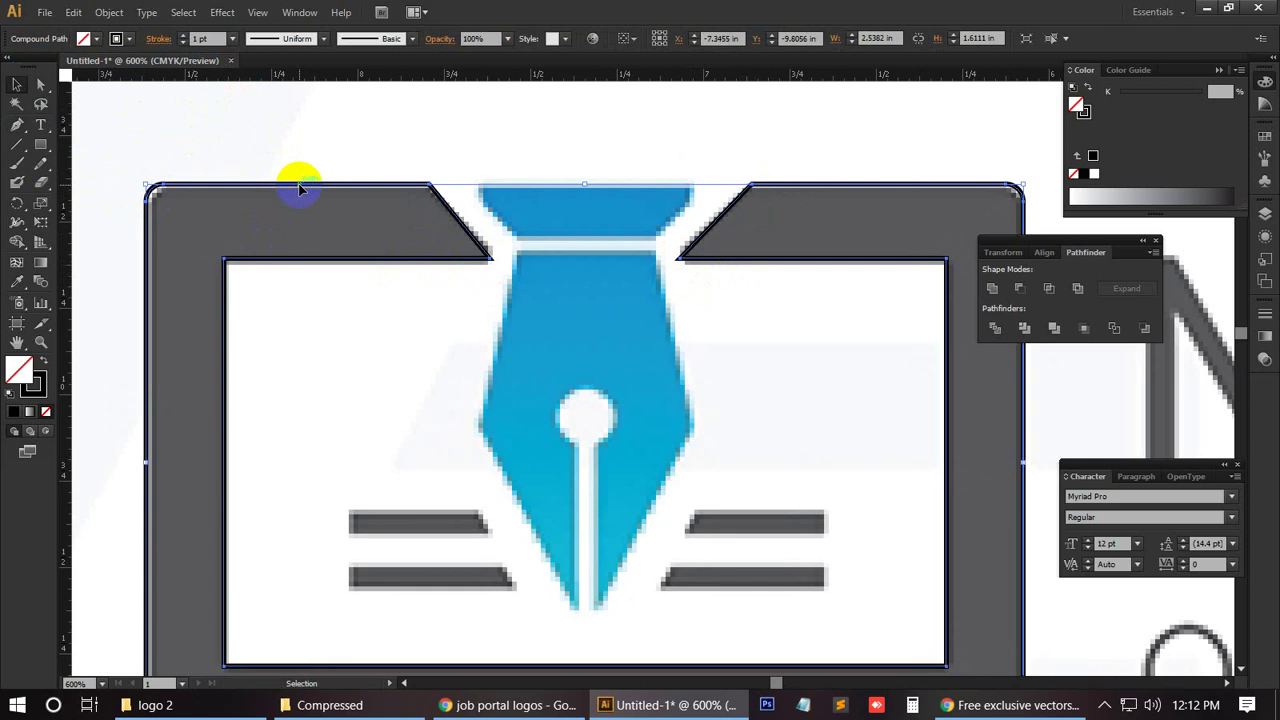
{"action": "left_click", "coordinate": [130, 42]}
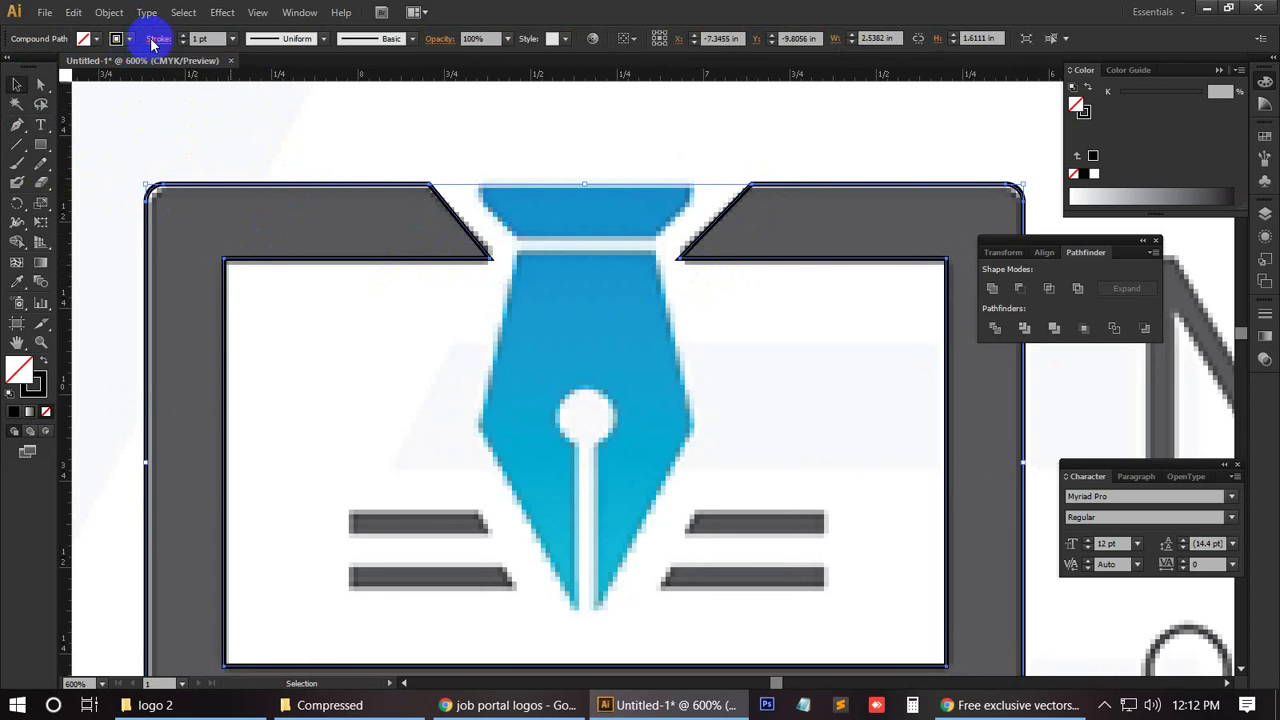
{"action": "left_click", "coordinate": [150, 40]}
{"action": "left_click", "coordinate": [83, 100]}
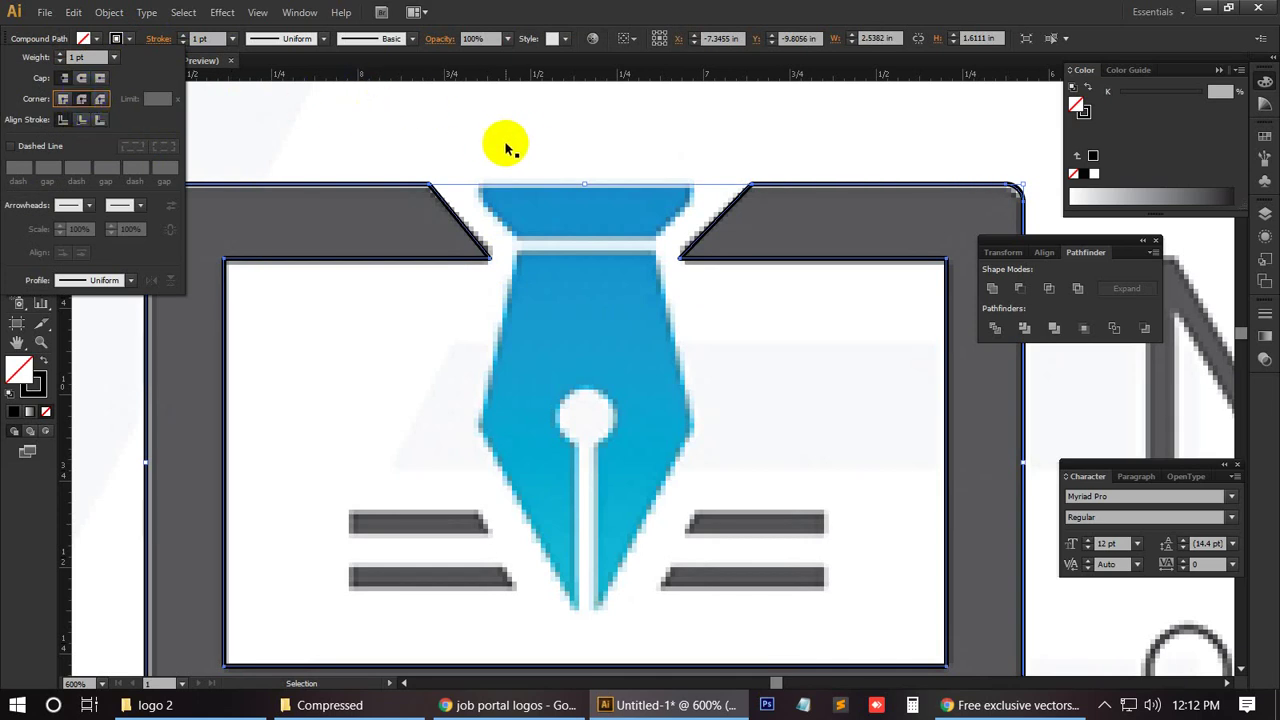
{"action": "left_click", "coordinate": [152, 106]}
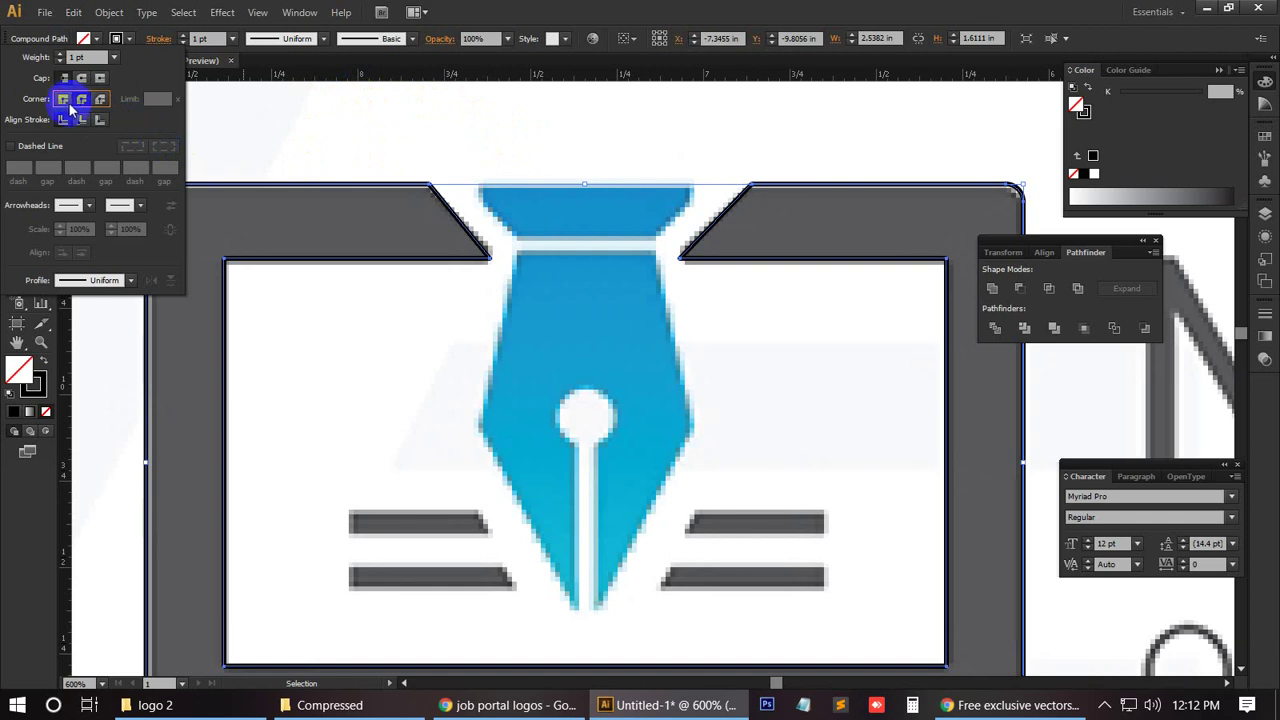
{"action": "left_click", "coordinate": [145, 102]}
{"action": "left_click", "coordinate": [458, 150]}
Step: Fill the laptop frame with solid black and deselect it
{"action": "left_click", "coordinate": [310, 189]}
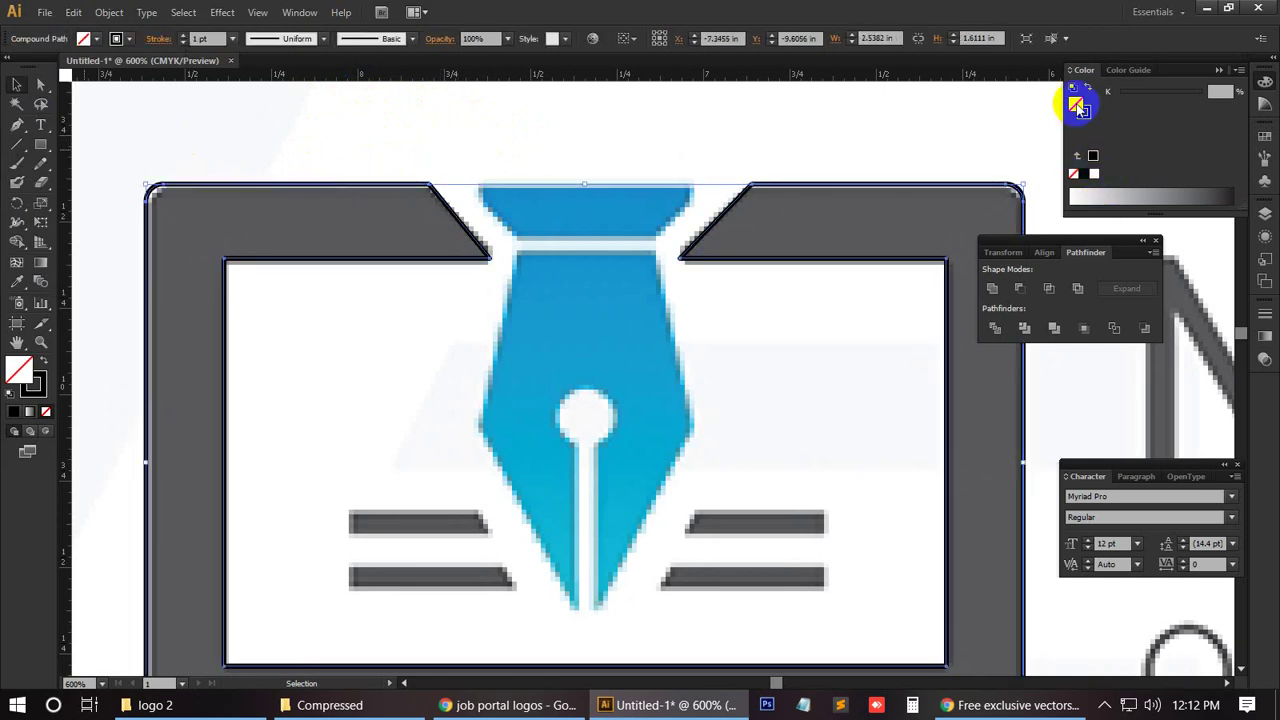
{"action": "left_click", "coordinate": [1093, 156]}
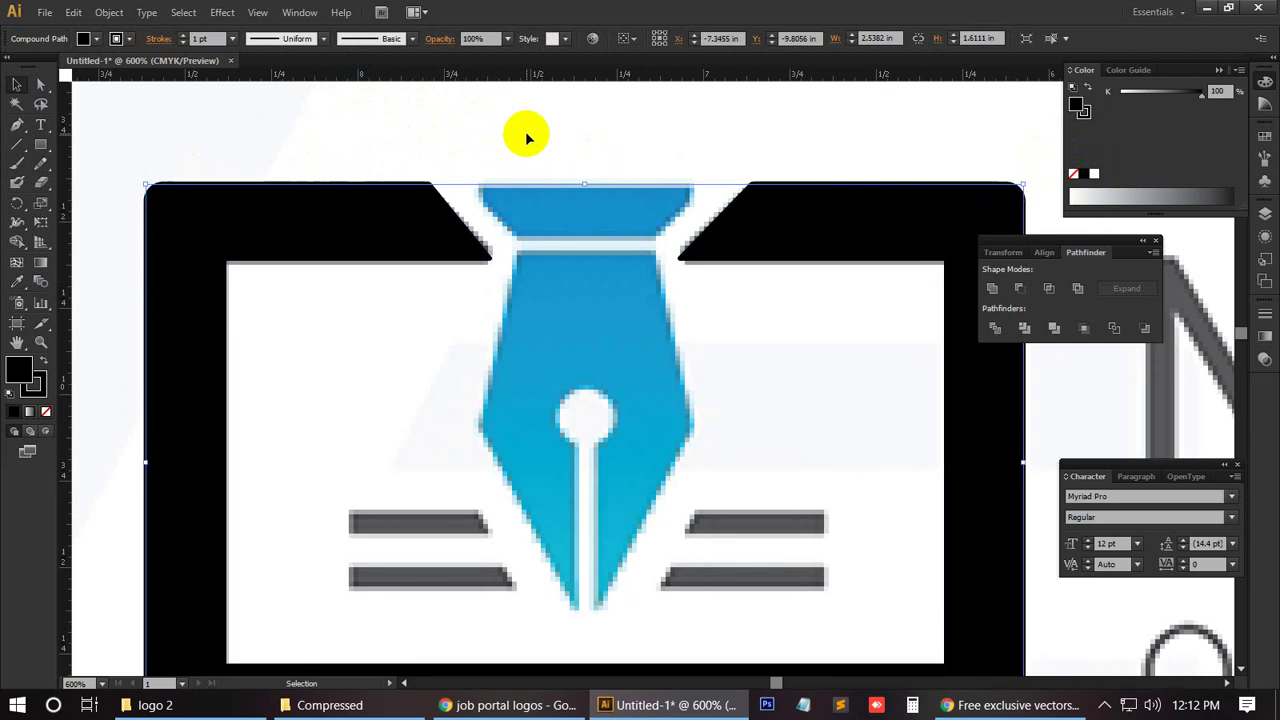
{"action": "left_click", "coordinate": [652, 421]}
Step: Trace the collar above the pen nib with the Pen tool as a closed six-point outline, and deselect it
{"action": "scroll", "coordinate": [664, 408], "scroll_direction": "down", "scroll_amount": 1}
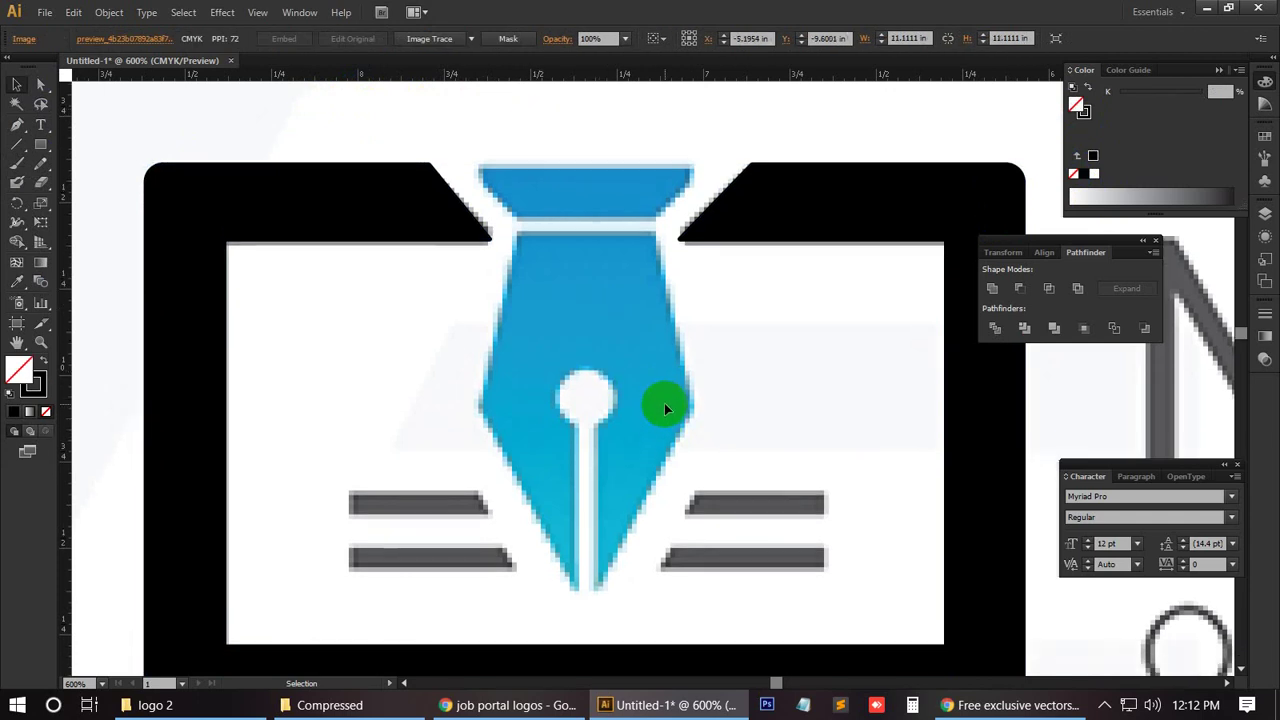
{"action": "scroll", "coordinate": [664, 408], "scroll_direction": "down", "scroll_amount": 3}
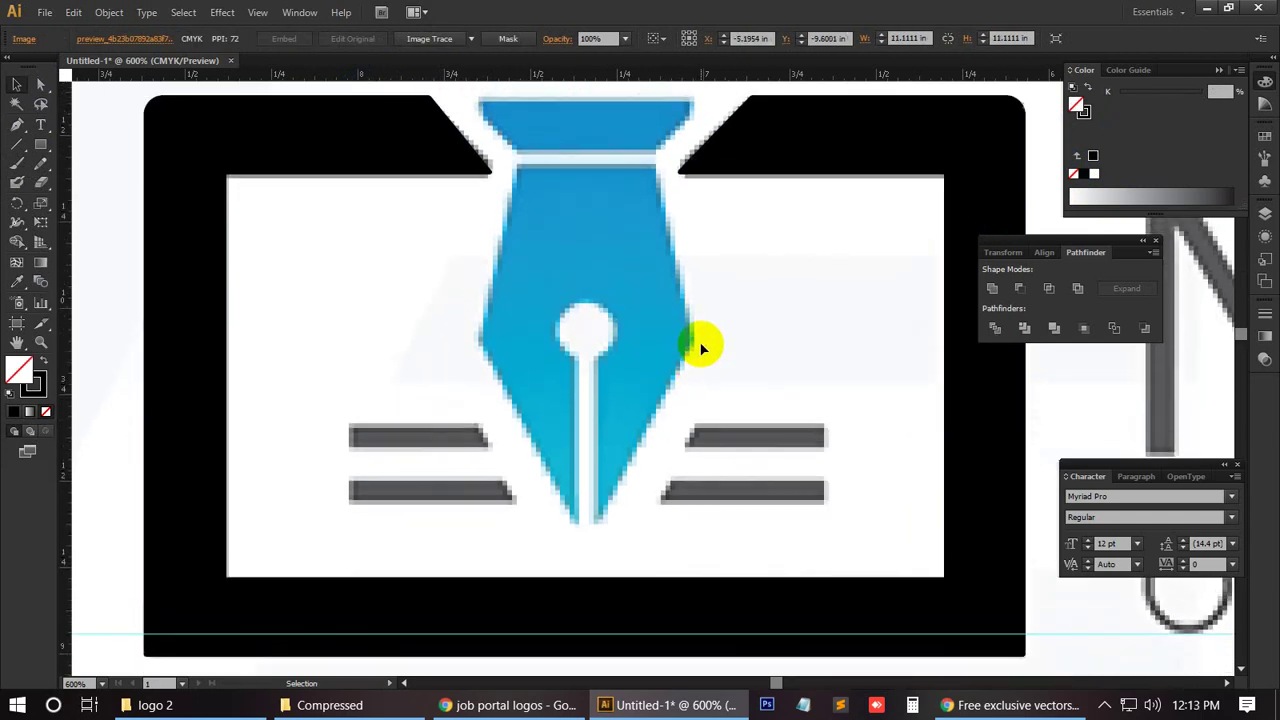
{"action": "scroll", "coordinate": [700, 335], "scroll_direction": "up", "scroll_amount": 3}
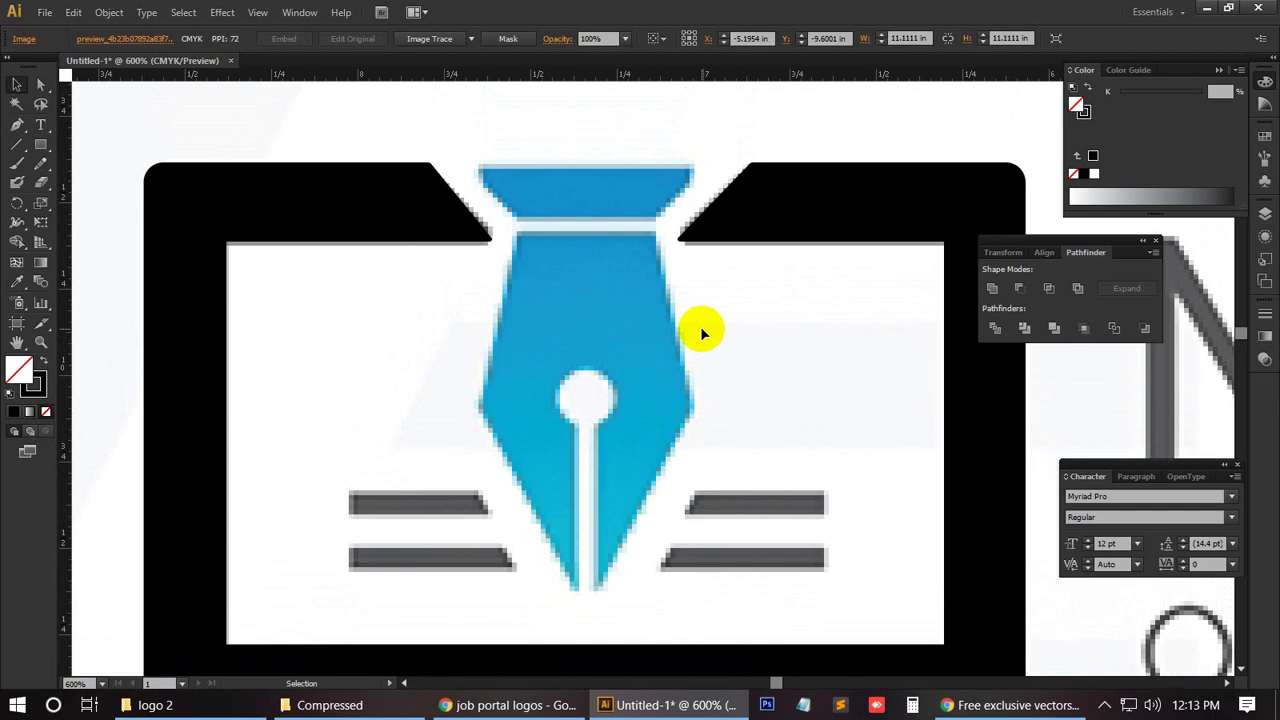
{"action": "left_click", "coordinate": [16, 124]}
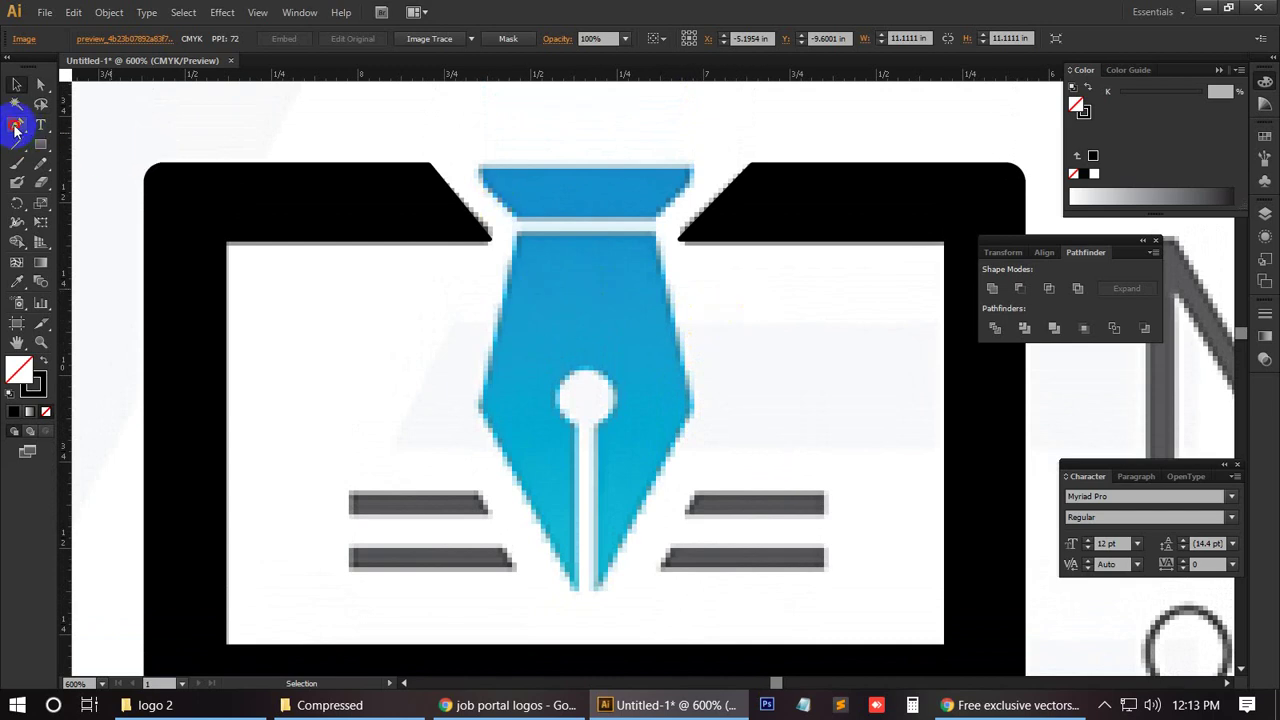
{"action": "left_click", "coordinate": [479, 166]}
{"action": "left_click", "coordinate": [690, 167]}
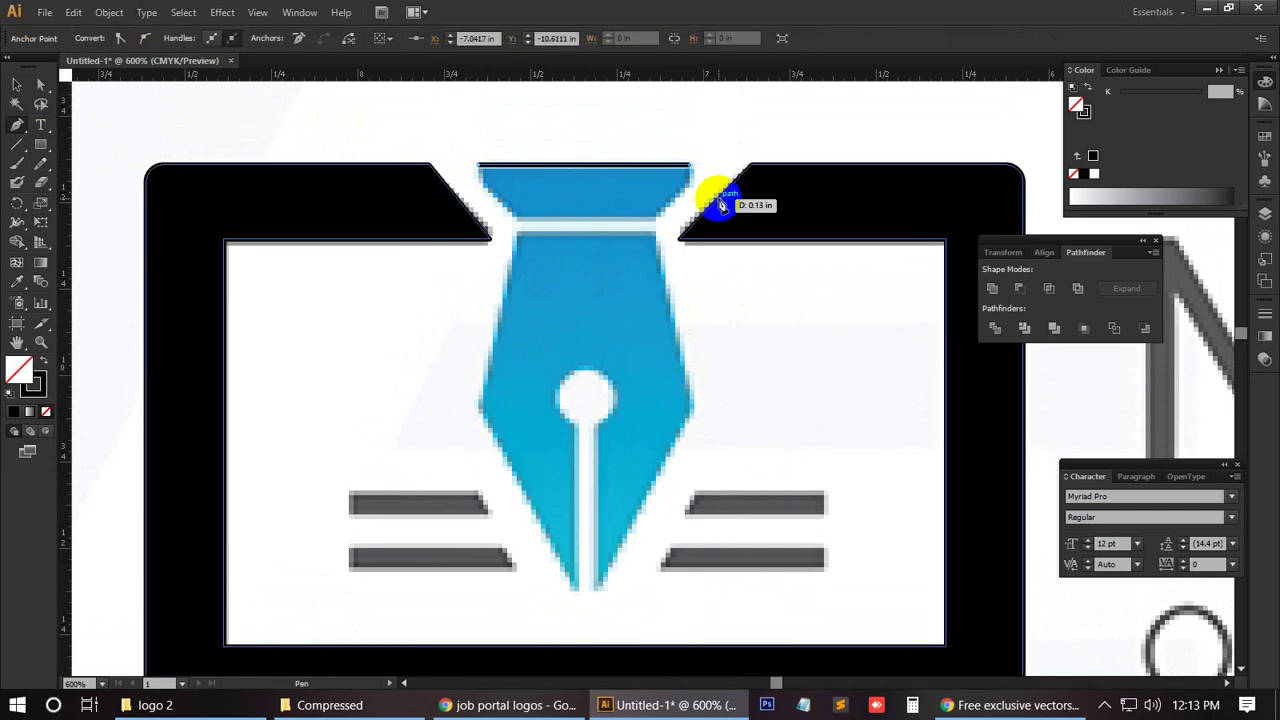
{"action": "left_click", "coordinate": [691, 186]}
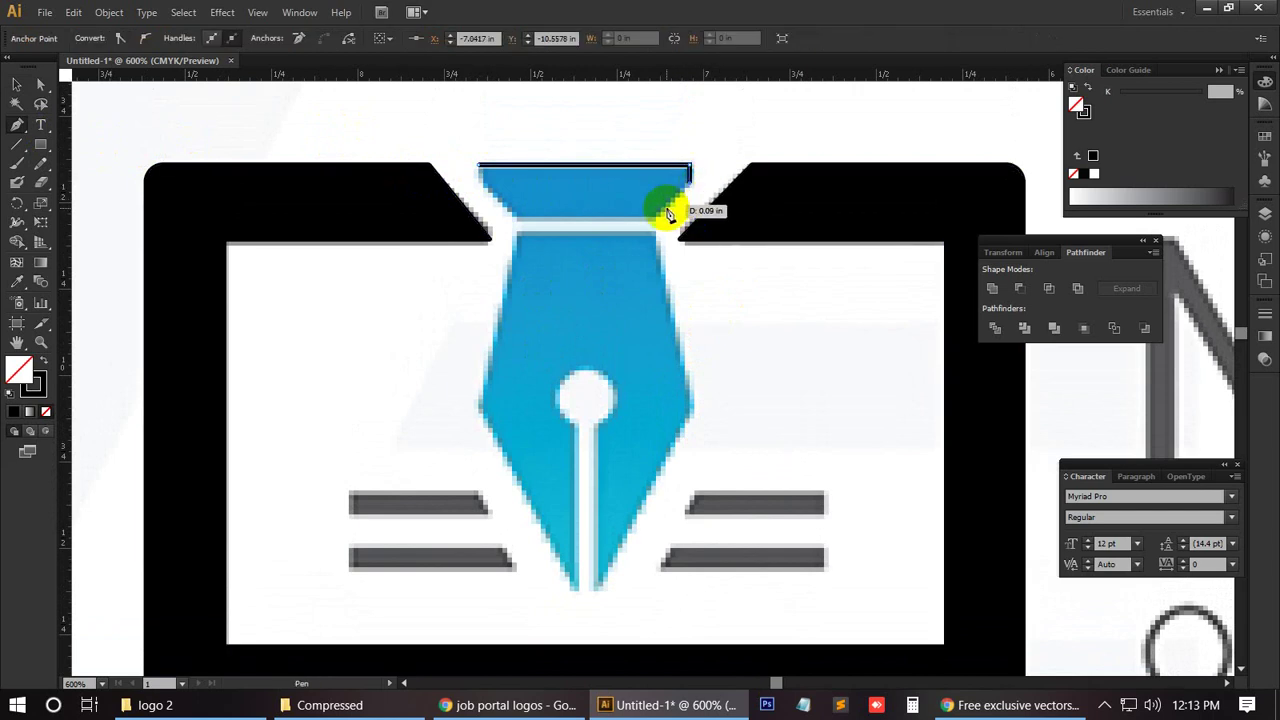
{"action": "left_click", "coordinate": [656, 218]}
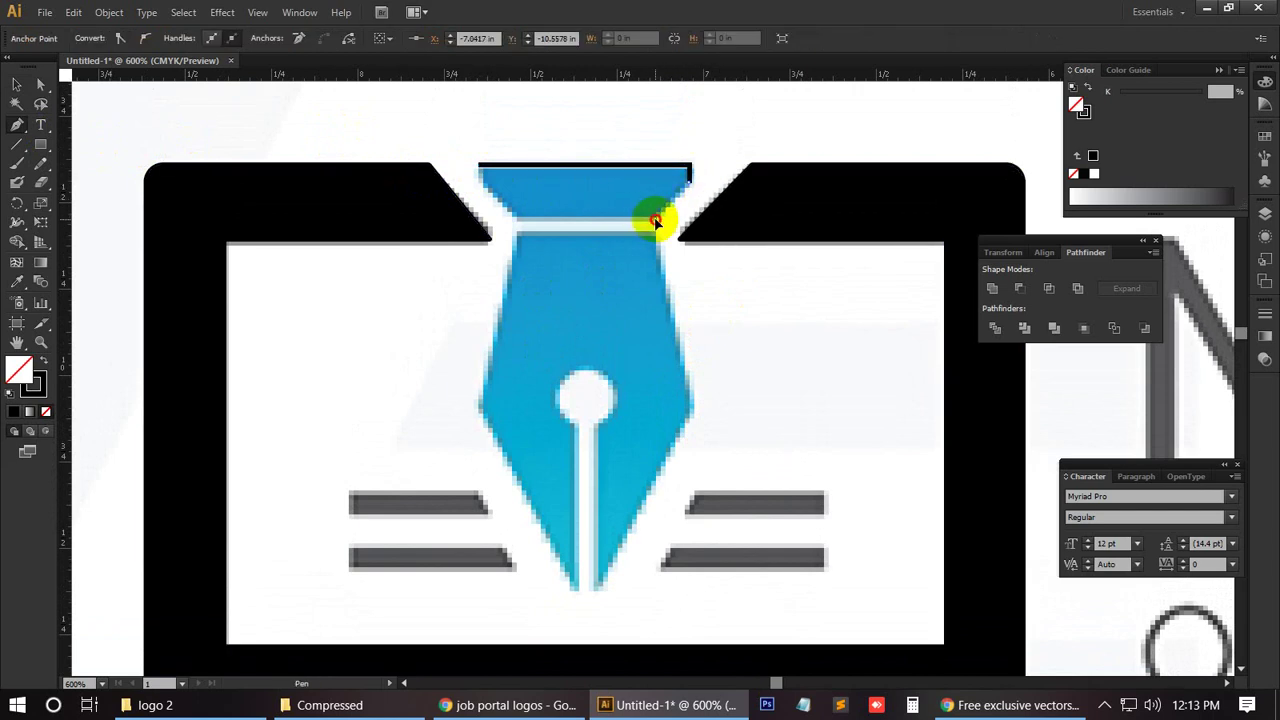
{"action": "left_click", "coordinate": [519, 224]}
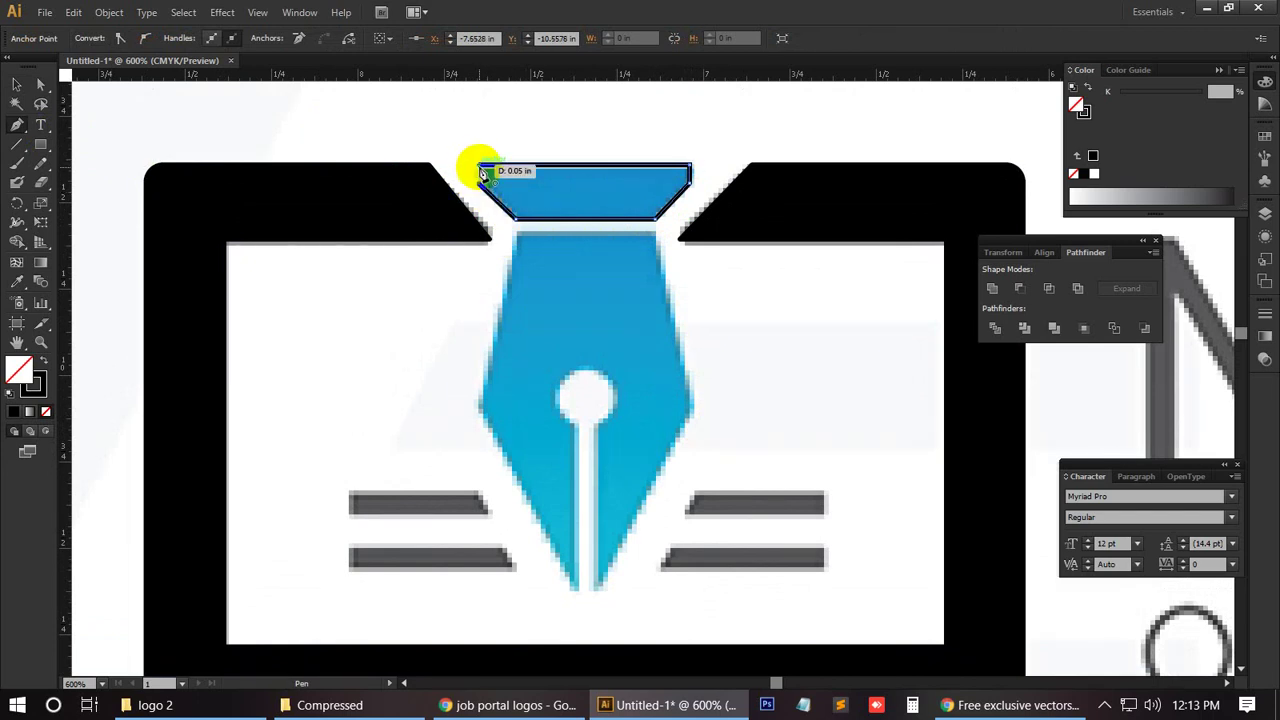
{"action": "left_click", "coordinate": [483, 173]}
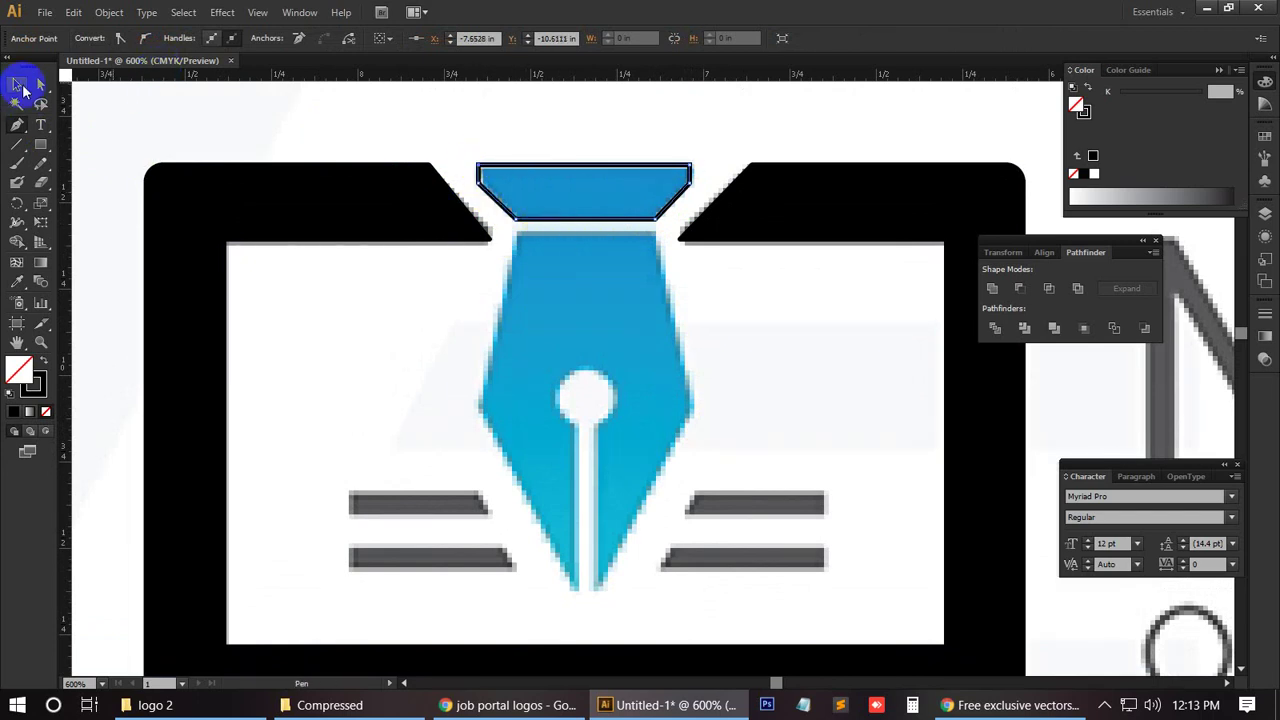
{"action": "left_click", "coordinate": [20, 86]}
{"action": "left_click", "coordinate": [258, 114]}
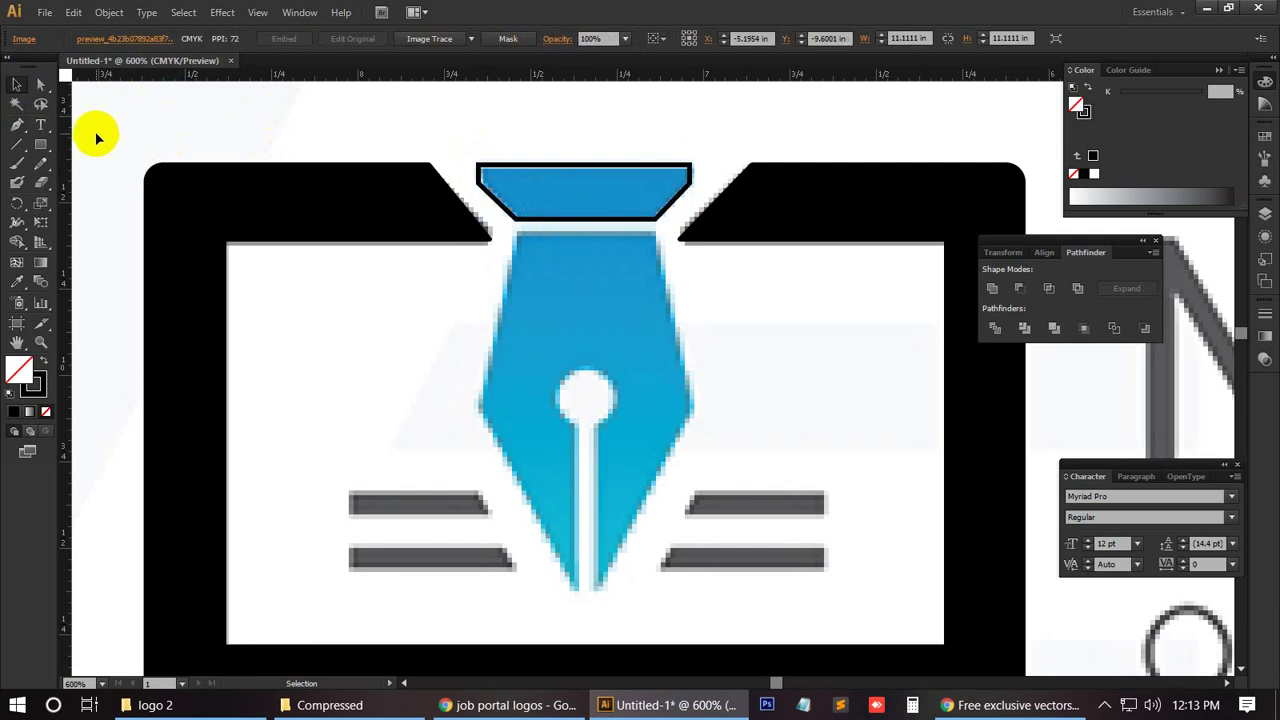
Step: Trace the nib body with the Pen tool from its upper edge down the right side to a tip centred on the slit
{"action": "left_click", "coordinate": [18, 124]}
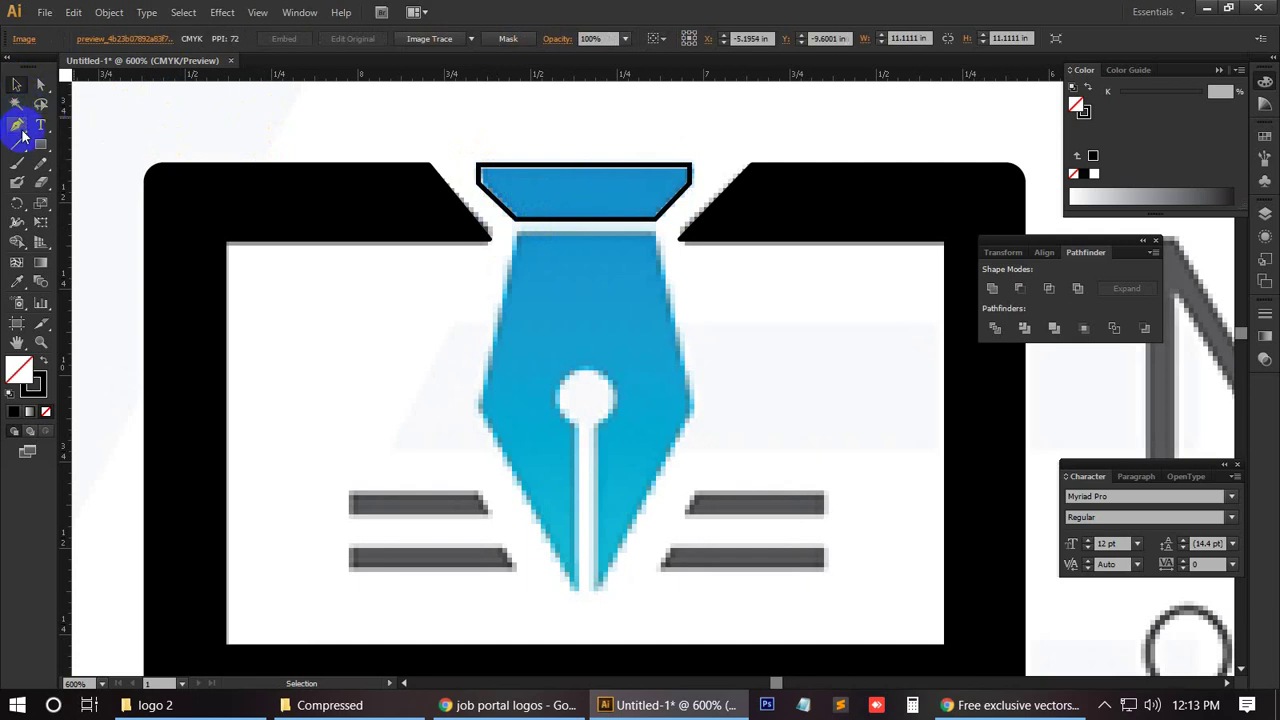
{"action": "left_click", "coordinate": [518, 236]}
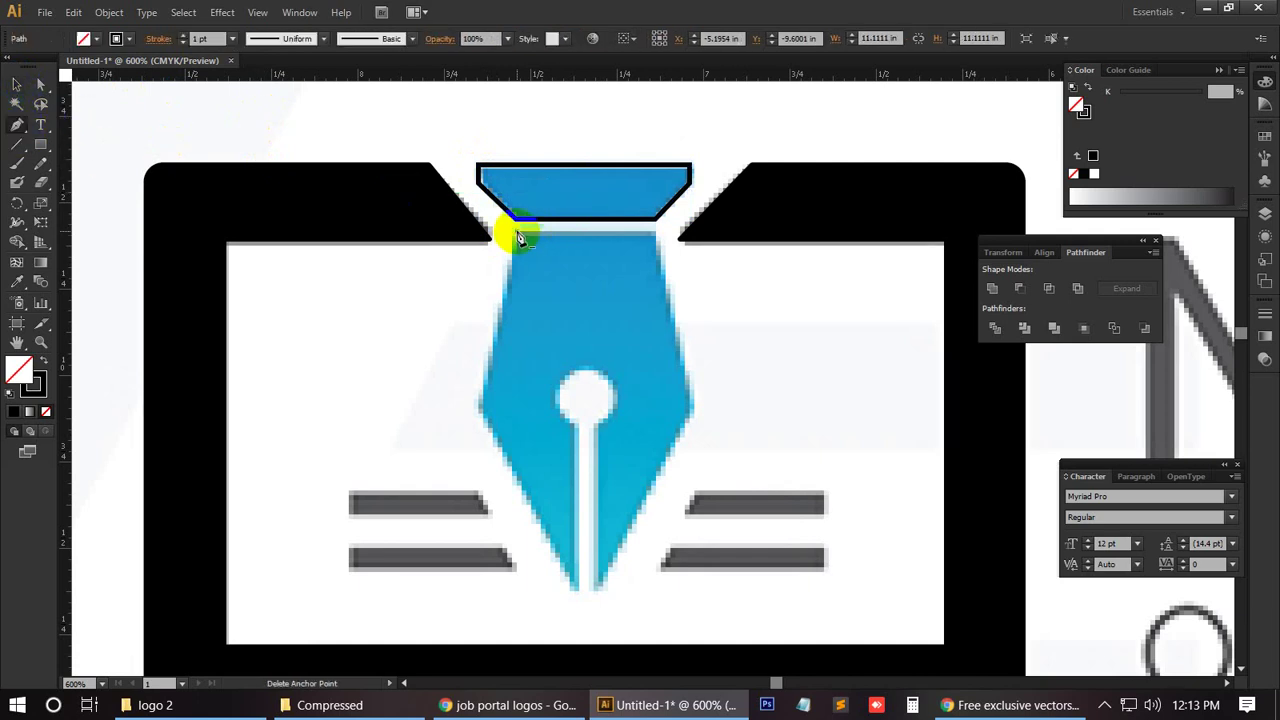
{"action": "left_click", "coordinate": [654, 234]}
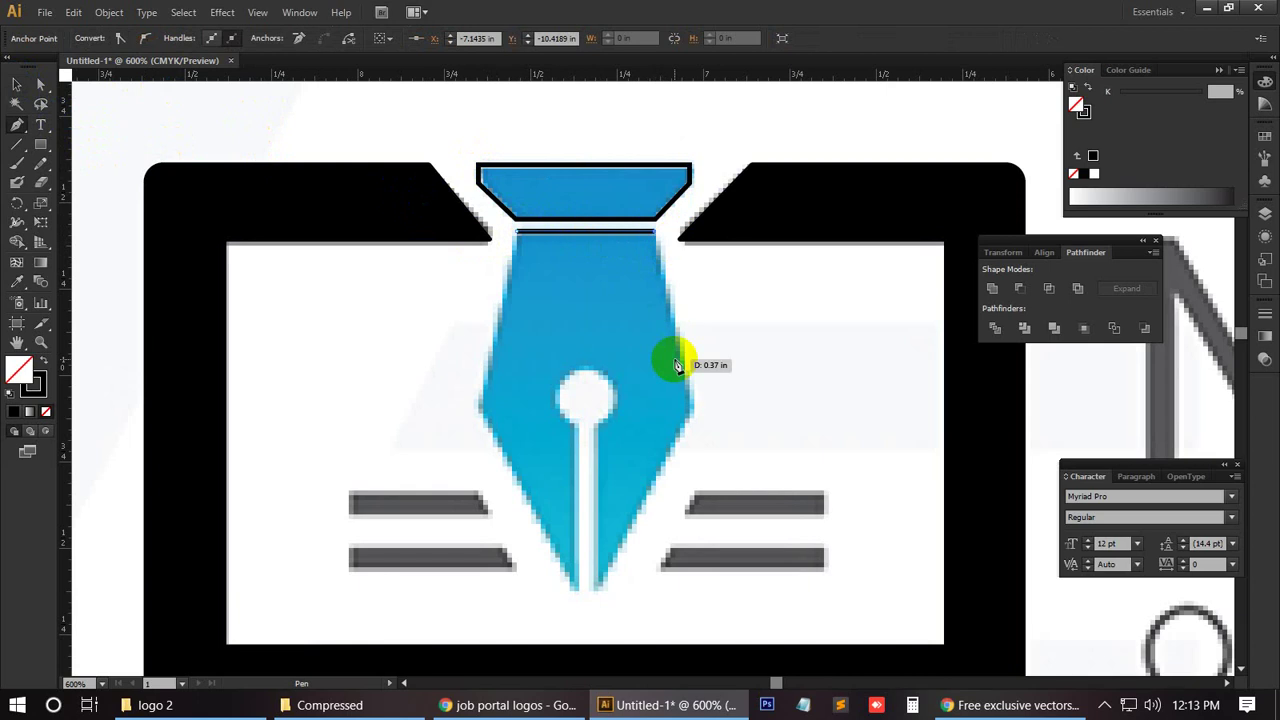
{"action": "scroll", "coordinate": [677, 357], "scroll_direction": "down", "scroll_amount": 1}
{"action": "scroll", "coordinate": [650, 400], "scroll_direction": "down", "scroll_amount": 1}
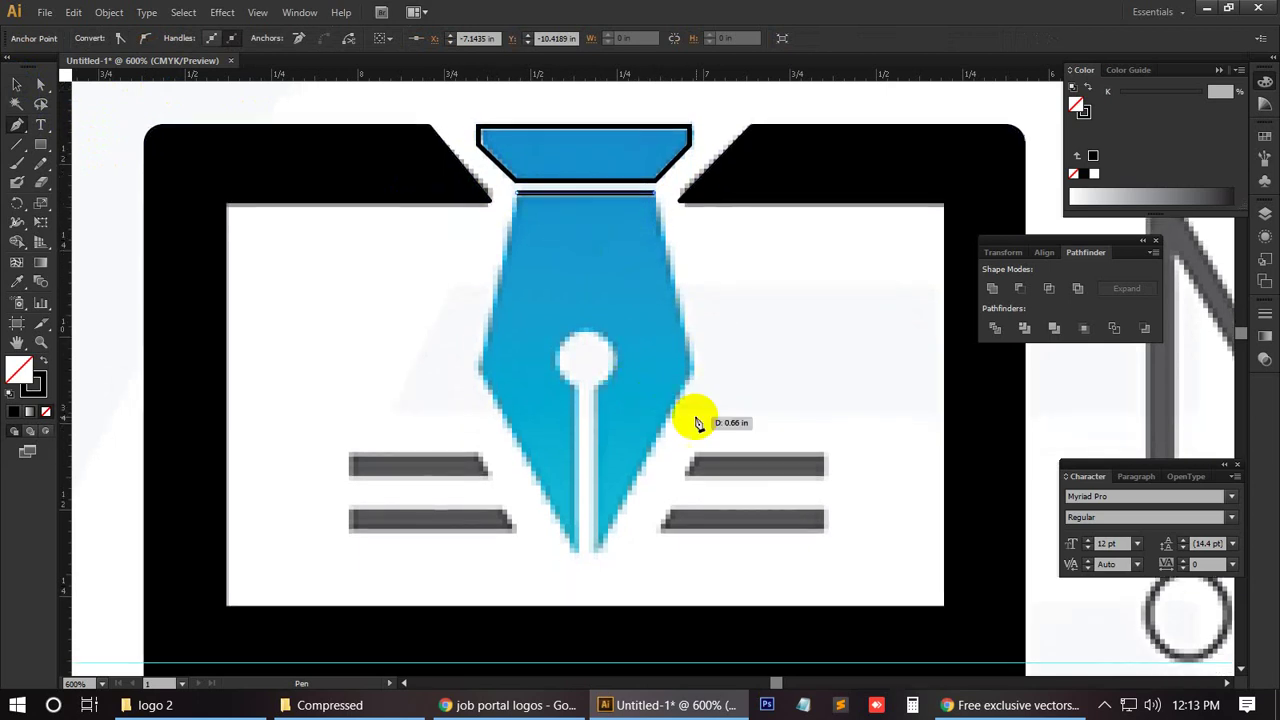
{"action": "left_click", "coordinate": [693, 370]}
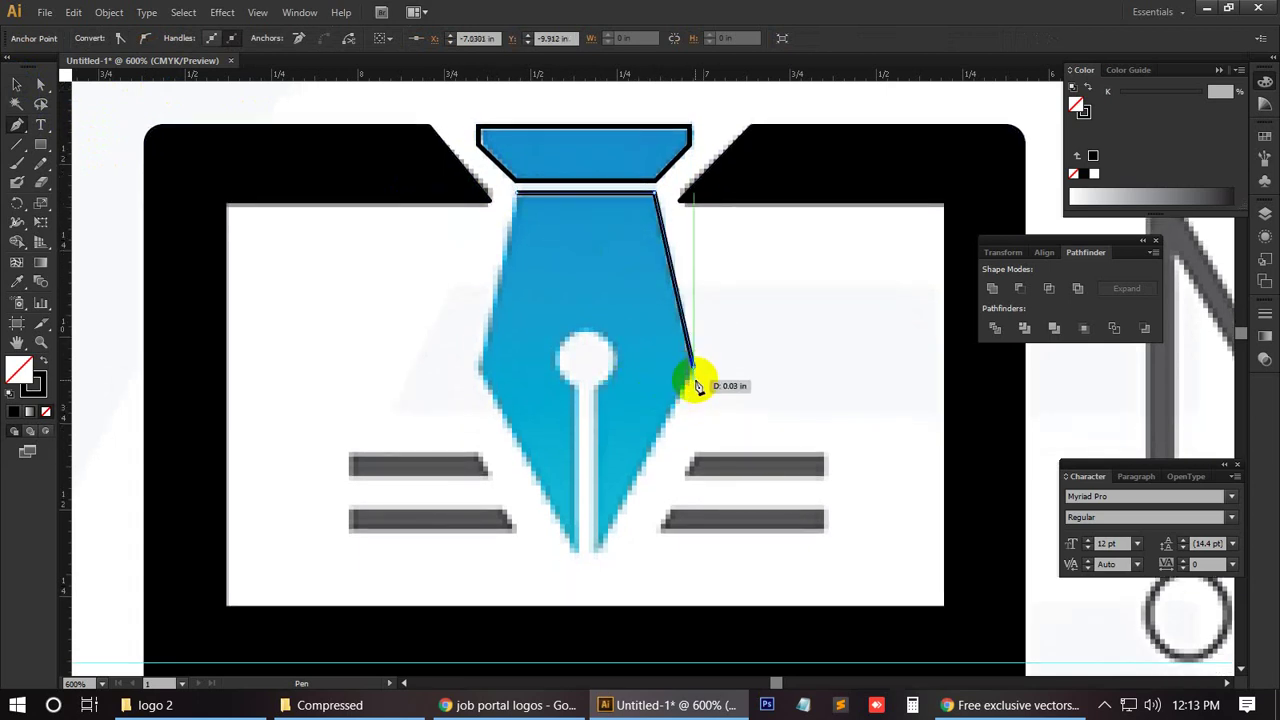
{"action": "left_click", "coordinate": [593, 553]}
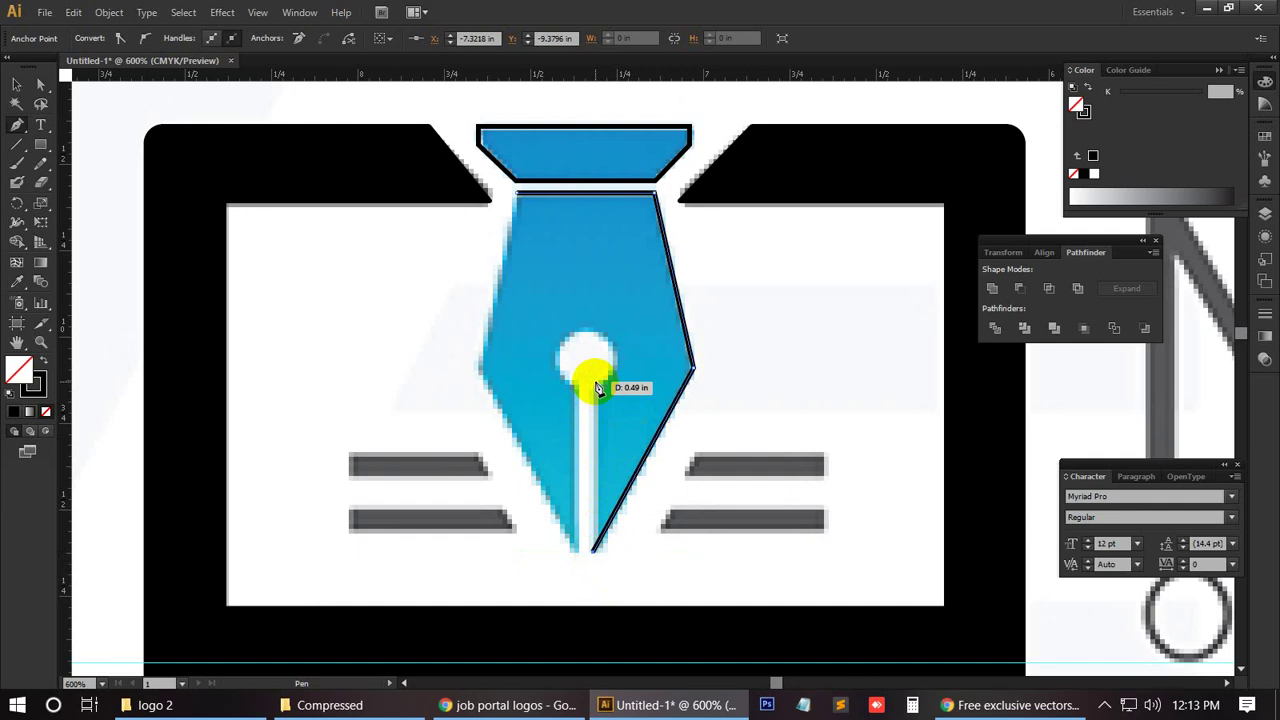
{"action": "left_click_drag", "start_coordinate": [597, 386], "coordinate": [592, 571]}
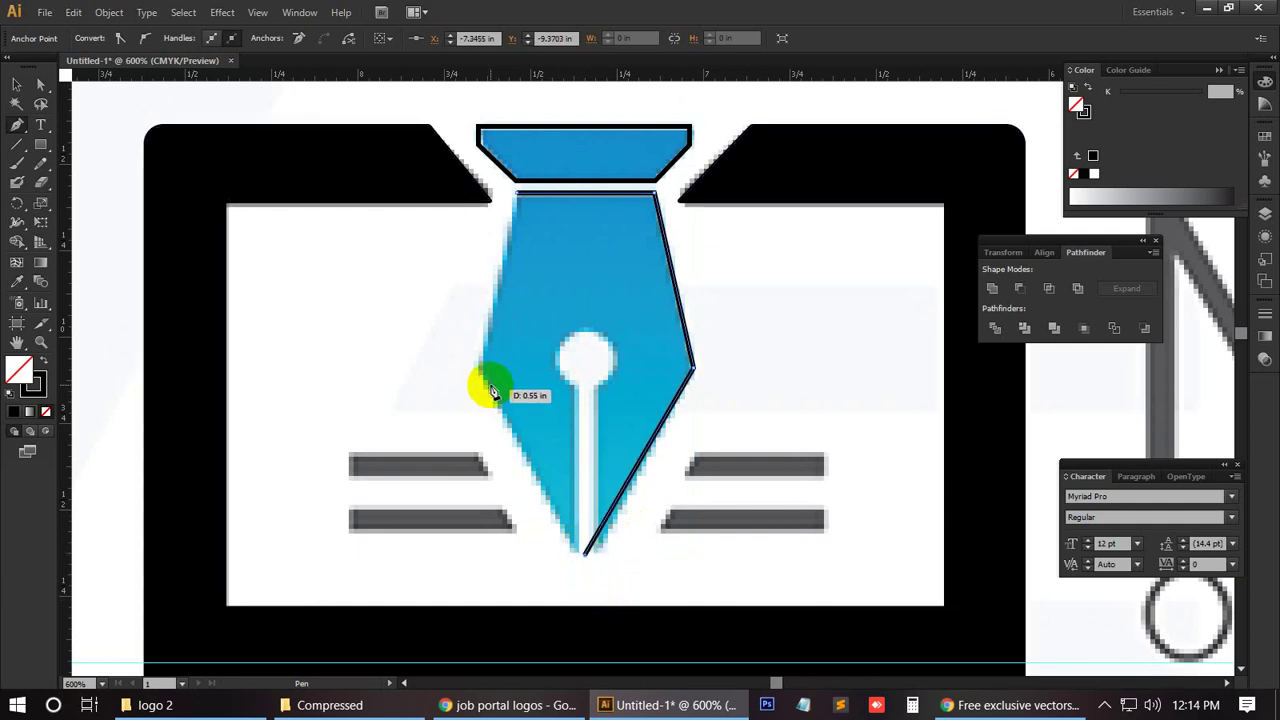
Step: Close the nib body outline from the tip up its left side to the starting corner, and deselect it
{"action": "left_click", "coordinate": [481, 376]}
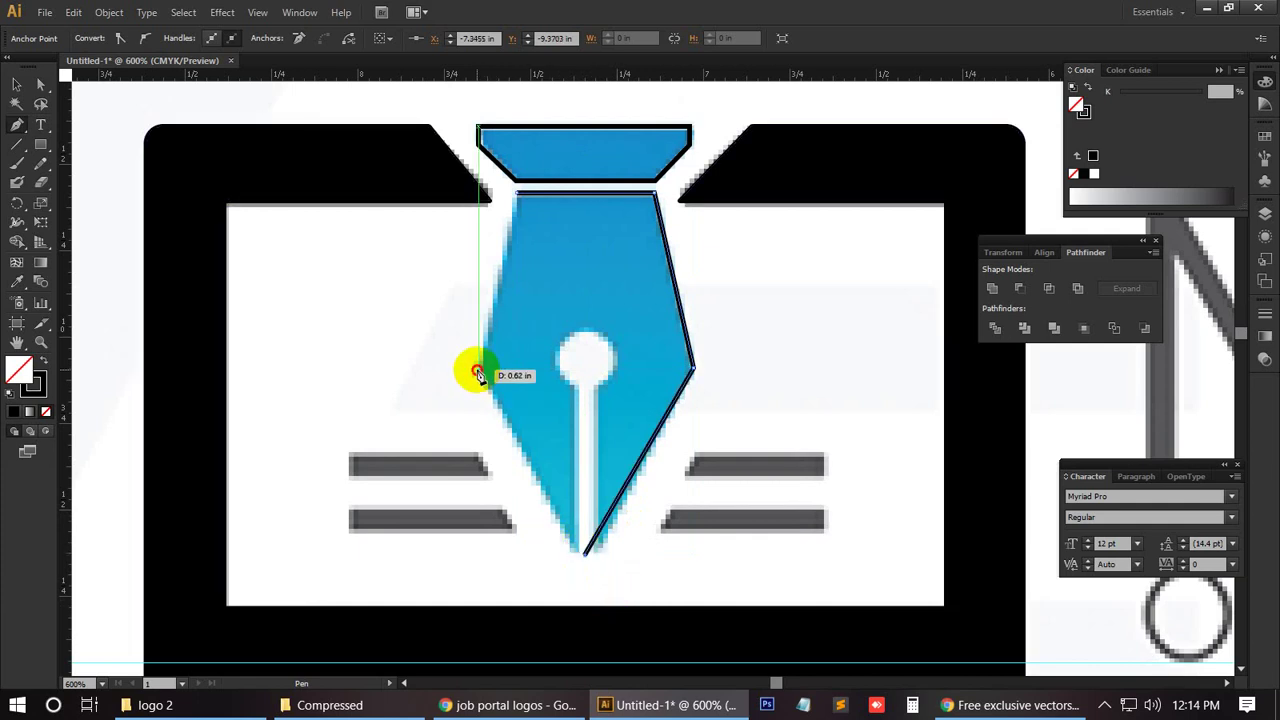
{"action": "left_click", "coordinate": [520, 200]}
{"action": "left_click_drag", "start_coordinate": [520, 200], "coordinate": [508, 194]}
{"action": "left_click", "coordinate": [571, 320], "text": "ctrl"}
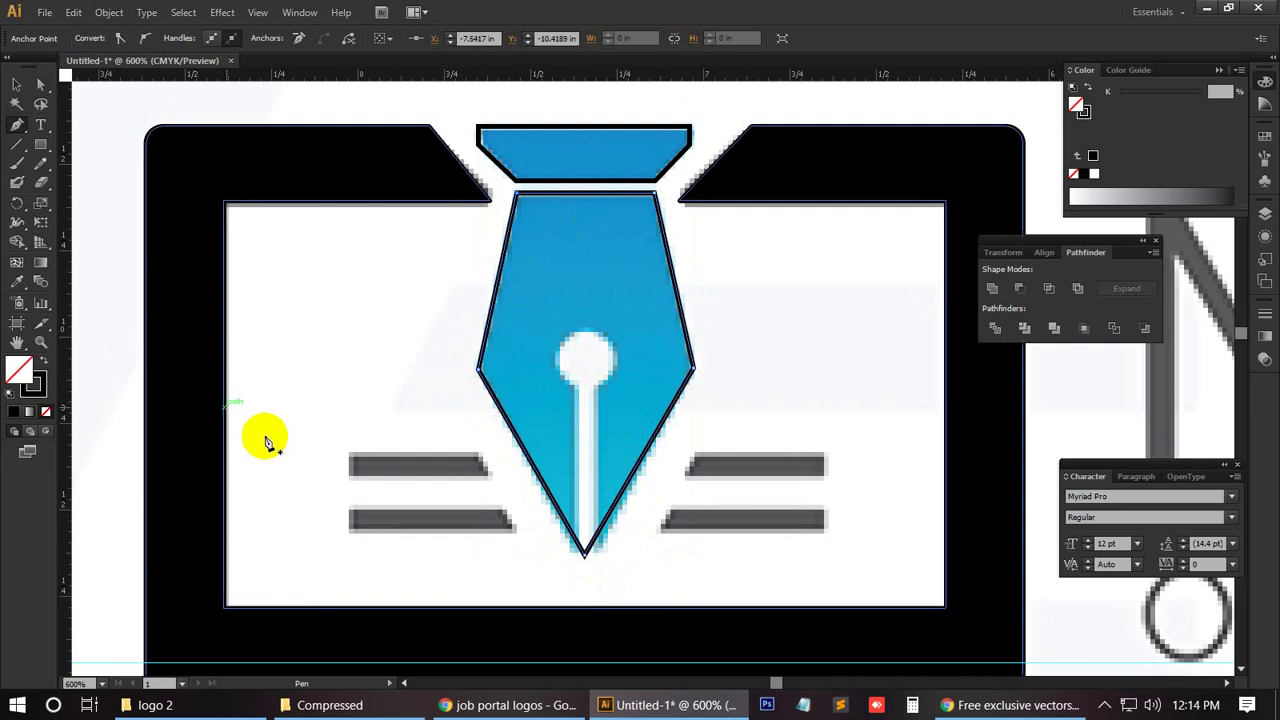
{"action": "left_click", "coordinate": [17, 84]}
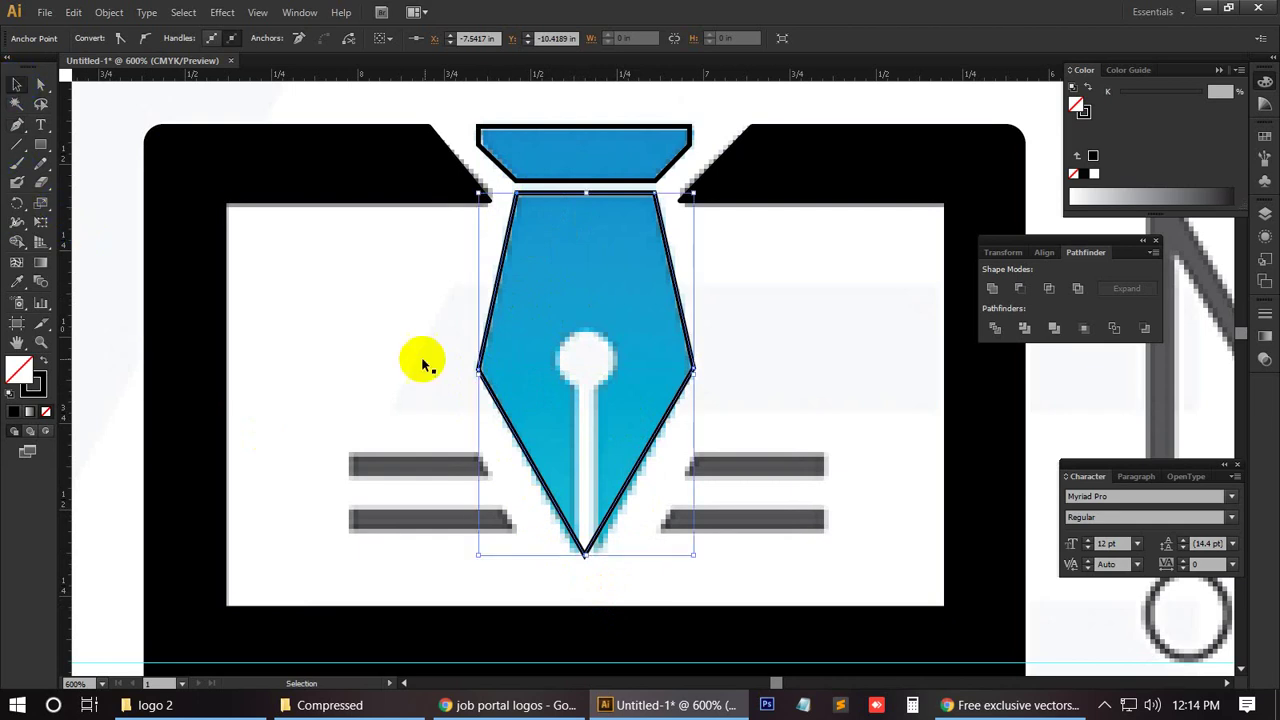
{"action": "left_click", "coordinate": [287, 298]}
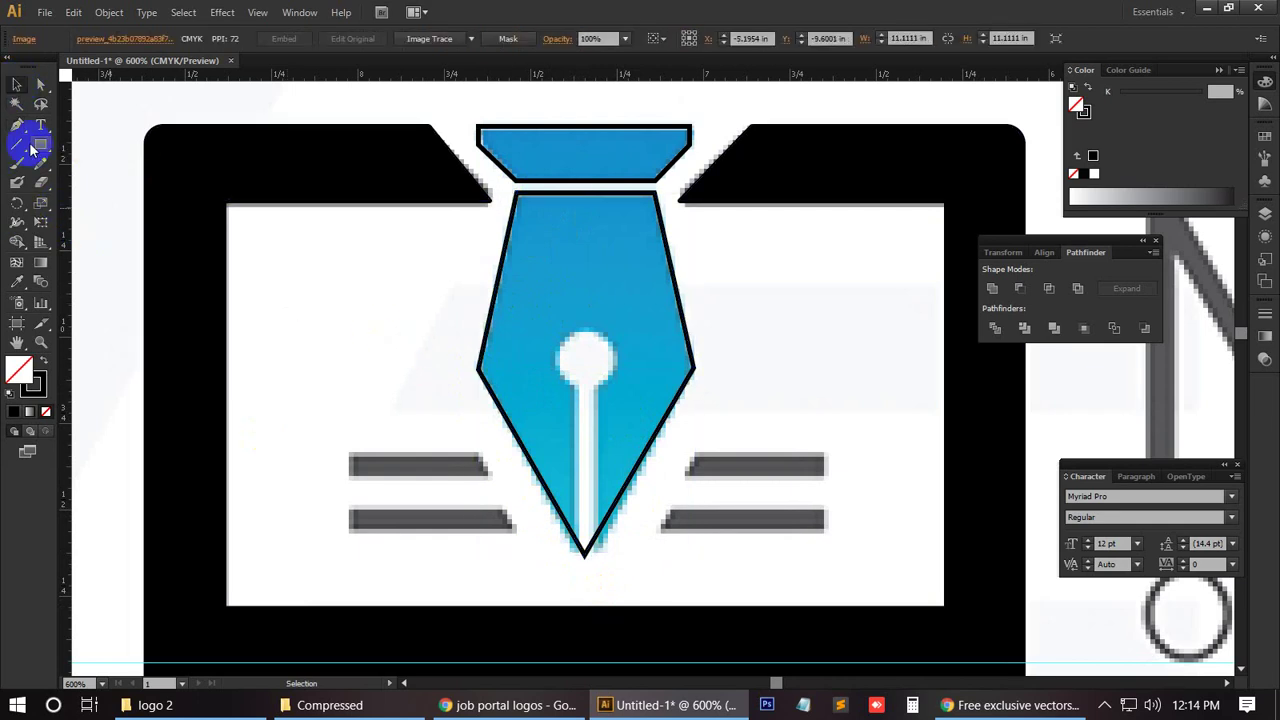
Step: Draw a narrow rectangle about 0.06 by 0.53 in over the nib's slit, reaching just past the tip
{"action": "left_click", "coordinate": [41, 144]}
{"action": "mouse_move", "coordinate": [562, 360]}
{"action": "left_mouse_down"}
{"action": "mouse_move", "coordinate": [600, 451]}
{"action": "mouse_move", "coordinate": [586, 523]}
{"action": "mouse_move", "coordinate": [596, 564]}
{"action": "left_mouse_up"}
{"action": "key", "text": "v"}
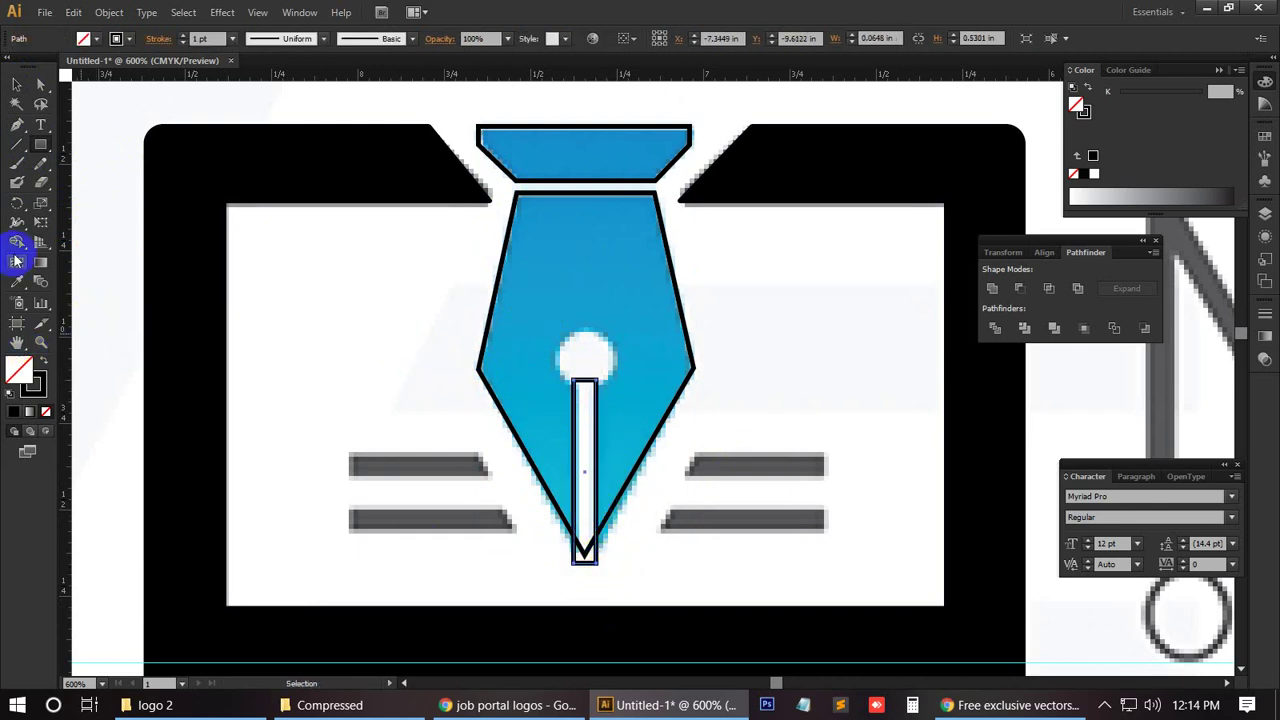
Step: Draw a circle about 0.19 in across from the centre of the nib's hole, overlapping the slit rectangle
{"action": "left_click_drag", "start_coordinate": [35, 165], "coordinate": [70, 180]}
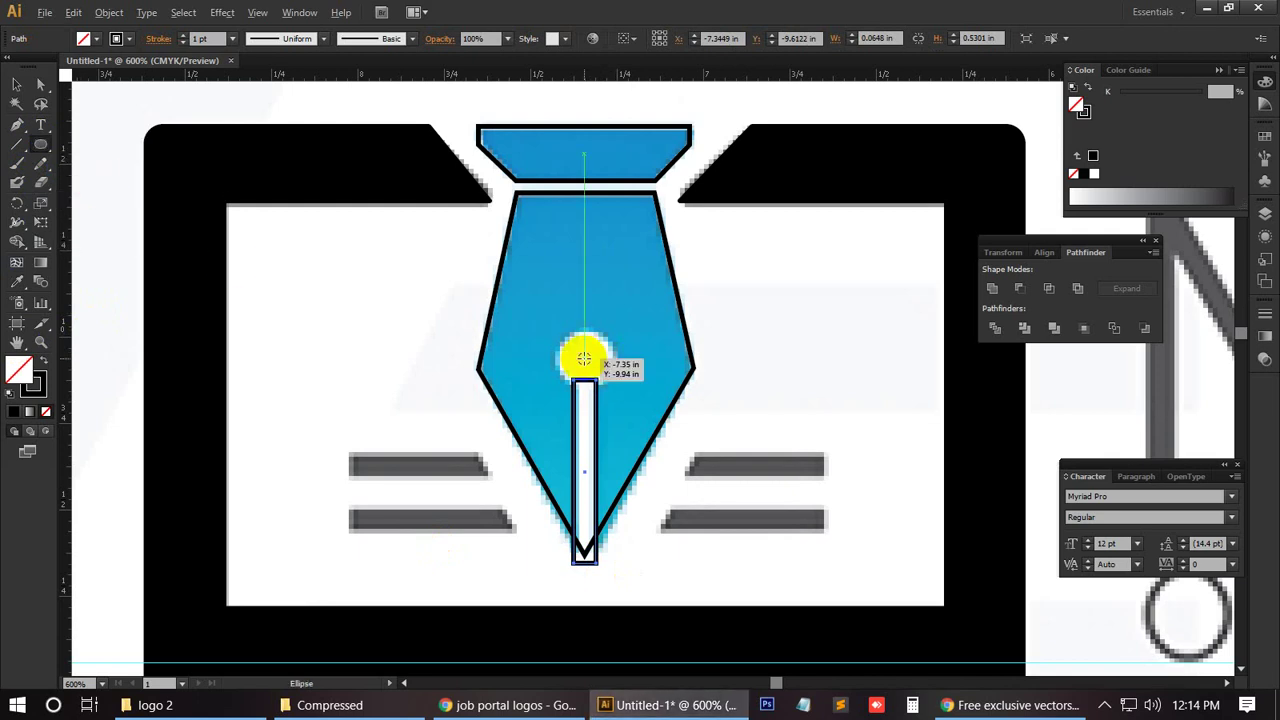
{"action": "left_click_drag", "start_coordinate": [584, 358], "coordinate": [612, 395]}
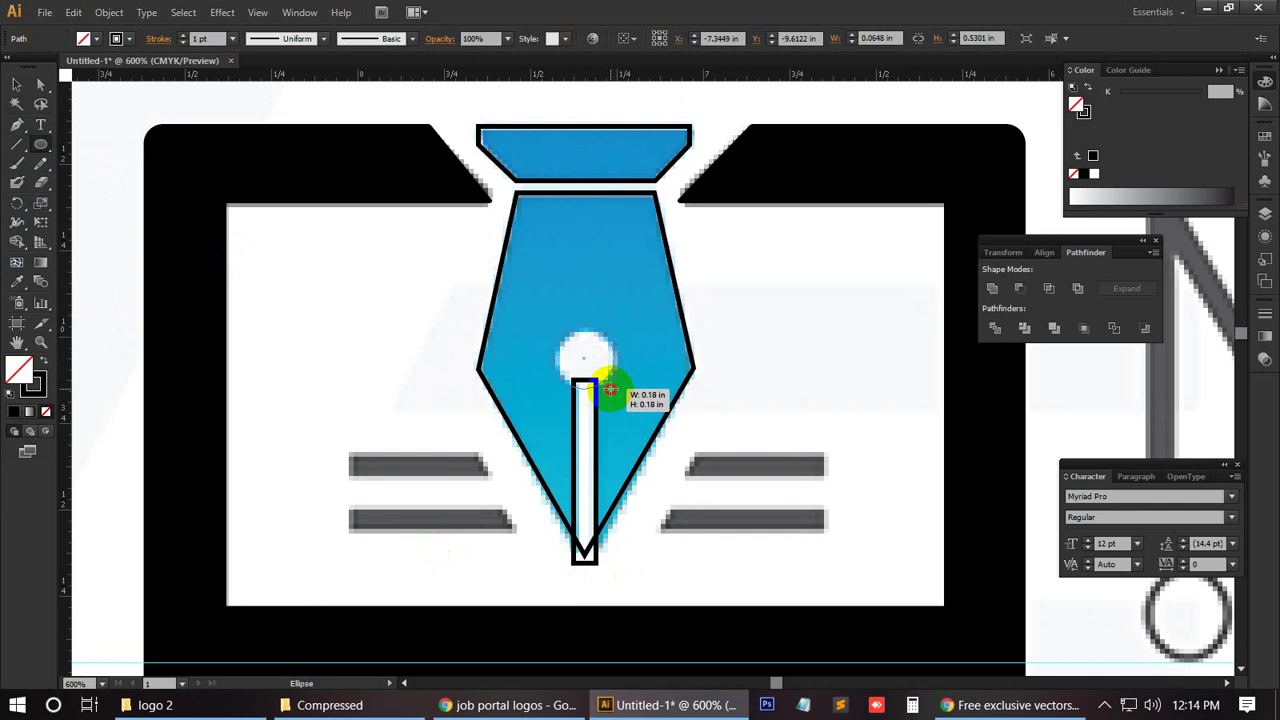
{"action": "left_click_drag", "start_coordinate": [615, 390], "coordinate": [615, 392]}
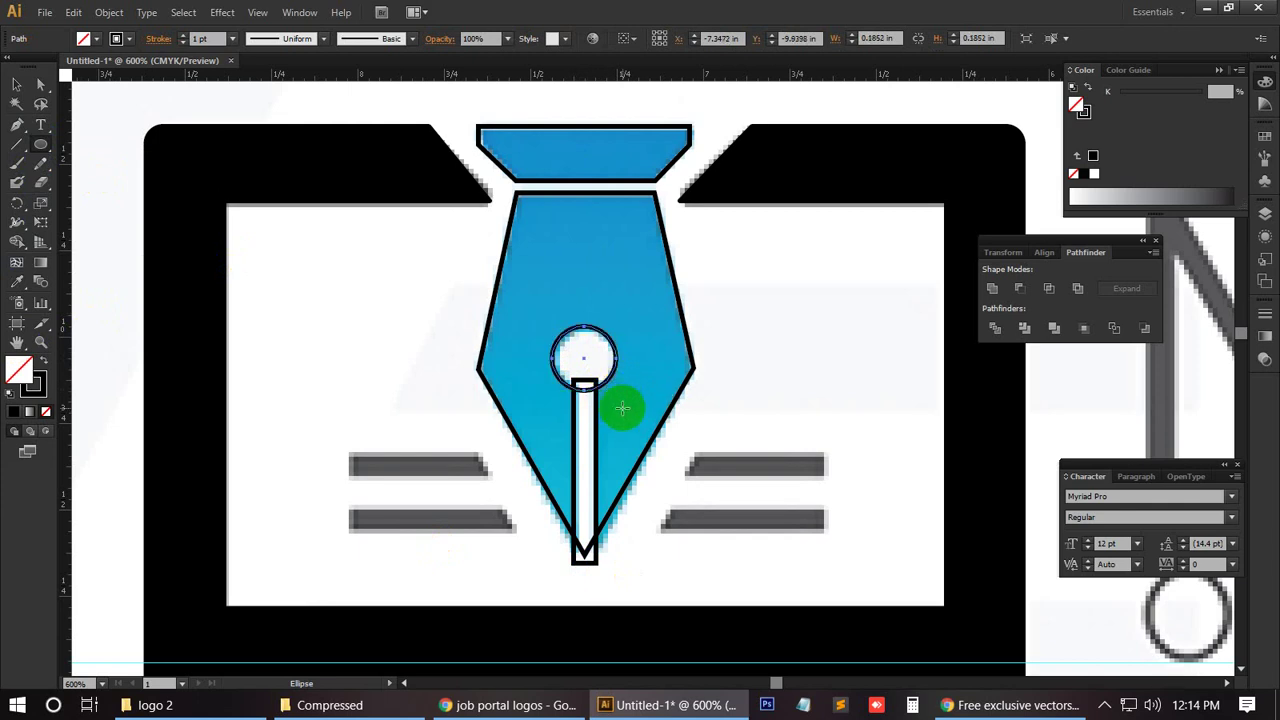
{"action": "left_click", "coordinate": [17, 84]}
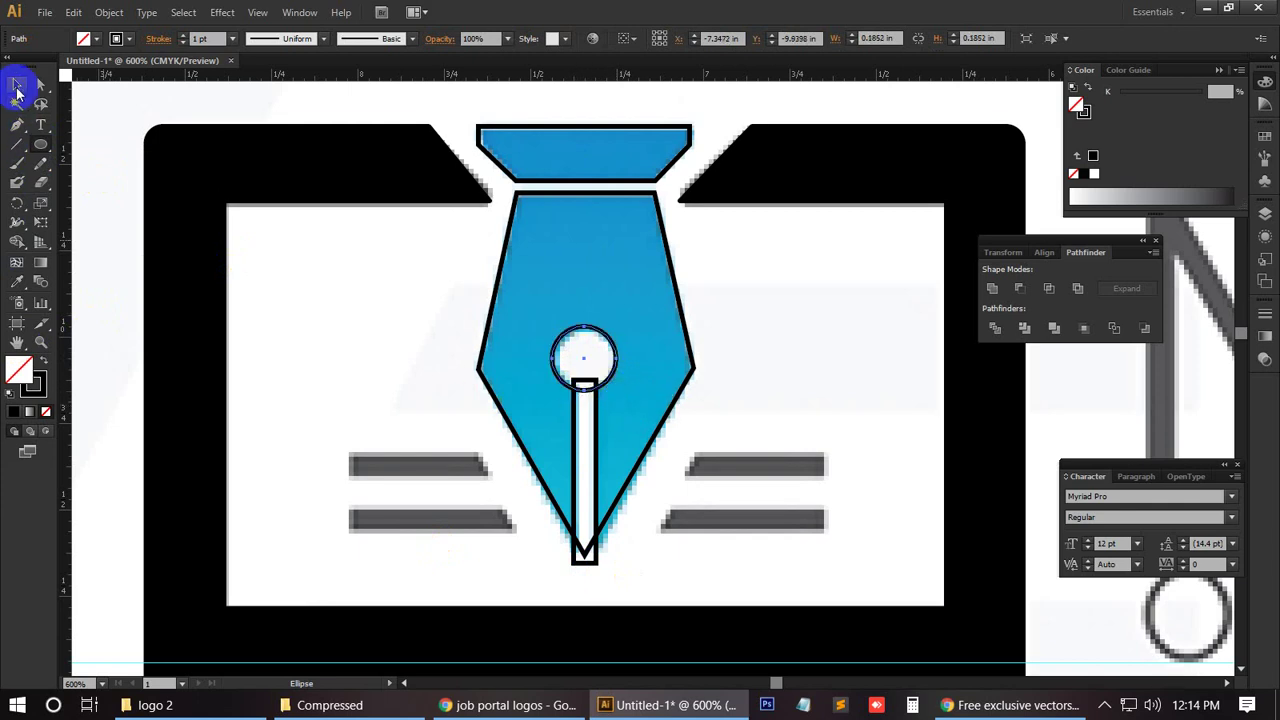
{"action": "left_click", "coordinate": [586, 443]}
{"action": "left_click", "coordinate": [612, 370], "text": "shift"}
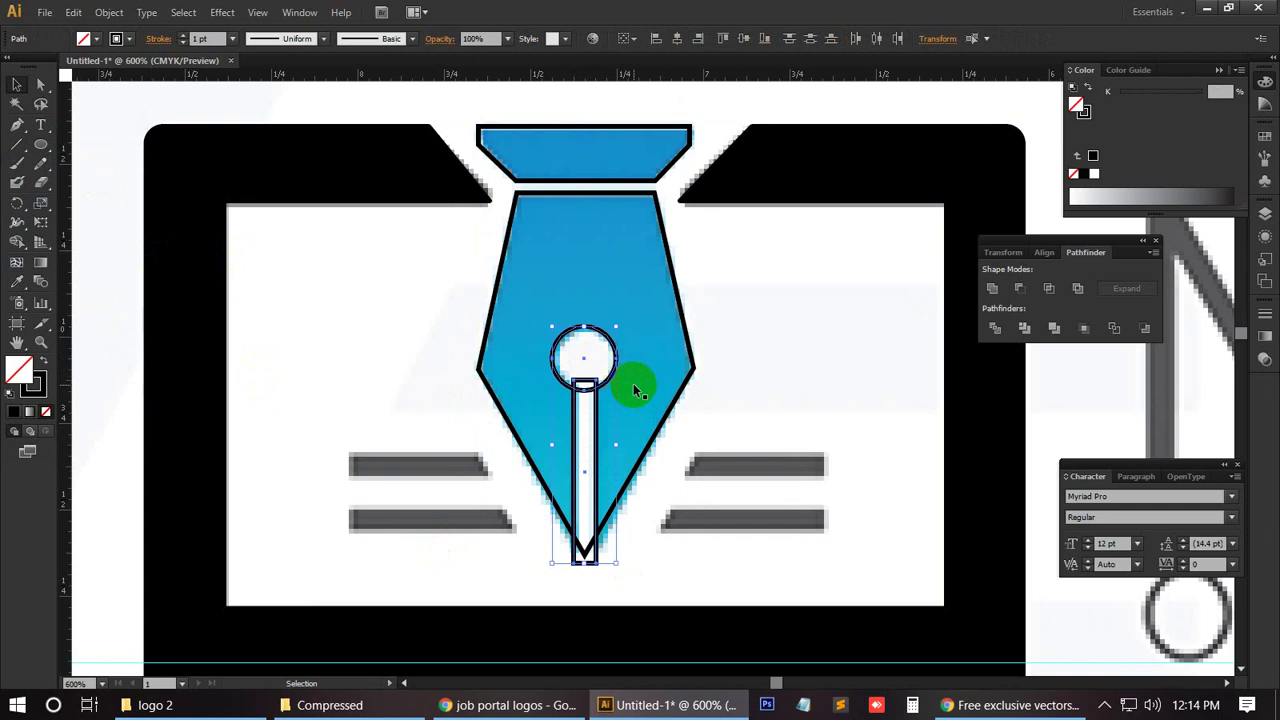
{"action": "left_click", "coordinate": [108, 265]}
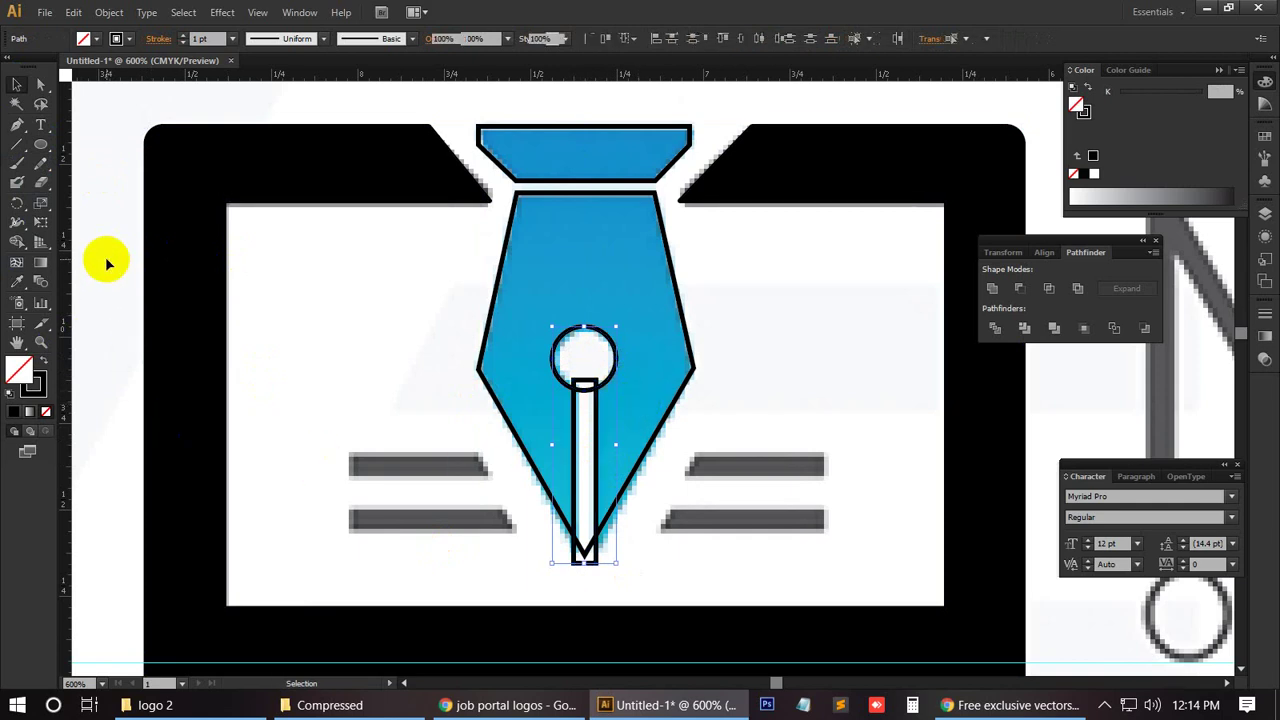
{"action": "left_click", "coordinate": [20, 245]}
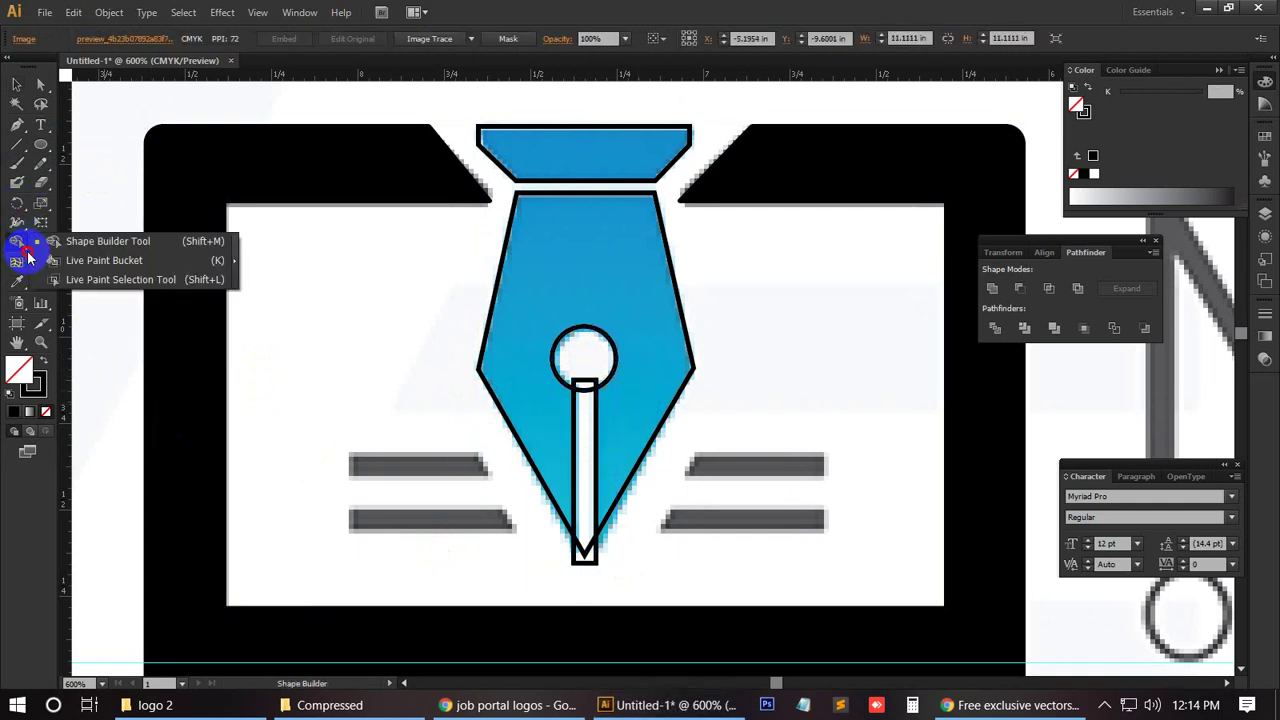
{"action": "left_click", "coordinate": [113, 242]}
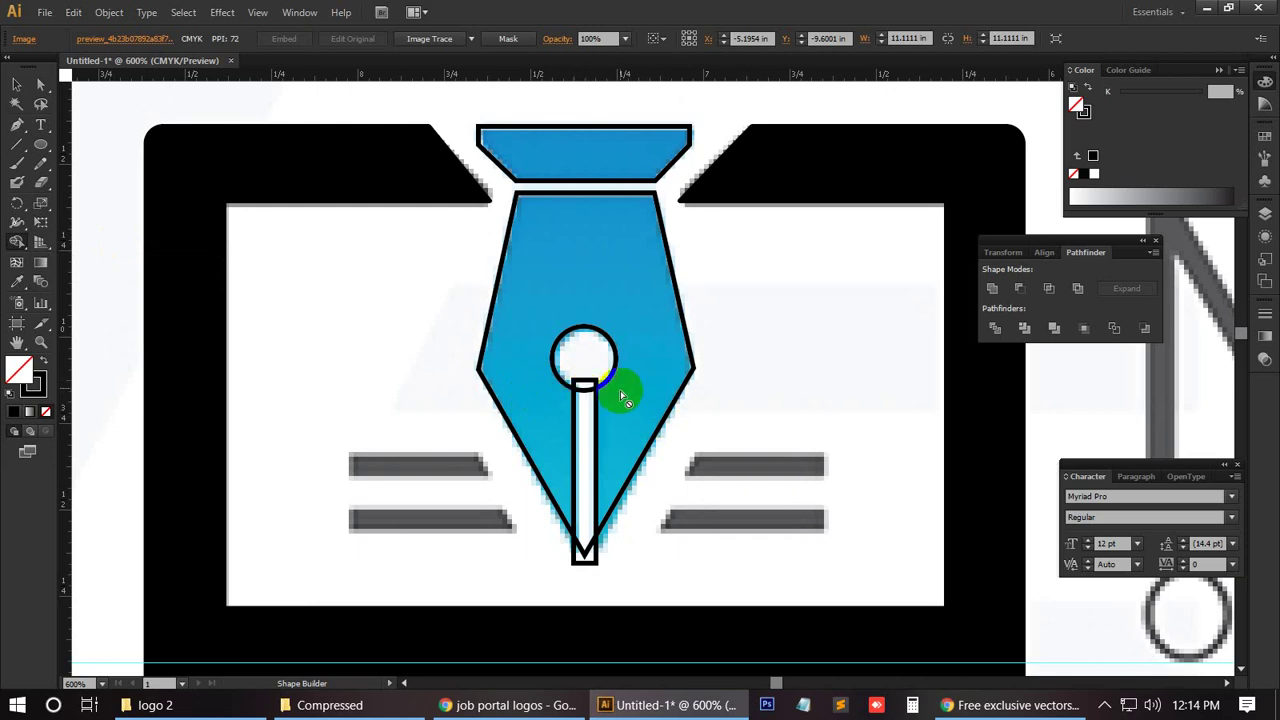
Step: Merge the nib's hole circle and slit rectangle into one keyhole shape with the Shape Builder tool, and deselect it
{"action": "left_click", "coordinate": [17, 84]}
{"action": "left_click", "coordinate": [598, 422]}
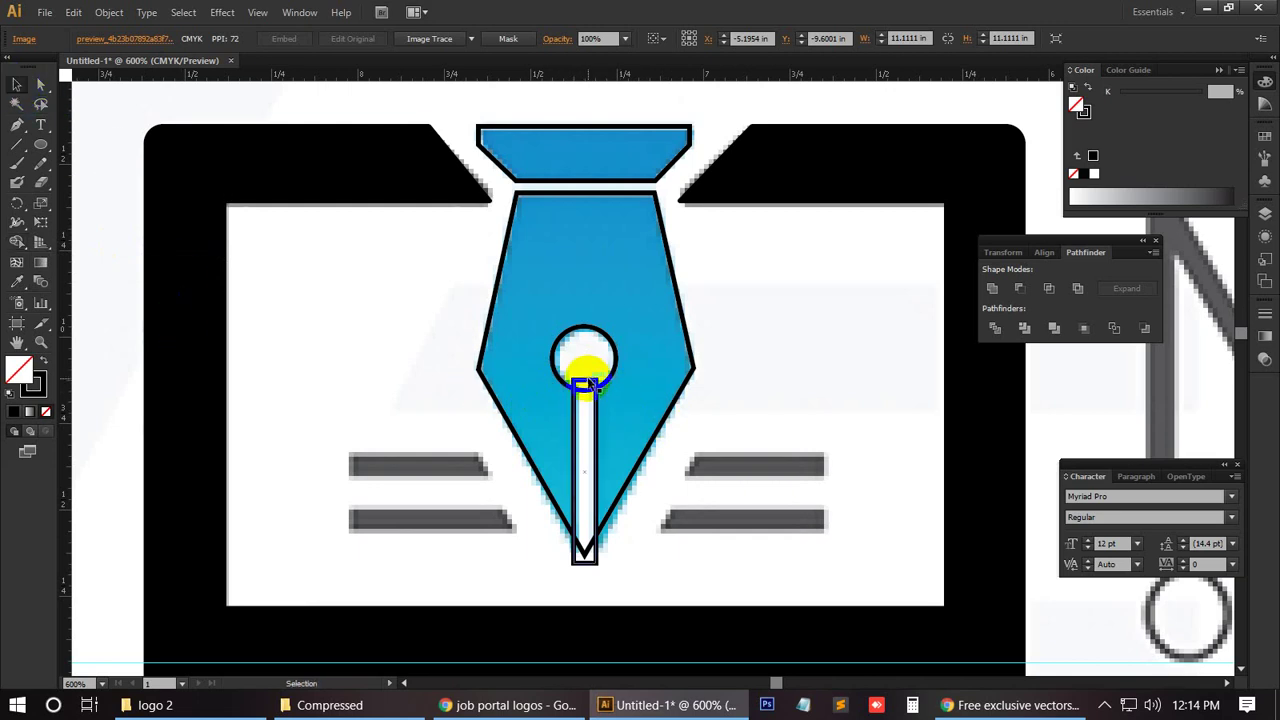
{"action": "left_click", "coordinate": [605, 386]}
{"action": "left_click", "coordinate": [614, 375], "text": "shift"}
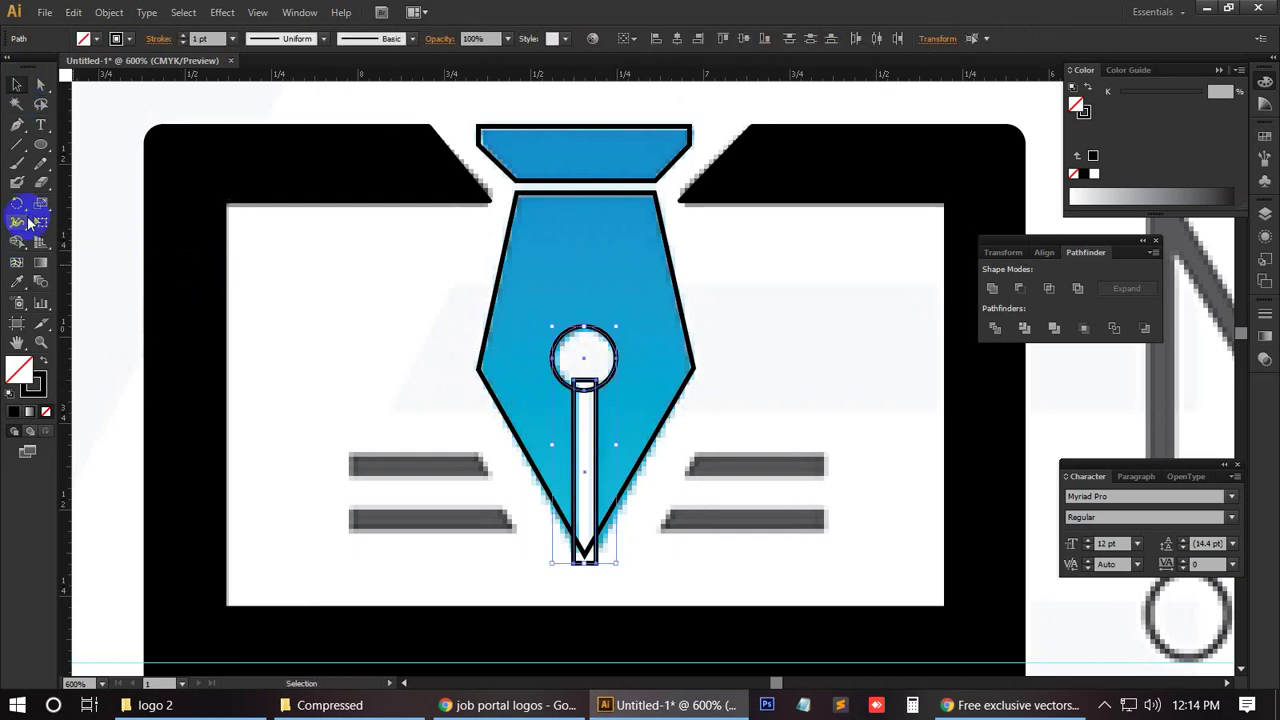
{"action": "left_click", "coordinate": [17, 242]}
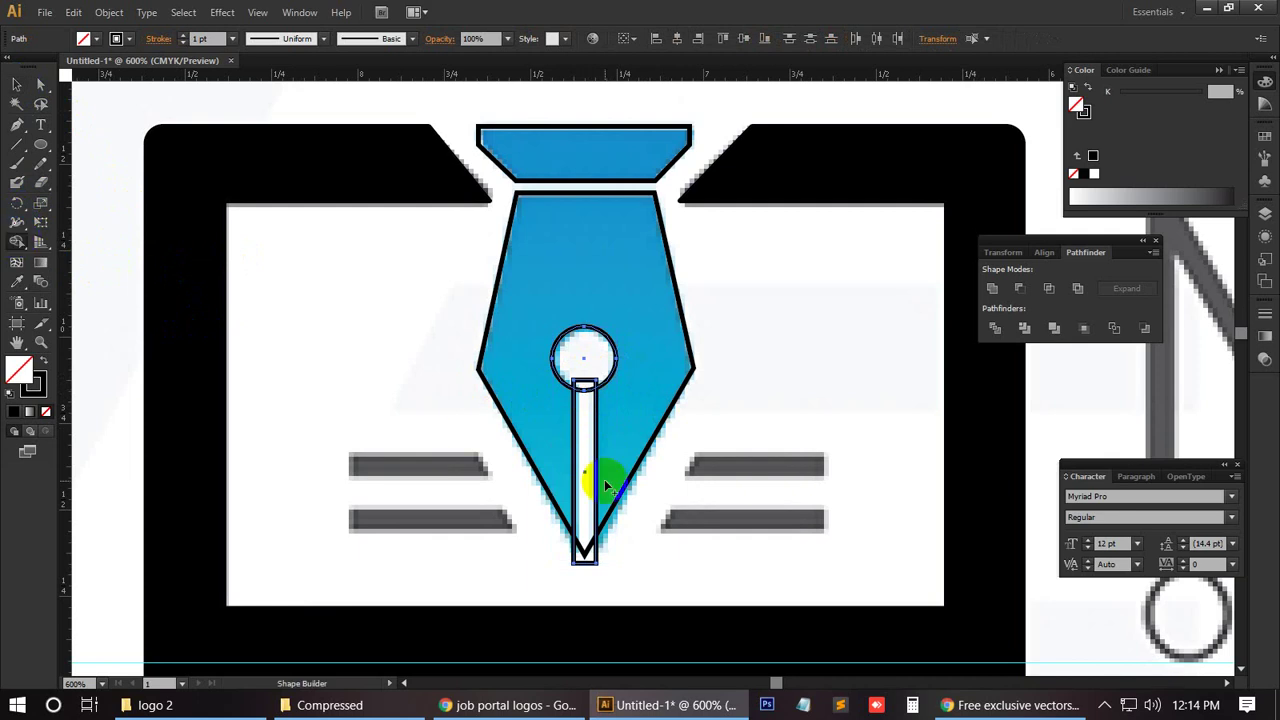
{"action": "left_click_drag", "start_coordinate": [584, 364], "coordinate": [586, 414]}
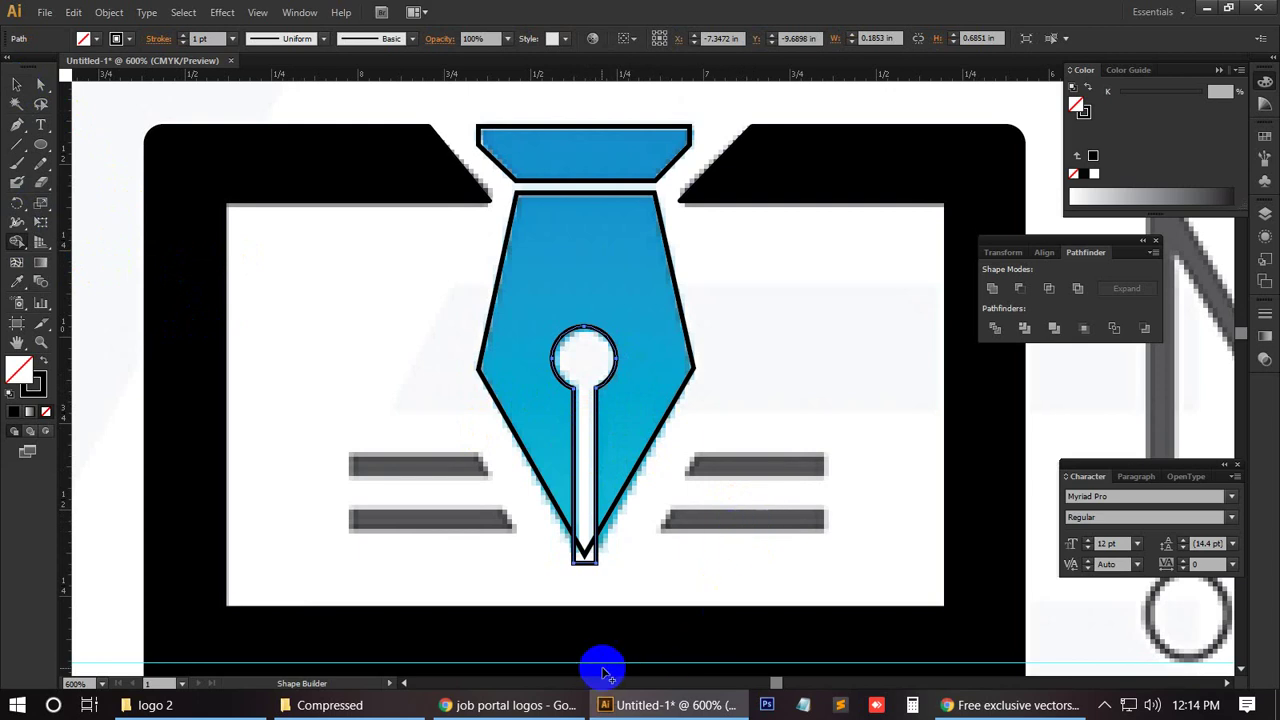
{"action": "mouse_move", "coordinate": [440, 505]}
{"action": "left_mouse_down"}
{"action": "mouse_move", "coordinate": [137, 357]}
{"action": "mouse_move", "coordinate": [153, 387]}
{"action": "mouse_move", "coordinate": [140, 350]}
{"action": "left_mouse_up"}
{"action": "left_click", "coordinate": [16, 85]}
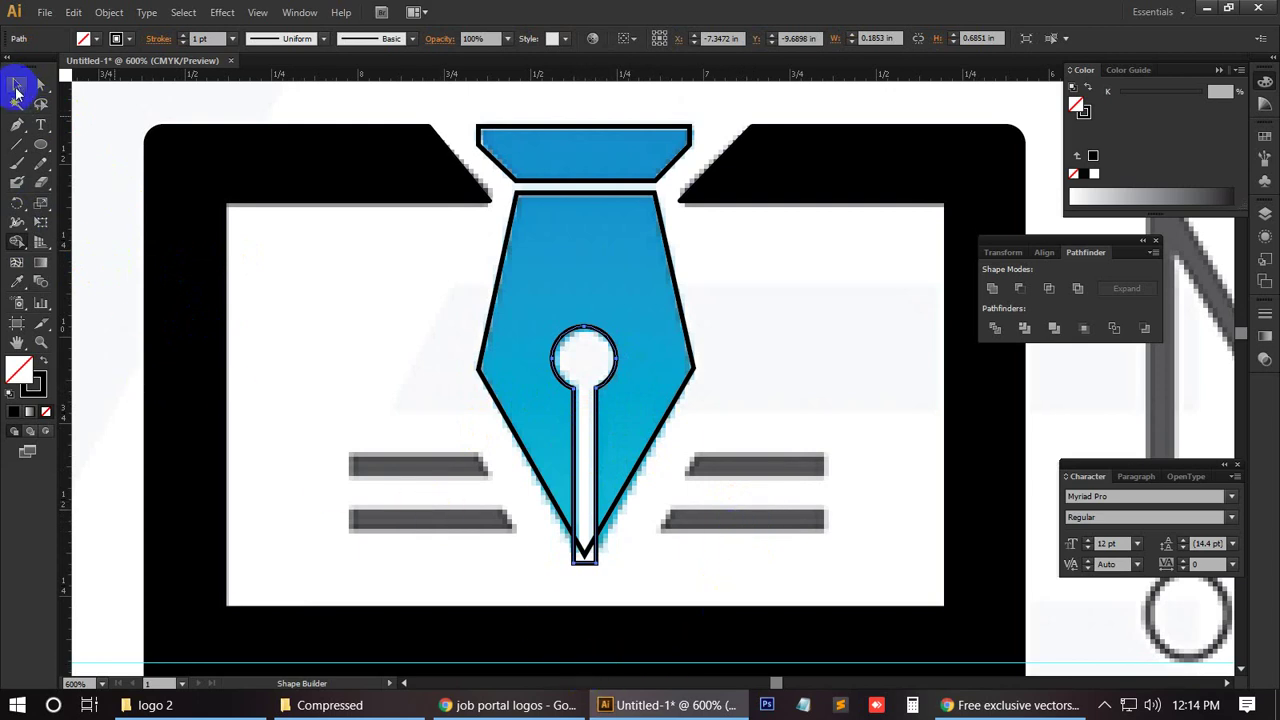
{"action": "left_click", "coordinate": [129, 339]}
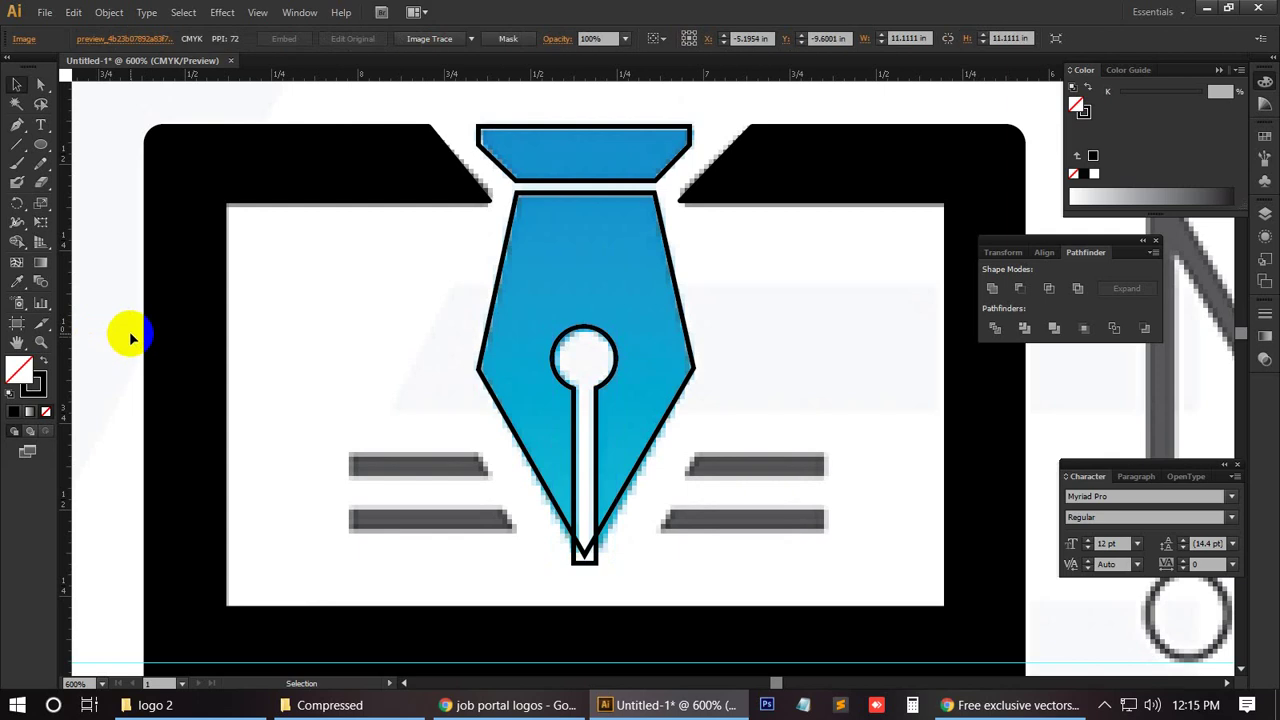
Step: Swap the keyhole shape's fill and stroke so it has a solid black fill and no outline
{"action": "left_click", "coordinate": [612, 362]}
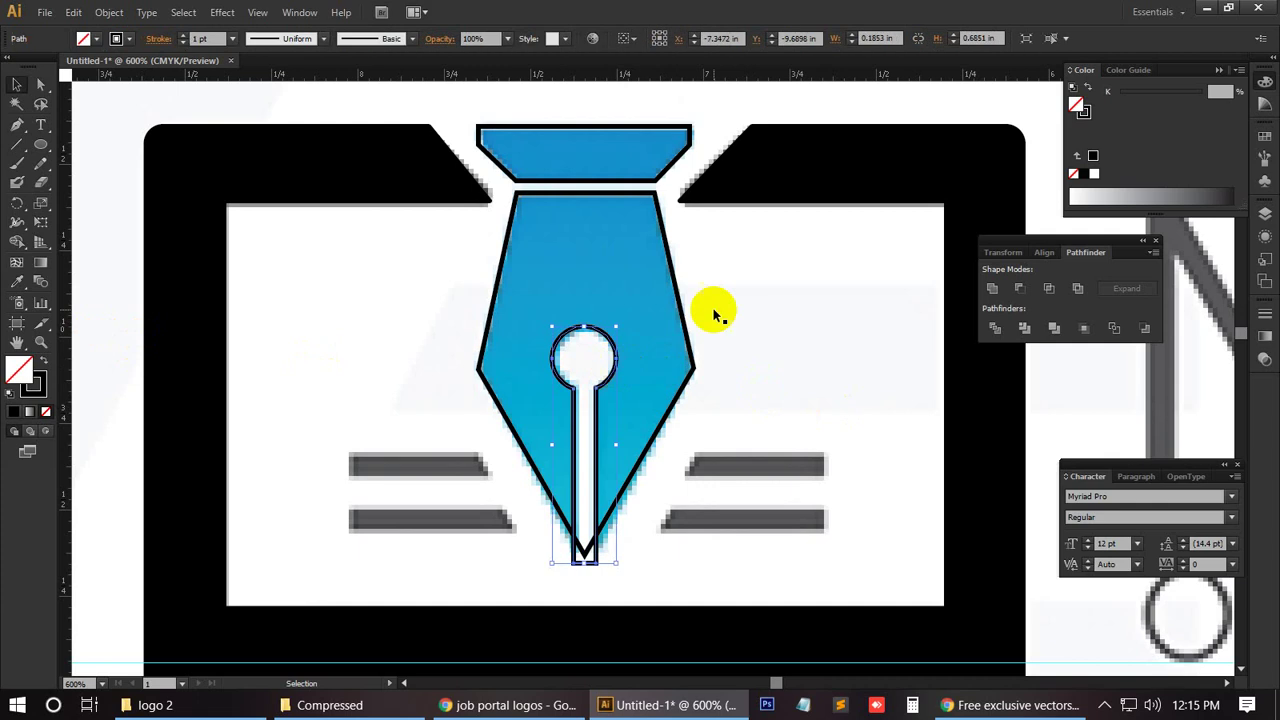
{"action": "left_click", "coordinate": [1088, 88]}
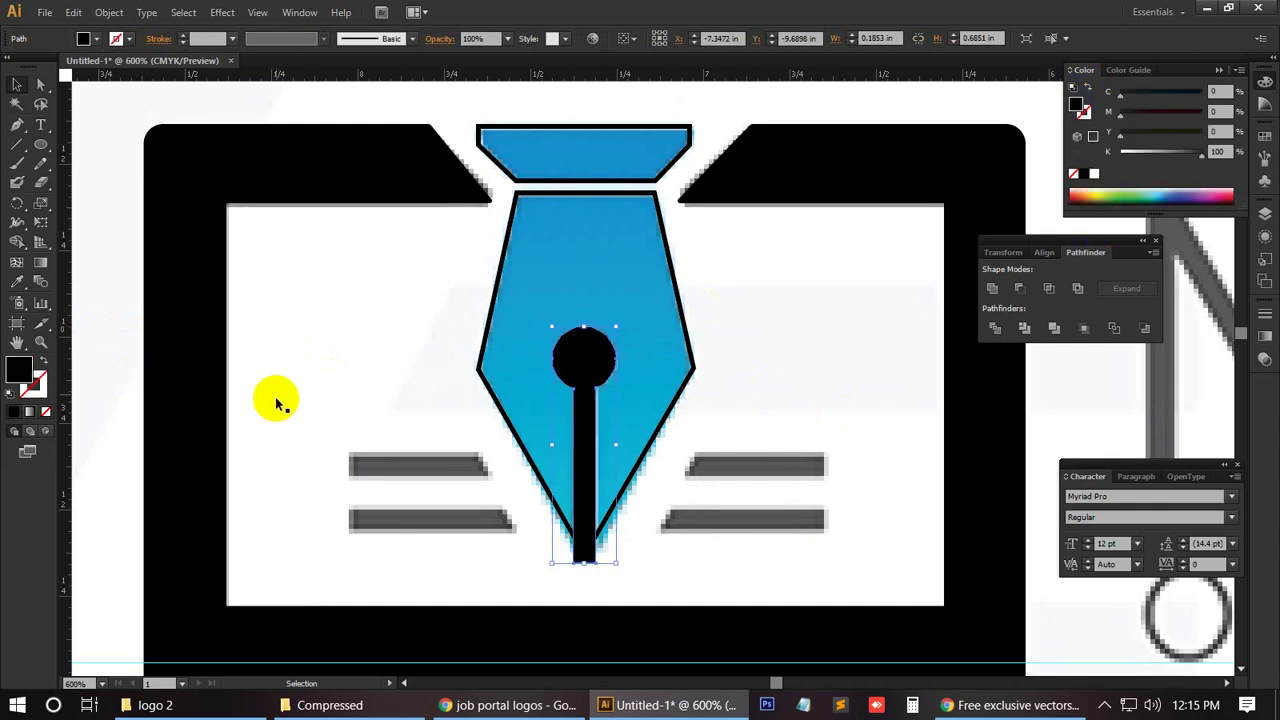
{"action": "left_click", "coordinate": [352, 337]}
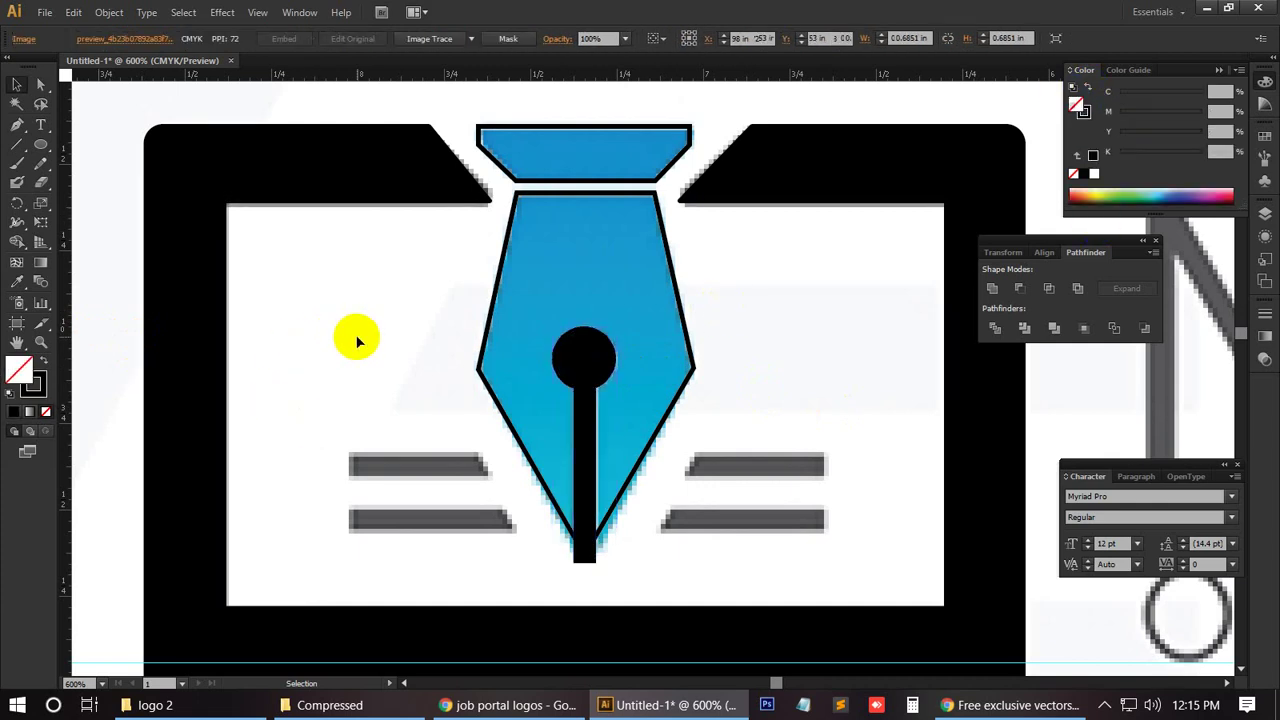
Step: Fill the nib body outline with the blue sampled from the reference image inside the collar
{"action": "left_click", "coordinate": [692, 380]}
{"action": "left_click", "coordinate": [17, 281]}
{"action": "left_click", "coordinate": [604, 150]}
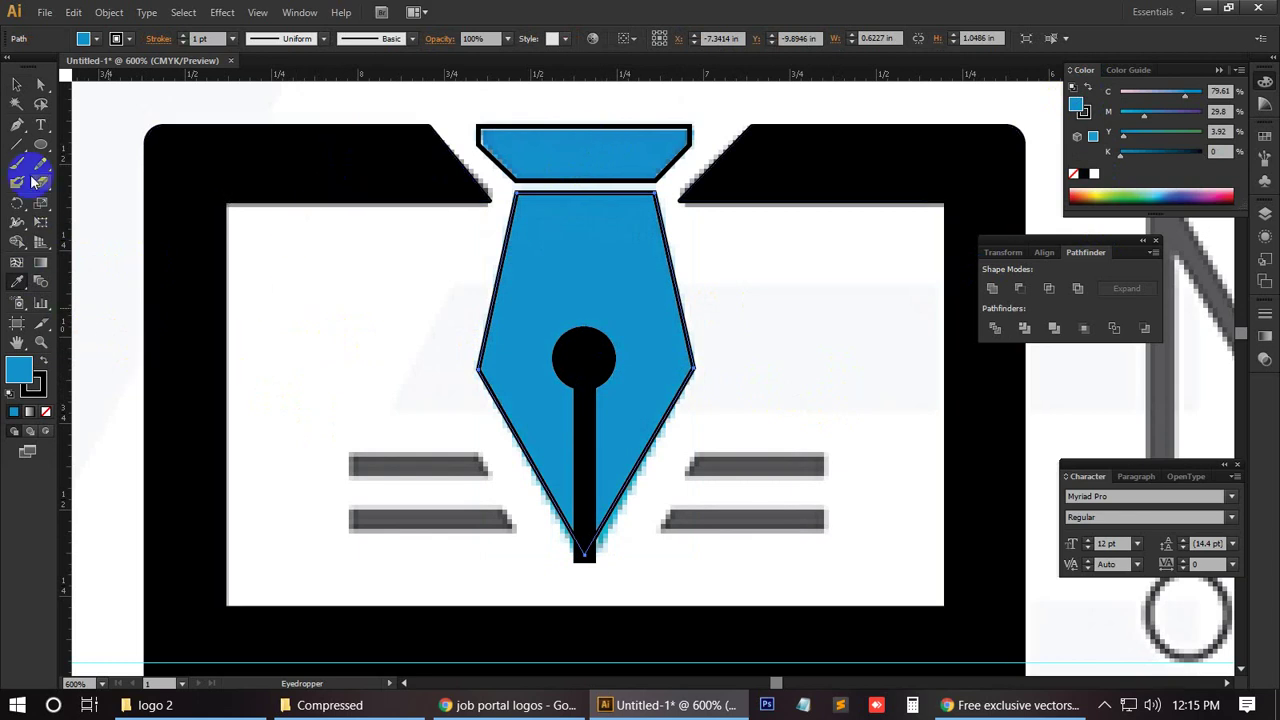
{"action": "left_click", "coordinate": [16, 84]}
{"action": "left_click", "coordinate": [591, 298]}
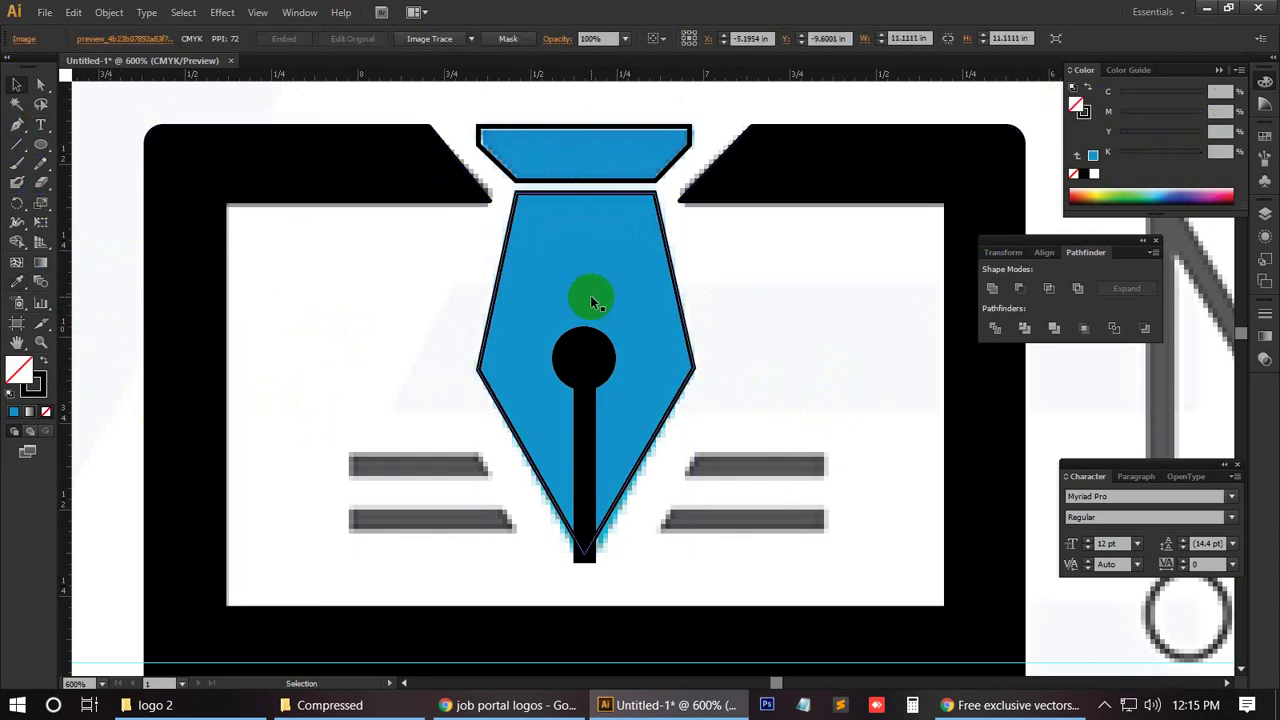
Step: Remove the black stroke from the blue nib body and deselect it
{"action": "left_click", "coordinate": [498, 287]}
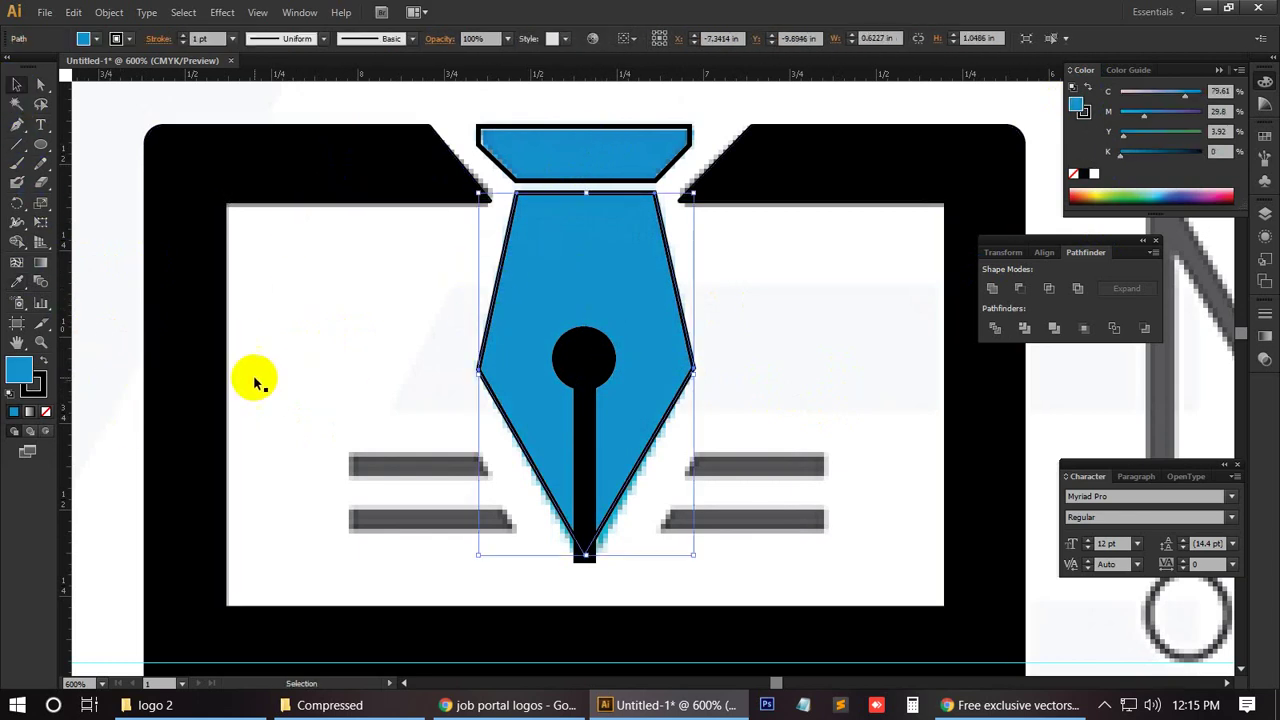
{"action": "left_click", "coordinate": [37, 388]}
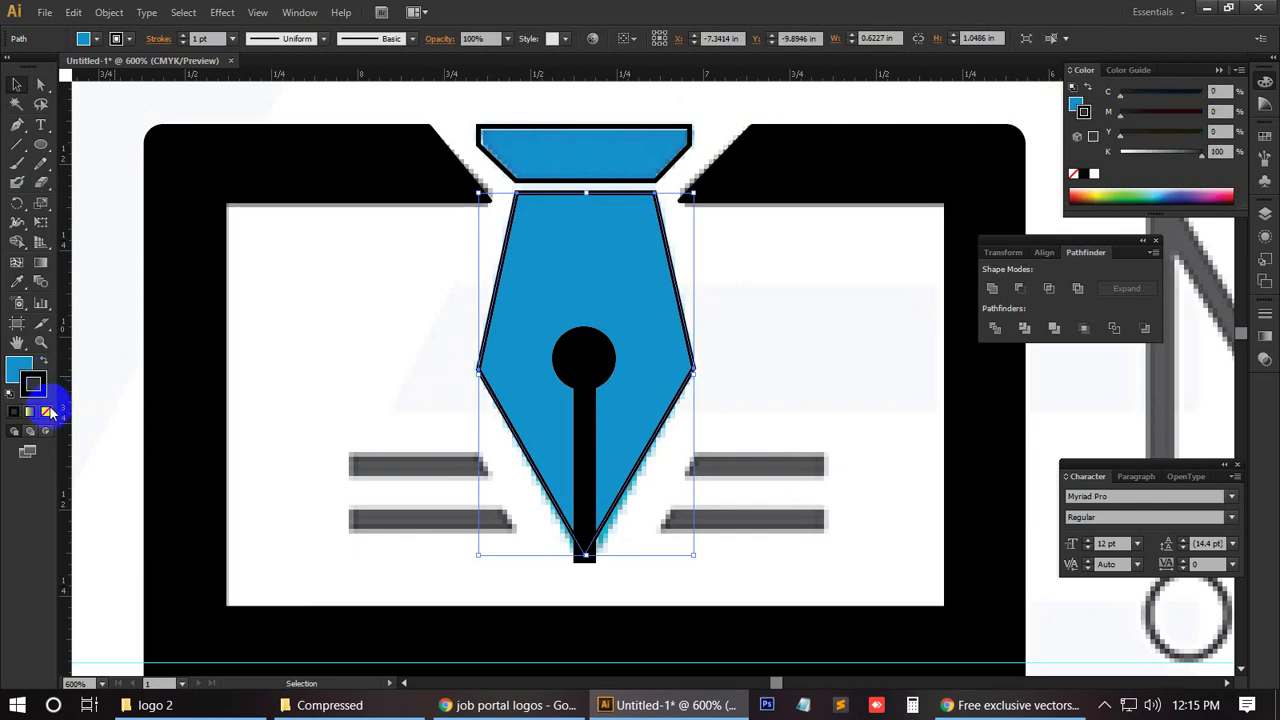
{"action": "left_click", "coordinate": [47, 411]}
{"action": "left_click", "coordinate": [112, 408]}
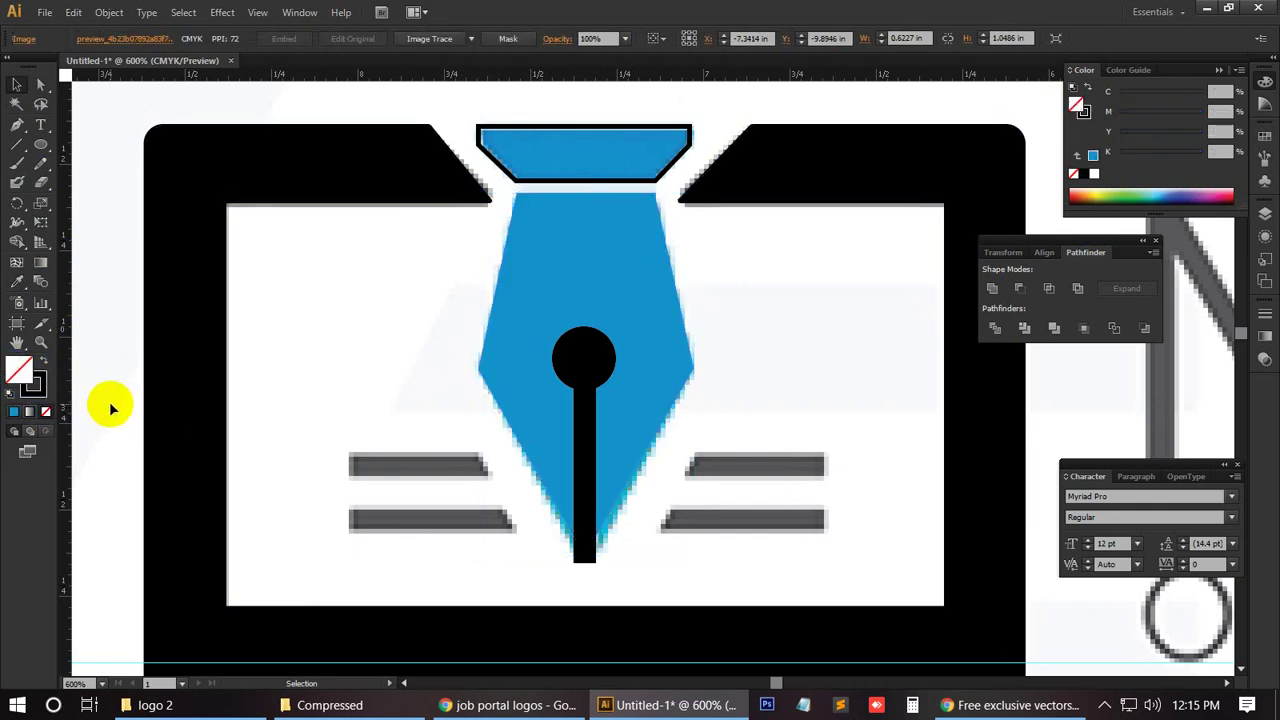
{"action": "left_click", "coordinate": [640, 360]}
{"action": "left_click", "coordinate": [563, 287]}
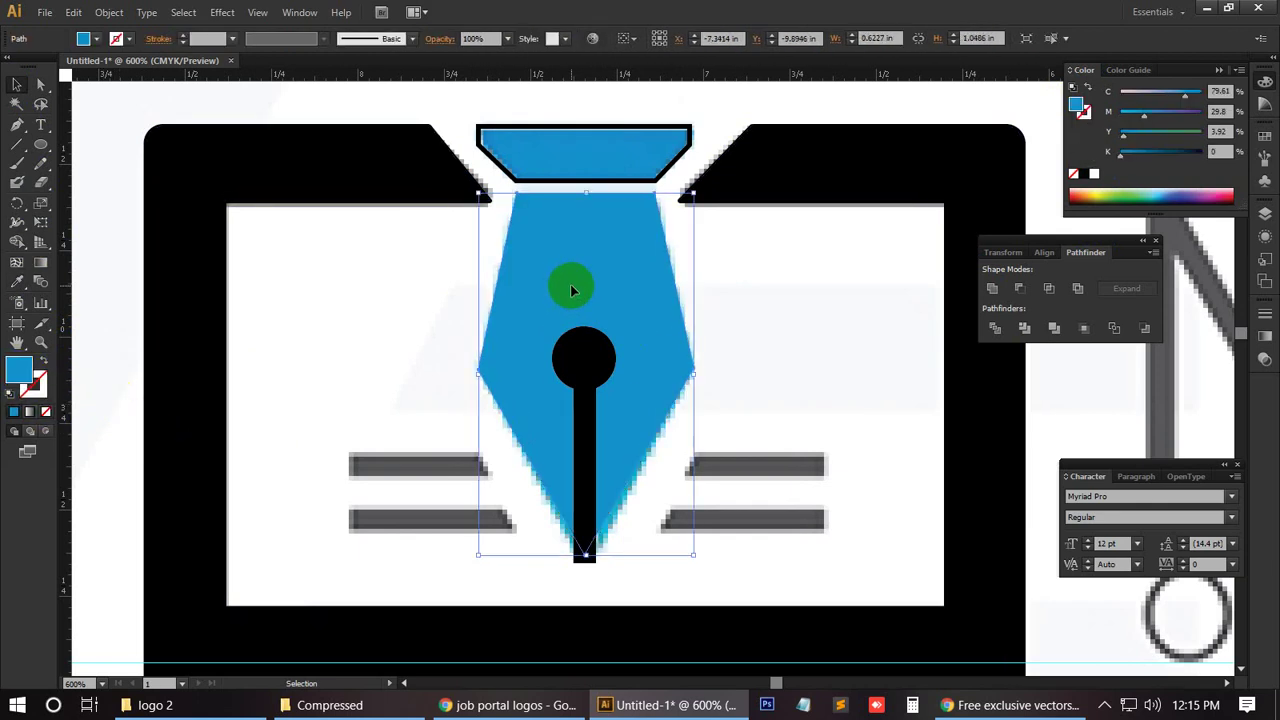
{"action": "left_click", "coordinate": [128, 266]}
{"action": "left_click", "coordinate": [594, 249]}
{"action": "left_click", "coordinate": [614, 357]}
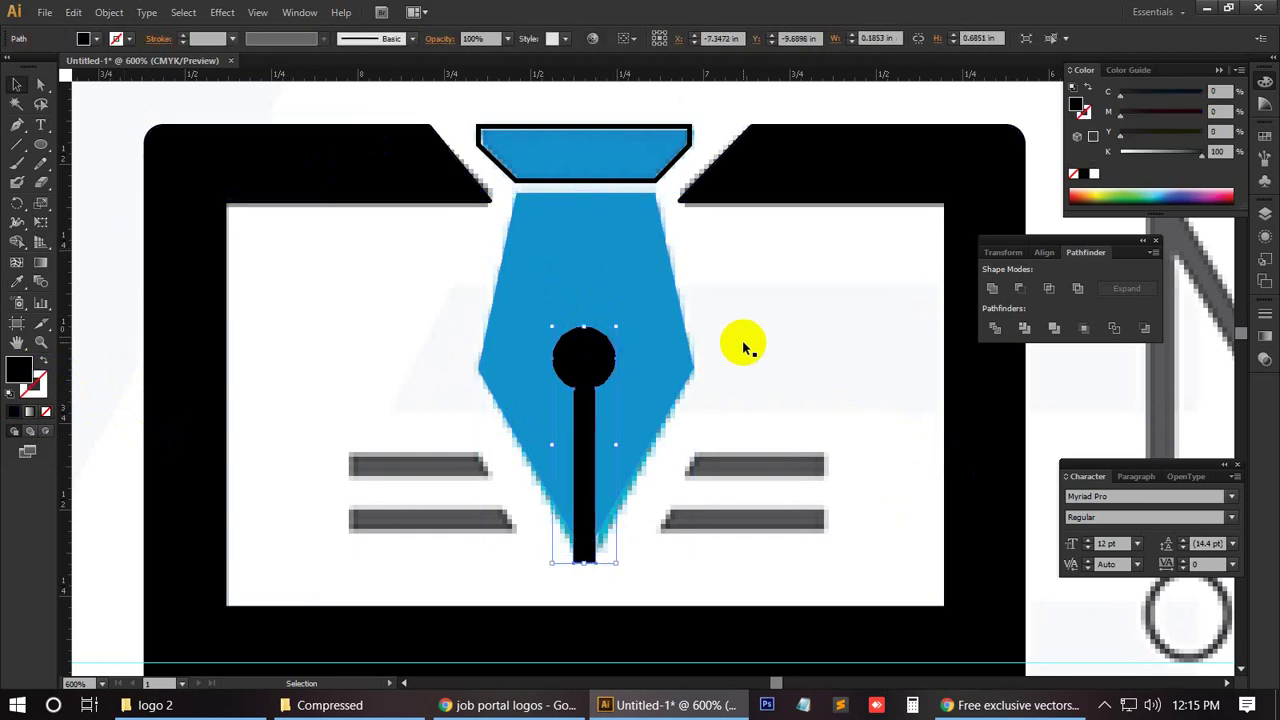
{"action": "left_click", "coordinate": [586, 357]}
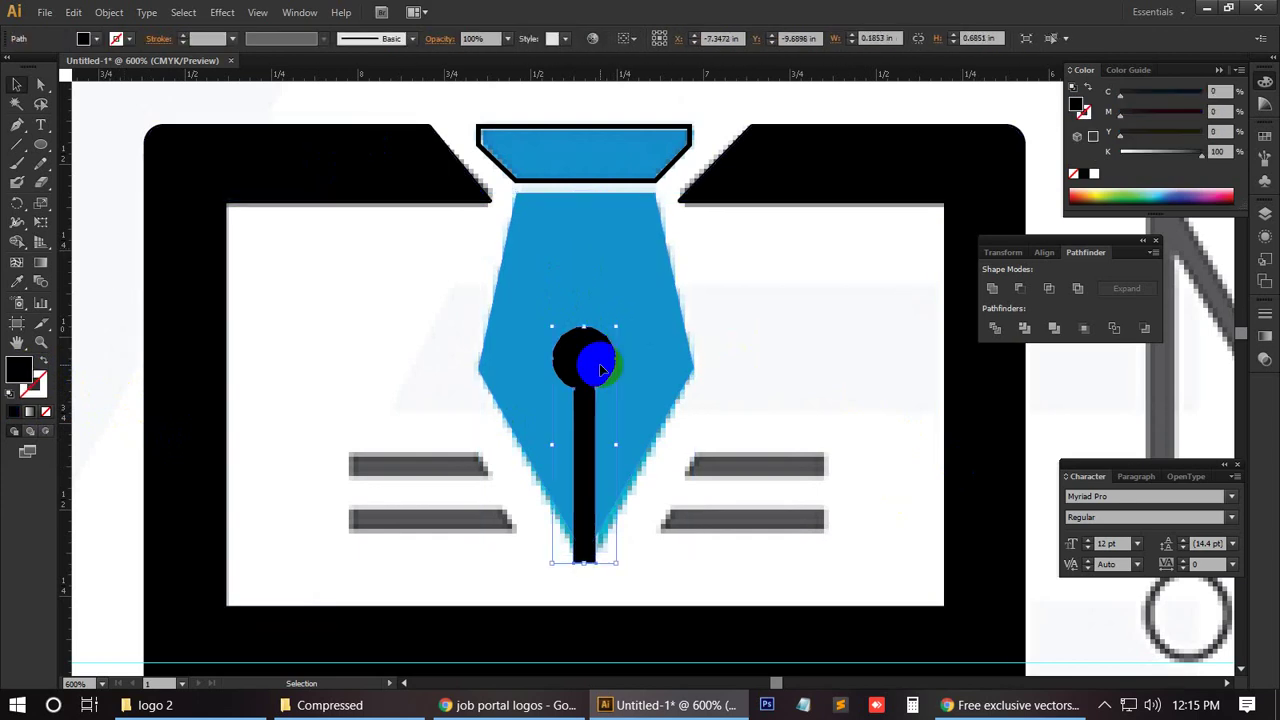
{"action": "left_click", "coordinate": [1060, 396]}
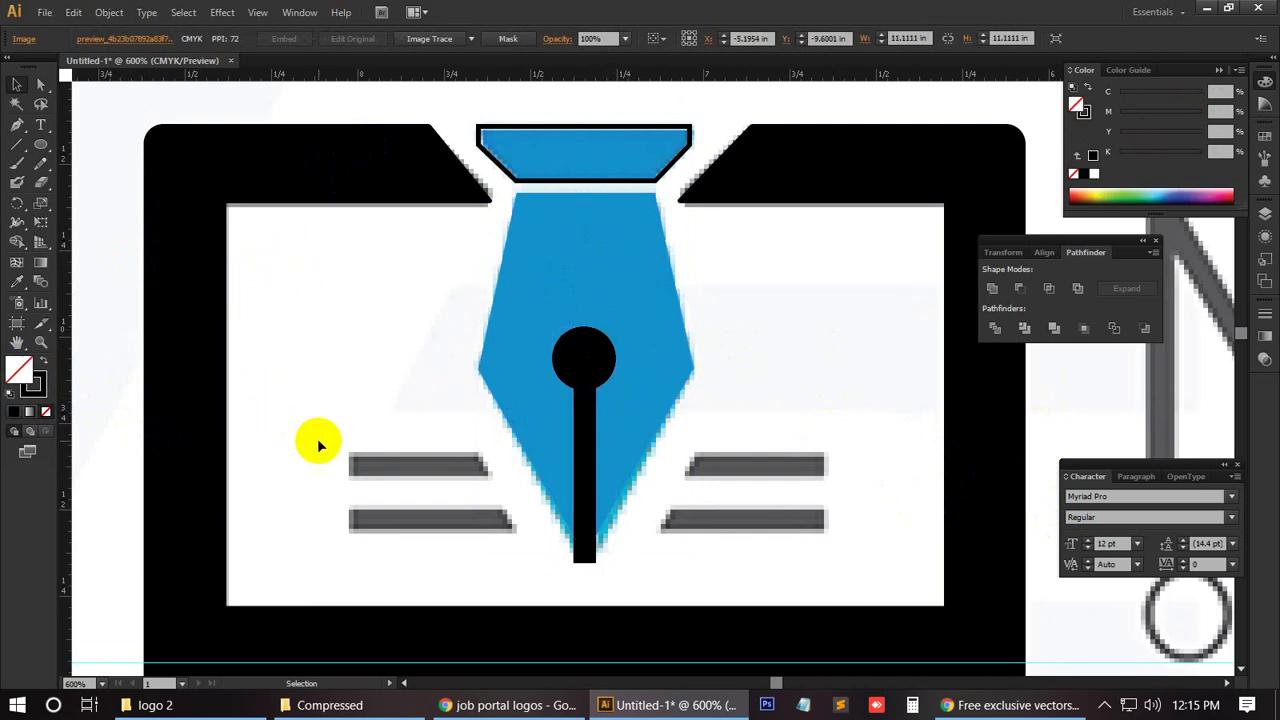
{"action": "left_click", "coordinate": [504, 400]}
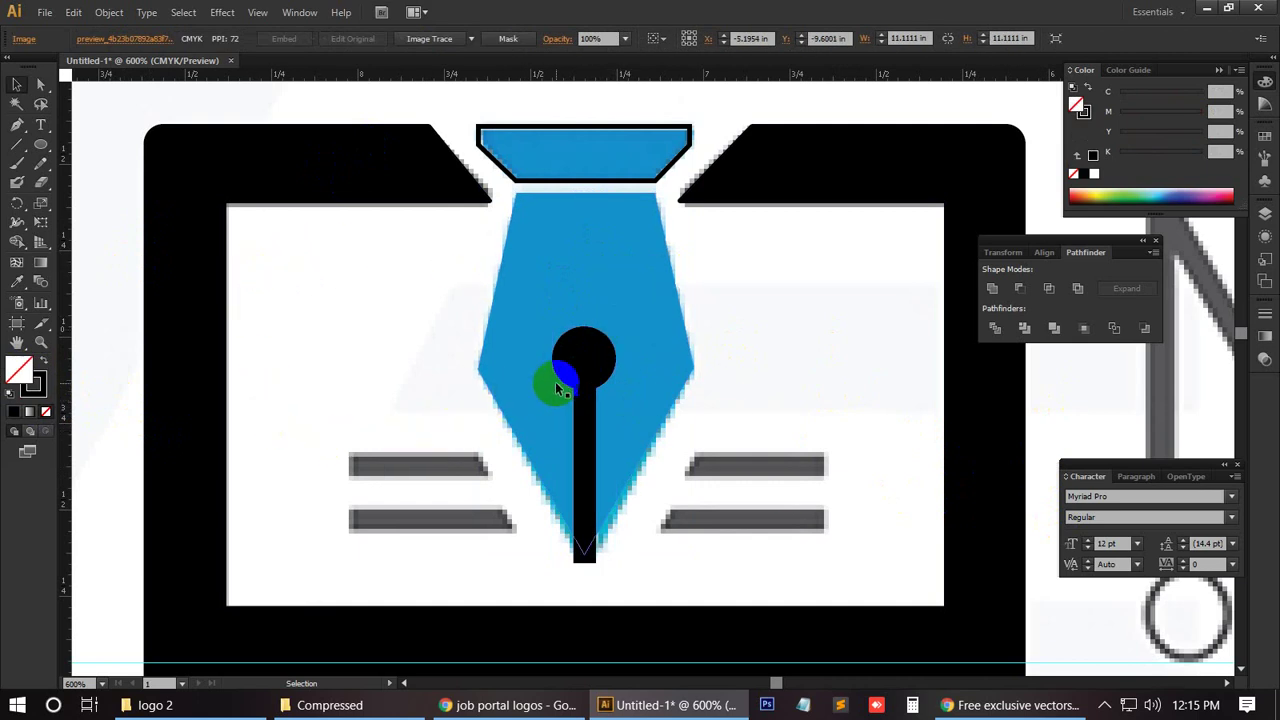
Step: Divide the nib body with the keyhole shape using Pathfinder, and ungroup the resulting pieces
{"action": "left_click", "coordinate": [590, 362]}
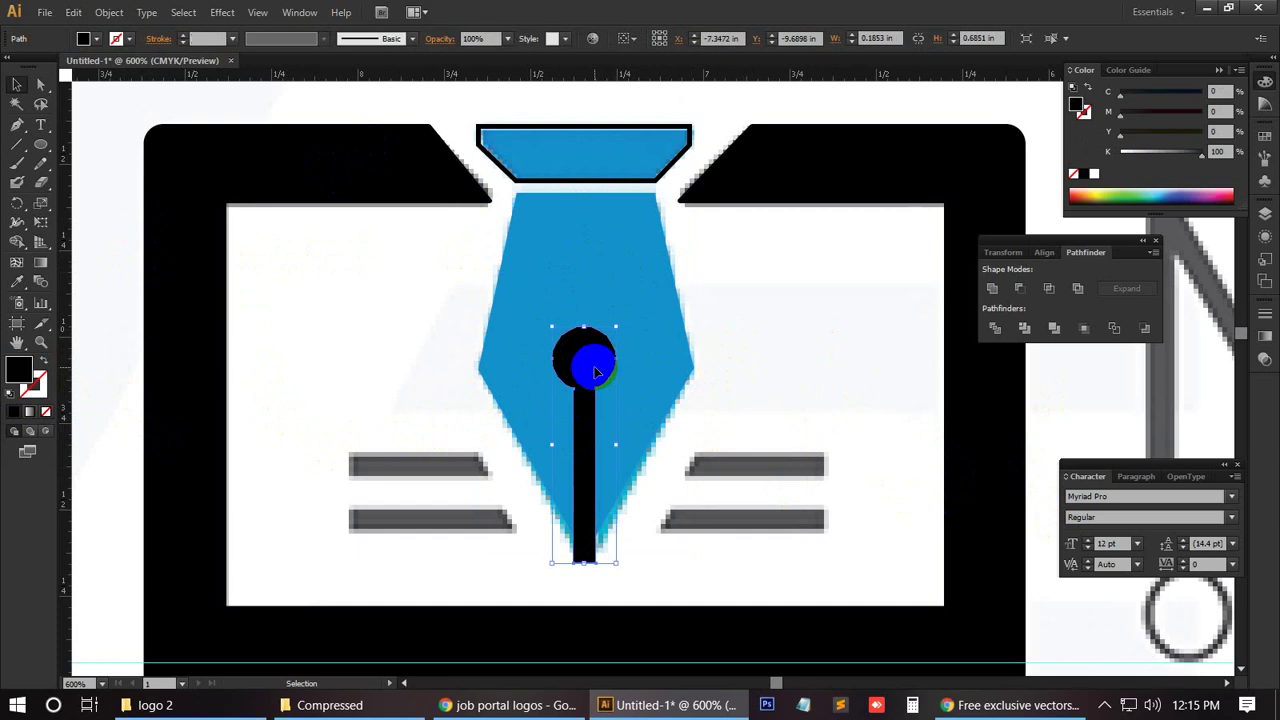
{"action": "left_click", "coordinate": [654, 288]}
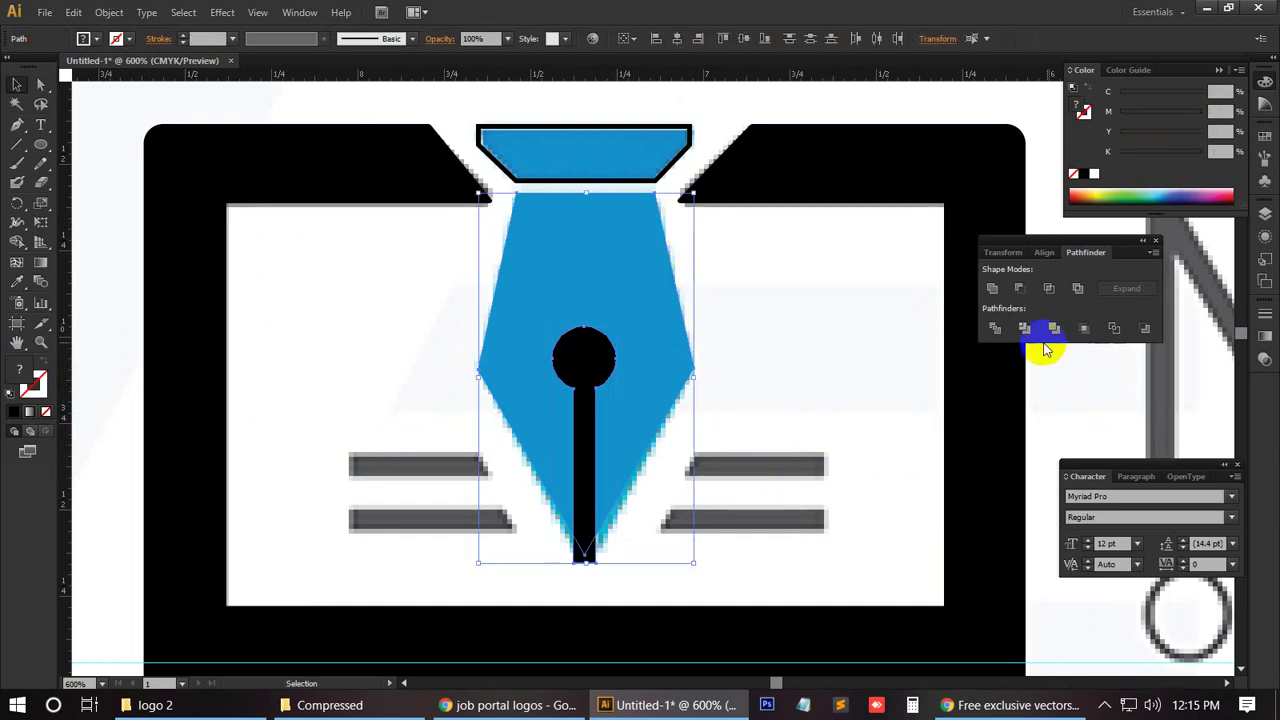
{"action": "left_click", "coordinate": [995, 329]}
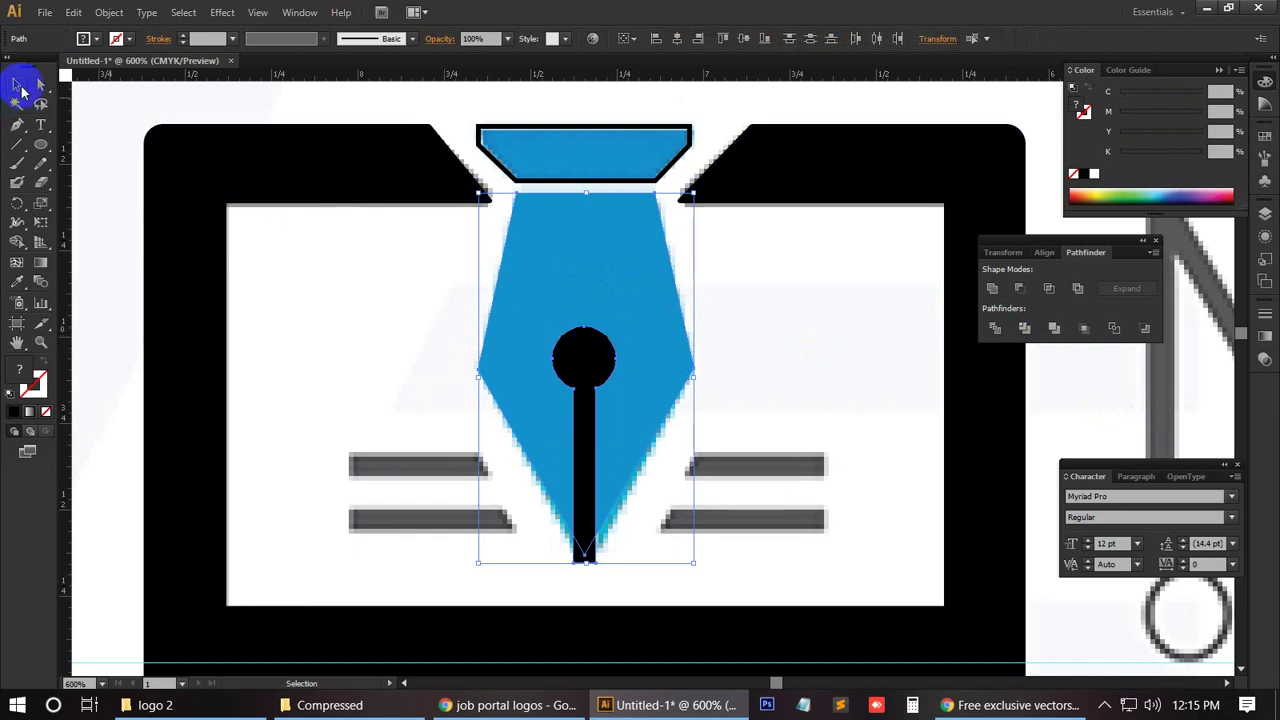
{"action": "left_click", "coordinate": [996, 329]}
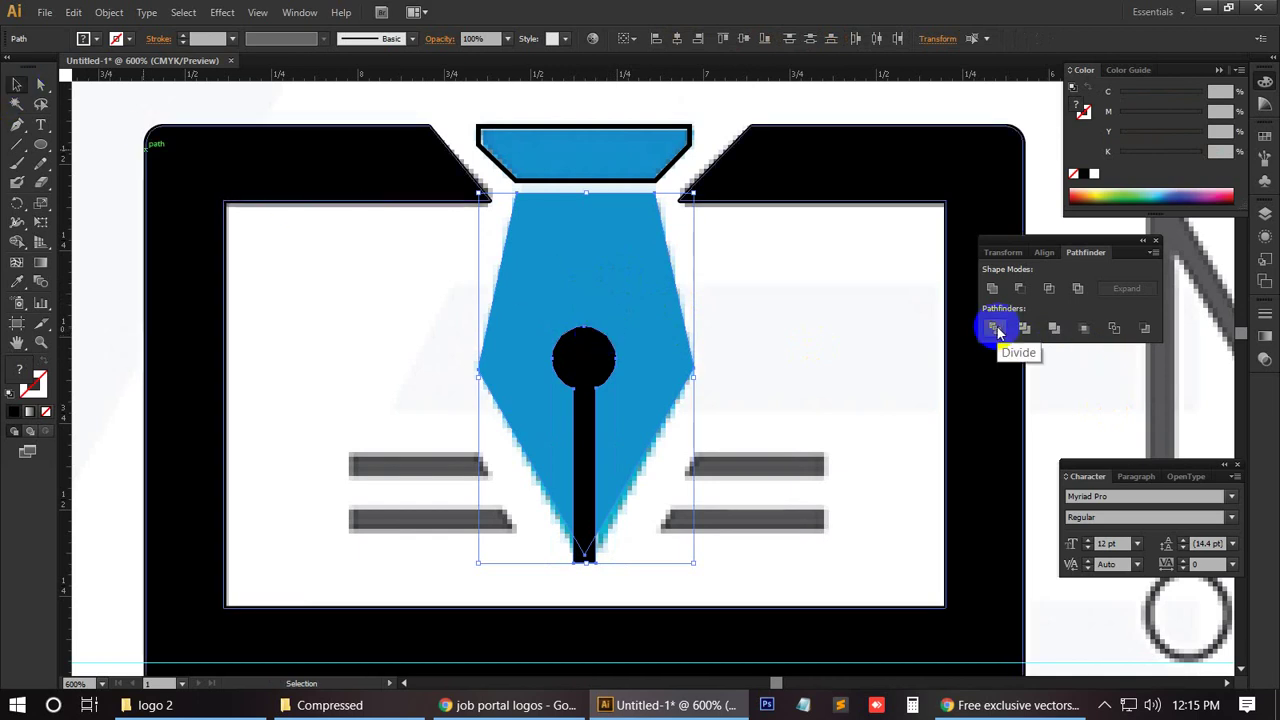
{"action": "left_click", "coordinate": [586, 357]}
{"action": "right_click", "coordinate": [585, 362]}
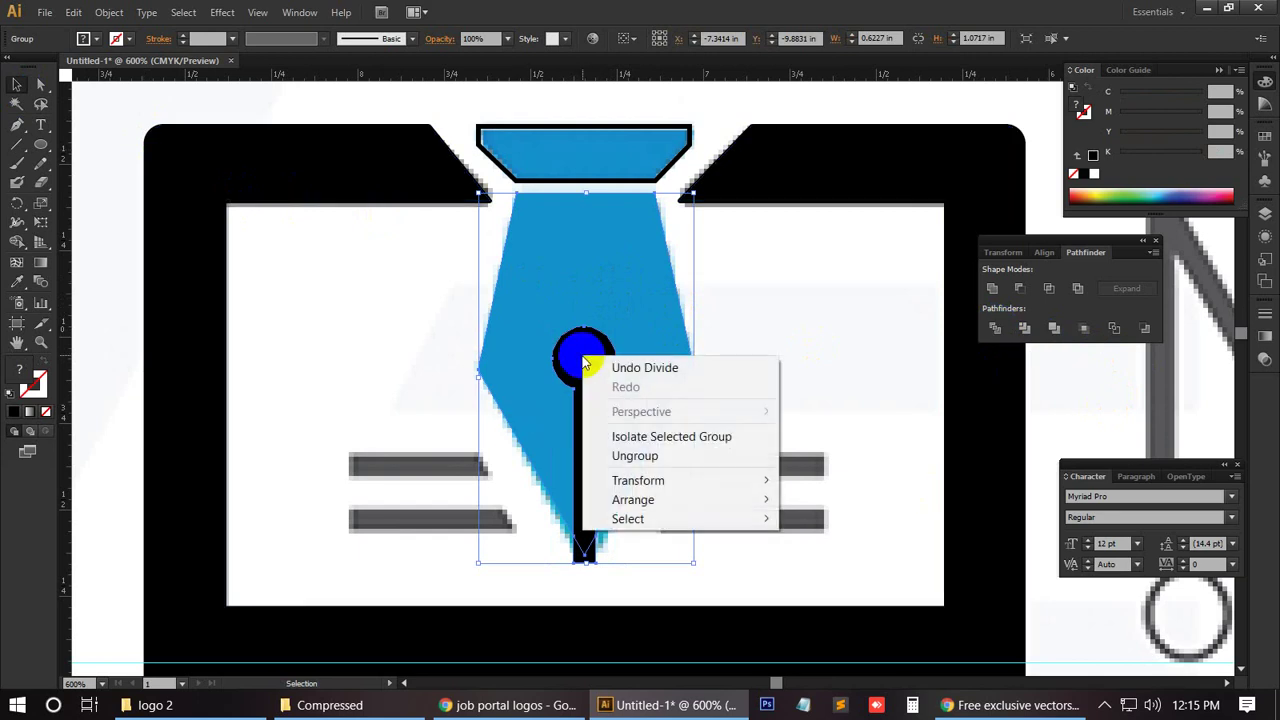
{"action": "left_click", "coordinate": [648, 455]}
{"action": "left_click", "coordinate": [834, 371]}
Step: Delete the black keyhole piece from the nib body and the leftover black fragments below the tip
{"action": "left_click", "coordinate": [590, 360]}
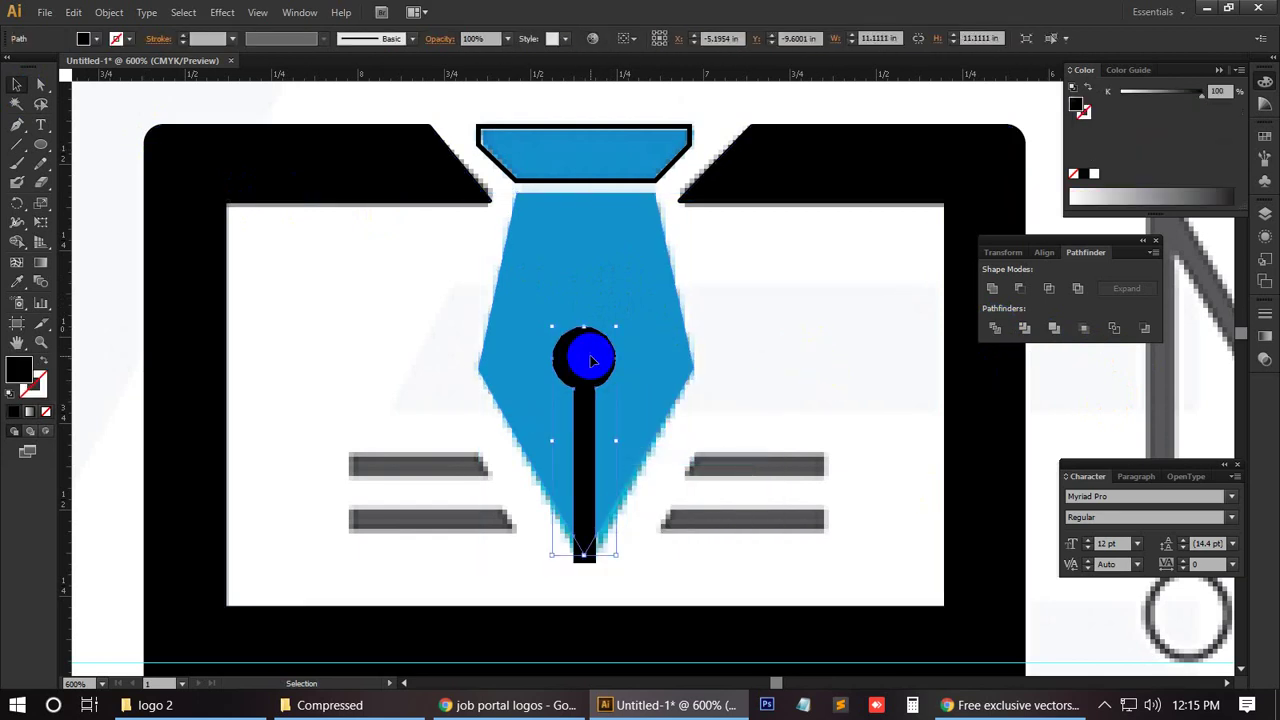
{"action": "key", "text": "Delete"}
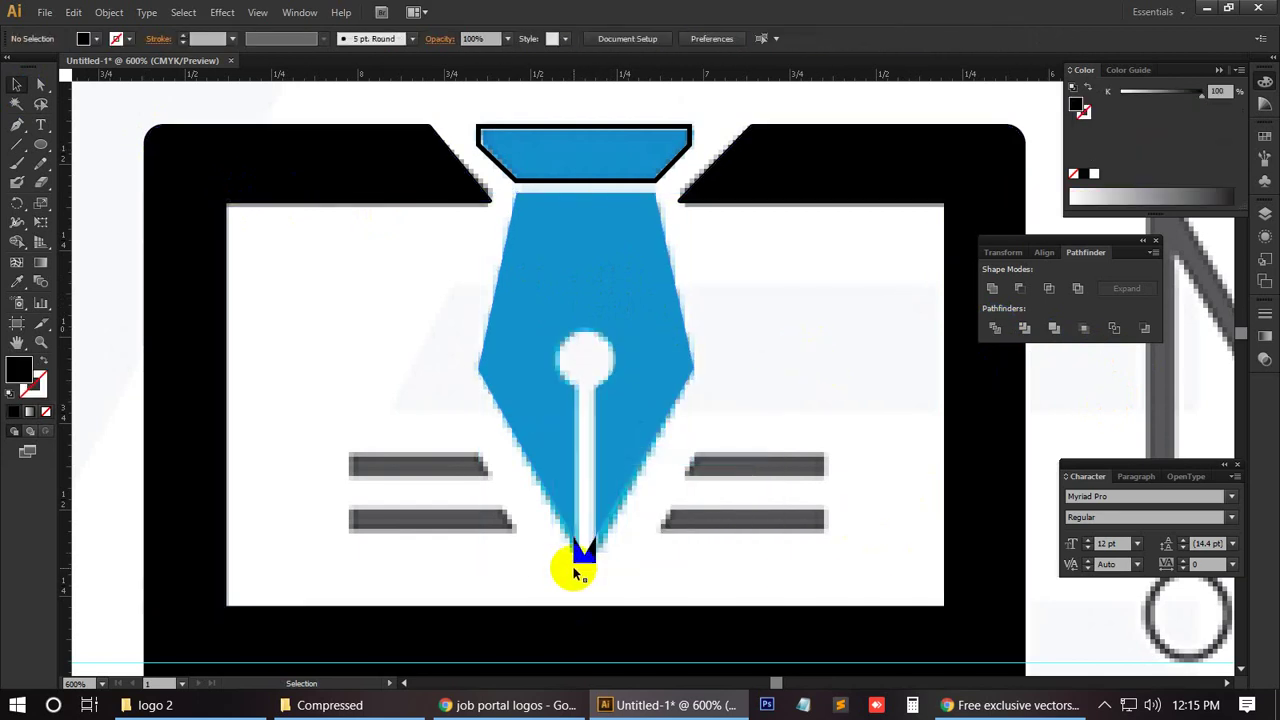
{"action": "left_click", "coordinate": [582, 550]}
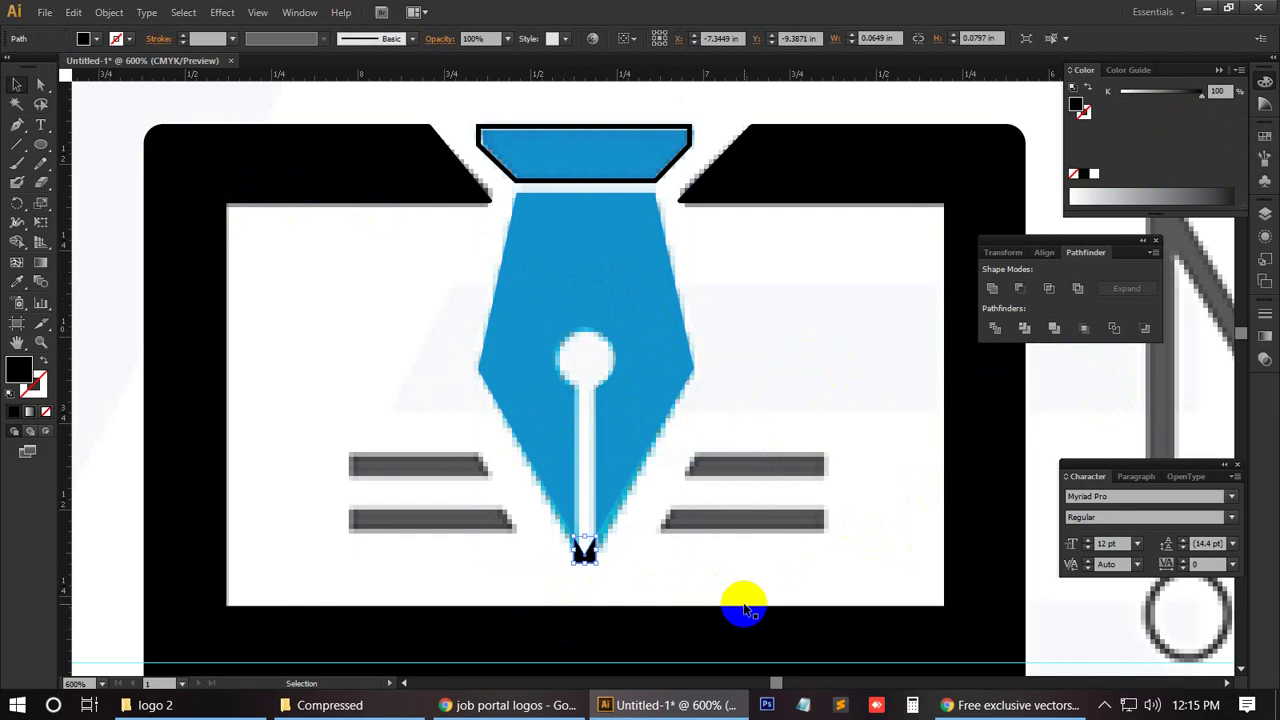
{"action": "key", "text": "Delete"}
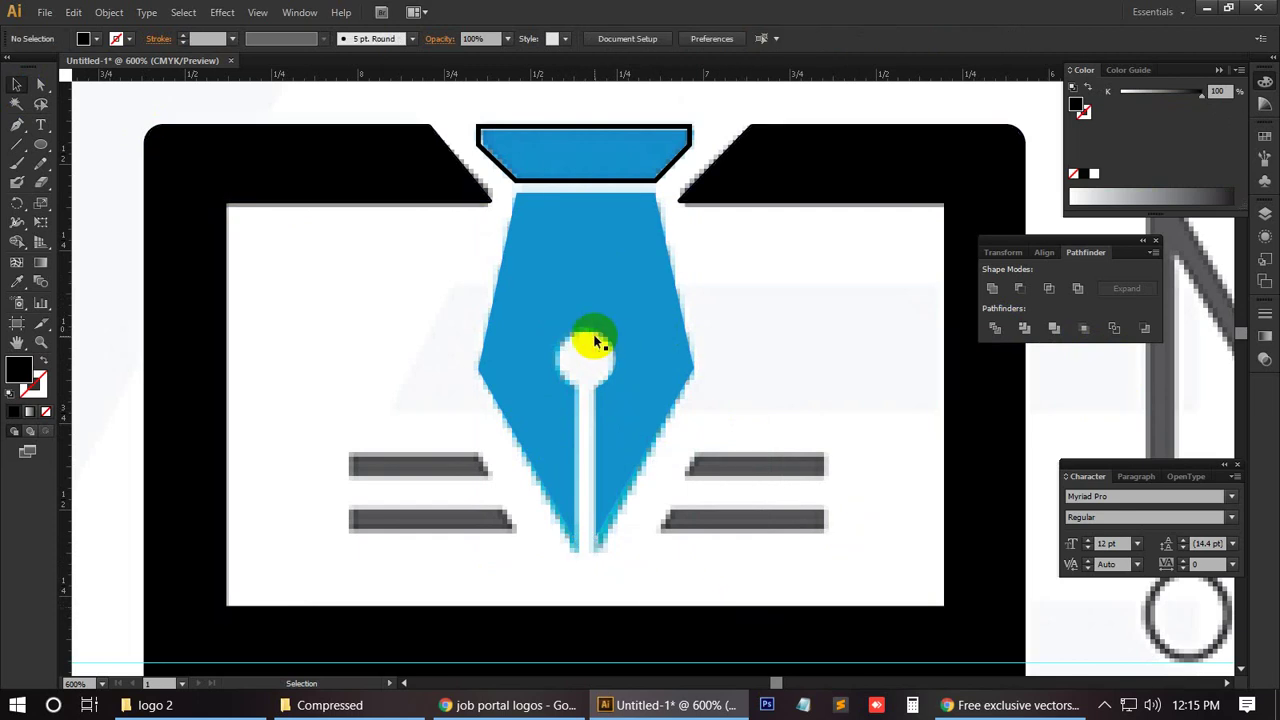
{"action": "left_click", "coordinate": [636, 404]}
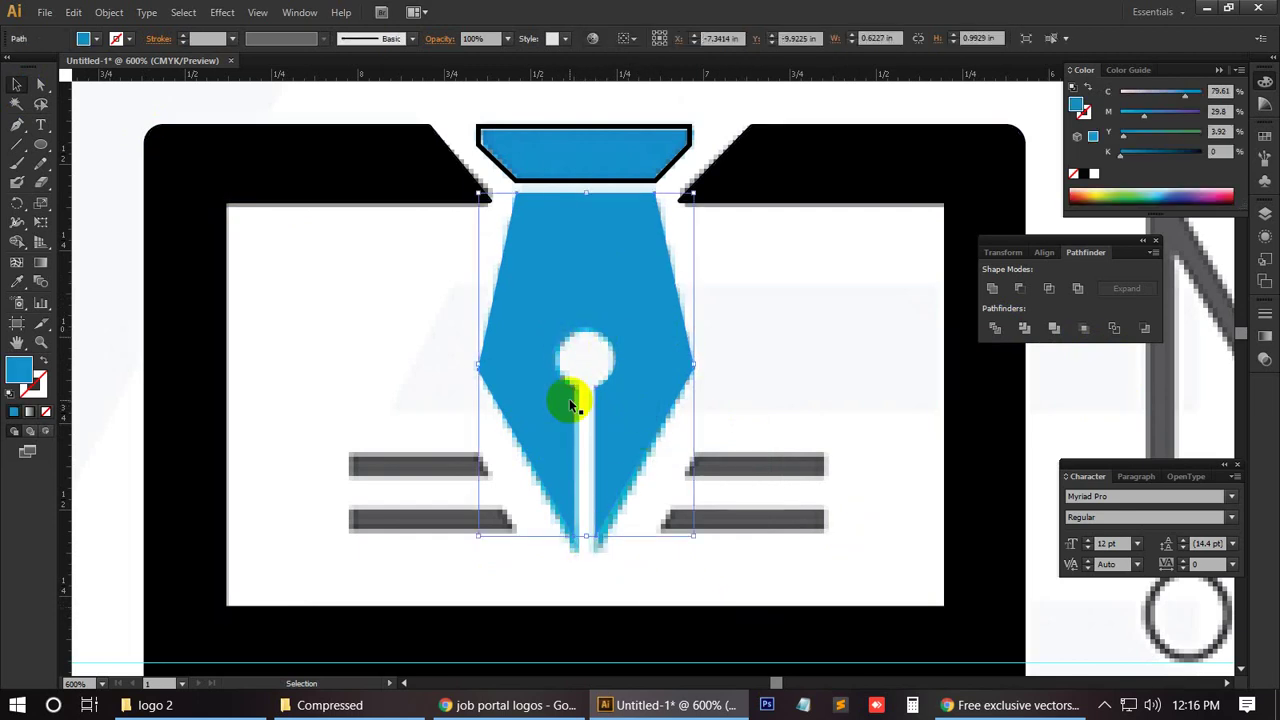
{"action": "left_click", "coordinate": [807, 372]}
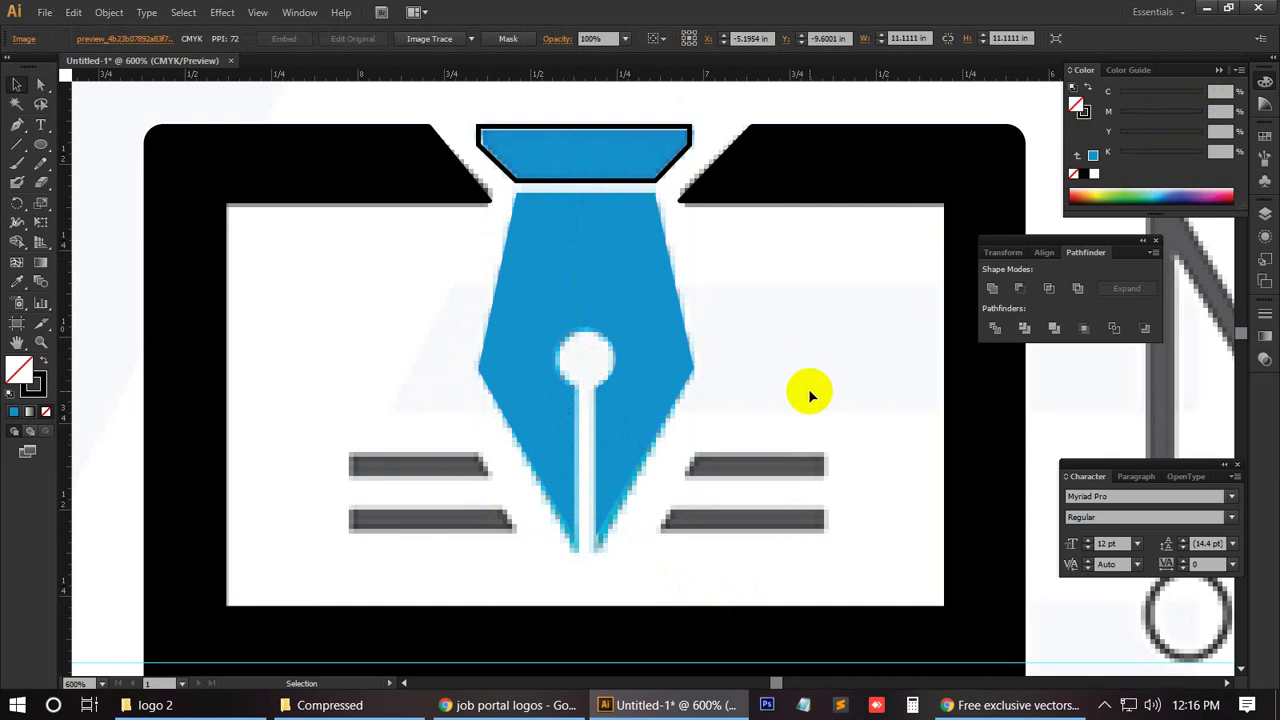
Step: Draw a rectangle about 0.41 by 0.07 in over the upper grey bar left of the nib
{"action": "scroll", "coordinate": [808, 380], "scroll_direction": "down", "scroll_amount": 2}
{"action": "left_click", "coordinate": [24, 147]}
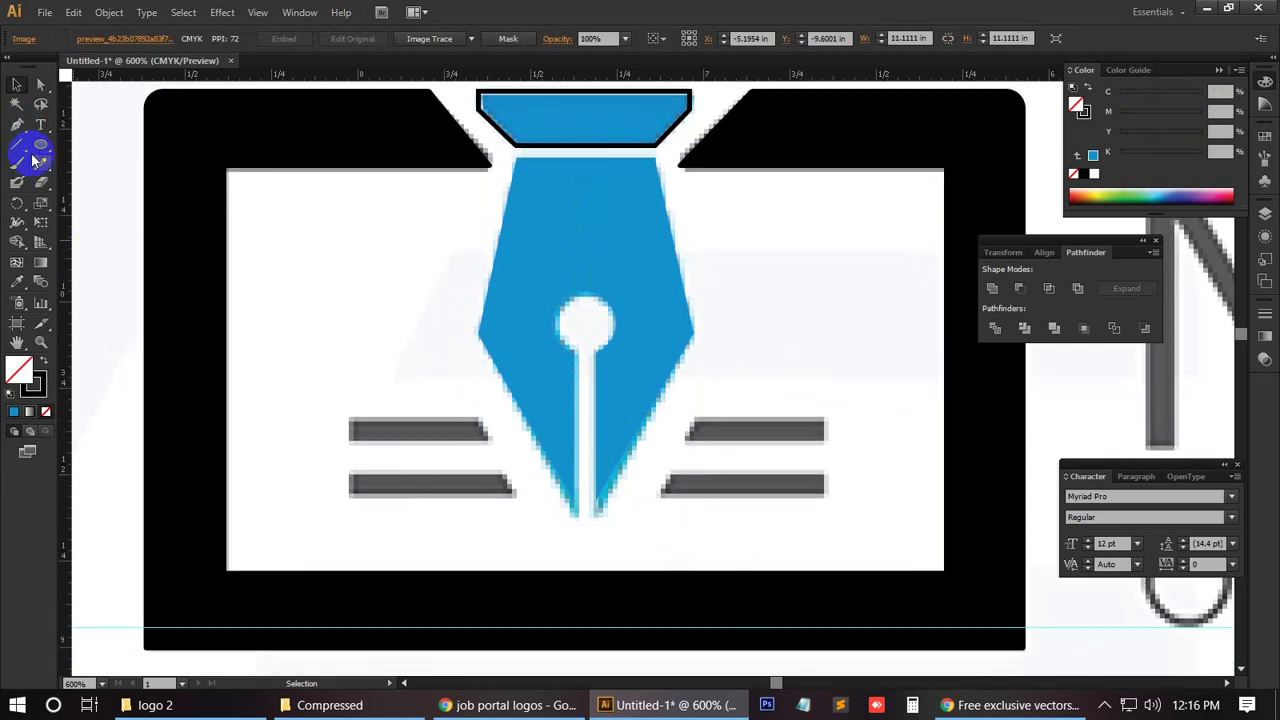
{"action": "left_click_drag", "start_coordinate": [40, 146], "coordinate": [97, 150]}
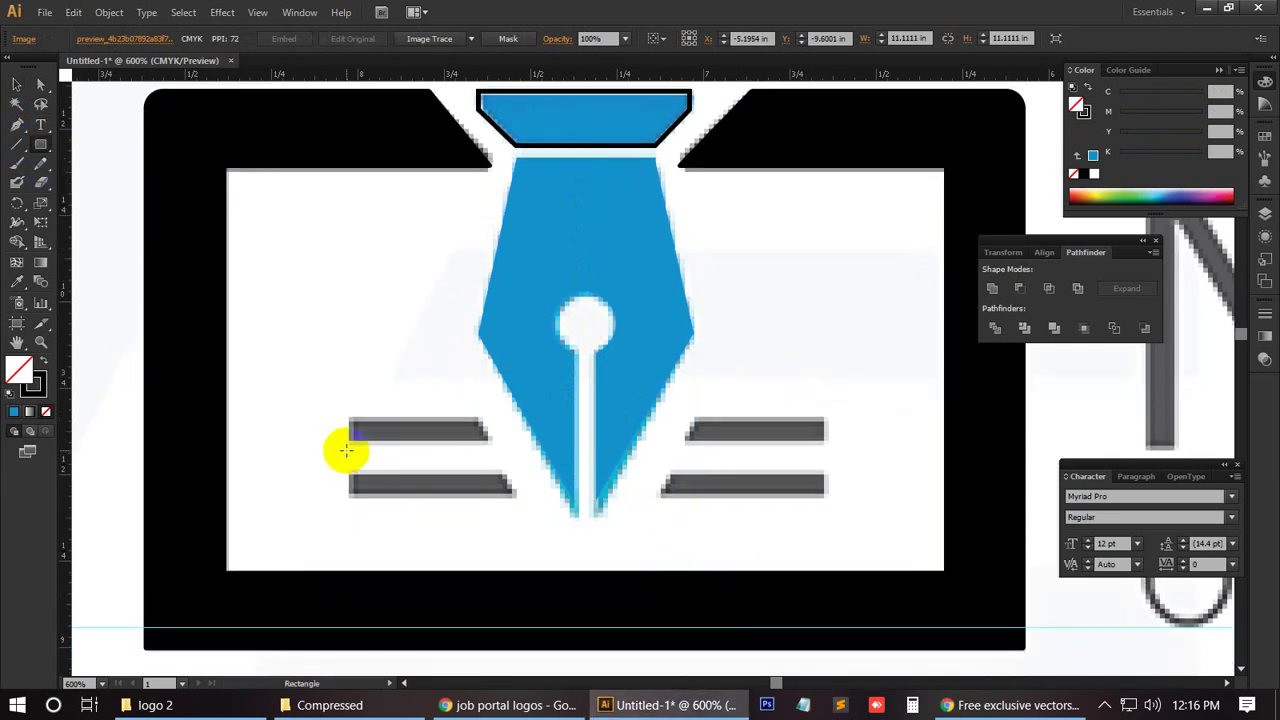
{"action": "left_click_drag", "start_coordinate": [349, 421], "coordinate": [491, 441]}
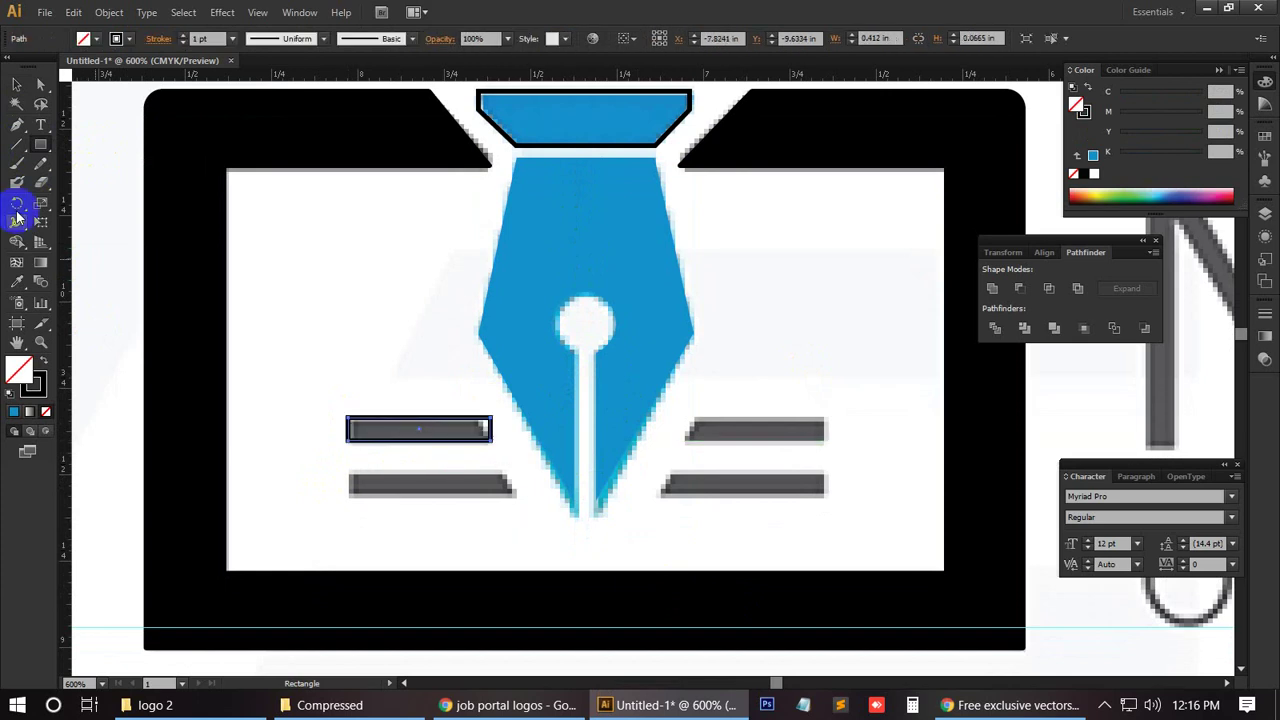
Step: Slant the rectangle's right end by moving its upper-right anchor inward to match the reference bar
{"action": "left_click", "coordinate": [40, 85]}
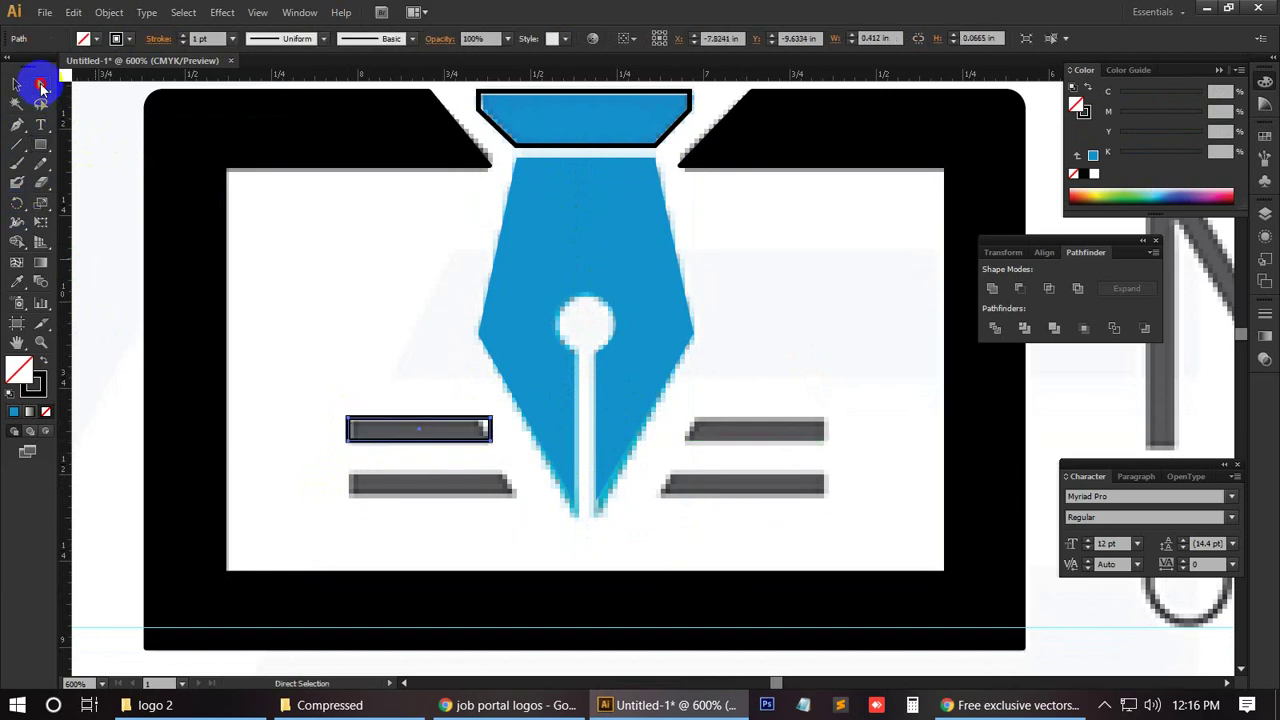
{"action": "left_click", "coordinate": [491, 426]}
{"action": "left_click", "coordinate": [491, 426]}
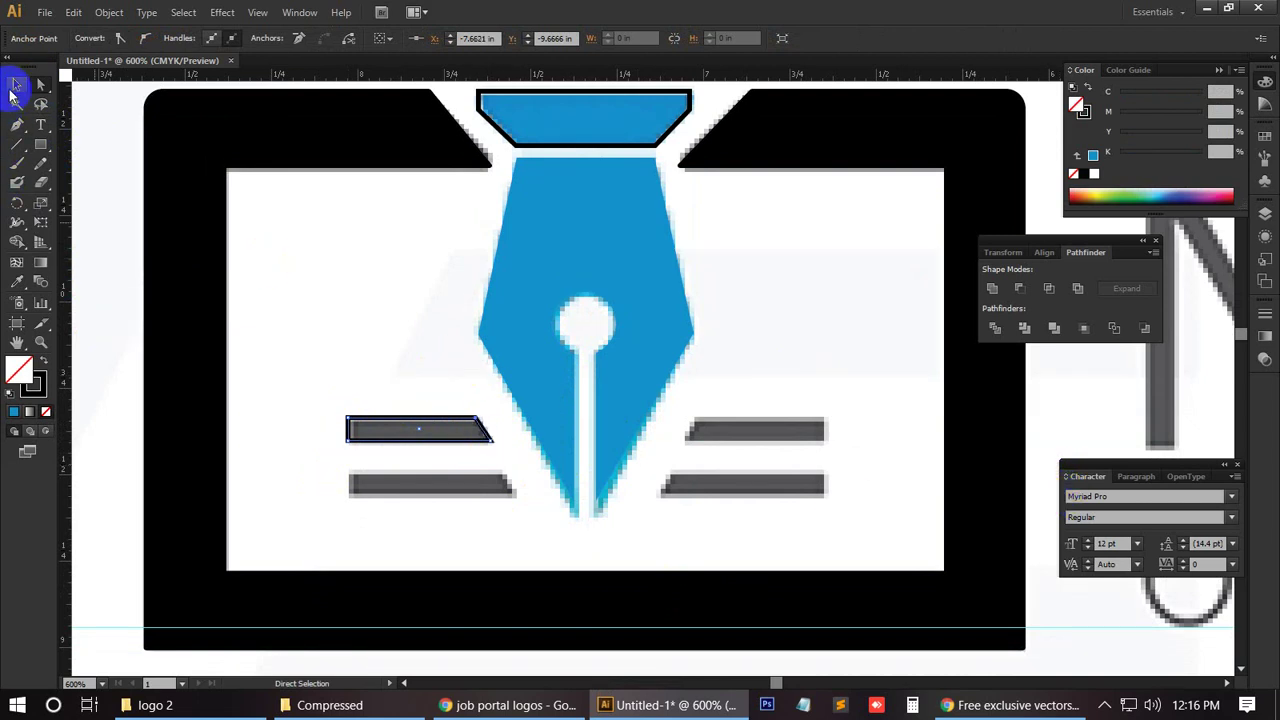
Step: Duplicate the slanted bar outline onto the lower grey bar, matching its slanted end near the nib
{"action": "left_click", "coordinate": [16, 86]}
{"action": "left_click", "coordinate": [452, 422]}
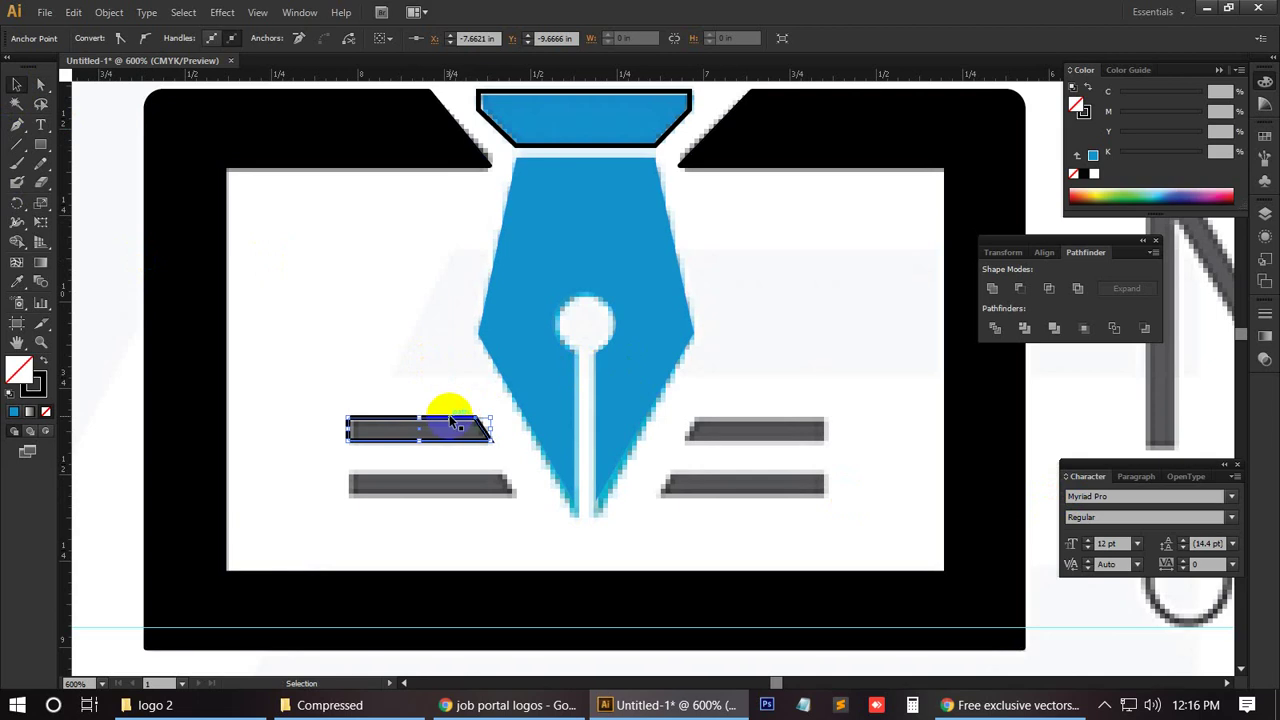
{"action": "left_click", "coordinate": [468, 422]}
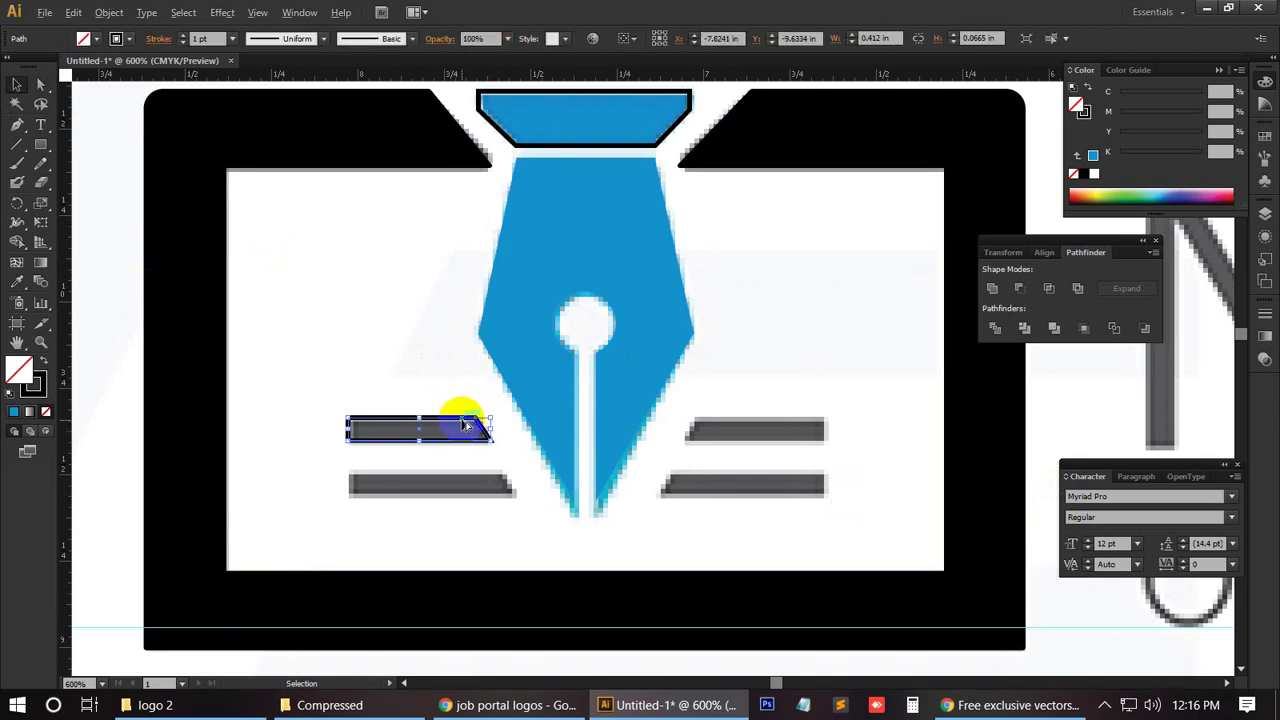
{"action": "left_click_drag", "start_coordinate": [466, 425], "coordinate": [510, 505]}
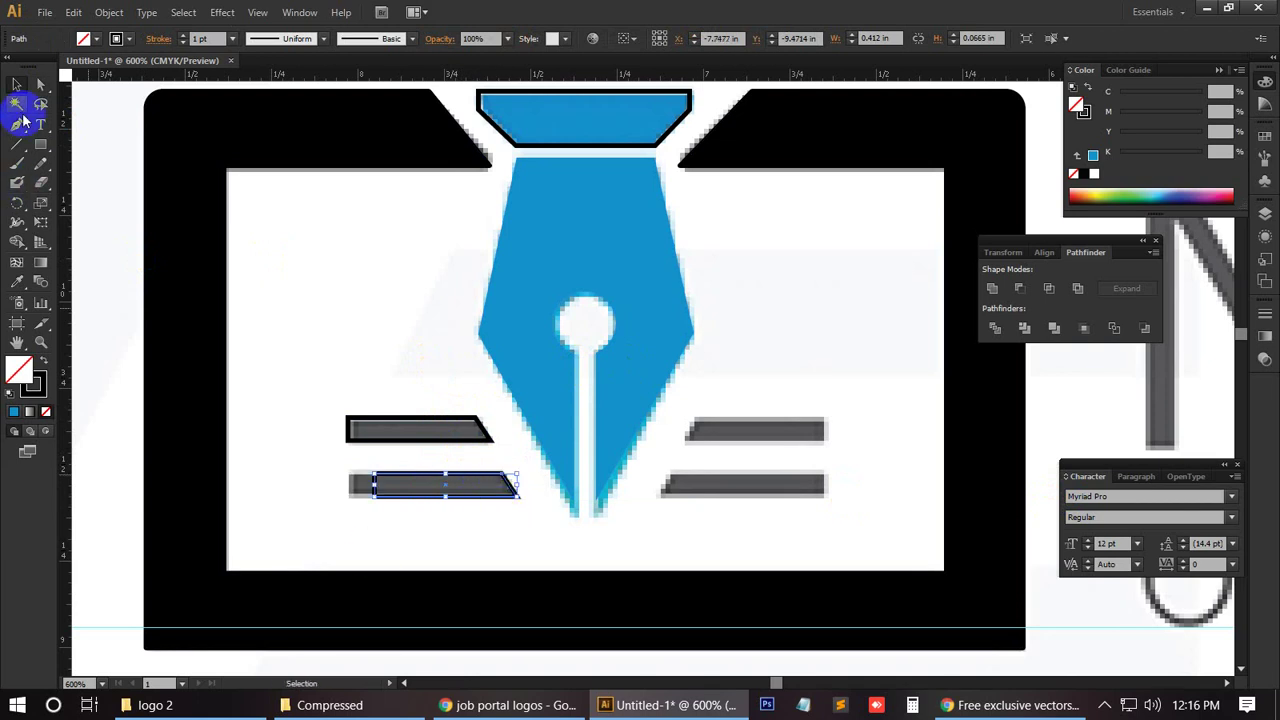
{"action": "left_click", "coordinate": [40, 86]}
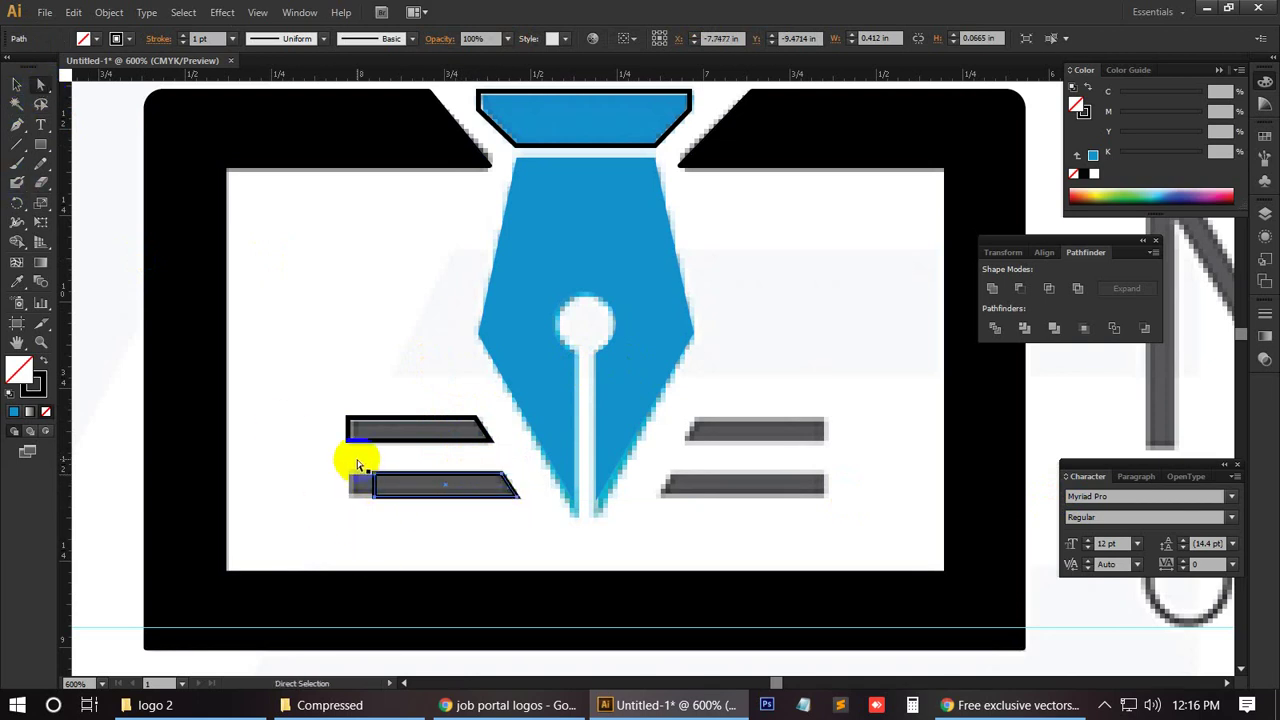
{"action": "left_click_drag", "start_coordinate": [357, 462], "coordinate": [357, 462]}
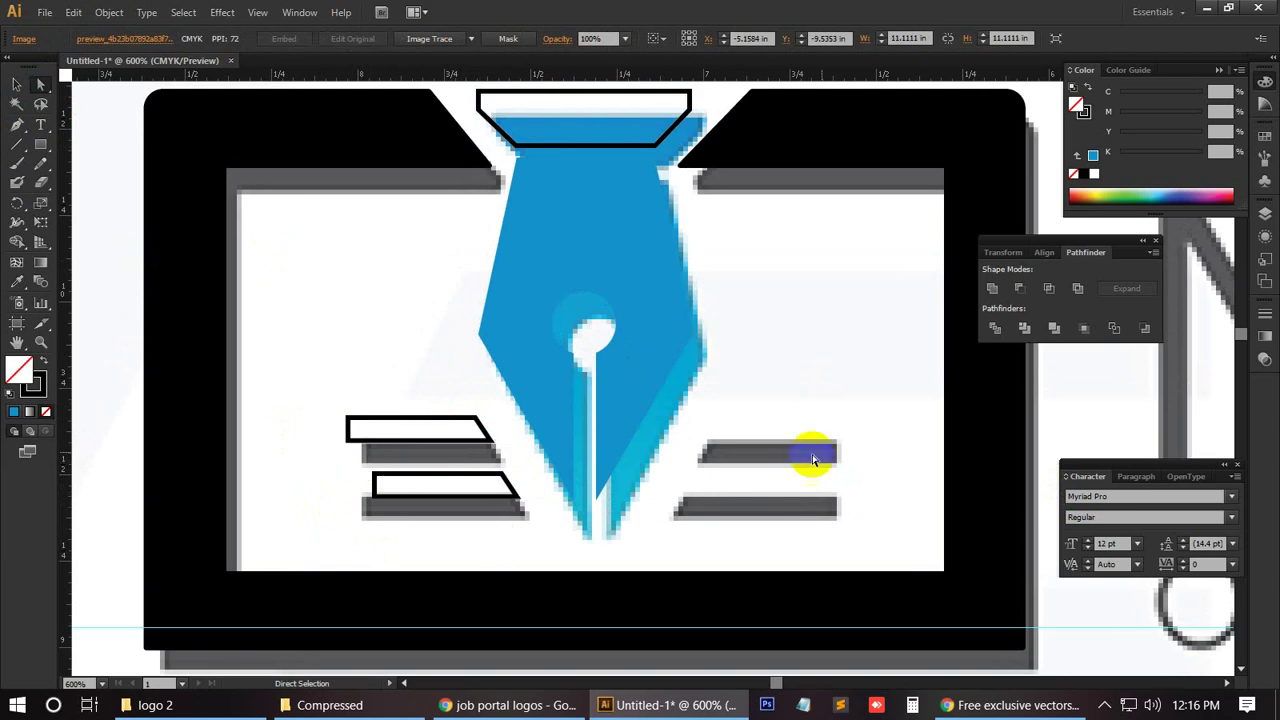
{"action": "mouse_move", "coordinate": [812, 460]}
{"action": "left_mouse_down"}
{"action": "mouse_move", "coordinate": [943, 586]}
{"action": "mouse_move", "coordinate": [1069, 648]}
{"action": "left_mouse_up"}
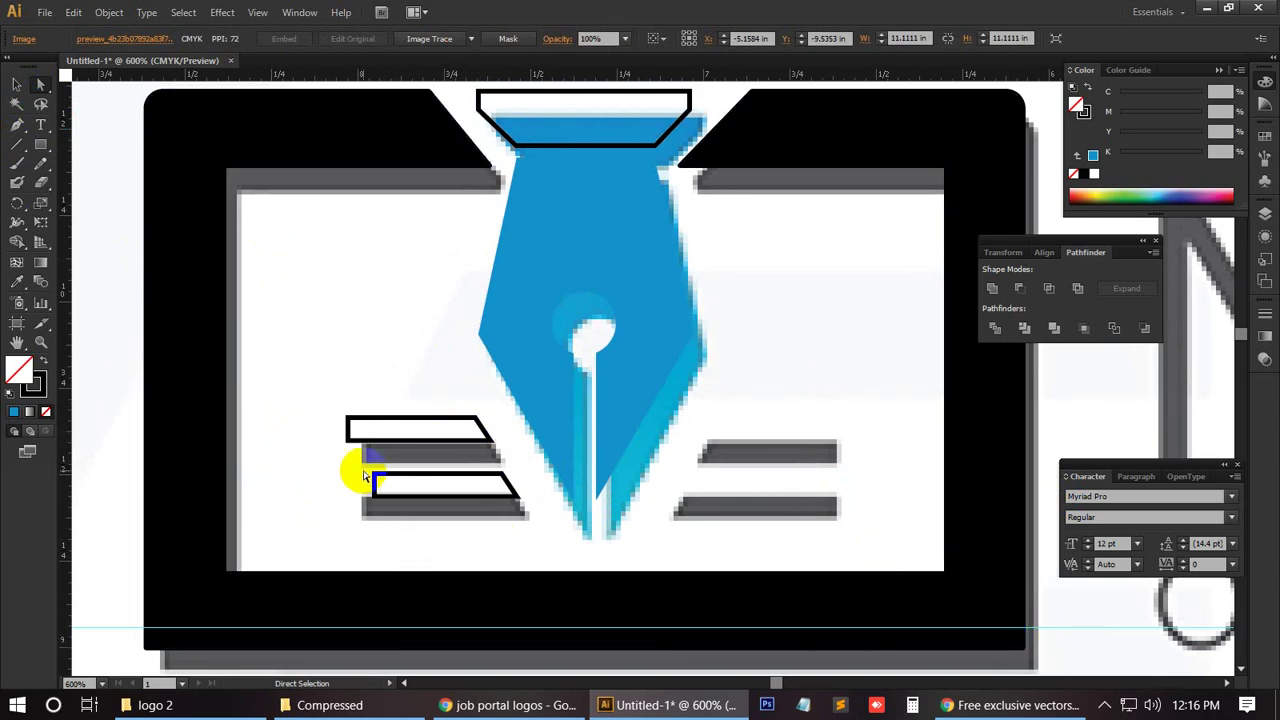
{"action": "left_click_drag", "start_coordinate": [391, 499], "coordinate": [474, 515]}
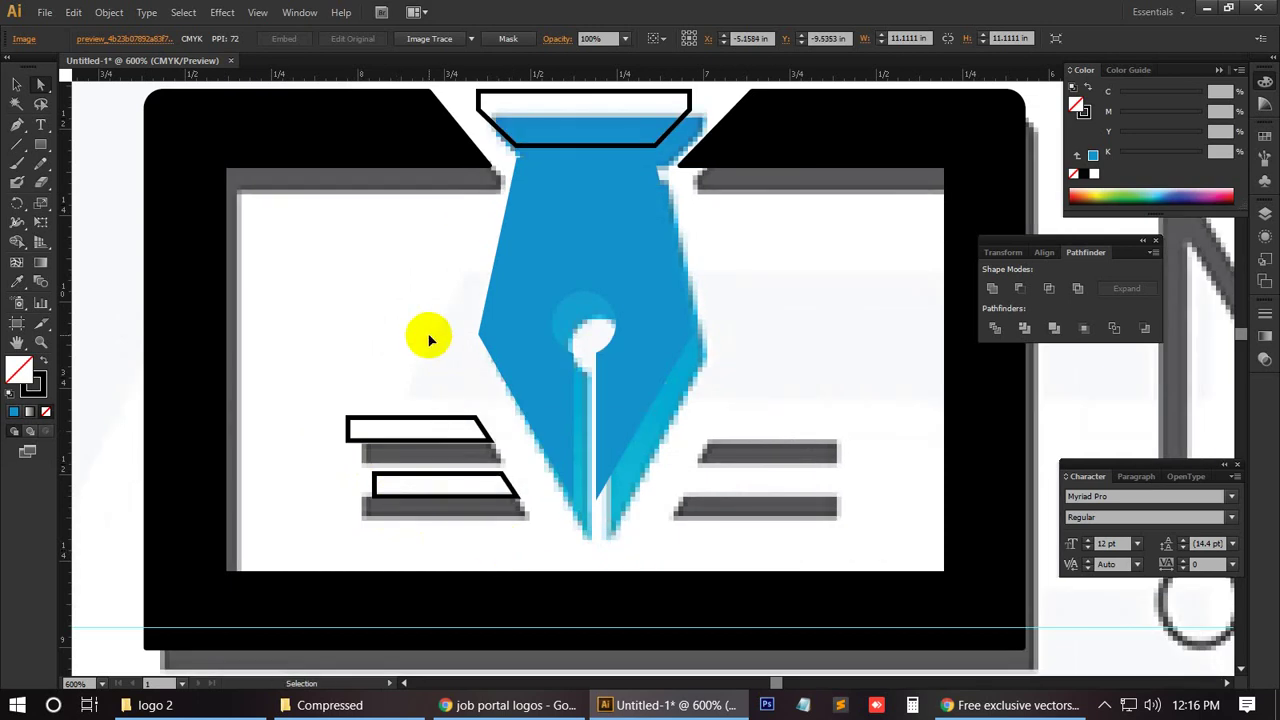
{"action": "key", "text": "ctrl+shift+a"}
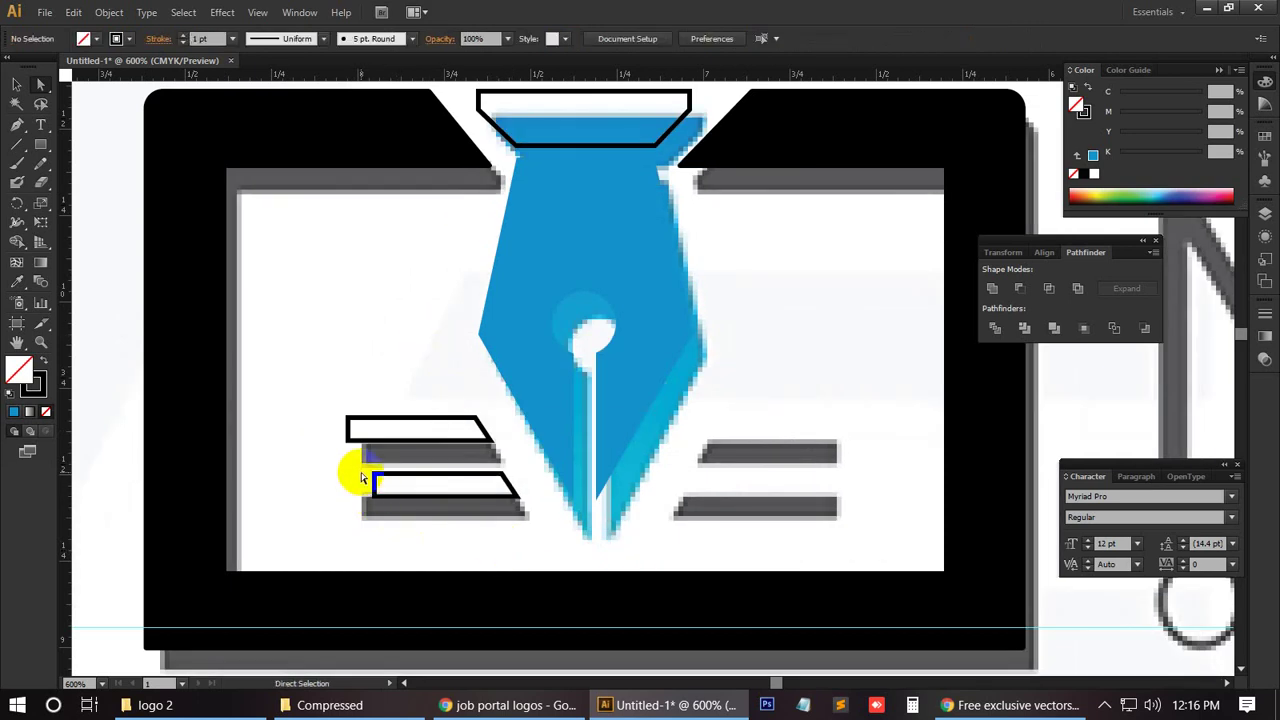
{"action": "left_click", "coordinate": [428, 486]}
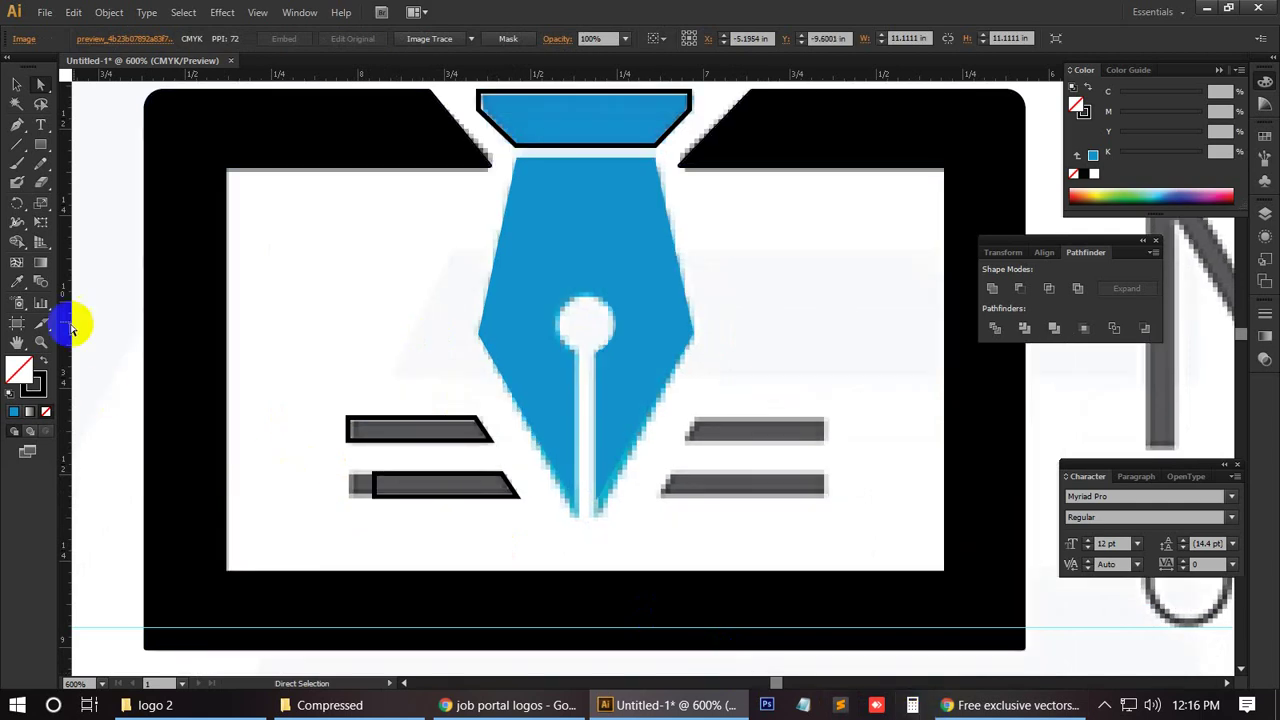
Step: Lock the reference image and stretch the lower bar outline's left end to the reference bar's edge, about 0.48 in wide overall
{"action": "left_click", "coordinate": [16, 84]}
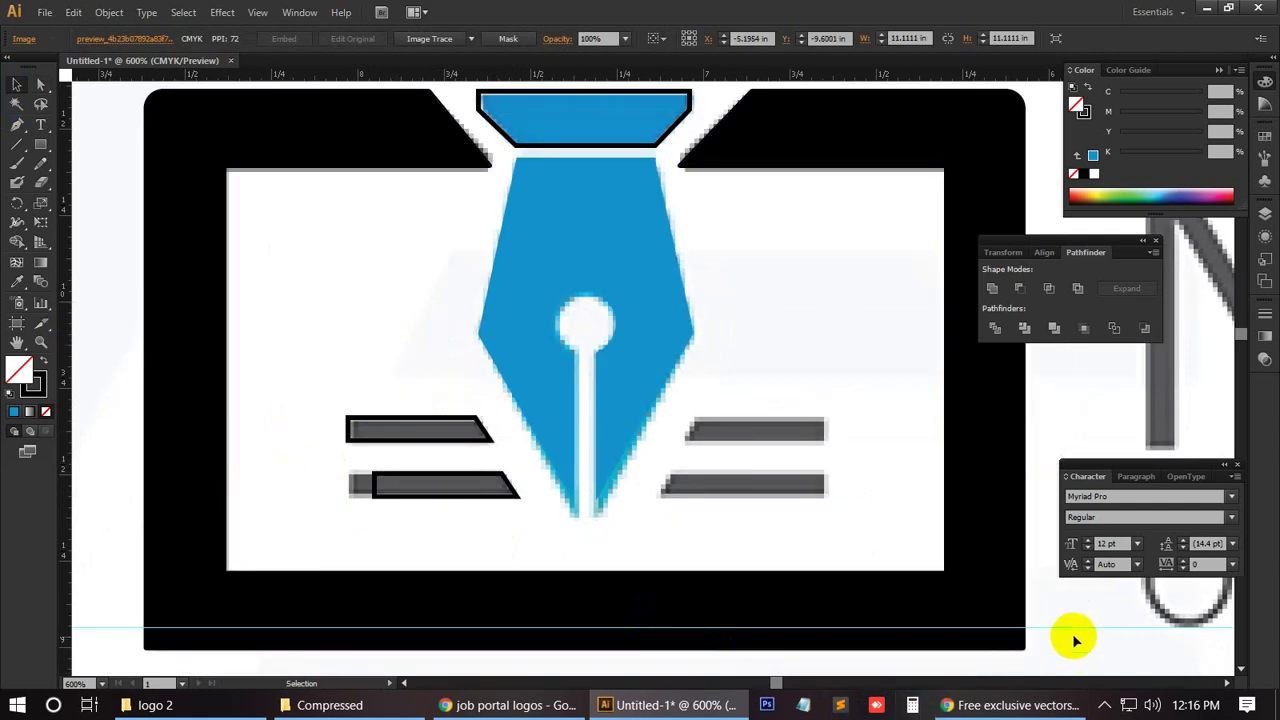
{"action": "left_click", "coordinate": [856, 372]}
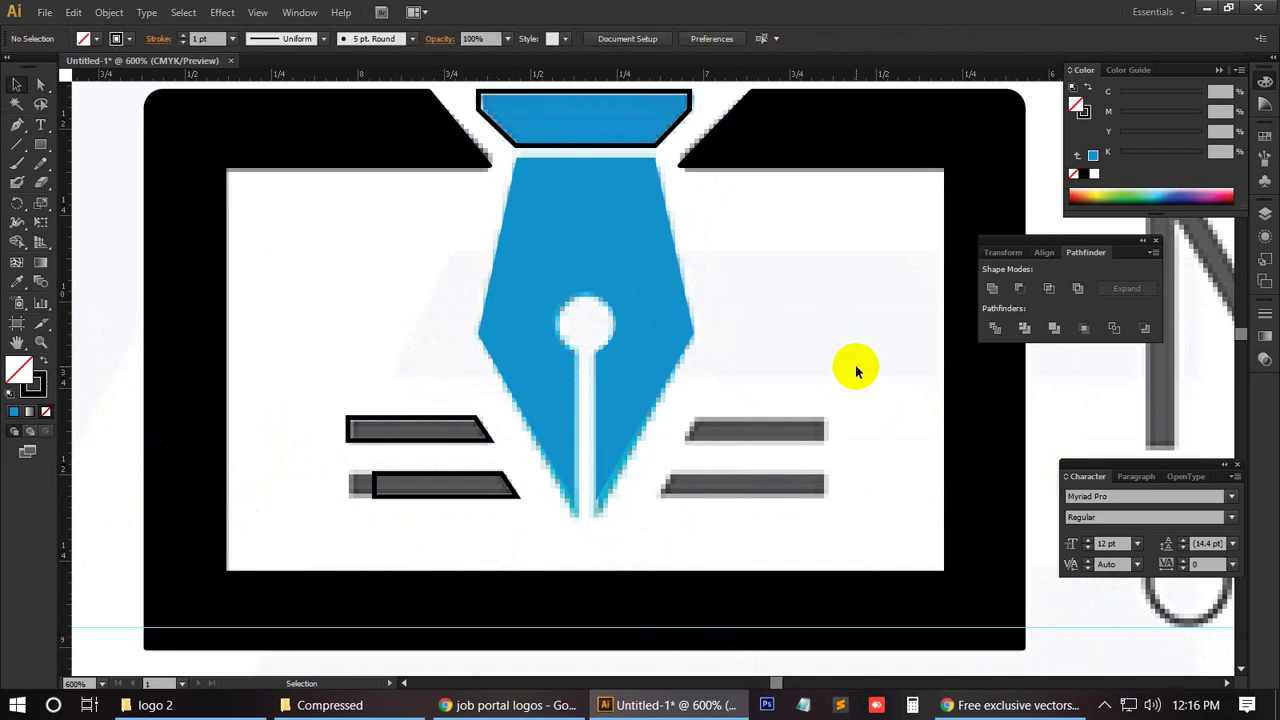
{"action": "left_click", "coordinate": [41, 84]}
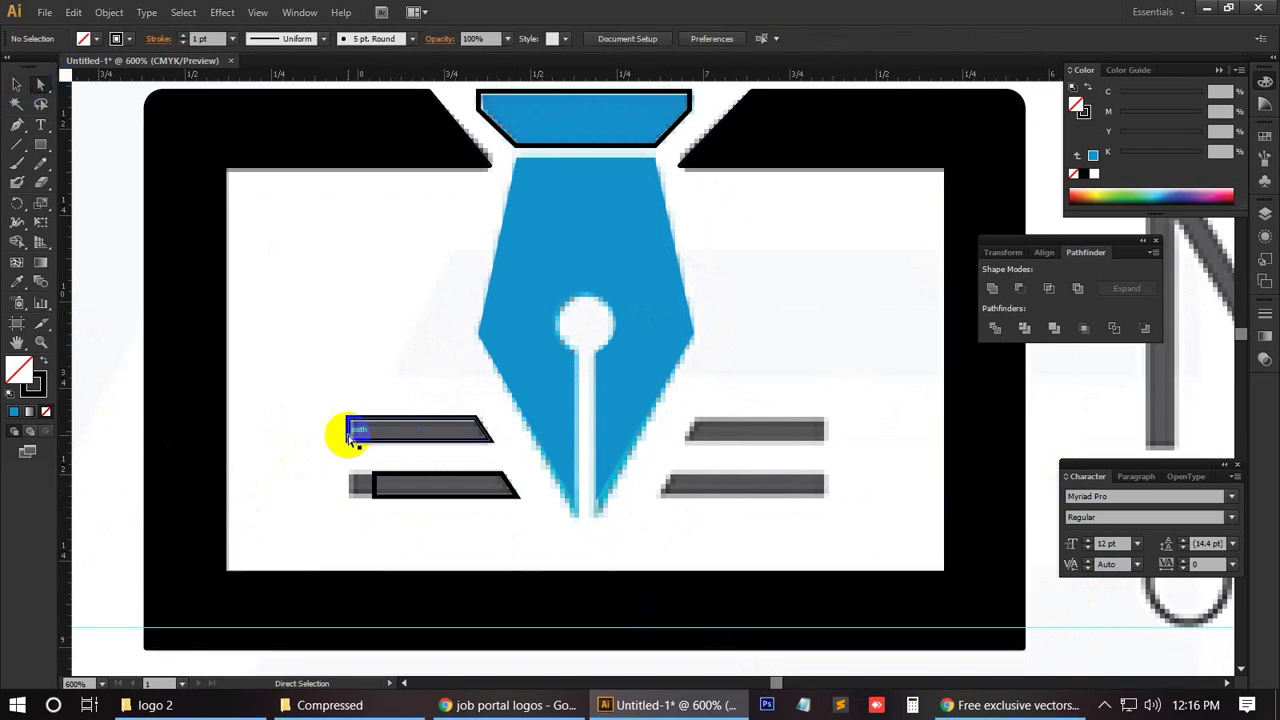
{"action": "left_click_drag", "start_coordinate": [359, 463], "coordinate": [387, 512]}
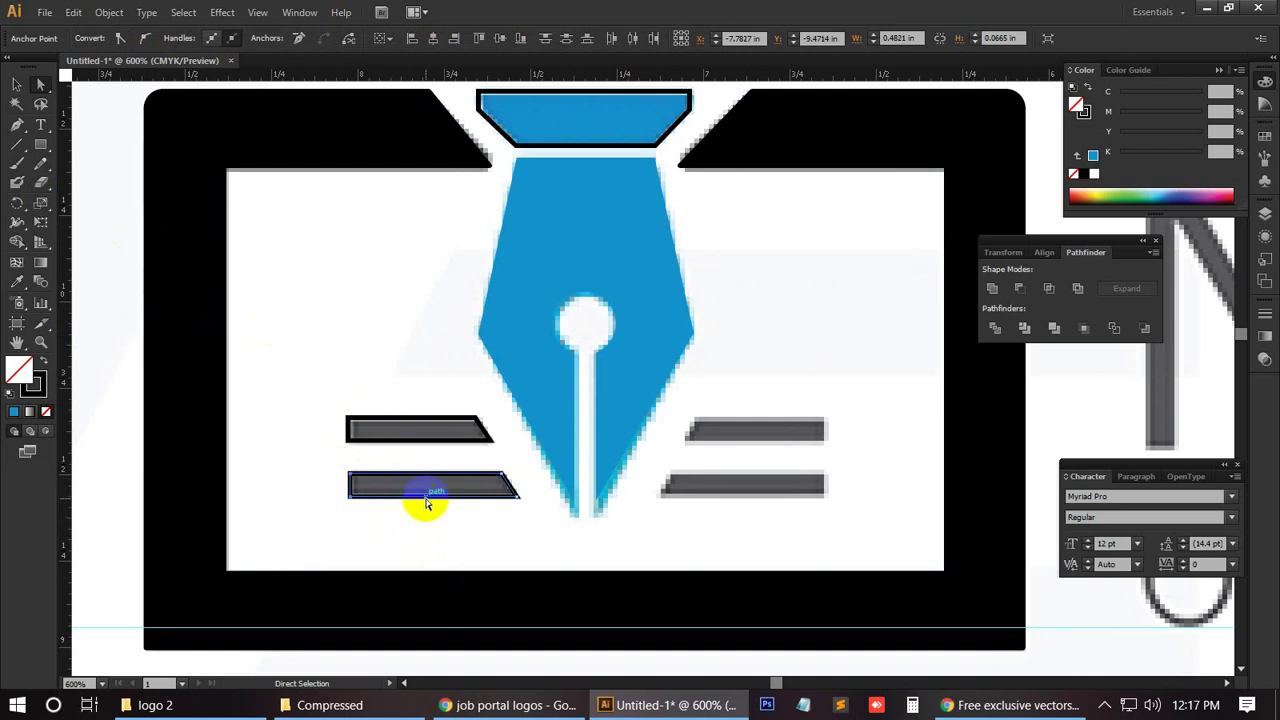
{"action": "left_click", "coordinate": [238, 410]}
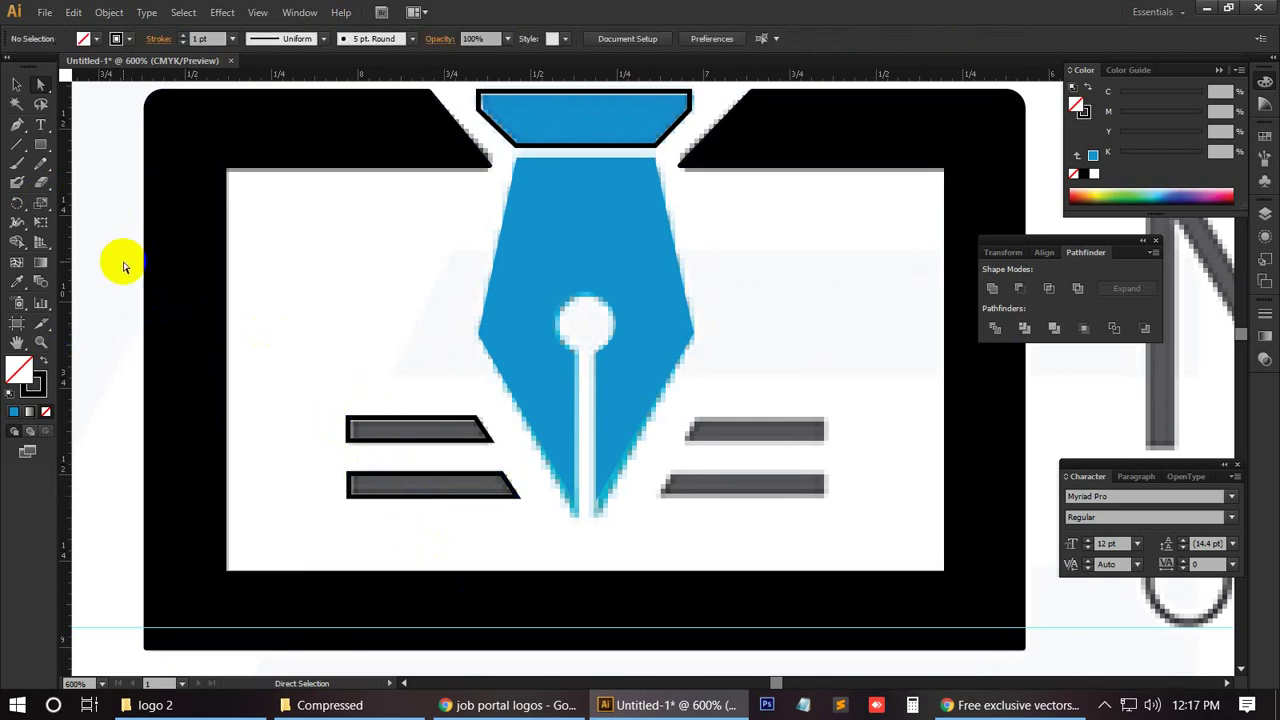
Step: Select both bar outlines left of the nib and bring up the alignment options
{"action": "left_click", "coordinate": [17, 84]}
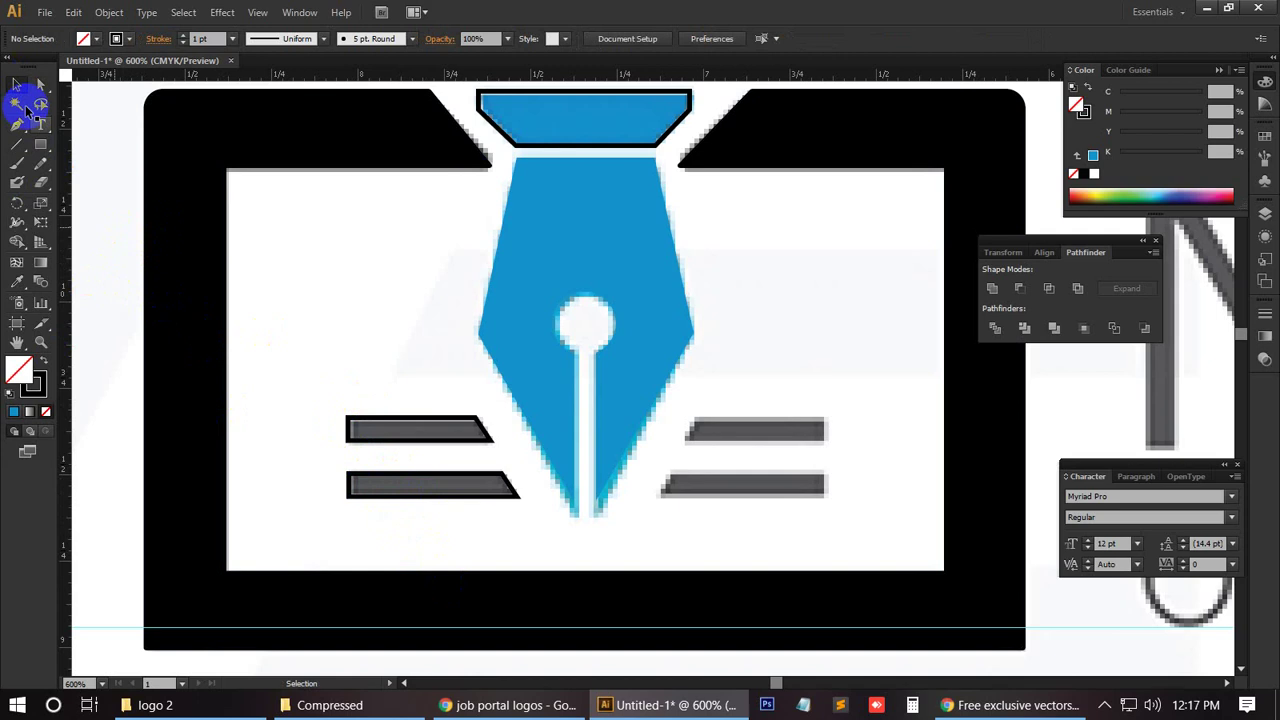
{"action": "left_click", "coordinate": [410, 482]}
{"action": "left_click", "coordinate": [405, 440], "text": "shift"}
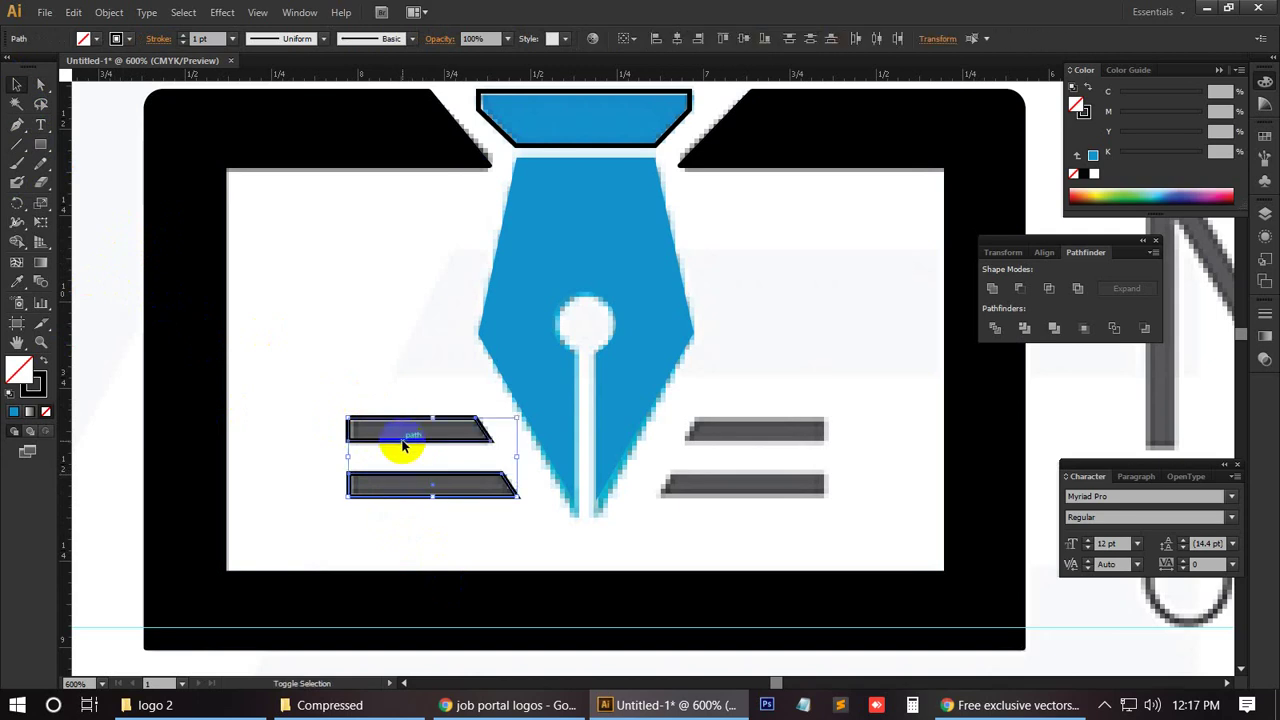
{"action": "left_click", "coordinate": [1044, 252]}
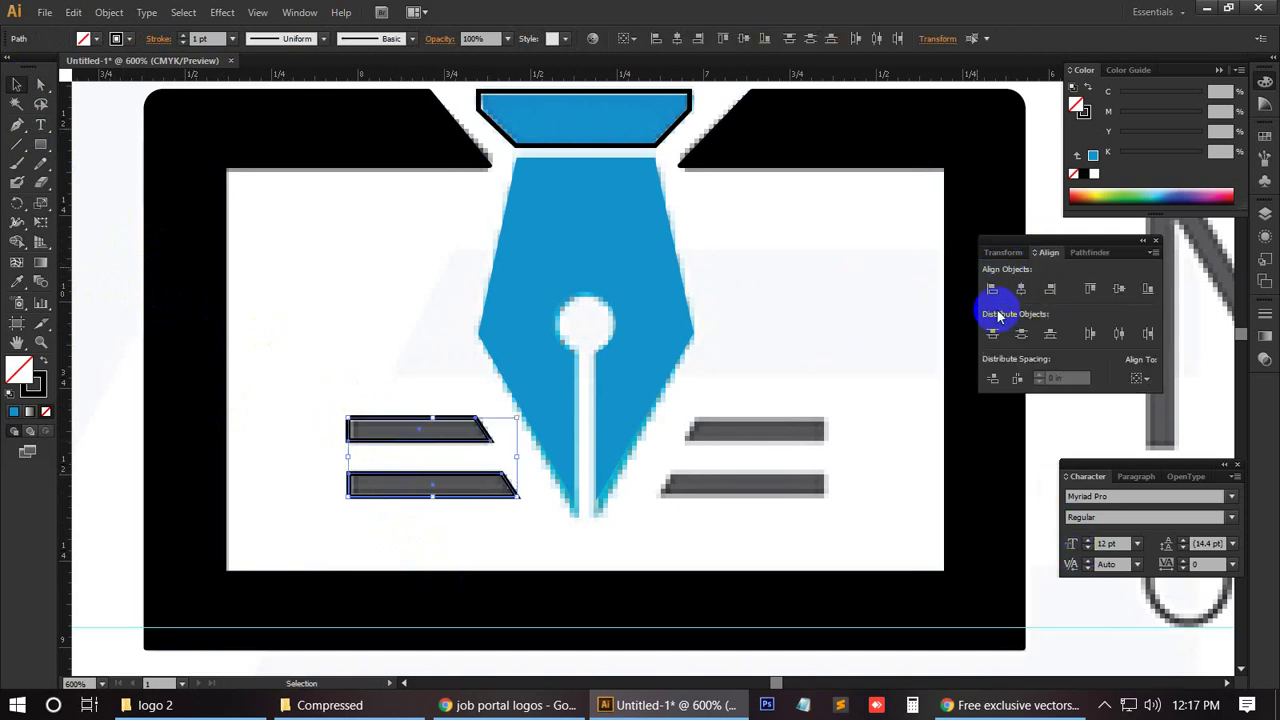
Step: Duplicate the two outlined text-line bars beside the pen nib onto the grey bars on the nib's right side
{"action": "left_click", "coordinate": [446, 385]}
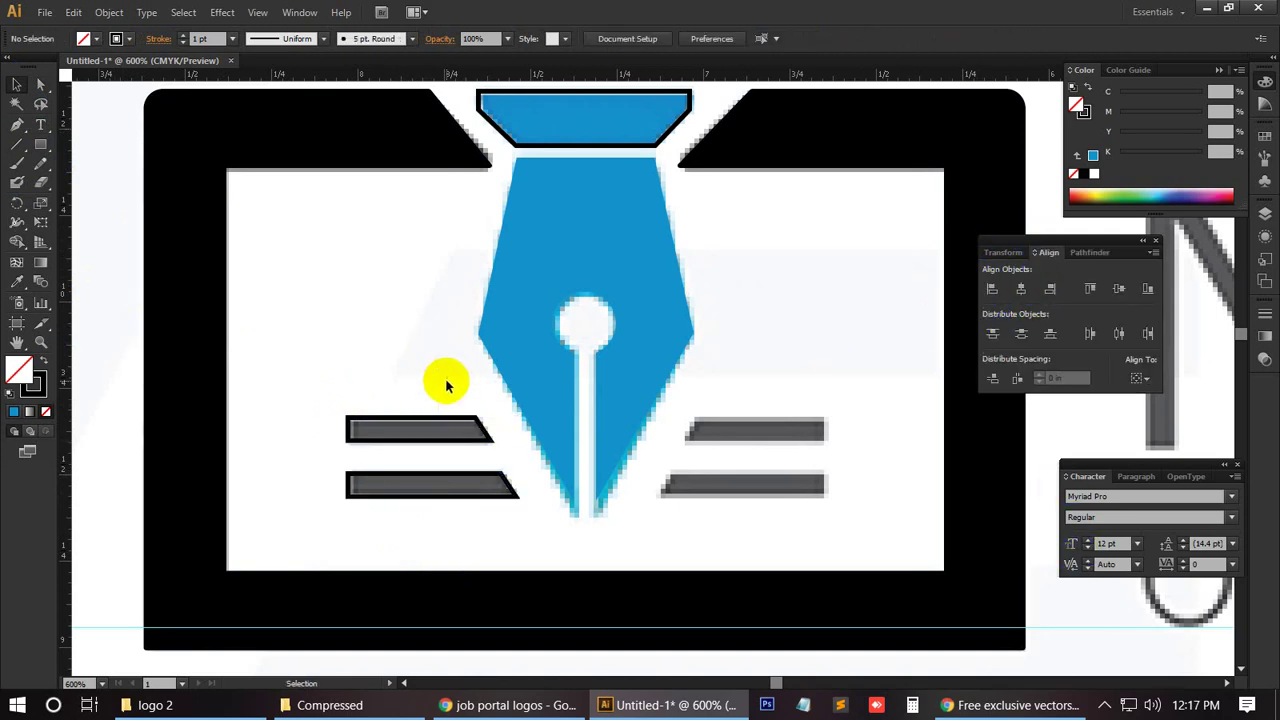
{"action": "left_click", "coordinate": [440, 440]}
{"action": "left_click", "coordinate": [454, 485], "text": "shift"}
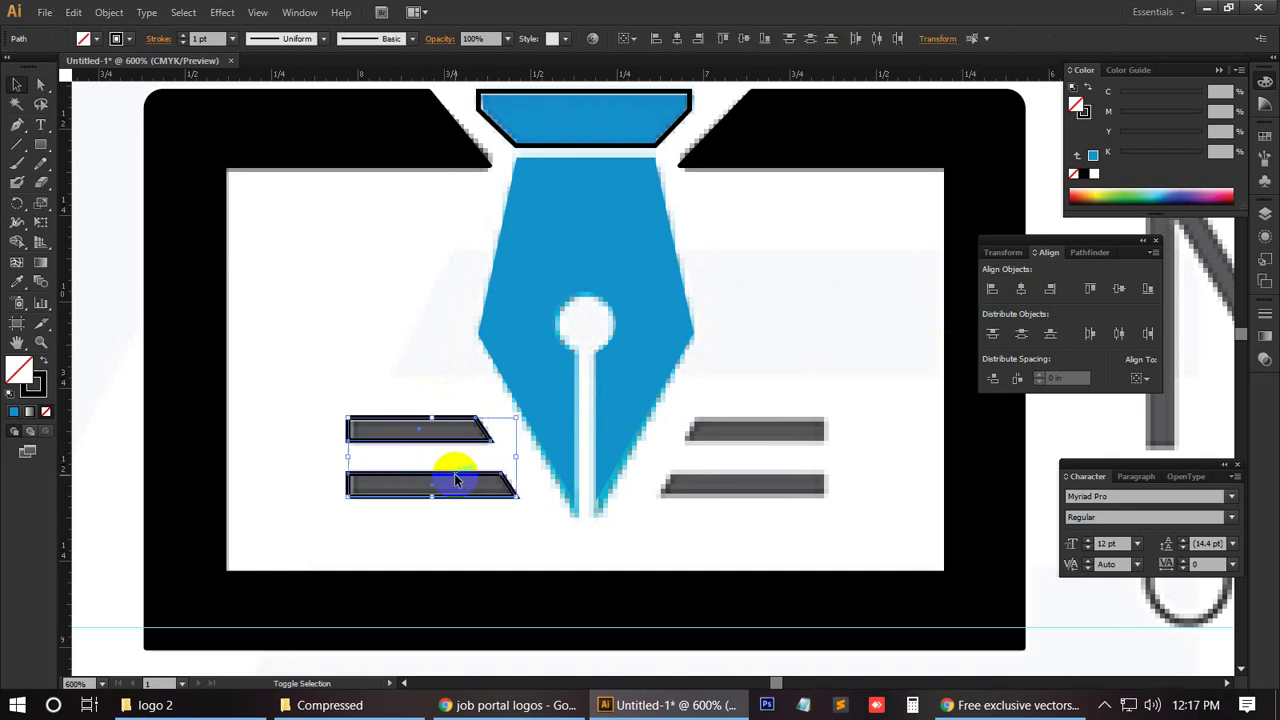
{"action": "left_click_drag", "start_coordinate": [456, 480], "coordinate": [792, 484]}
Step: Reflect the two copied bars across the vertical axis with a 90° angle
{"action": "right_click", "coordinate": [734, 440]}
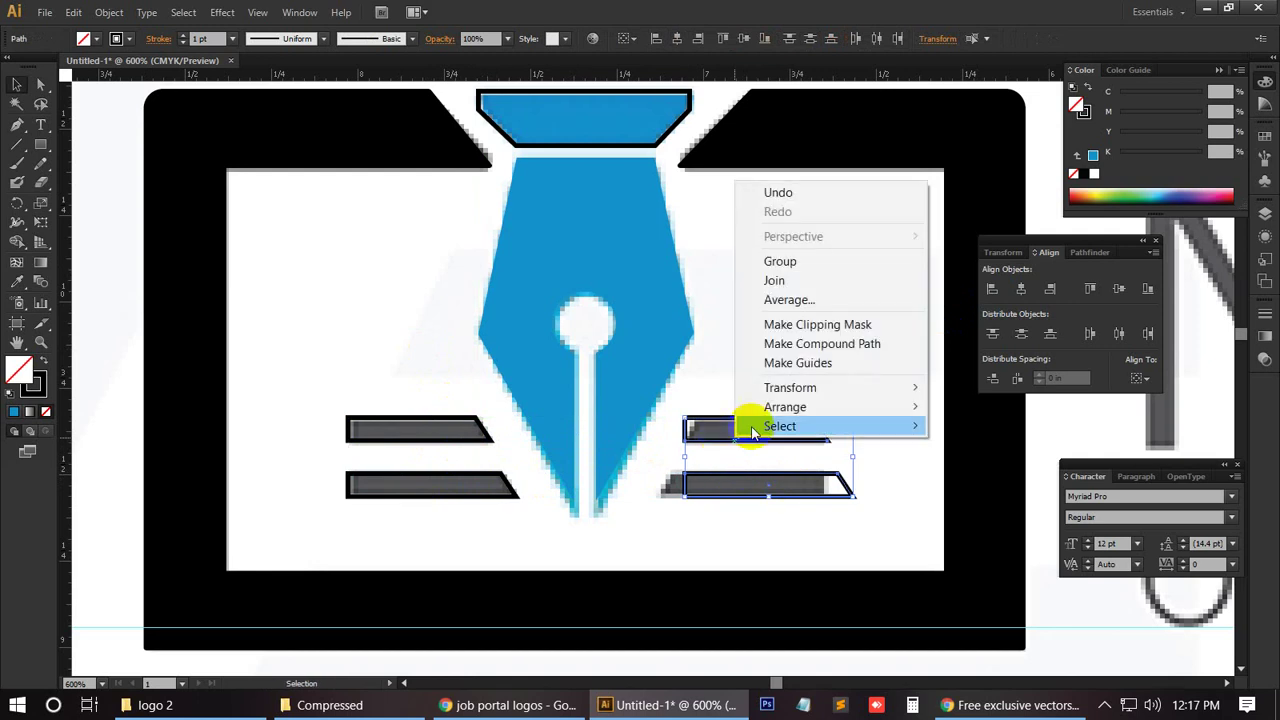
{"action": "mouse_move", "coordinate": [820, 389]}
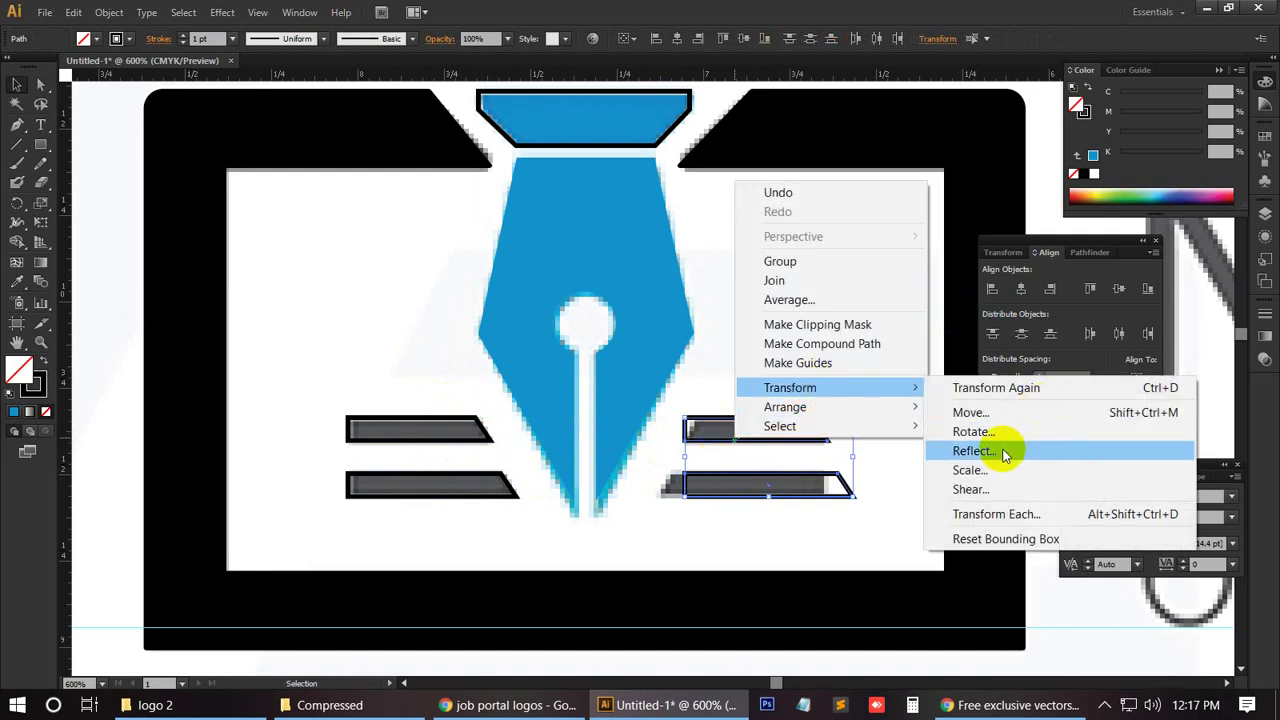
{"action": "left_click", "coordinate": [1005, 453]}
{"action": "left_click", "coordinate": [741, 392]}
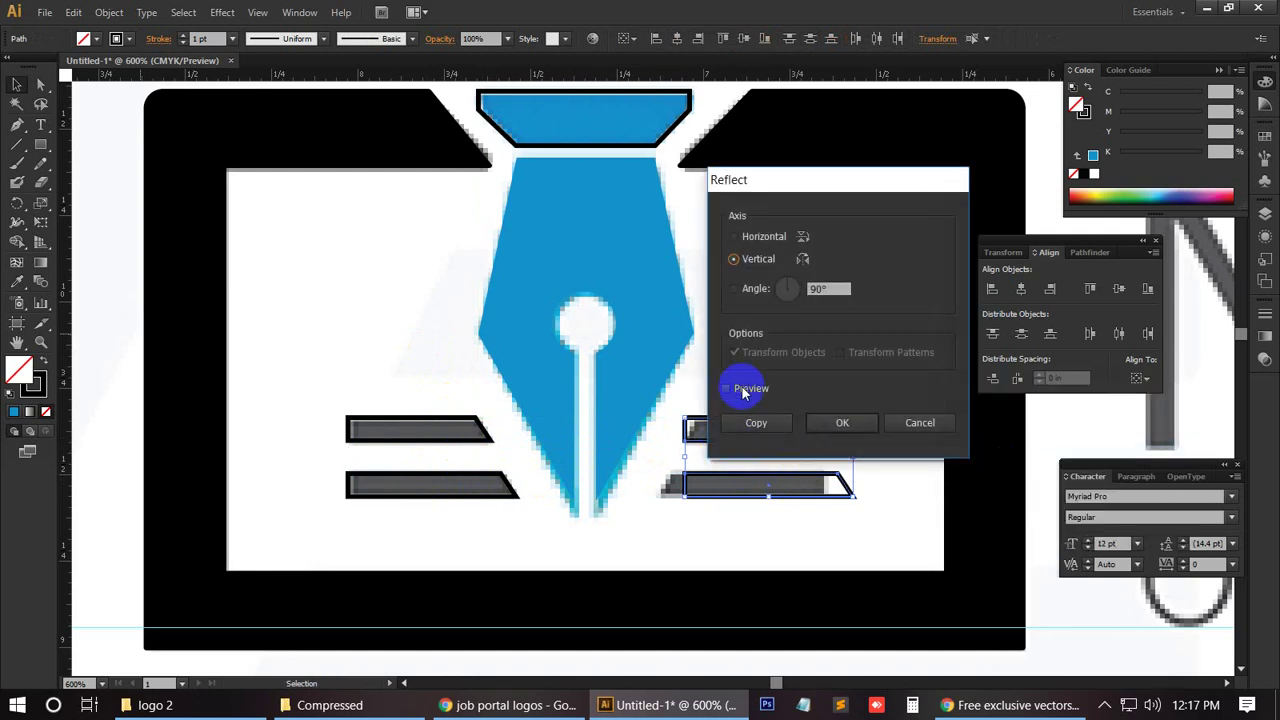
{"action": "left_click_drag", "start_coordinate": [820, 181], "coordinate": [1104, 252]}
{"action": "left_click", "coordinate": [1137, 494]}
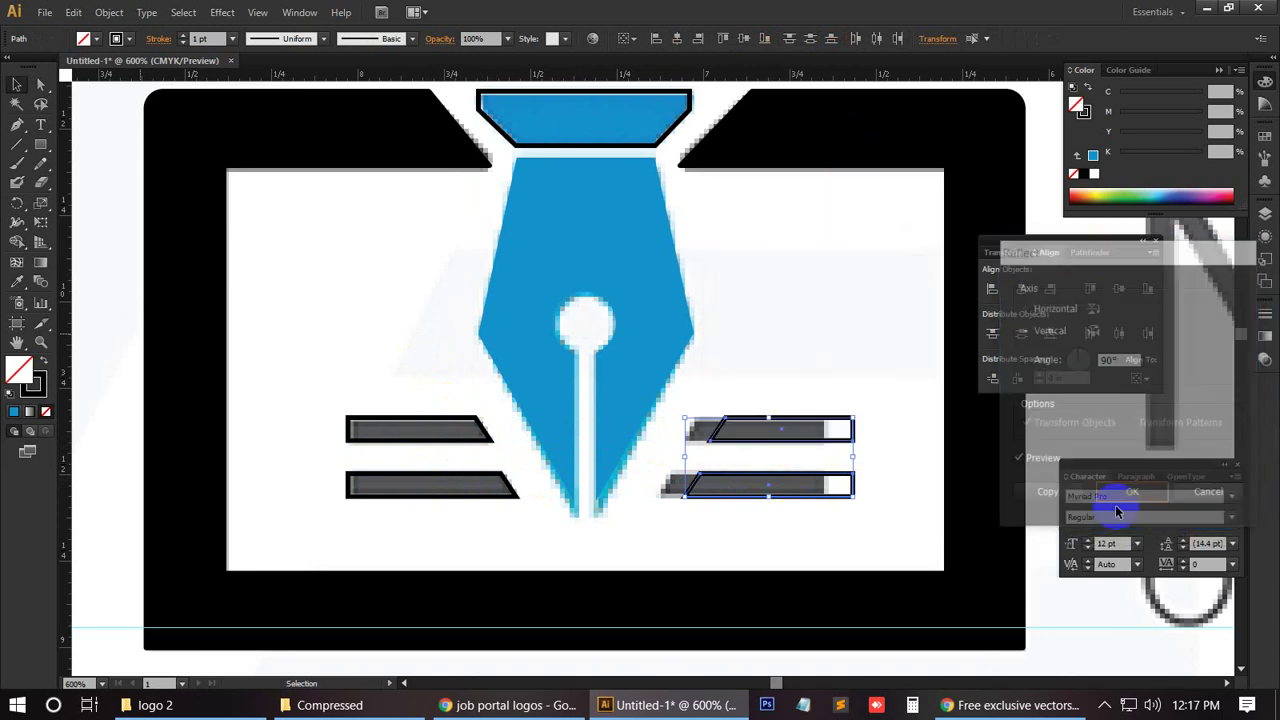
Step: Nudge the mirrored bars left until they line up with the grey reference bars
{"action": "key", "text": "Left"}
{"action": "key", "text": "Left"}
{"action": "key", "text": "Left"}
{"action": "key", "text": "Left"}
{"action": "key", "text": "Left"}
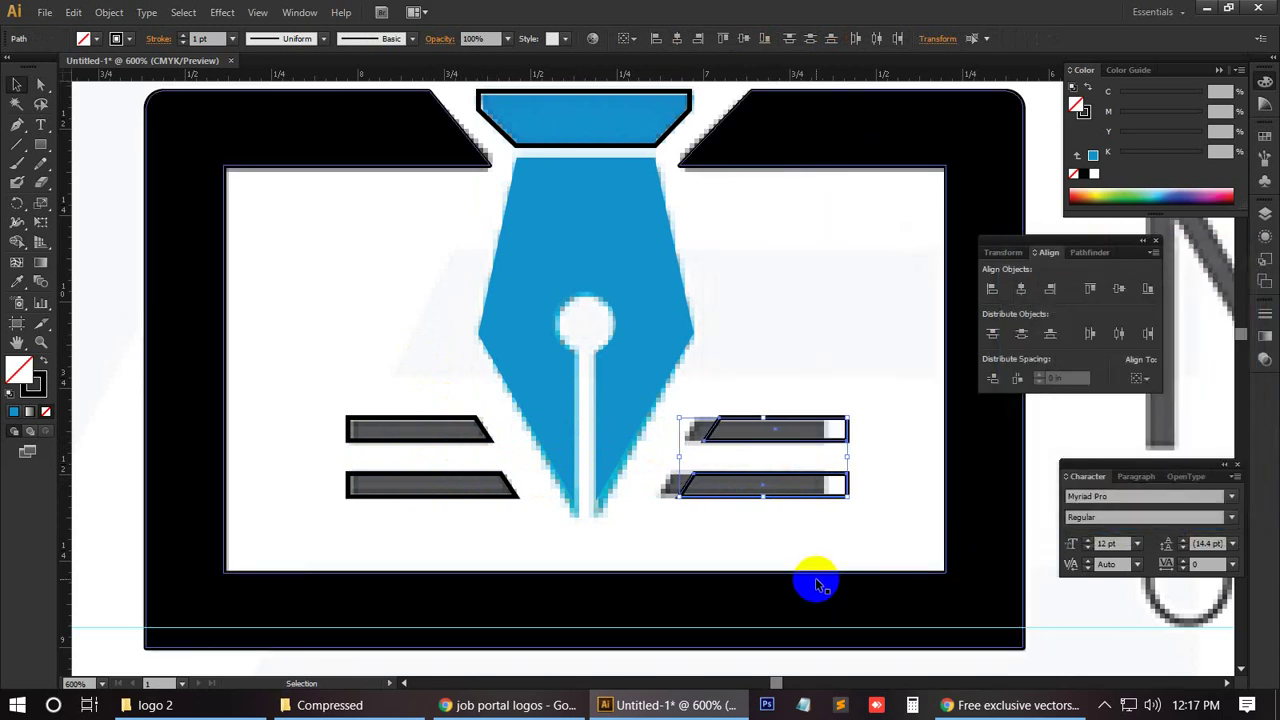
{"action": "key", "text": "Left"}
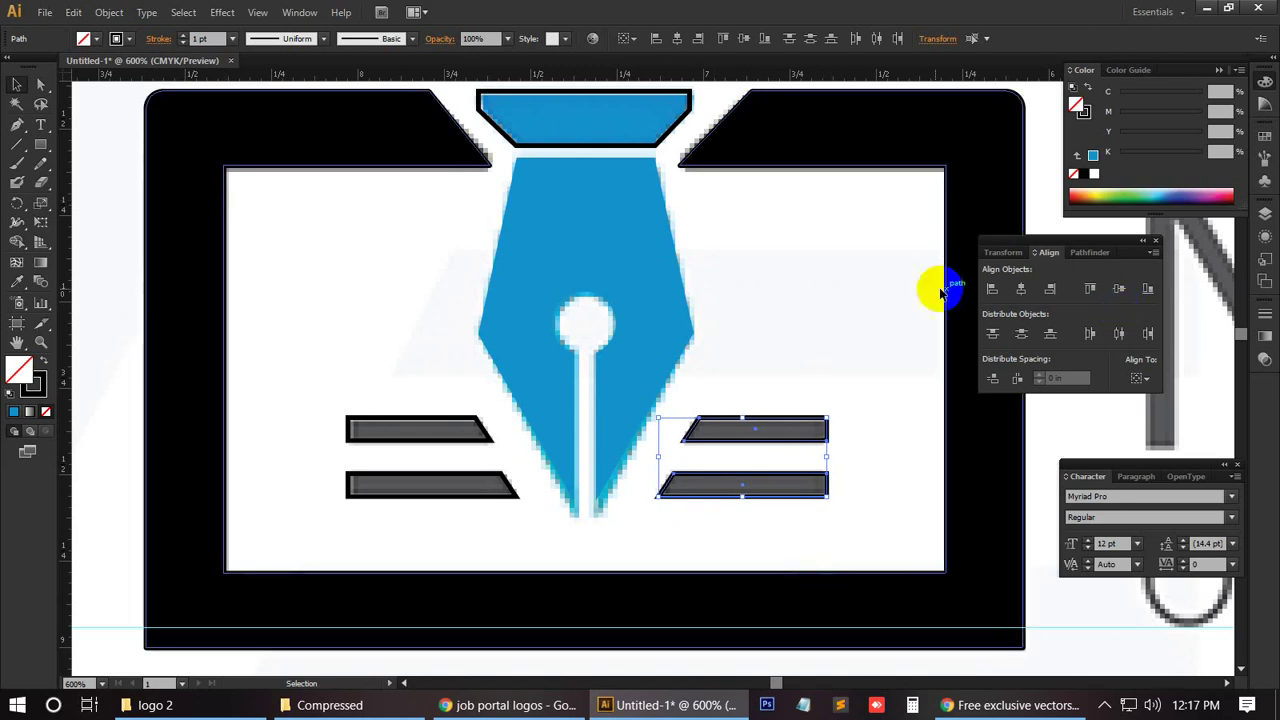
Step: Swap fill and stroke on the two right bars and set the fill to 70% black (K 70)
{"action": "left_click", "coordinate": [1087, 89]}
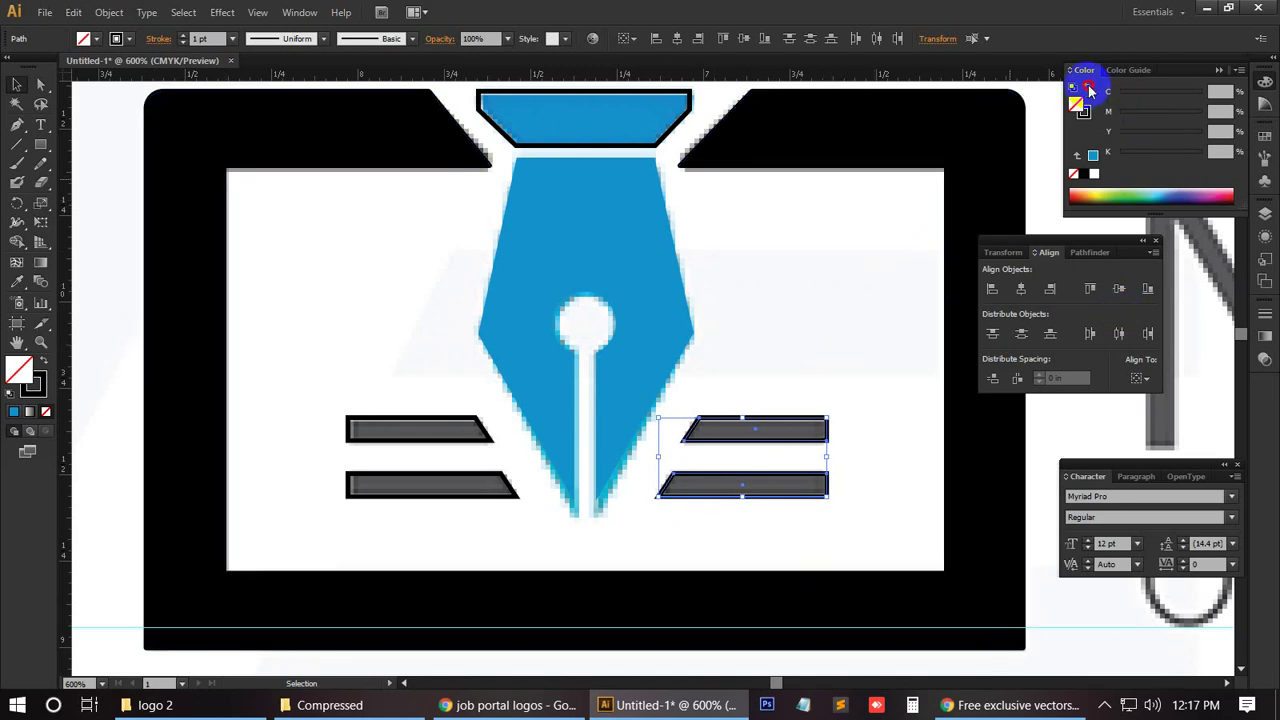
{"action": "left_click", "coordinate": [1217, 151]}
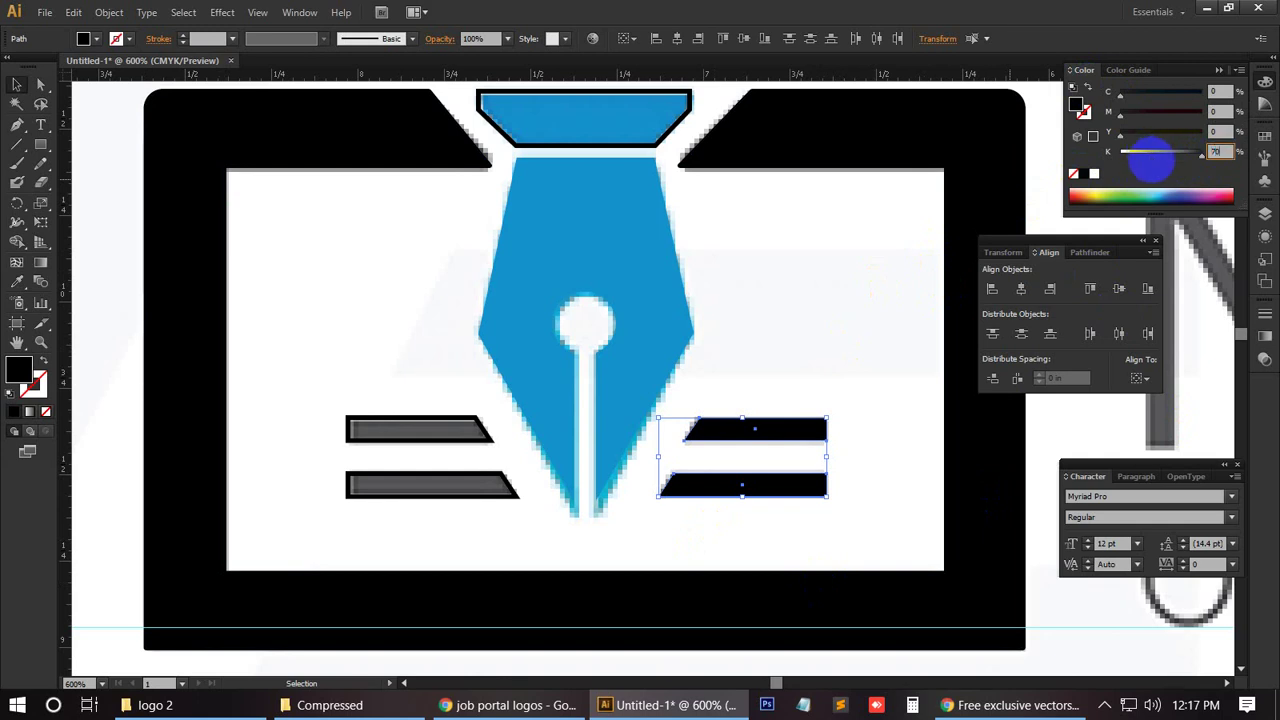
{"action": "key", "text": "Return"}
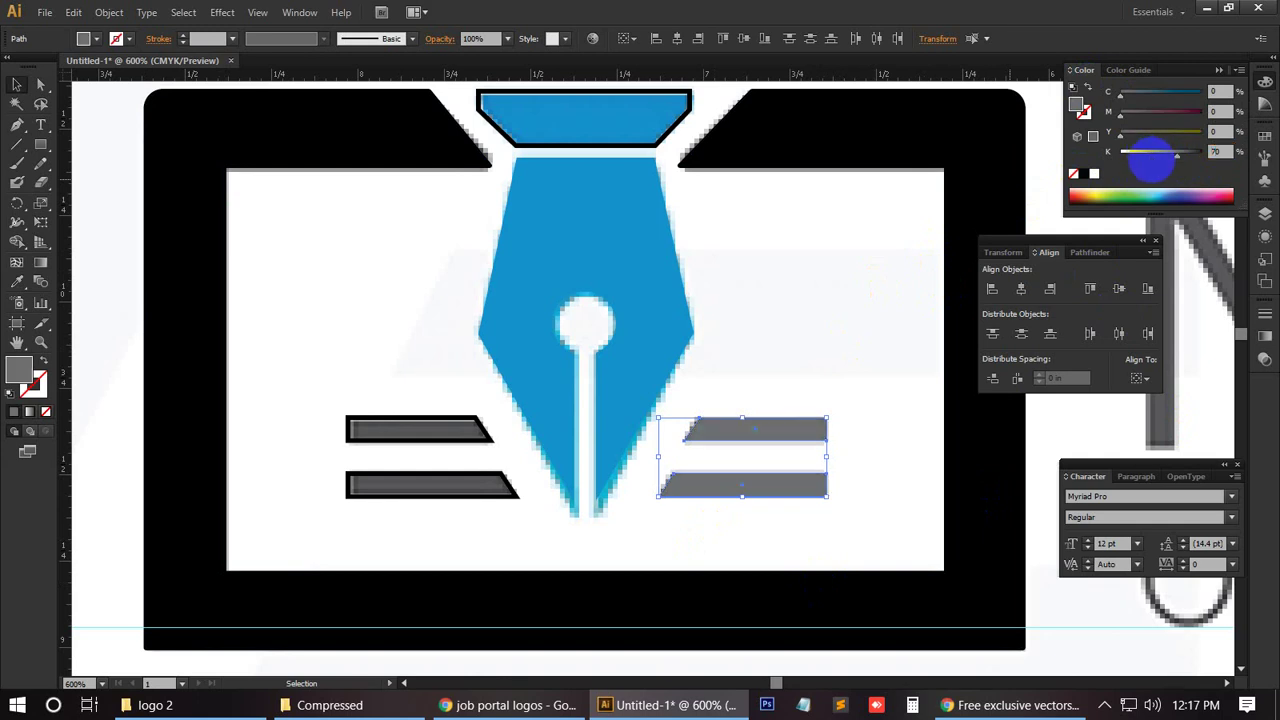
Step: Give the two left bars the same grey fill and no stroke by sampling a right bar with the Eyedropper
{"action": "left_click", "coordinate": [405, 422]}
{"action": "left_click", "coordinate": [443, 480], "text": "shift"}
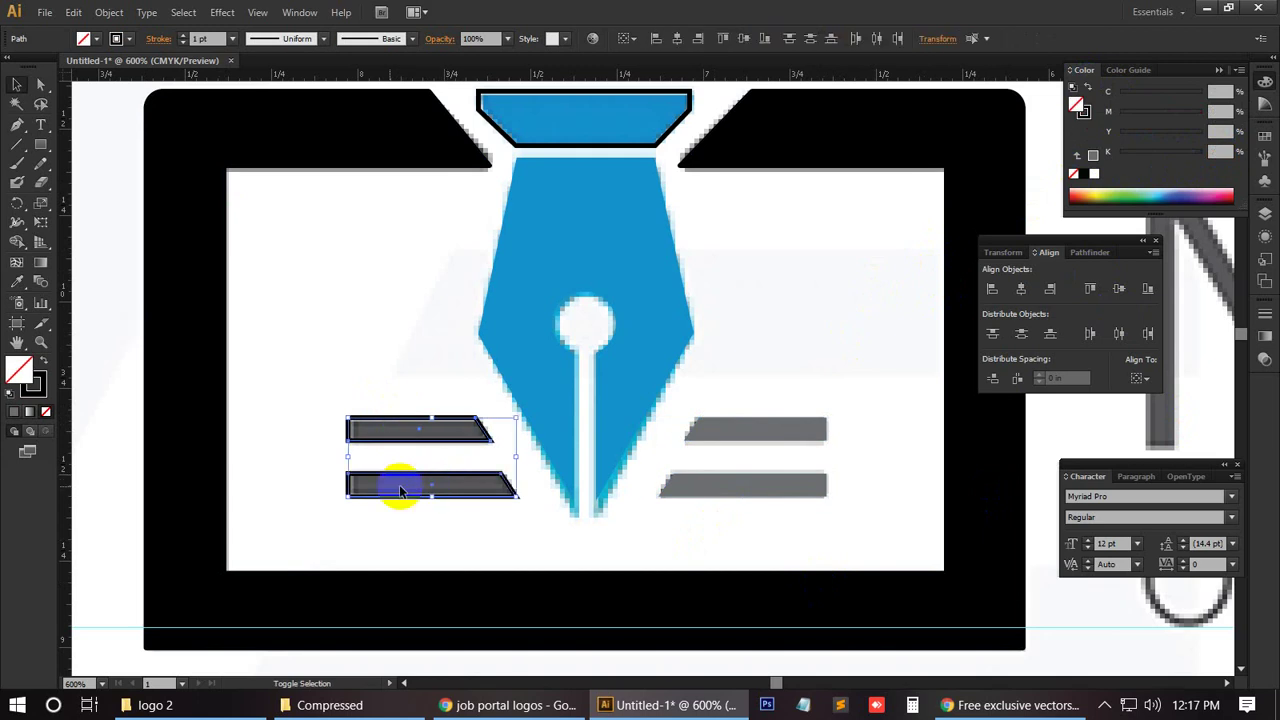
{"action": "left_click", "coordinate": [15, 284]}
{"action": "left_click", "coordinate": [720, 429]}
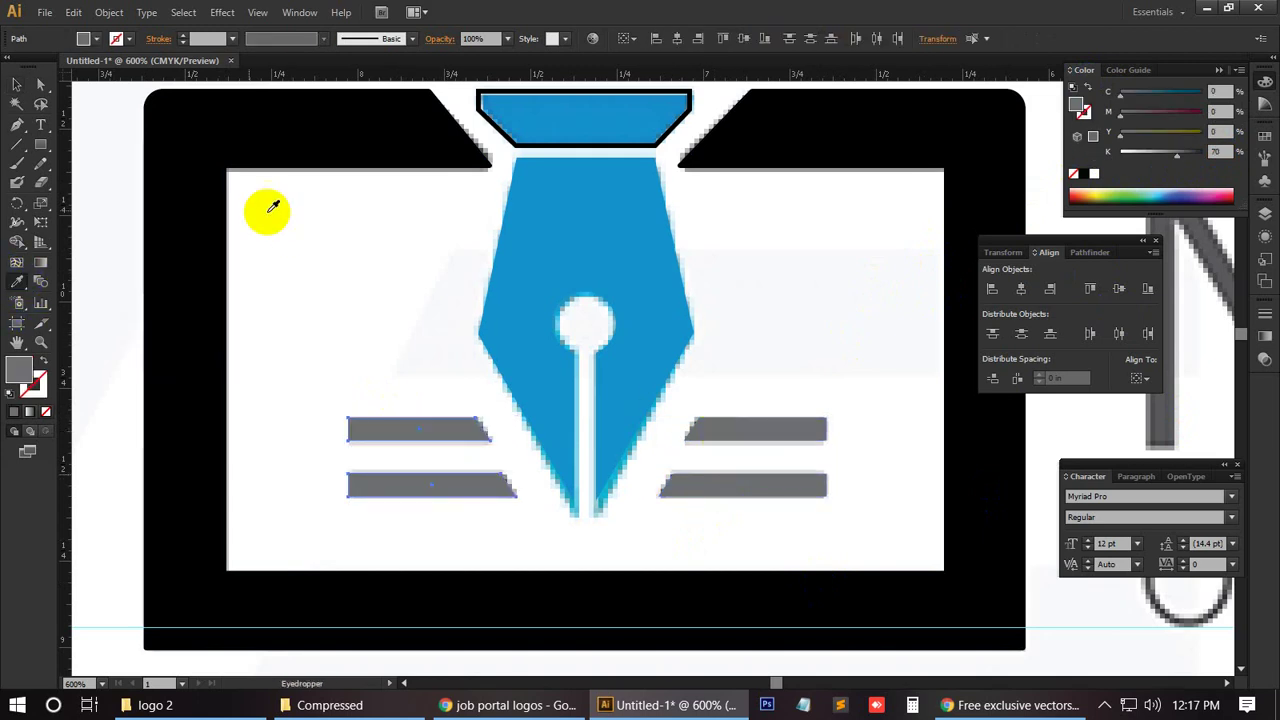
{"action": "left_click", "coordinate": [16, 84]}
{"action": "left_click", "coordinate": [346, 288]}
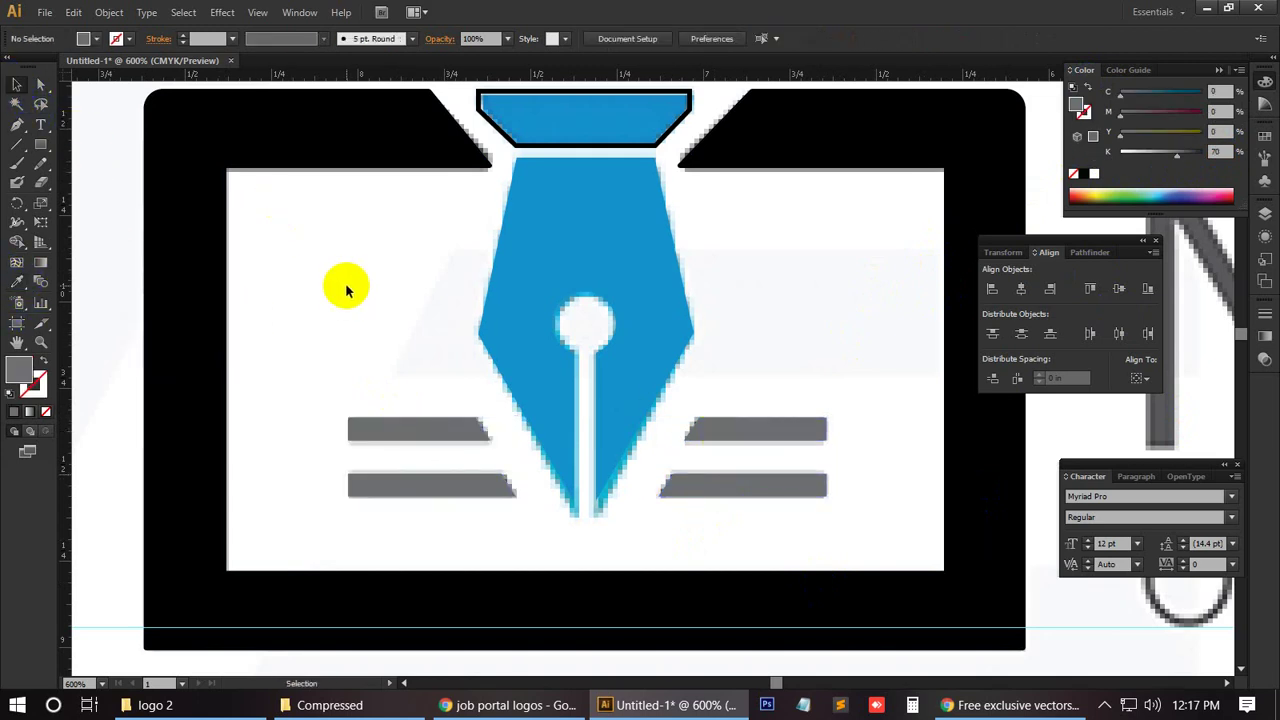
Step: Fill the outlined cap above the pen nib with the nib's blue and no stroke, sampled with the Eyedropper
{"action": "key", "text": "ctrl+minus"}
{"action": "key", "text": "ctrl+minus"}
{"action": "key", "text": "ctrl+minus"}
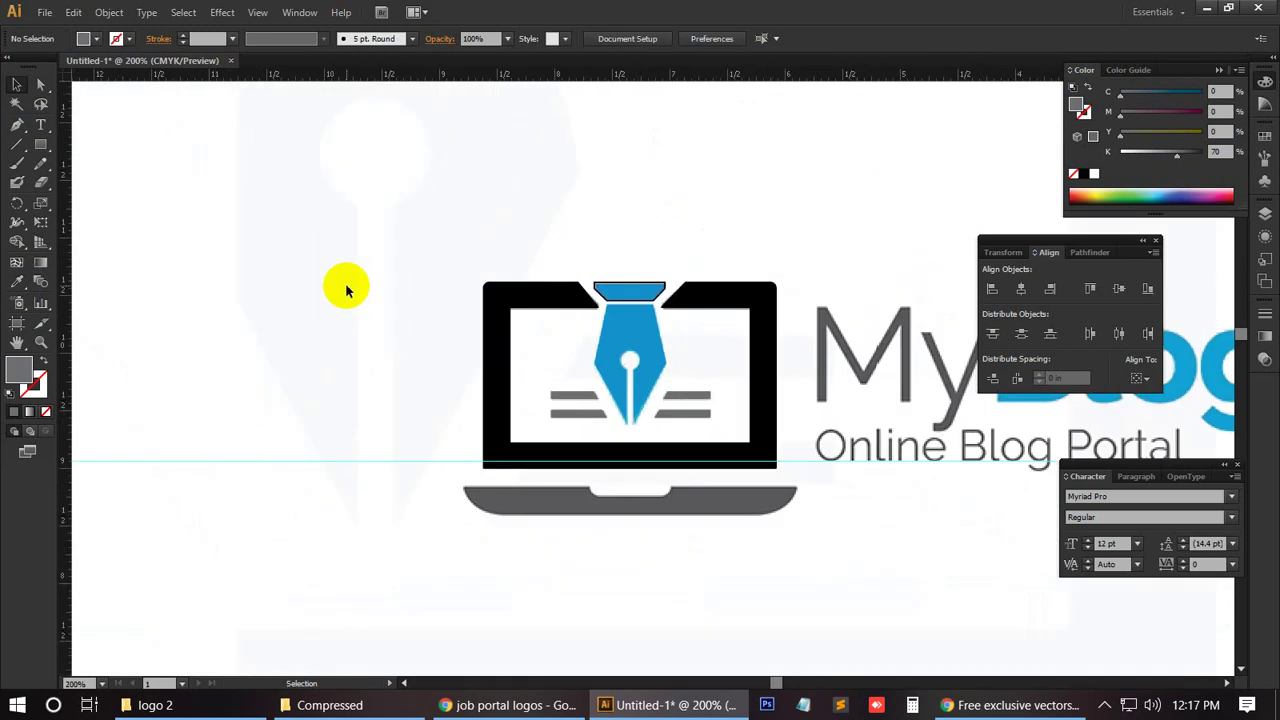
{"action": "scroll", "coordinate": [611, 585], "scroll_direction": "down", "scroll_amount": 3}
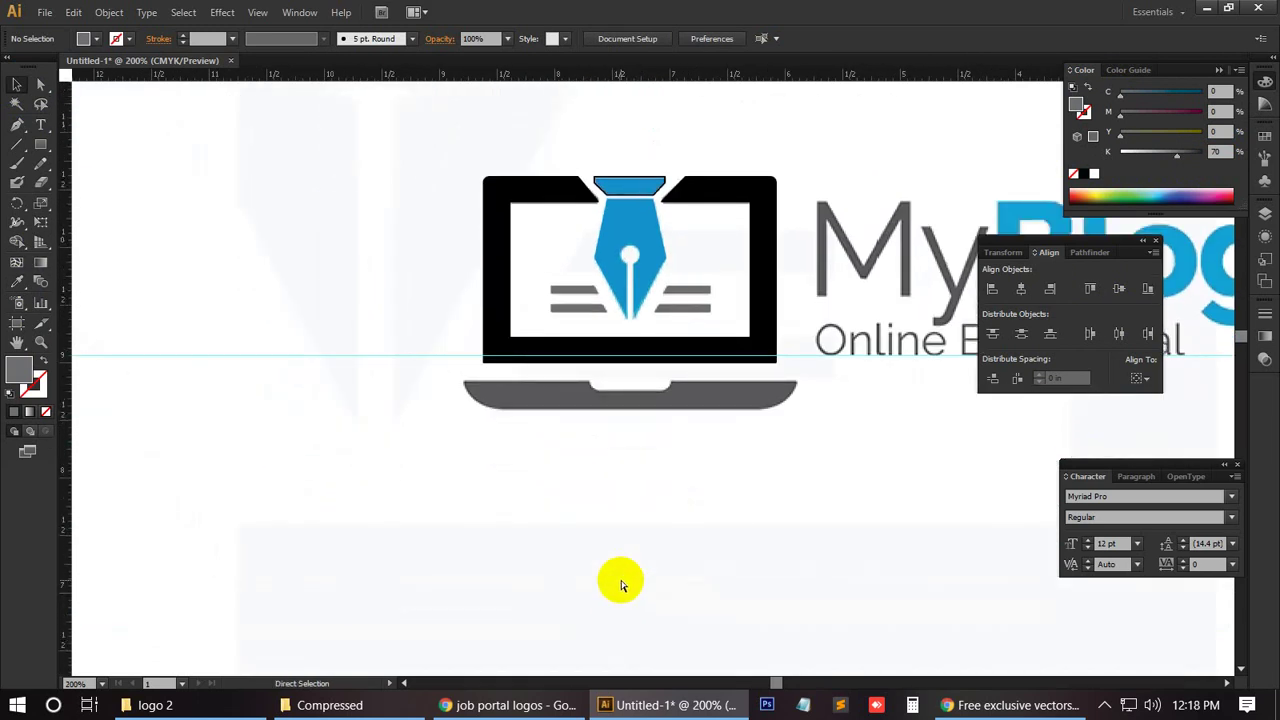
{"action": "key", "text": "ctrl+plus"}
{"action": "key", "text": "ctrl+plus"}
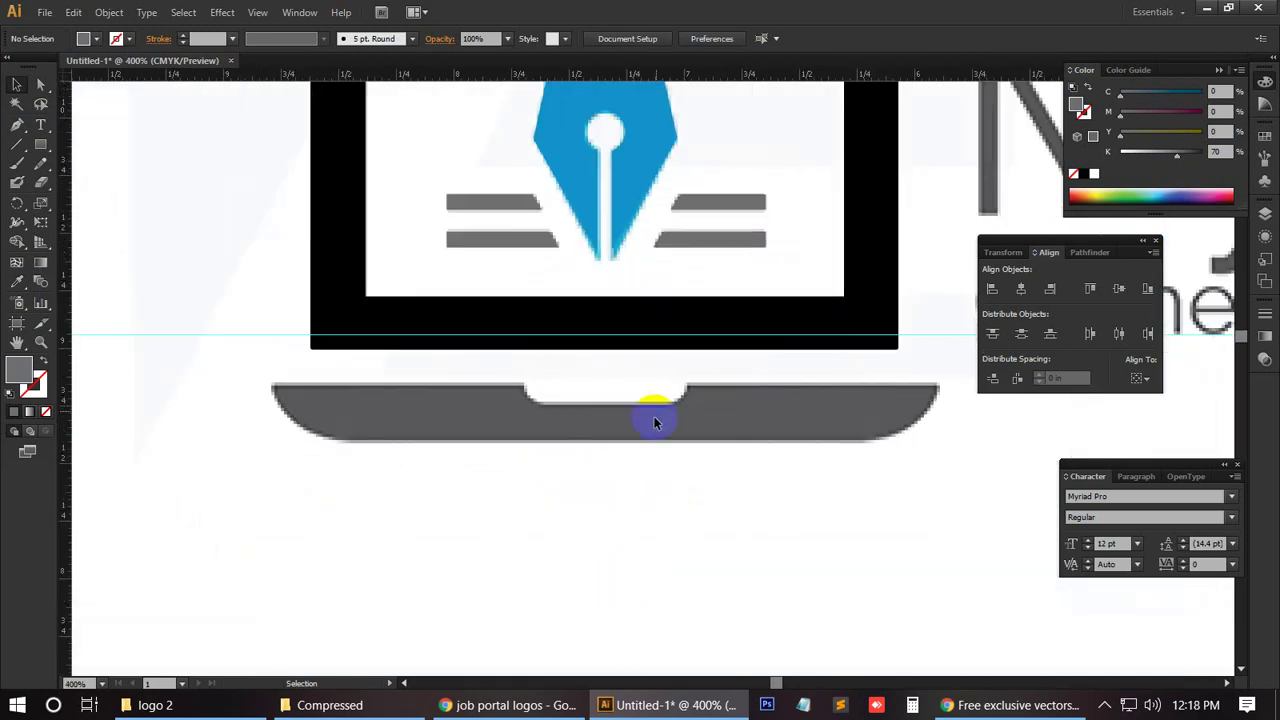
{"action": "scroll", "coordinate": [680, 425], "scroll_direction": "up", "scroll_amount": 2}
{"action": "scroll", "coordinate": [693, 425], "scroll_direction": "up", "scroll_amount": 3}
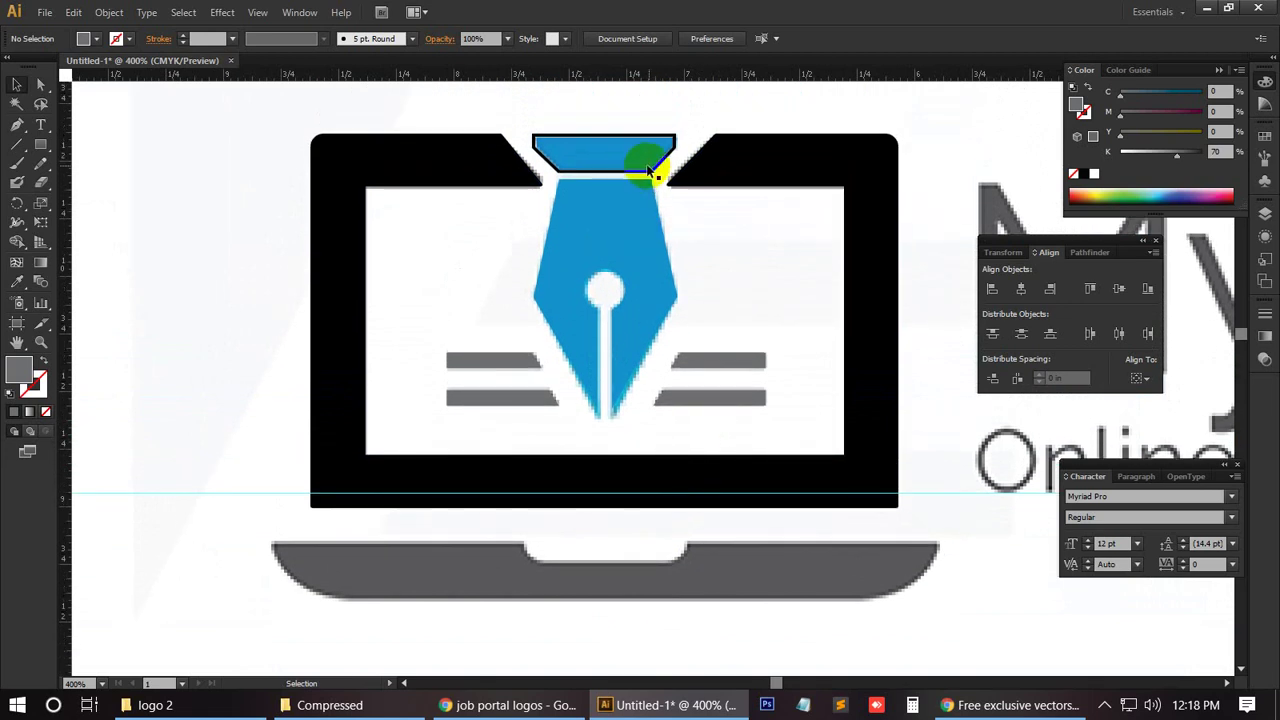
{"action": "left_click", "coordinate": [650, 172]}
{"action": "left_click", "coordinate": [17, 282]}
{"action": "left_click", "coordinate": [356, 279]}
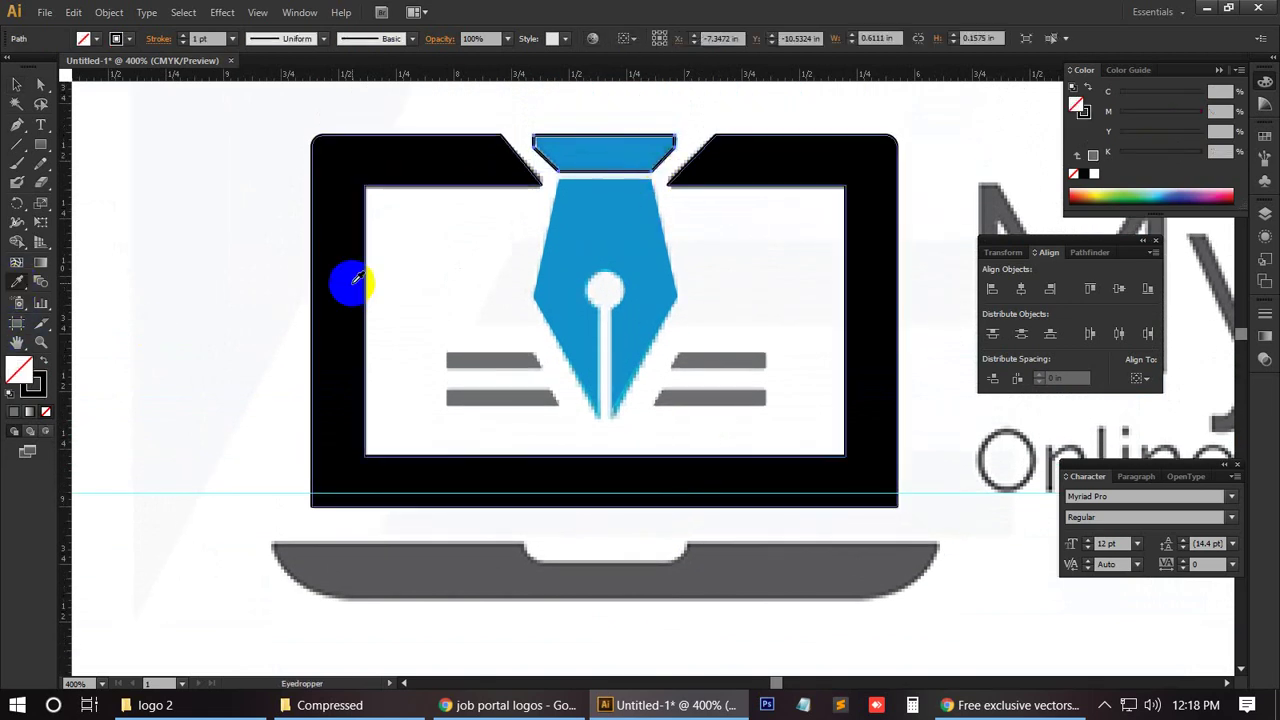
{"action": "left_click", "coordinate": [563, 249]}
{"action": "left_click", "coordinate": [17, 85]}
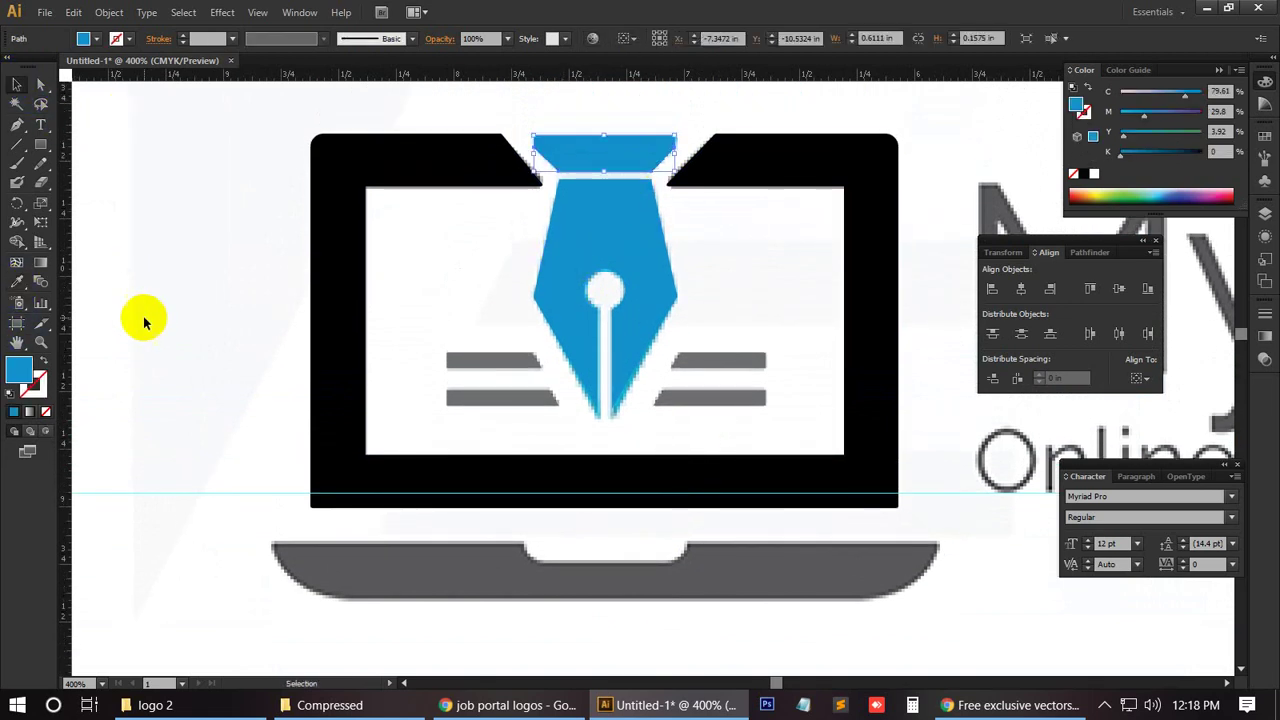
{"action": "left_click", "coordinate": [143, 320]}
{"action": "scroll", "coordinate": [178, 418], "scroll_direction": "down", "scroll_amount": 3}
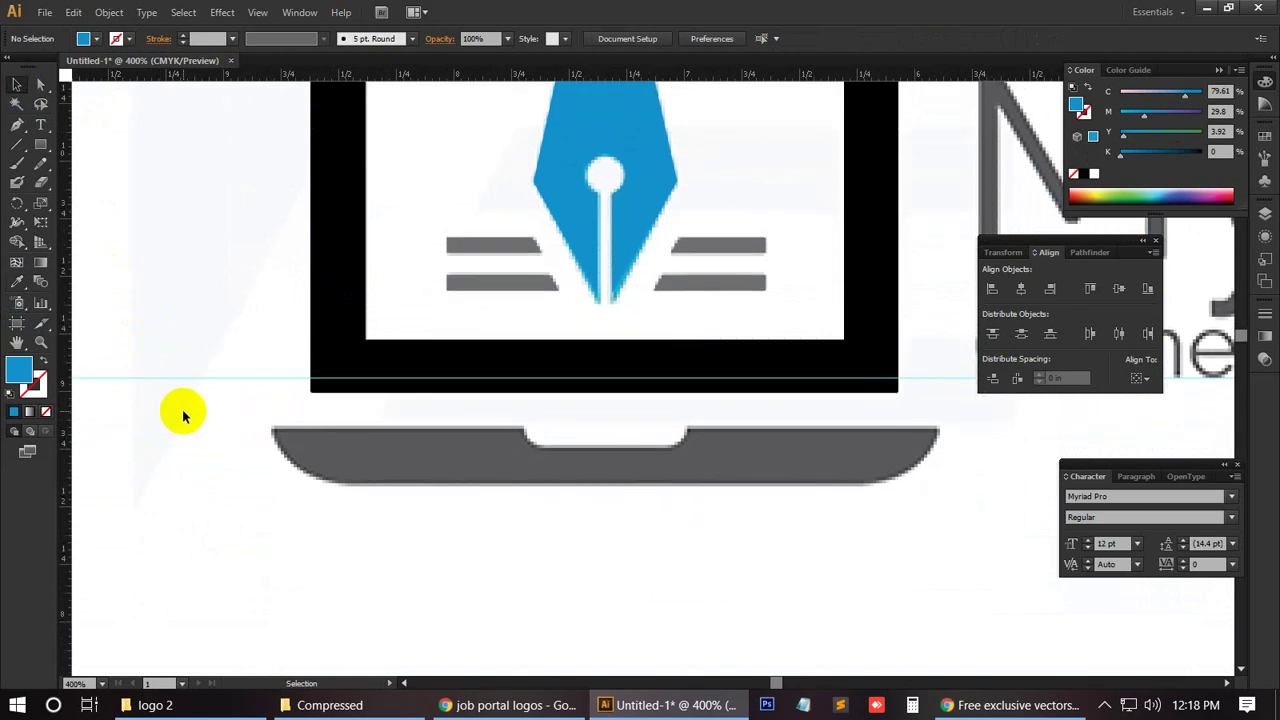
{"action": "scroll", "coordinate": [183, 415], "scroll_direction": "down", "scroll_amount": 2}
{"action": "left_click", "coordinate": [17, 124]}
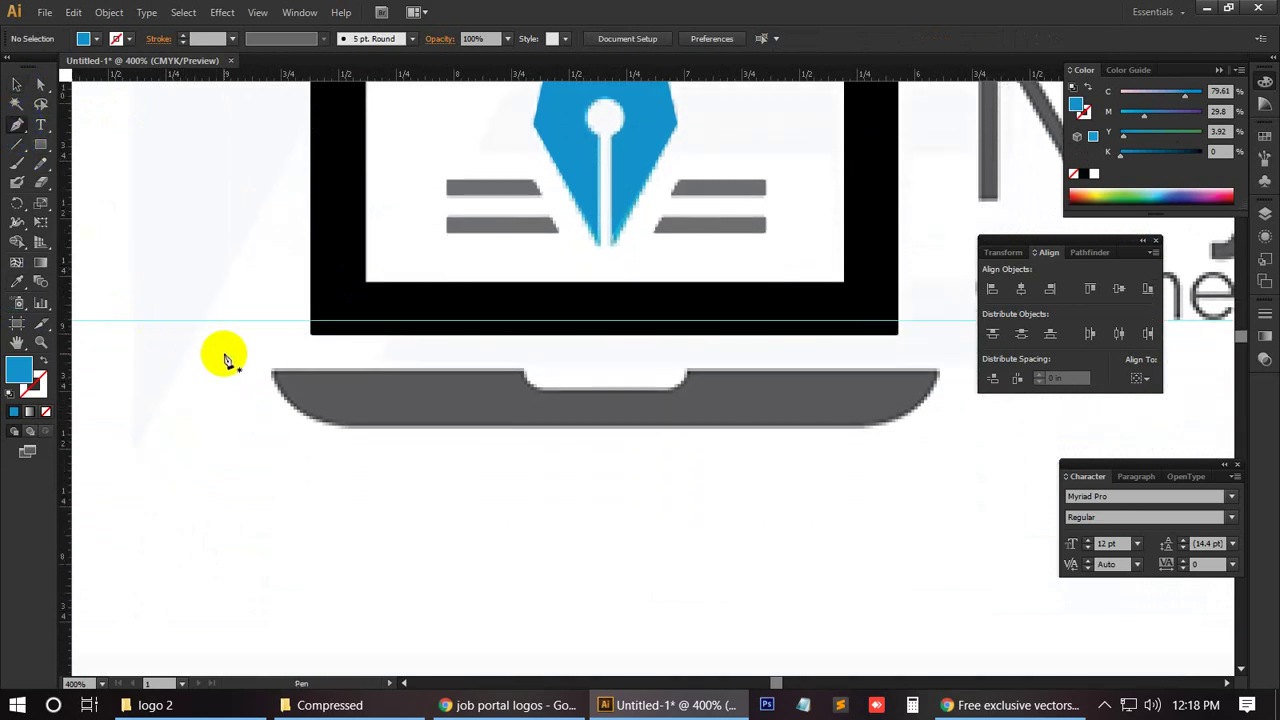
{"action": "left_click", "coordinate": [283, 378]}
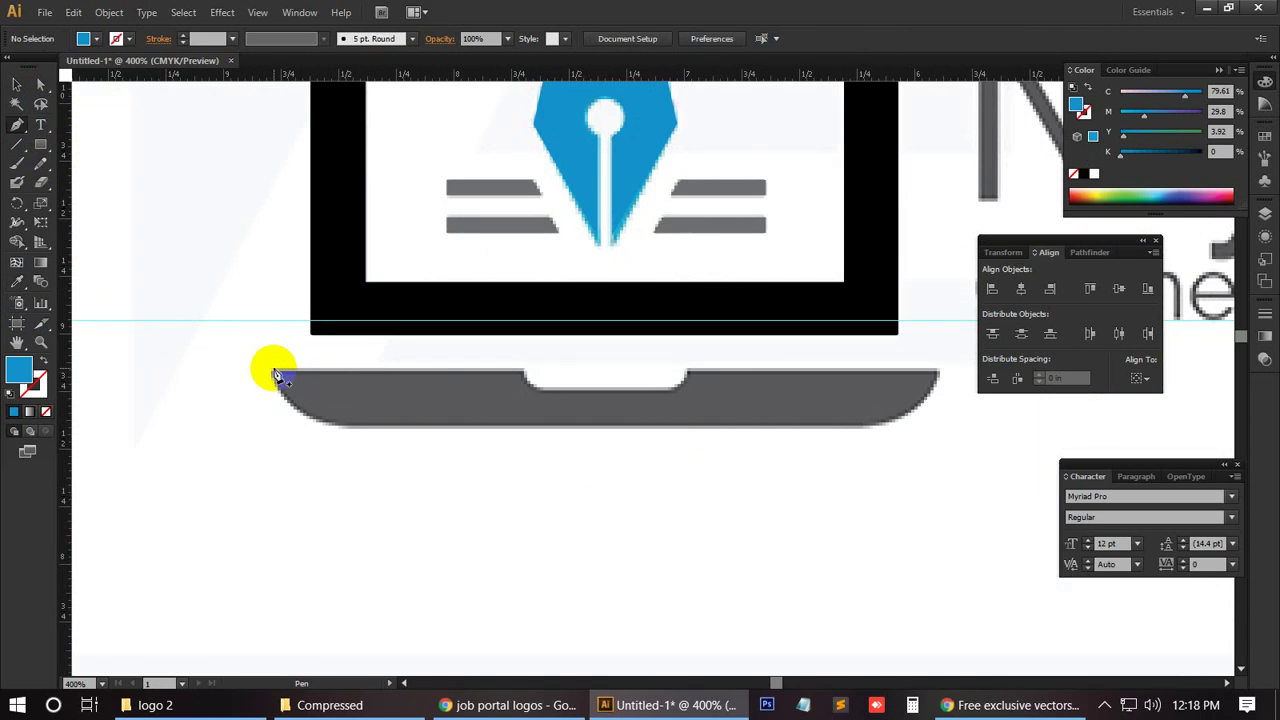
{"action": "left_click", "coordinate": [321, 408]}
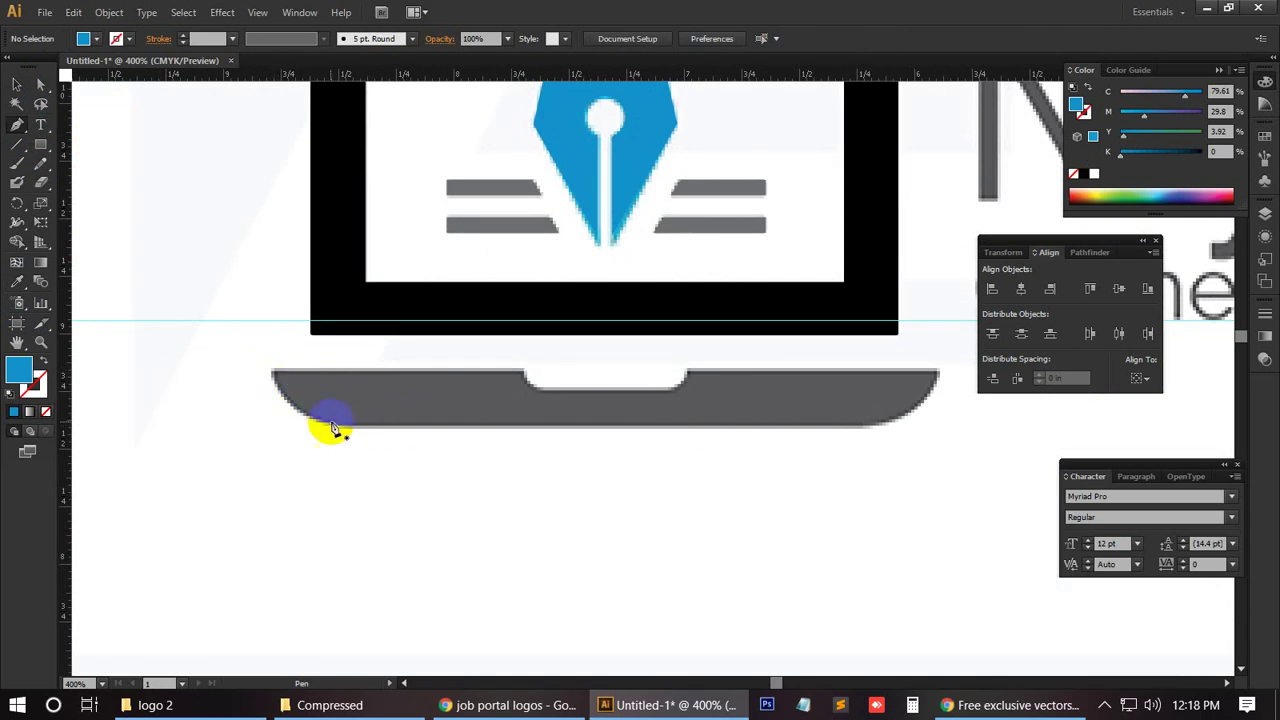
{"action": "left_click", "coordinate": [43, 146]}
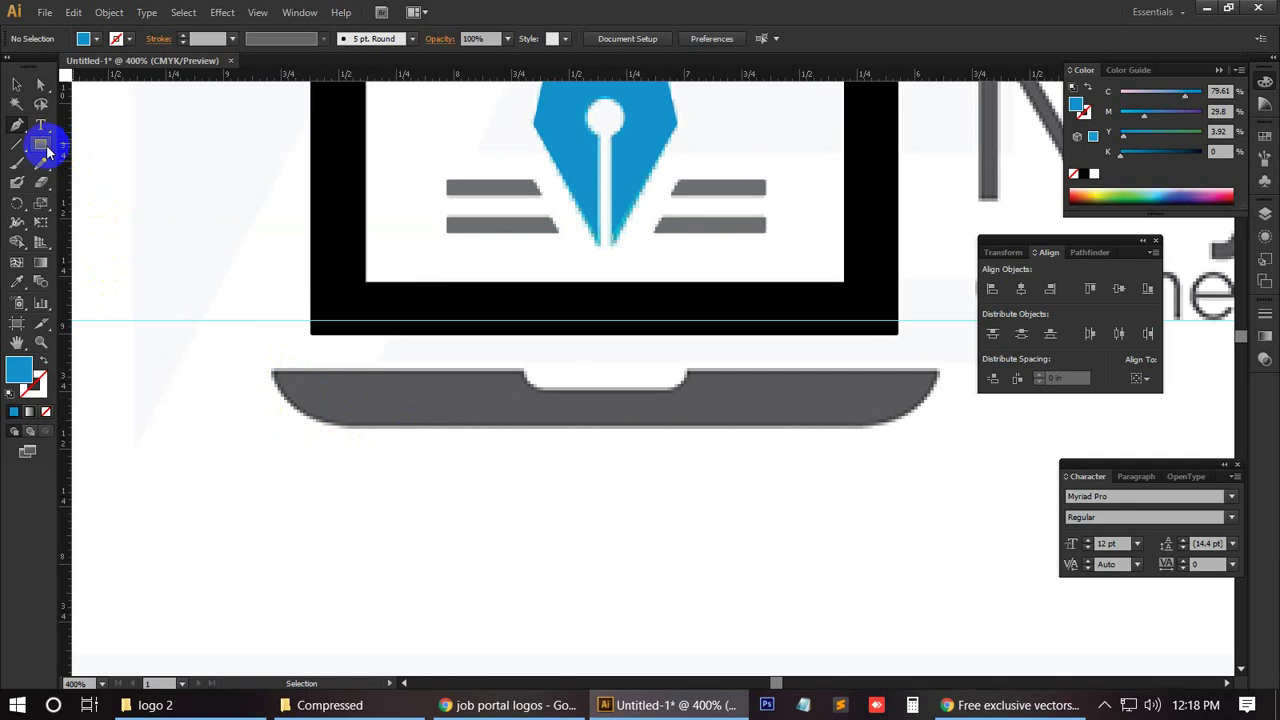
{"action": "key", "text": "p"}
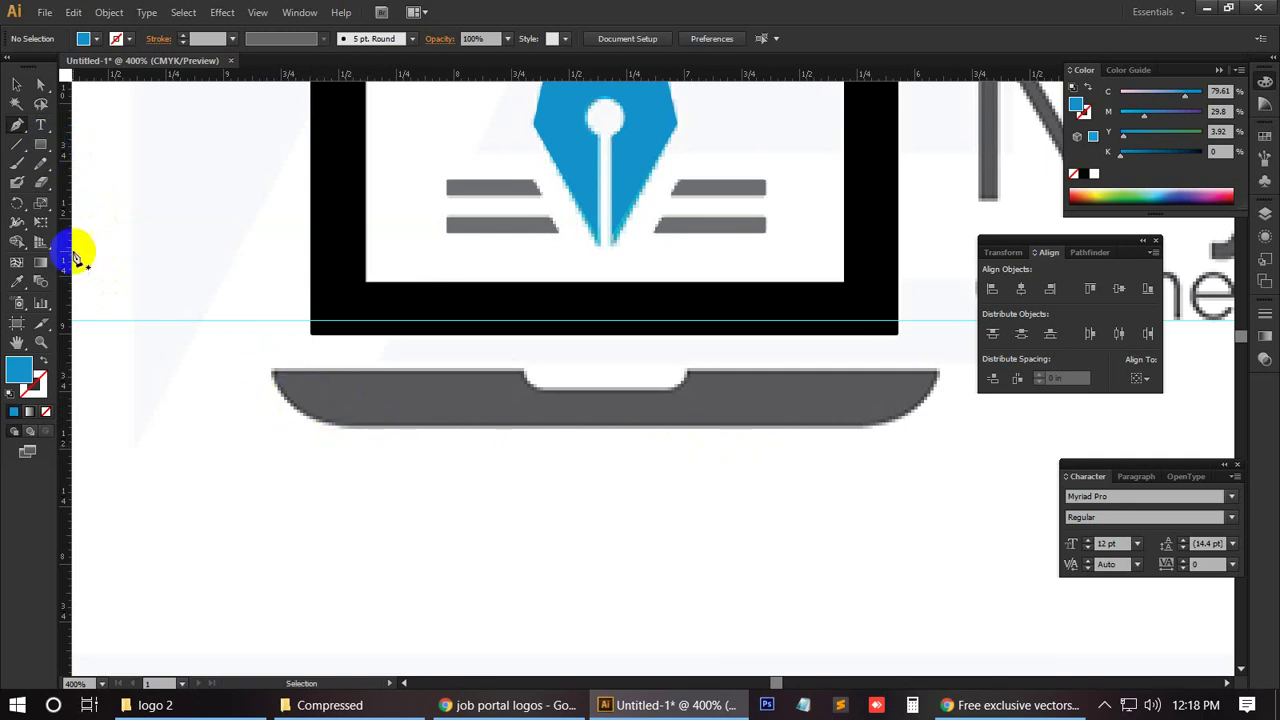
Step: Try to match the laptop base with an outlined rounded rectangle about 2.88 in wide and 0.35 in high, and delete it
{"action": "left_click", "coordinate": [43, 145]}
{"action": "left_click_drag", "start_coordinate": [43, 146], "coordinate": [104, 163]}
{"action": "left_click_drag", "start_coordinate": [272, 366], "coordinate": [934, 425]}
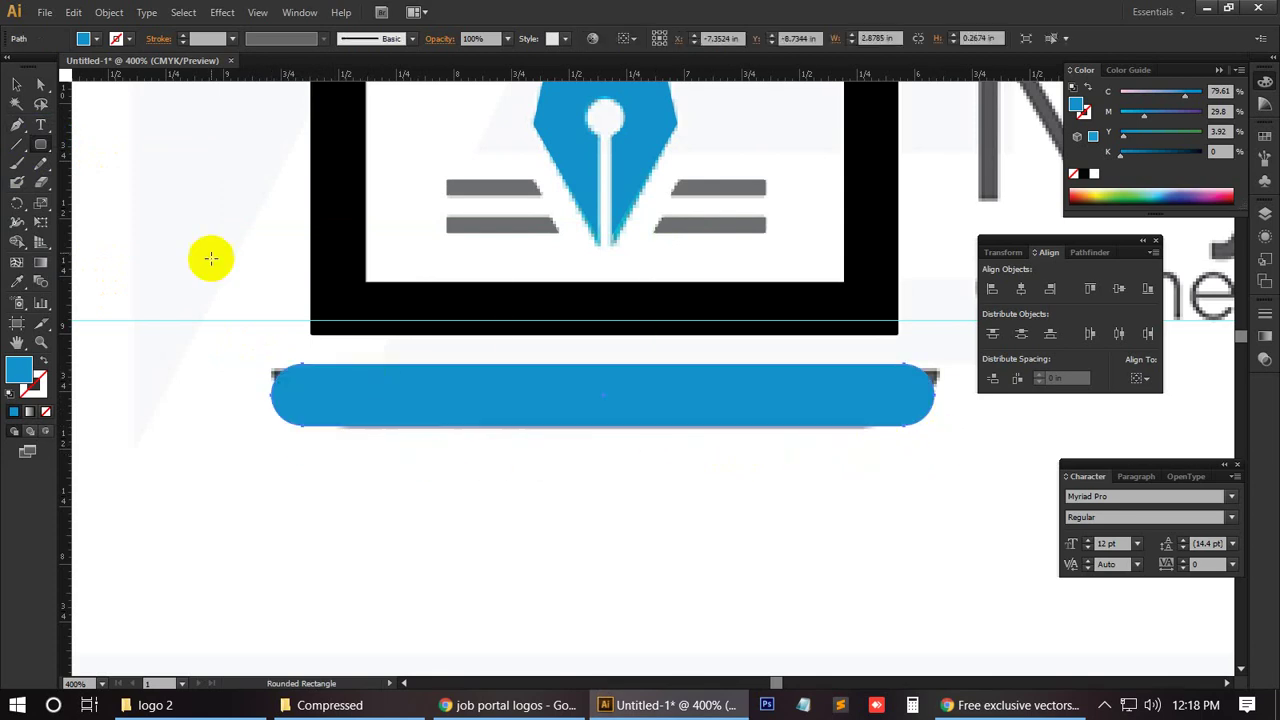
{"action": "left_click", "coordinate": [17, 84]}
{"action": "left_click", "coordinate": [42, 364]}
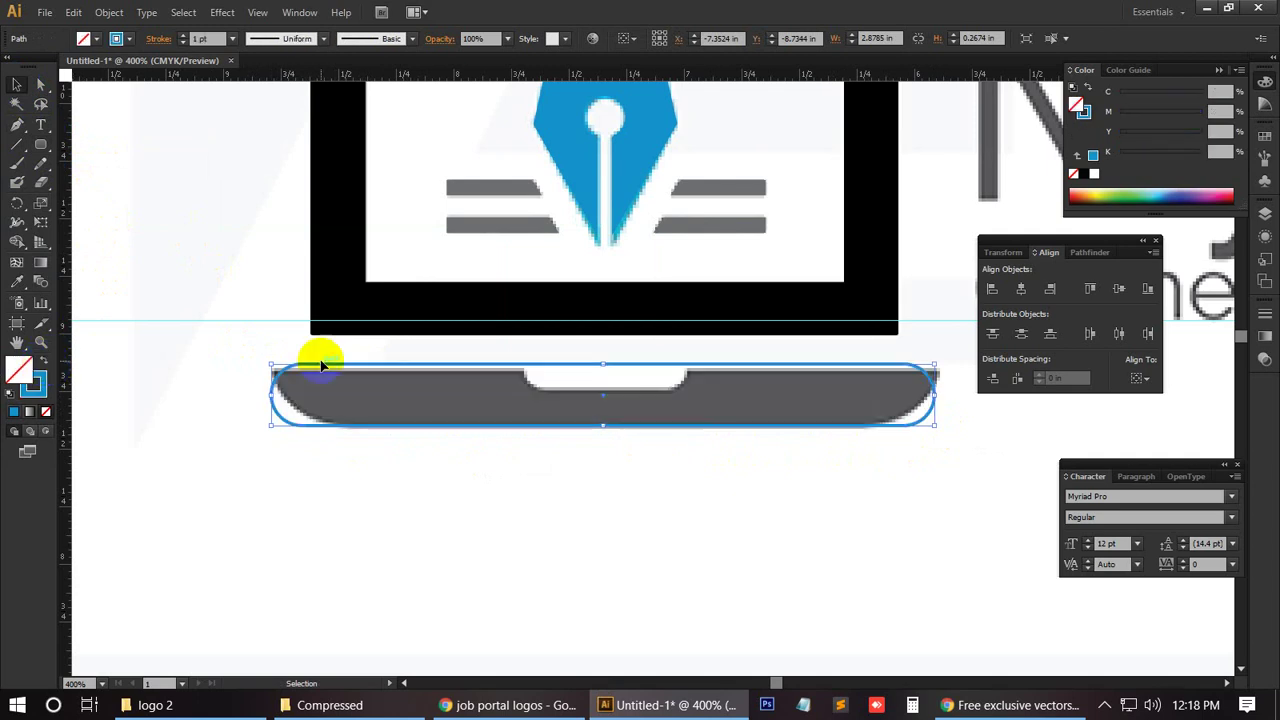
{"action": "left_click_drag", "start_coordinate": [602, 366], "coordinate": [602, 346]}
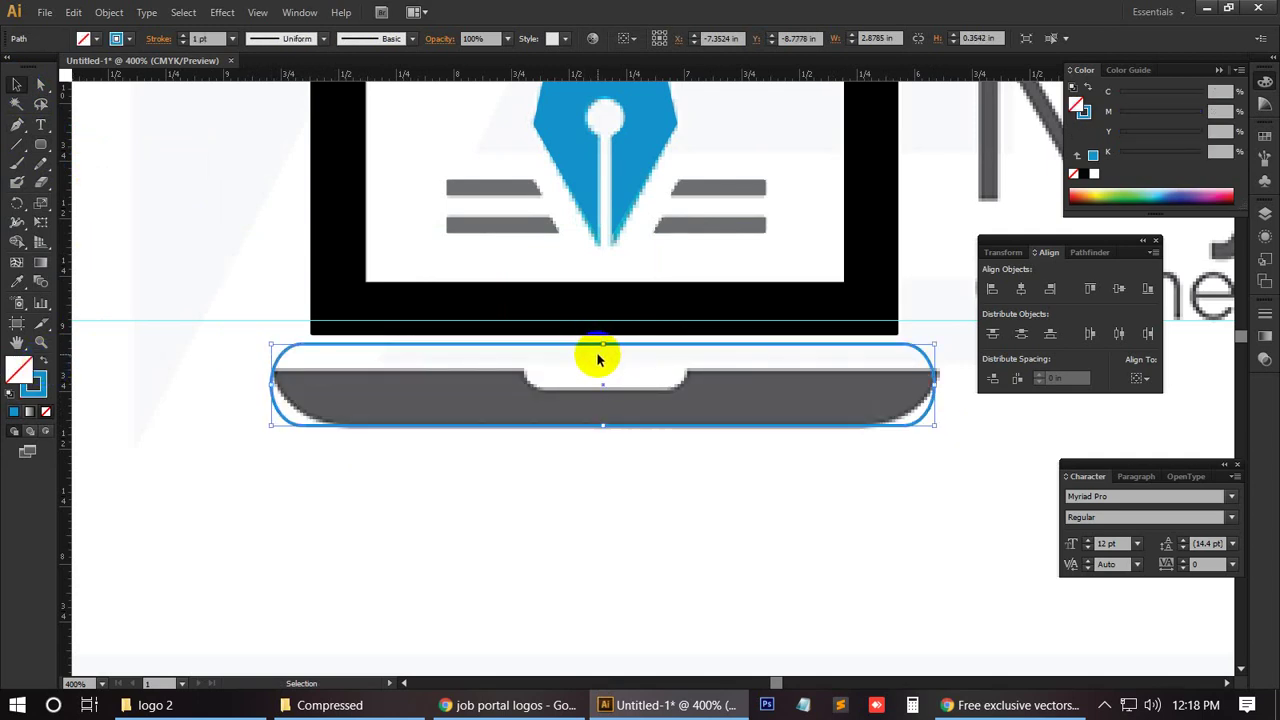
{"action": "key", "text": "Delete"}
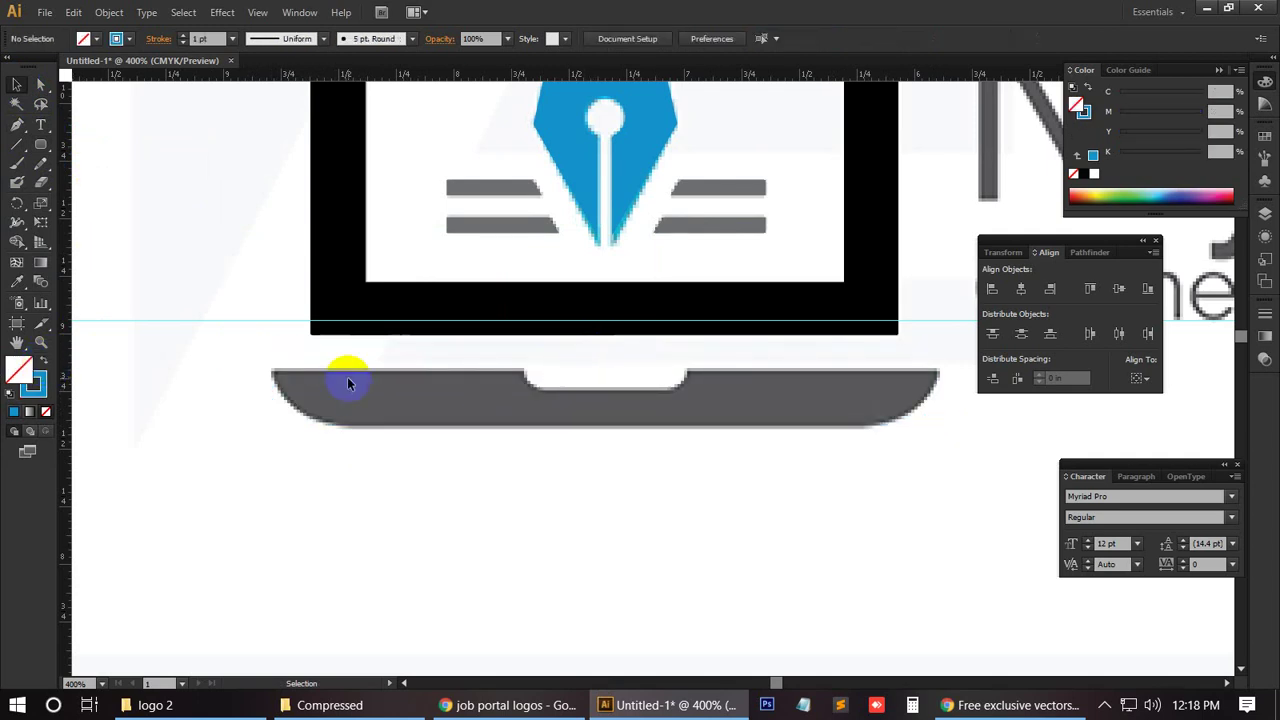
Step: Trace the laptop base with the Pen tool: rounded left corner, straight bottom edge and rounded right corner up to its top right end
{"action": "left_click", "coordinate": [17, 125]}
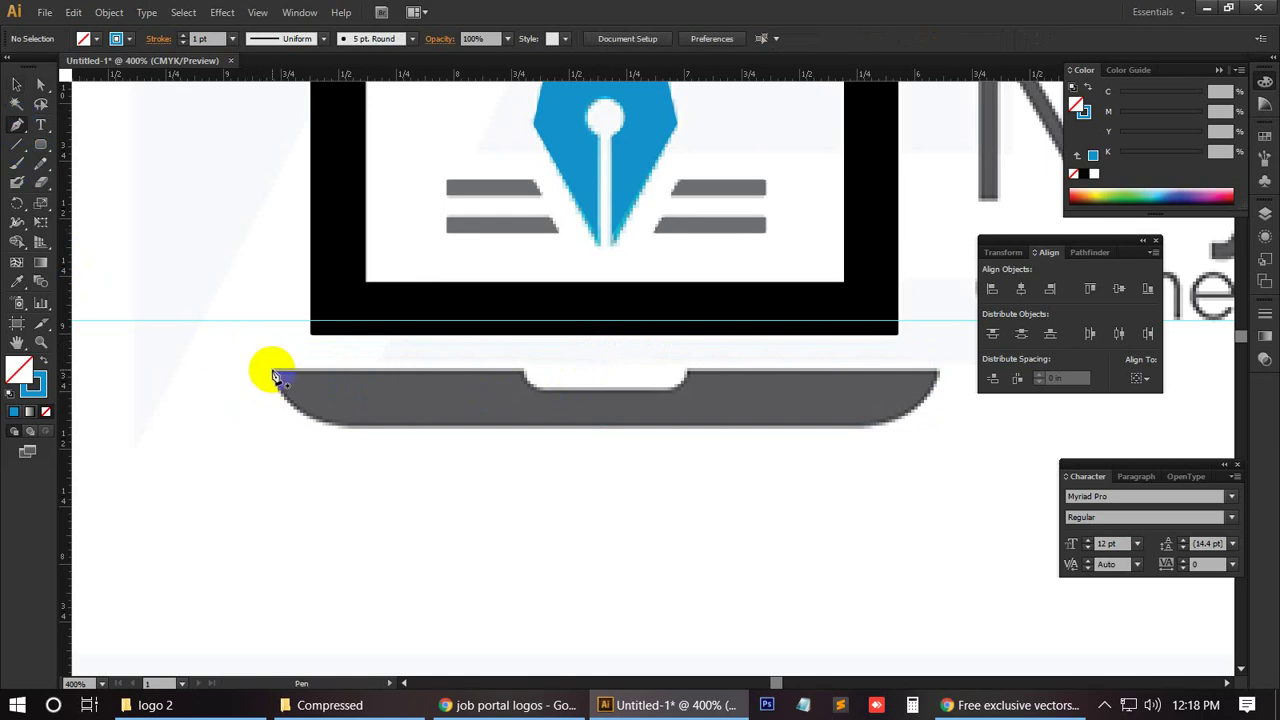
{"action": "left_click_drag", "start_coordinate": [273, 370], "coordinate": [339, 435]}
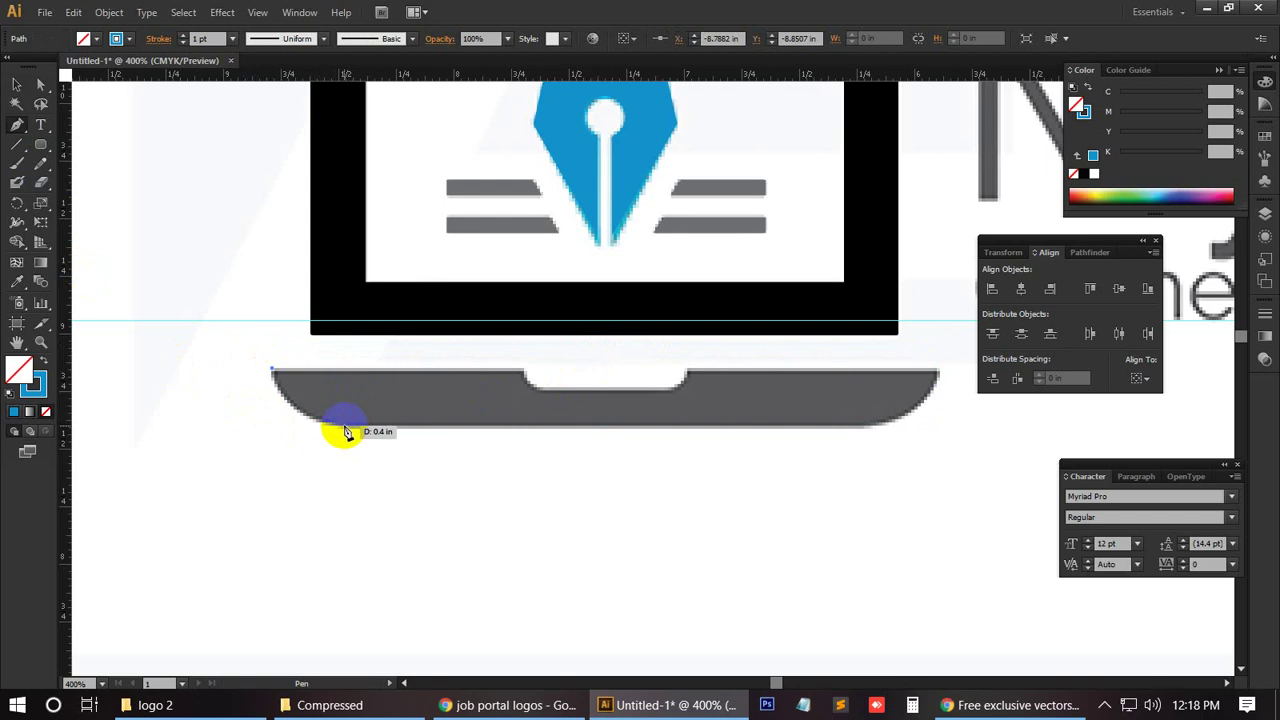
{"action": "left_click_drag", "start_coordinate": [345, 426], "coordinate": [404, 430]}
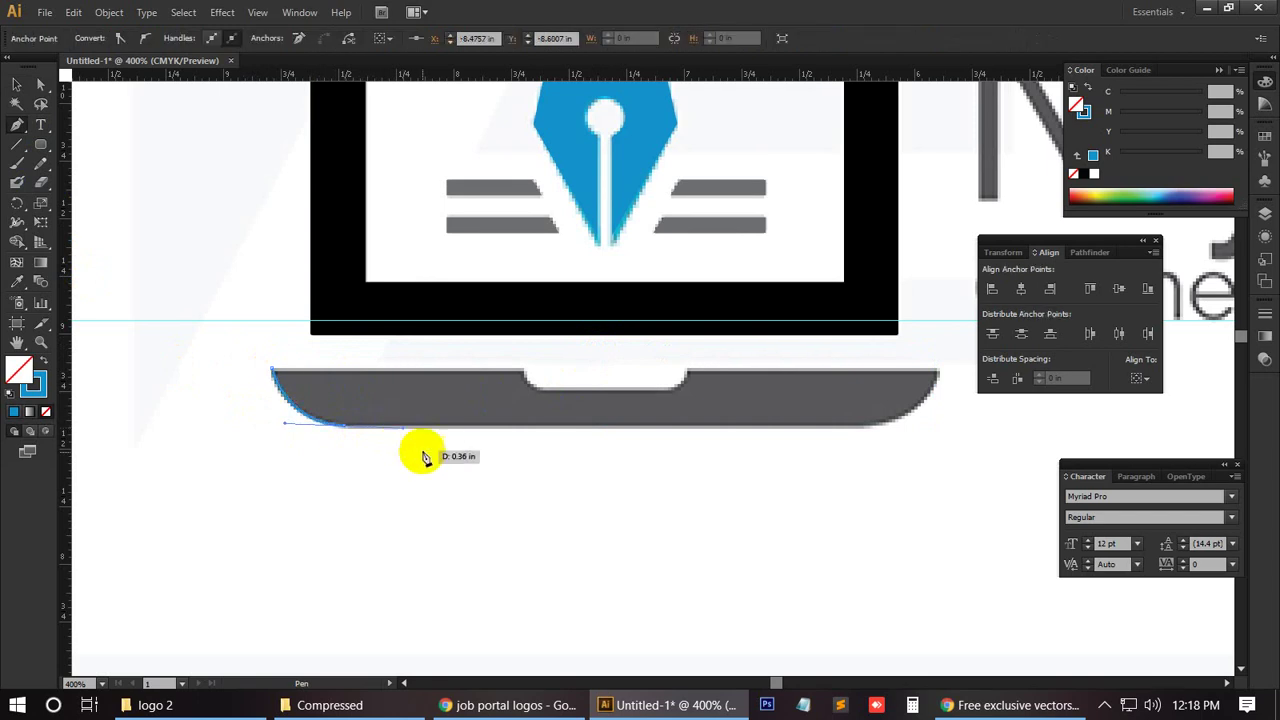
{"action": "left_click", "coordinate": [348, 428]}
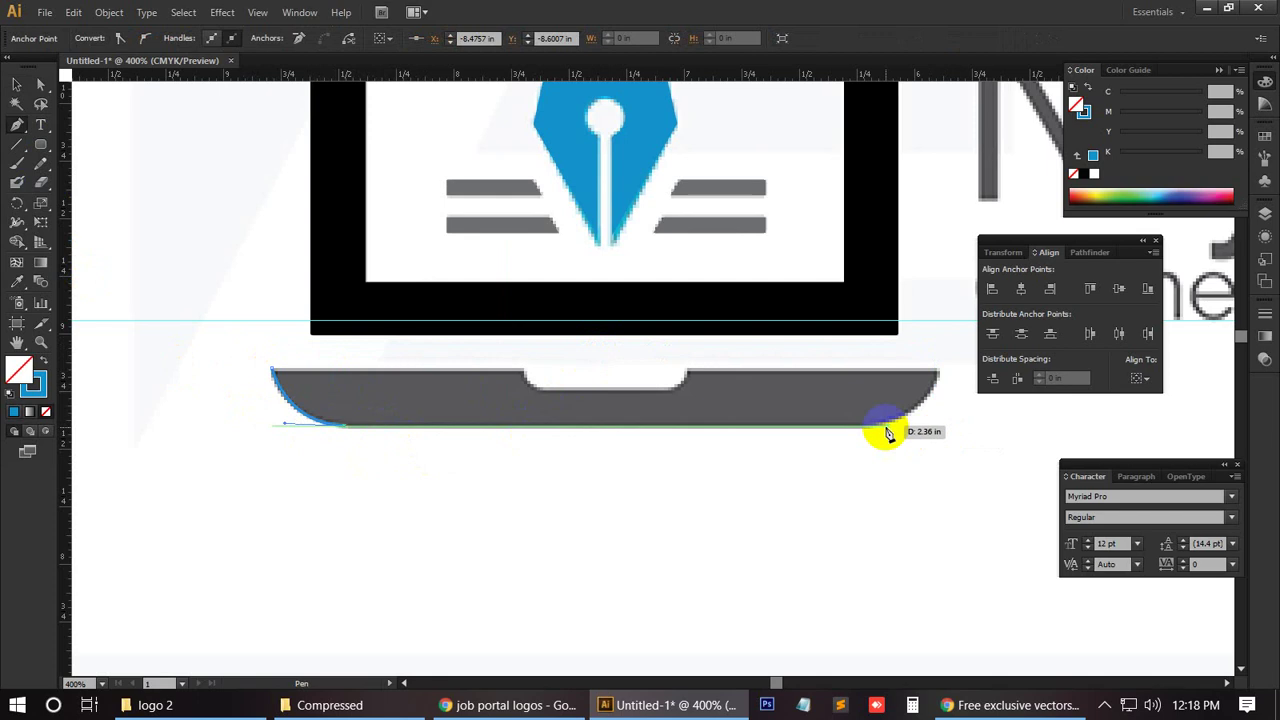
{"action": "left_click_drag", "start_coordinate": [862, 428], "coordinate": [914, 433]}
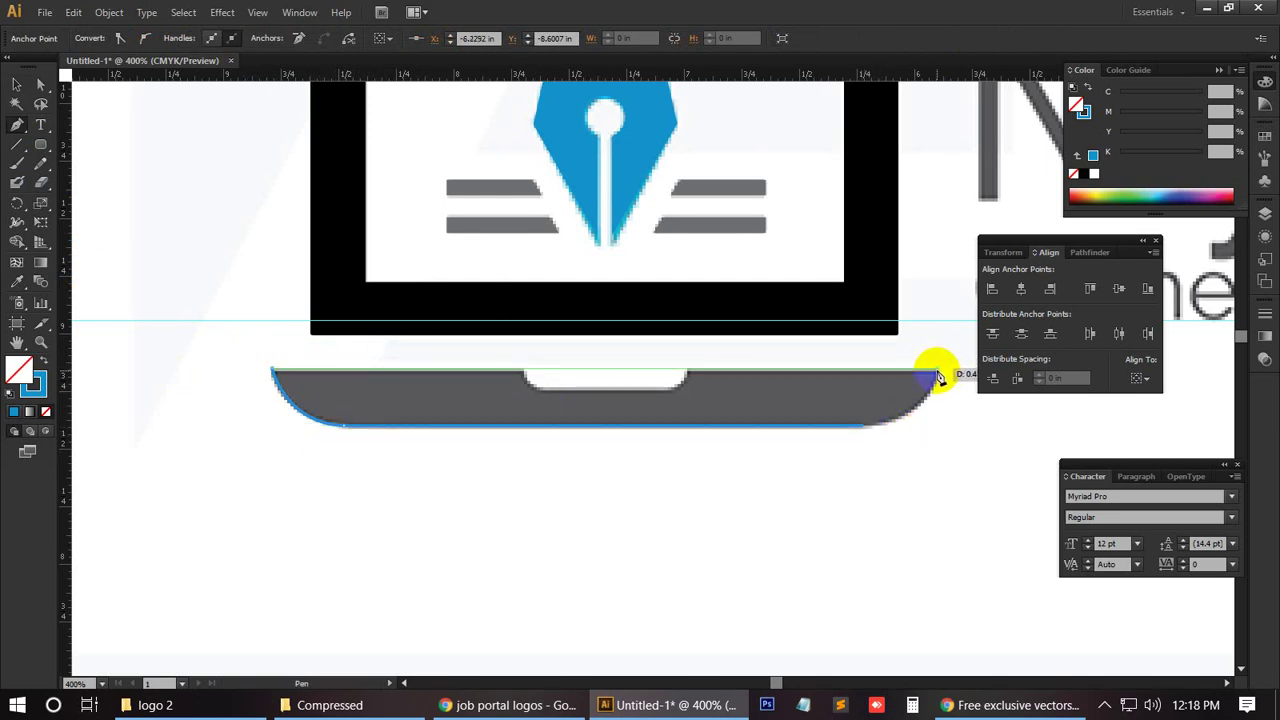
{"action": "left_click_drag", "start_coordinate": [940, 376], "coordinate": [946, 315]}
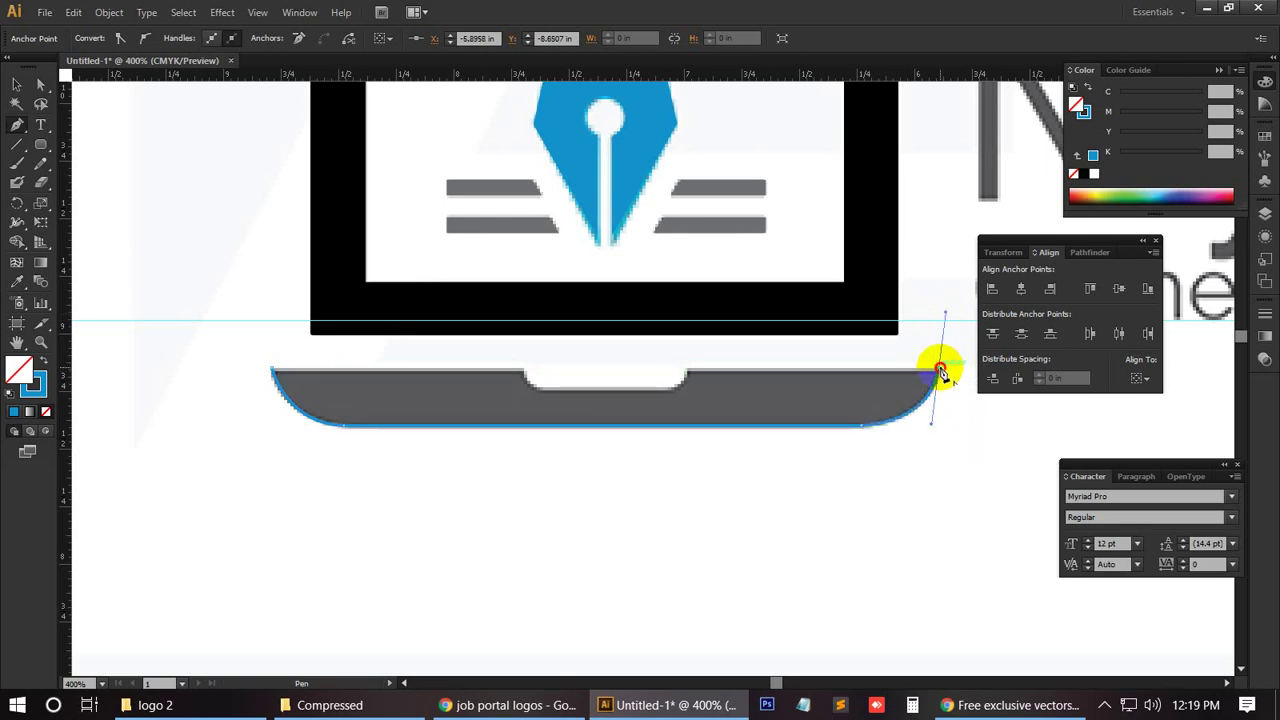
{"action": "left_click", "coordinate": [940, 372]}
Step: Try to trace the right corner of the base's notch with the Pen tool, and undo those points
{"action": "left_click", "coordinate": [686, 373]}
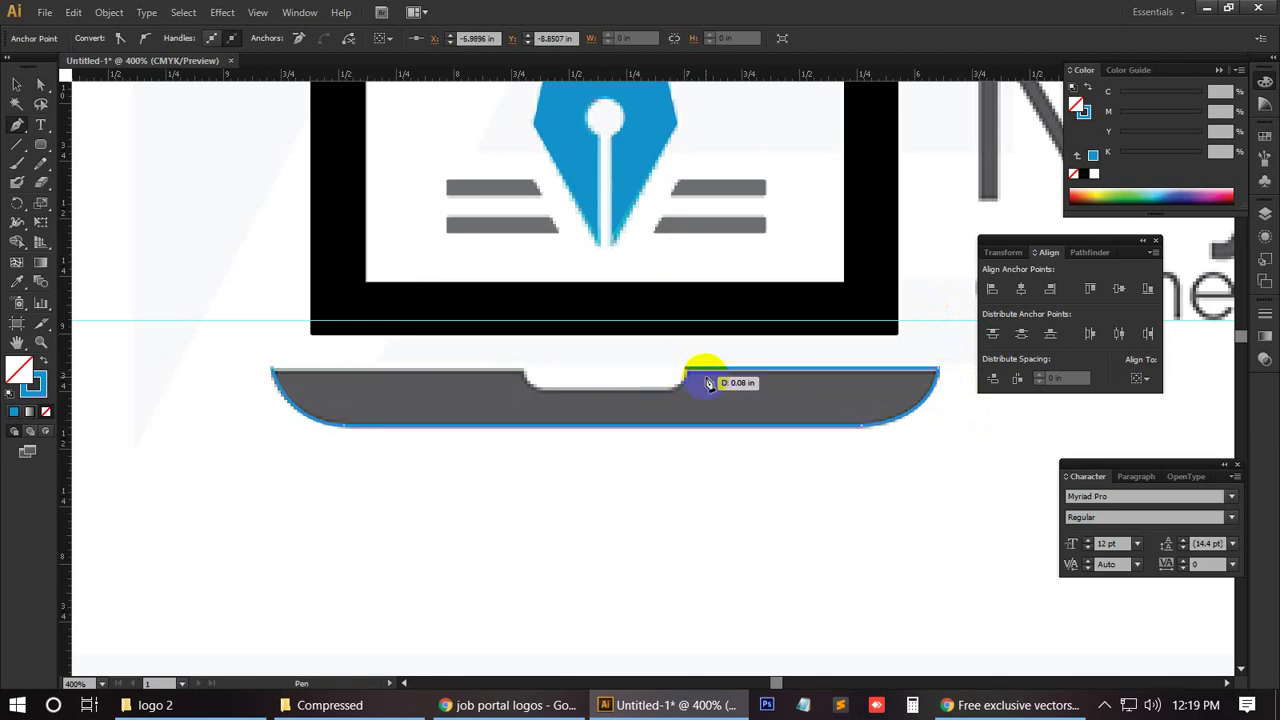
{"action": "left_click", "coordinate": [668, 397]}
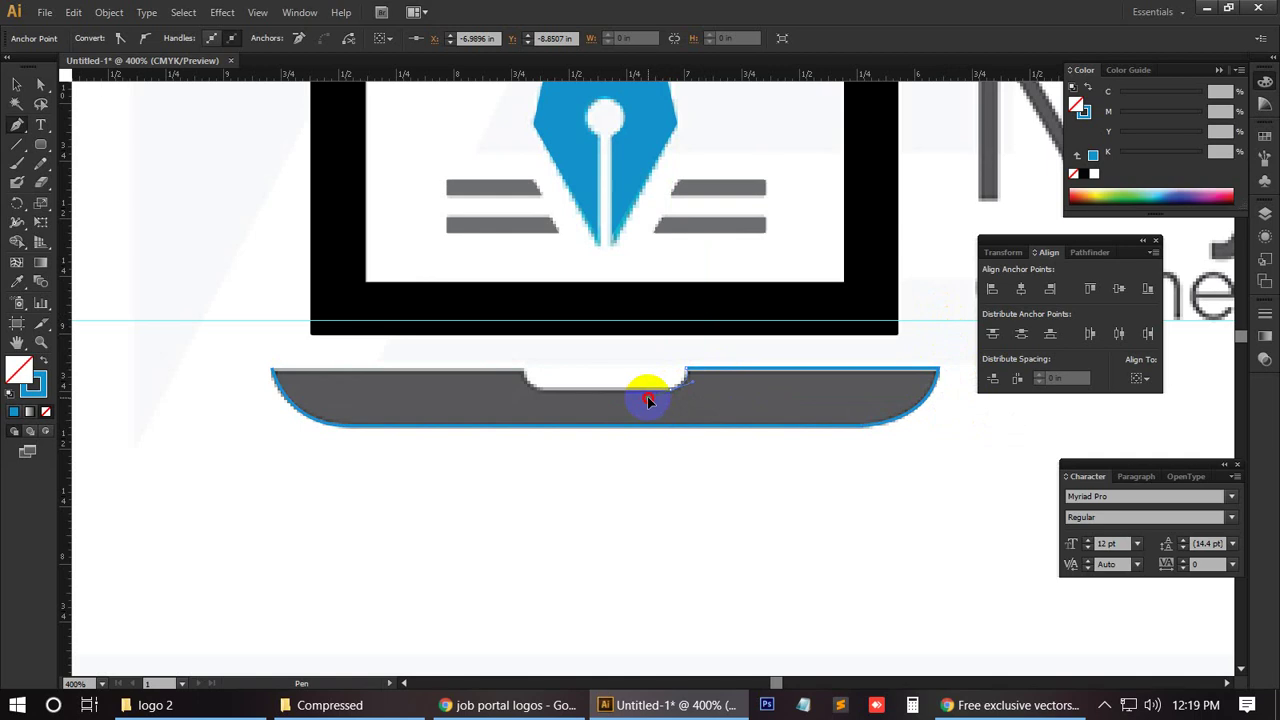
{"action": "key", "text": "v"}
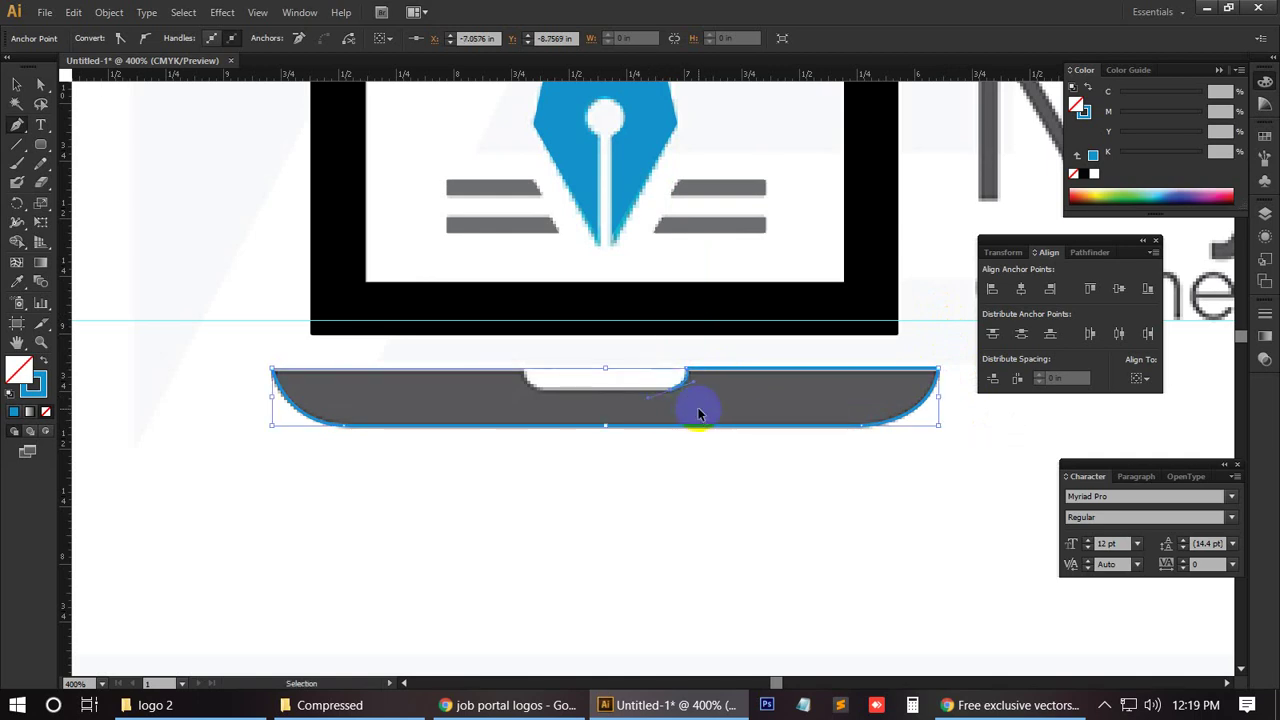
{"action": "key", "text": "p"}
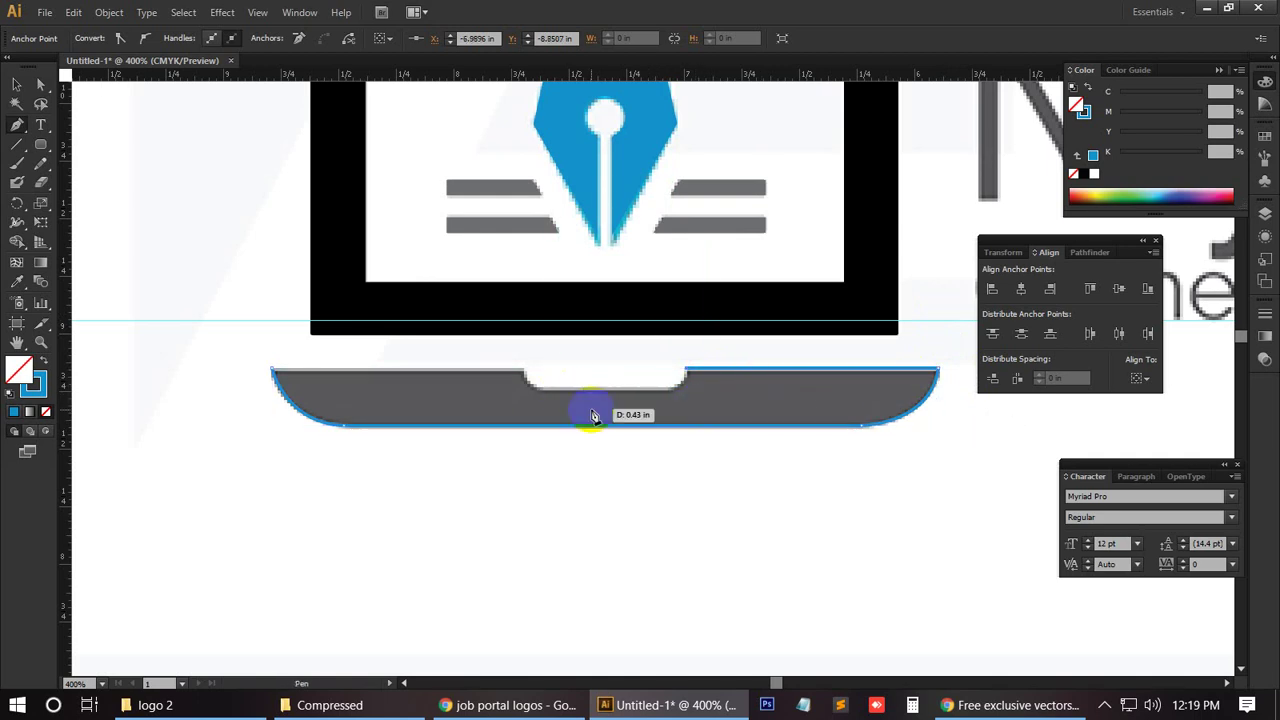
{"action": "left_click", "coordinate": [628, 428]}
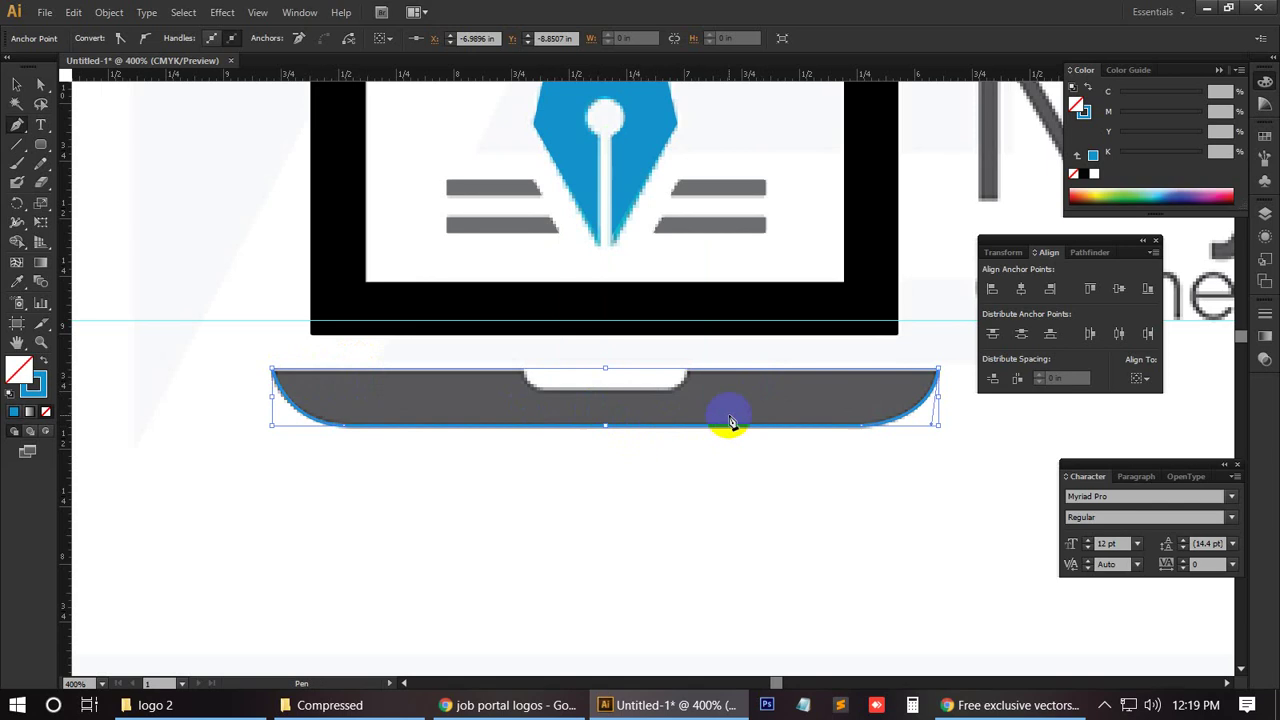
Step: Close the laptop base outline with a straight top edge back to its starting point, and deselect it
{"action": "left_click", "coordinate": [275, 378]}
{"action": "left_click_drag", "start_coordinate": [275, 378], "coordinate": [287, 424]}
{"action": "left_click", "coordinate": [17, 88]}
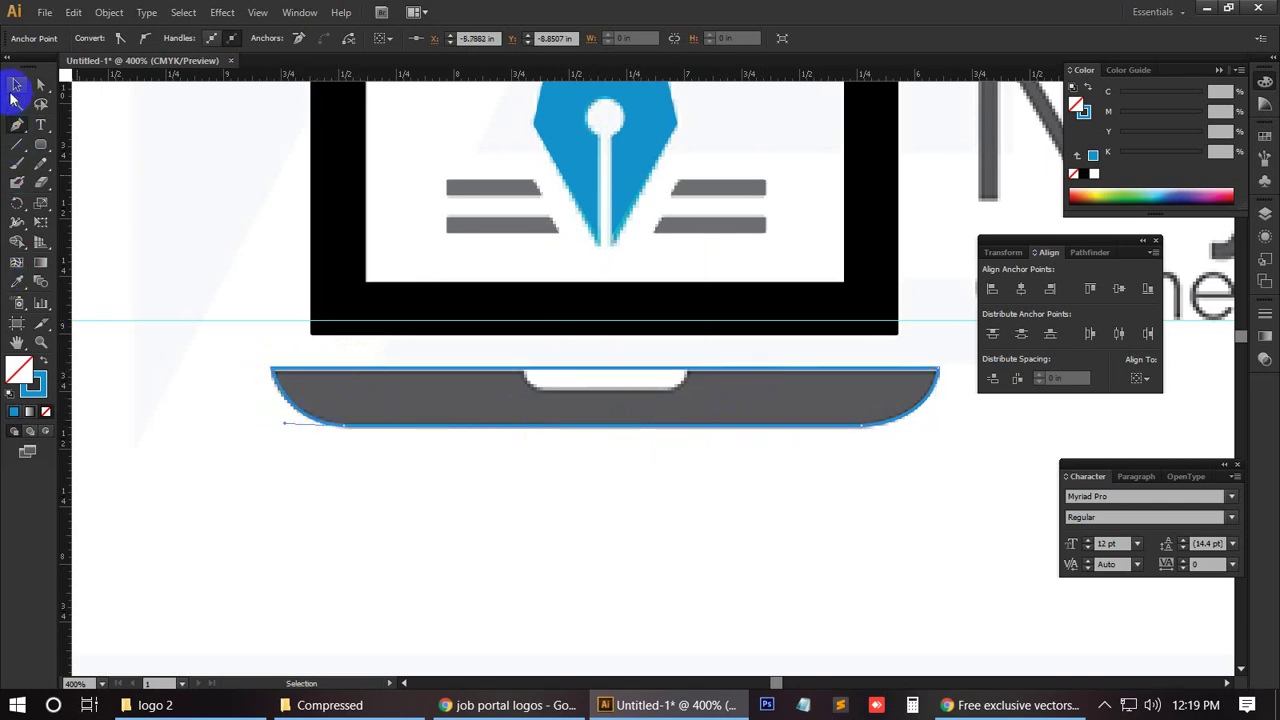
{"action": "left_click", "coordinate": [326, 462]}
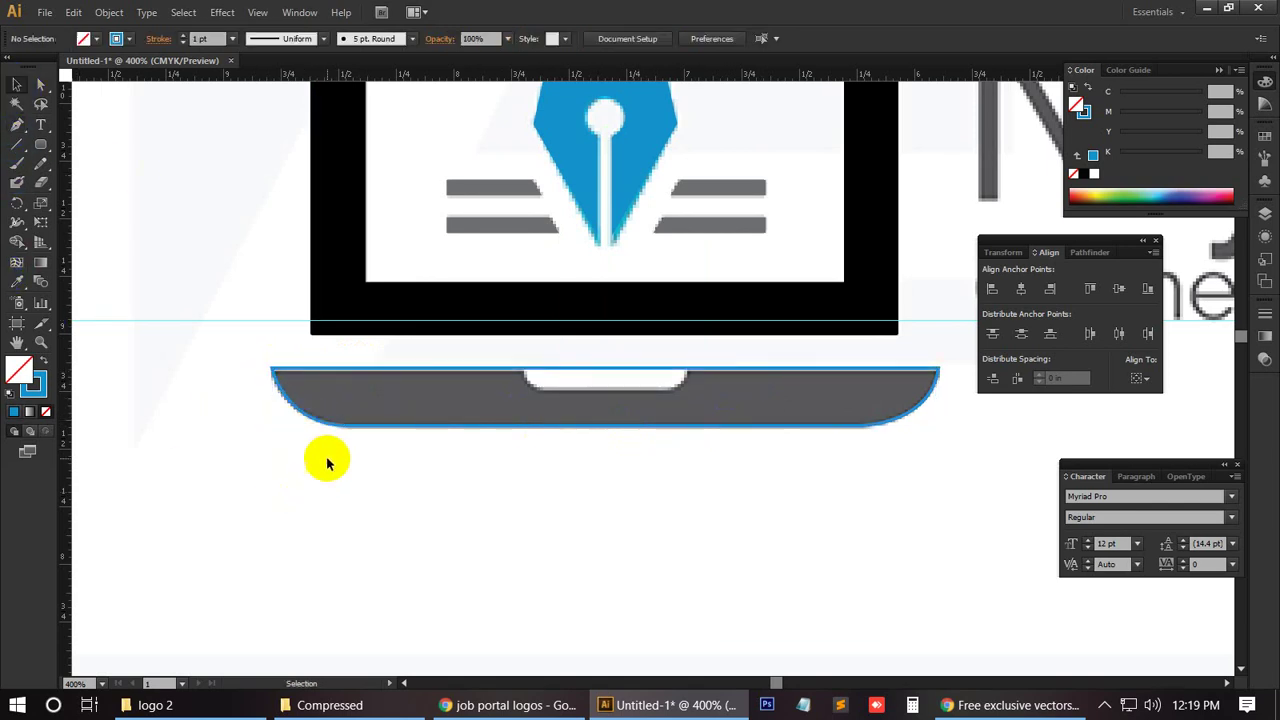
Step: Draw an outlined rounded rectangle about 0.73 in wide and 0.18 in high over the notch in the laptop base
{"action": "left_click", "coordinate": [317, 368]}
{"action": "left_click", "coordinate": [117, 345]}
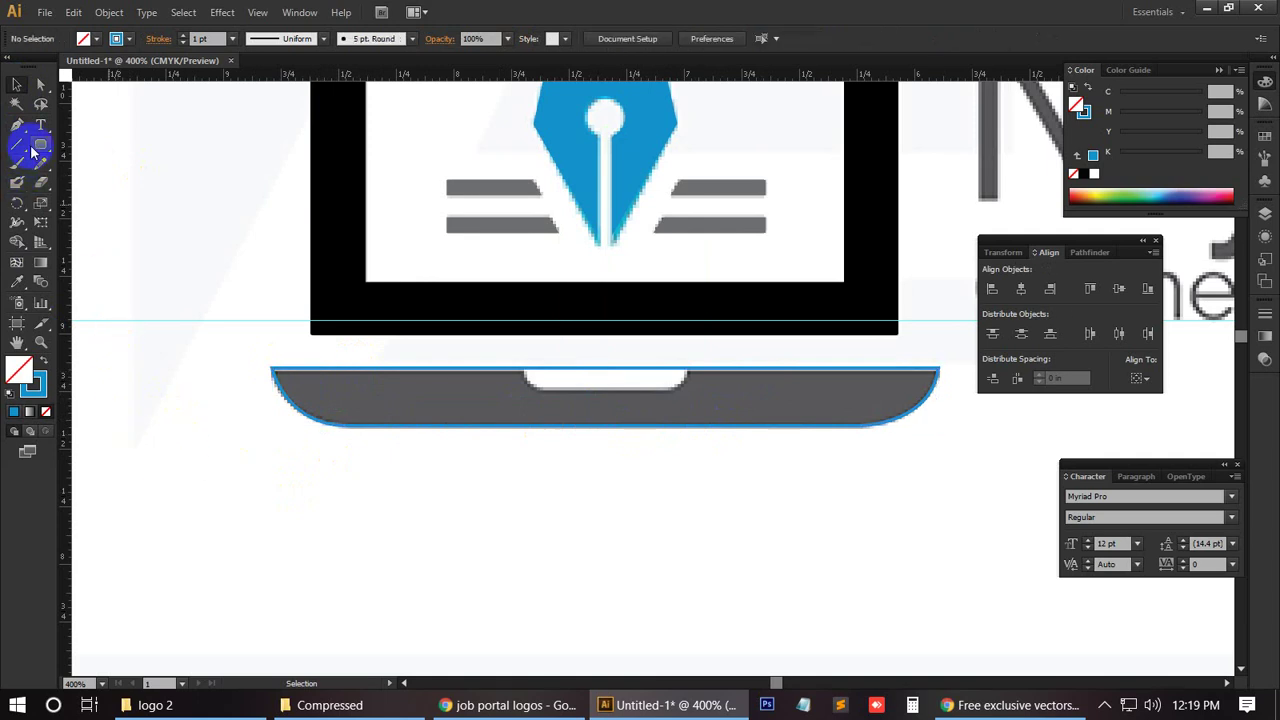
{"action": "left_click", "coordinate": [37, 145]}
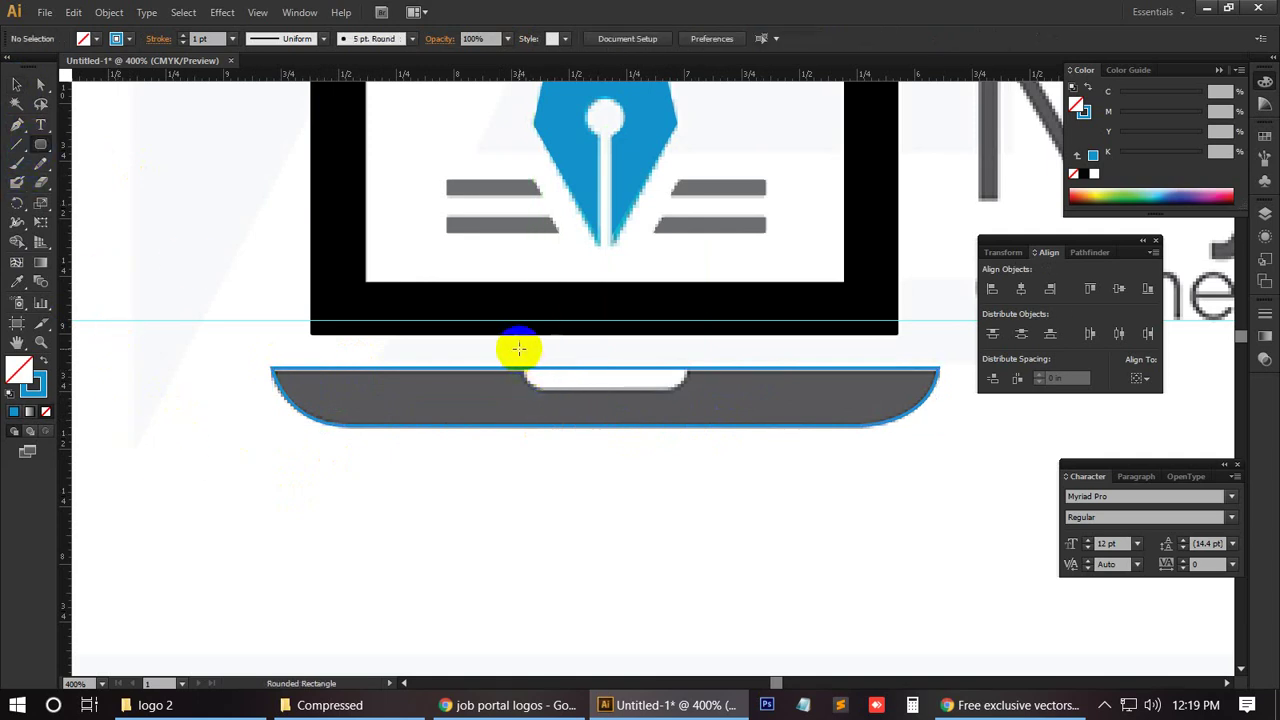
{"action": "left_click_drag", "start_coordinate": [520, 352], "coordinate": [688, 390]}
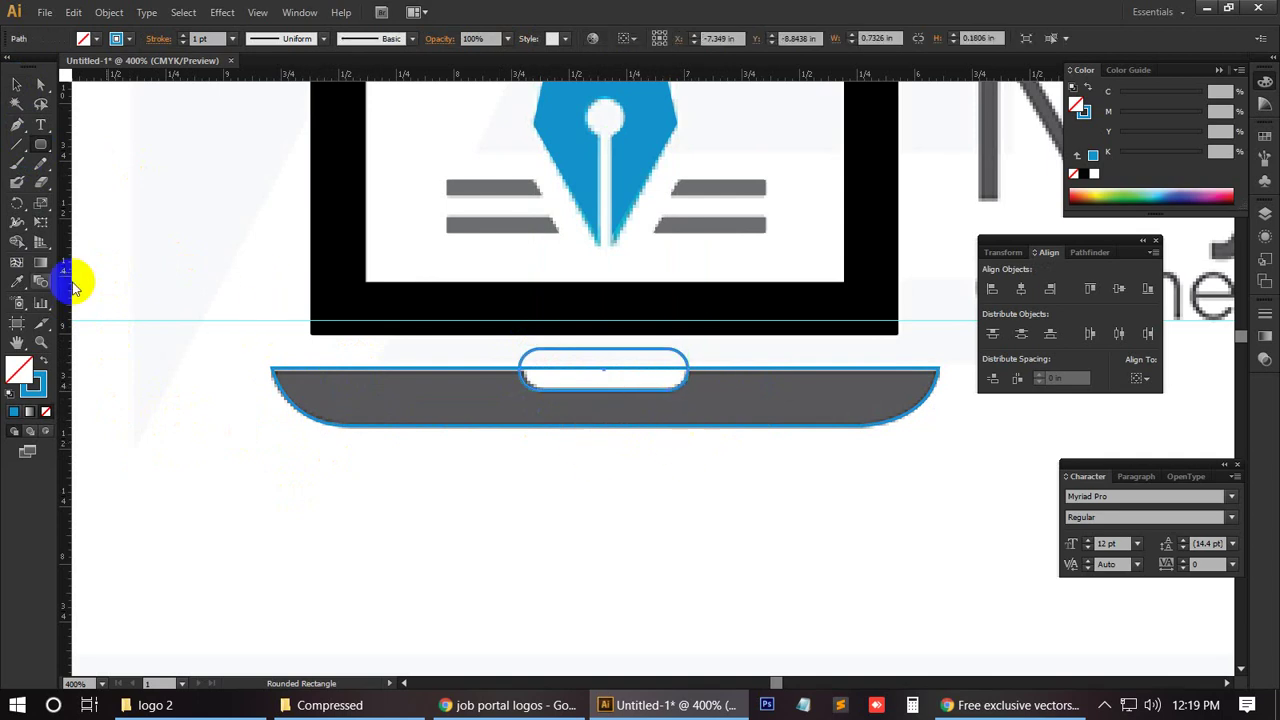
Step: Swap fill and stroke on the laptop base so it has the blue fill and no stroke
{"action": "left_click", "coordinate": [17, 85]}
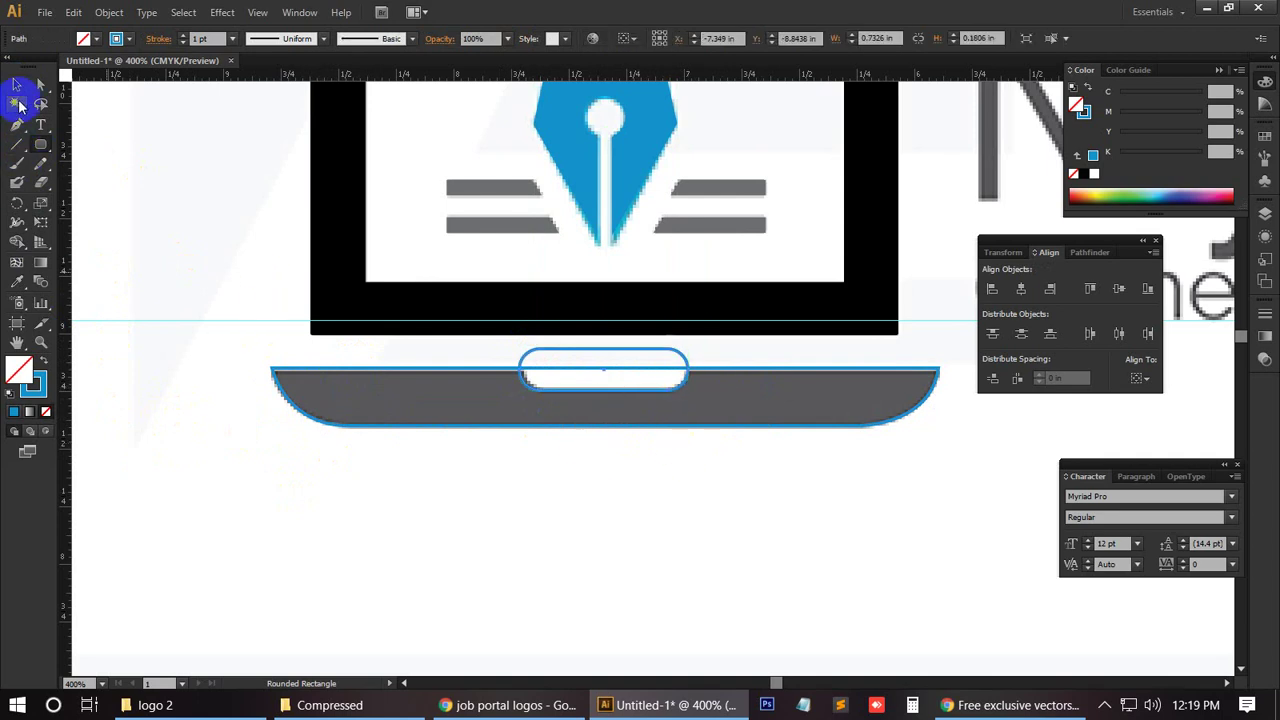
{"action": "left_click", "coordinate": [309, 368]}
{"action": "left_click", "coordinate": [47, 362]}
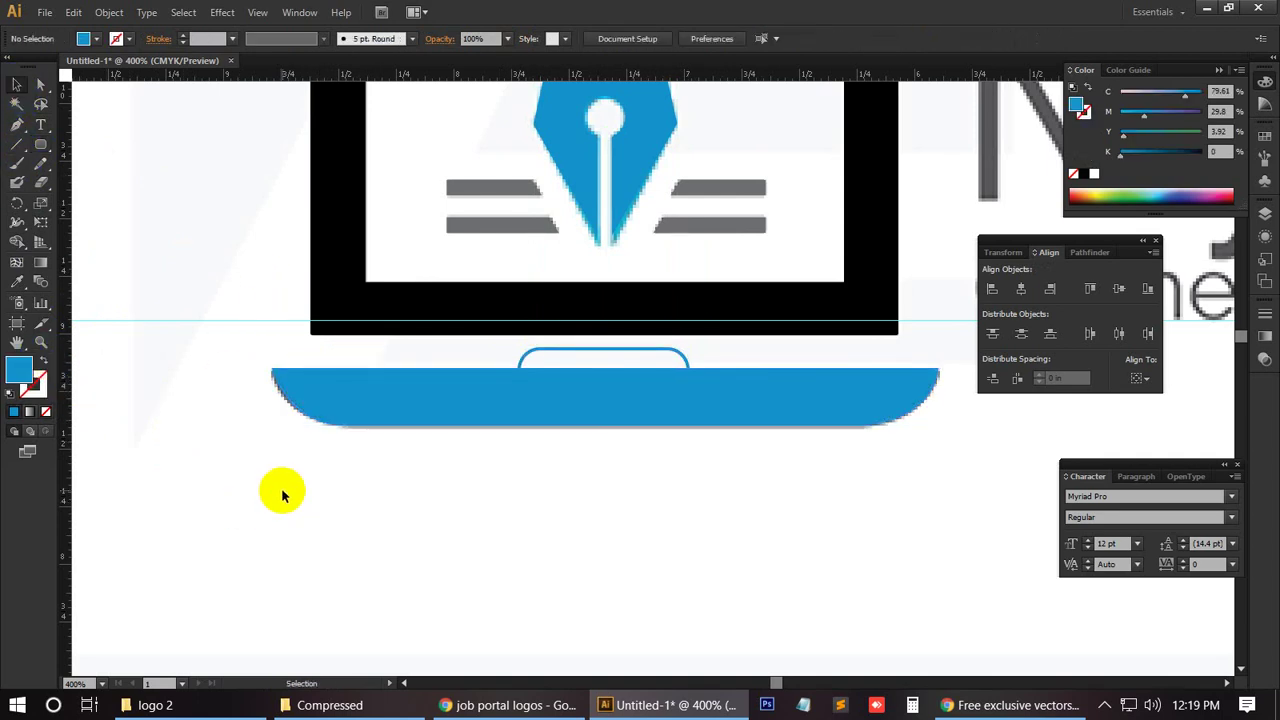
Step: Bring the notch's rounded rectangle to the front and give it a black fill with no stroke
{"action": "left_click", "coordinate": [595, 349]}
{"action": "right_click", "coordinate": [595, 349]}
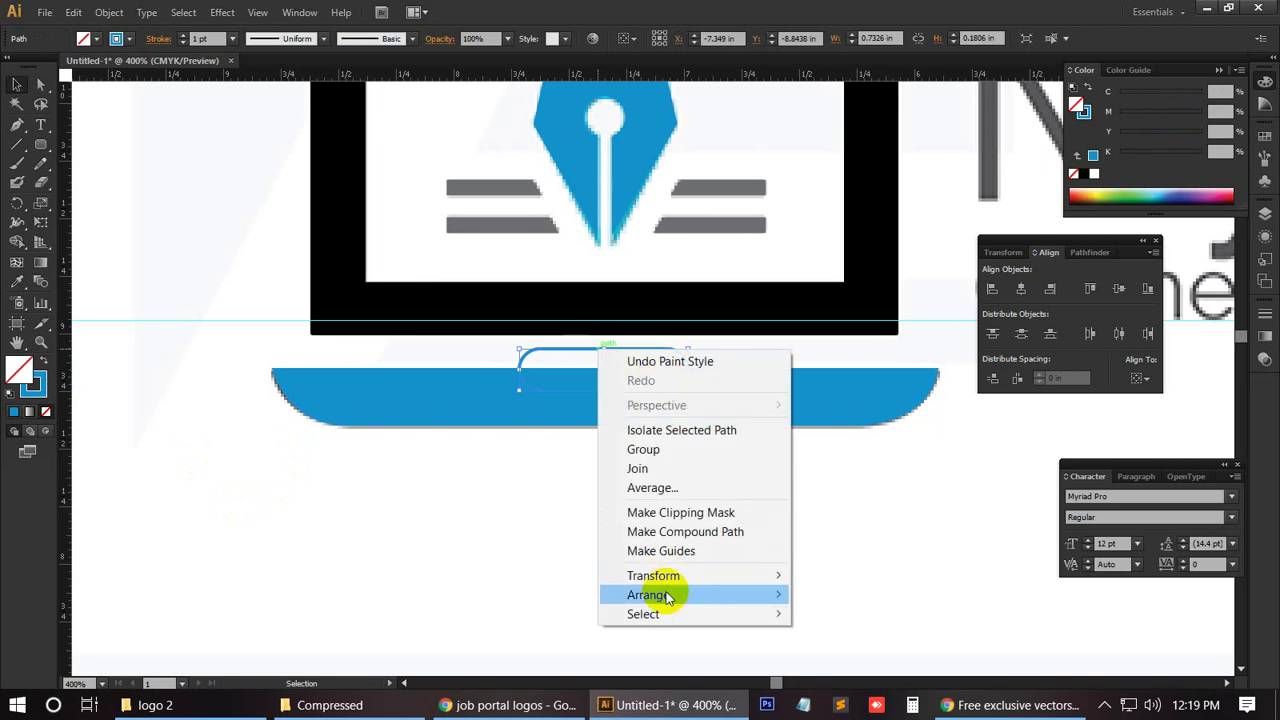
{"action": "mouse_move", "coordinate": [680, 594]}
{"action": "left_click", "coordinate": [822, 596]}
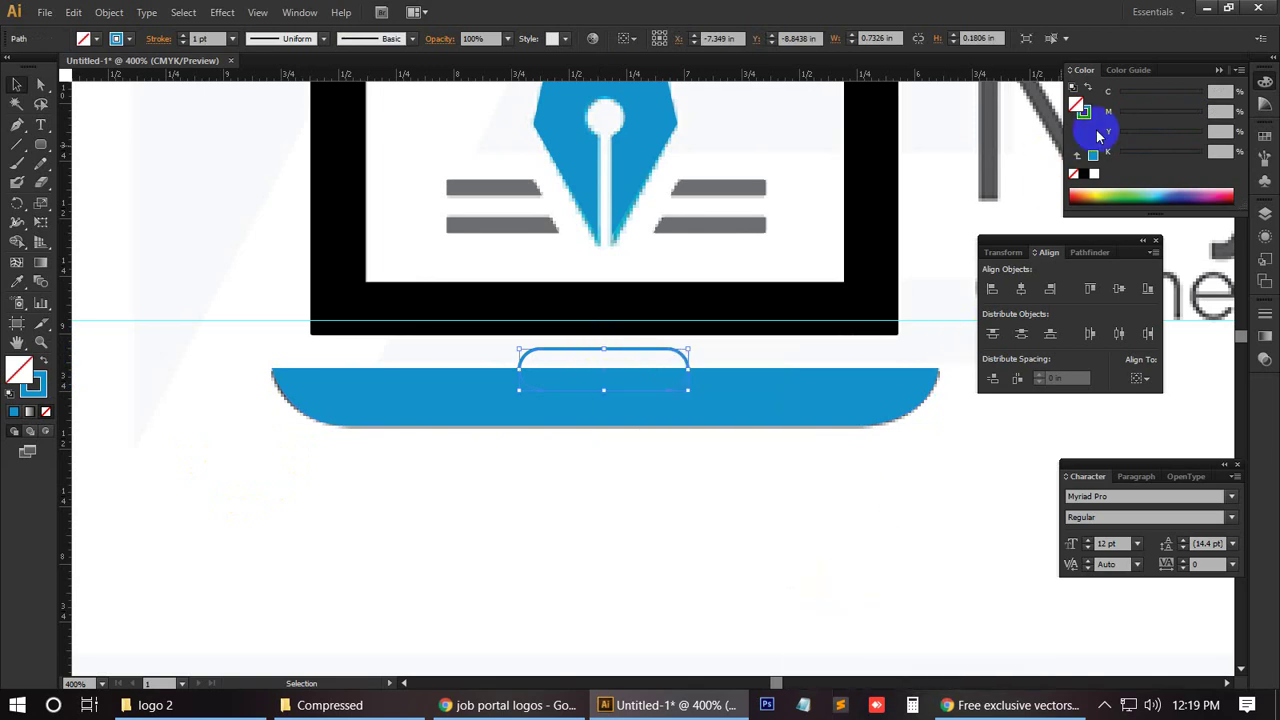
{"action": "left_click", "coordinate": [1092, 175]}
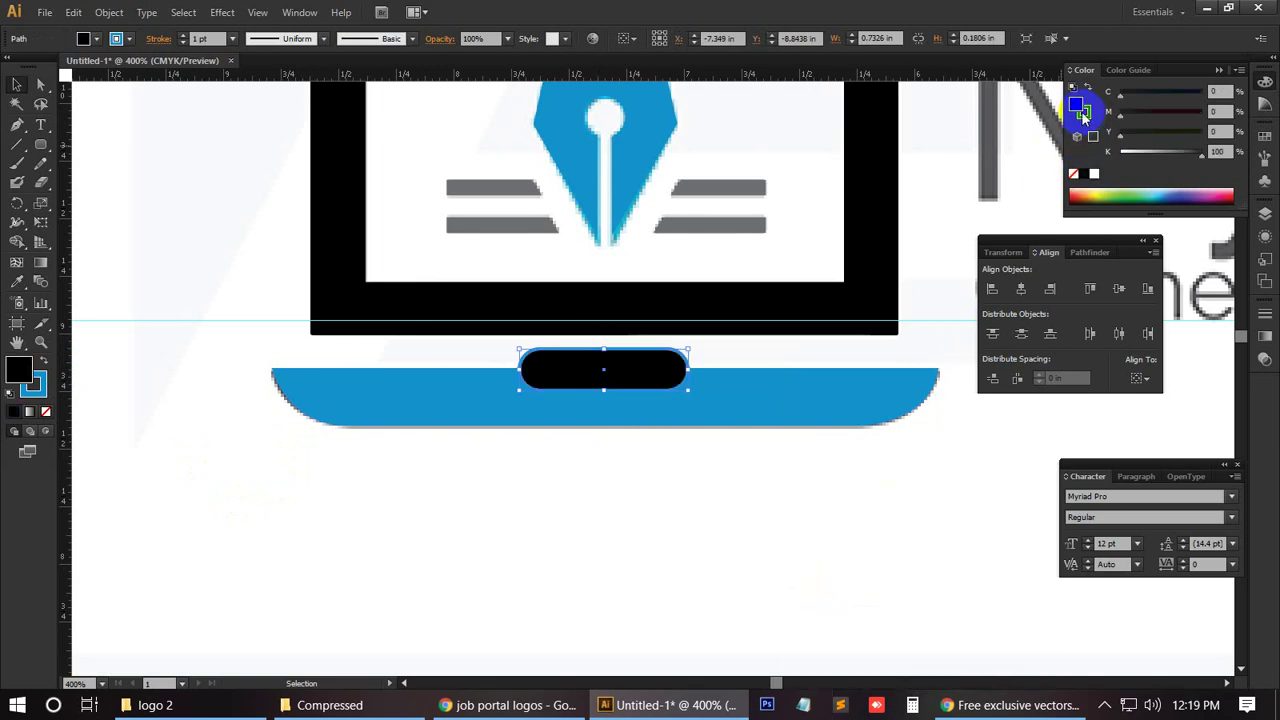
{"action": "left_click", "coordinate": [1083, 111]}
{"action": "left_click", "coordinate": [1074, 176]}
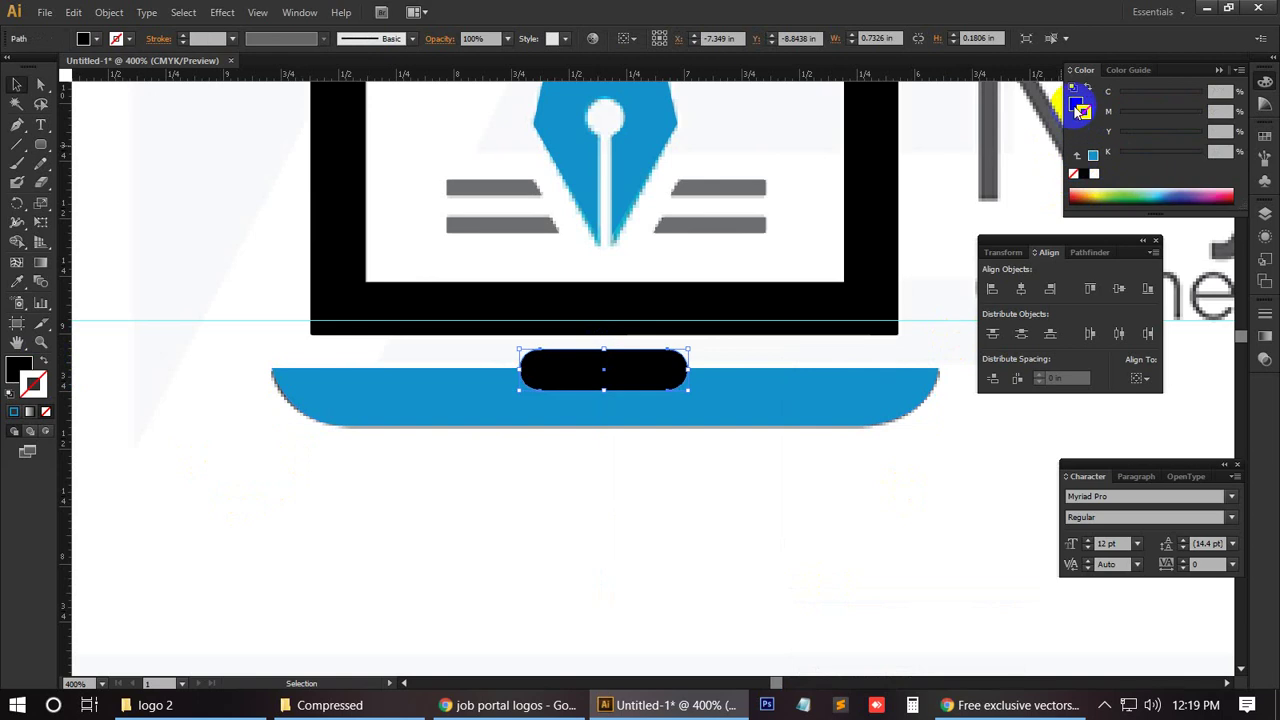
{"action": "left_click", "coordinate": [566, 506]}
Step: Divide the laptop base with the black rounded rectangle using Pathfinder Divide, and ungroup the resulting pieces
{"action": "left_click", "coordinate": [600, 364]}
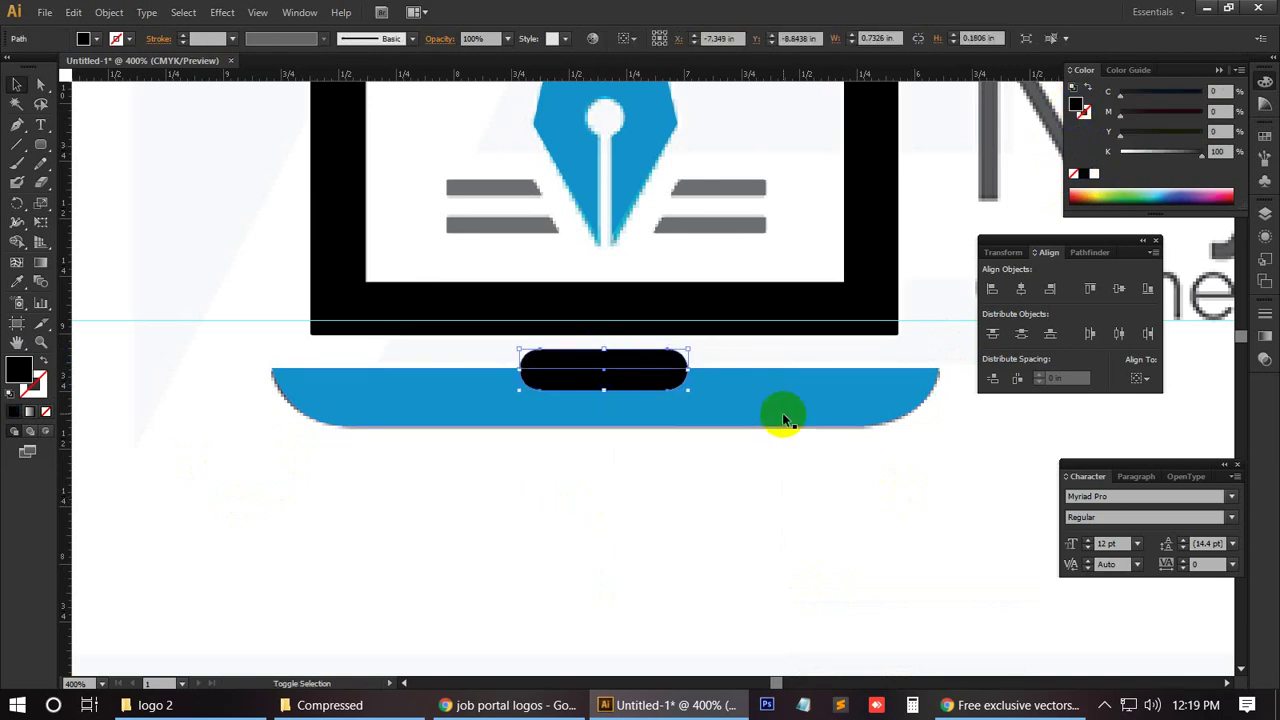
{"action": "left_click", "coordinate": [834, 409], "text": "shift"}
{"action": "left_click", "coordinate": [1086, 252]}
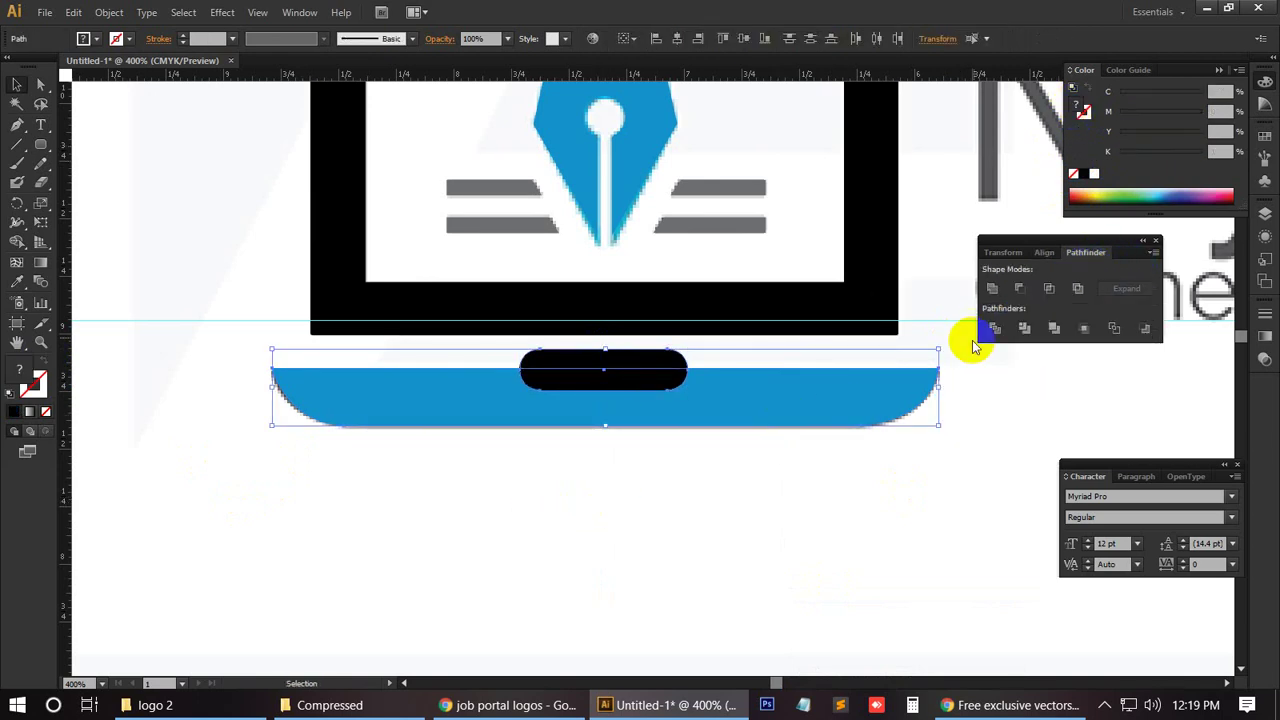
{"action": "left_click", "coordinate": [993, 328]}
{"action": "right_click", "coordinate": [596, 389]}
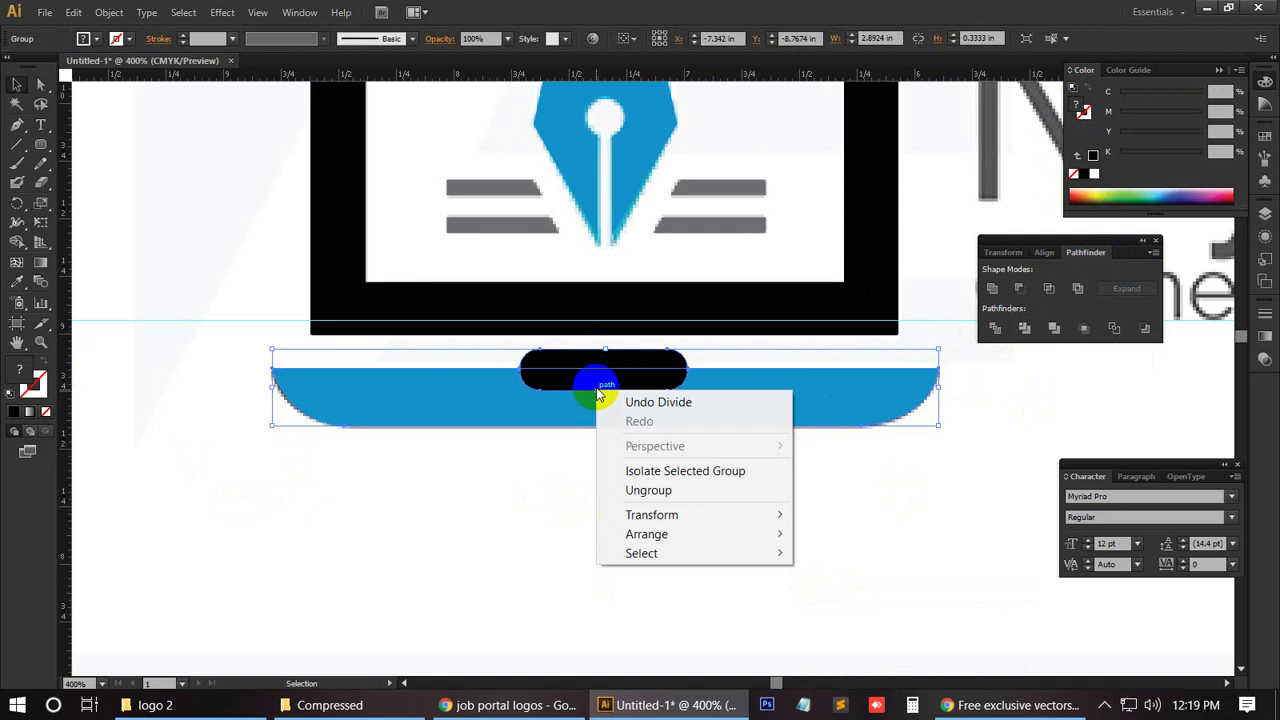
{"action": "left_click", "coordinate": [648, 490]}
Step: Delete both black pieces of the rounded rectangle to leave the notch cut out of the base
{"action": "left_click", "coordinate": [663, 383]}
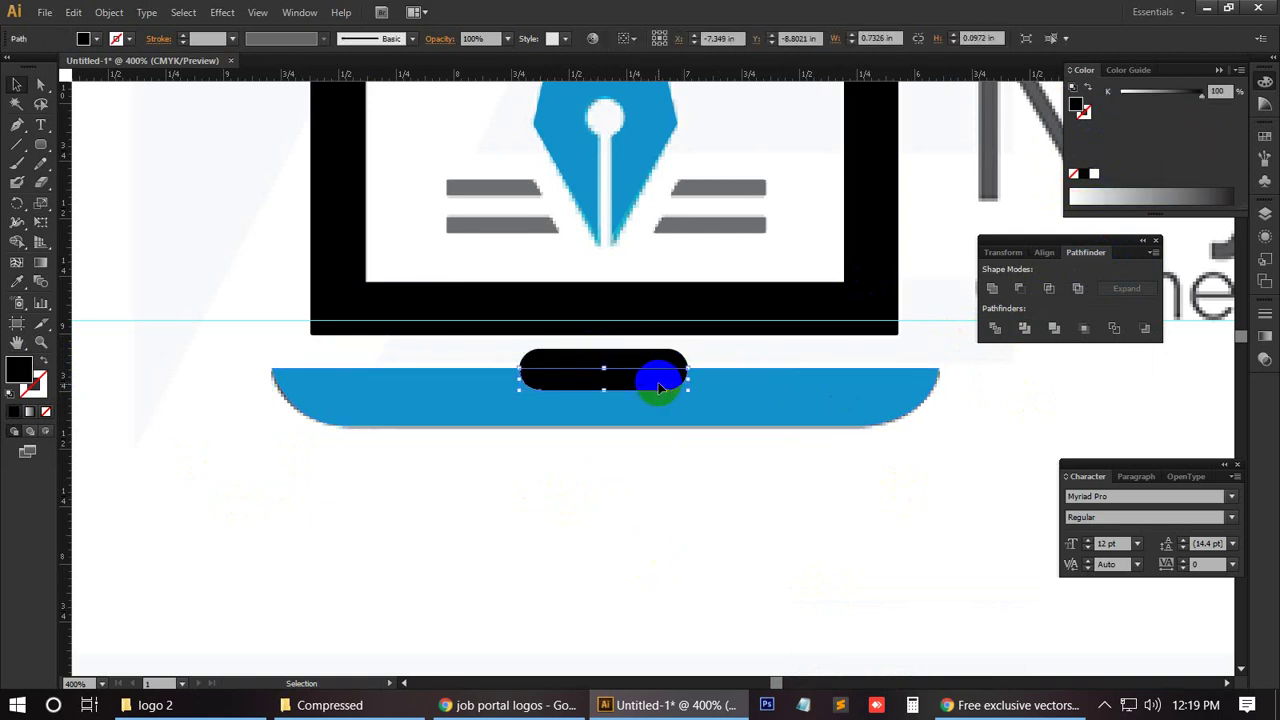
{"action": "left_click_drag", "start_coordinate": [660, 388], "coordinate": [643, 357]}
{"action": "key", "text": "Delete"}
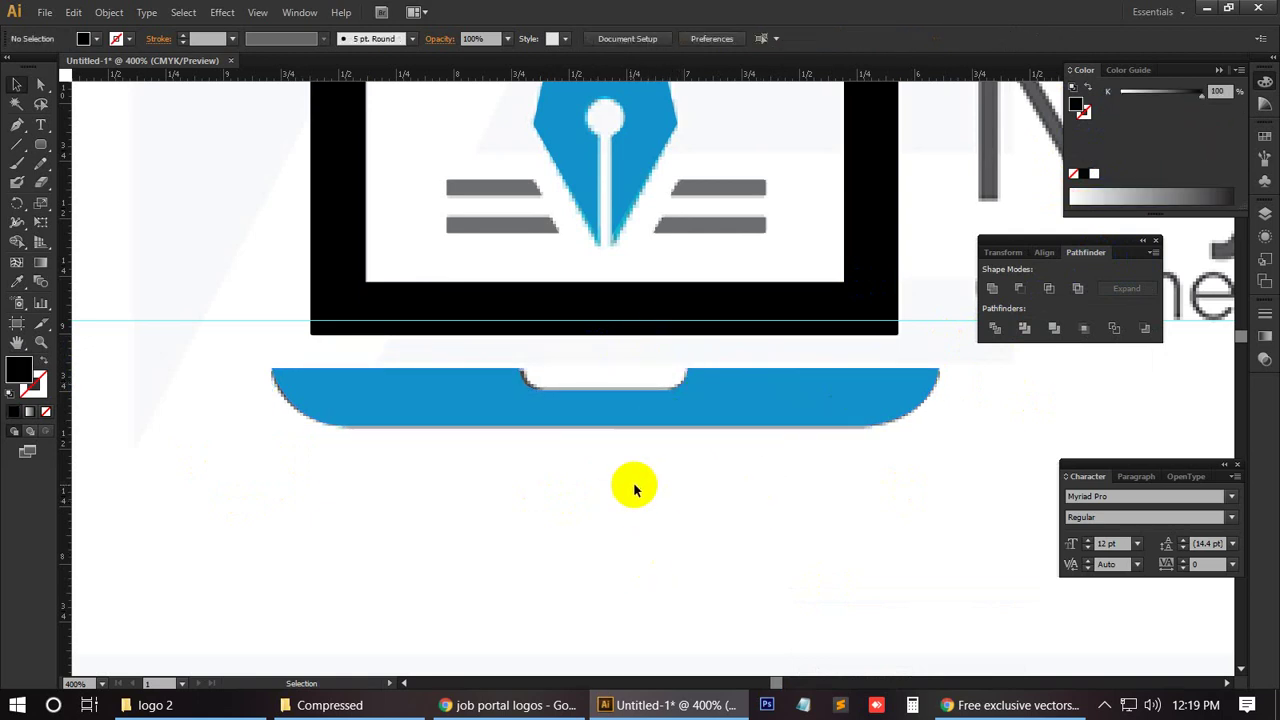
Step: Fill the notched laptop base with the bars' grey and no stroke, sampled from the lower left bar with the Eyedropper
{"action": "scroll", "coordinate": [563, 506], "scroll_direction": "up", "scroll_amount": 1}
{"action": "left_click", "coordinate": [437, 426]}
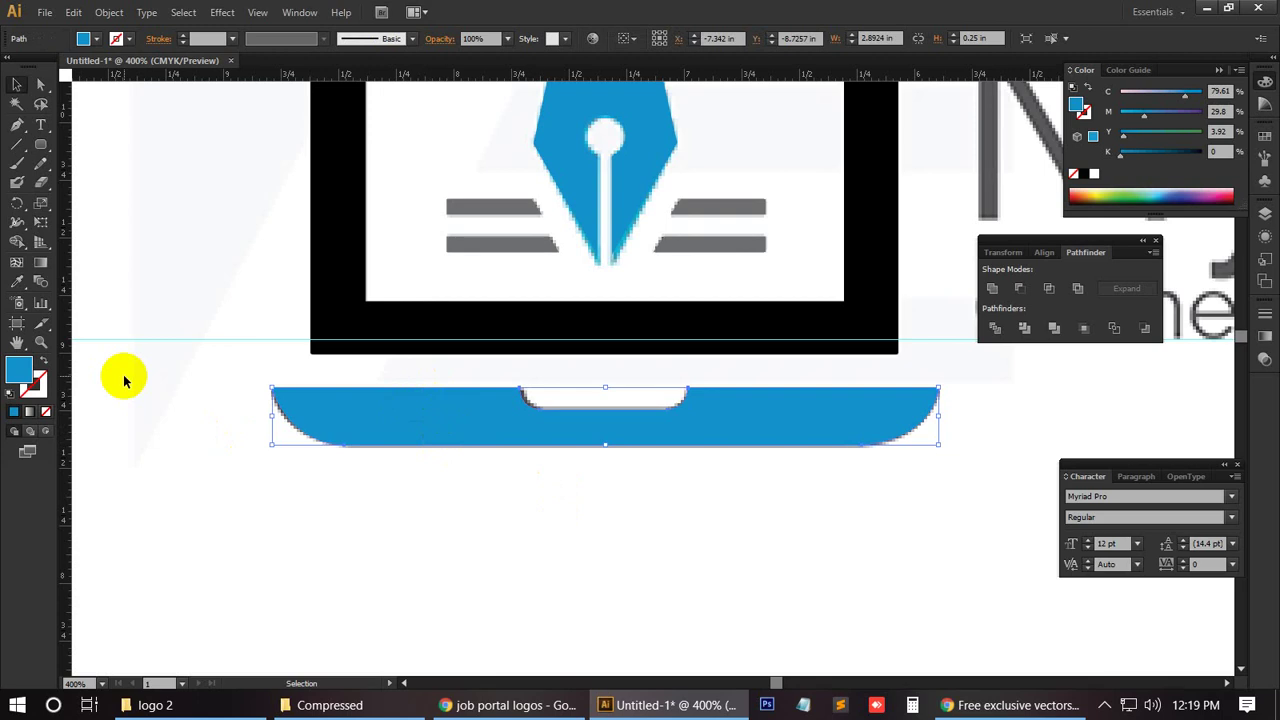
{"action": "left_click", "coordinate": [17, 282]}
{"action": "left_click", "coordinate": [462, 244]}
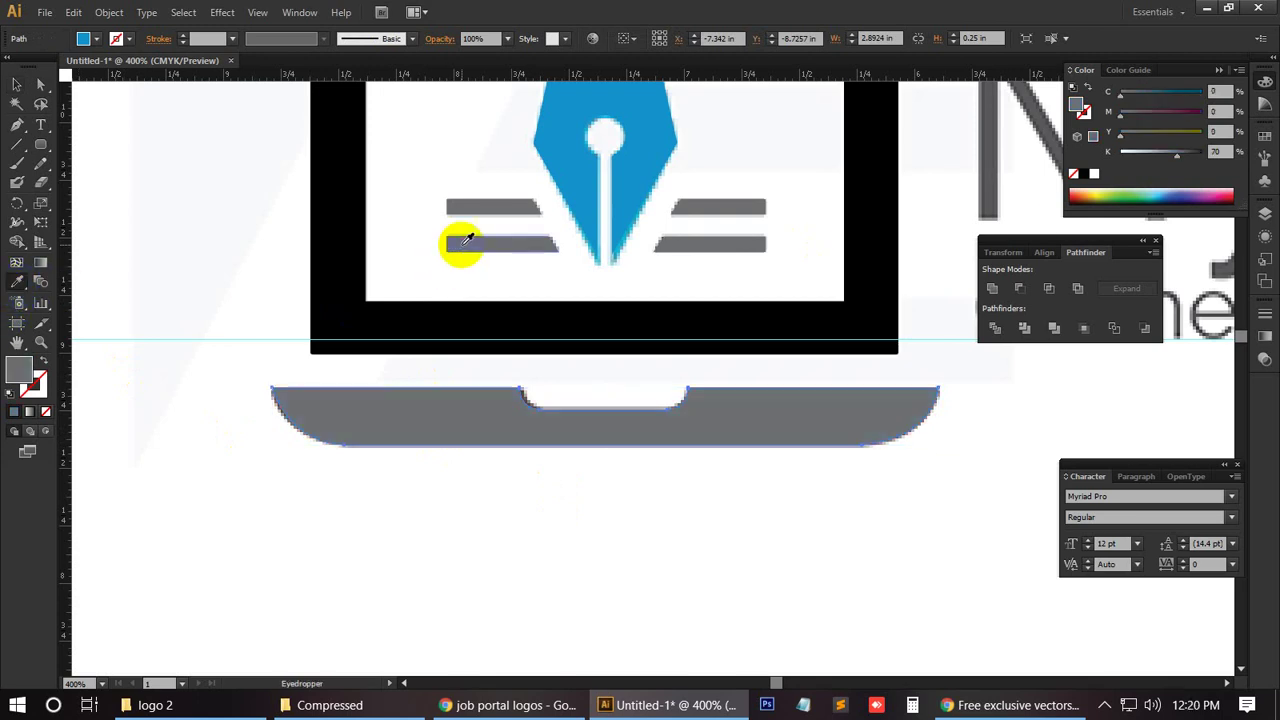
{"action": "left_click", "coordinate": [17, 84]}
{"action": "left_click", "coordinate": [340, 550]}
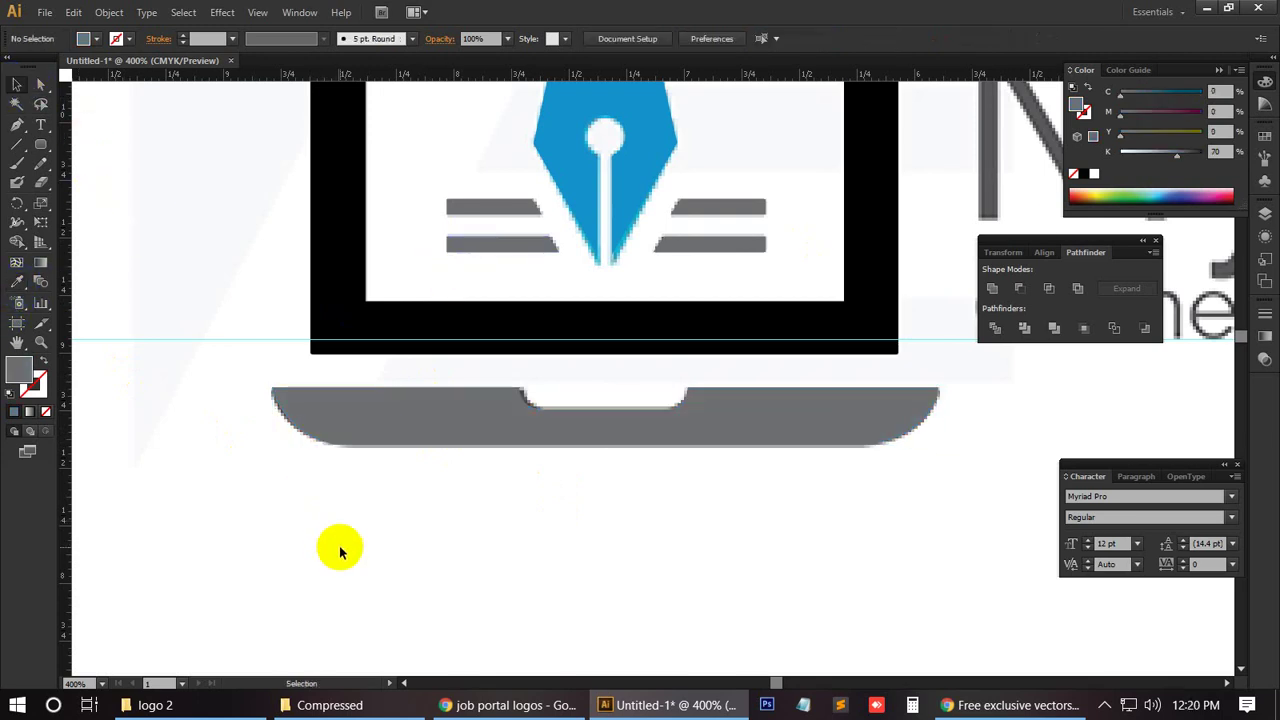
Step: Move the whole traced laptop icon off the reference image into the empty area to its upper left
{"action": "key", "text": "ctrl+minus"}
{"action": "key", "text": "ctrl+minus"}
{"action": "key", "text": "ctrl+minus"}
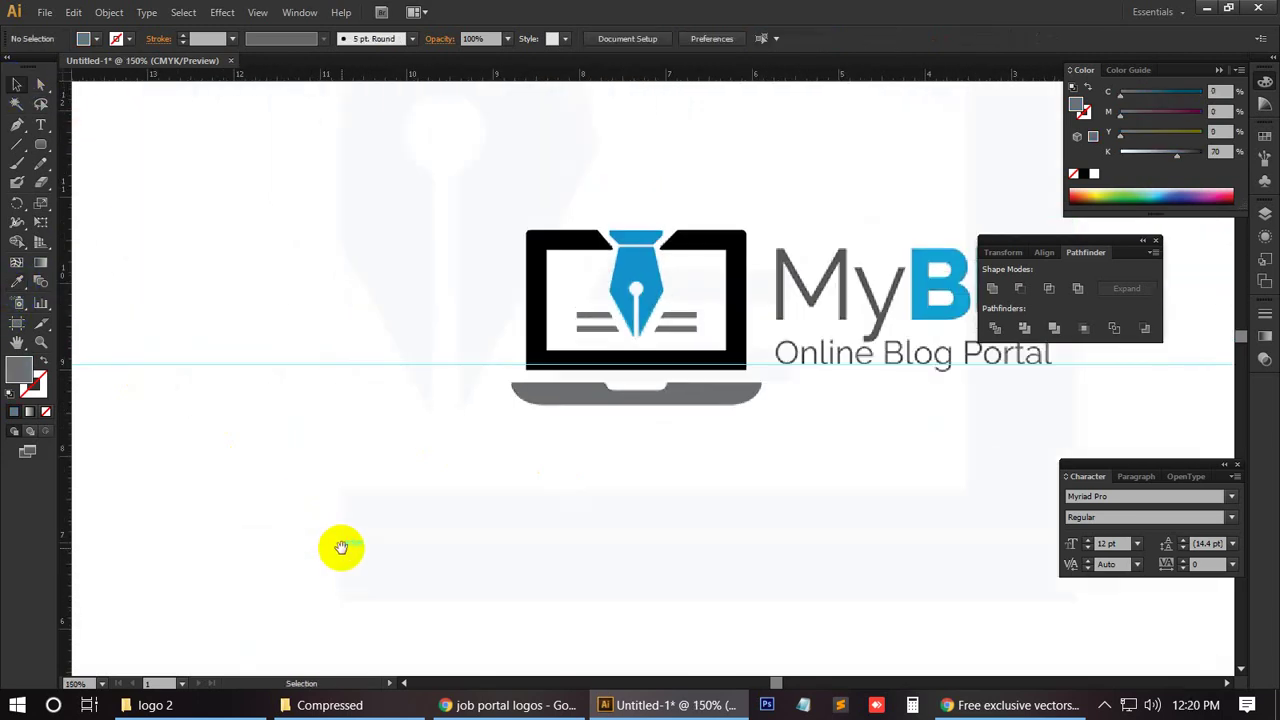
{"action": "scroll", "coordinate": [691, 491], "scroll_direction": "right", "scroll_amount": 3}
{"action": "scroll", "coordinate": [691, 491], "scroll_direction": "up", "scroll_amount": 1}
{"action": "left_click_drag", "start_coordinate": [304, 212], "coordinate": [654, 489]}
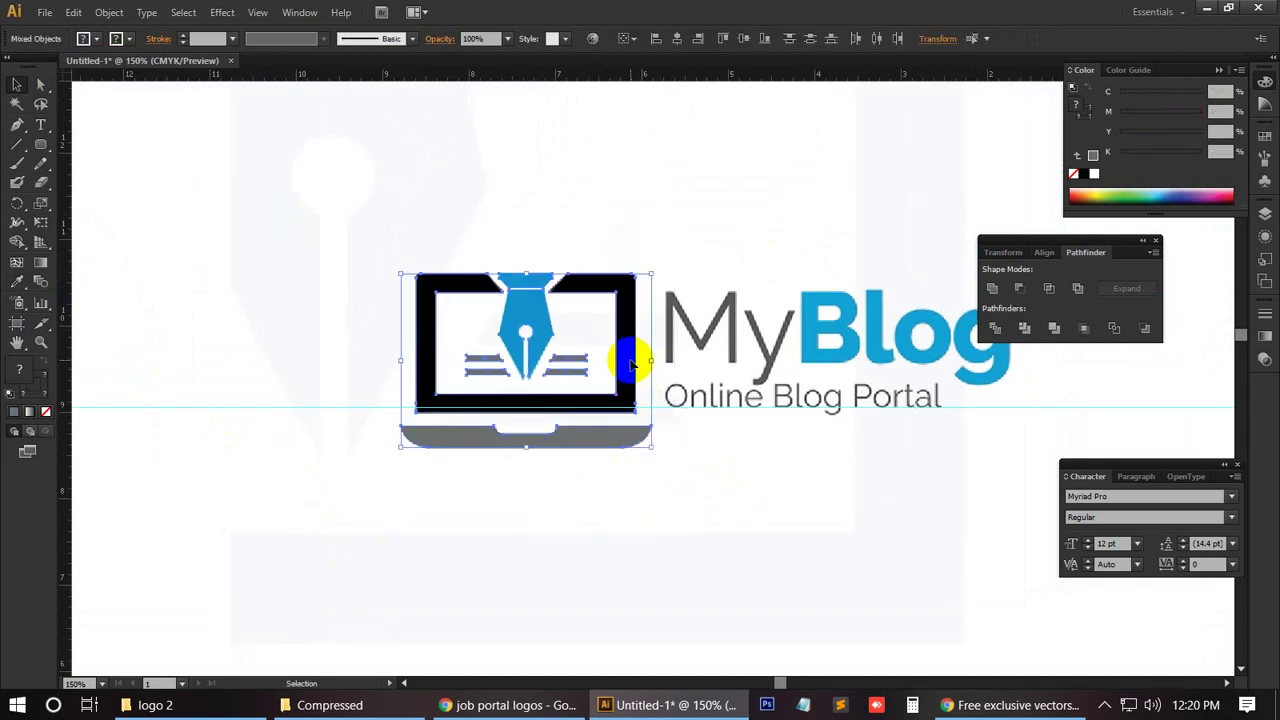
{"action": "left_click_drag", "start_coordinate": [630, 362], "coordinate": [292, 220]}
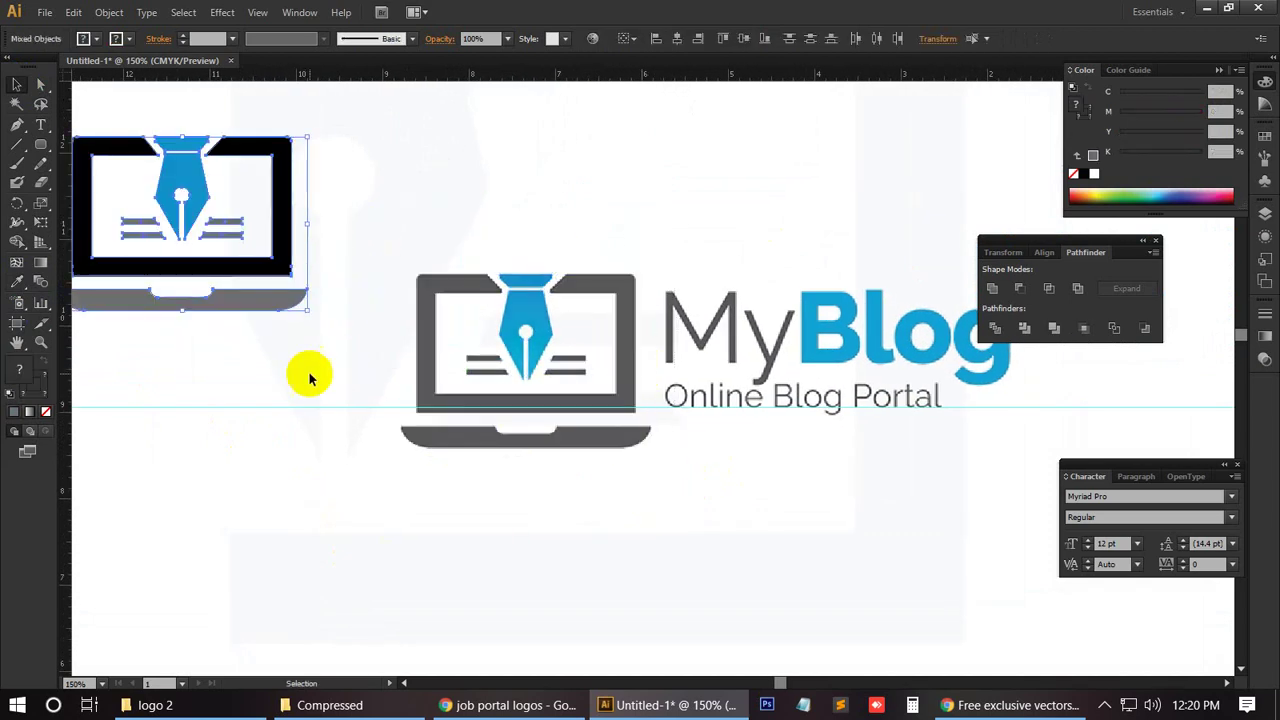
{"action": "left_click_drag", "start_coordinate": [411, 200], "coordinate": [843, 355]}
{"action": "left_click_drag", "start_coordinate": [737, 357], "coordinate": [421, 296]}
{"action": "left_click", "coordinate": [507, 447]}
{"action": "left_click_drag", "start_coordinate": [229, 414], "coordinate": [337, 420]}
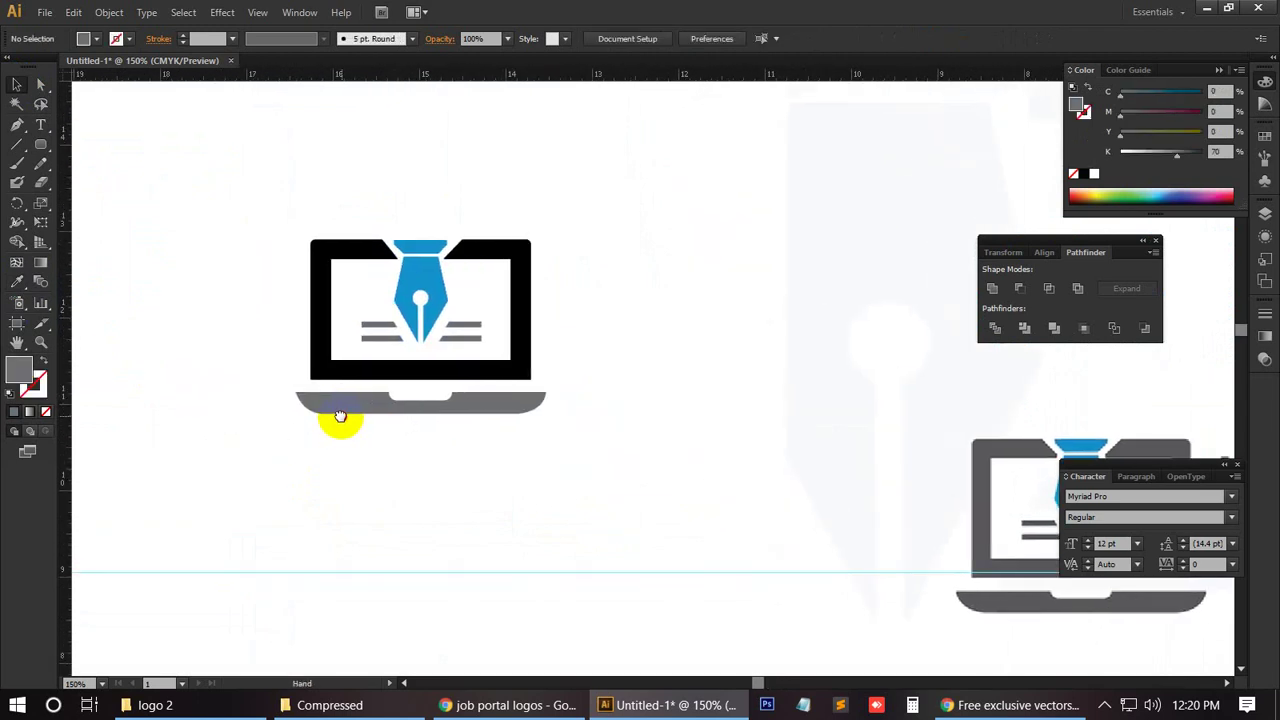
Step: Expand the fill and stroke of the black laptop screen frame into plain shapes
{"action": "left_click", "coordinate": [318, 255]}
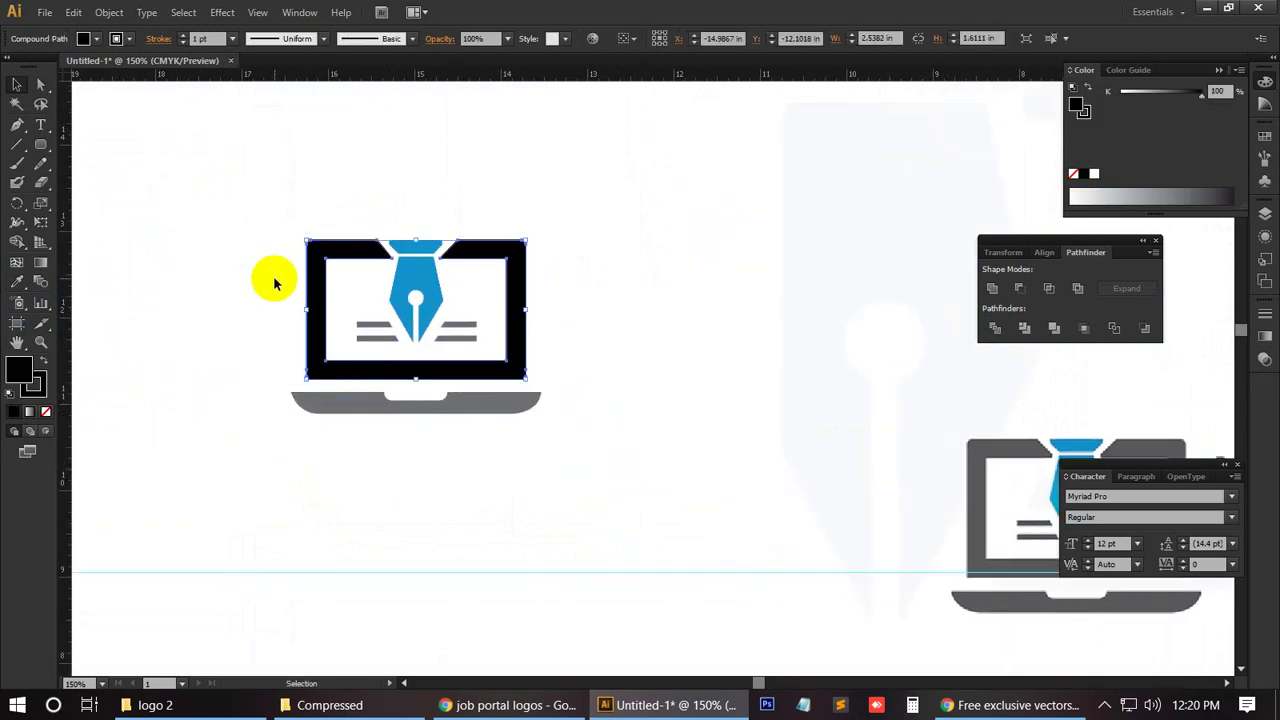
{"action": "left_click", "coordinate": [110, 13]}
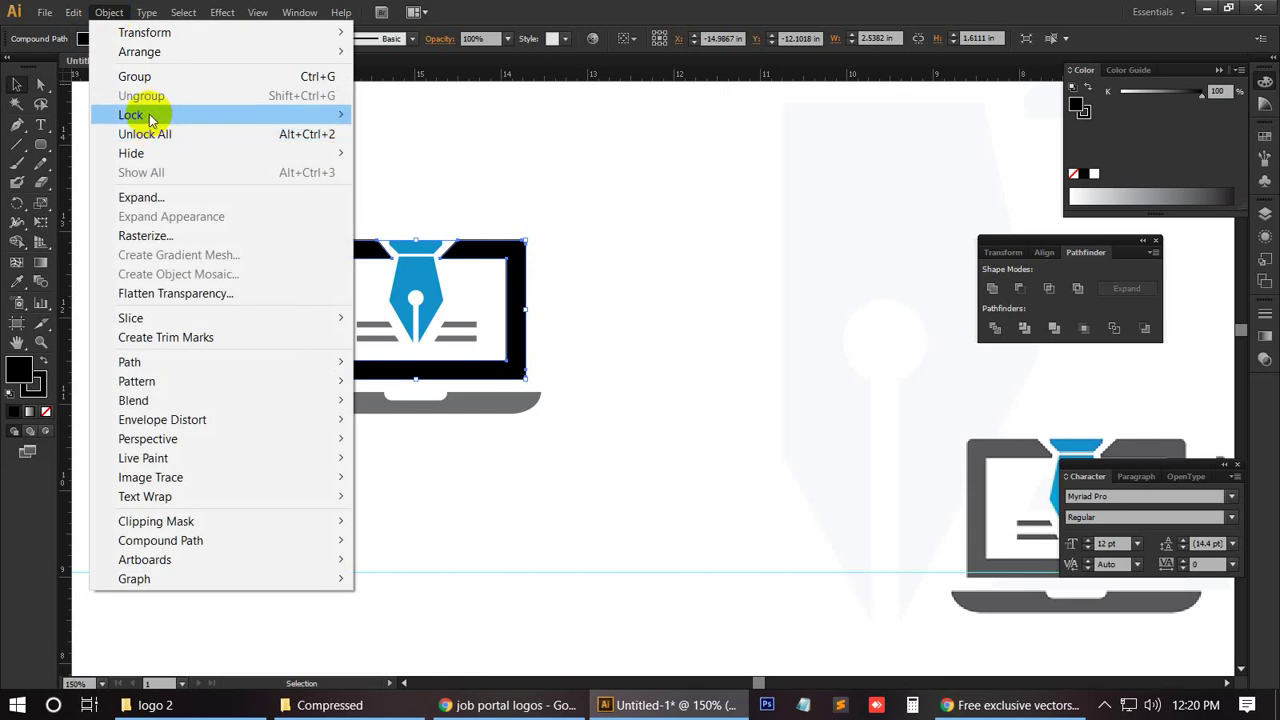
{"action": "left_click", "coordinate": [157, 197]}
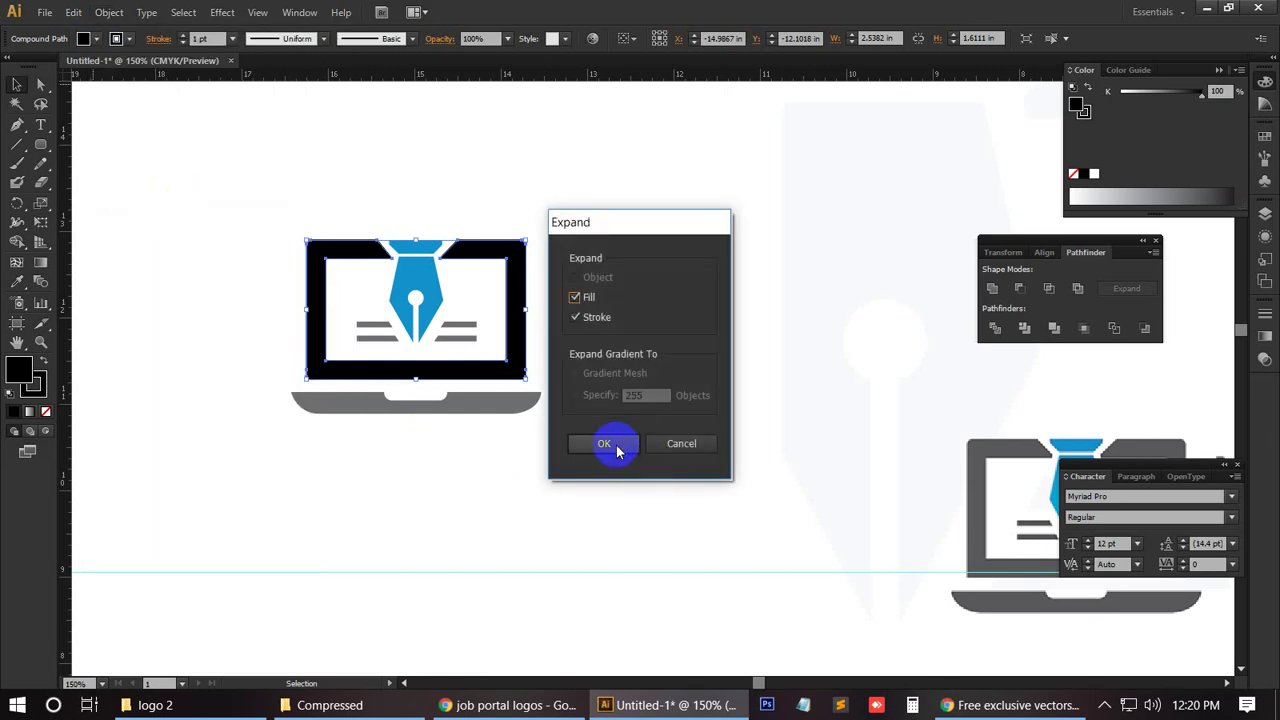
{"action": "left_click", "coordinate": [609, 443]}
{"action": "left_click", "coordinate": [613, 418]}
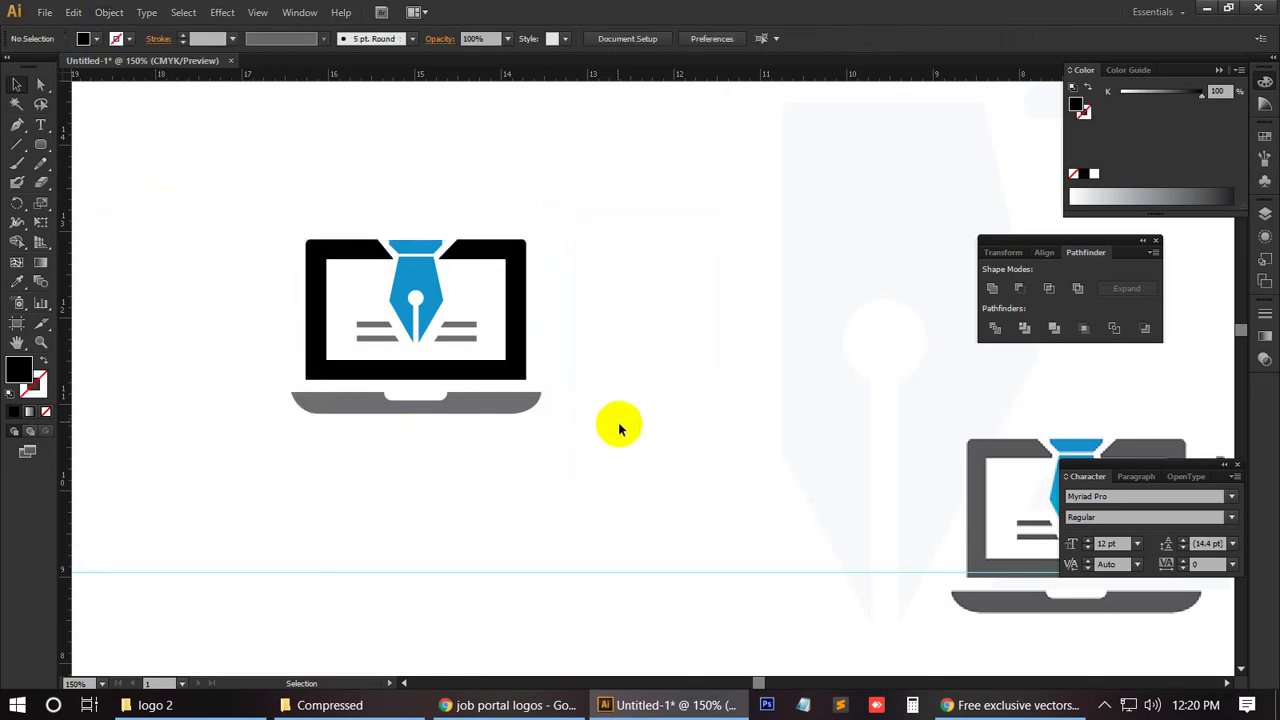
Step: Unlock all objects and move the MyBlog reference image up and left until its wordmark is fully in view
{"action": "key", "text": "space"}
{"action": "left_click_drag", "start_coordinate": [700, 323], "coordinate": [591, 309]}
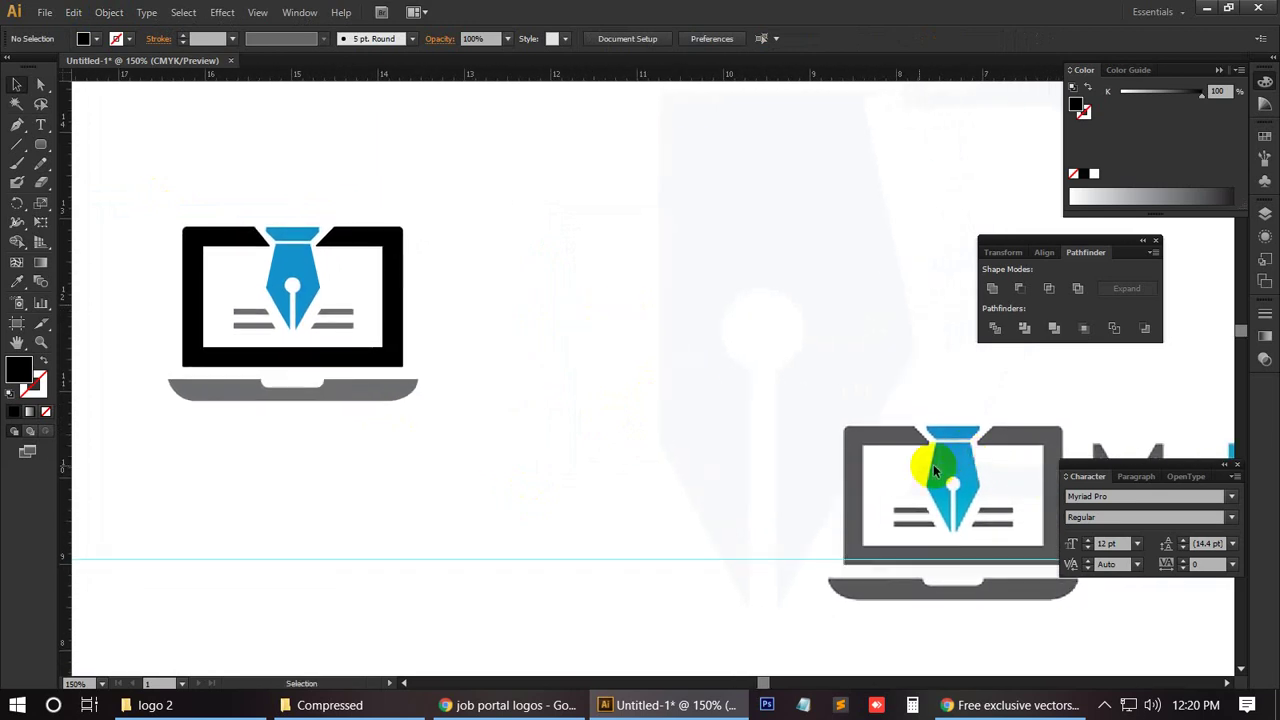
{"action": "left_click", "coordinate": [109, 12]}
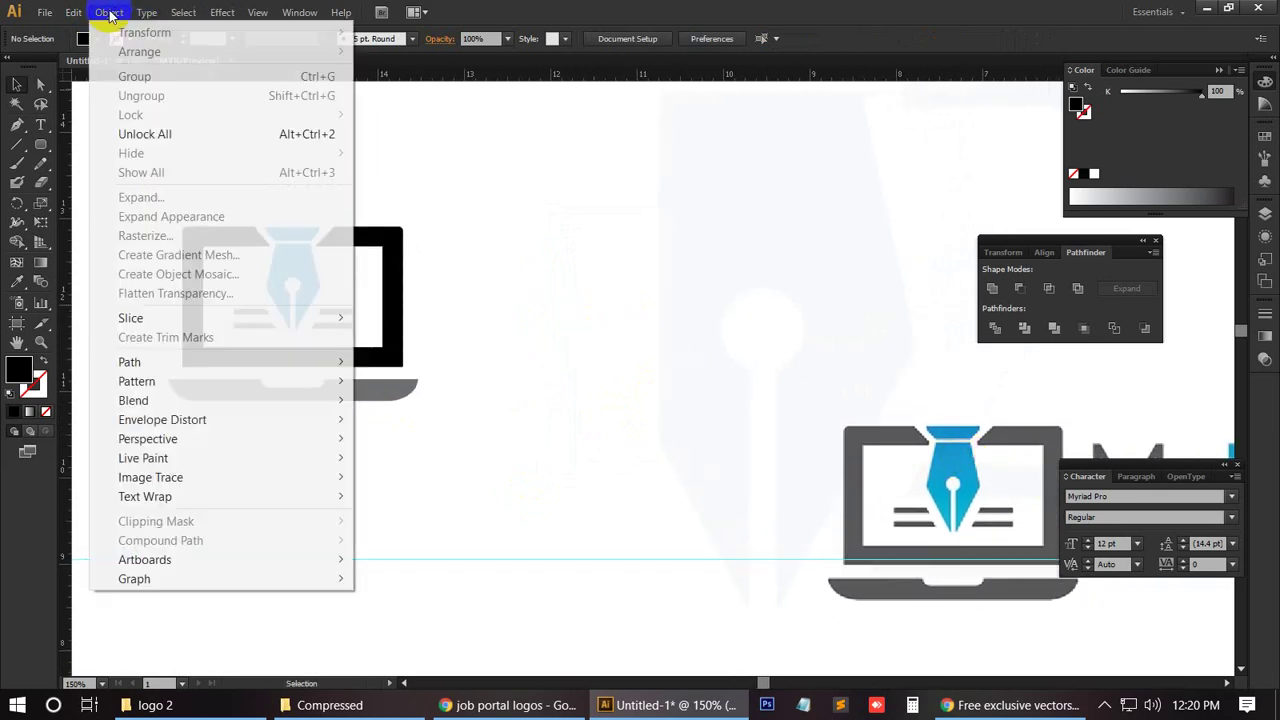
{"action": "left_click", "coordinate": [145, 134]}
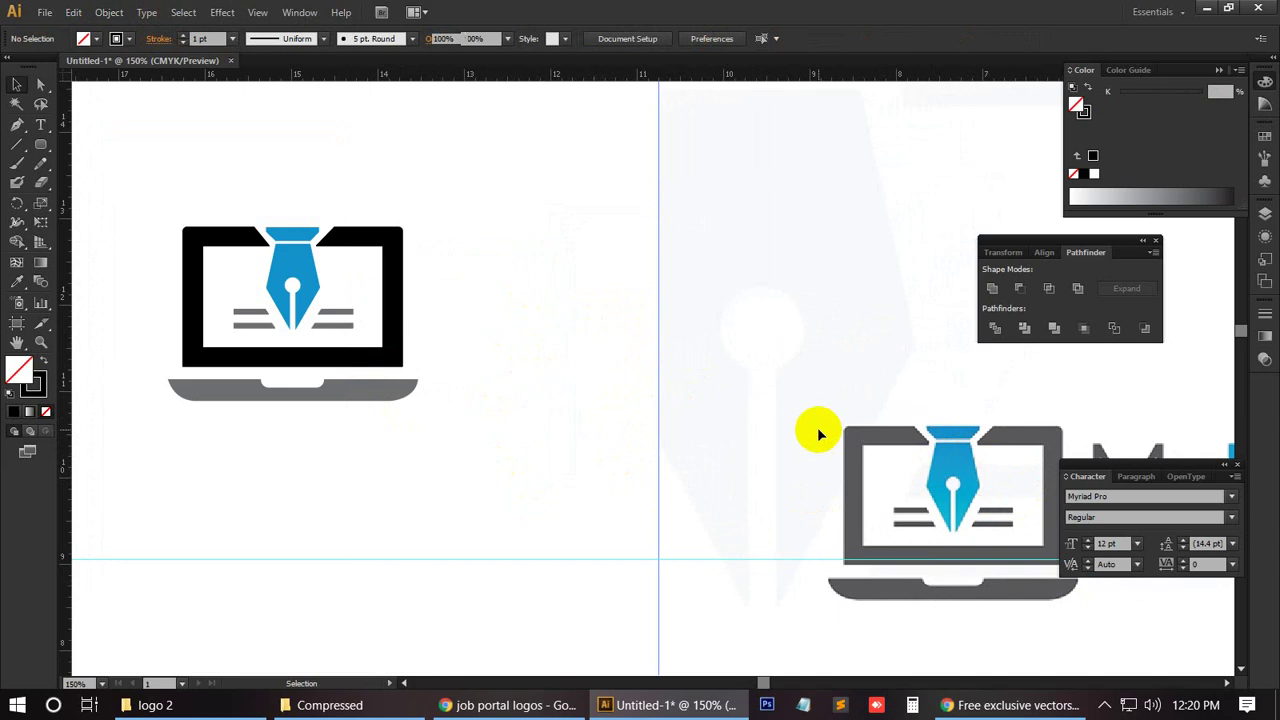
{"action": "left_click_drag", "start_coordinate": [905, 436], "coordinate": [752, 478]}
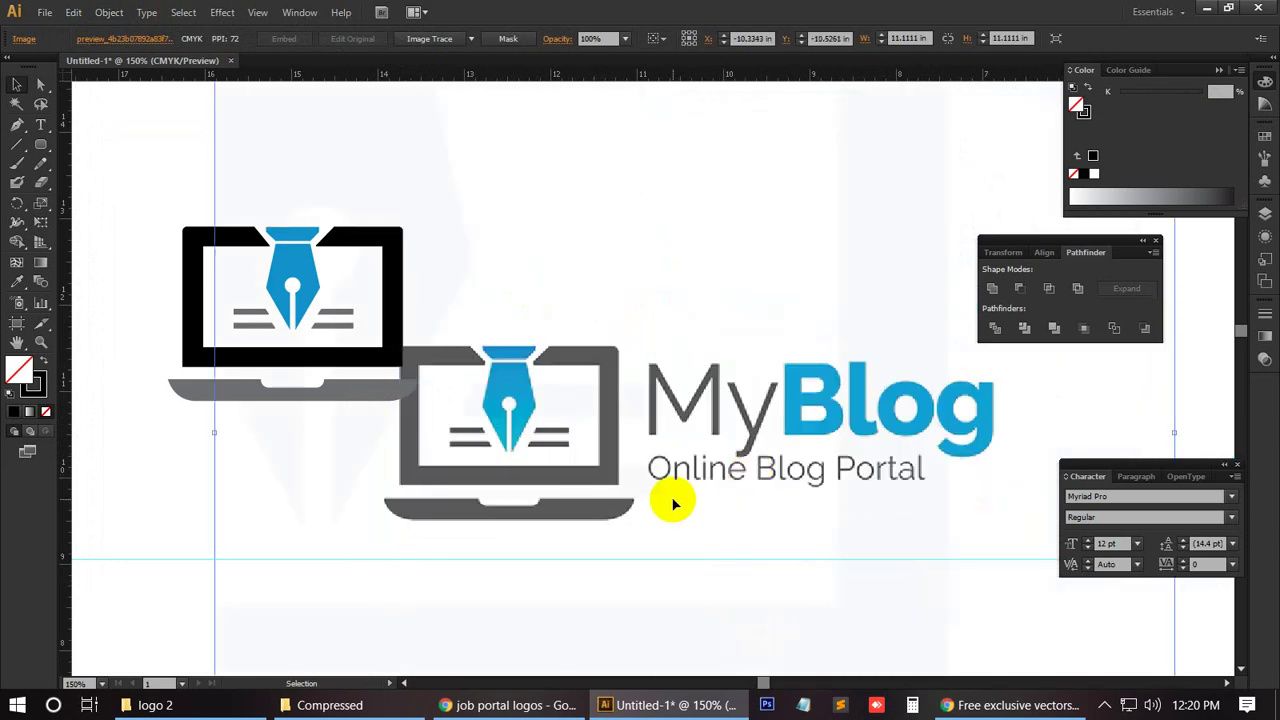
Step: Add the text "Online Job Portal" above the reference image's MyBlog wordmark
{"action": "left_click", "coordinate": [41, 124]}
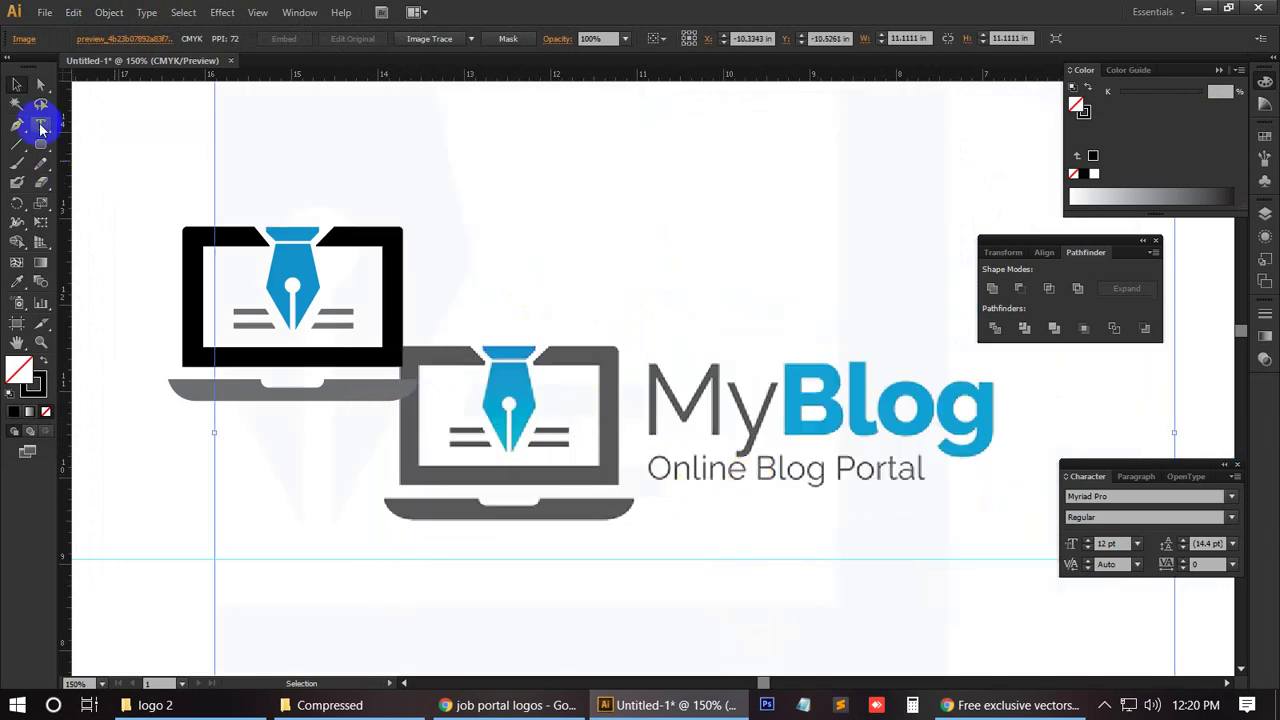
{"action": "left_click", "coordinate": [674, 262]}
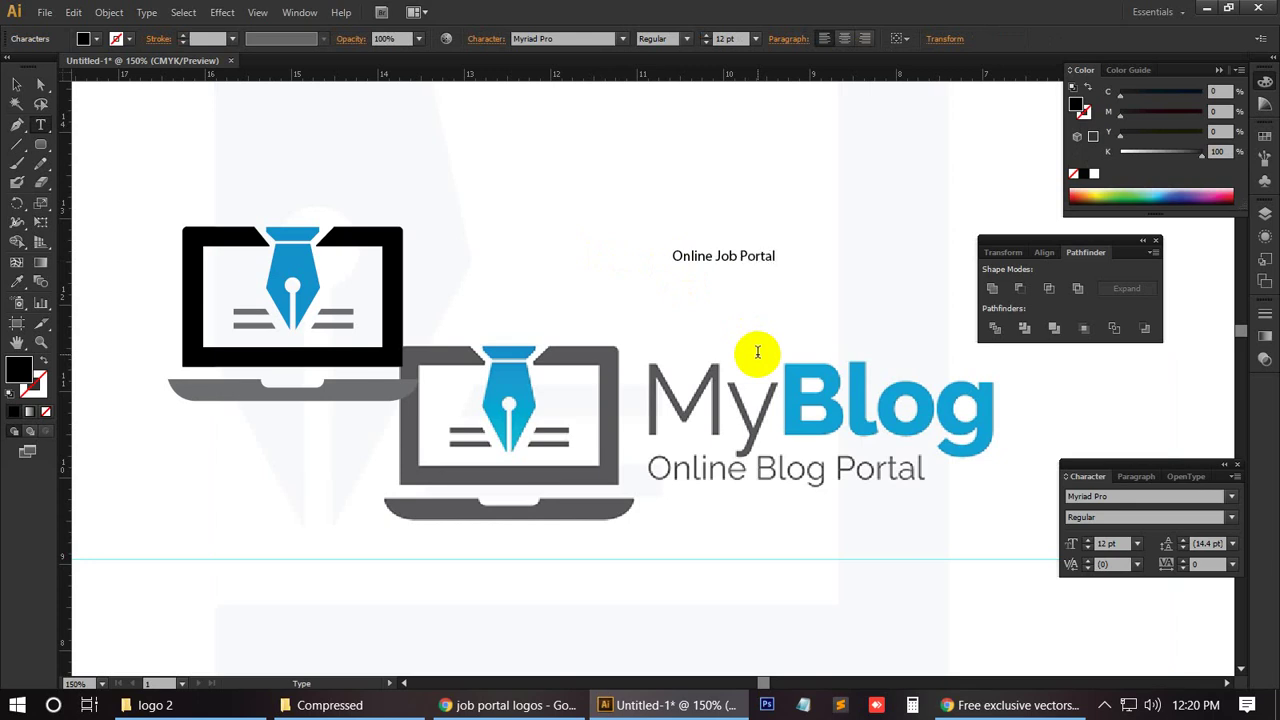
{"action": "left_click", "coordinate": [16, 84]}
Step: Delete the MyBlog reference image
{"action": "left_click", "coordinate": [698, 432]}
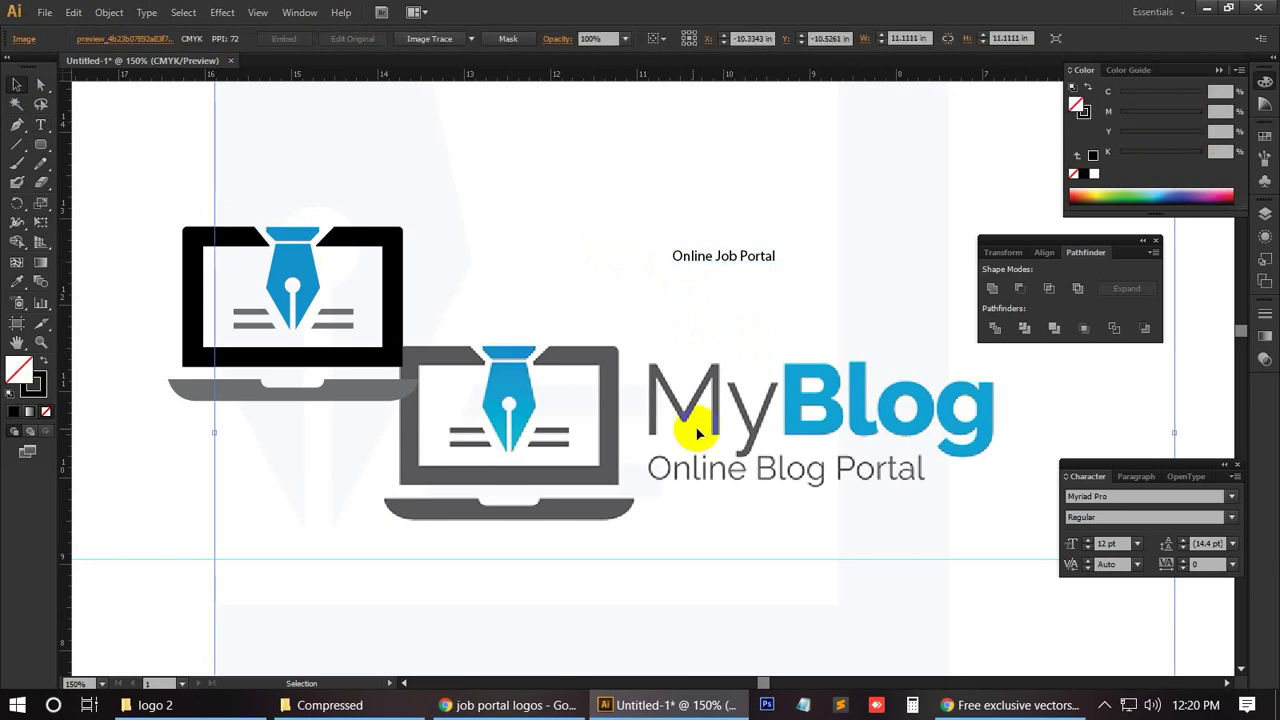
{"action": "left_click_drag", "start_coordinate": [608, 424], "coordinate": [829, 457]}
{"action": "key", "text": "Delete"}
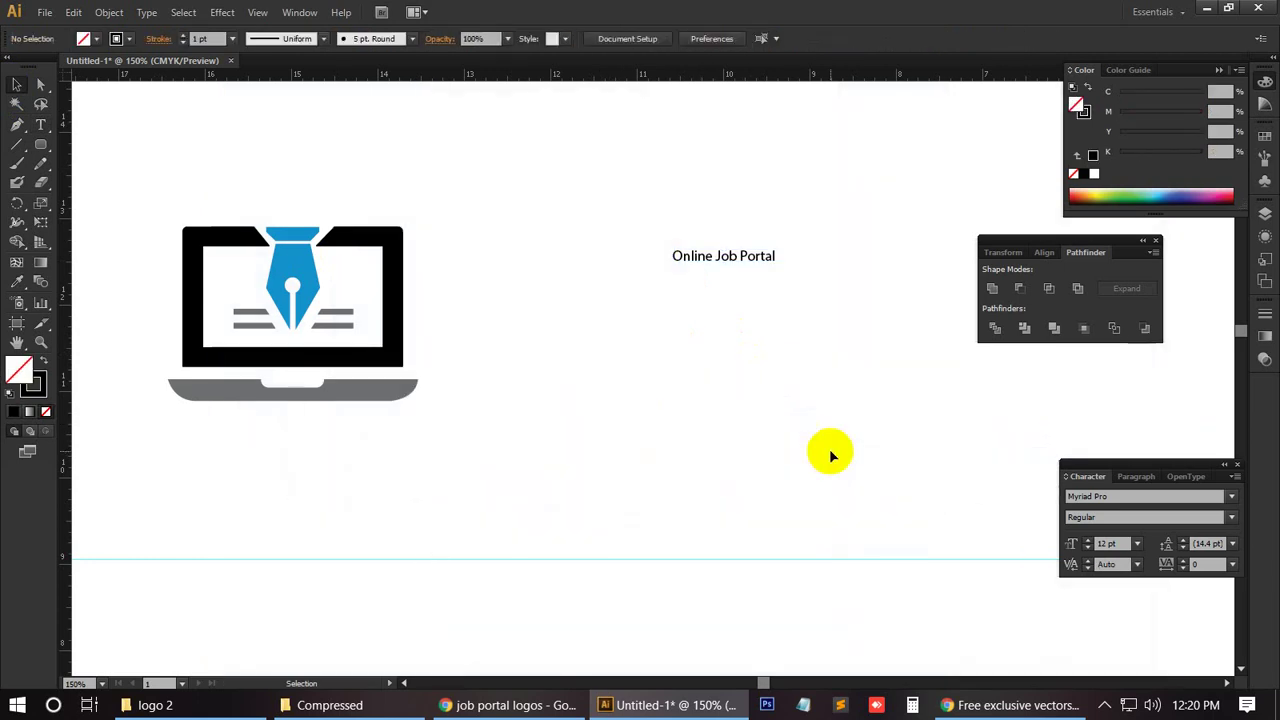
Step: Move the "Online Job Portal" text beside the lower right of the laptop icon
{"action": "key", "text": "space"}
{"action": "left_click_drag", "start_coordinate": [482, 382], "coordinate": [571, 401]}
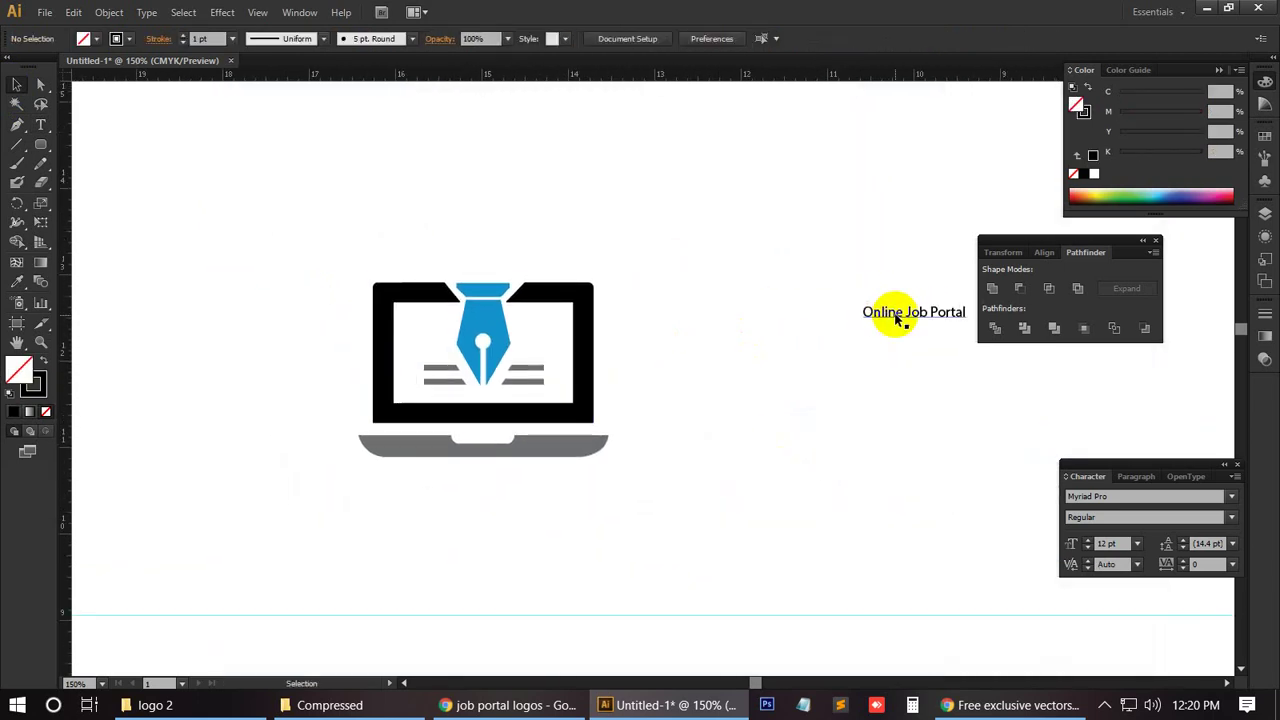
{"action": "left_click_drag", "start_coordinate": [894, 314], "coordinate": [665, 420]}
{"action": "left_click", "coordinate": [612, 375]}
Step: Add the text "CHAKREERKHOBOR" above the "Online Job Portal" tagline
{"action": "left_click", "coordinate": [45, 145]}
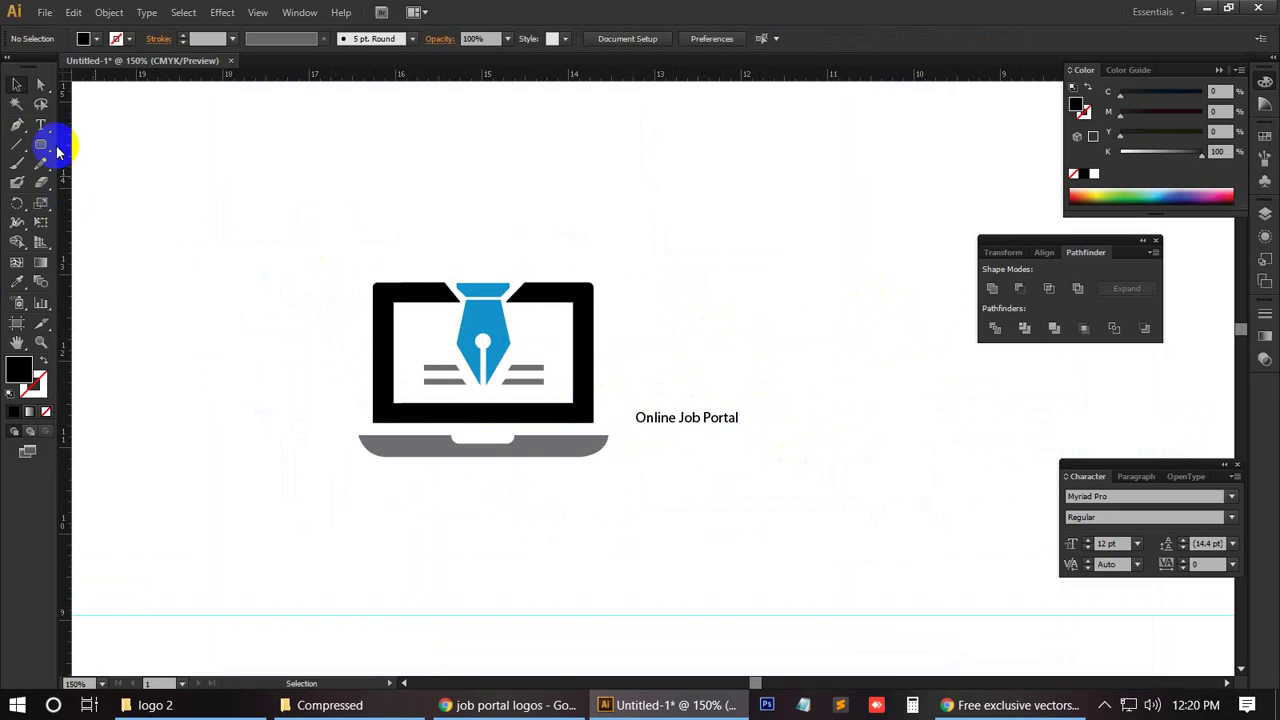
{"action": "left_click", "coordinate": [41, 144]}
{"action": "key", "text": "t"}
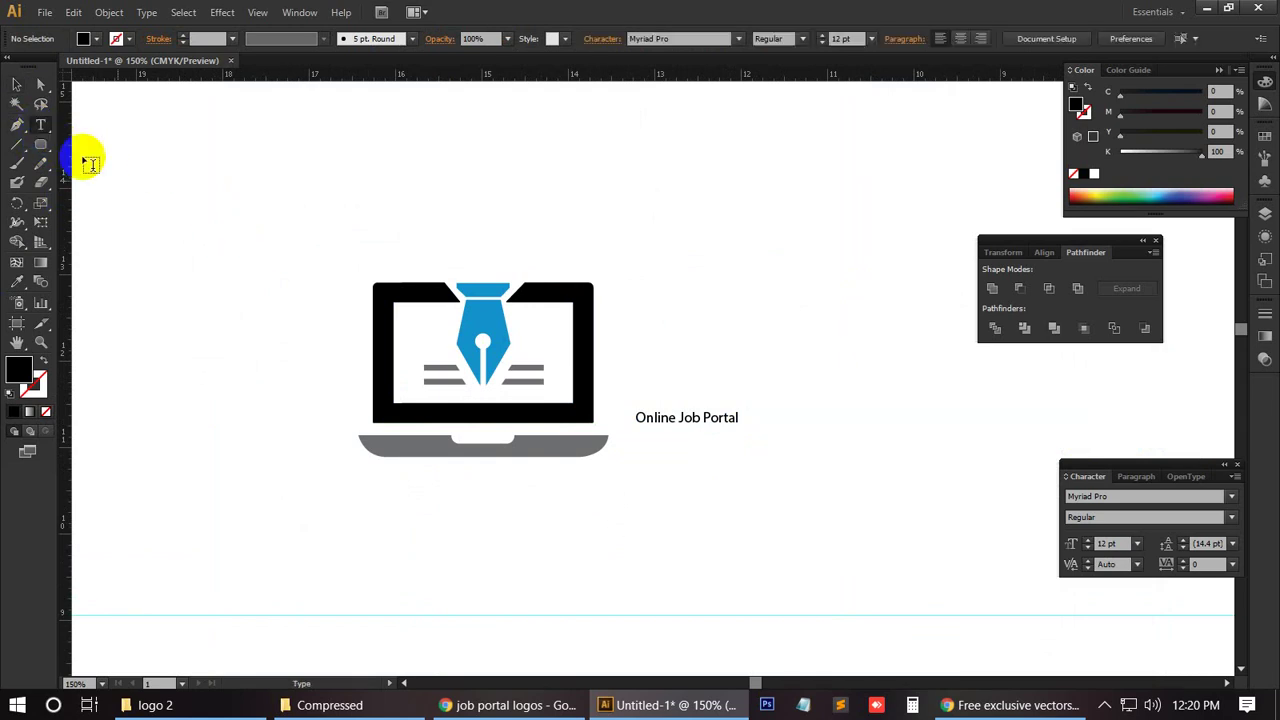
{"action": "left_click", "coordinate": [638, 338]}
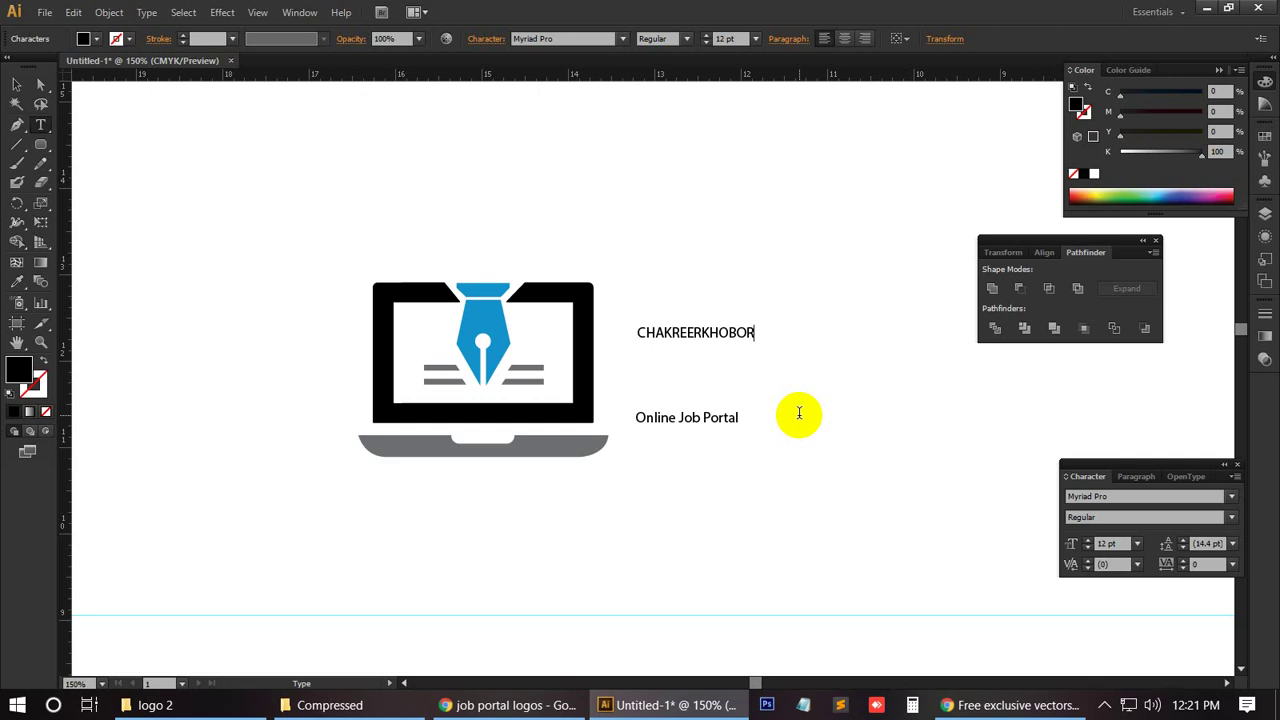
{"action": "left_click_drag", "start_coordinate": [766, 332], "coordinate": [597, 332]}
{"action": "left_click", "coordinate": [762, 330]}
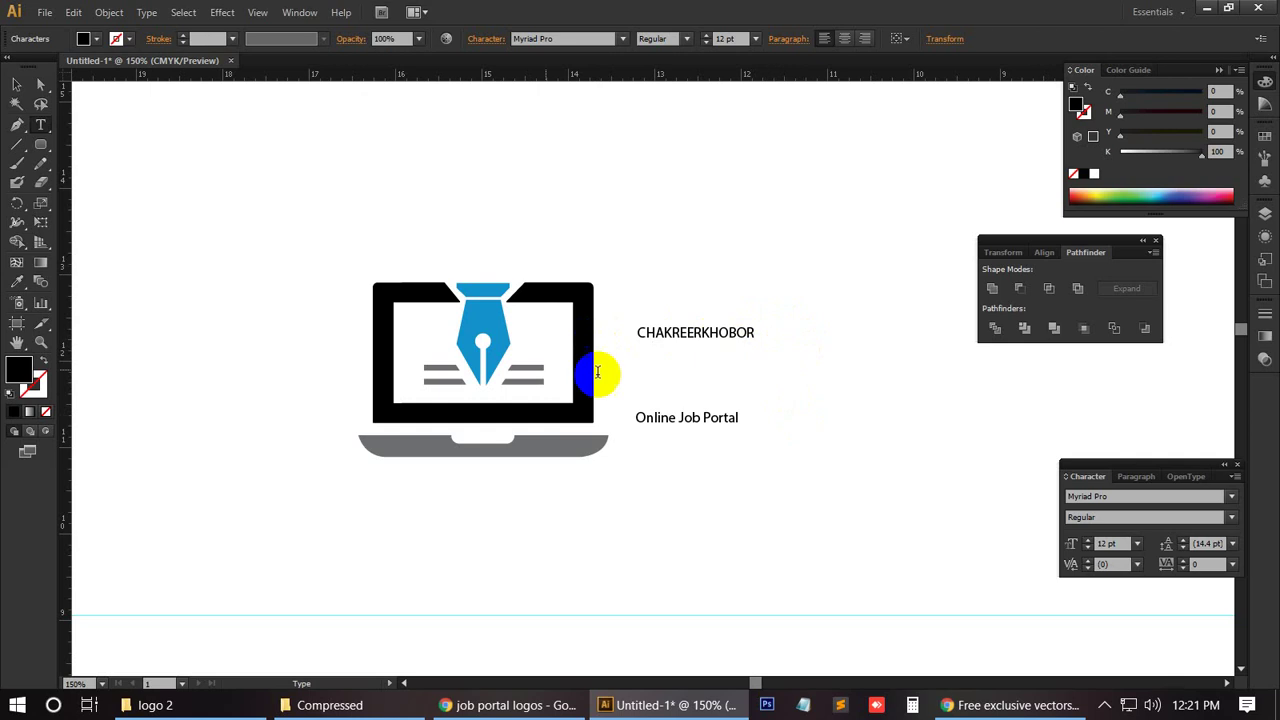
Step: Enlarge the CHAKREERKHOBOR text to about 36.7 pt and move it beside the upper part of the laptop icon
{"action": "left_click", "coordinate": [16, 84]}
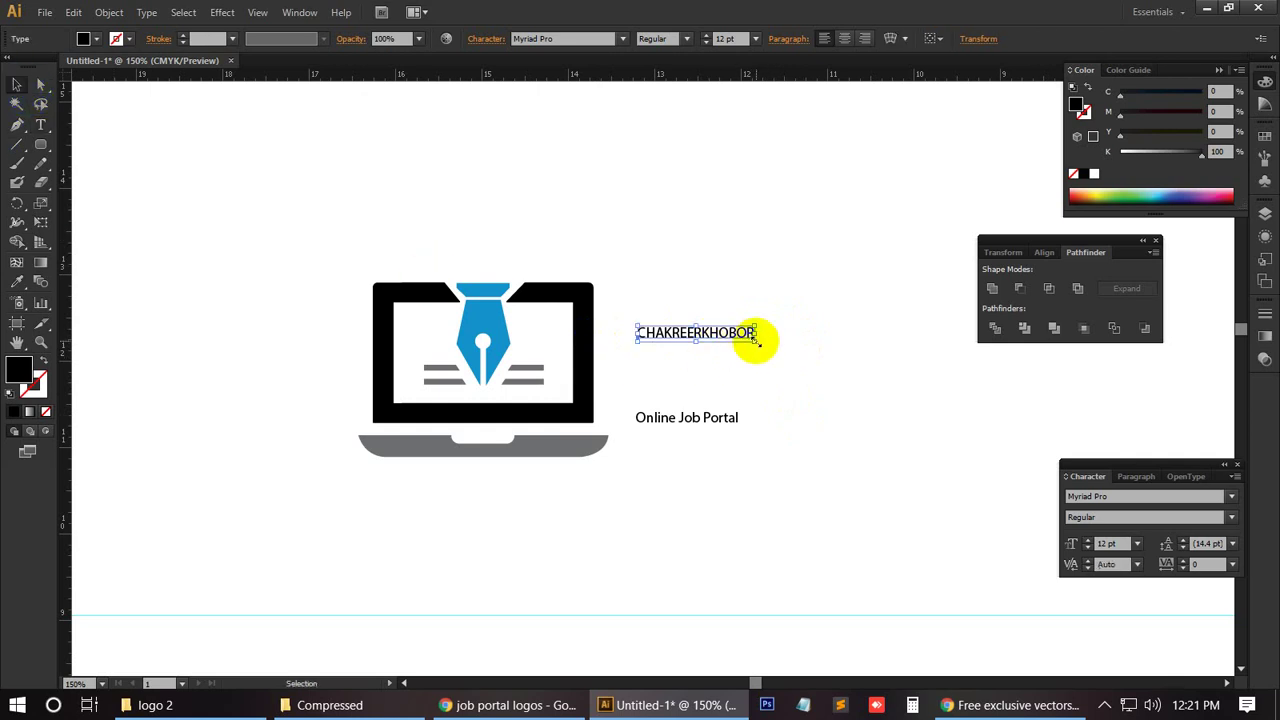
{"action": "left_click_drag", "start_coordinate": [757, 341], "coordinate": [994, 394]}
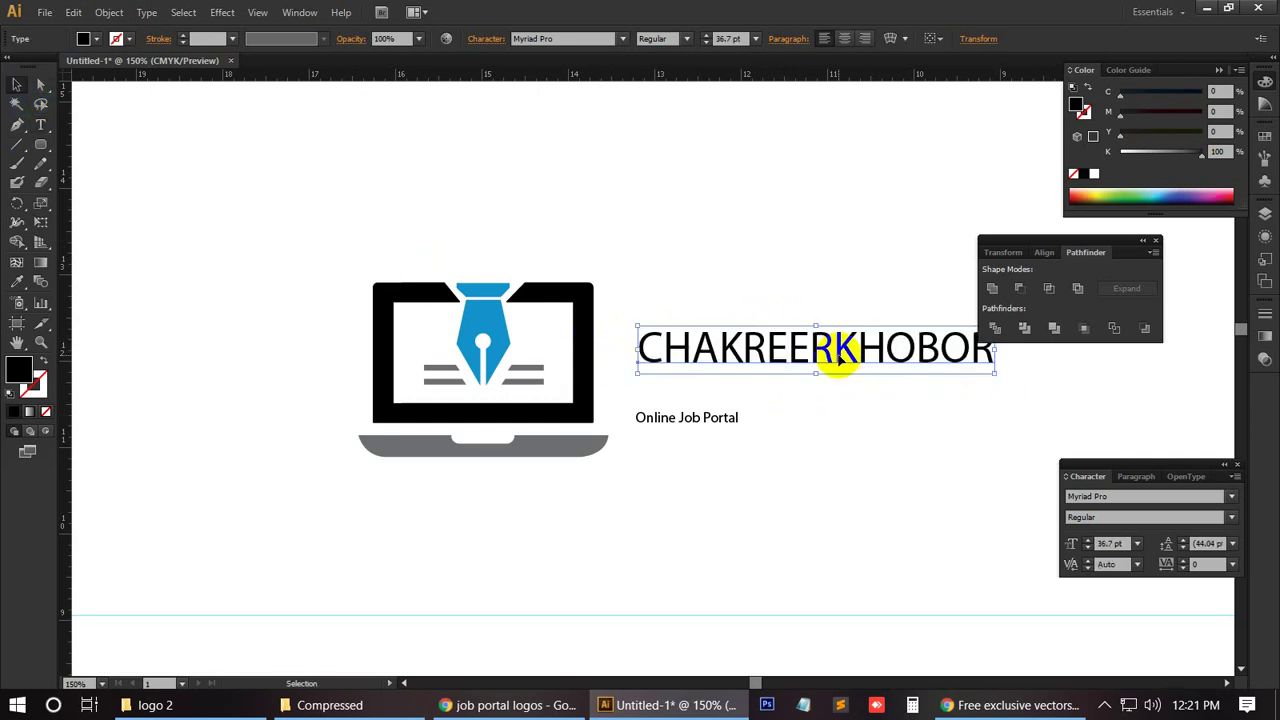
{"action": "left_click_drag", "start_coordinate": [829, 343], "coordinate": [813, 314]}
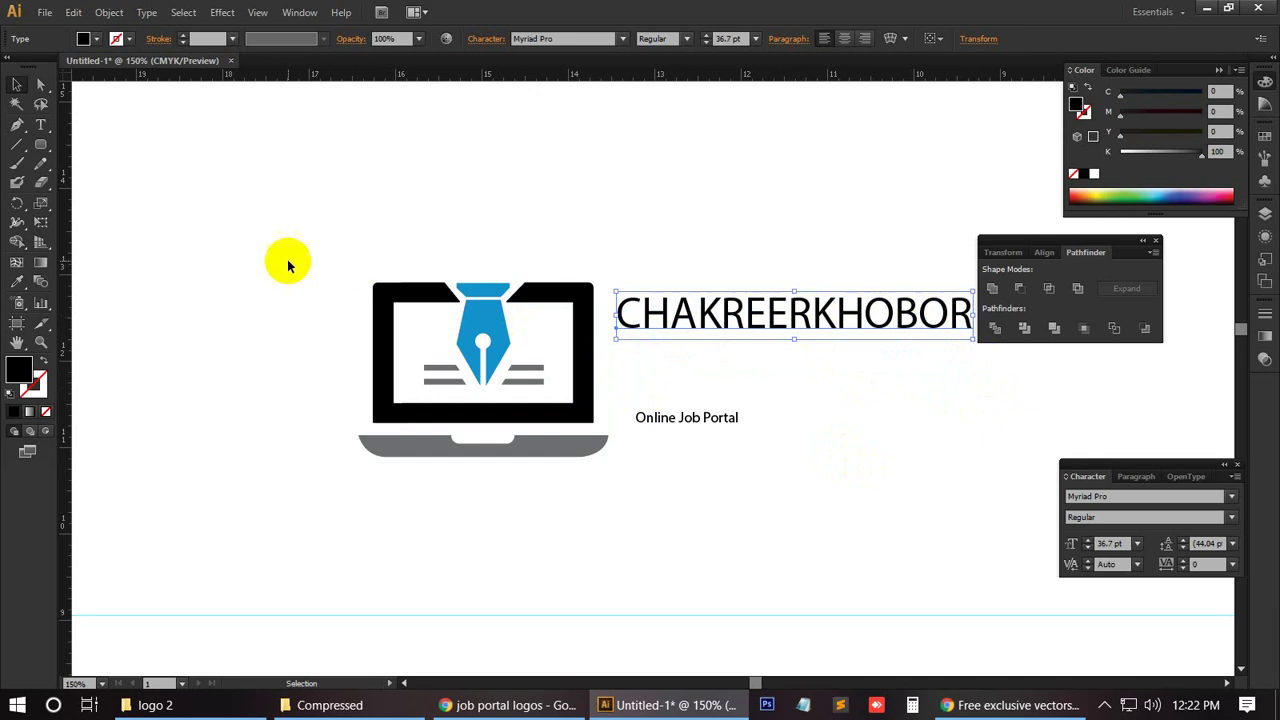
Step: Group all parts of the laptop icon
{"action": "left_click_drag", "start_coordinate": [298, 251], "coordinate": [594, 484]}
{"action": "right_click", "coordinate": [494, 343]}
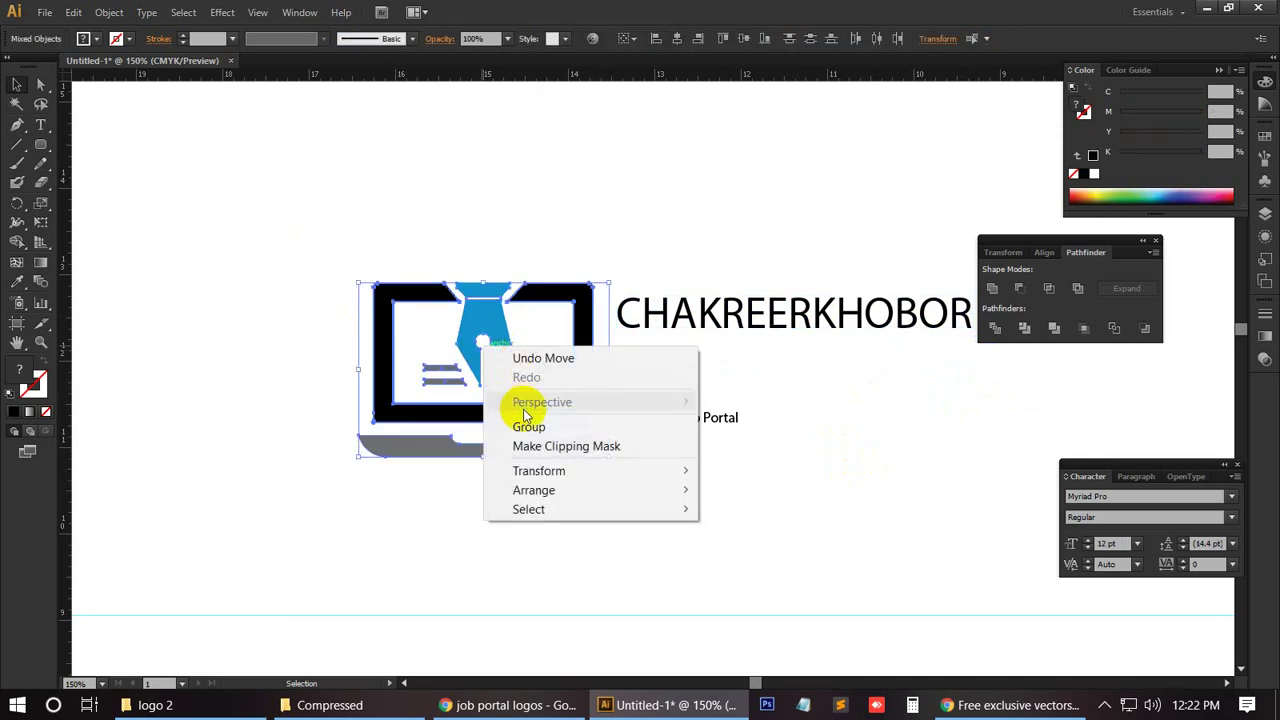
{"action": "left_click", "coordinate": [530, 427]}
{"action": "left_click", "coordinate": [552, 461]}
{"action": "left_click", "coordinate": [551, 453]}
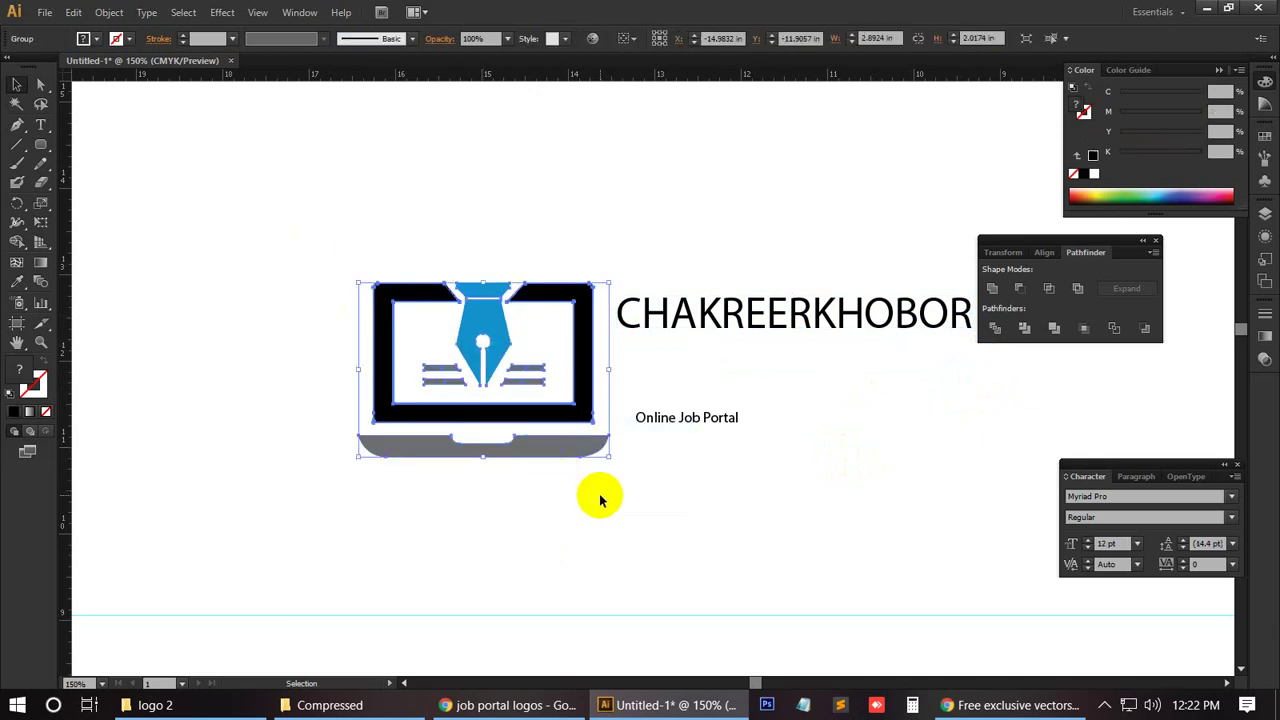
Step: Scale down the grouped laptop icon and move the CHAKREERKHOBOR text close against its right side
{"action": "left_click_drag", "start_coordinate": [608, 456], "coordinate": [518, 393]}
{"action": "left_click", "coordinate": [563, 486]}
{"action": "left_click_drag", "start_coordinate": [818, 312], "coordinate": [720, 295]}
{"action": "left_click_drag", "start_coordinate": [808, 363], "coordinate": [714, 357]}
{"action": "left_click_drag", "start_coordinate": [619, 324], "coordinate": [612, 327]}
Step: Try out a range of other fonts on the CHAKREERKHOBOR text
{"action": "left_click", "coordinate": [583, 38]}
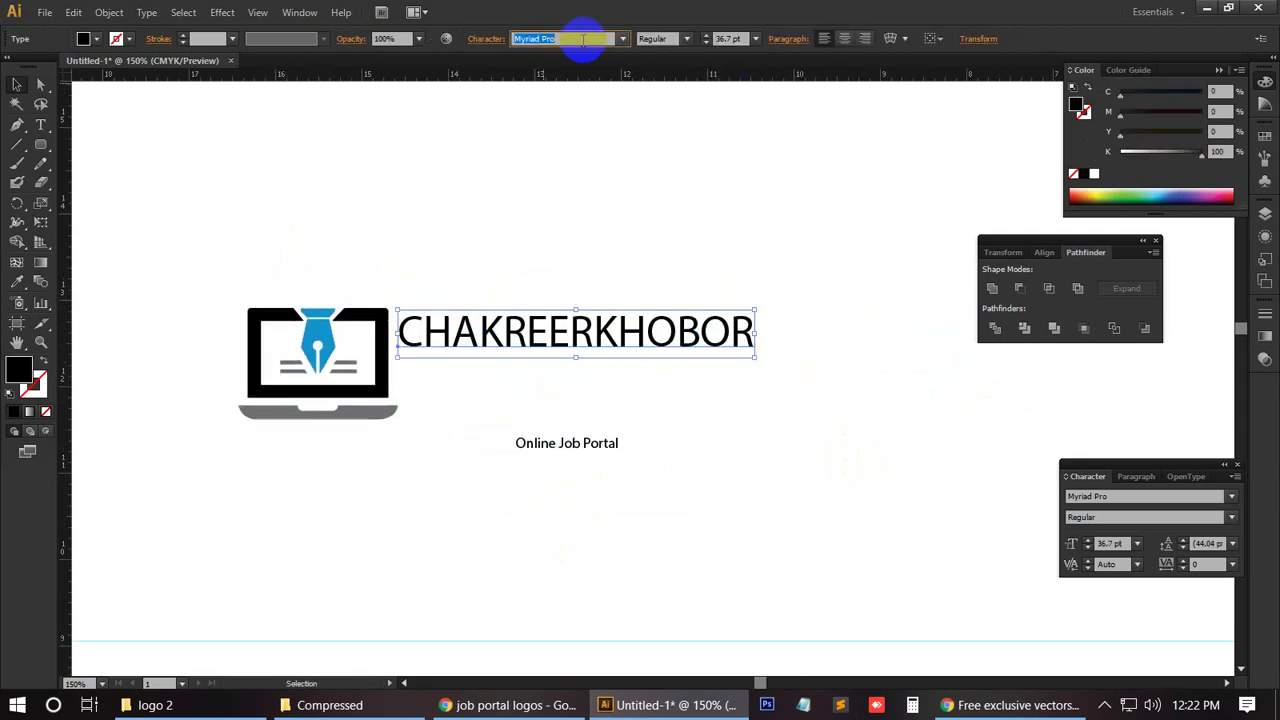
{"action": "key", "text": "Down"}
{"action": "key", "text": "Down"}
{"action": "key", "text": "Down"}
{"action": "key", "text": "Down"}
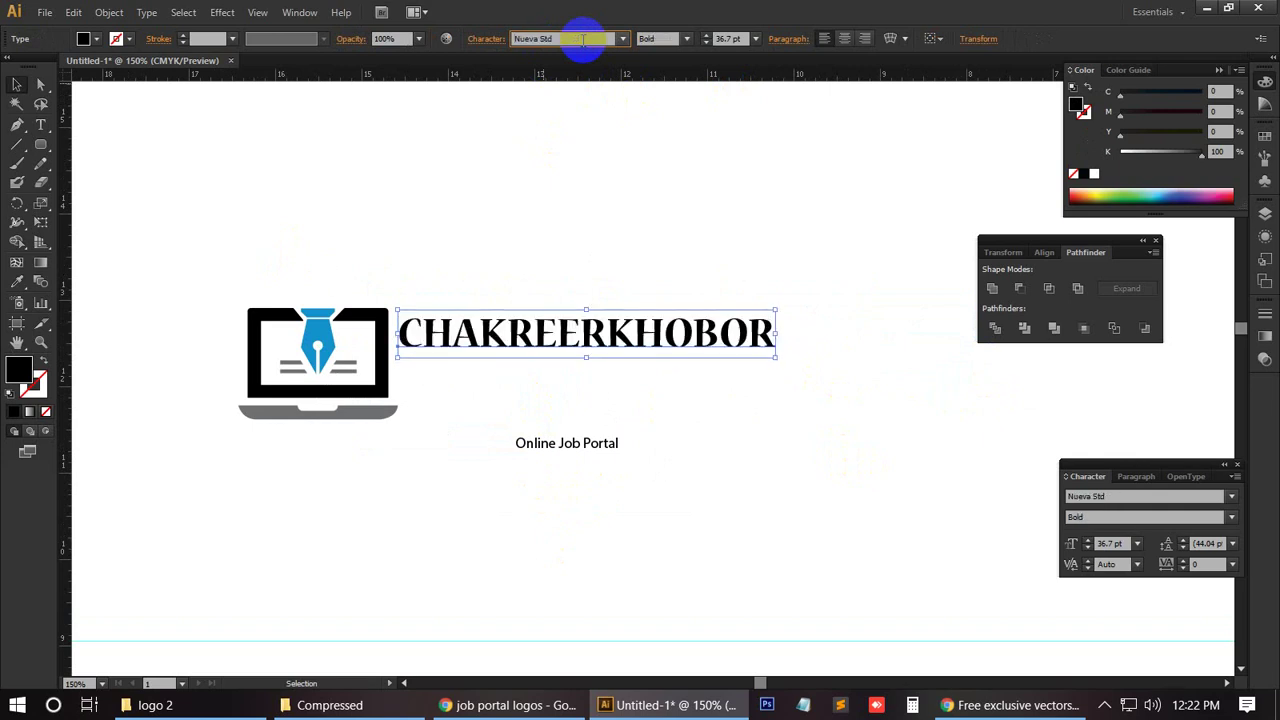
{"action": "key", "text": "Down"}
{"action": "key", "text": "Down"}
{"action": "key", "text": "Down"}
{"action": "key", "text": "Down"}
{"action": "key", "text": "Down"}
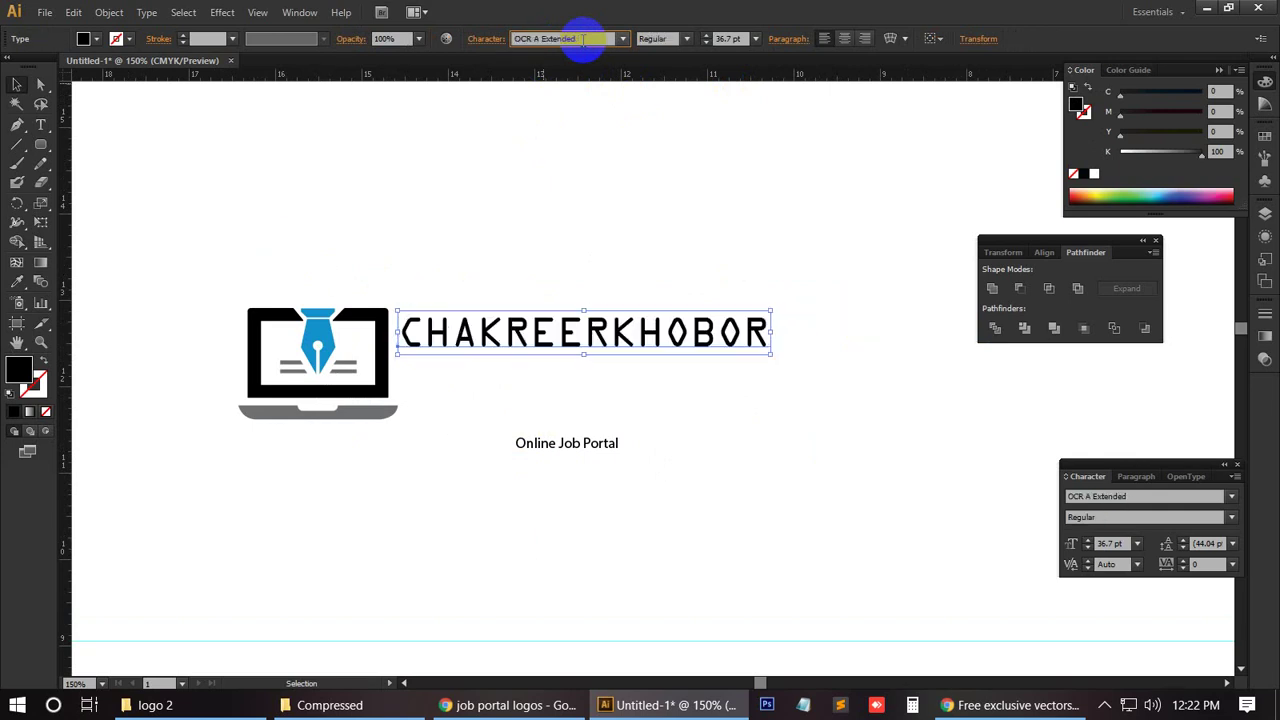
{"action": "key", "text": "Down"}
{"action": "key", "text": "Down"}
{"action": "key", "text": "Down"}
{"action": "key", "text": "Down"}
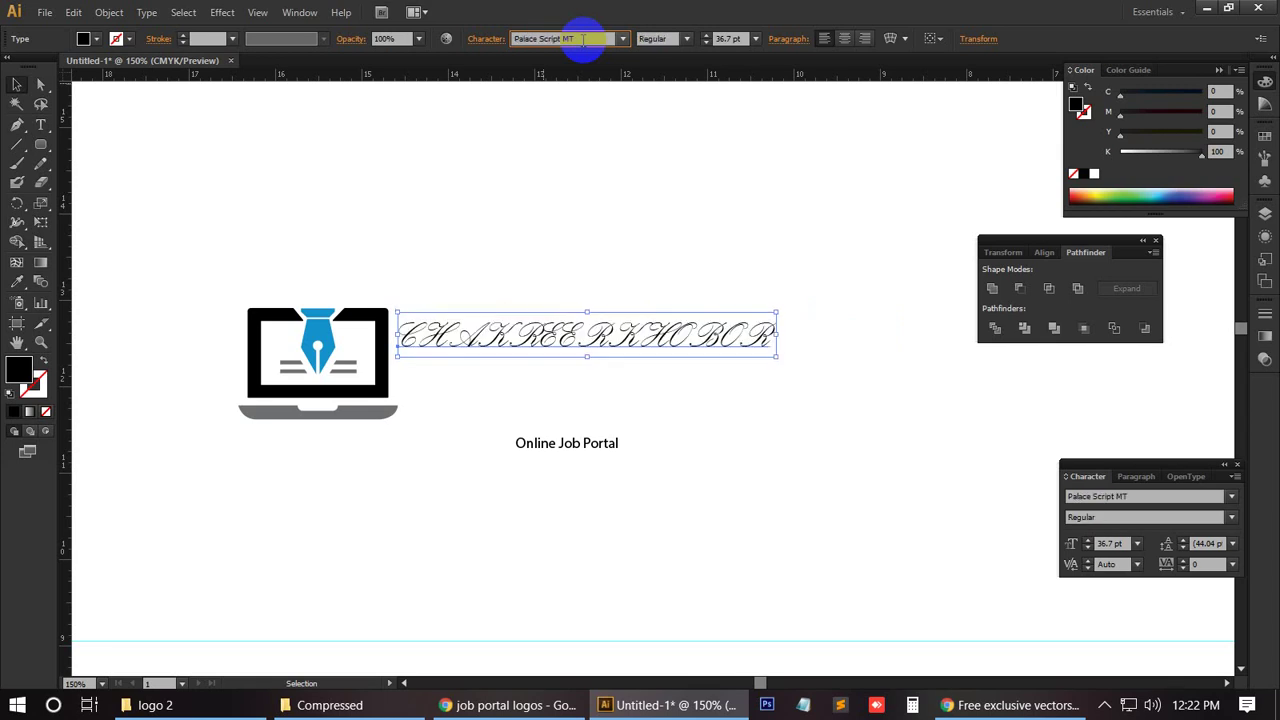
{"action": "key", "text": "Down"}
{"action": "key", "text": "Down"}
{"action": "key", "text": "Down"}
{"action": "key", "text": "Down"}
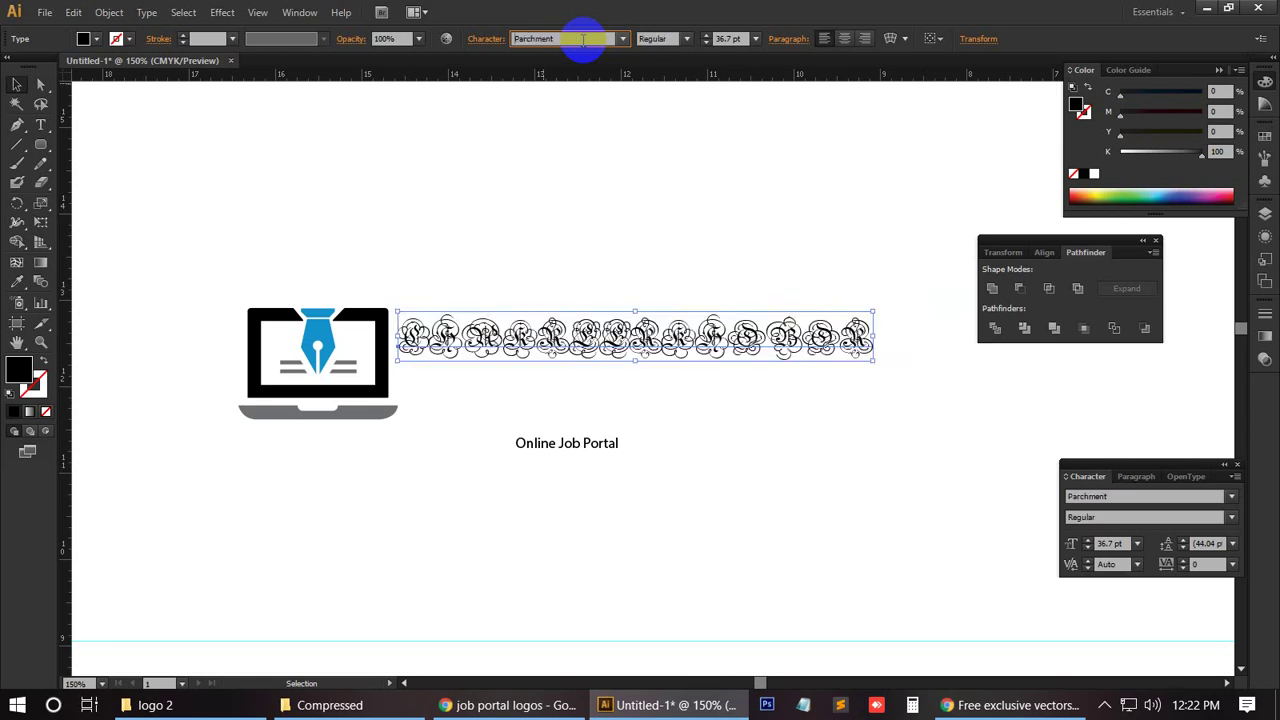
{"action": "key", "text": "Down"}
{"action": "key", "text": "Down"}
{"action": "key", "text": "Down"}
{"action": "key", "text": "Down"}
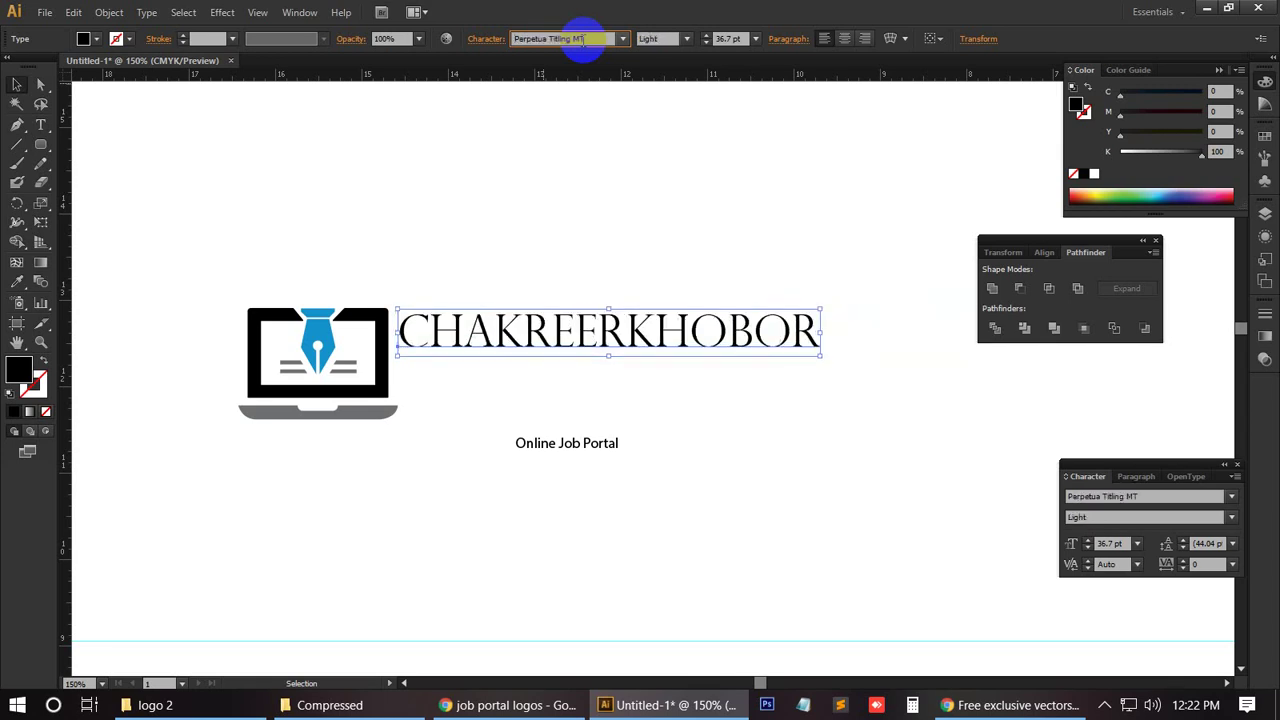
{"action": "key", "text": "Down"}
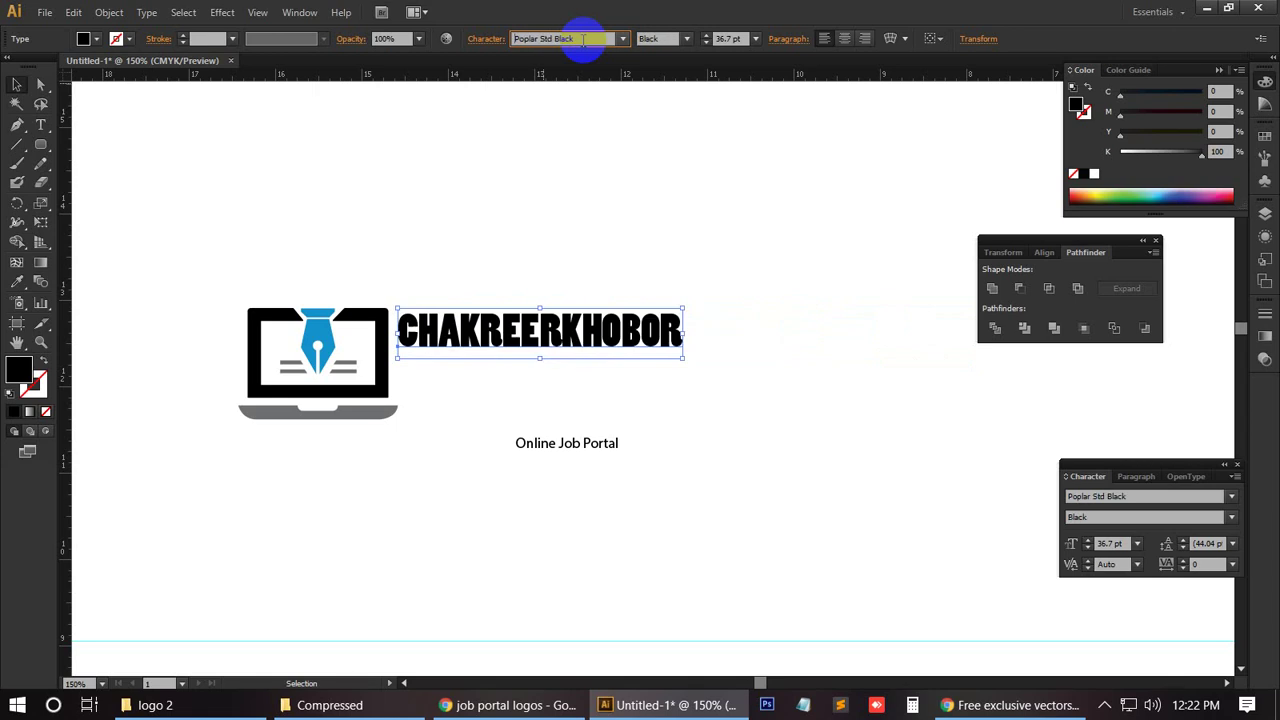
{"action": "key", "text": "Down"}
{"action": "key", "text": "Down"}
{"action": "key", "text": "Down"}
{"action": "key", "text": "Down"}
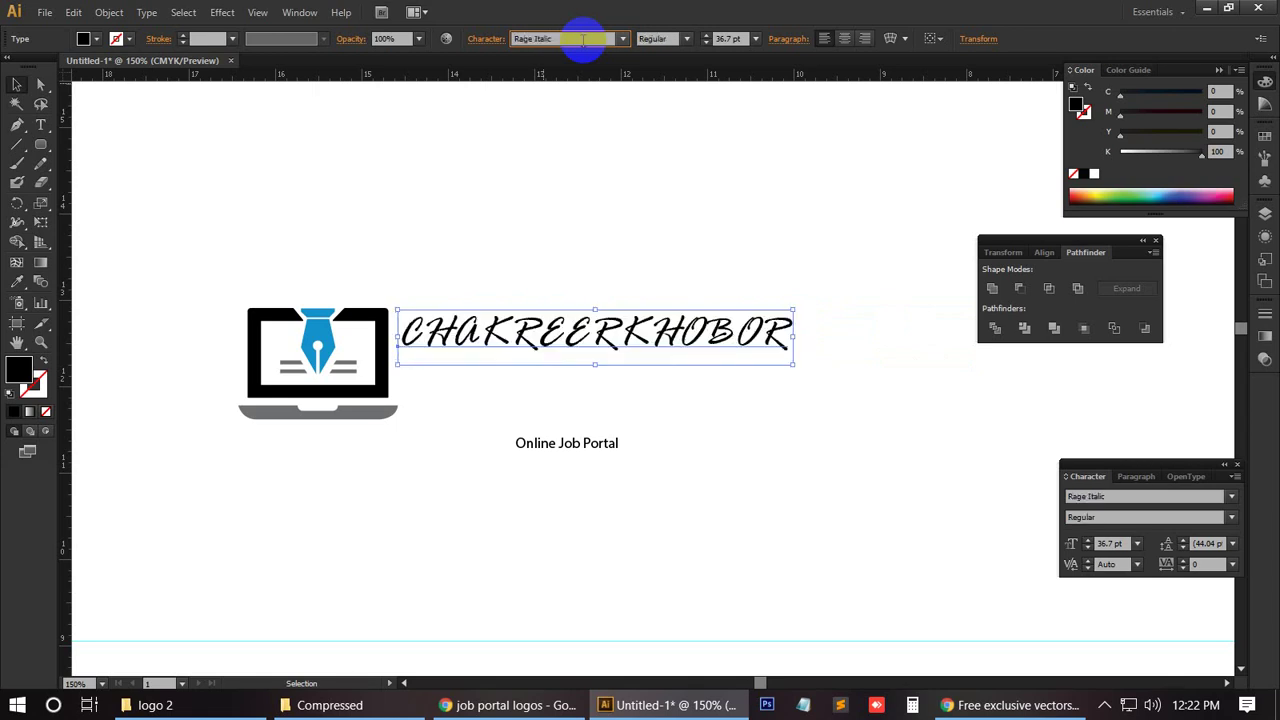
{"action": "key", "text": "Down"}
{"action": "key", "text": "Down"}
{"action": "key", "text": "Down"}
{"action": "key", "text": "Down"}
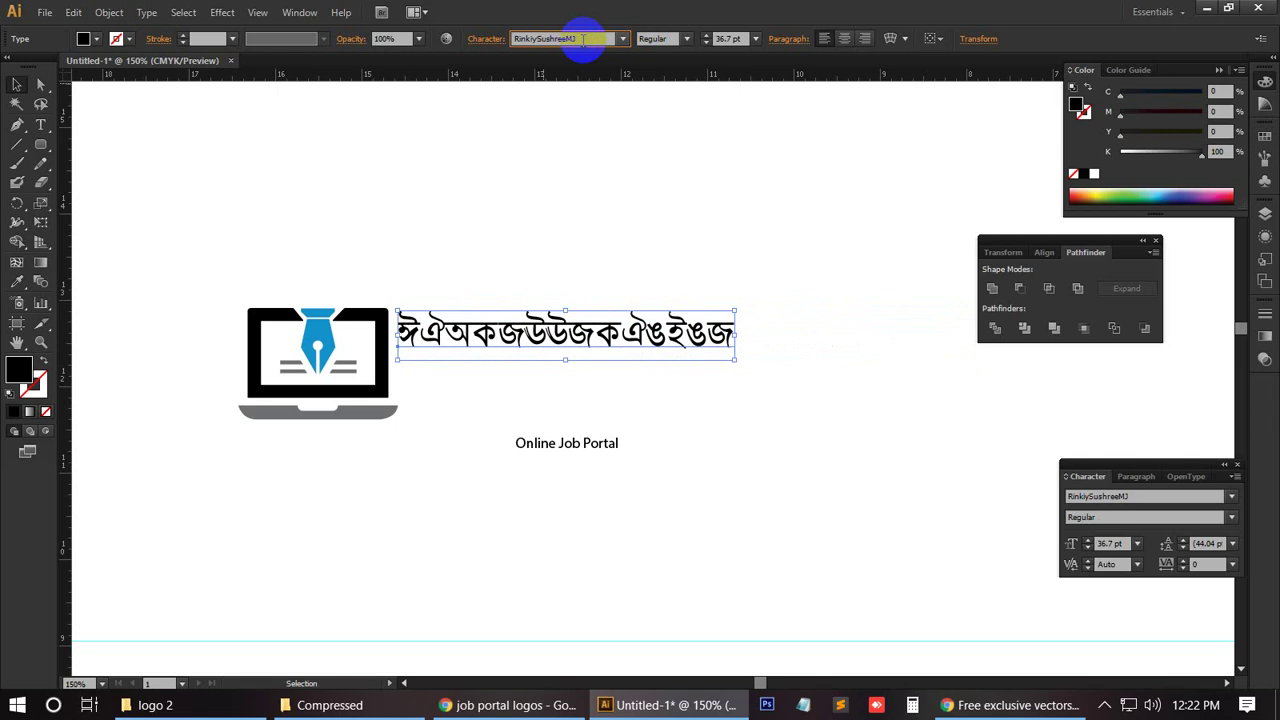
{"action": "key", "text": "Down"}
{"action": "key", "text": "Down"}
{"action": "key", "text": "Down"}
{"action": "key", "text": "Down"}
{"action": "key", "text": "Down"}
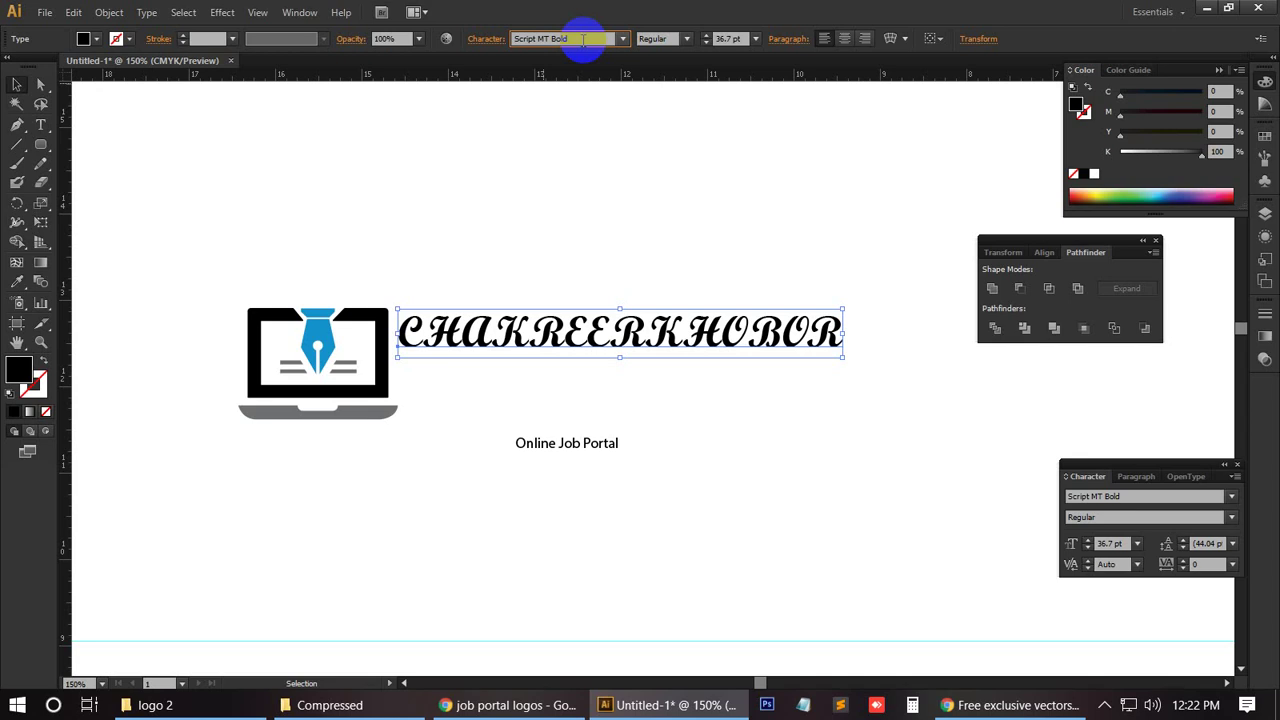
{"action": "key", "text": "Down"}
{"action": "key", "text": "Down"}
{"action": "key", "text": "Down"}
{"action": "key", "text": "Down"}
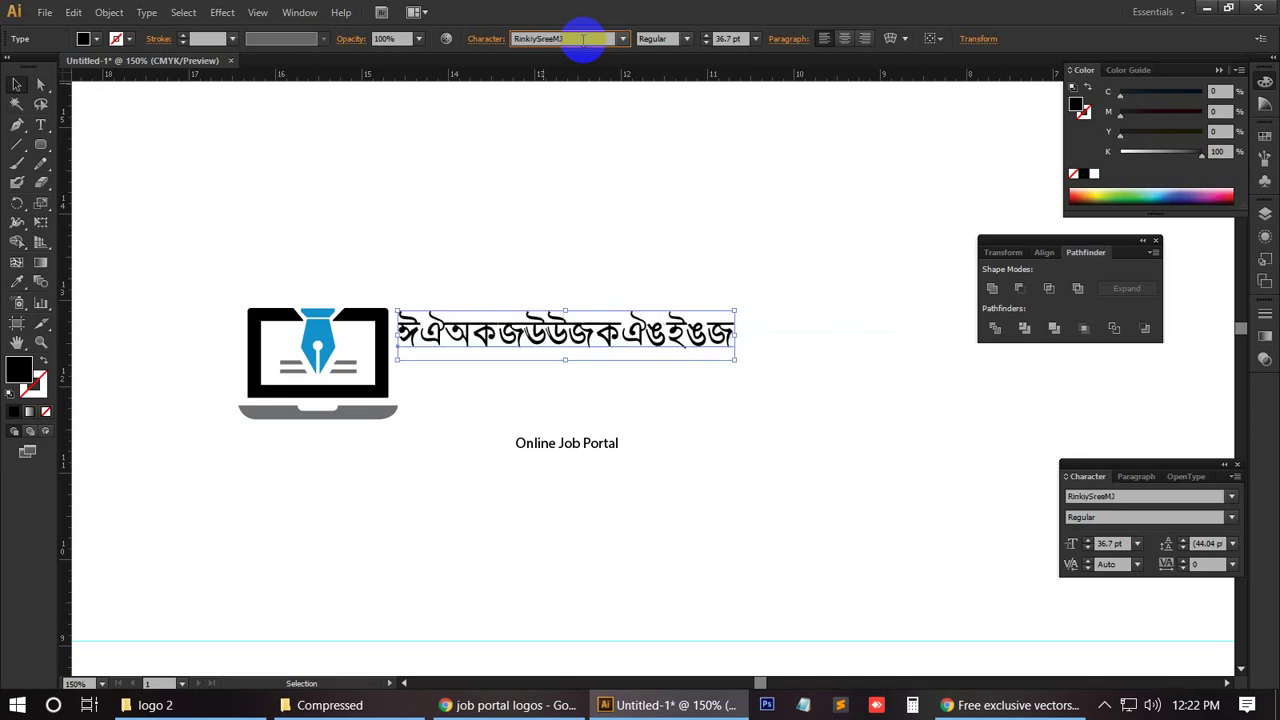
{"action": "key", "text": "Up"}
{"action": "key", "text": "Up"}
{"action": "key", "text": "Up"}
{"action": "key", "text": "Up"}
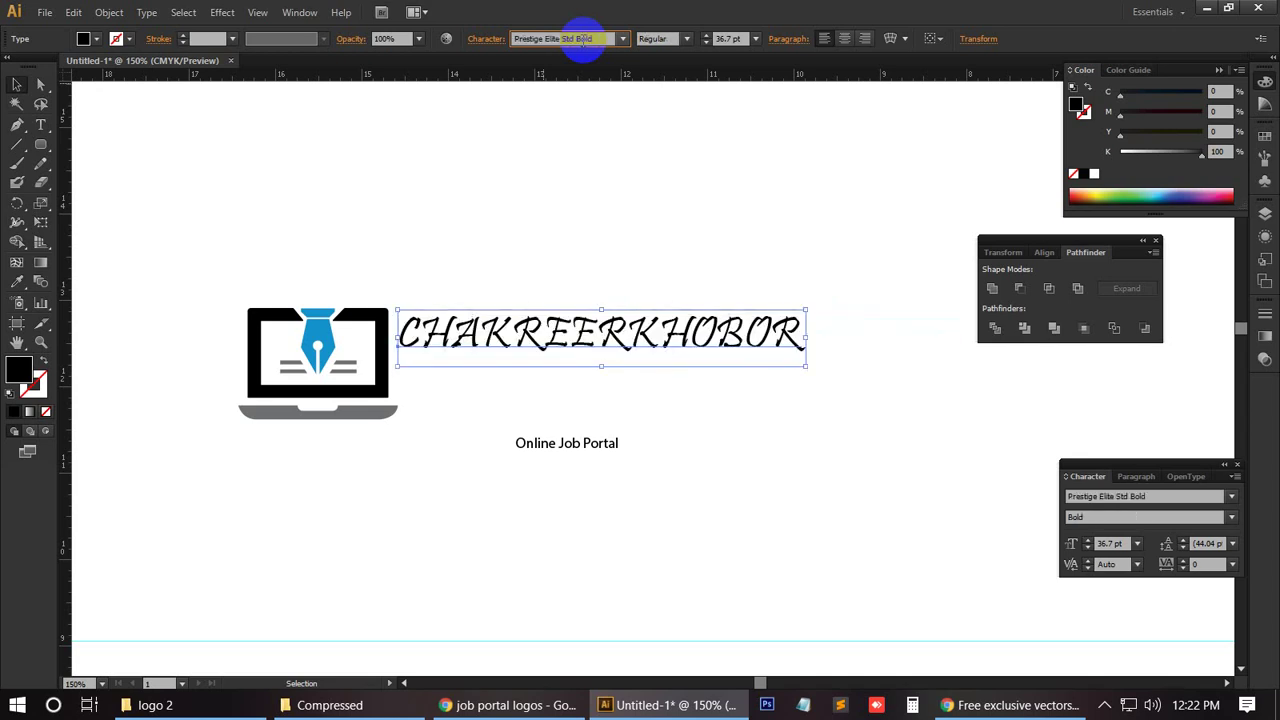
{"action": "key", "text": "Up"}
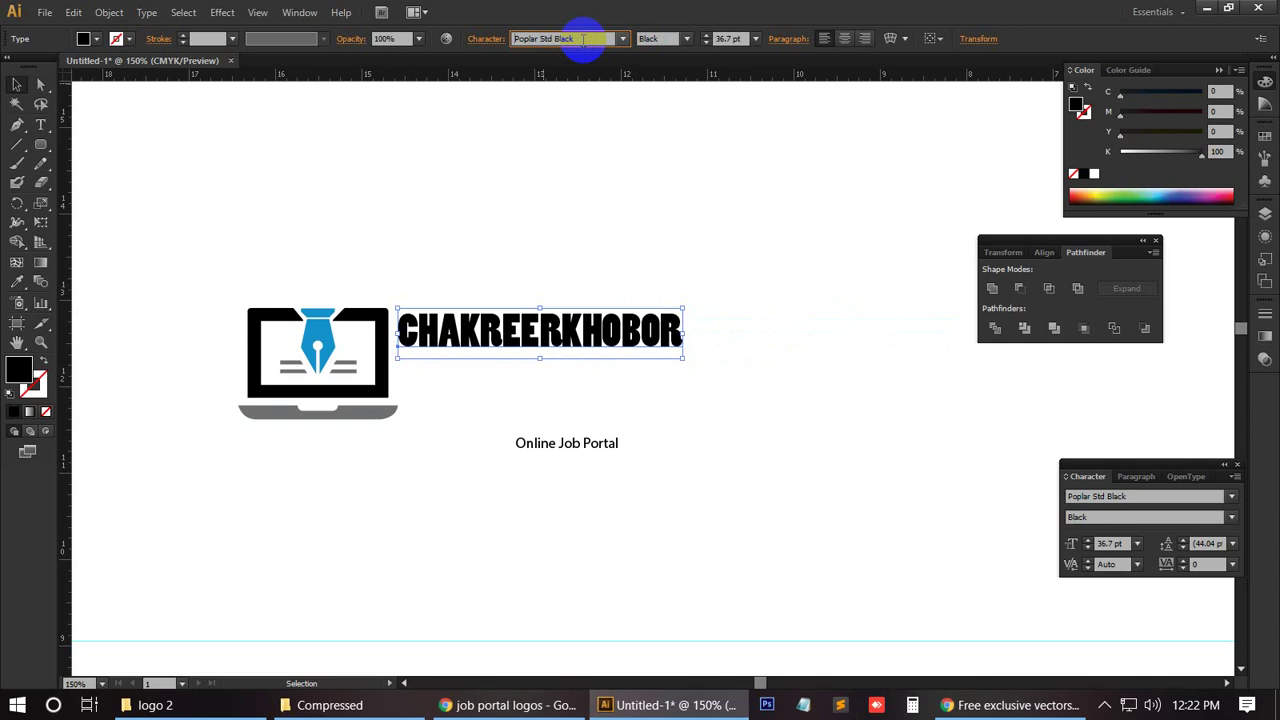
{"action": "key", "text": "Up"}
{"action": "key", "text": "Up"}
{"action": "key", "text": "Up"}
{"action": "key", "text": "Up"}
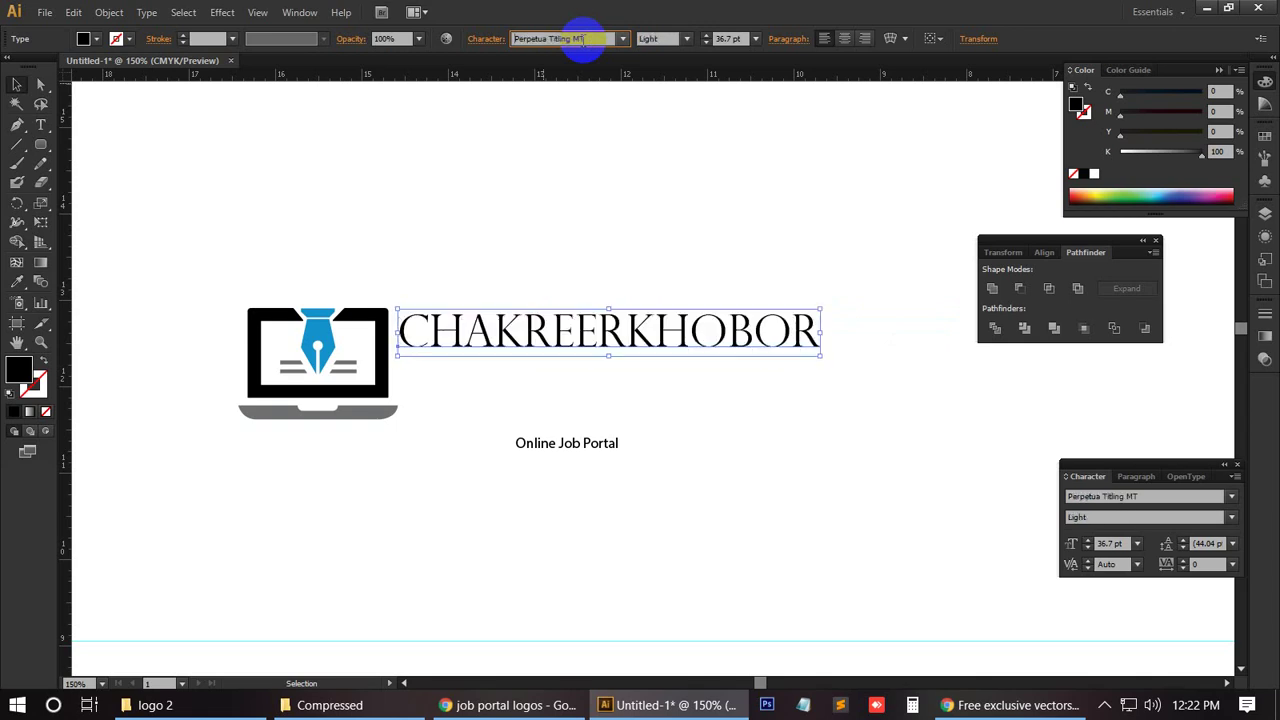
{"action": "key", "text": "Up"}
{"action": "key", "text": "Up"}
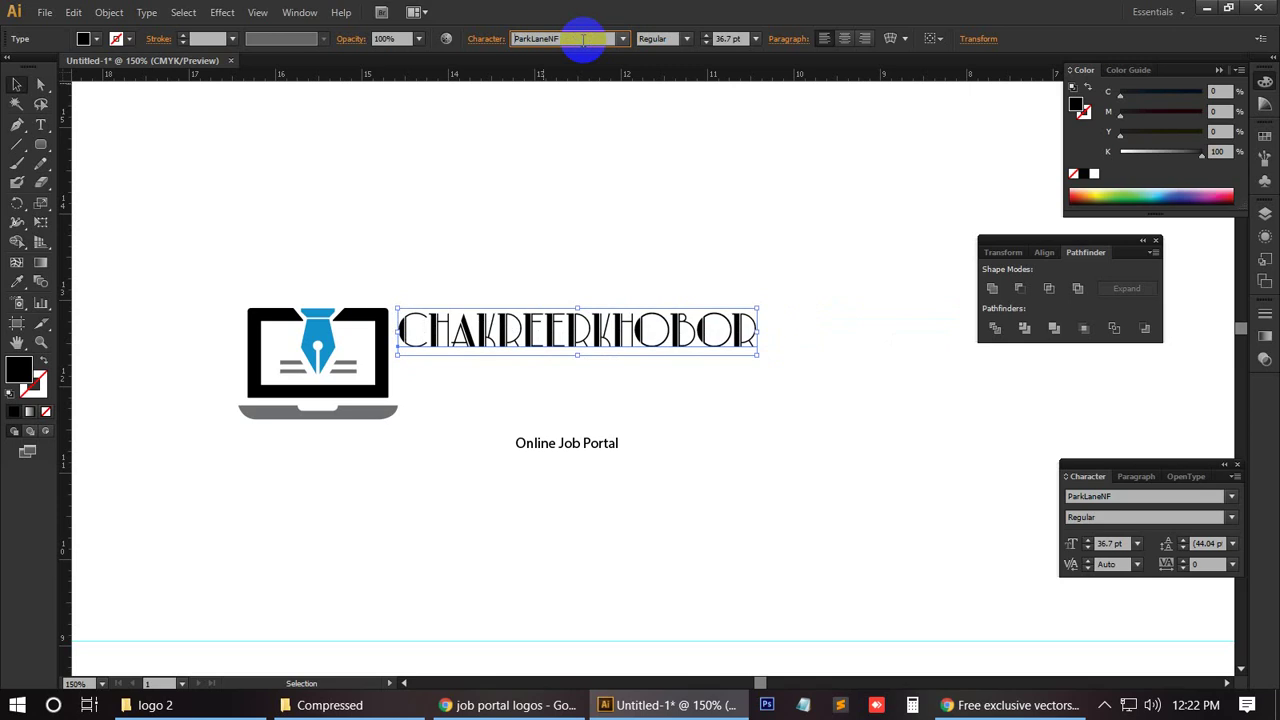
{"action": "key", "text": "Up"}
{"action": "key", "text": "Up"}
{"action": "key", "text": "Up"}
{"action": "key", "text": "Up"}
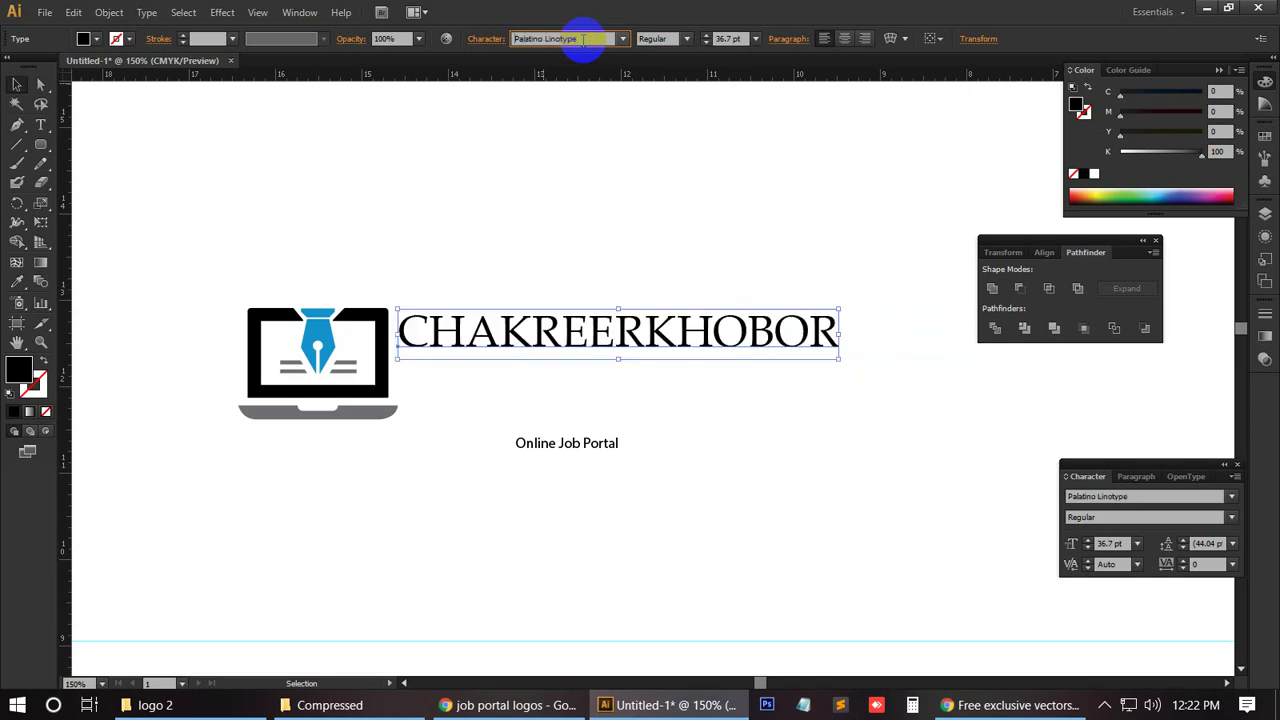
{"action": "key", "text": "Up"}
{"action": "key", "text": "Up"}
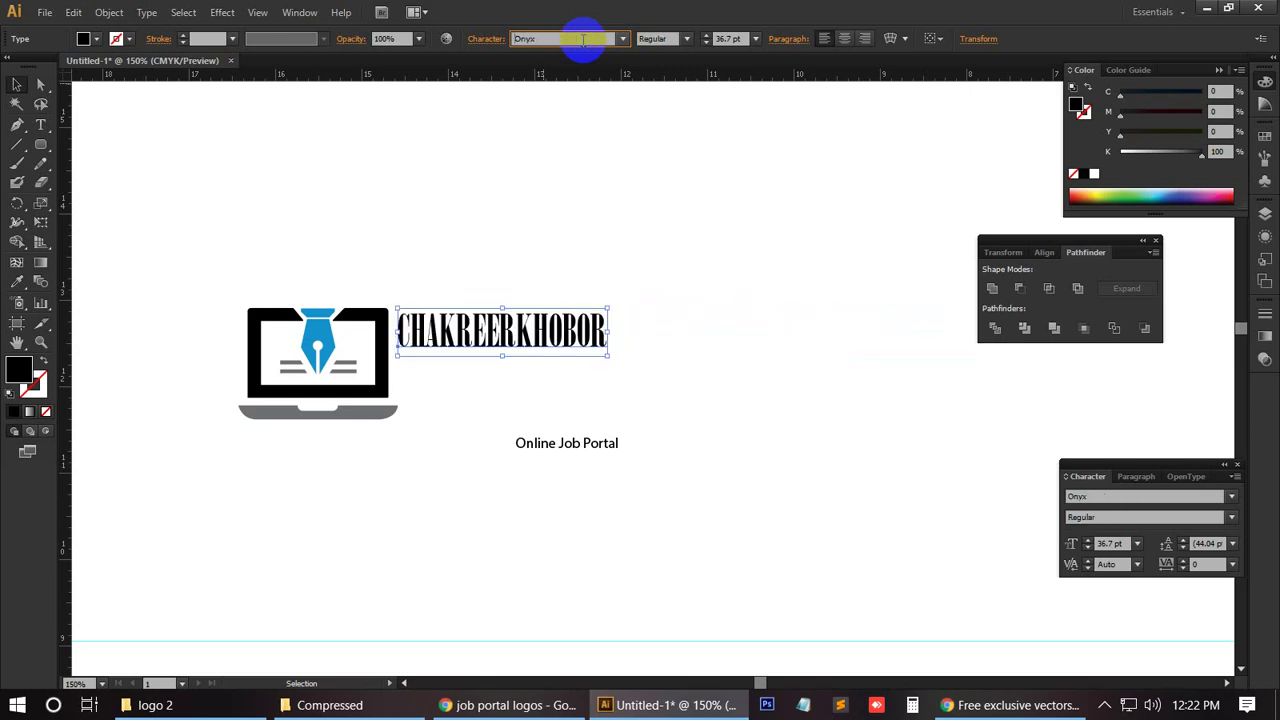
{"action": "key", "text": "Up"}
{"action": "key", "text": "Up"}
{"action": "key", "text": "Up"}
{"action": "key", "text": "Up"}
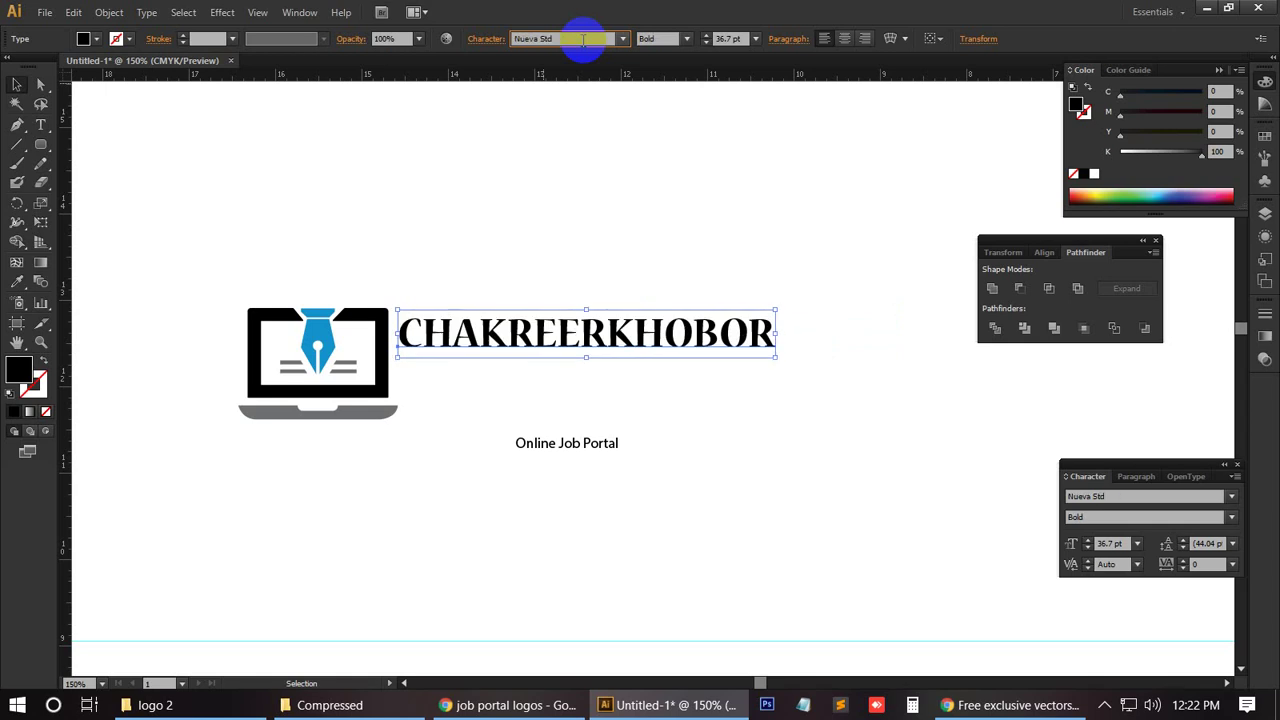
{"action": "key", "text": "Up"}
{"action": "key", "text": "Up"}
{"action": "key", "text": "Up"}
{"action": "key", "text": "Up"}
{"action": "key", "text": "Down"}
{"action": "key", "text": "Down"}
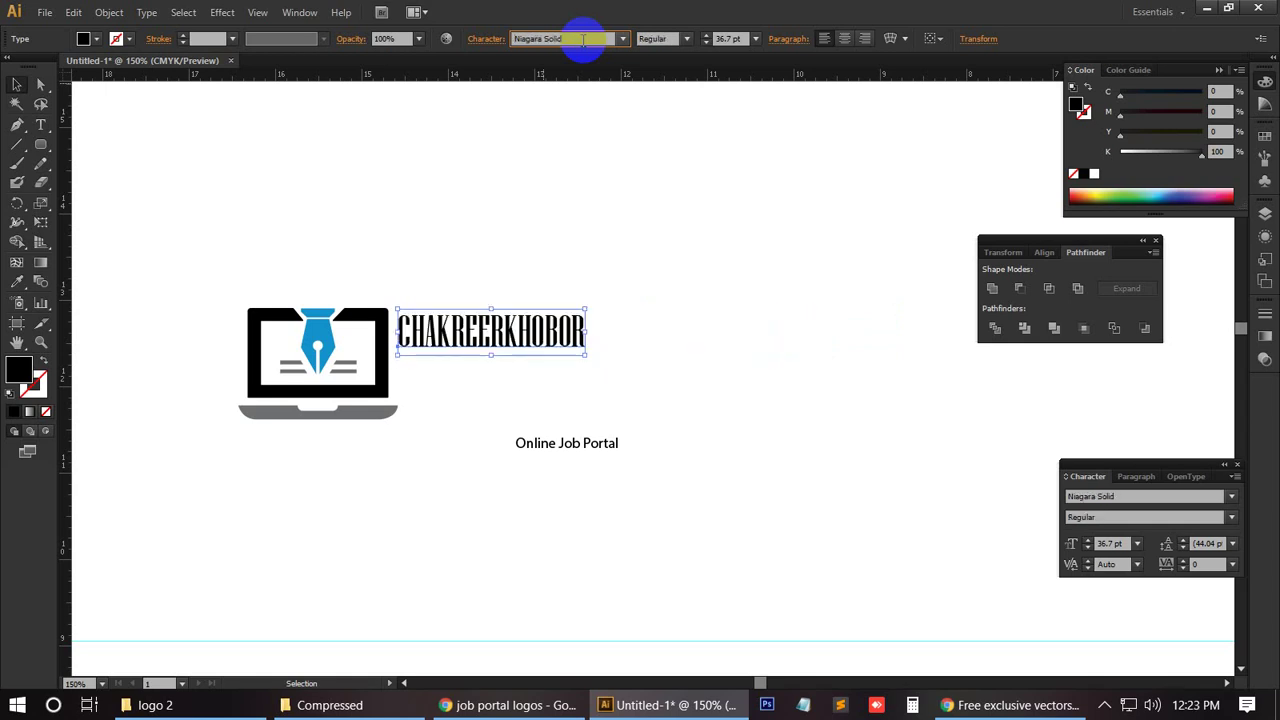
{"action": "key", "text": "Up"}
{"action": "key", "text": "Up"}
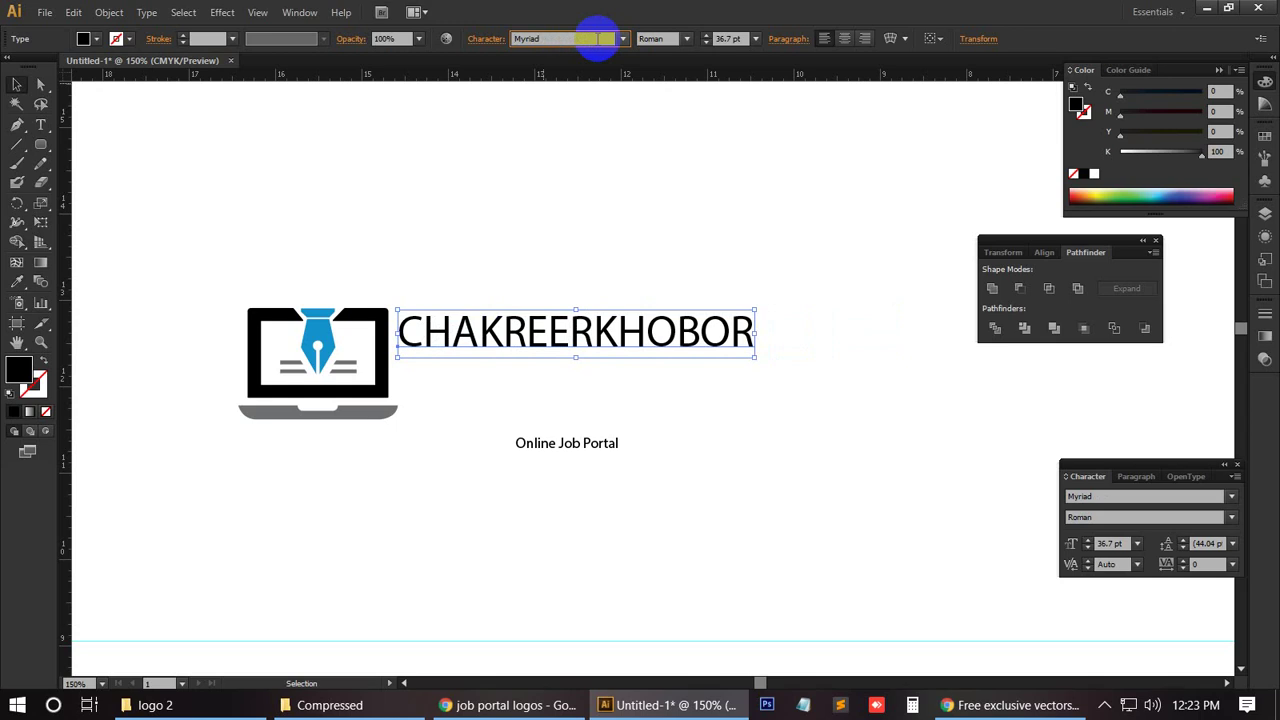
Step: Set the font of the CHAKREERKHOBOR text to Arial Rounded MT Bold
{"action": "left_click_drag", "start_coordinate": [598, 38], "coordinate": [470, 60]}
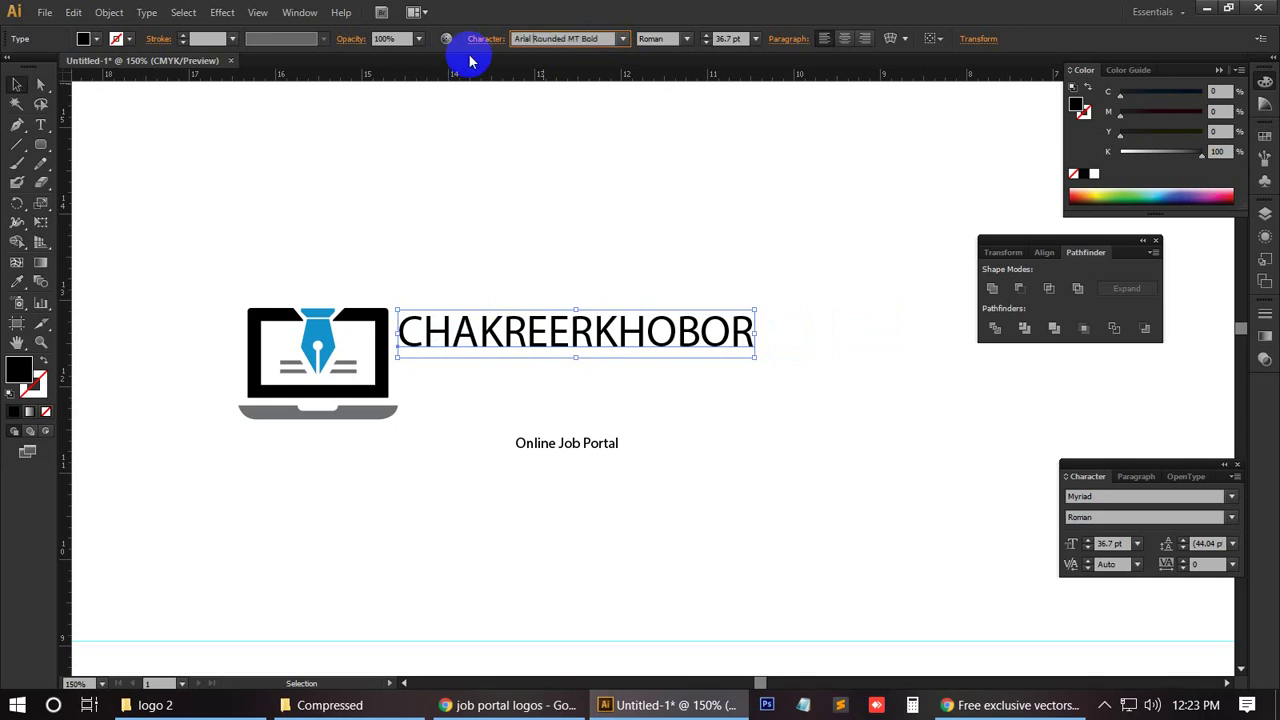
{"action": "key", "text": "Return"}
{"action": "left_click", "coordinate": [692, 515]}
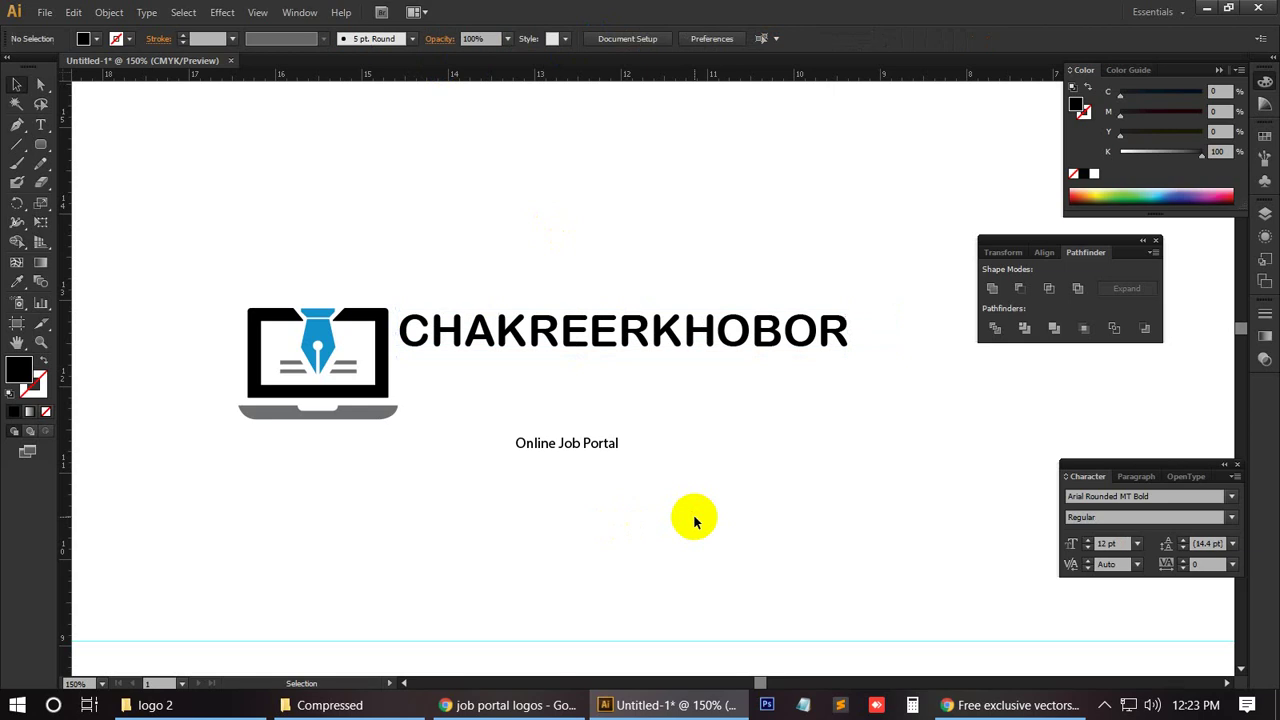
Step: Move the Online Job Portal tagline directly beneath the name, enlarge it slightly, and close up the gap between them
{"action": "left_click", "coordinate": [600, 443]}
{"action": "left_click_drag", "start_coordinate": [600, 443], "coordinate": [645, 372]}
{"action": "left_click", "coordinate": [514, 429]}
{"action": "left_click_drag", "start_coordinate": [560, 294], "coordinate": [633, 339]}
{"action": "left_click", "coordinate": [562, 456]}
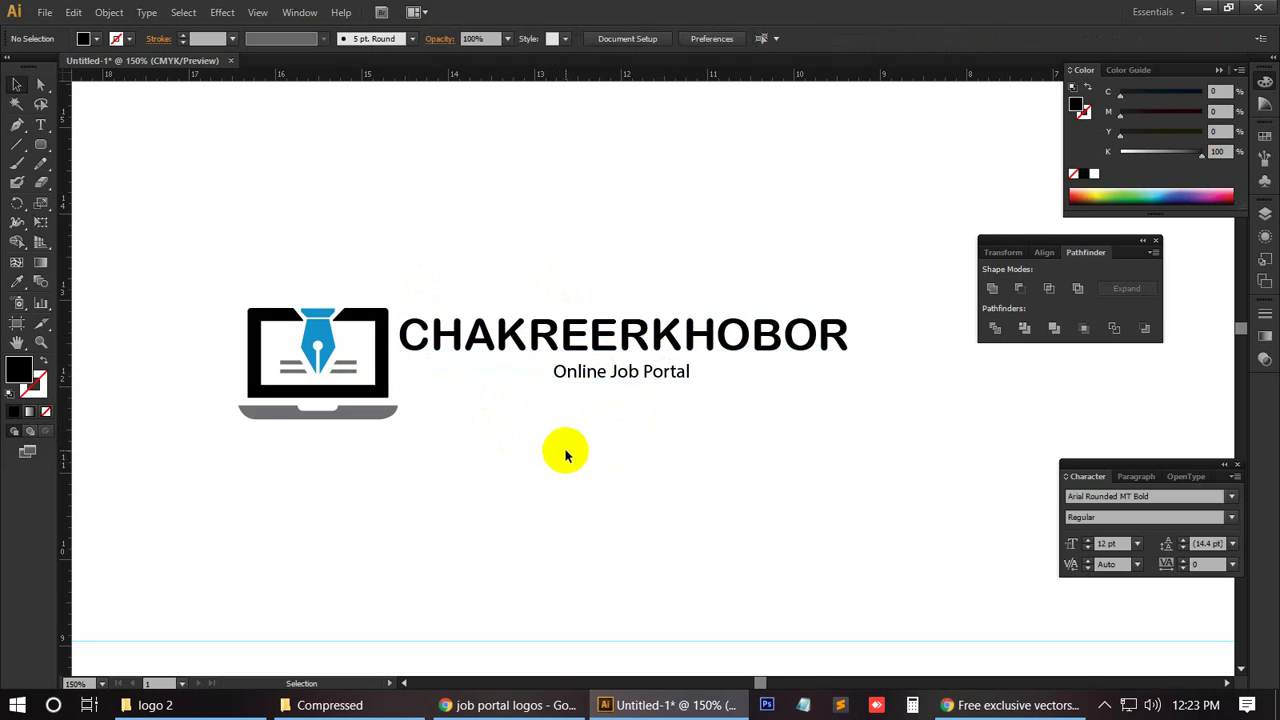
Step: Insert a space in the name so it reads "CHAKREER KHOBOR"
{"action": "double_click", "coordinate": [650, 347]}
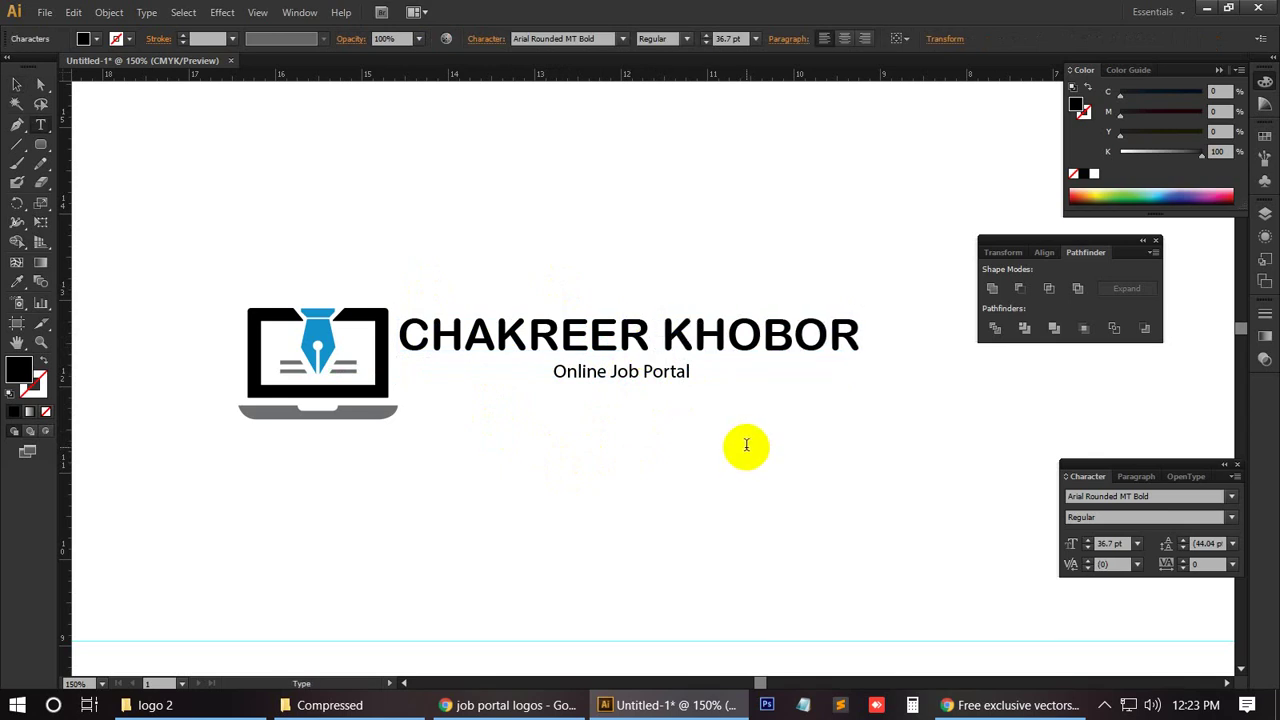
{"action": "left_click", "coordinate": [17, 85]}
{"action": "left_click", "coordinate": [662, 416]}
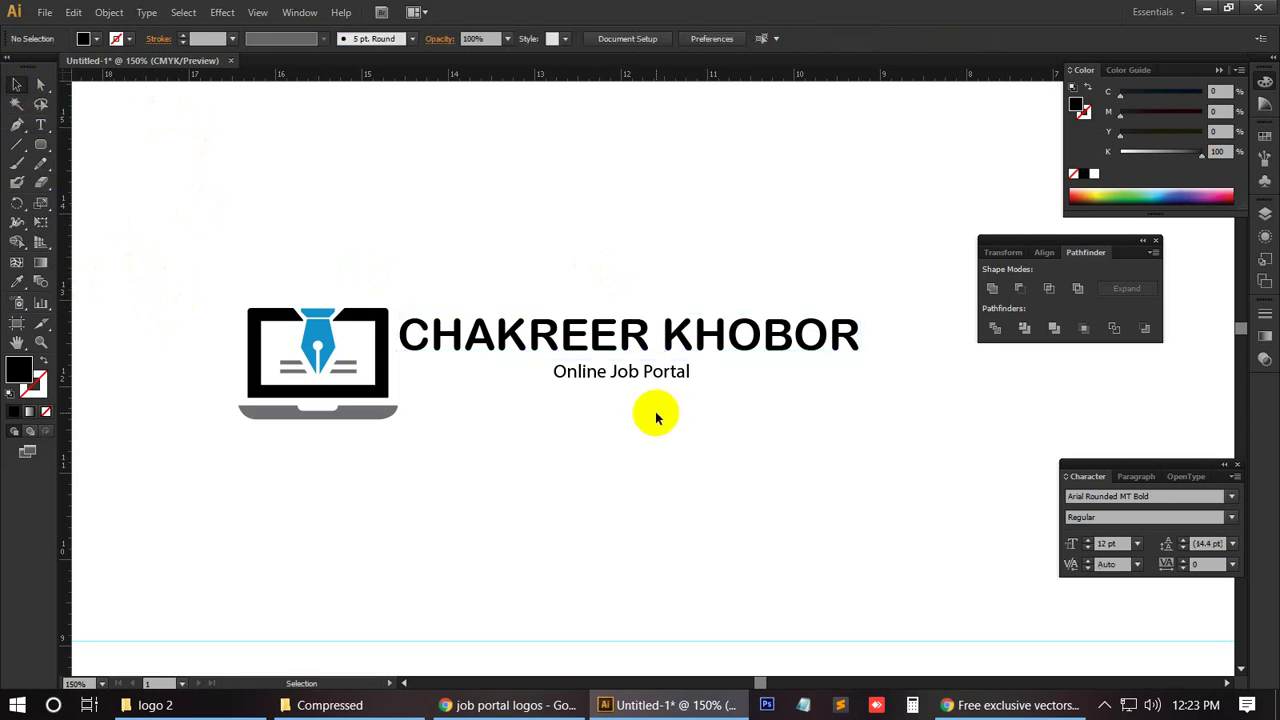
Step: Draw a horizontal line about 1.71 in long between the laptop icon and the Online Job Portal tagline
{"action": "left_click", "coordinate": [15, 147]}
{"action": "left_click_drag", "start_coordinate": [341, 371], "coordinate": [401, 381]}
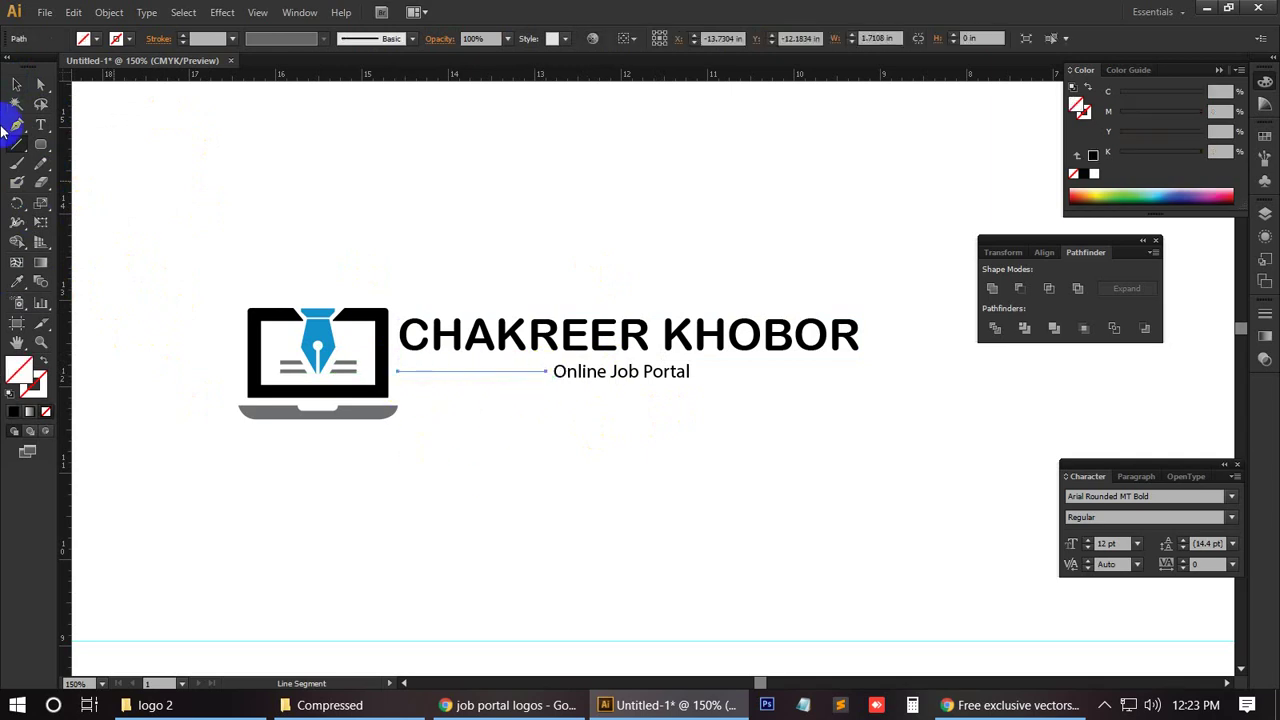
{"action": "left_click", "coordinate": [16, 84]}
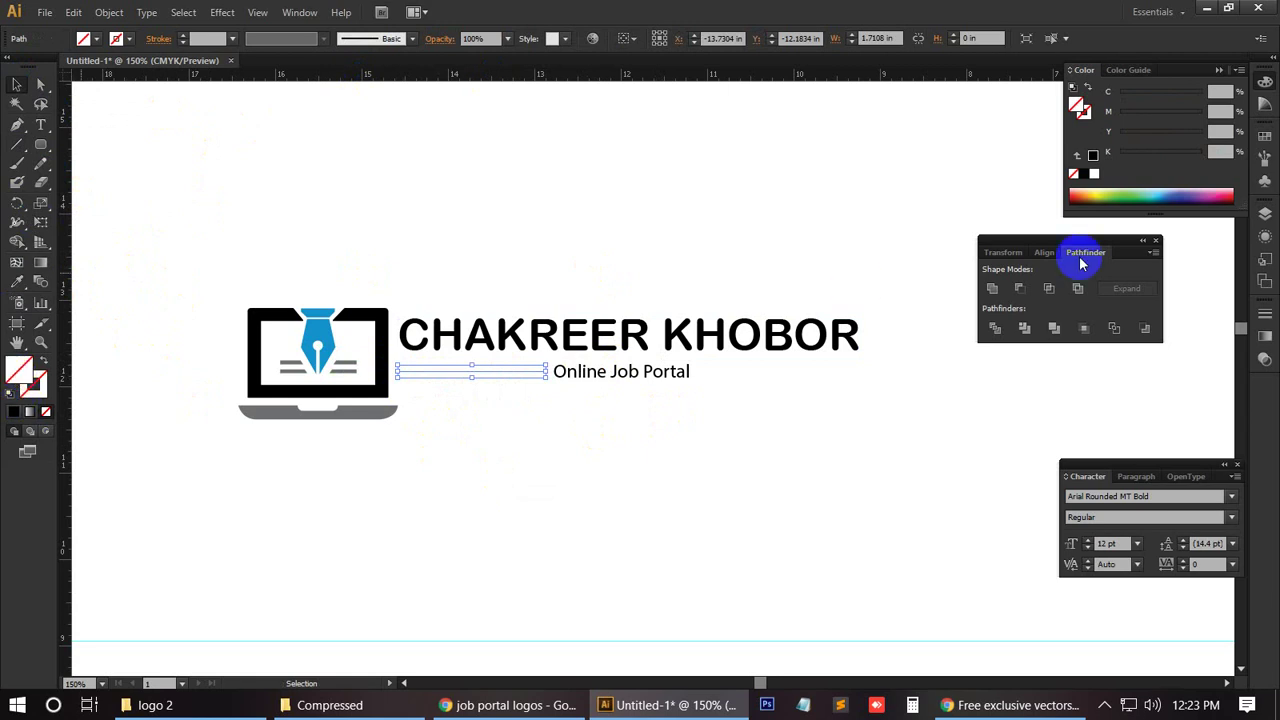
Step: Give the line a stroke in the pen nib's blue, sampled with the Eyedropper, and no fill
{"action": "left_click", "coordinate": [1083, 110]}
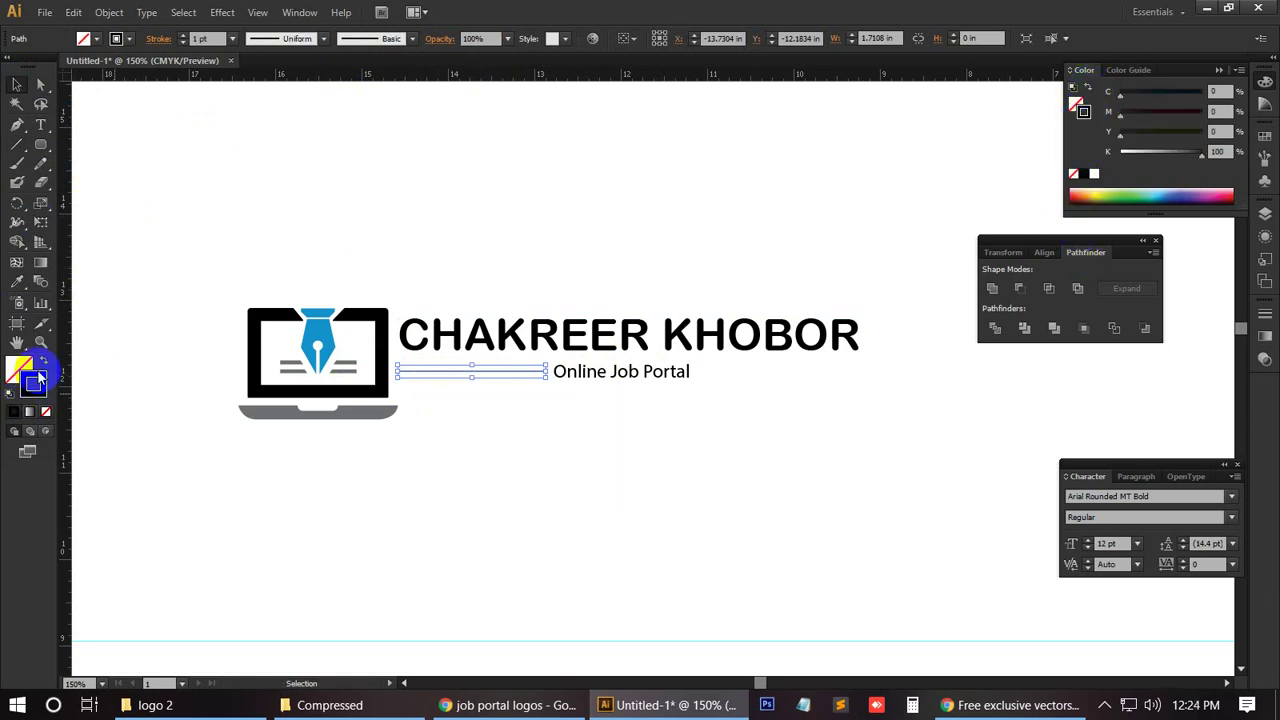
{"action": "left_click", "coordinate": [18, 284]}
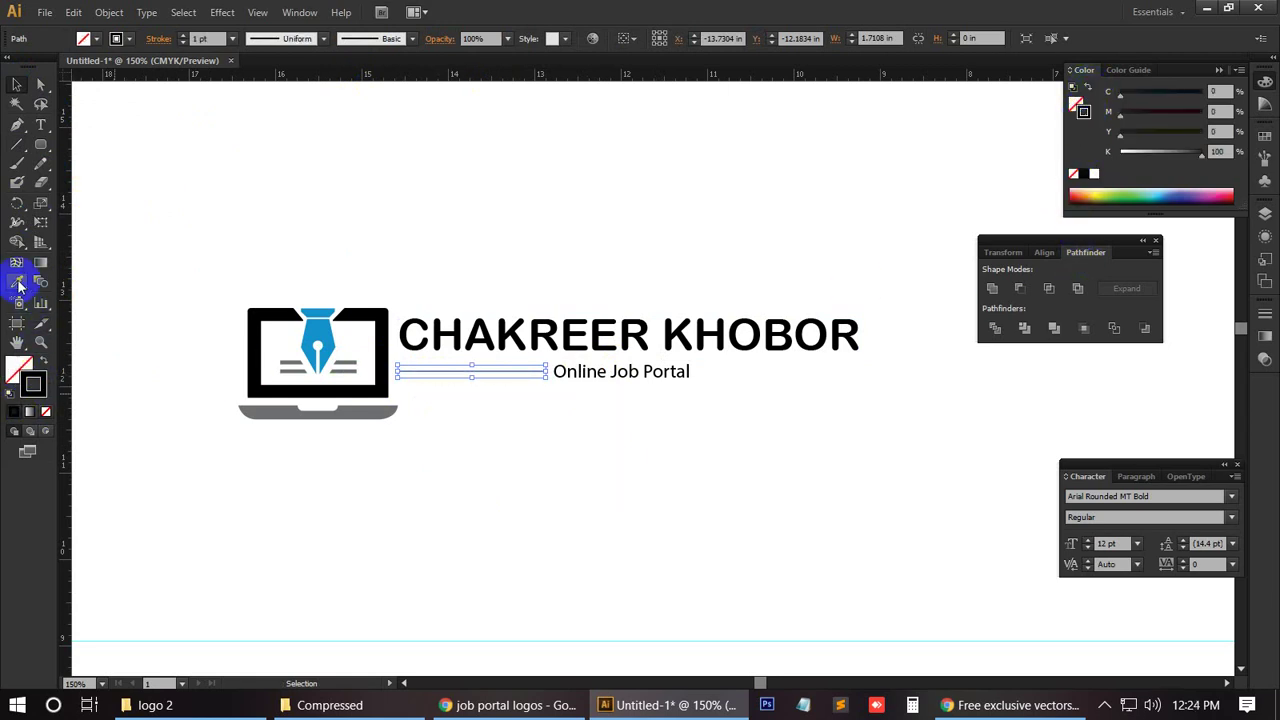
{"action": "left_click", "coordinate": [320, 318]}
{"action": "left_click", "coordinate": [41, 371]}
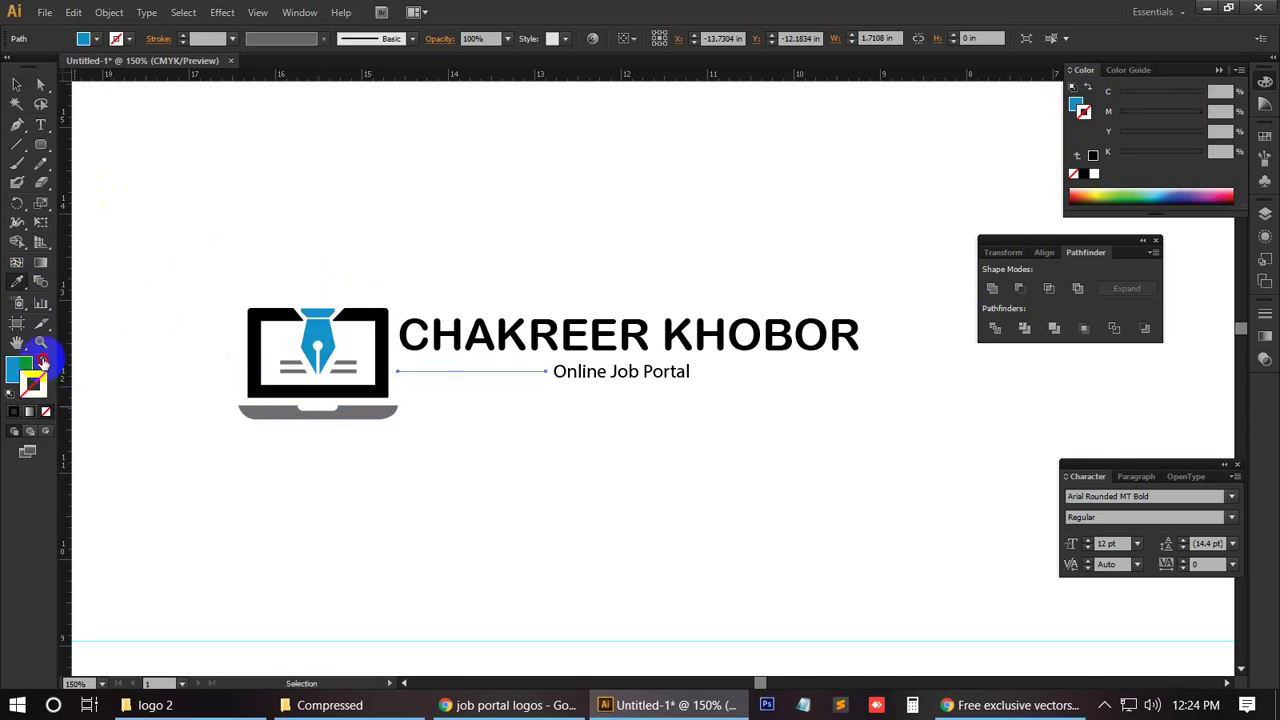
{"action": "left_click", "coordinate": [305, 199]}
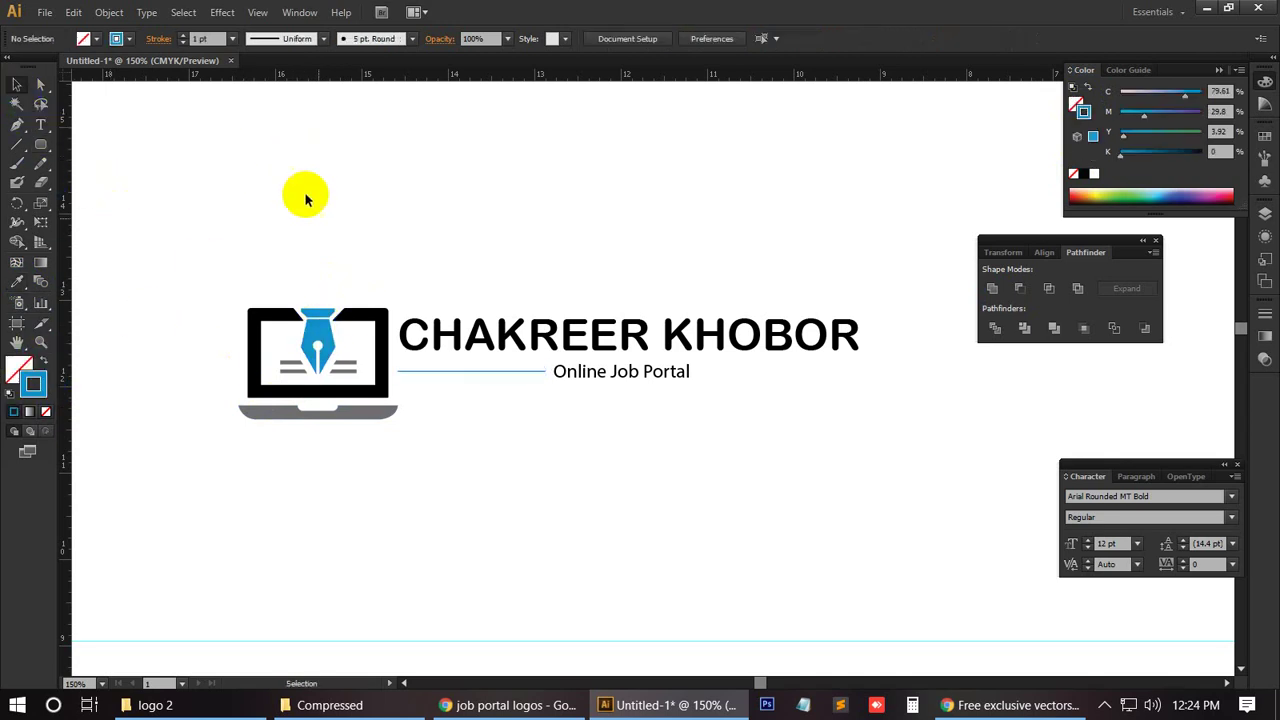
Step: Duplicate the blue line to the other side of the tagline, ending flush with the end of the name
{"action": "left_click", "coordinate": [503, 375]}
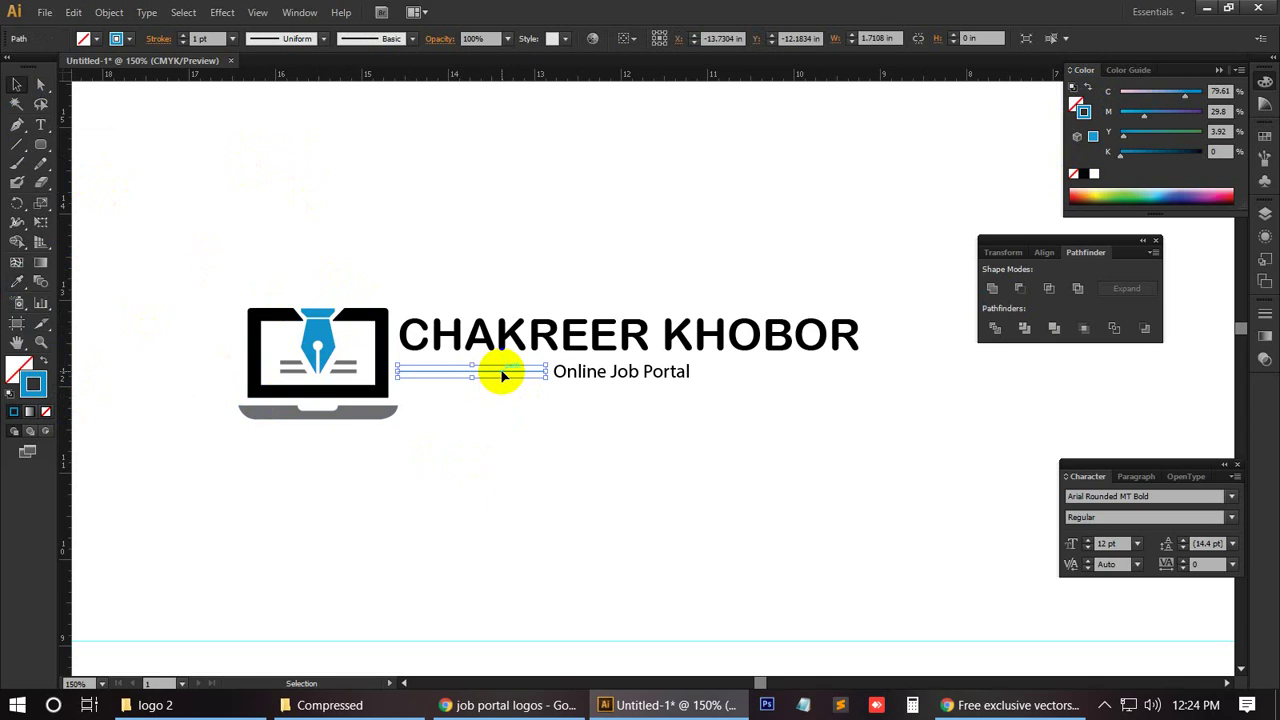
{"action": "left_click_drag", "start_coordinate": [503, 375], "coordinate": [818, 376]}
{"action": "left_click", "coordinate": [791, 427]}
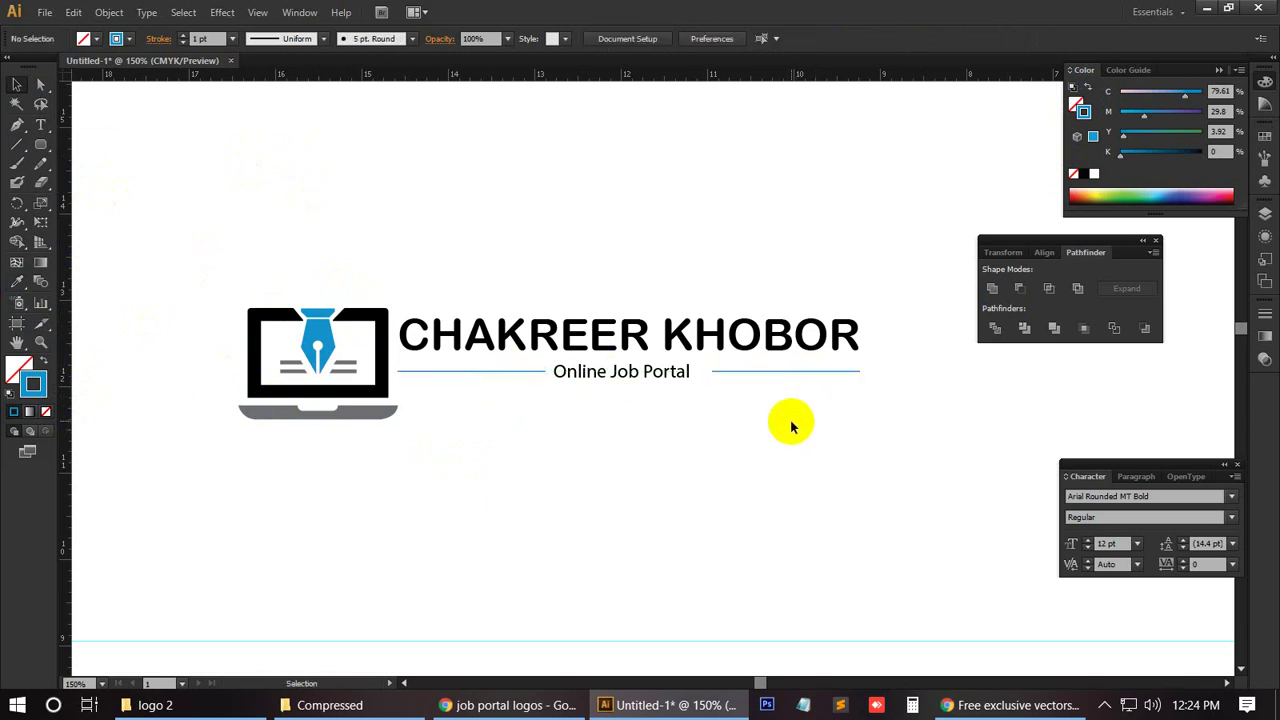
Step: Widen the Online Job Portal tagline so it fills the gap evenly between the two blue lines
{"action": "left_click", "coordinate": [652, 380]}
{"action": "left_click_drag", "start_coordinate": [690, 372], "coordinate": [706, 373]}
{"action": "left_click", "coordinate": [672, 430]}
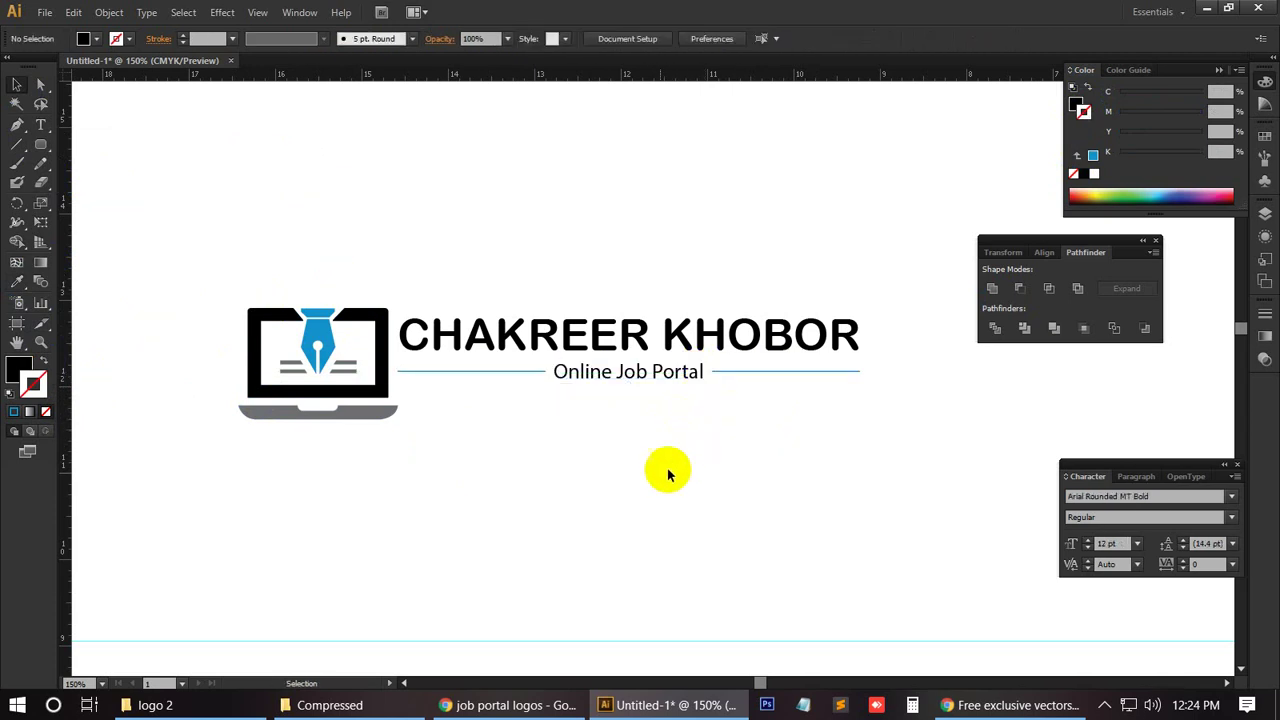
{"action": "scroll", "coordinate": [613, 479], "scroll_direction": "down", "scroll_amount": 3}
{"action": "scroll", "coordinate": [614, 472], "scroll_direction": "up", "scroll_amount": 3}
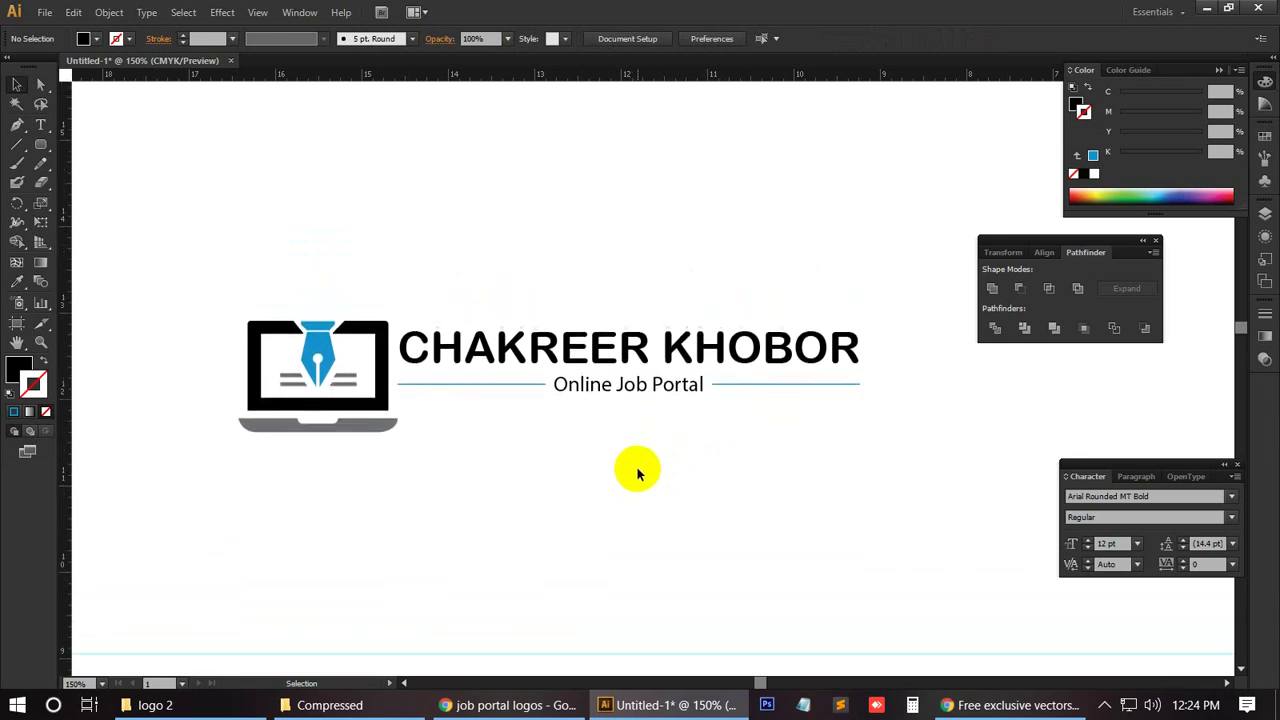
Step: Set the stroke weight of both blue lines beside the tagline to 2 pt
{"action": "left_click", "coordinate": [800, 384]}
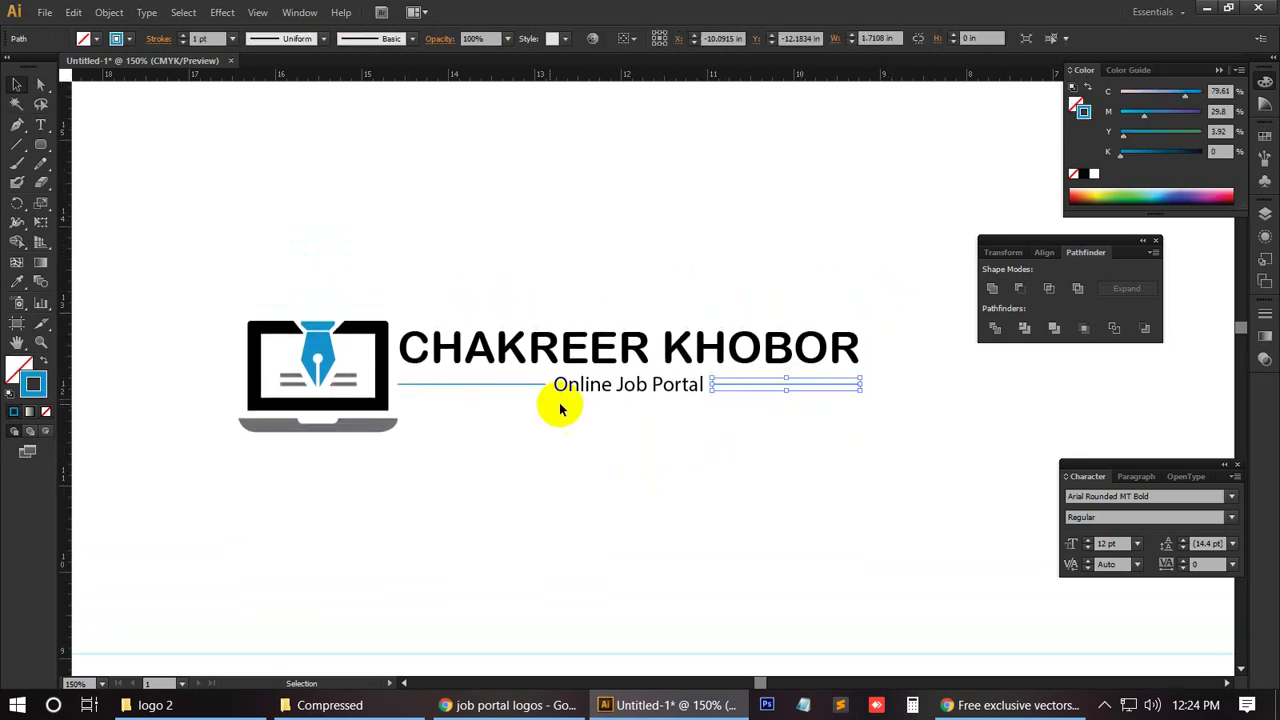
{"action": "left_click", "coordinate": [500, 384], "text": "shift"}
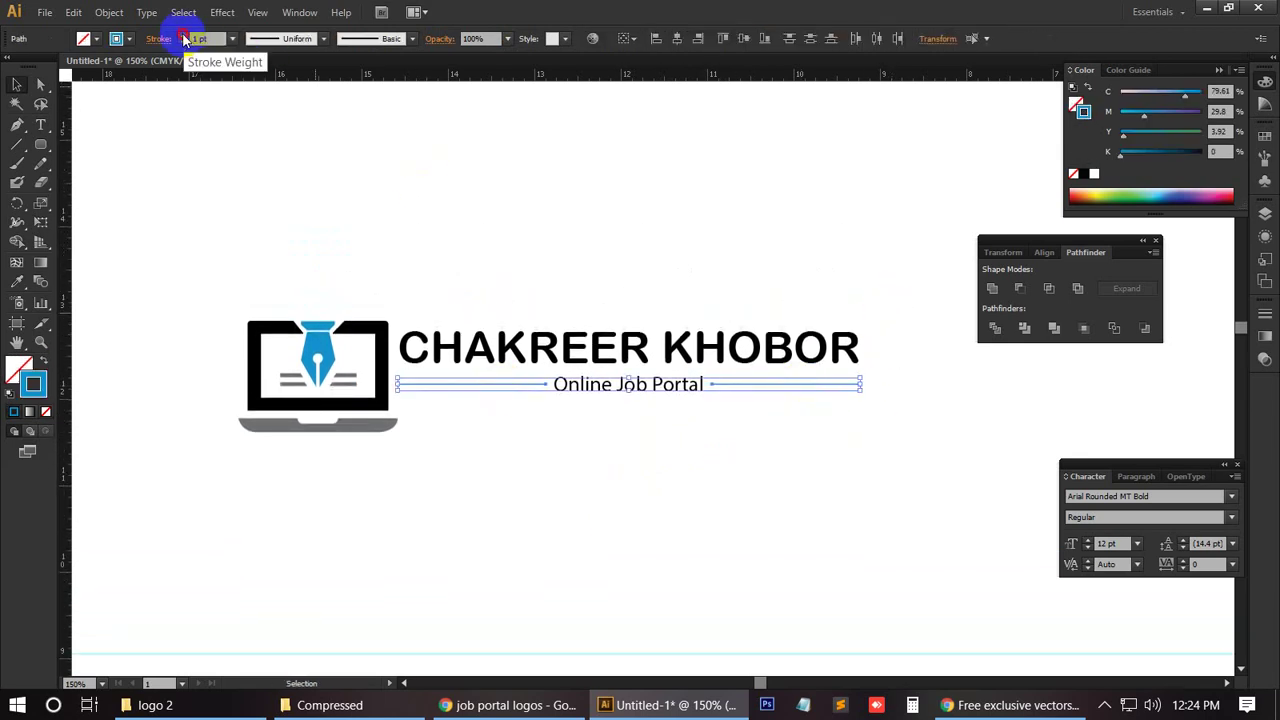
{"action": "left_click", "coordinate": [183, 35]}
{"action": "left_click", "coordinate": [433, 175]}
{"action": "scroll", "coordinate": [780, 420], "scroll_direction": "down", "scroll_amount": 1}
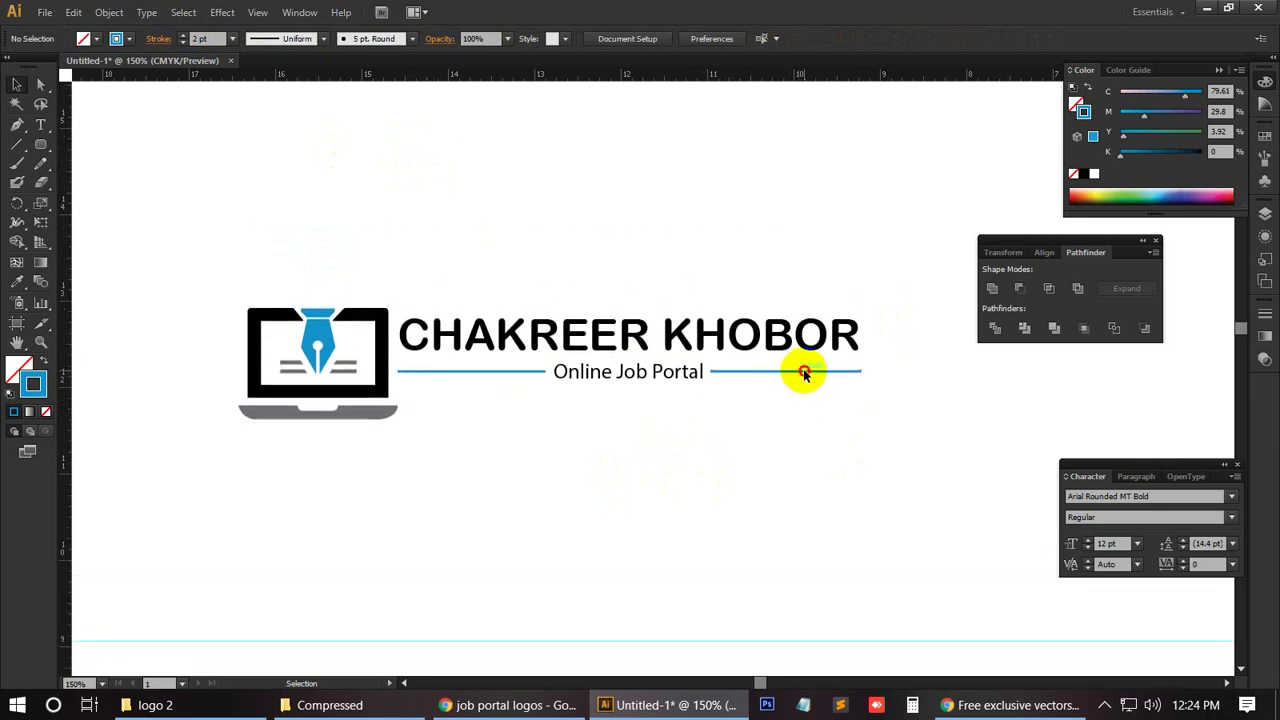
Step: Give both blue lines beside the tagline round end caps
{"action": "left_click", "coordinate": [804, 373]}
{"action": "left_click", "coordinate": [517, 371], "text": "shift"}
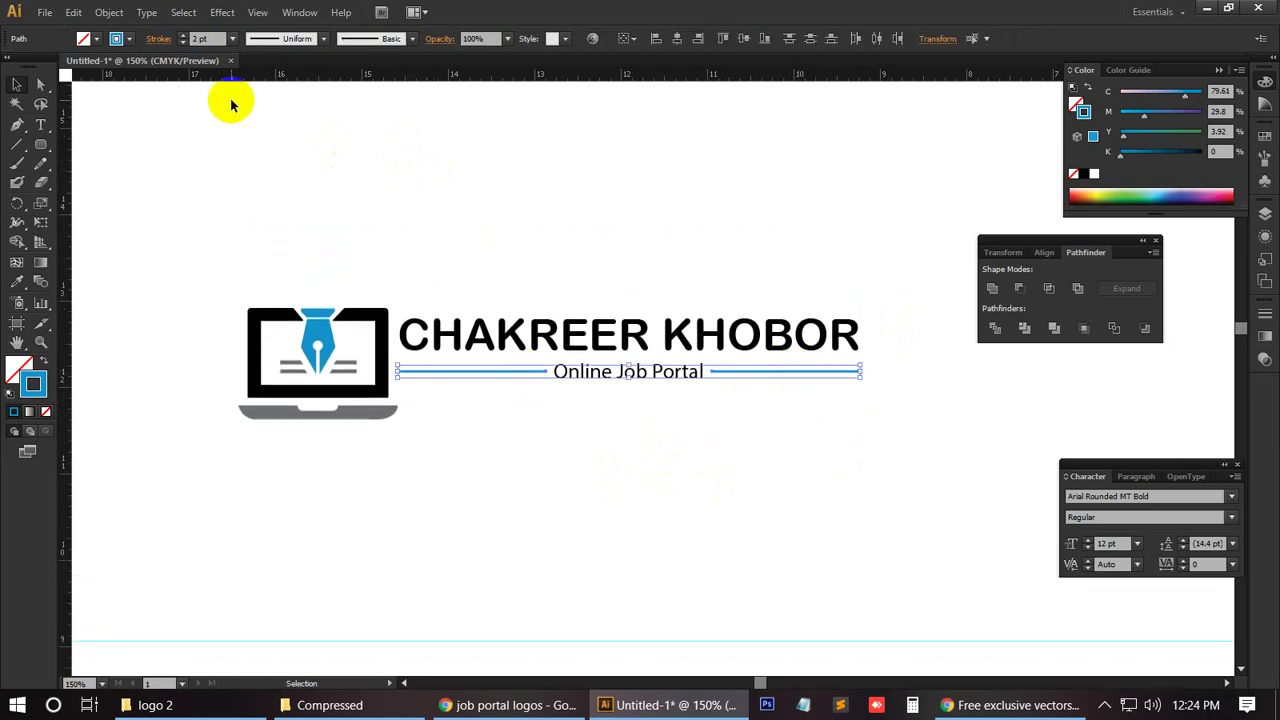
{"action": "left_click", "coordinate": [160, 38]}
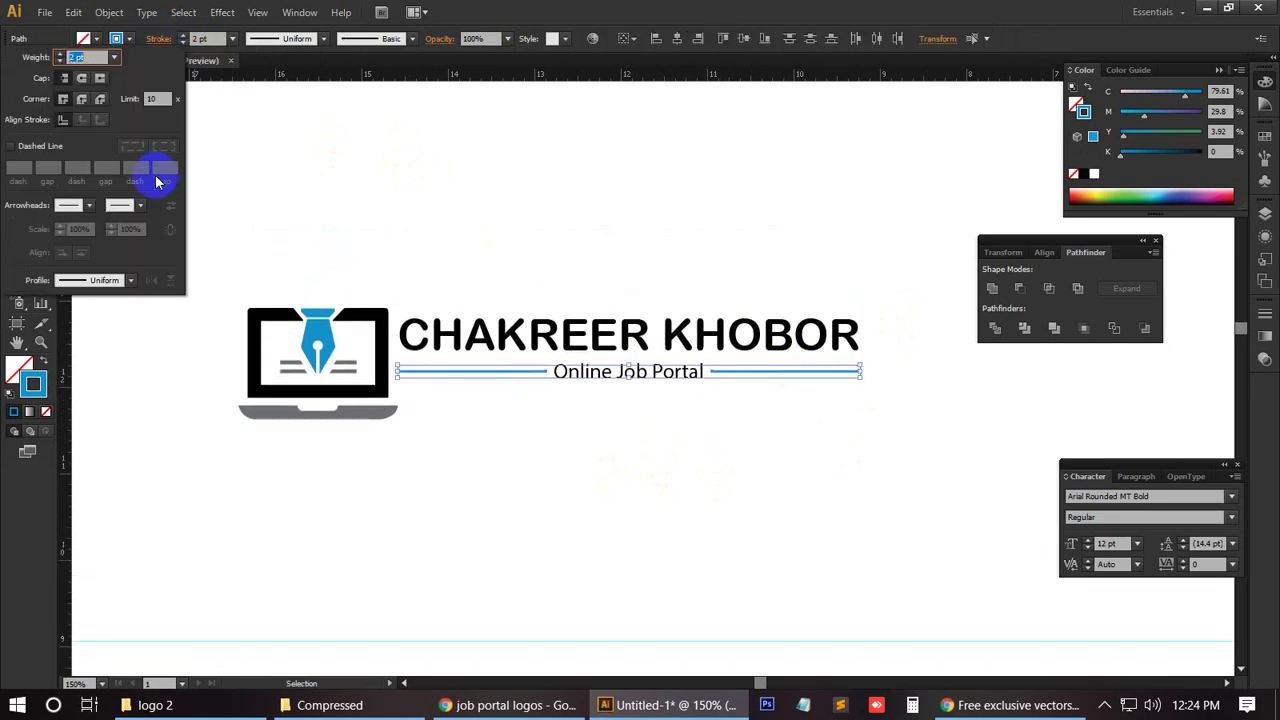
{"action": "left_click", "coordinate": [83, 80]}
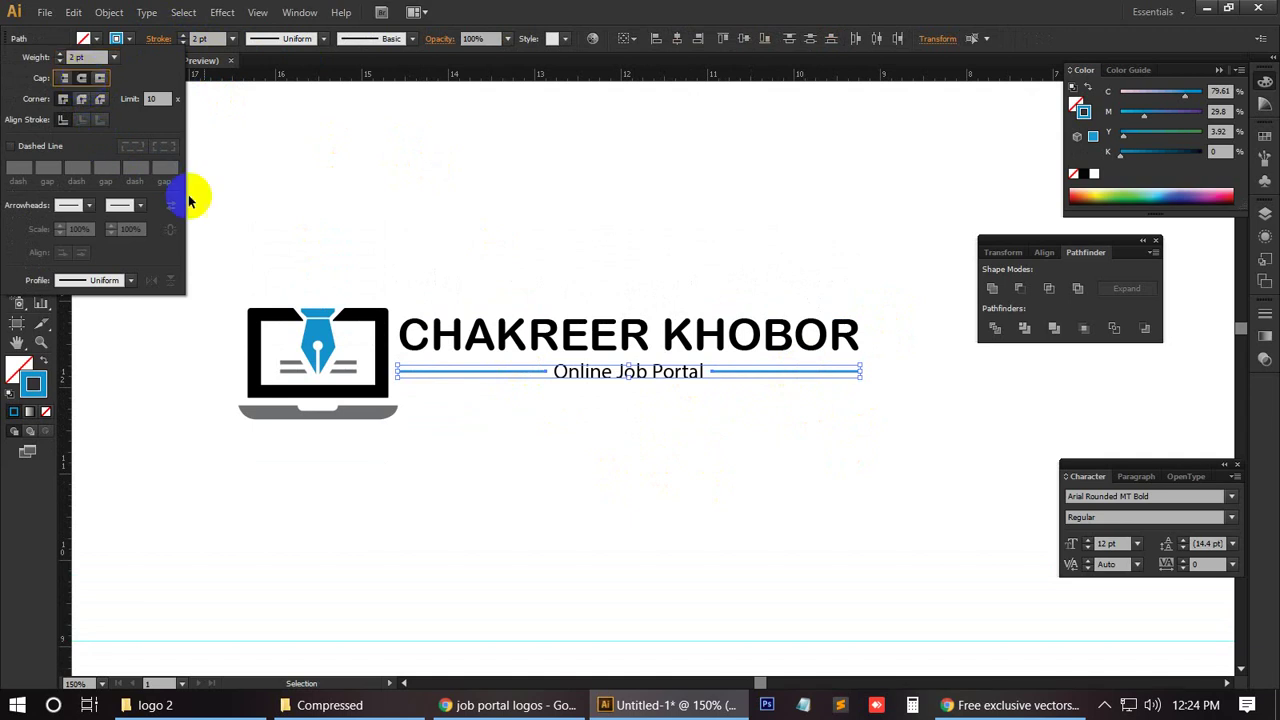
{"action": "left_click", "coordinate": [393, 212]}
{"action": "left_click", "coordinate": [720, 548]}
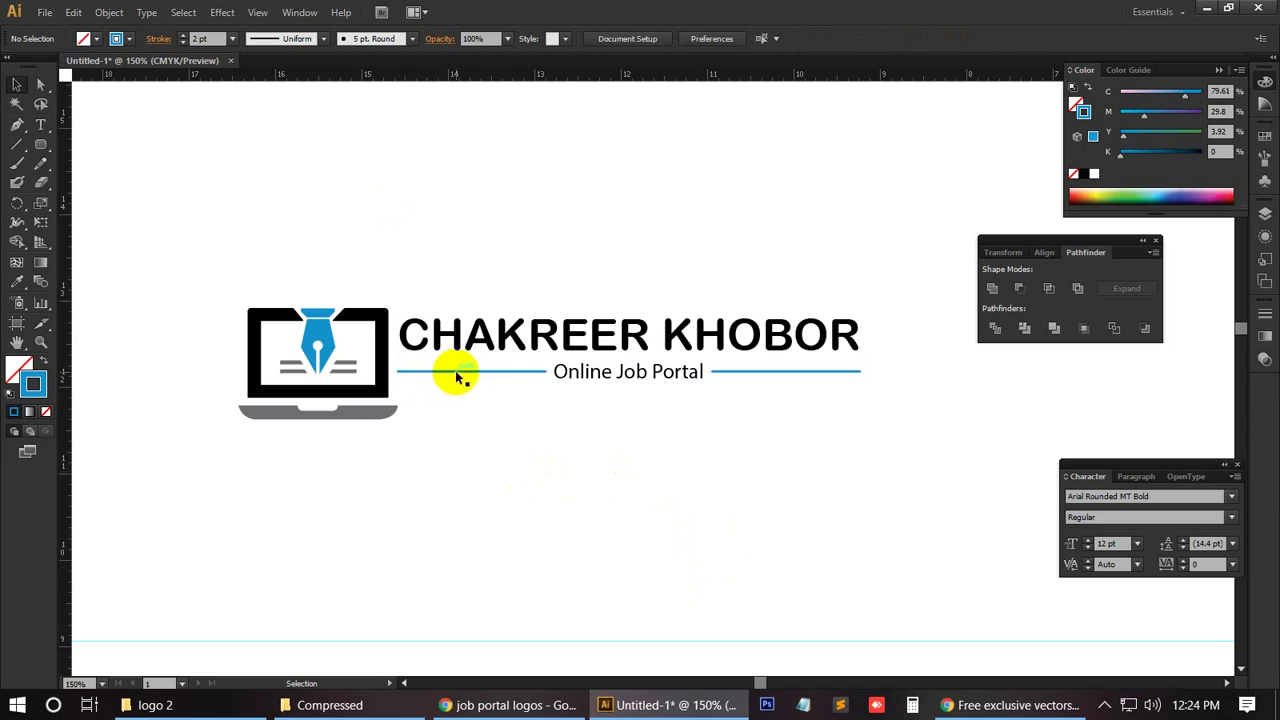
Step: Shorten the blue line nearest the laptop to about 1.67 in, pulling in its outer end to sit flush with the name's first letter
{"action": "left_click", "coordinate": [400, 374]}
{"action": "left_click_drag", "start_coordinate": [398, 376], "coordinate": [403, 372]}
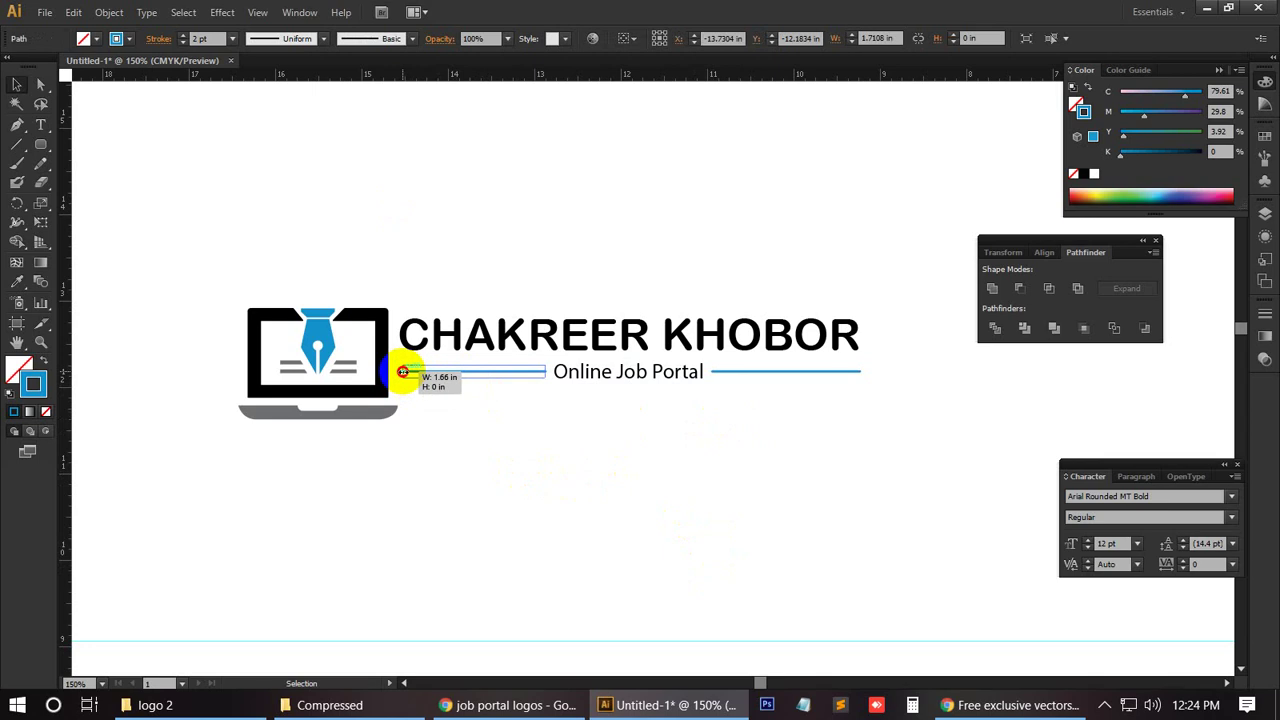
{"action": "left_click_drag", "start_coordinate": [400, 372], "coordinate": [401, 372]}
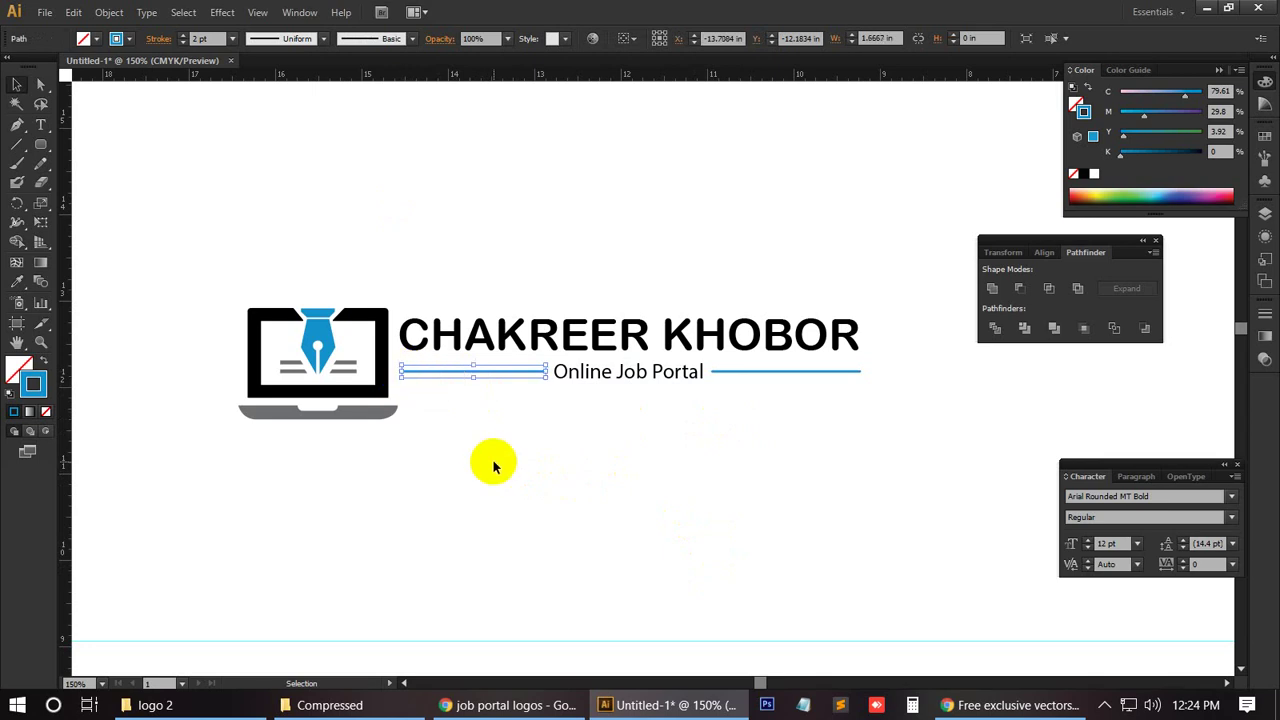
{"action": "left_click", "coordinate": [487, 437]}
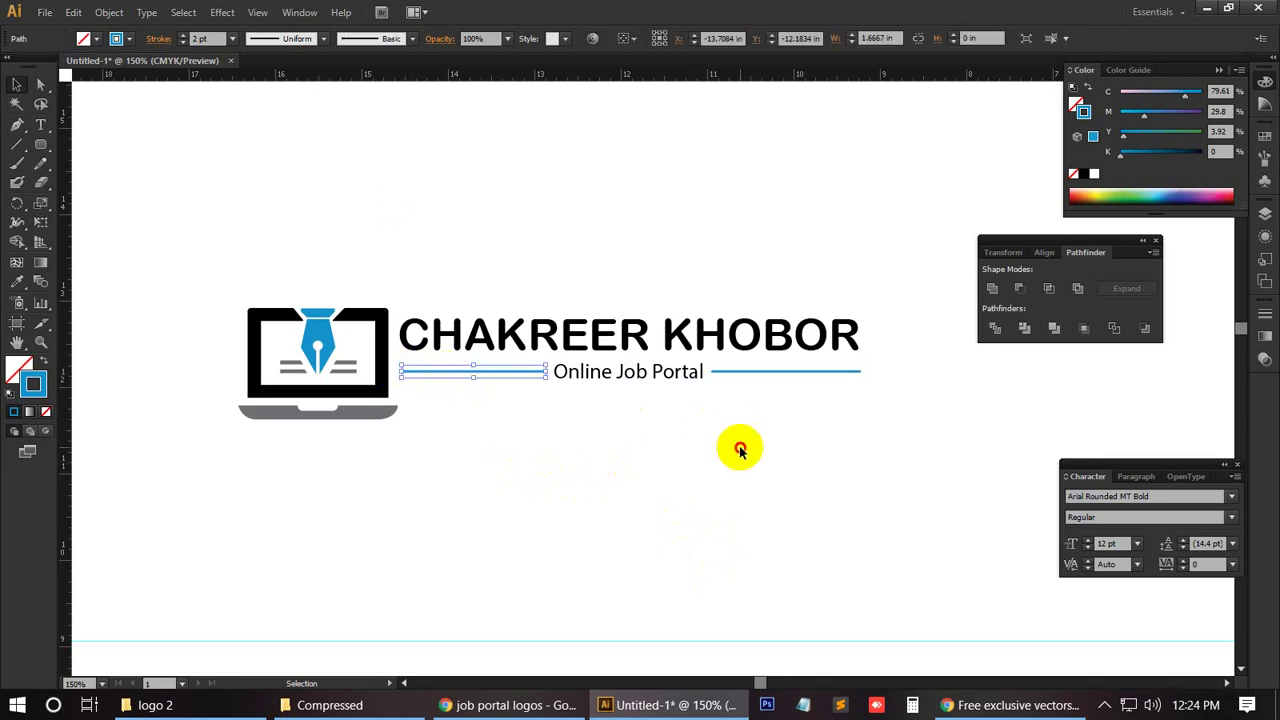
{"action": "left_click", "coordinate": [676, 381]}
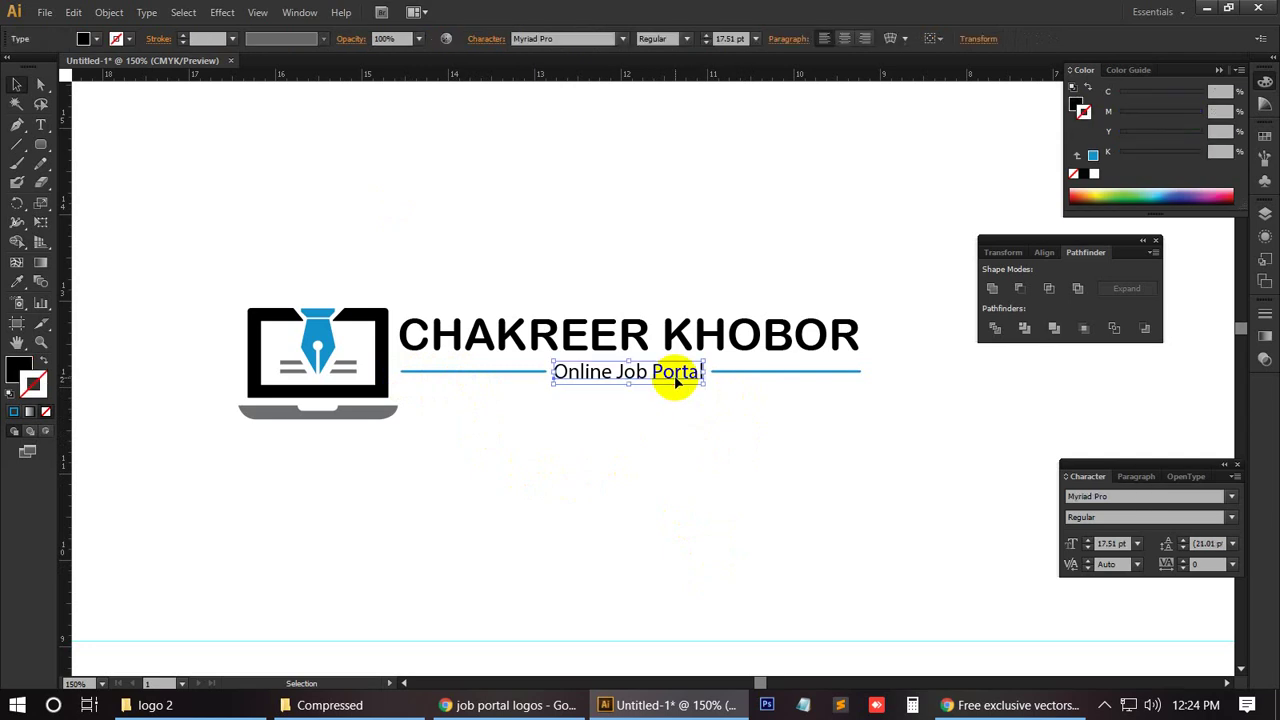
{"action": "left_click", "coordinate": [700, 434]}
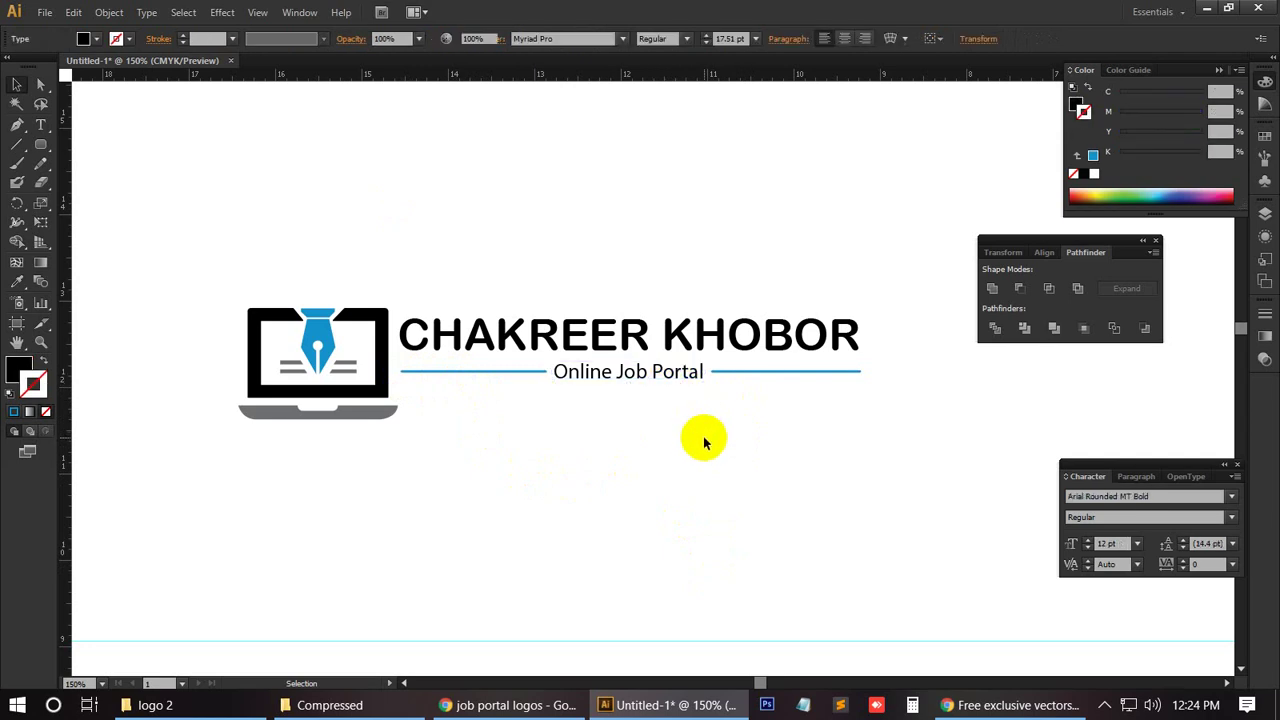
{"action": "left_click_drag", "start_coordinate": [430, 287], "coordinate": [866, 423]}
{"action": "left_click", "coordinate": [918, 376]}
{"action": "left_click_drag", "start_coordinate": [894, 286], "coordinate": [395, 388]}
{"action": "left_click", "coordinate": [690, 457]}
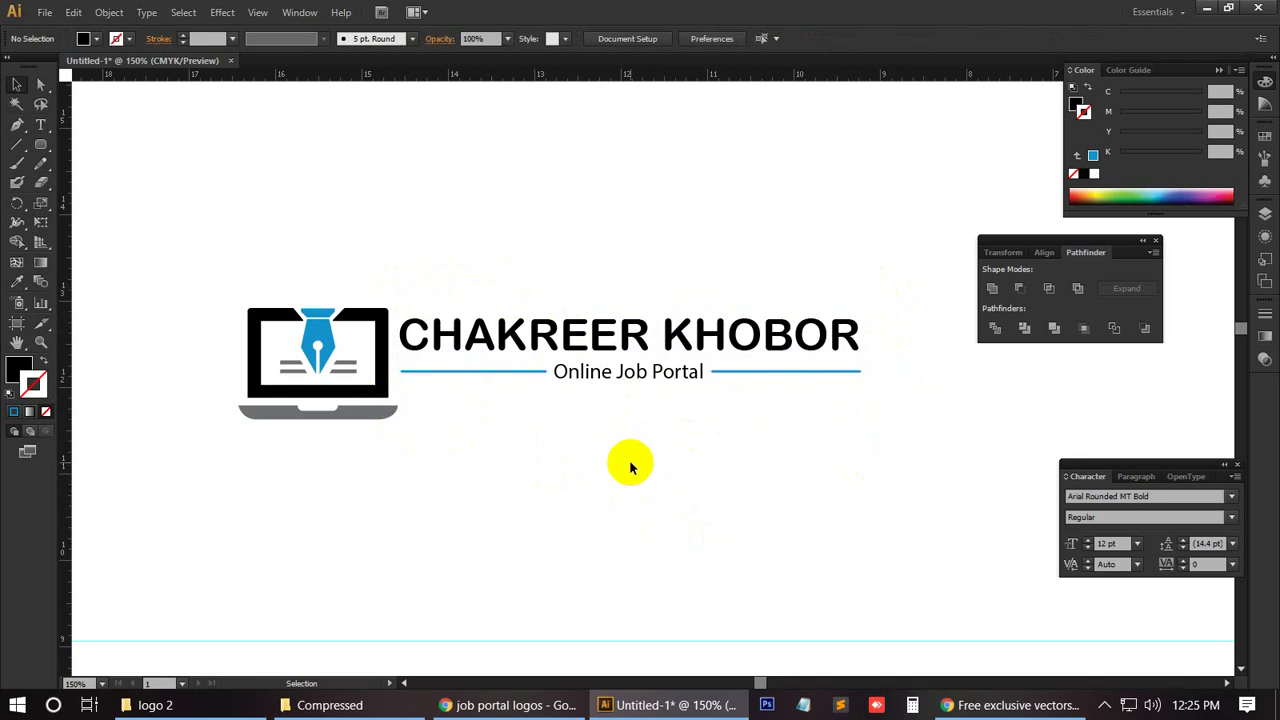
Step: Group the CHAKREER KHOBOR name, the Online Job Portal tagline and the two blue lines
{"action": "scroll", "coordinate": [610, 465], "scroll_direction": "down", "scroll_amount": 1}
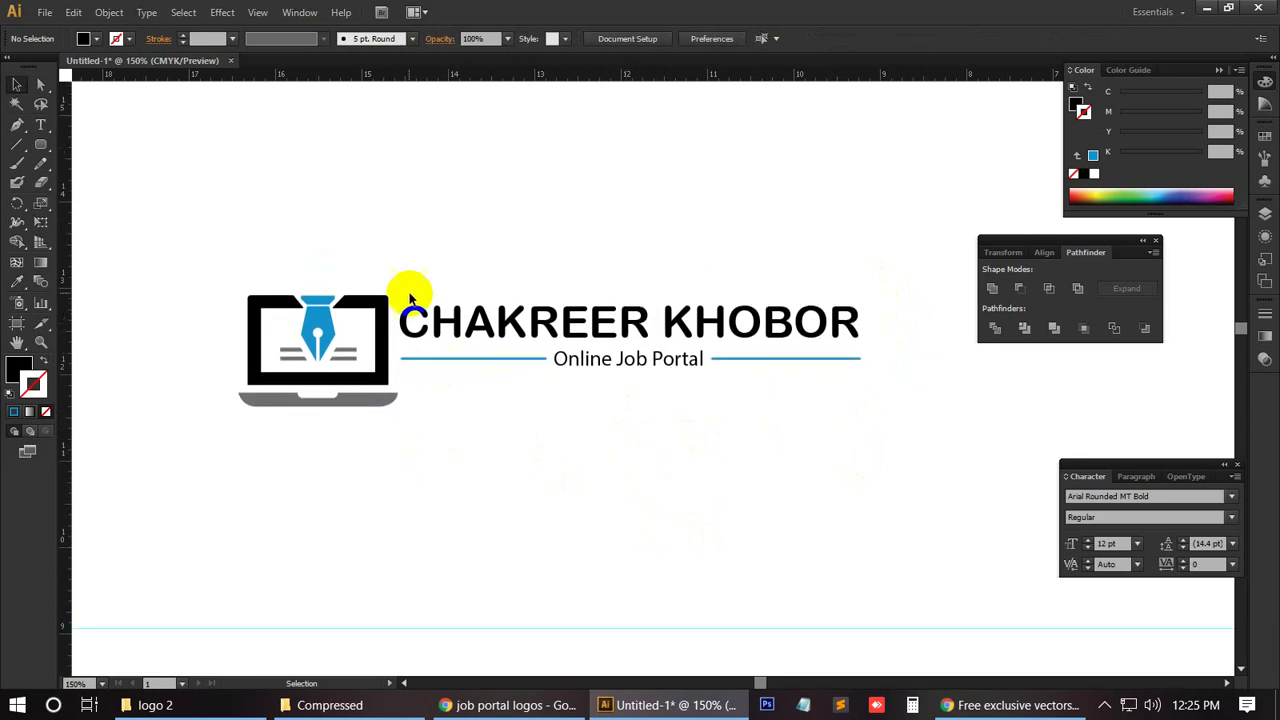
{"action": "left_click_drag", "start_coordinate": [394, 292], "coordinate": [879, 385]}
{"action": "right_click", "coordinate": [575, 314]}
{"action": "left_click", "coordinate": [634, 400]}
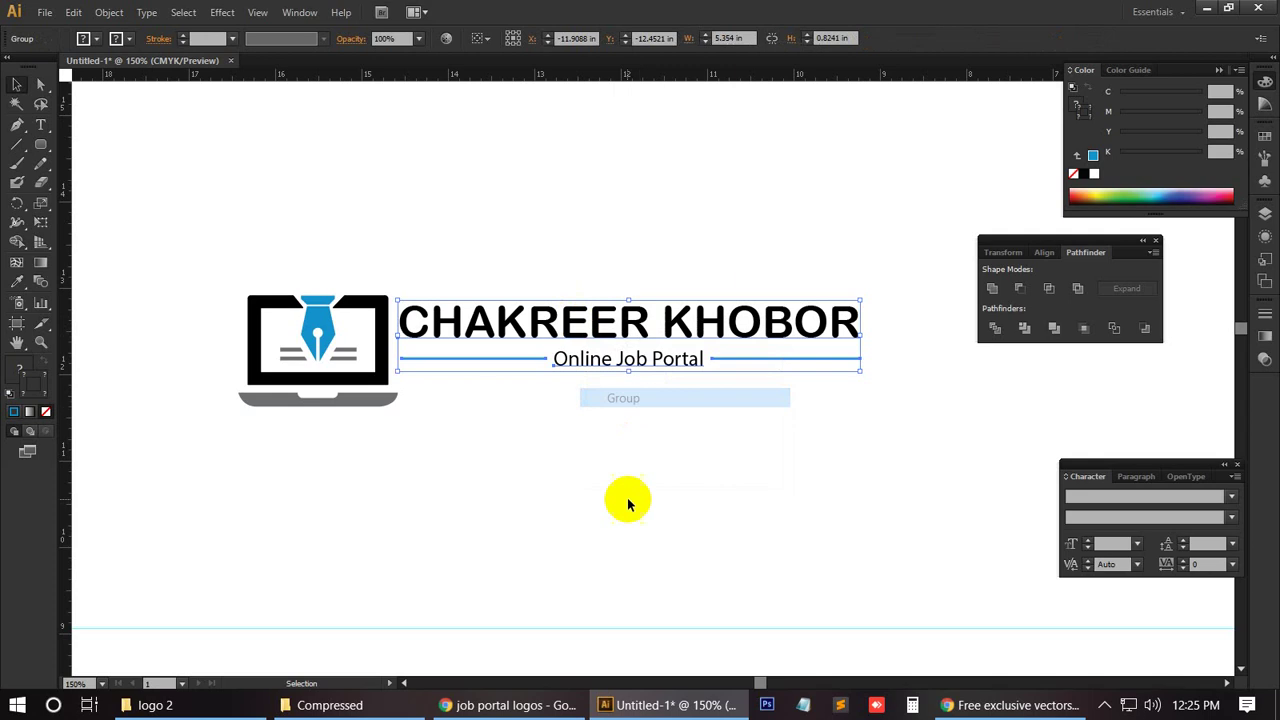
{"action": "left_click", "coordinate": [592, 408]}
{"action": "scroll", "coordinate": [771, 495], "scroll_direction": "down", "scroll_amount": 1}
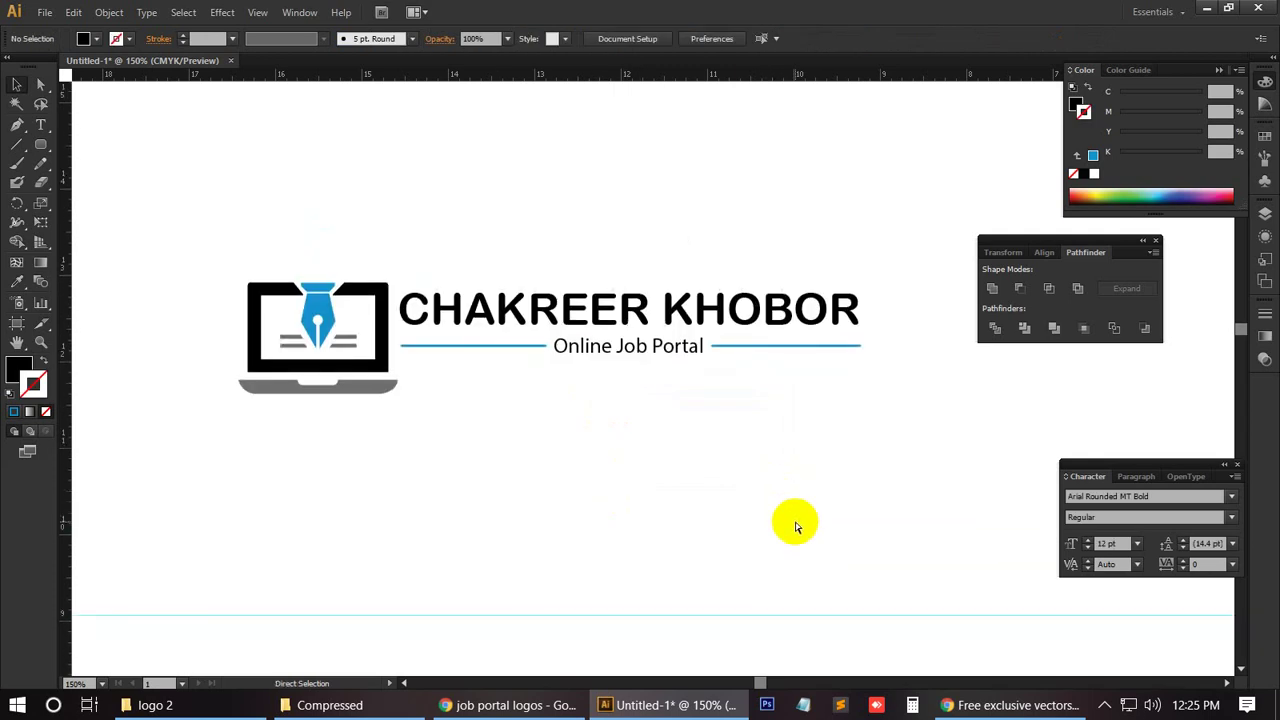
Step: Nudge the grouped name and tagline down about 0.07 in to balance it vertically against the laptop icon
{"action": "key", "text": "ctrl+minus"}
{"action": "key", "text": "ctrl+minus"}
{"action": "left_click_drag", "start_coordinate": [691, 437], "coordinate": [654, 423]}
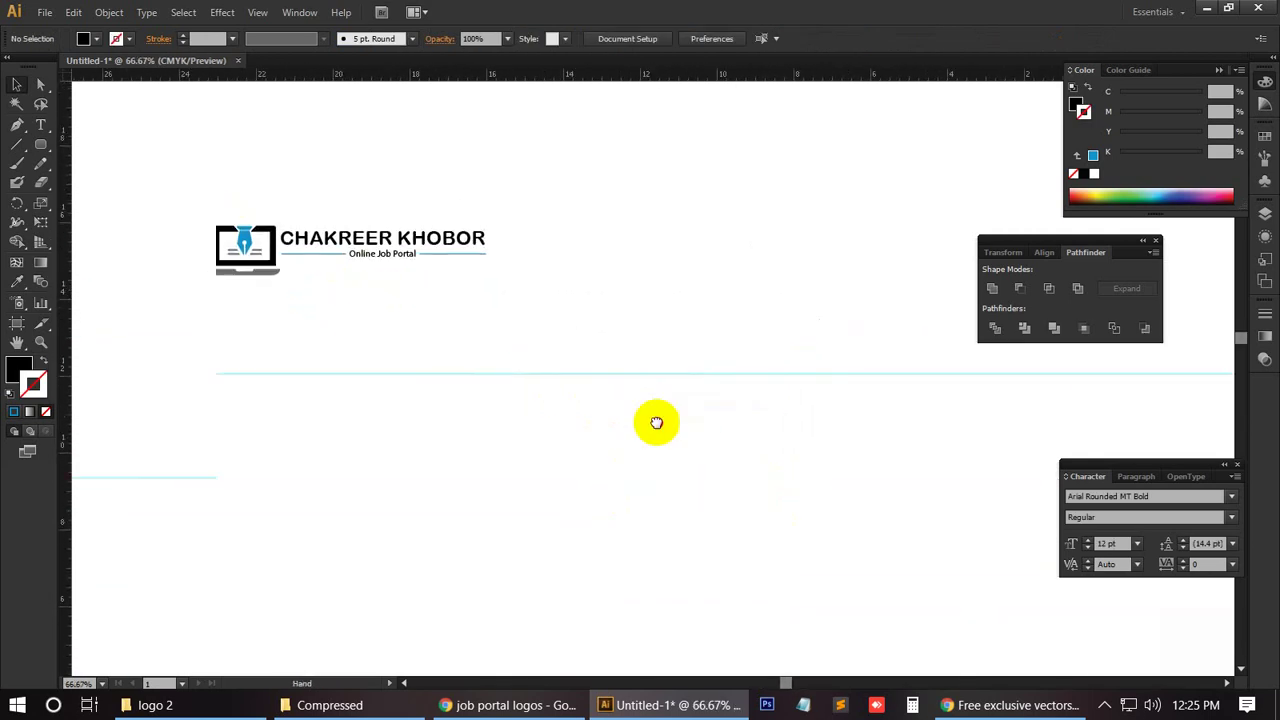
{"action": "left_click", "coordinate": [651, 378]}
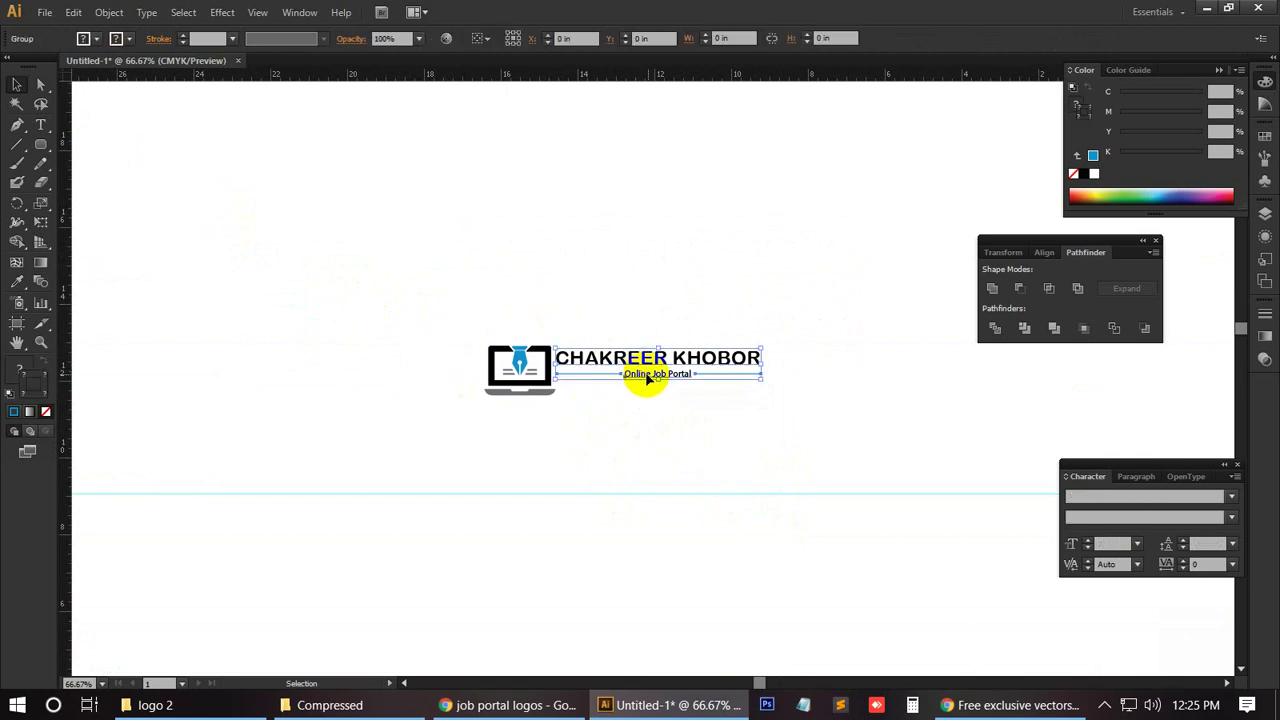
{"action": "left_click", "coordinate": [587, 290]}
{"action": "key", "text": "ctrl+plus"}
{"action": "key", "text": "ctrl+plus"}
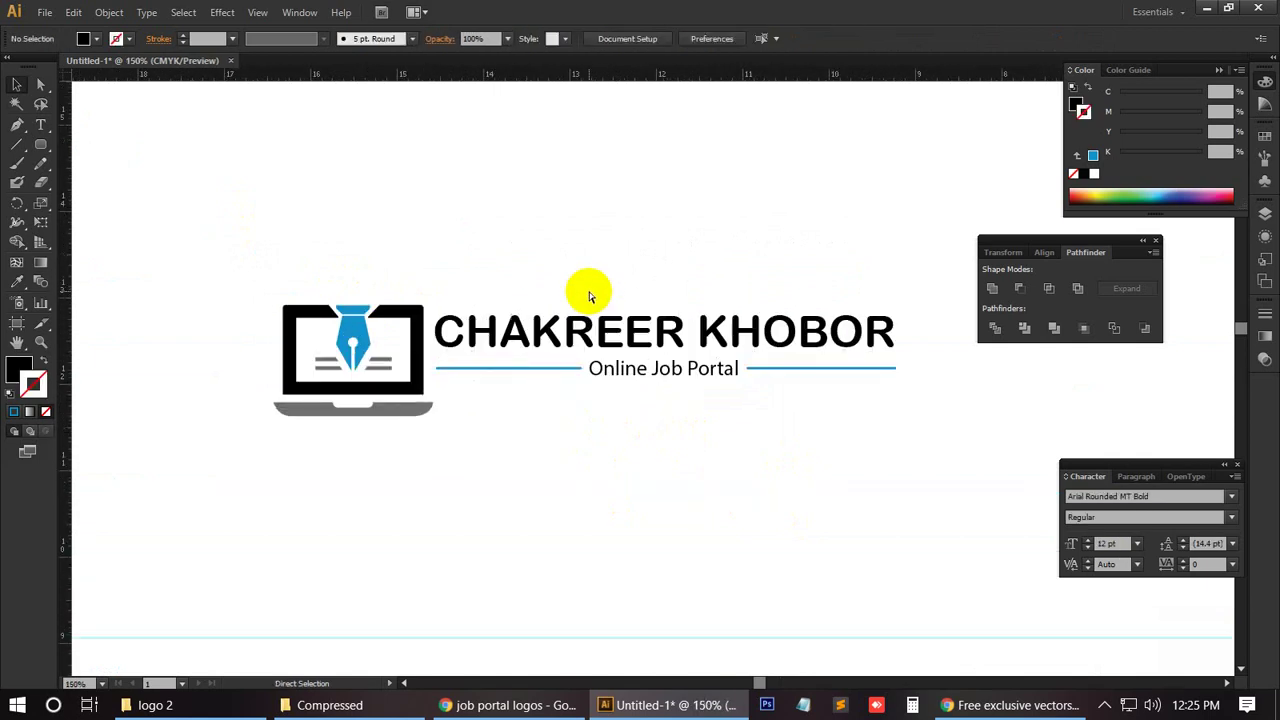
{"action": "key", "text": "v"}
{"action": "left_click_drag", "start_coordinate": [588, 285], "coordinate": [675, 395]}
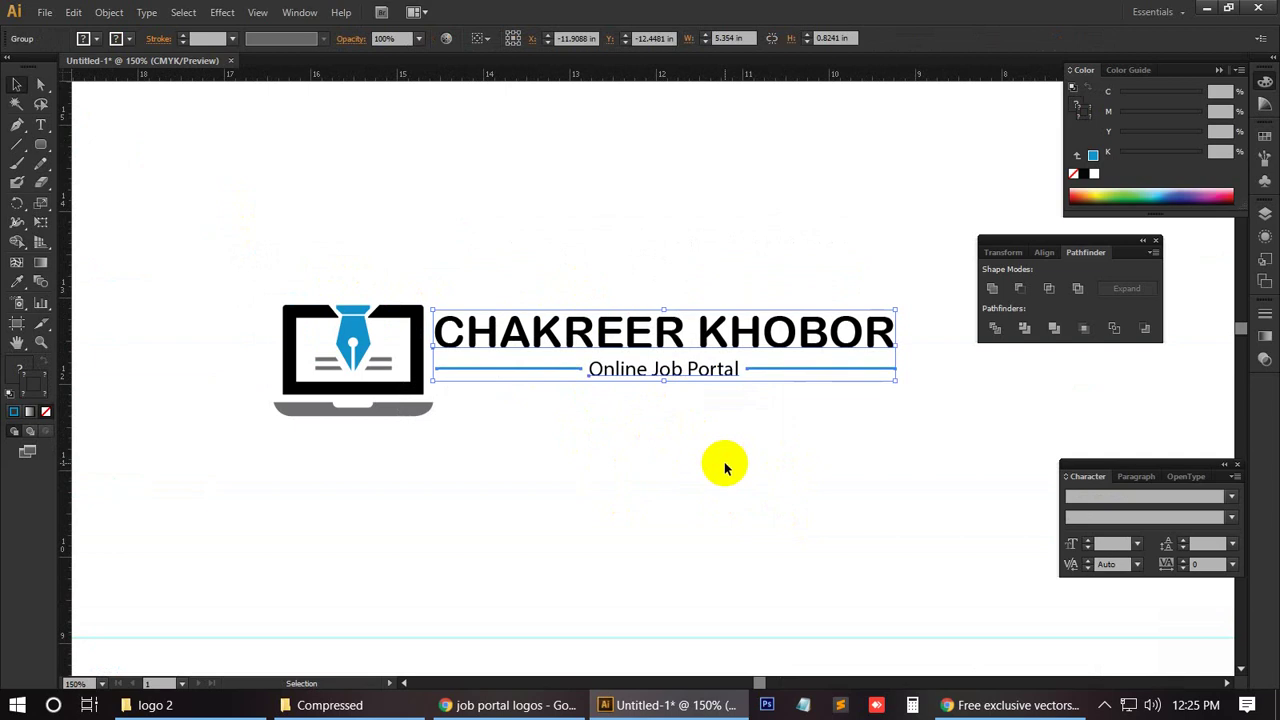
{"action": "key", "text": "Down"}
{"action": "key", "text": "Down"}
{"action": "key", "text": "Down"}
{"action": "key", "text": "Down"}
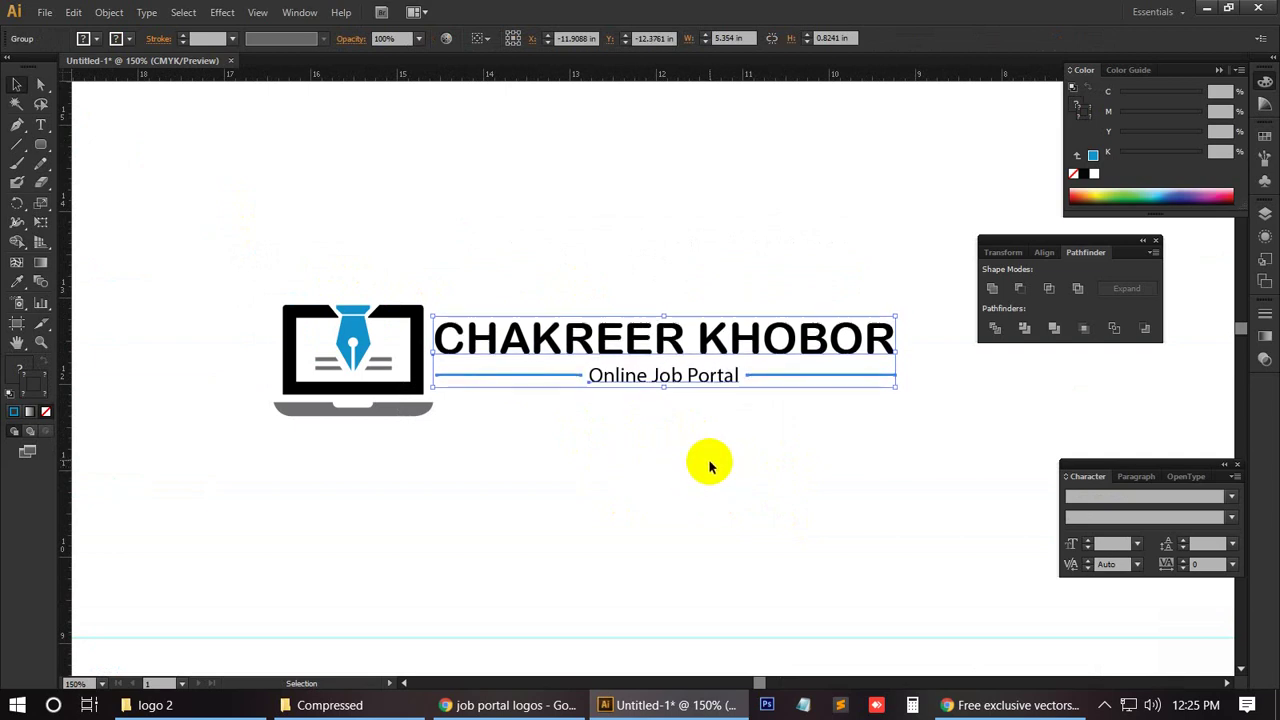
{"action": "left_click", "coordinate": [620, 486]}
{"action": "scroll", "coordinate": [457, 606], "scroll_direction": "up", "scroll_amount": 2}
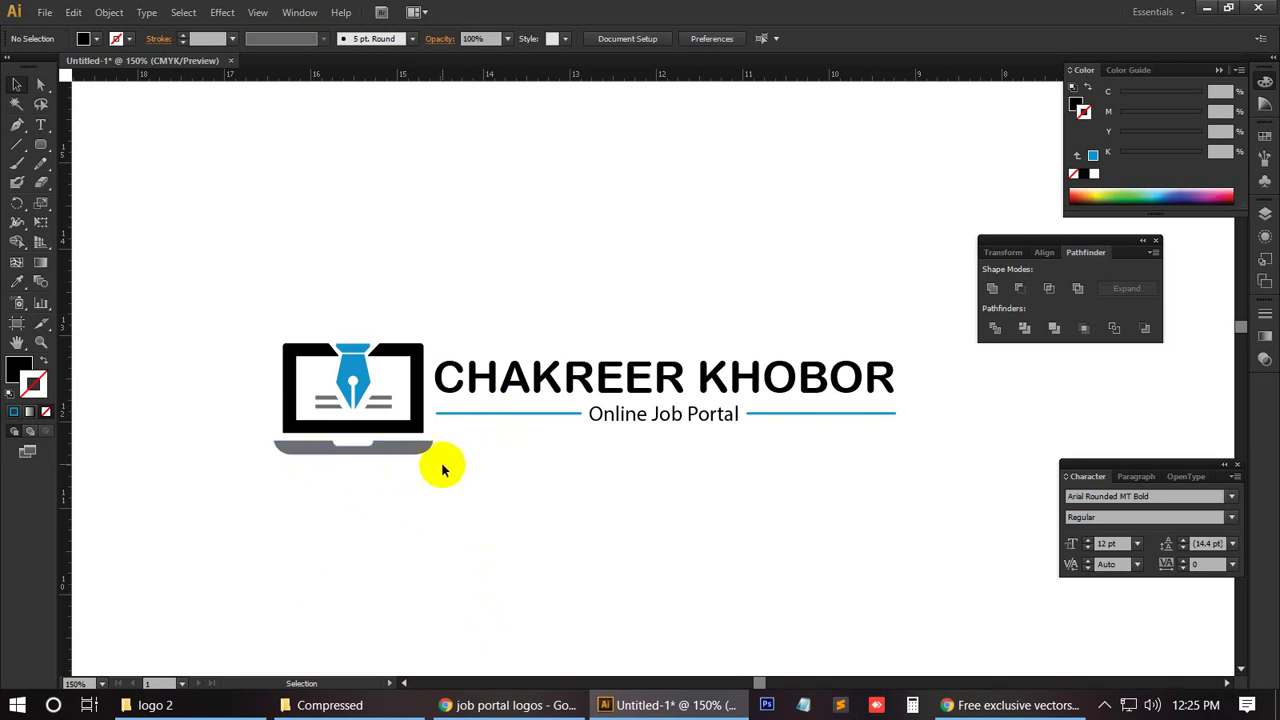
Step: Start saving the document under a new name in the logo 2 folder, within Tutorials > Group J on the Class Tutorial (F:) drive
{"action": "left_click", "coordinate": [45, 12]}
{"action": "left_click", "coordinate": [86, 151]}
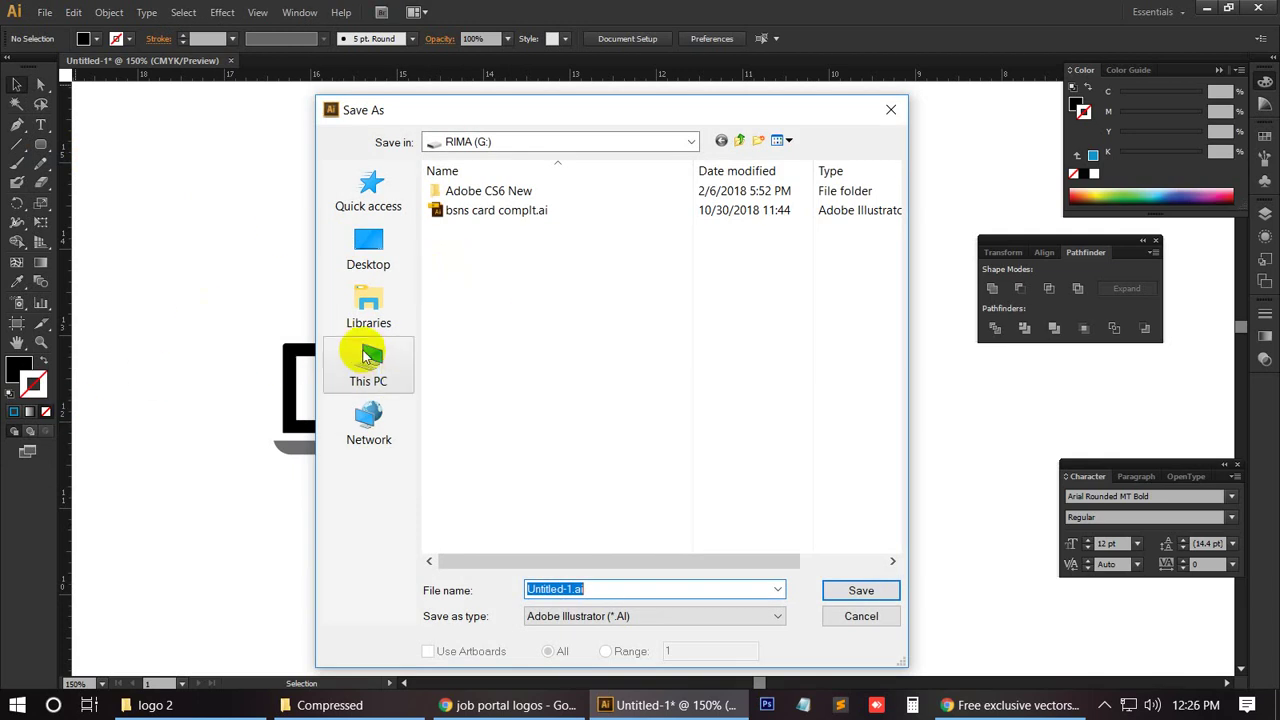
{"action": "left_click", "coordinate": [690, 145]}
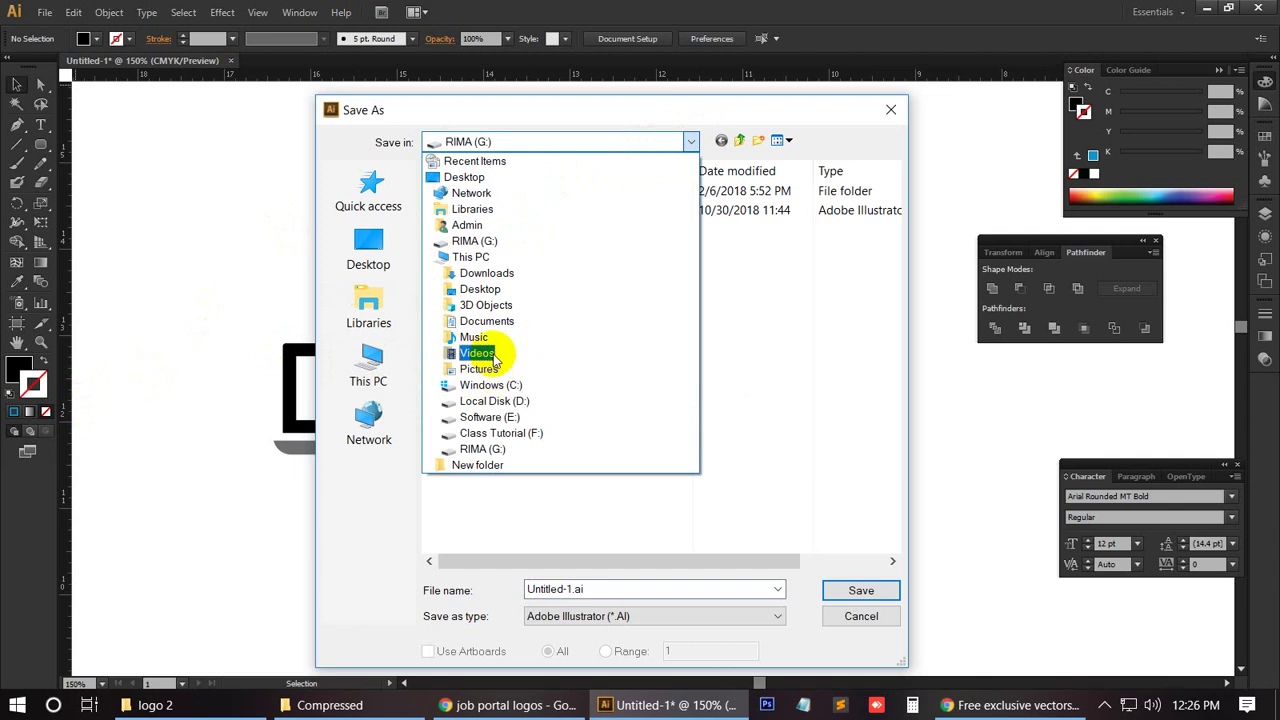
{"action": "left_click", "coordinate": [500, 438]}
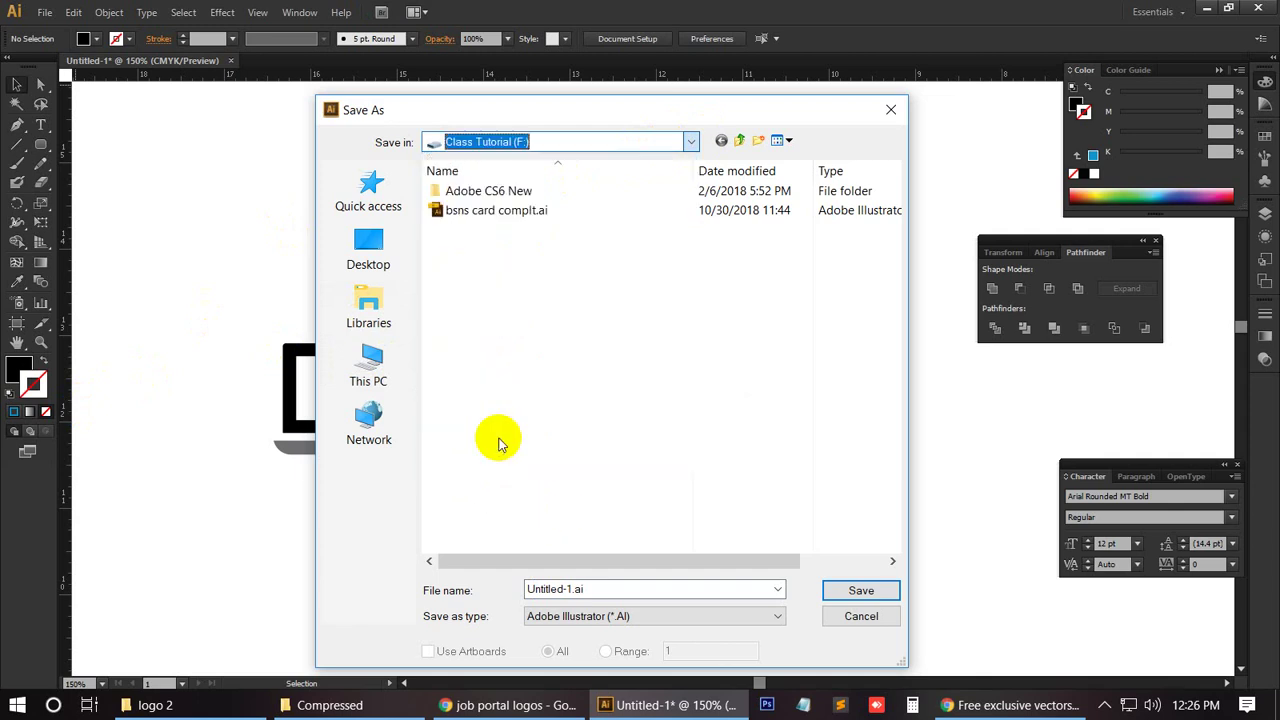
{"action": "scroll", "coordinate": [780, 380], "scroll_direction": "down", "scroll_amount": 1}
{"action": "scroll", "coordinate": [585, 400], "scroll_direction": "up", "scroll_amount": 1}
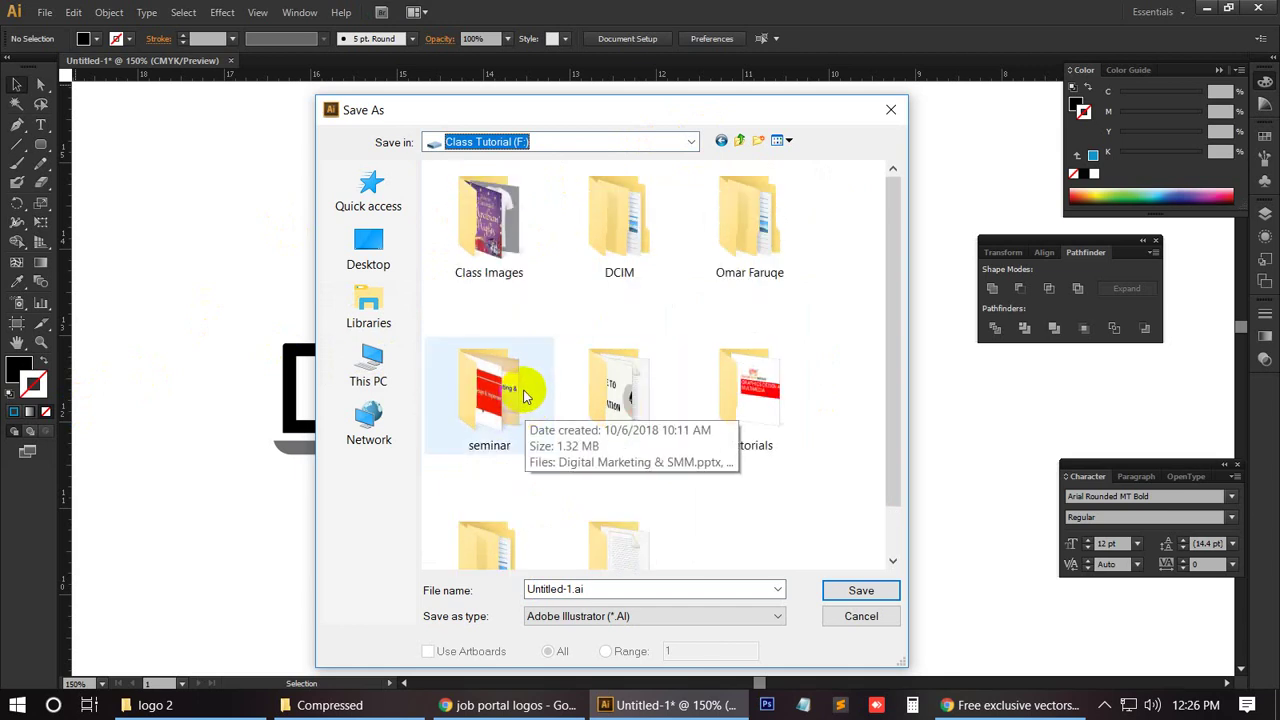
{"action": "scroll", "coordinate": [524, 396], "scroll_direction": "down", "scroll_amount": 1}
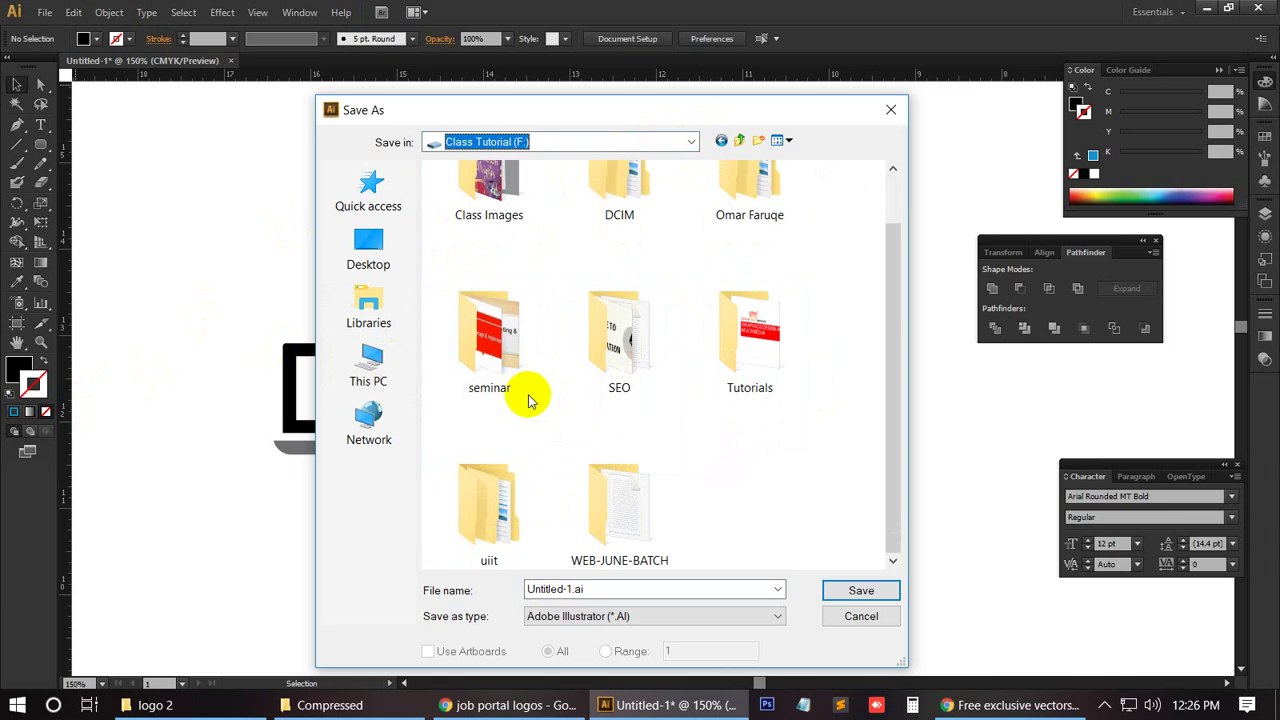
{"action": "double_click", "coordinate": [784, 355]}
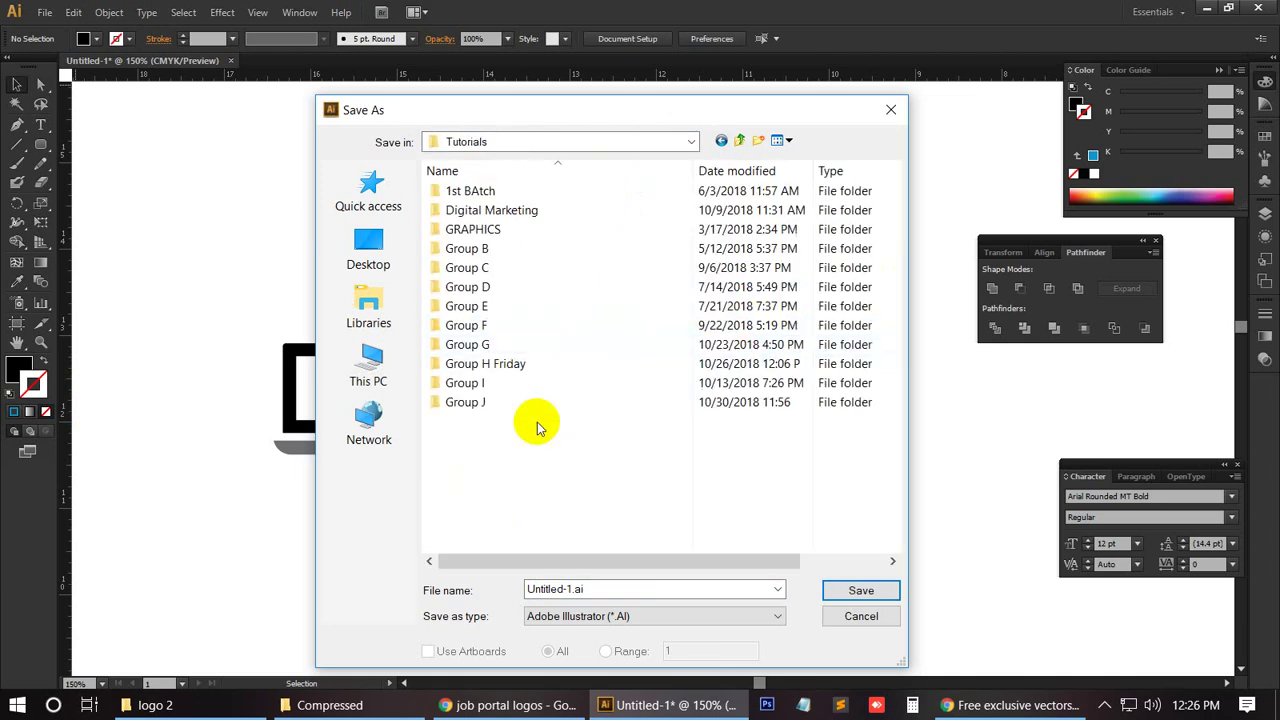
{"action": "double_click", "coordinate": [490, 402]}
{"action": "double_click", "coordinate": [612, 228]}
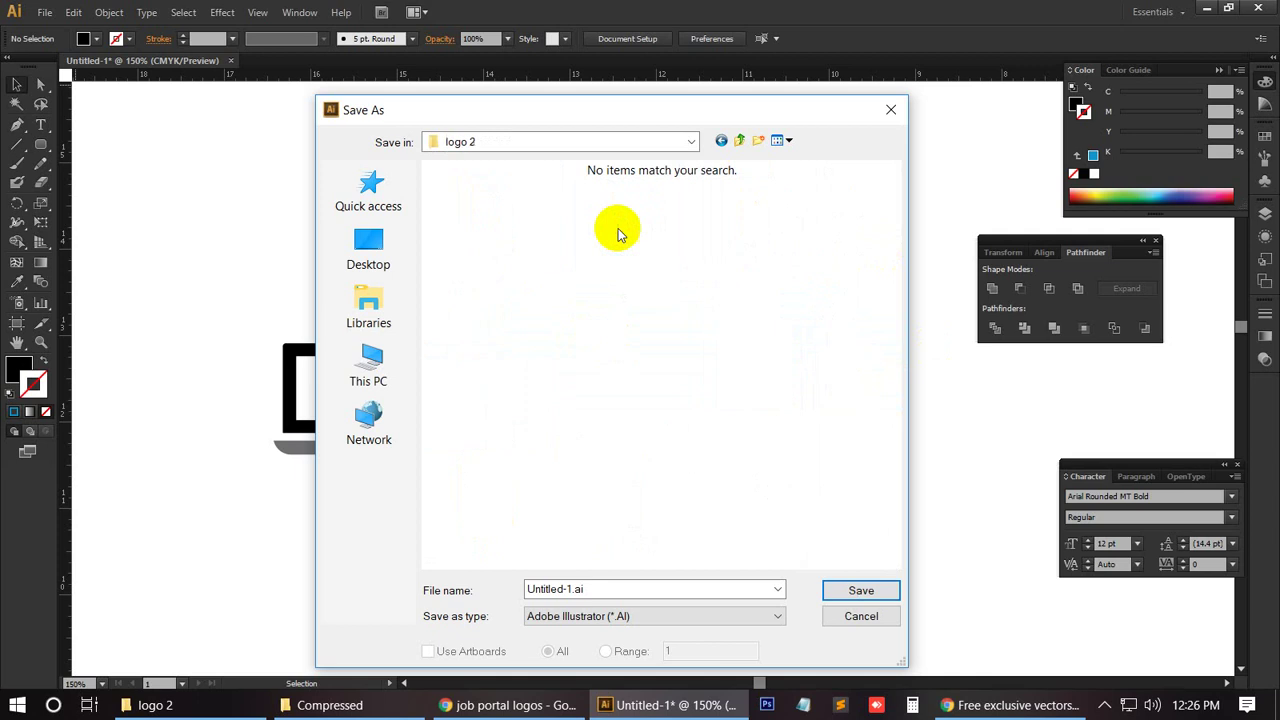
Step: Name the file "chakreer khobor logo" and save it in Adobe Illustrator format with the default Illustrator CS6 options
{"action": "left_click", "coordinate": [628, 591]}
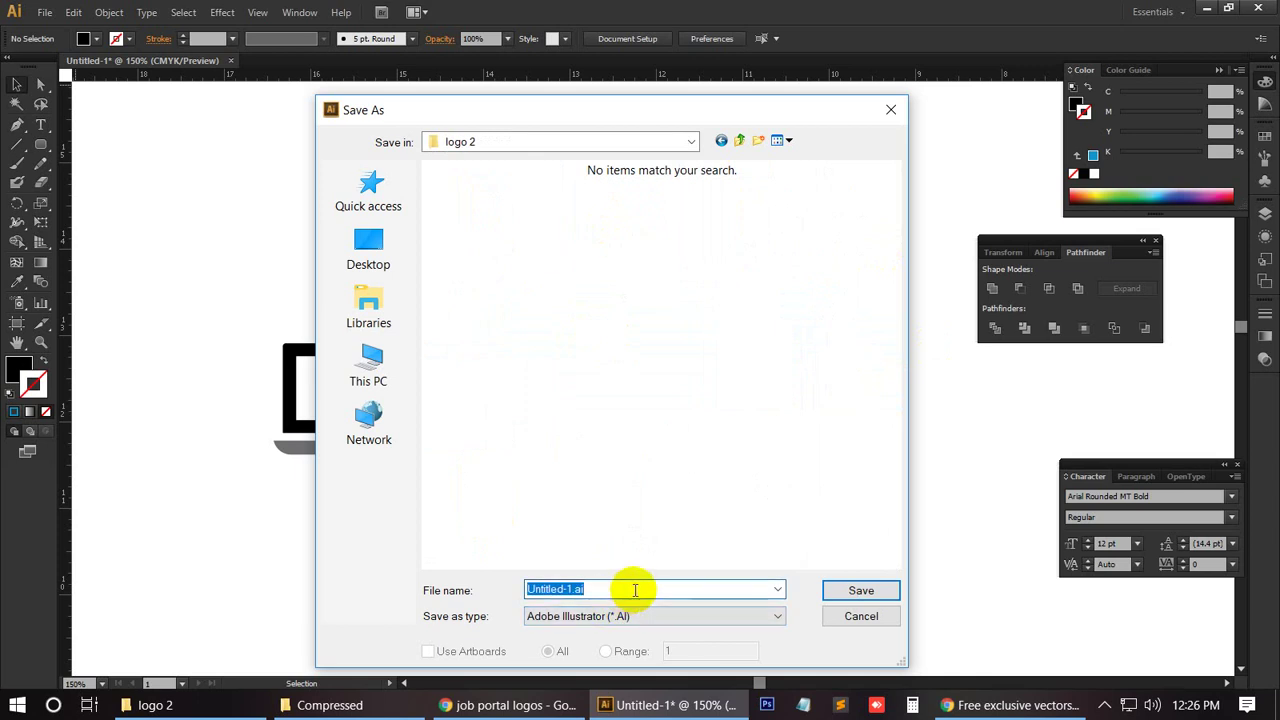
{"action": "type", "text": "chakreer khobor lo0go"}
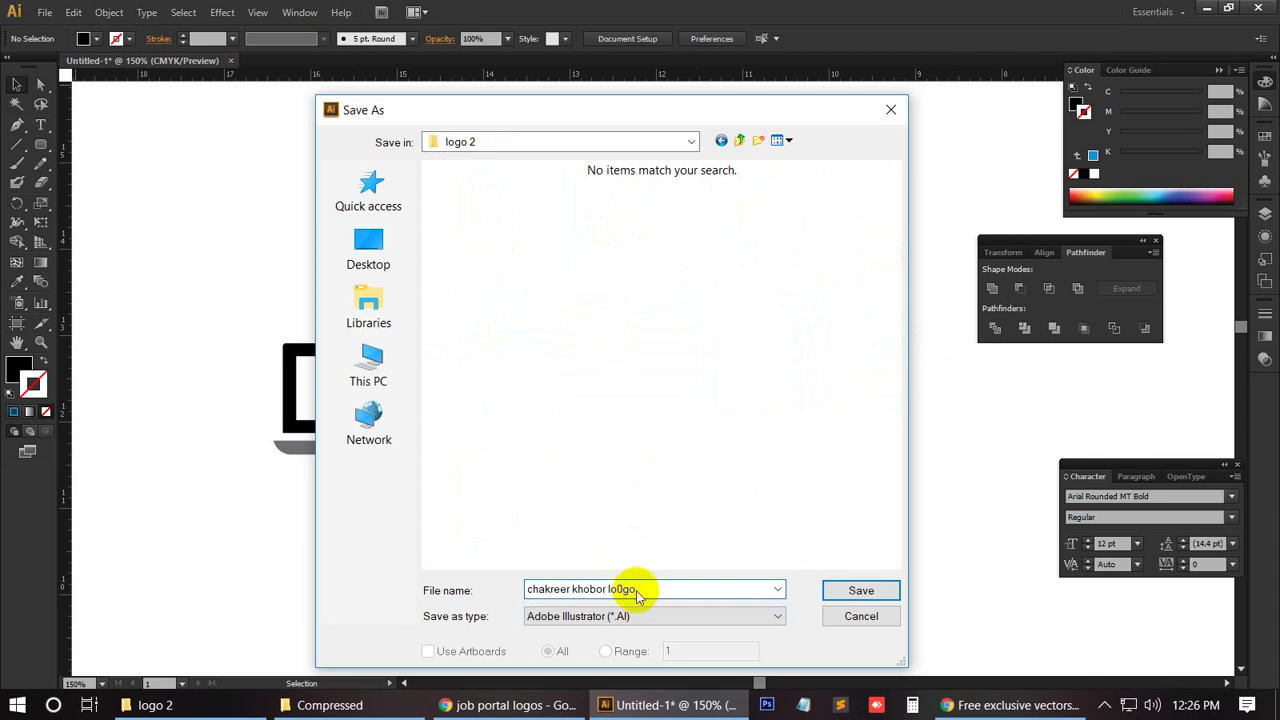
{"action": "left_click_drag", "start_coordinate": [648, 589], "coordinate": [606, 587]}
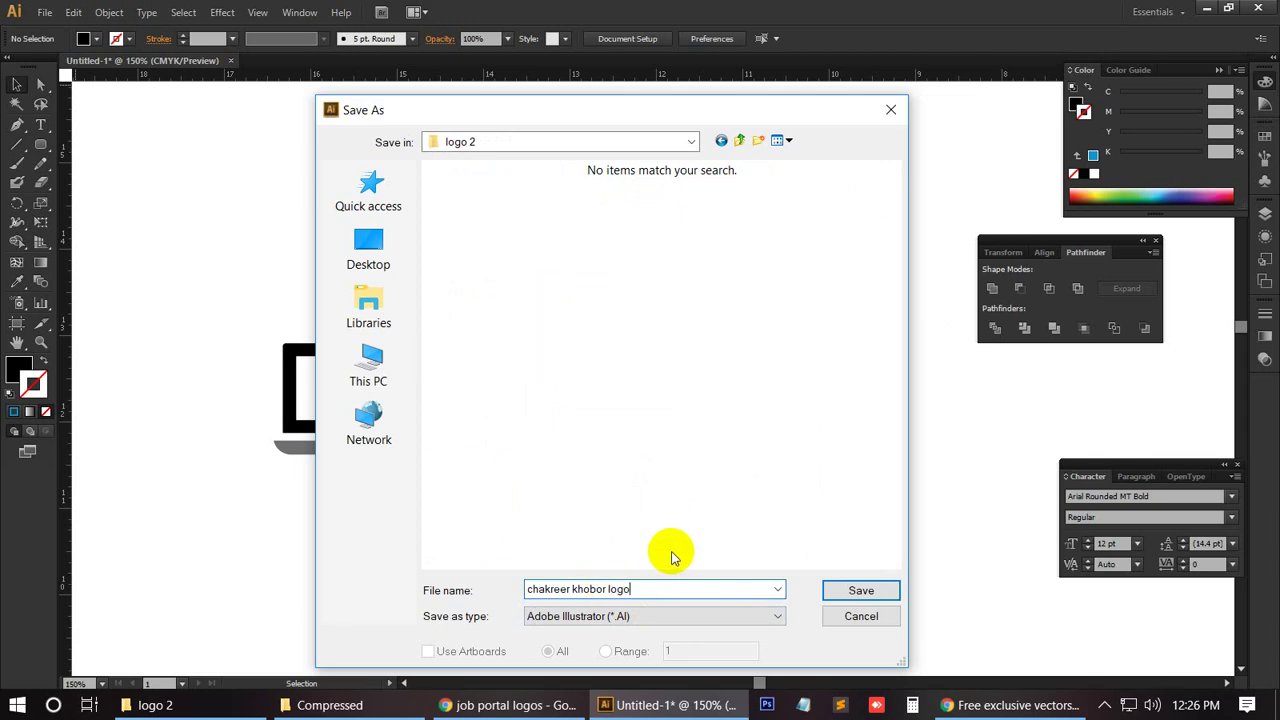
{"action": "left_click", "coordinate": [866, 591]}
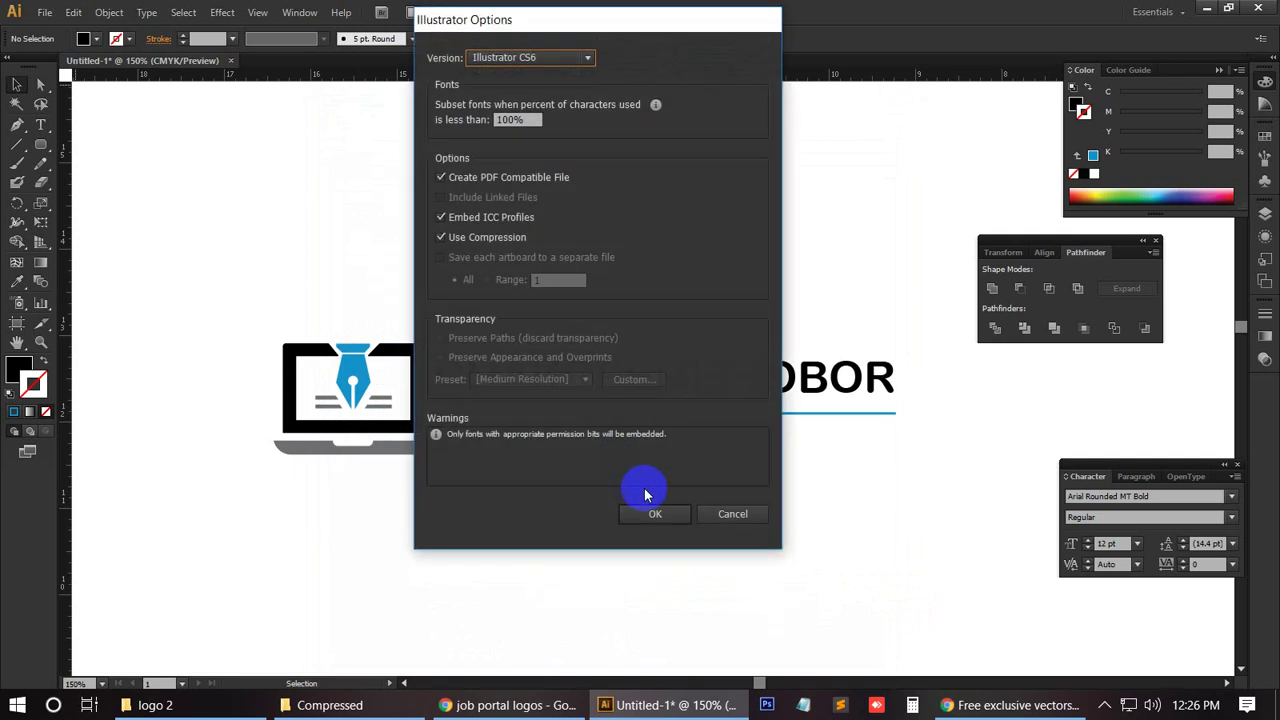
{"action": "left_click", "coordinate": [654, 515]}
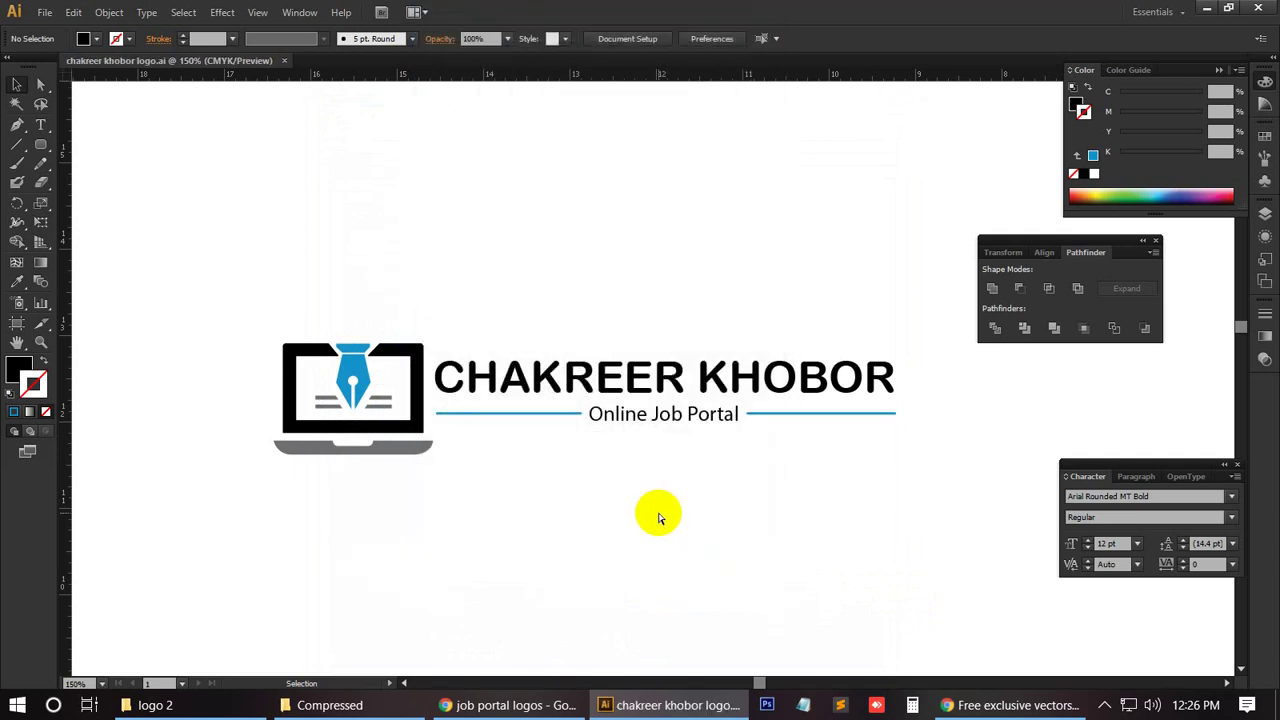
Step: Move the FIND JOBS reference logo across to the far left side of the artboard, clear of the other reference logos
{"action": "key", "text": "ctrl+minus"}
{"action": "key", "text": "ctrl+minus"}
{"action": "key", "text": "ctrl+minus"}
{"action": "key", "text": "ctrl+minus"}
{"action": "key", "text": "ctrl+minus"}
{"action": "key", "text": "ctrl+minus"}
{"action": "key", "text": "ctrl+minus"}
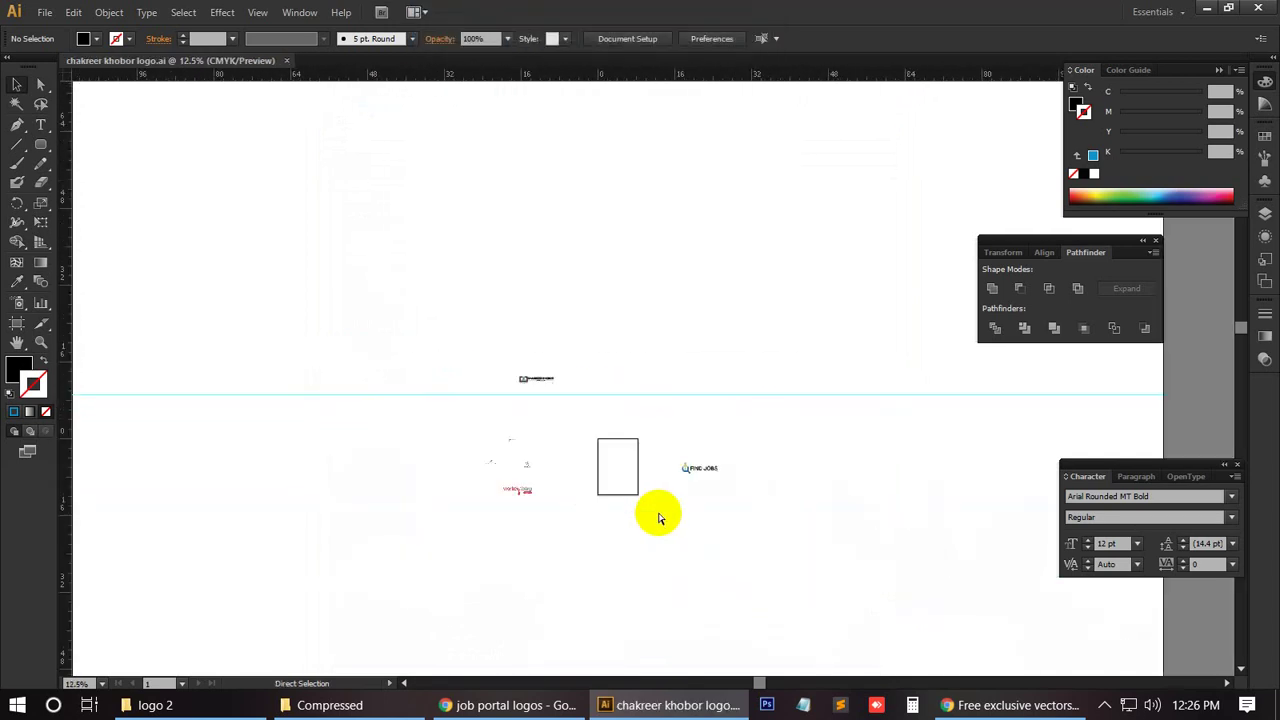
{"action": "left_click_drag", "start_coordinate": [694, 468], "coordinate": [395, 460]}
Step: Move the complete CHAKREER KHOBOR logo, icon and text together, onto the middle of the artboard
{"action": "left_click", "coordinate": [534, 377]}
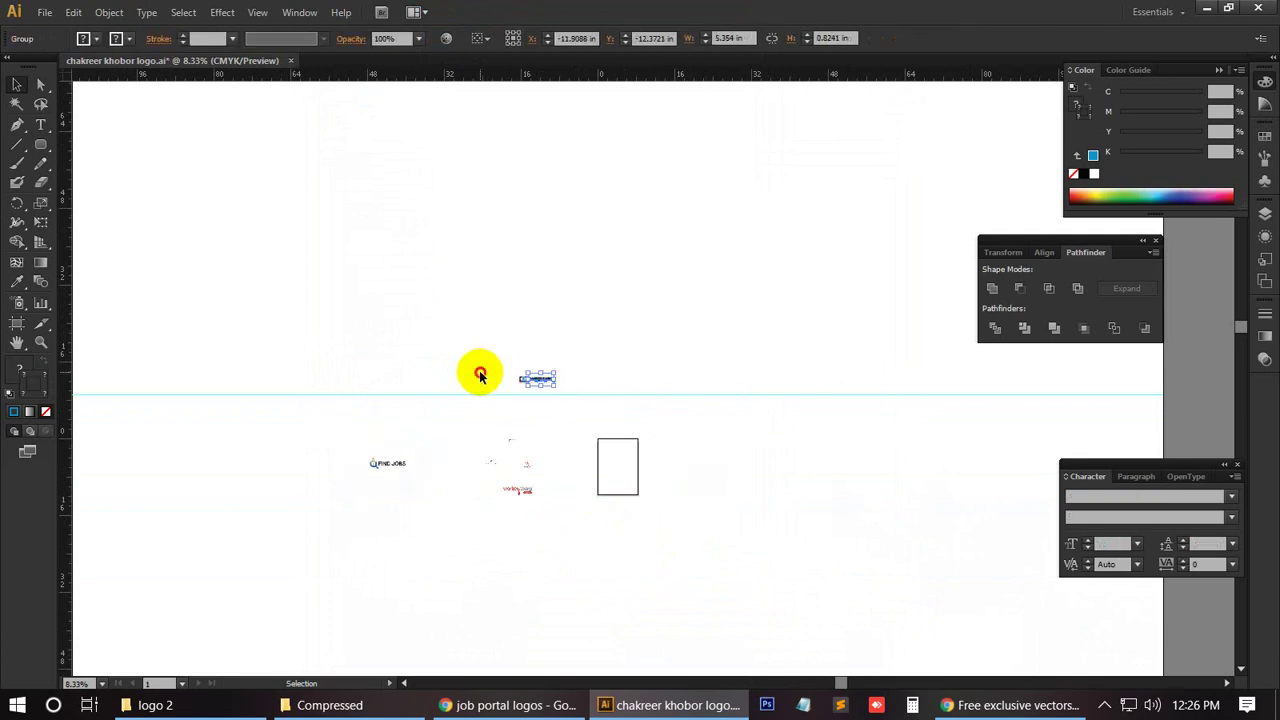
{"action": "left_click_drag", "start_coordinate": [491, 363], "coordinate": [580, 396]}
{"action": "left_click_drag", "start_coordinate": [535, 378], "coordinate": [627, 474]}
{"action": "left_click", "coordinate": [718, 475]}
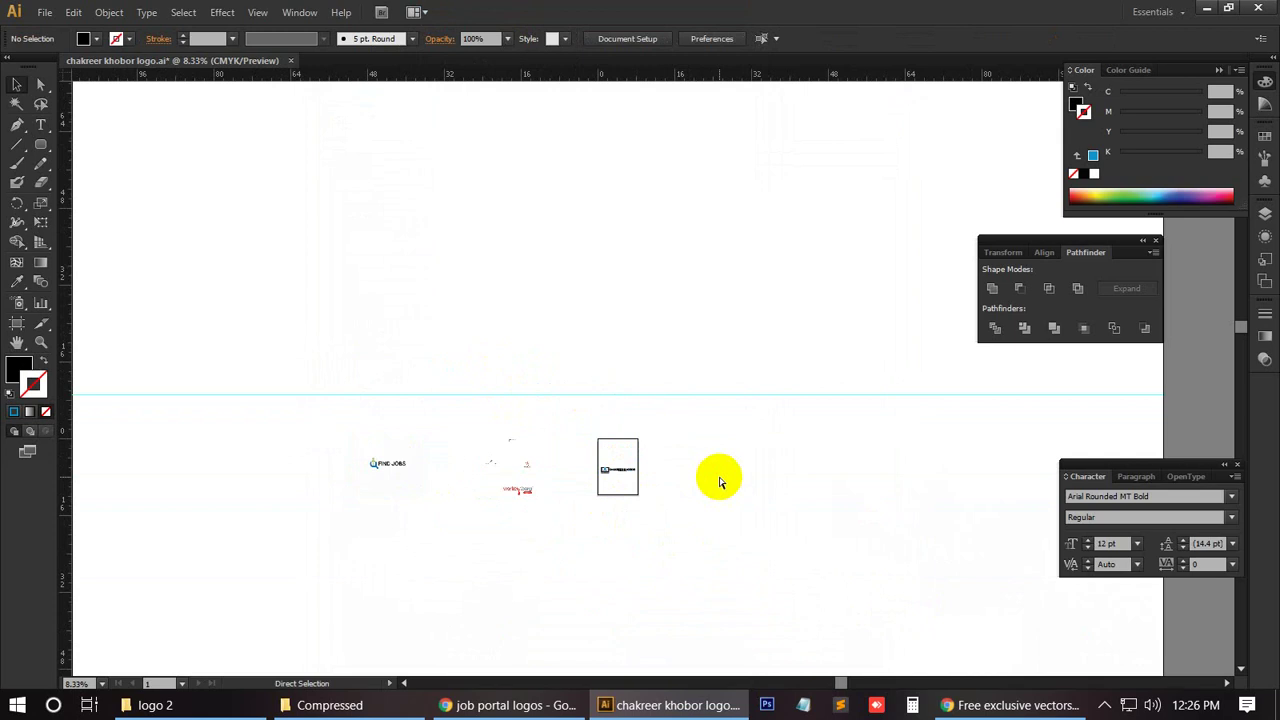
Step: Scale the whole logo down proportionally to about 5.8 in wide and reposition it slightly higher on the artboard
{"action": "key", "text": "ctrl+plus"}
{"action": "key", "text": "ctrl+plus"}
{"action": "left_click_drag", "start_coordinate": [589, 497], "coordinate": [691, 240]}
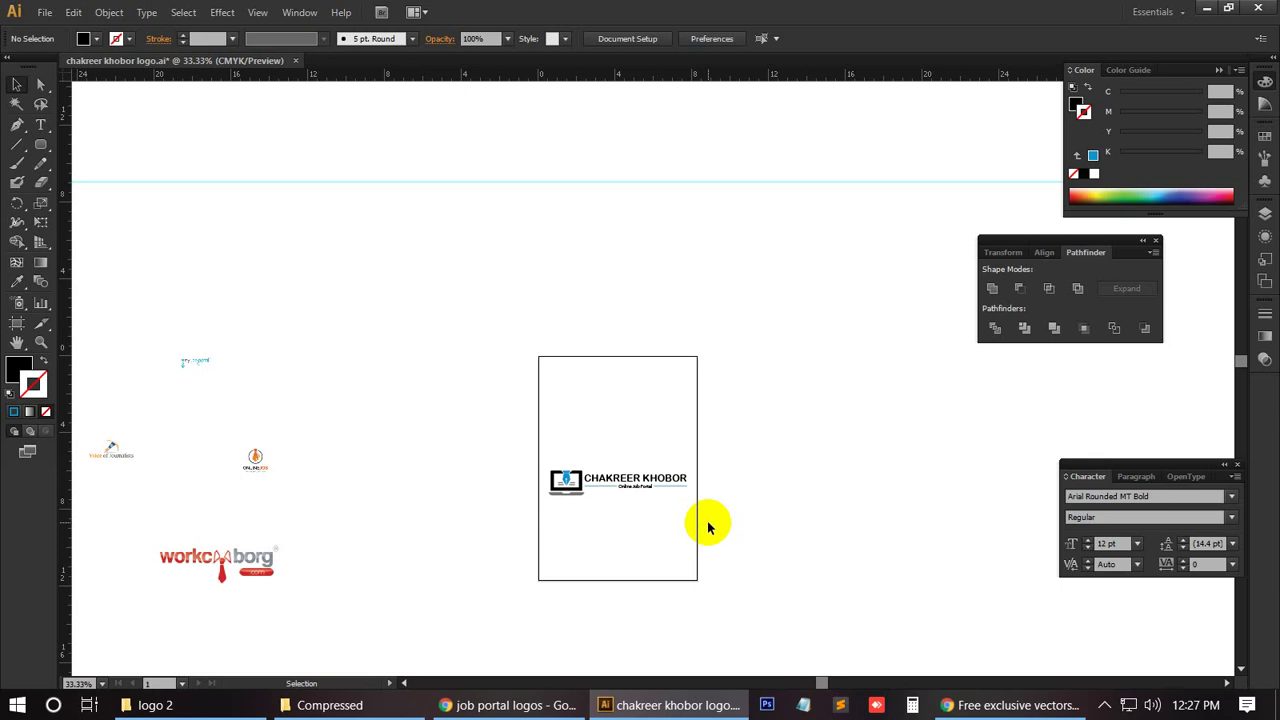
{"action": "key", "text": "ctrl+plus"}
{"action": "key", "text": "ctrl+plus"}
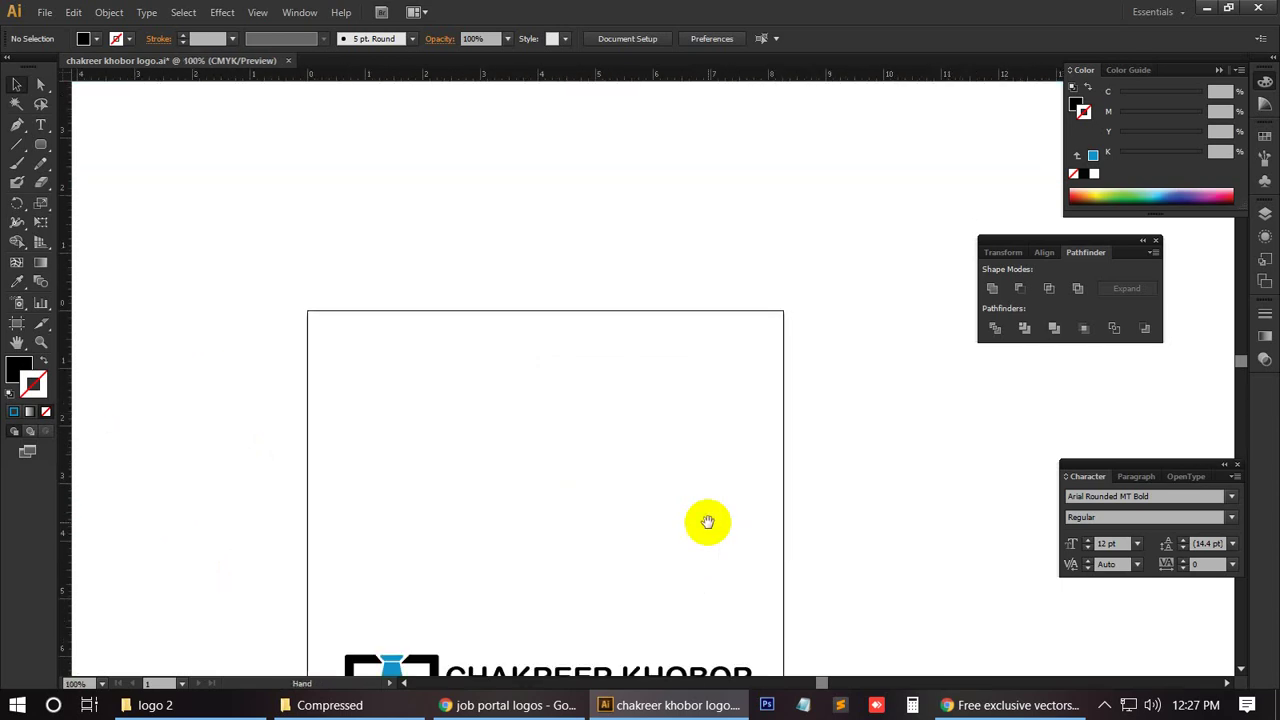
{"action": "left_click_drag", "start_coordinate": [707, 521], "coordinate": [714, 291]}
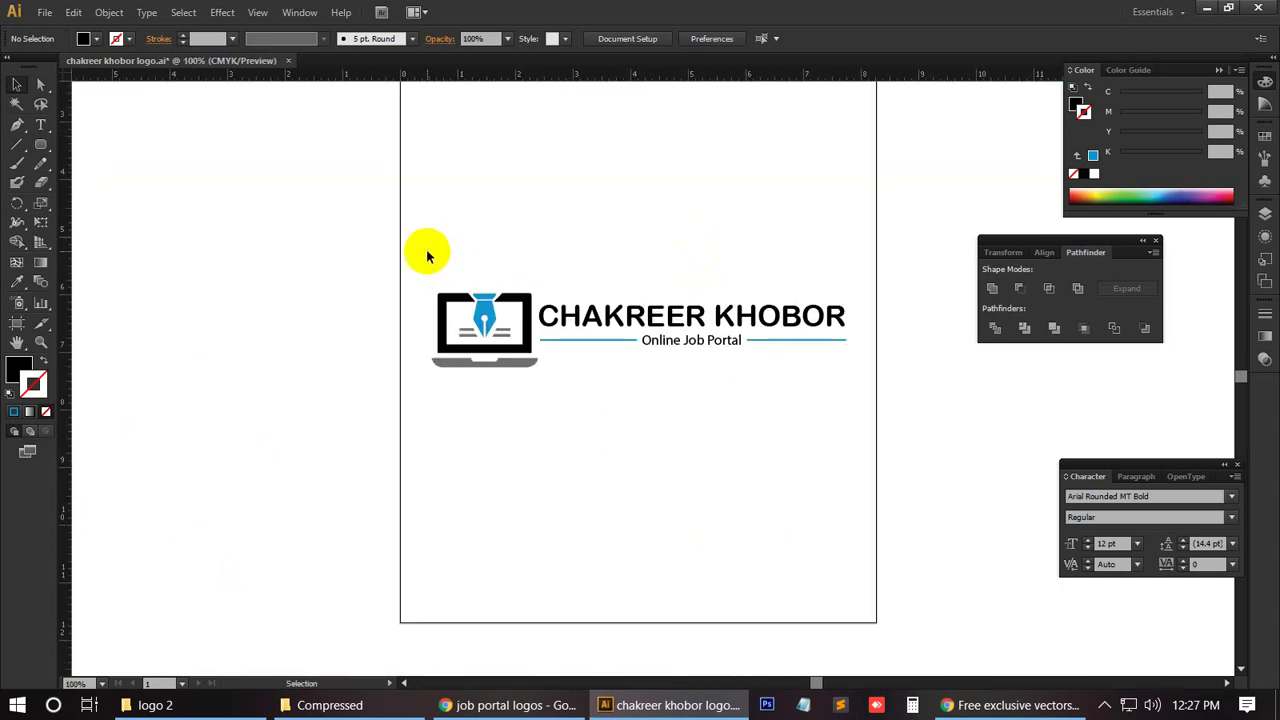
{"action": "left_click_drag", "start_coordinate": [426, 256], "coordinate": [854, 429]}
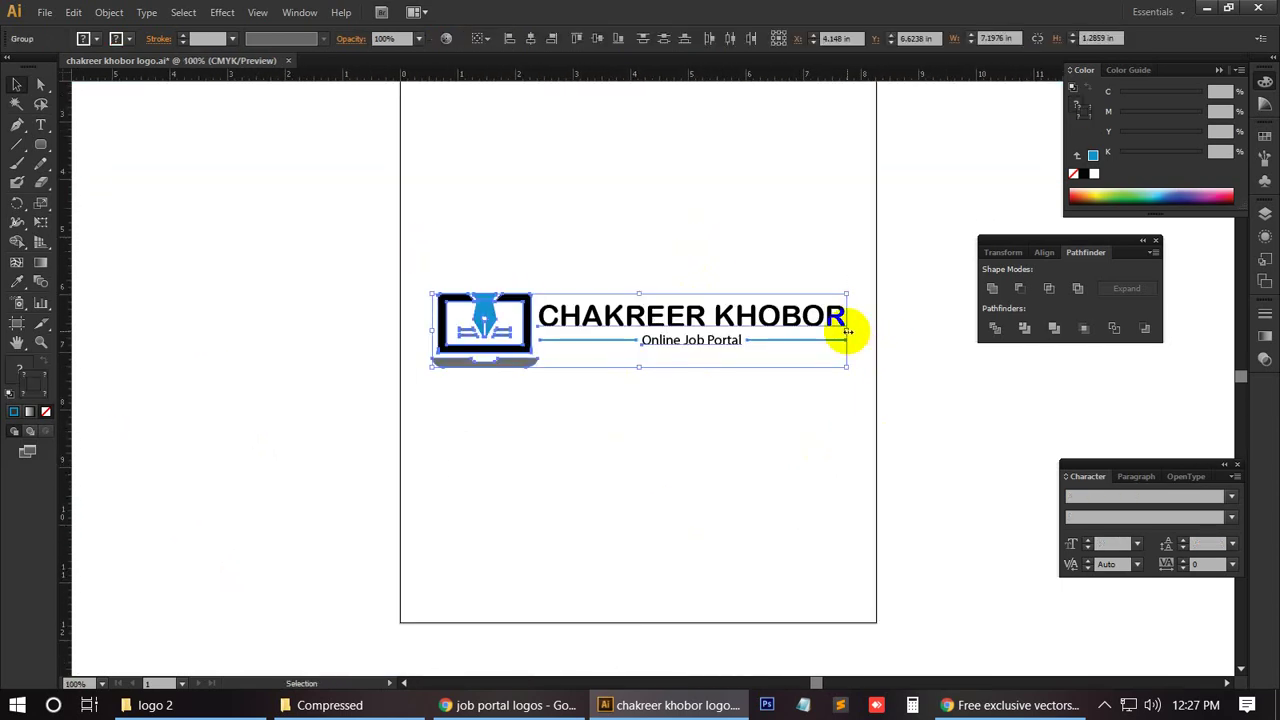
{"action": "left_click_drag", "start_coordinate": [848, 331], "coordinate": [765, 346]}
{"action": "left_click_drag", "start_coordinate": [607, 316], "coordinate": [644, 272]}
{"action": "left_click", "coordinate": [702, 404]}
{"action": "left_click_drag", "start_coordinate": [709, 403], "coordinate": [600, 417]}
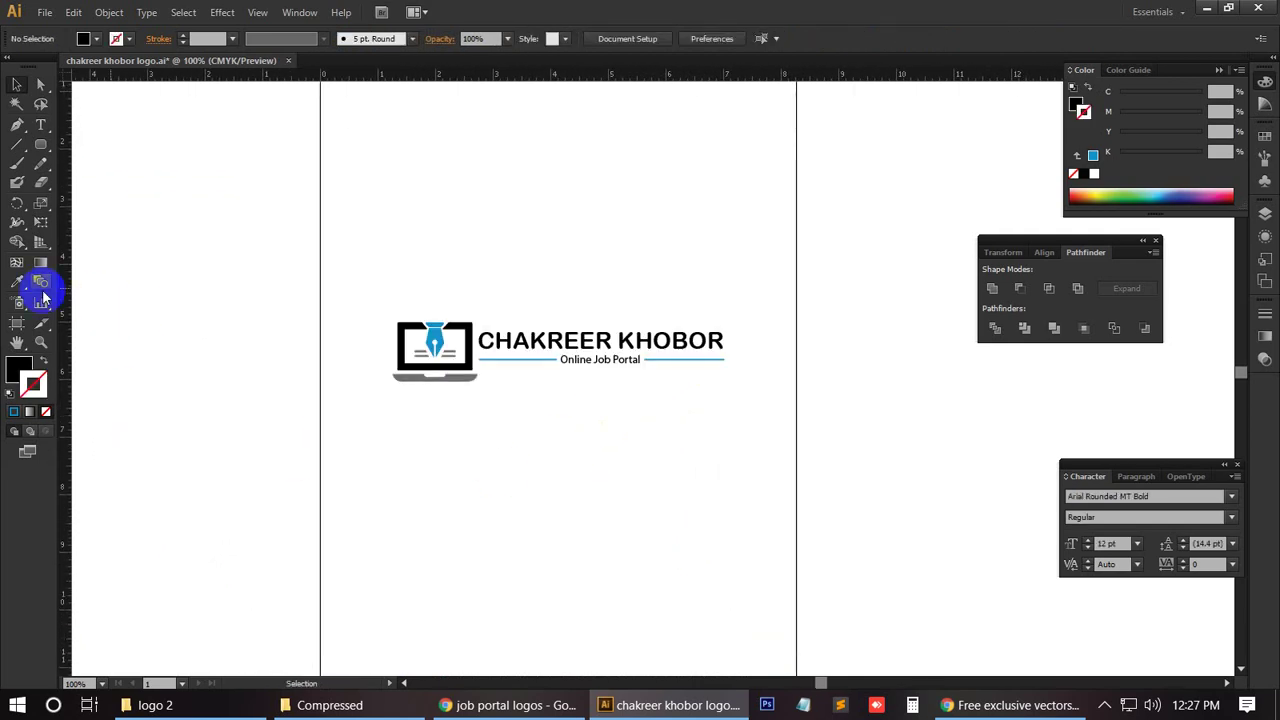
Step: Crop the artboard's upper and lower edges closer to the logo, making it about 2.93 in high
{"action": "left_click", "coordinate": [17, 322]}
{"action": "scroll", "coordinate": [620, 190], "scroll_direction": "up", "scroll_amount": 3}
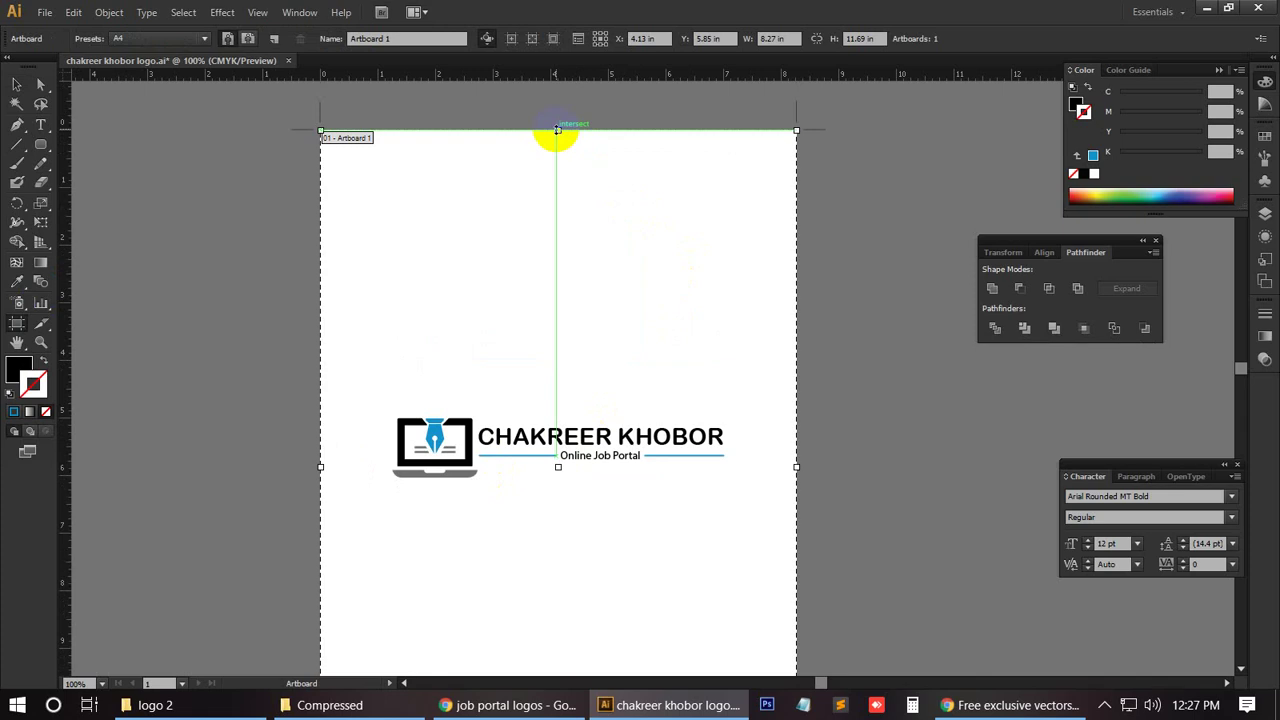
{"action": "left_click_drag", "start_coordinate": [557, 130], "coordinate": [560, 357]}
{"action": "scroll", "coordinate": [560, 466], "scroll_direction": "down", "scroll_amount": 5}
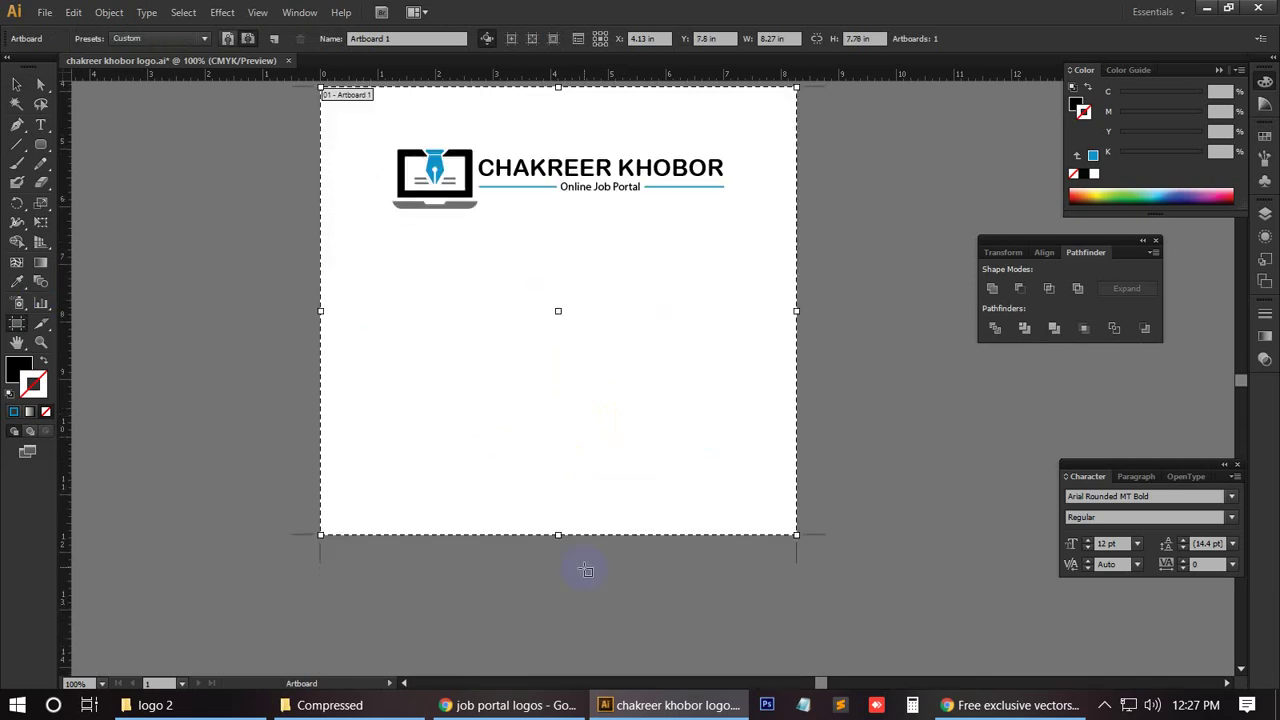
{"action": "left_click_drag", "start_coordinate": [558, 535], "coordinate": [571, 280]}
{"action": "scroll", "coordinate": [591, 350], "scroll_direction": "up", "scroll_amount": 1}
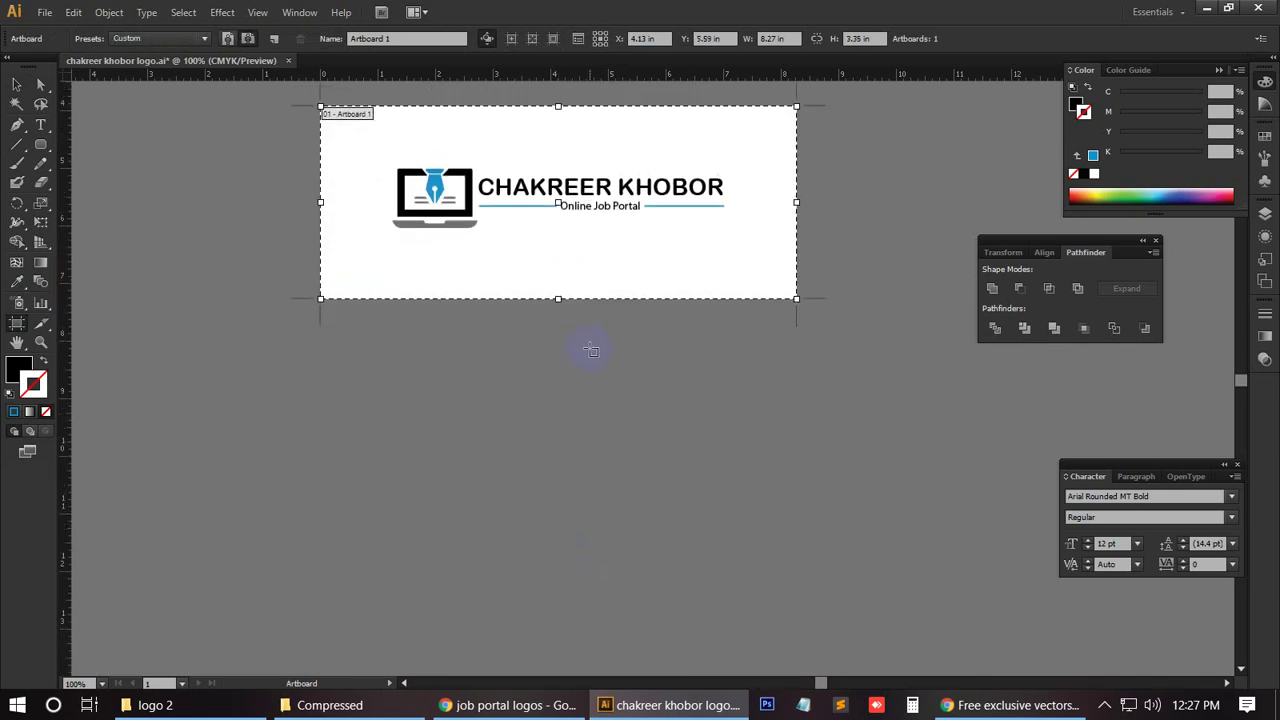
{"action": "scroll", "coordinate": [591, 350], "scroll_direction": "up", "scroll_amount": 3}
{"action": "left_click_drag", "start_coordinate": [556, 472], "coordinate": [560, 447]}
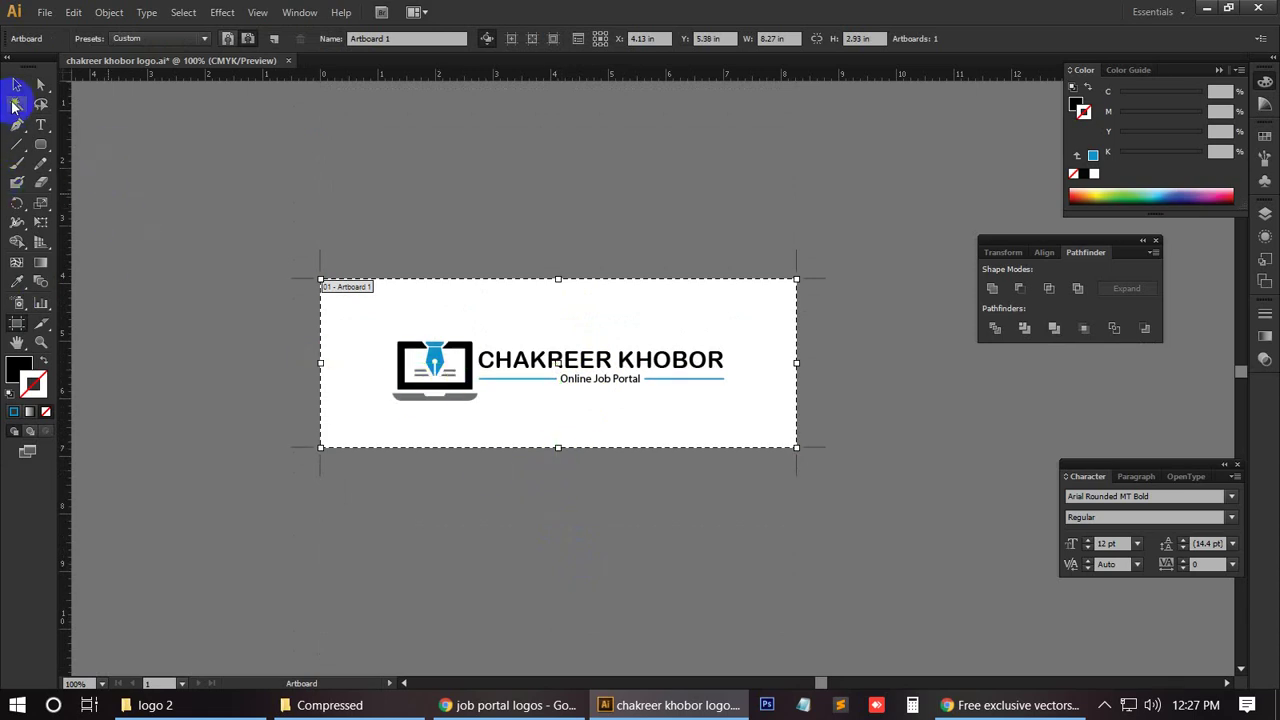
{"action": "left_click", "coordinate": [16, 87]}
Step: Examine the proportions of the laptop icon against the name and tagline within the cropped artboard
{"action": "key", "text": "ctrl+equal"}
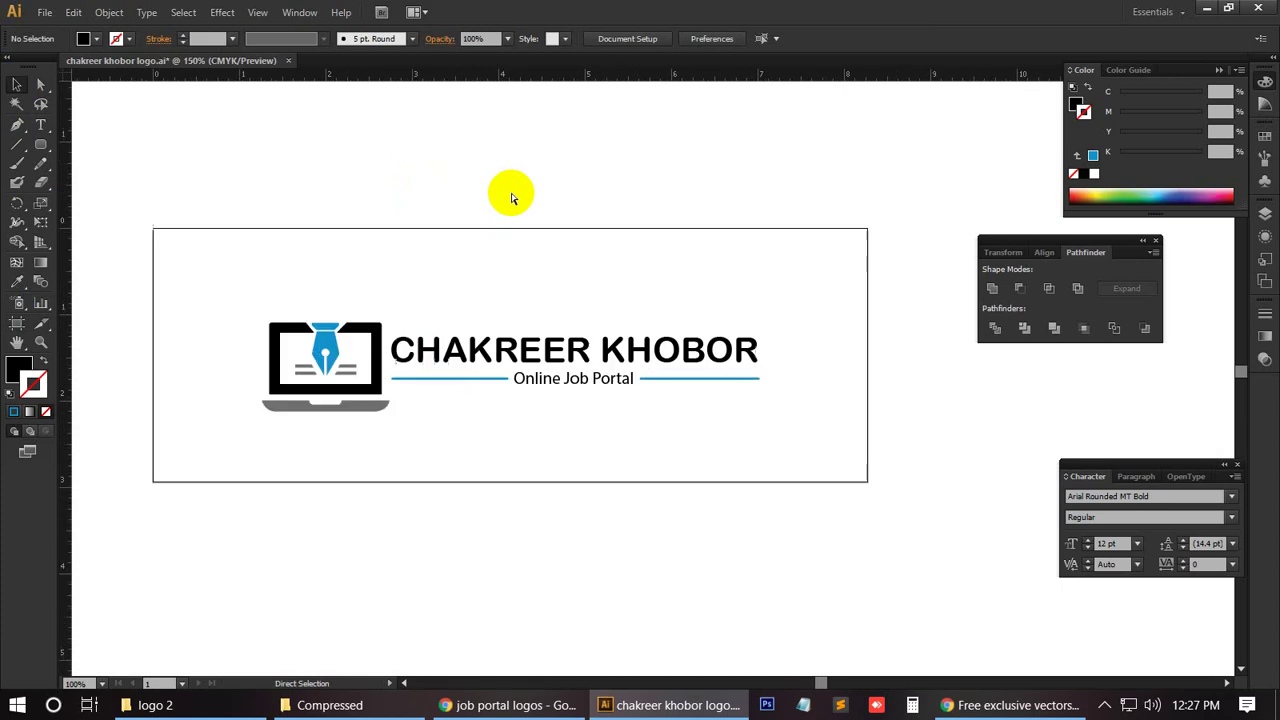
{"action": "key", "text": "ctrl+equal"}
{"action": "left_click_drag", "start_coordinate": [445, 357], "coordinate": [586, 366]}
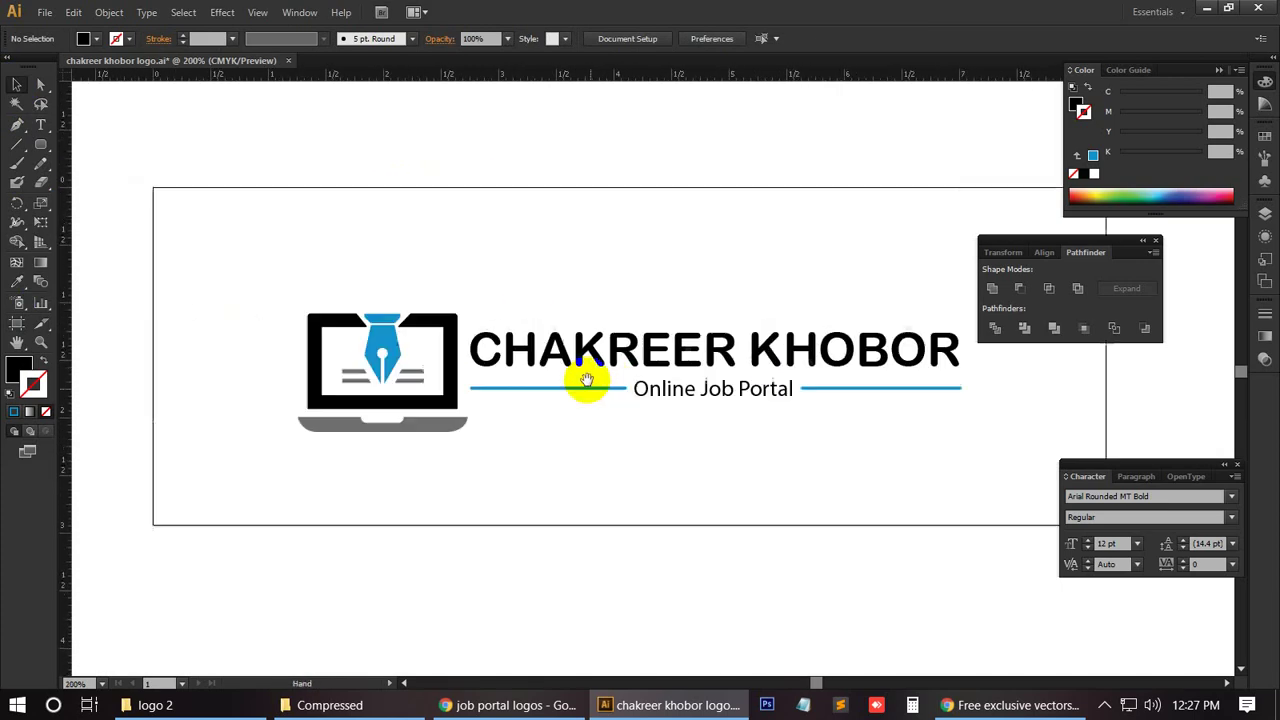
{"action": "left_click_drag", "start_coordinate": [706, 437], "coordinate": [656, 434]}
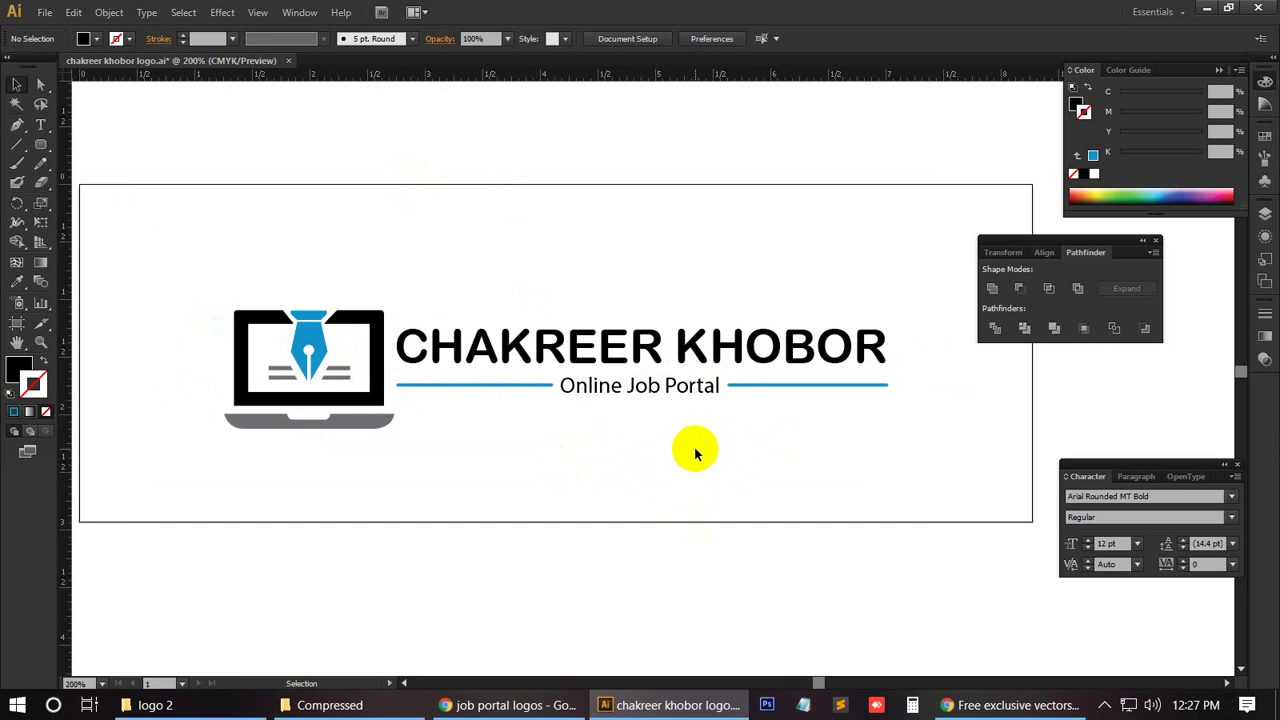
{"action": "left_click", "coordinate": [672, 398]}
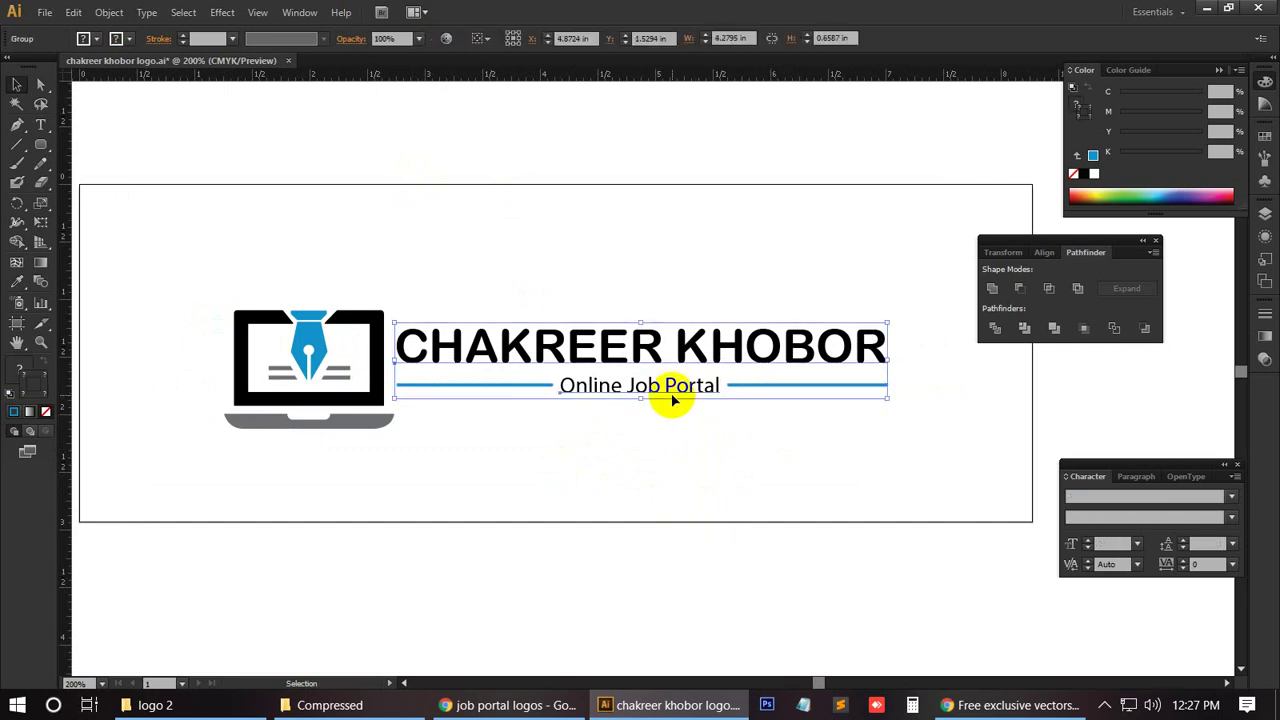
{"action": "left_click", "coordinate": [686, 487]}
{"action": "scroll", "coordinate": [686, 488], "scroll_direction": "up", "scroll_amount": 1}
{"action": "scroll", "coordinate": [686, 488], "scroll_direction": "down", "scroll_amount": 1}
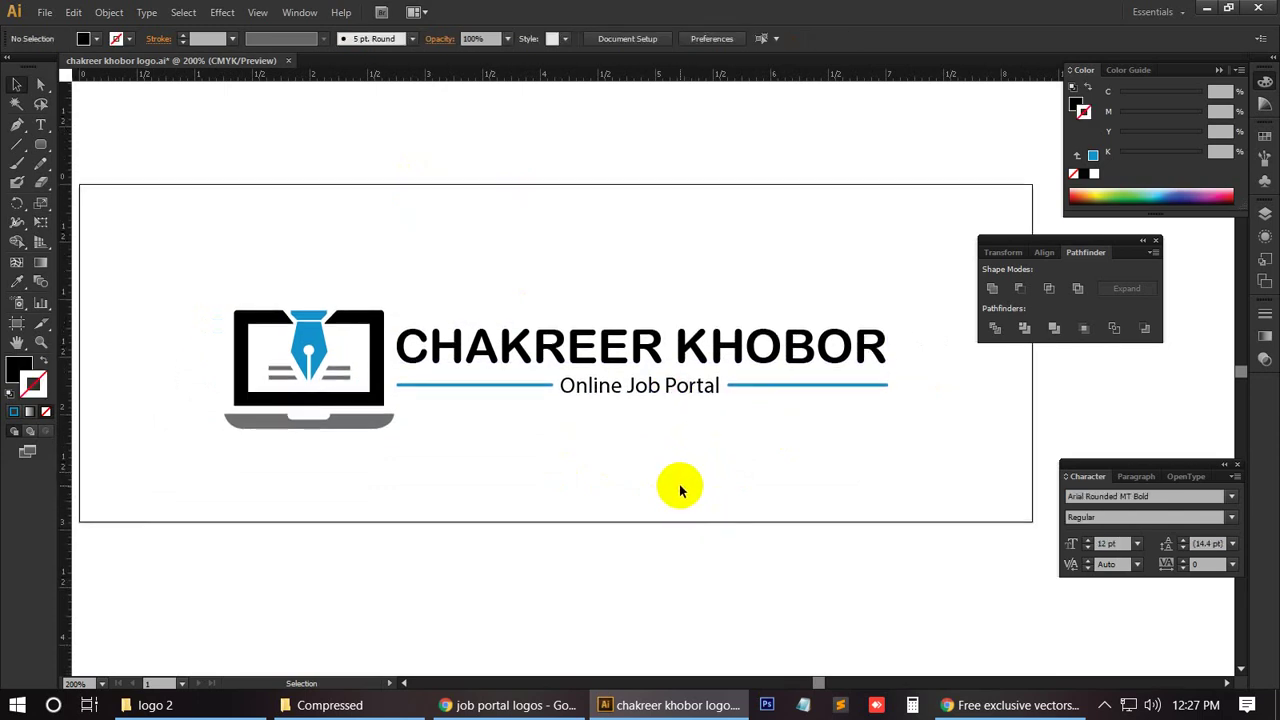
{"action": "scroll", "coordinate": [679, 490], "scroll_direction": "up", "scroll_amount": 1}
Step: Shrink the laptop-and-pen icon proportionally in small passes to about 1.1 in wide, keeping its right edge beside the name
{"action": "left_click_drag", "start_coordinate": [177, 306], "coordinate": [363, 476]}
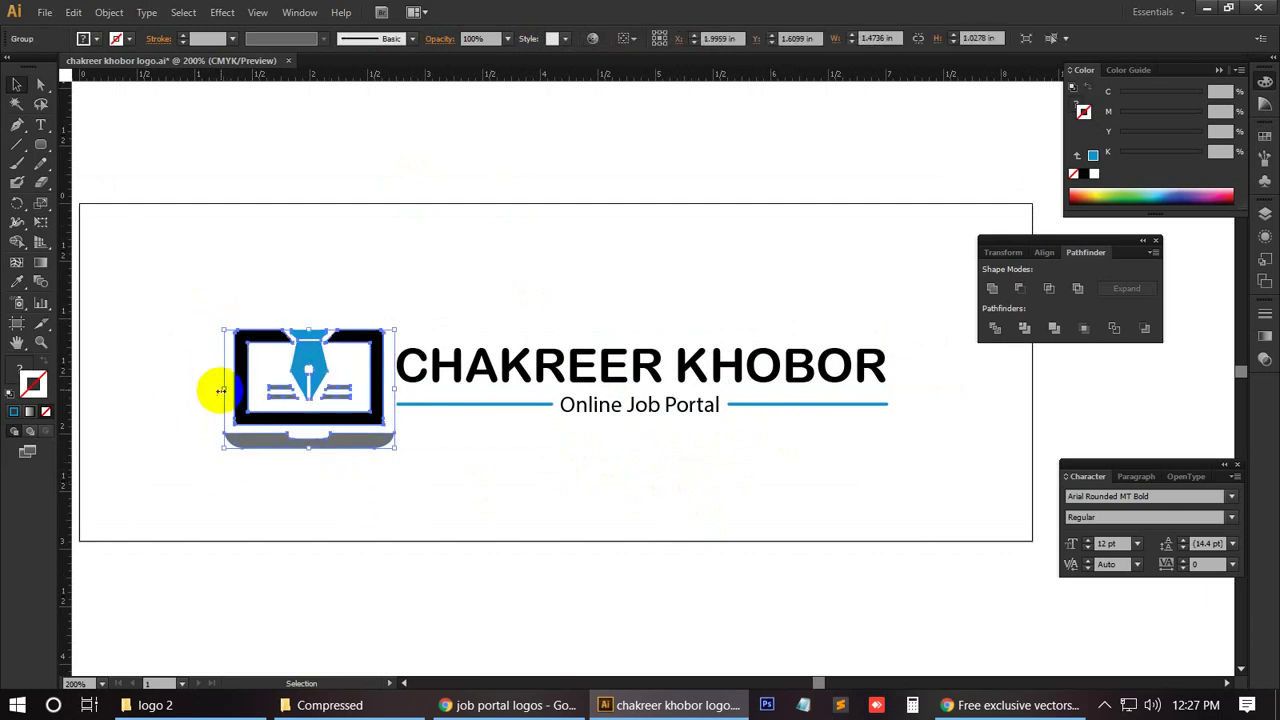
{"action": "left_click_drag", "start_coordinate": [223, 389], "coordinate": [244, 395]}
{"action": "left_click", "coordinate": [440, 495]}
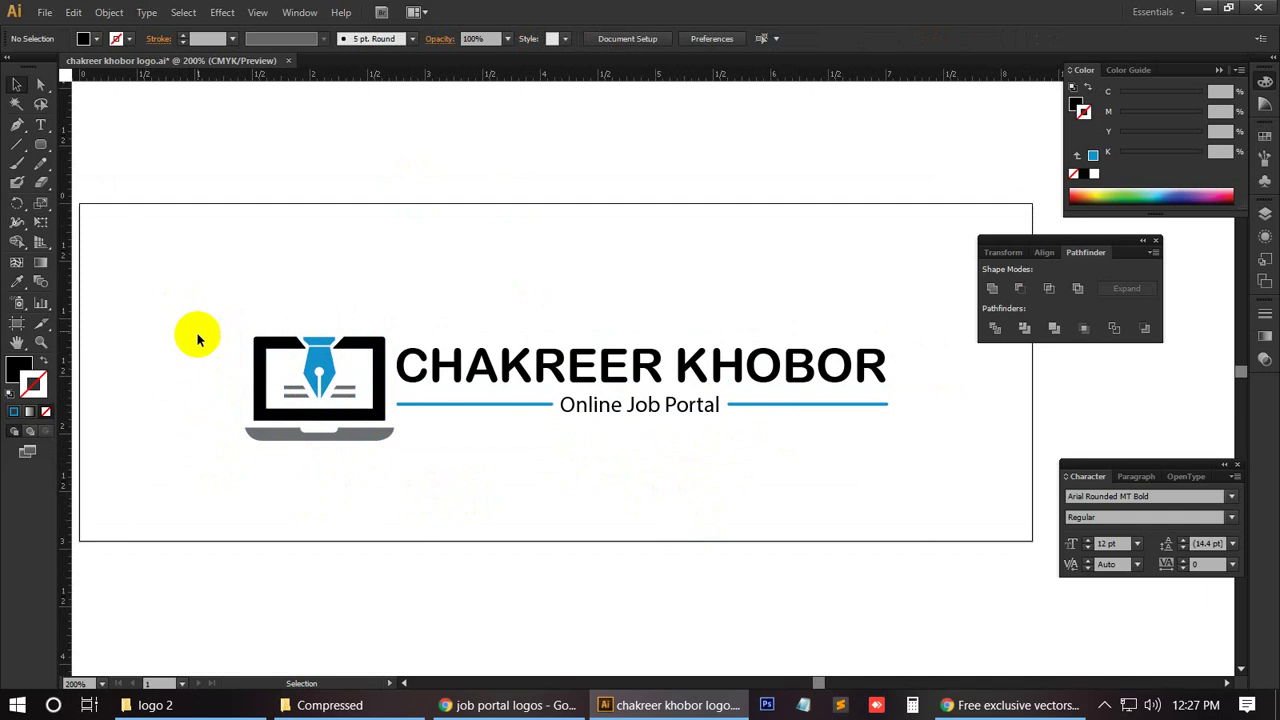
{"action": "left_click_drag", "start_coordinate": [197, 323], "coordinate": [366, 462]}
{"action": "left_click_drag", "start_coordinate": [244, 389], "coordinate": [257, 386]}
{"action": "left_click", "coordinate": [421, 492]}
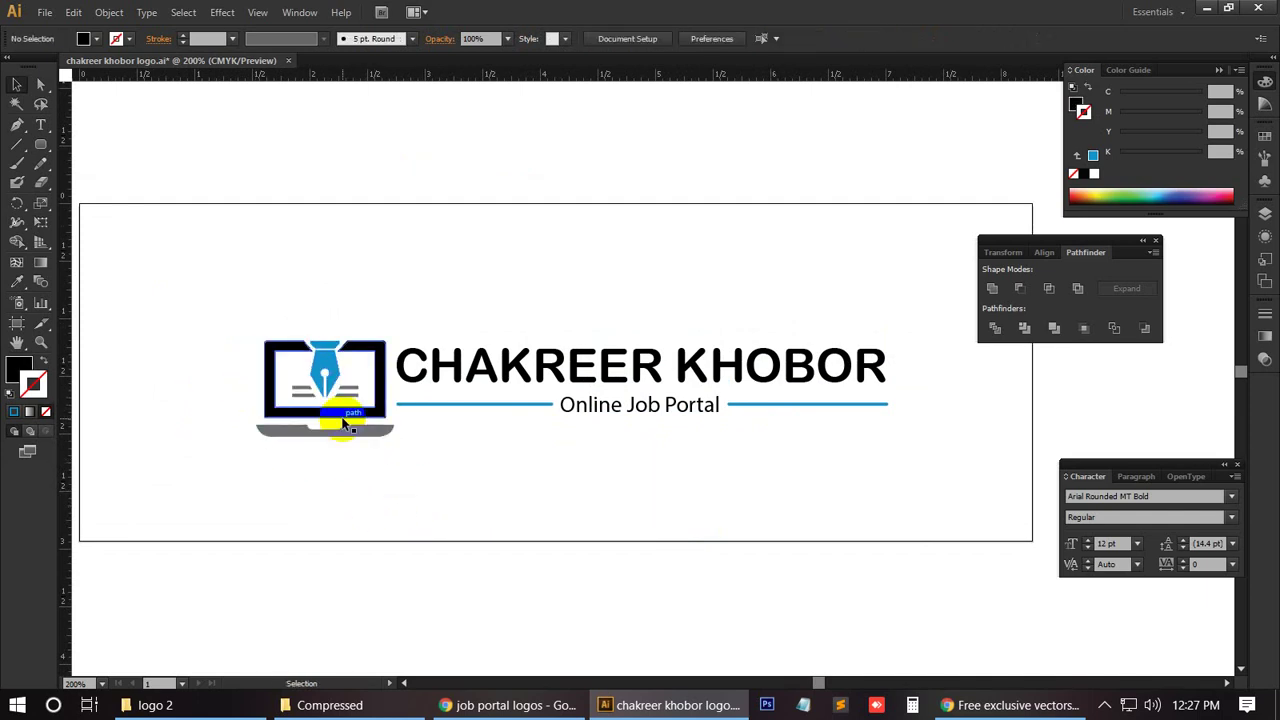
{"action": "left_click", "coordinate": [380, 436]}
{"action": "left_click", "coordinate": [447, 437]}
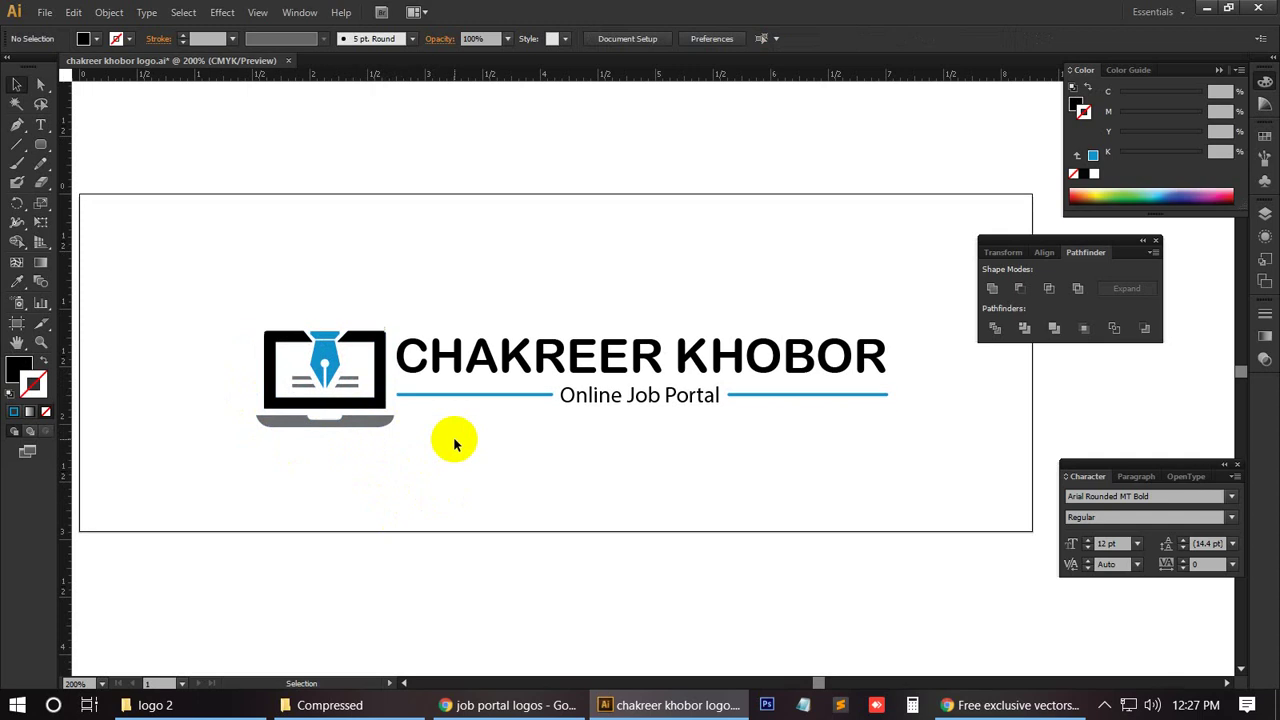
{"action": "scroll", "coordinate": [460, 437], "scroll_direction": "down", "scroll_amount": 1}
{"action": "scroll", "coordinate": [450, 435], "scroll_direction": "up", "scroll_amount": 1}
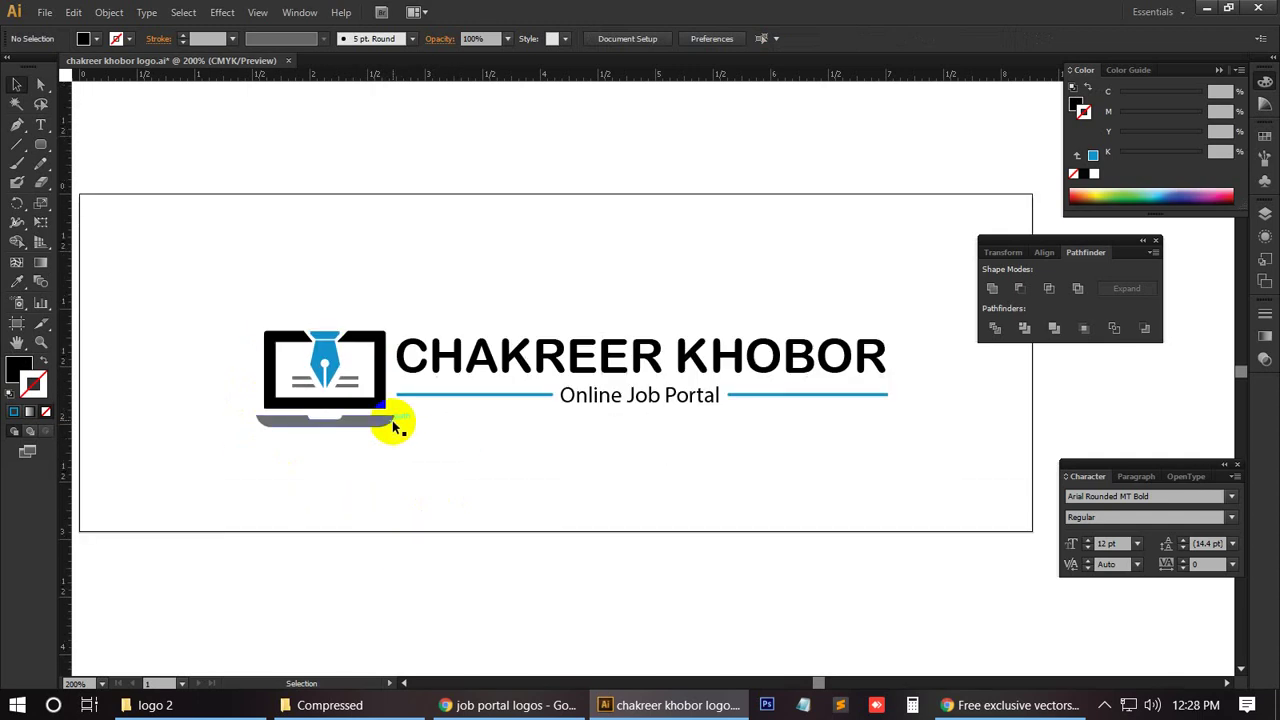
{"action": "left_click", "coordinate": [340, 428]}
{"action": "left_click_drag", "start_coordinate": [254, 378], "coordinate": [268, 378]}
{"action": "left_click", "coordinate": [410, 470]}
Step: Nudge the laptop icon up about 0.04 in to line it up with the name and tagline
{"action": "left_click_drag", "start_coordinate": [362, 470], "coordinate": [252, 320]}
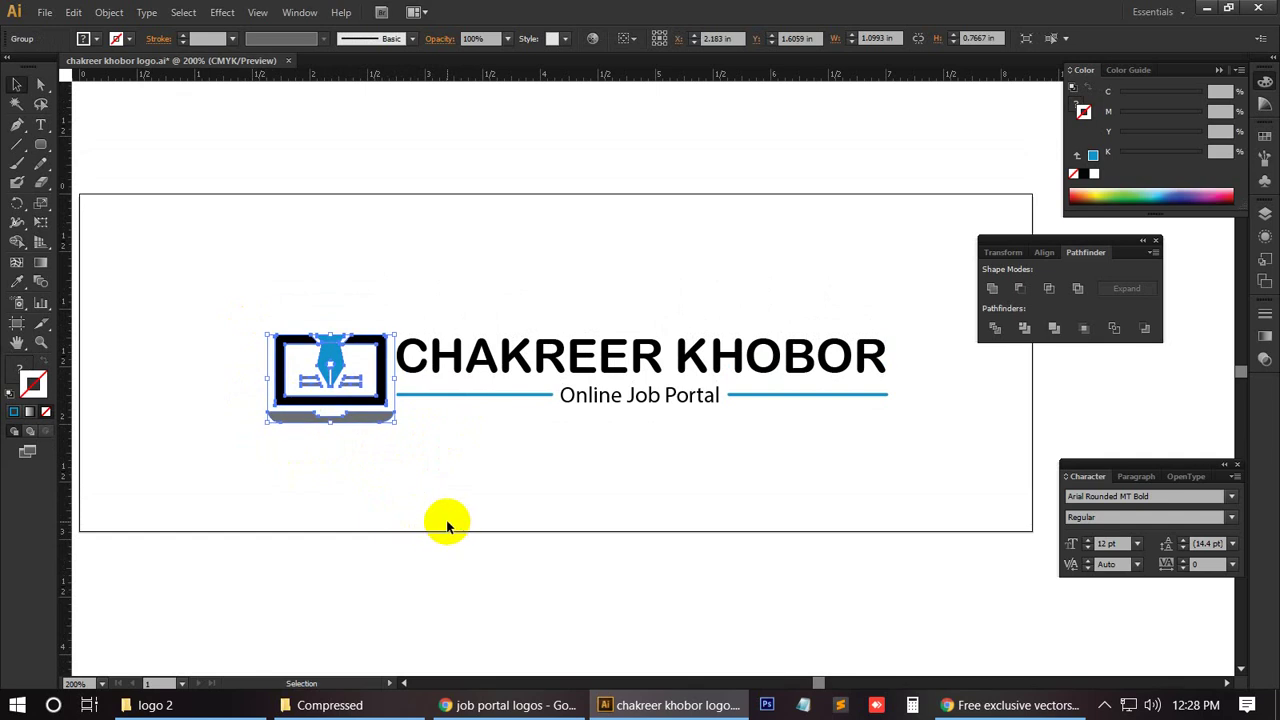
{"action": "key", "text": "Up"}
{"action": "key", "text": "Up"}
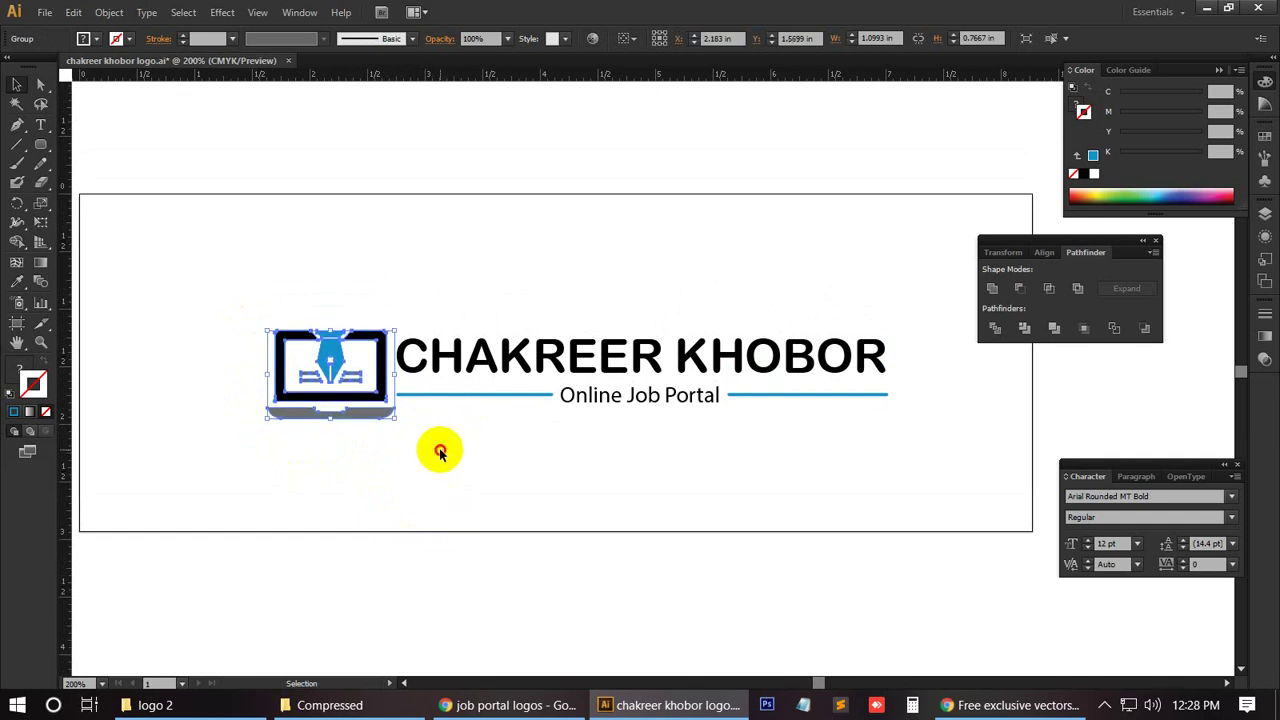
{"action": "left_click", "coordinate": [475, 453]}
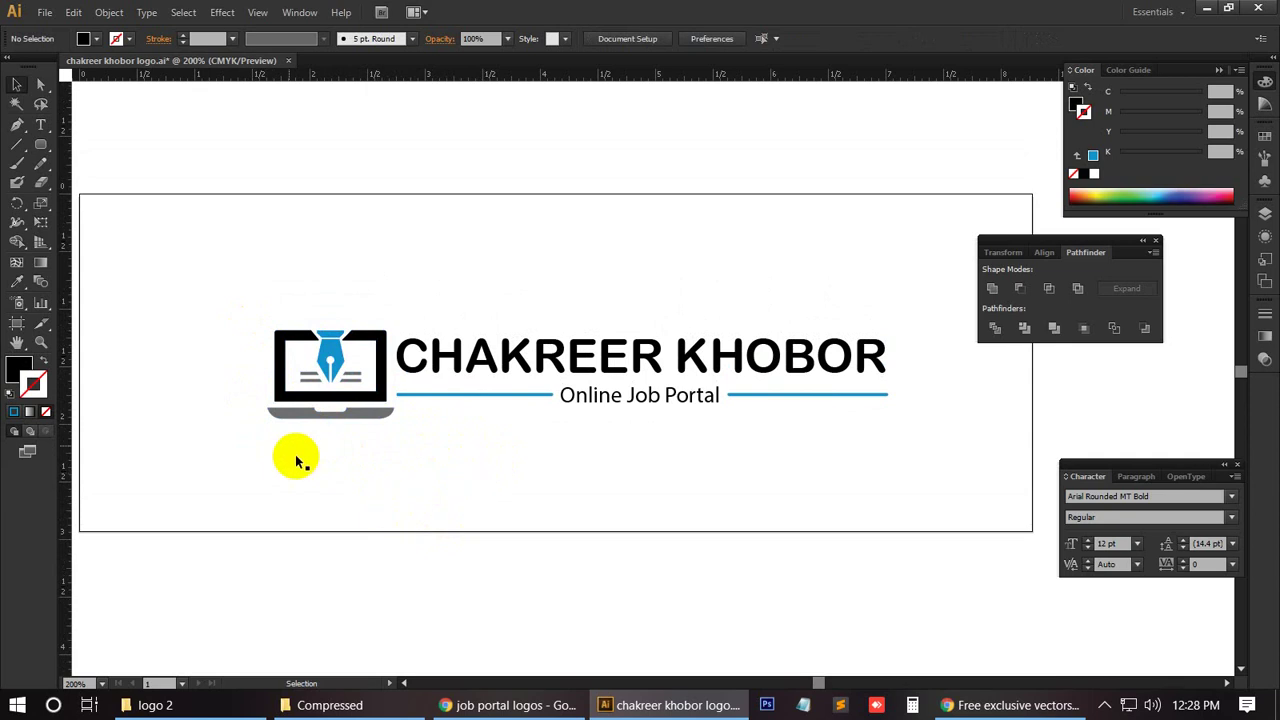
Step: Group the laptop icon with the name, tagline and blue lines into a single logo object
{"action": "left_click_drag", "start_coordinate": [253, 313], "coordinate": [912, 468]}
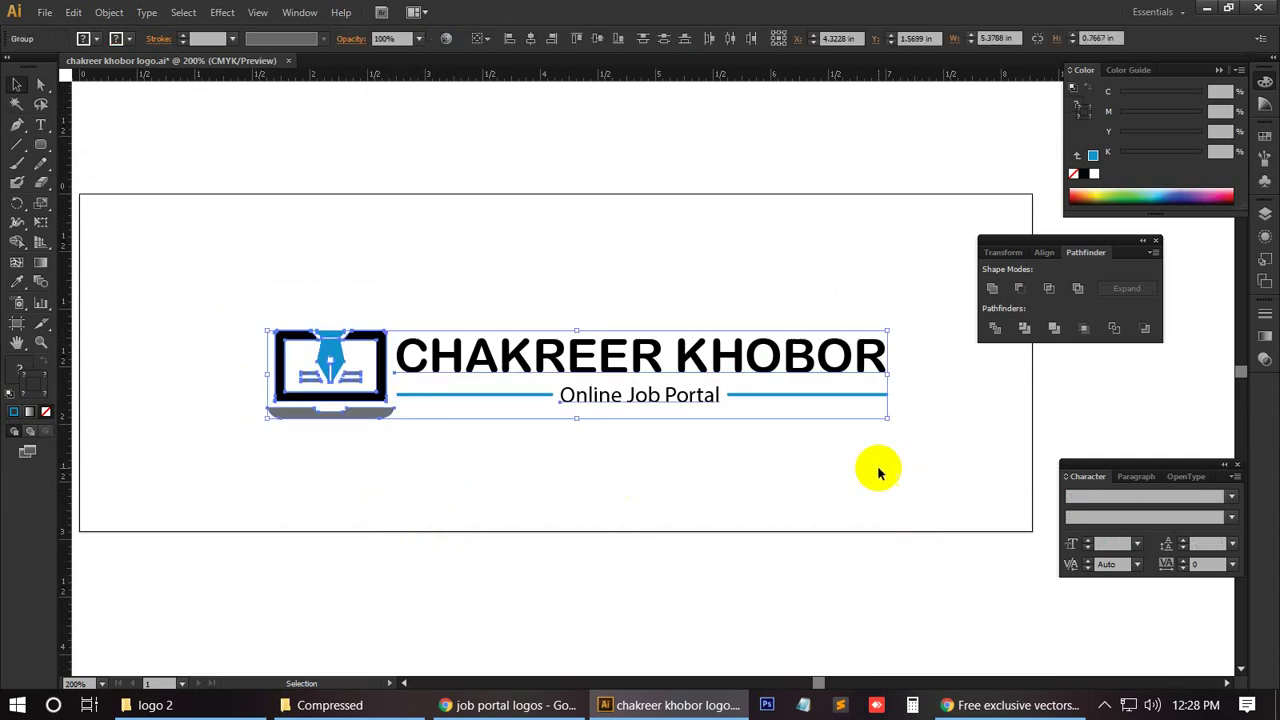
{"action": "right_click", "coordinate": [484, 356]}
{"action": "left_click", "coordinate": [537, 431]}
{"action": "left_click", "coordinate": [477, 466]}
{"action": "left_click", "coordinate": [378, 402]}
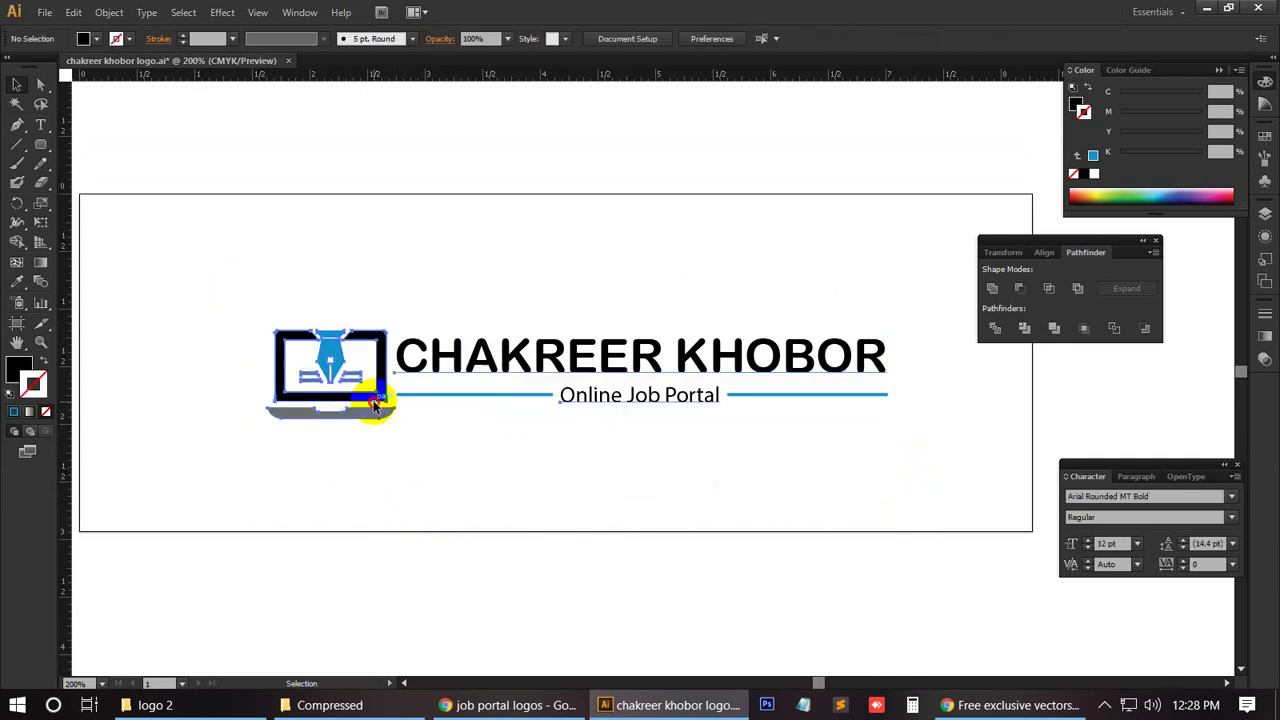
{"action": "left_click", "coordinate": [216, 284]}
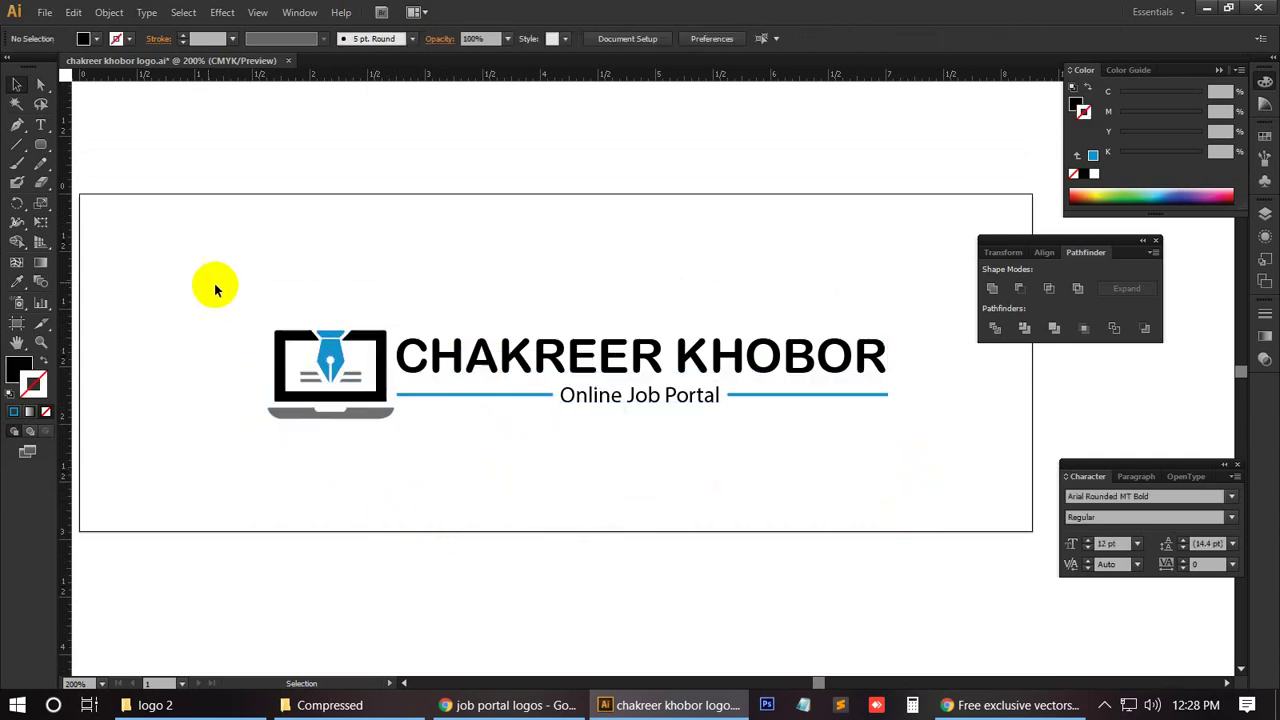
Step: Crop the artboard's left and right edges closer to the logo, making it about 6.53 in wide
{"action": "left_click", "coordinate": [16, 323]}
{"action": "left_click_drag", "start_coordinate": [86, 363], "coordinate": [202, 363]}
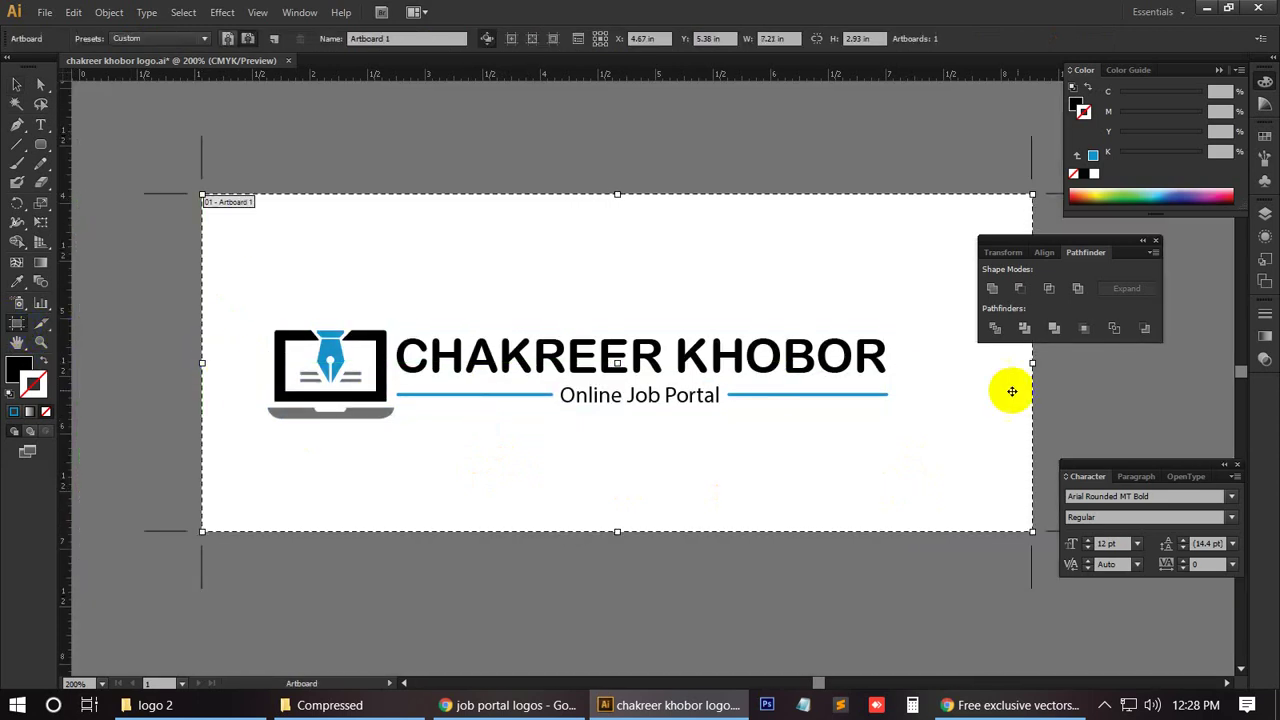
{"action": "left_click_drag", "start_coordinate": [1031, 363], "coordinate": [954, 363]}
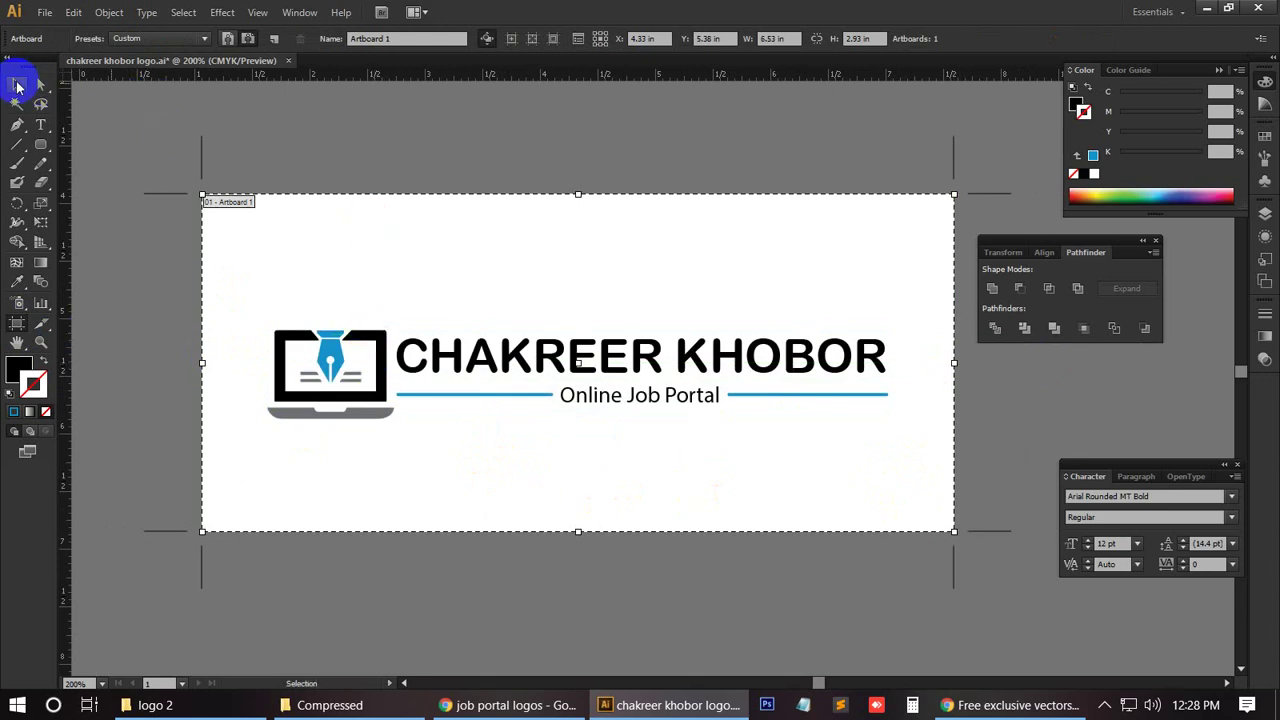
{"action": "left_click", "coordinate": [17, 84]}
Step: Check that the logo selects as one group and examine its placement within the artboard
{"action": "left_click", "coordinate": [457, 374]}
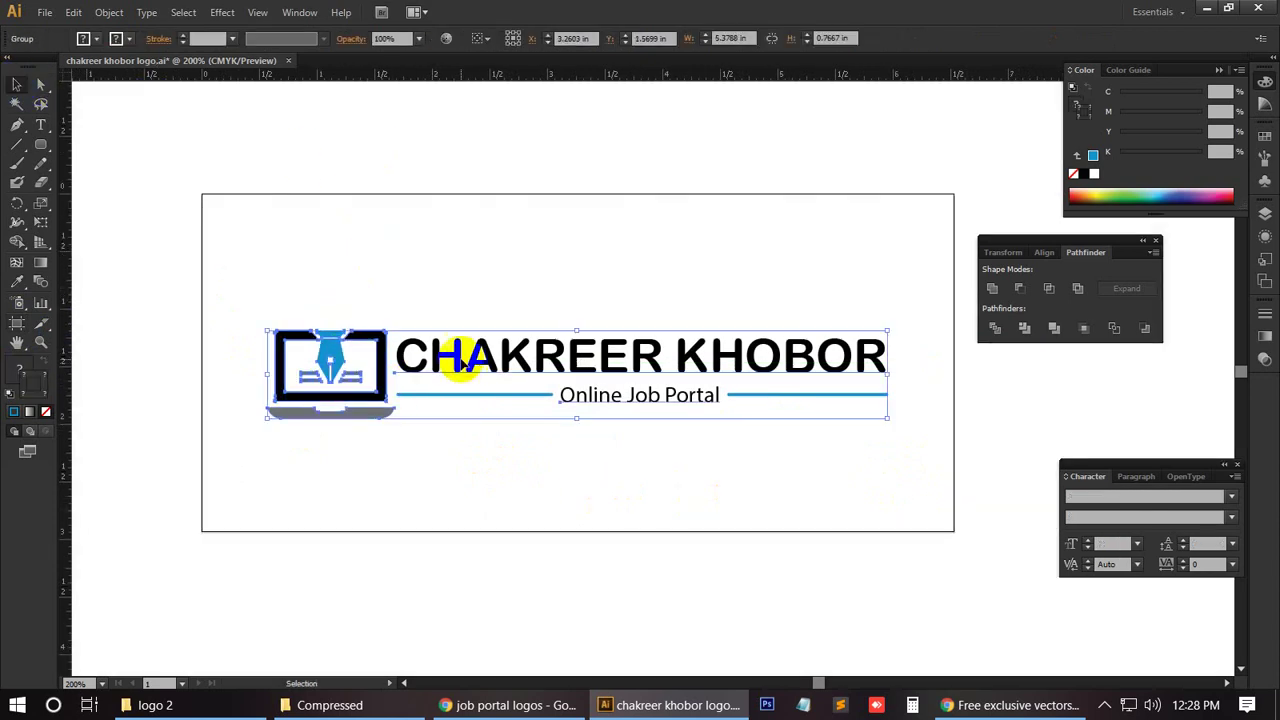
{"action": "left_click", "coordinate": [387, 222]}
{"action": "left_click_drag", "start_coordinate": [263, 287], "coordinate": [930, 467]}
{"action": "left_click", "coordinate": [741, 477]}
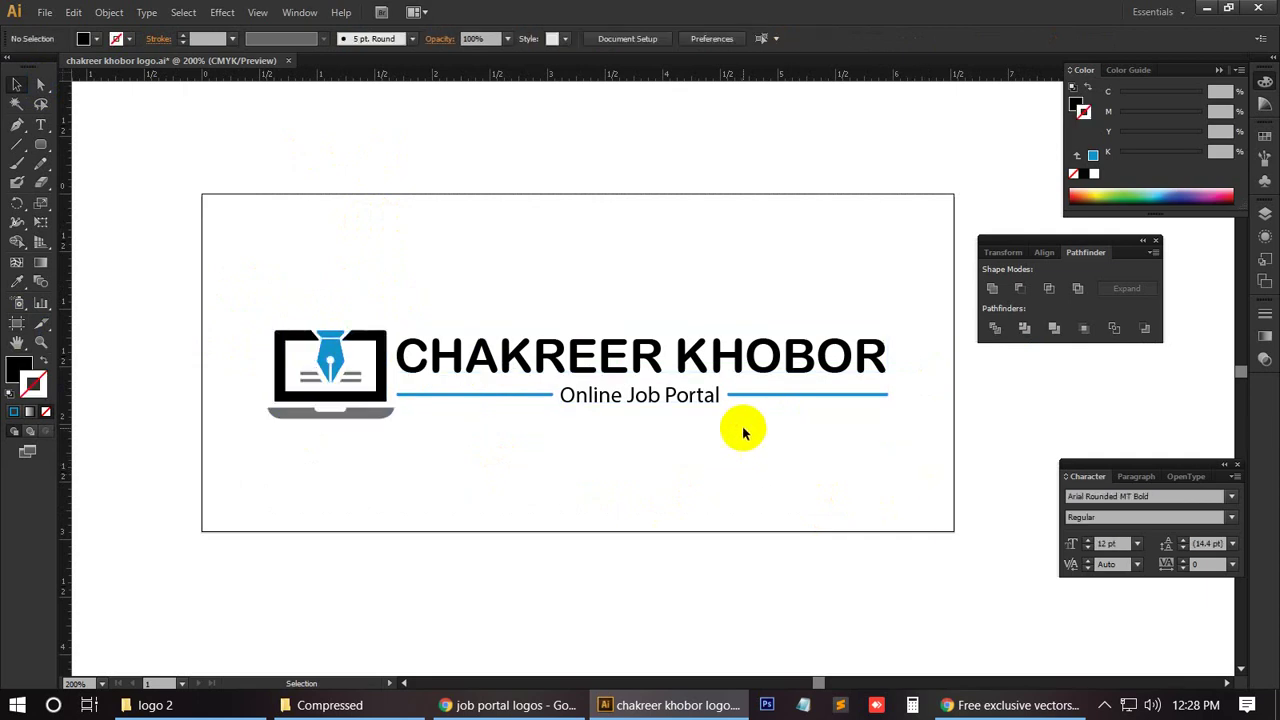
{"action": "left_click", "coordinate": [531, 398]}
{"action": "left_click", "coordinate": [682, 457]}
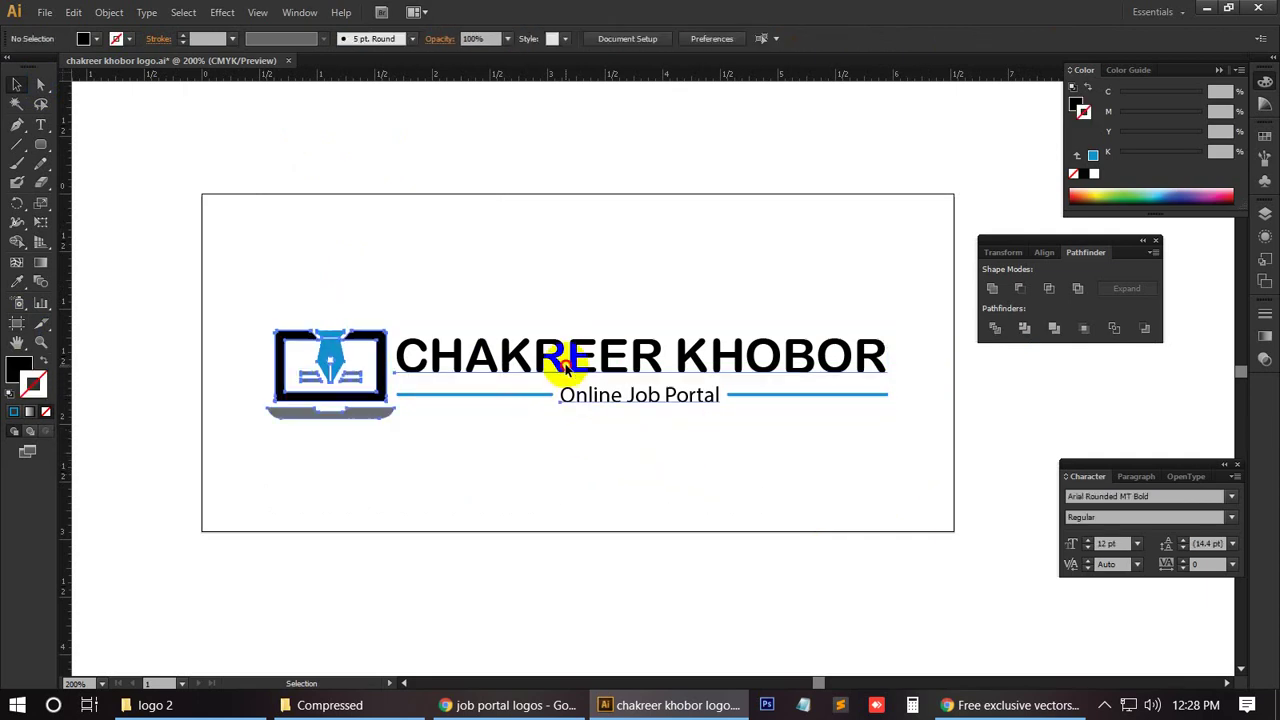
{"action": "left_click", "coordinate": [560, 352]}
{"action": "left_click", "coordinate": [643, 445]}
{"action": "left_click", "coordinate": [595, 405]}
{"action": "left_click", "coordinate": [644, 475]}
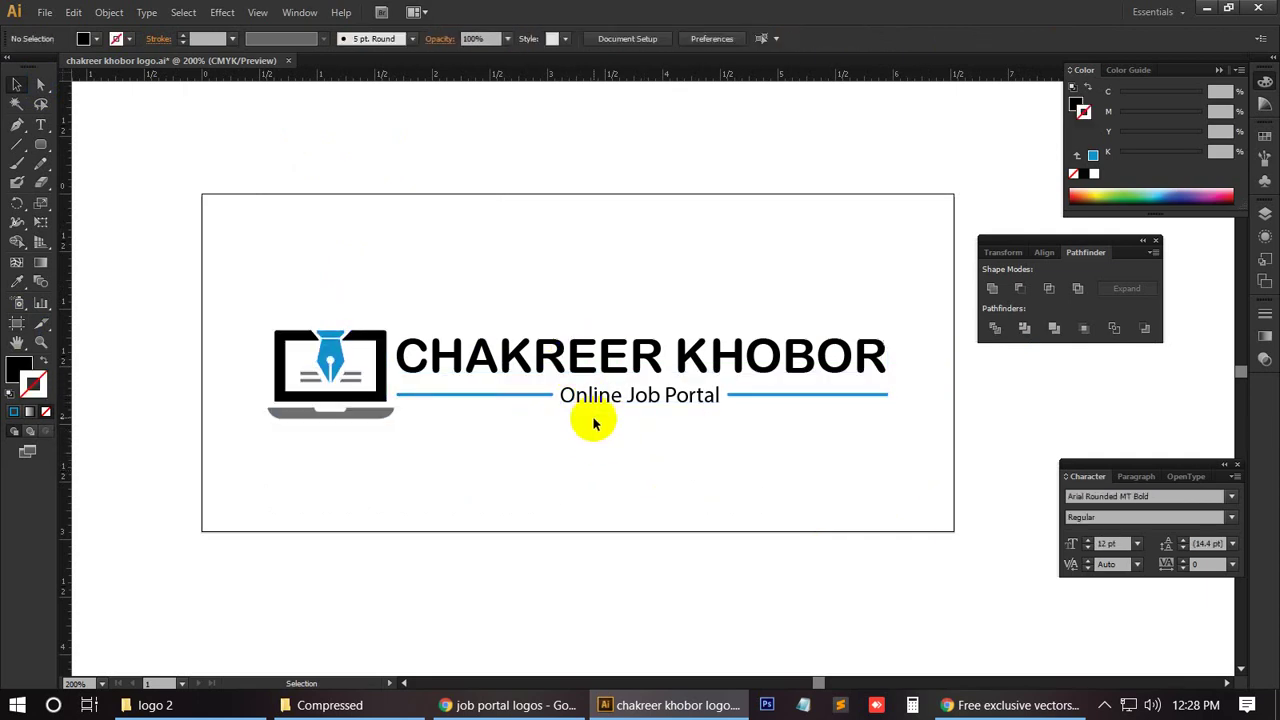
{"action": "left_click", "coordinate": [598, 402]}
{"action": "left_click", "coordinate": [648, 451]}
{"action": "left_click", "coordinate": [594, 400]}
{"action": "left_click", "coordinate": [652, 444]}
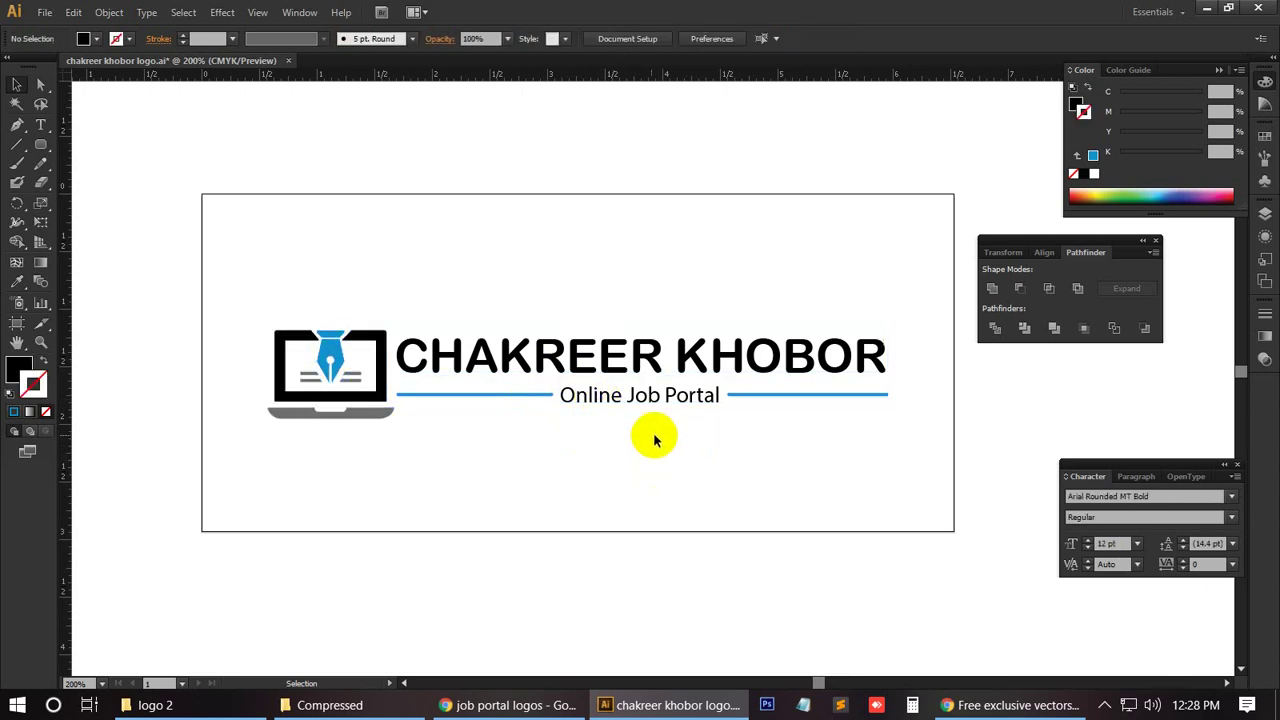
Step: Recheck that the laptop icon, name, tagline and blue lines select together as one group
{"action": "left_click", "coordinate": [648, 408]}
{"action": "left_click", "coordinate": [689, 430]}
{"action": "left_click", "coordinate": [712, 398]}
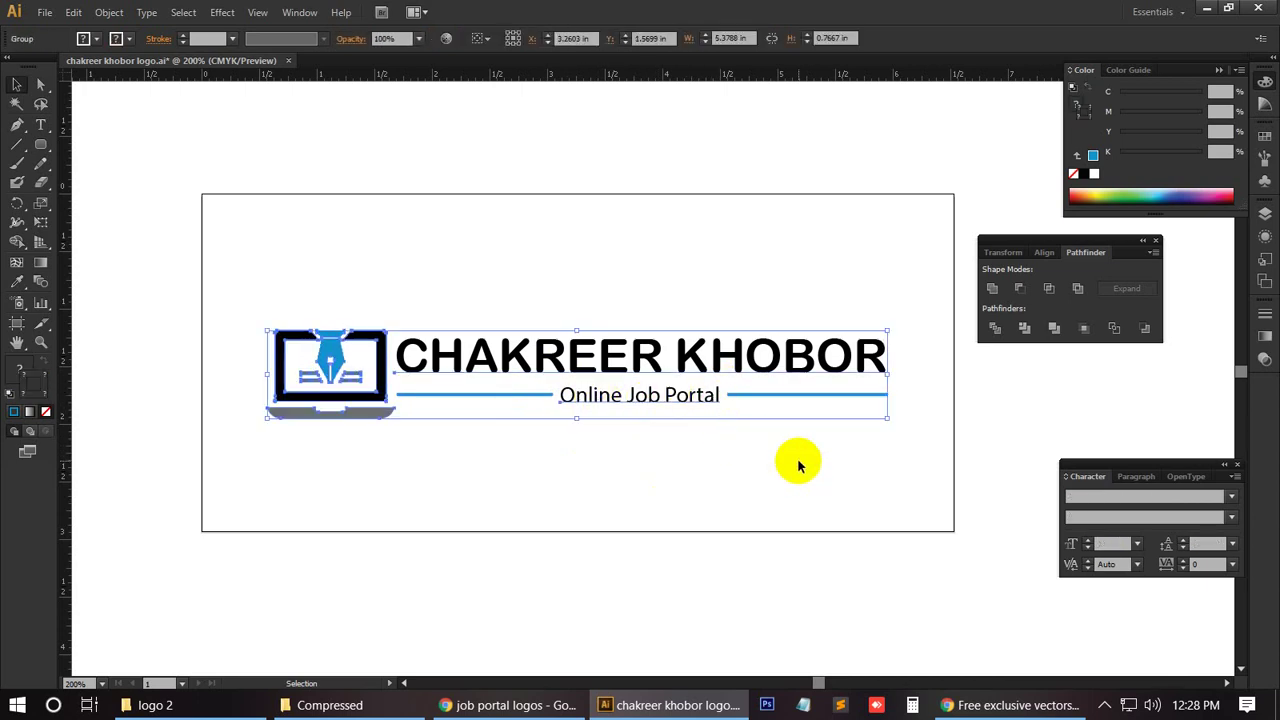
{"action": "left_click", "coordinate": [797, 460]}
{"action": "left_click", "coordinate": [737, 366]}
{"action": "left_click", "coordinate": [746, 466]}
{"action": "left_click", "coordinate": [697, 370]}
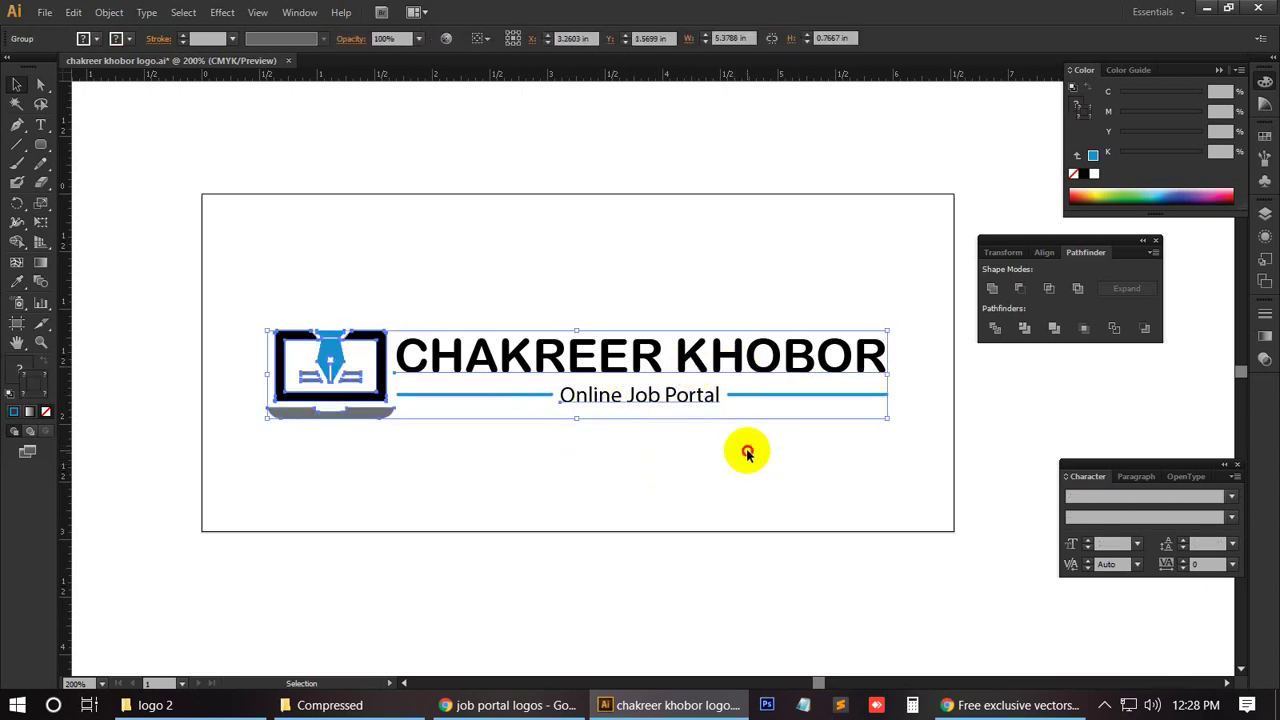
{"action": "left_click", "coordinate": [746, 449]}
{"action": "left_click", "coordinate": [694, 356]}
{"action": "left_click", "coordinate": [757, 436]}
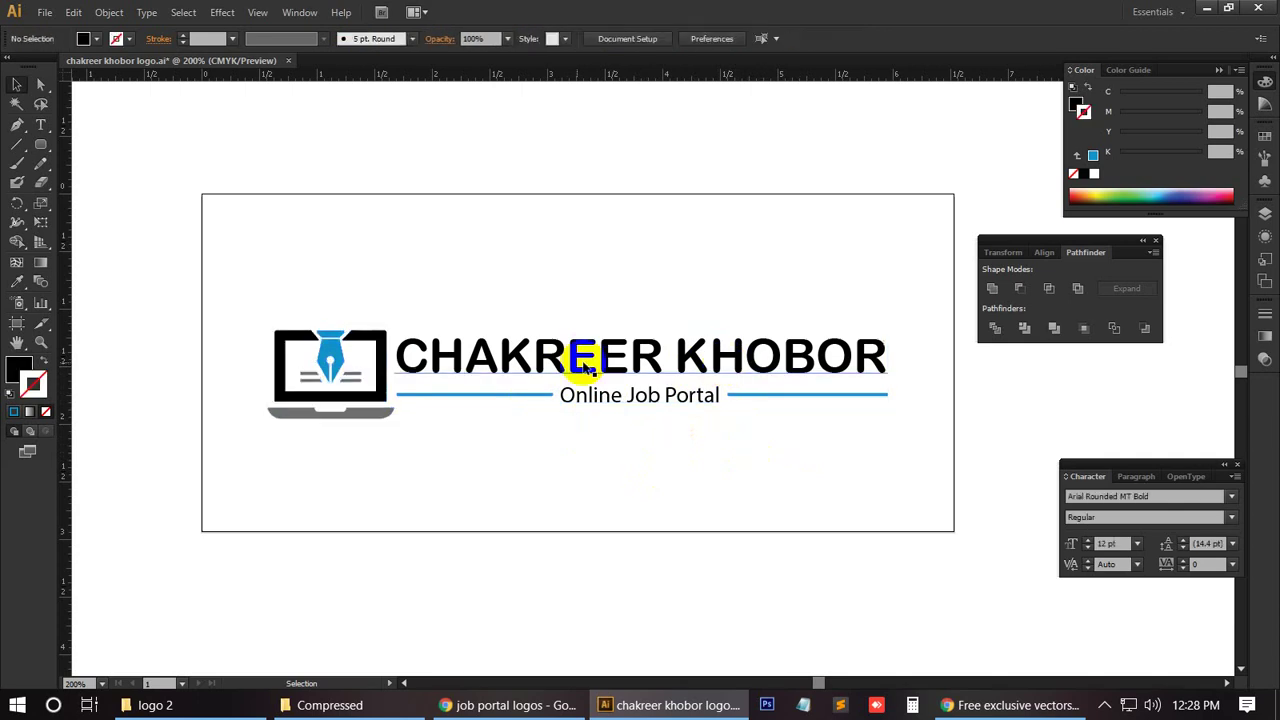
{"action": "left_click", "coordinate": [580, 357]}
{"action": "left_click", "coordinate": [549, 451]}
{"action": "left_click", "coordinate": [391, 410]}
{"action": "left_click", "coordinate": [557, 469]}
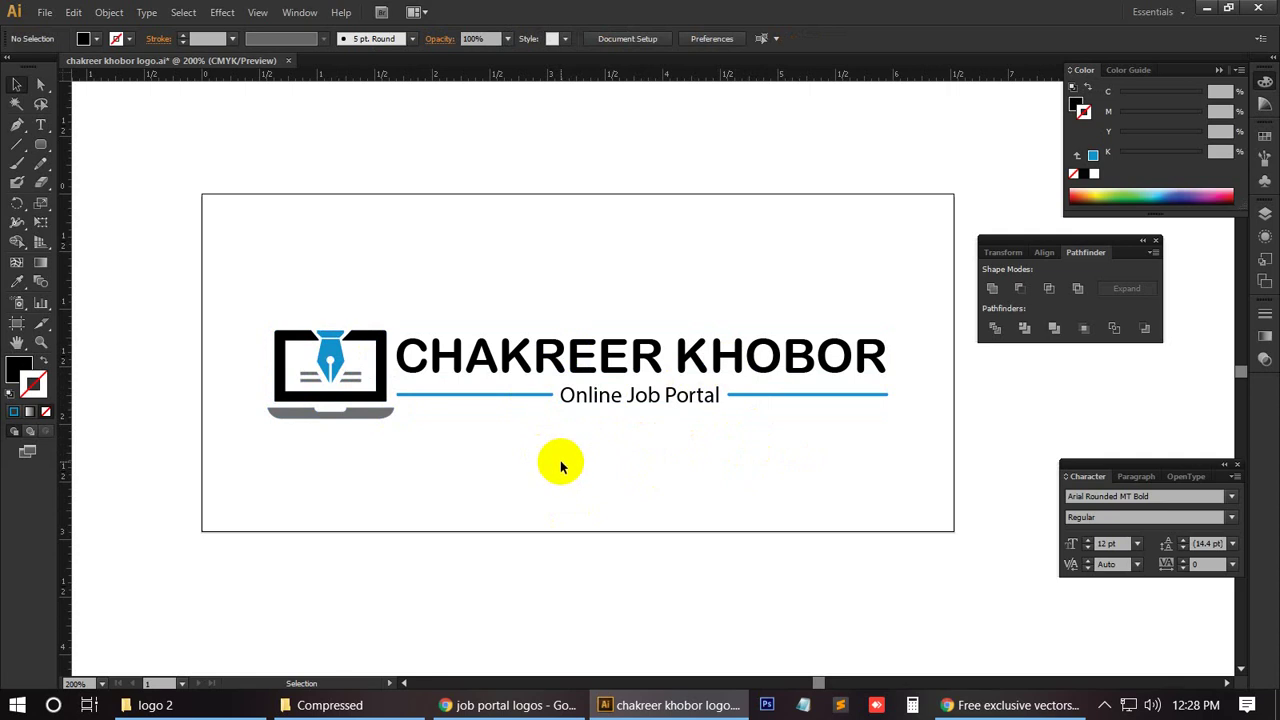
Step: Save the finished grouped logo in its existing Illustrator file
{"action": "left_click_drag", "start_coordinate": [686, 466], "coordinate": [683, 466]}
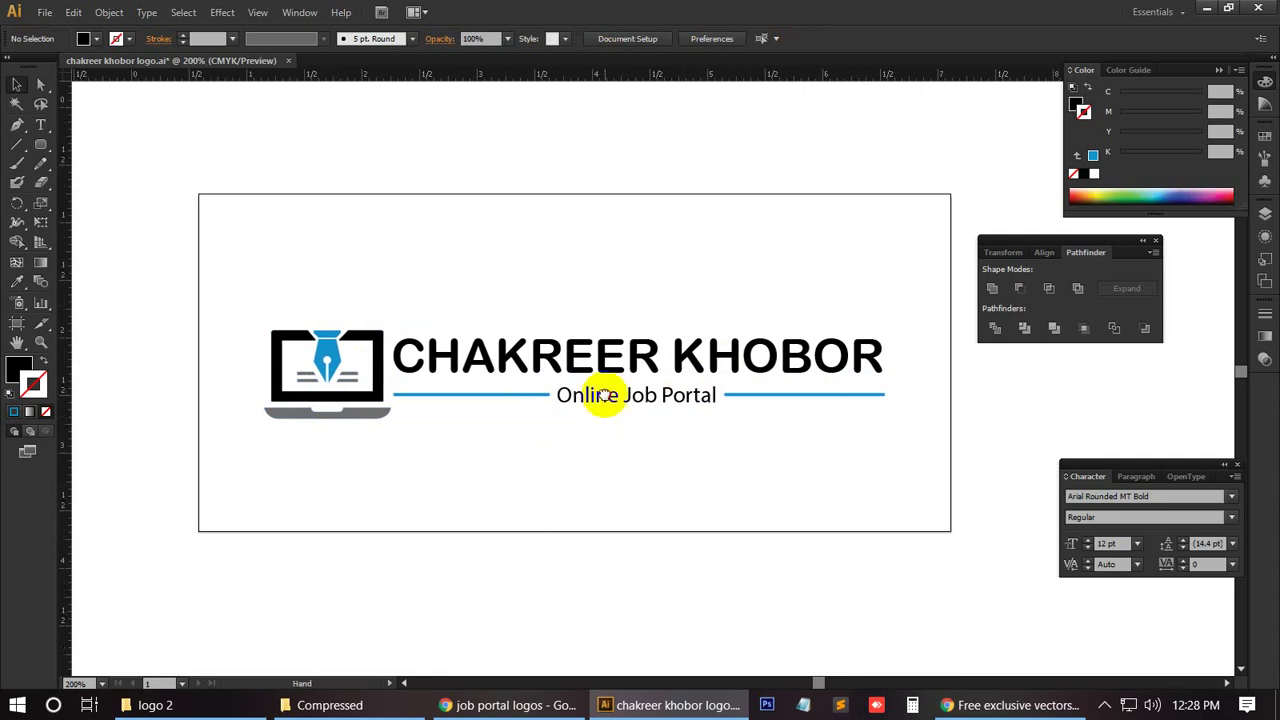
{"action": "left_click_drag", "start_coordinate": [603, 395], "coordinate": [535, 317]}
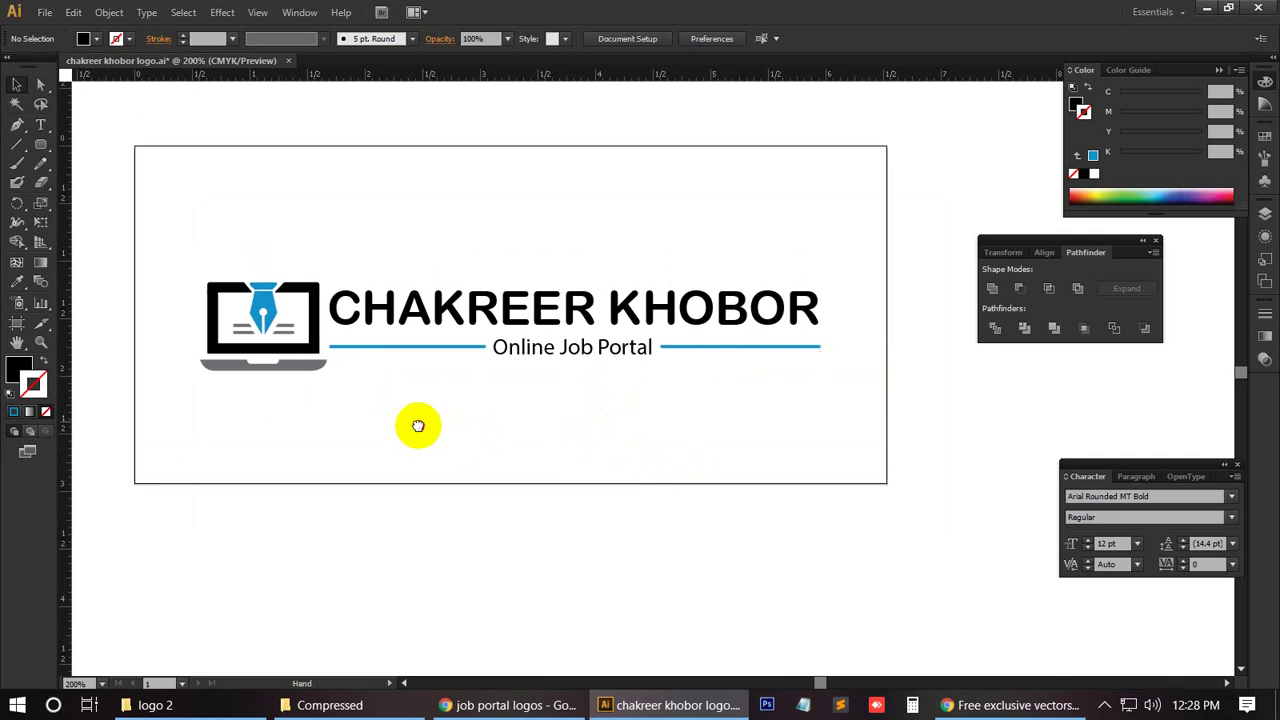
{"action": "left_click_drag", "start_coordinate": [417, 423], "coordinate": [474, 443]}
{"action": "key", "text": "v"}
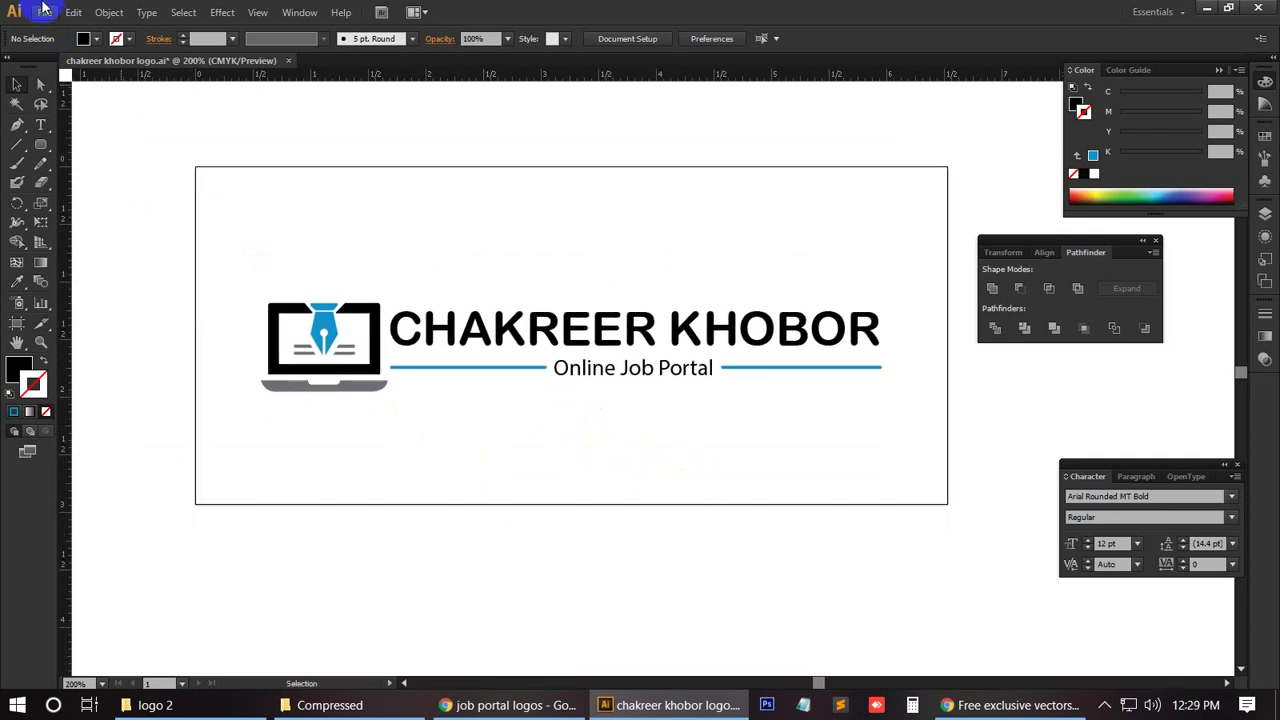
{"action": "left_click", "coordinate": [45, 12]}
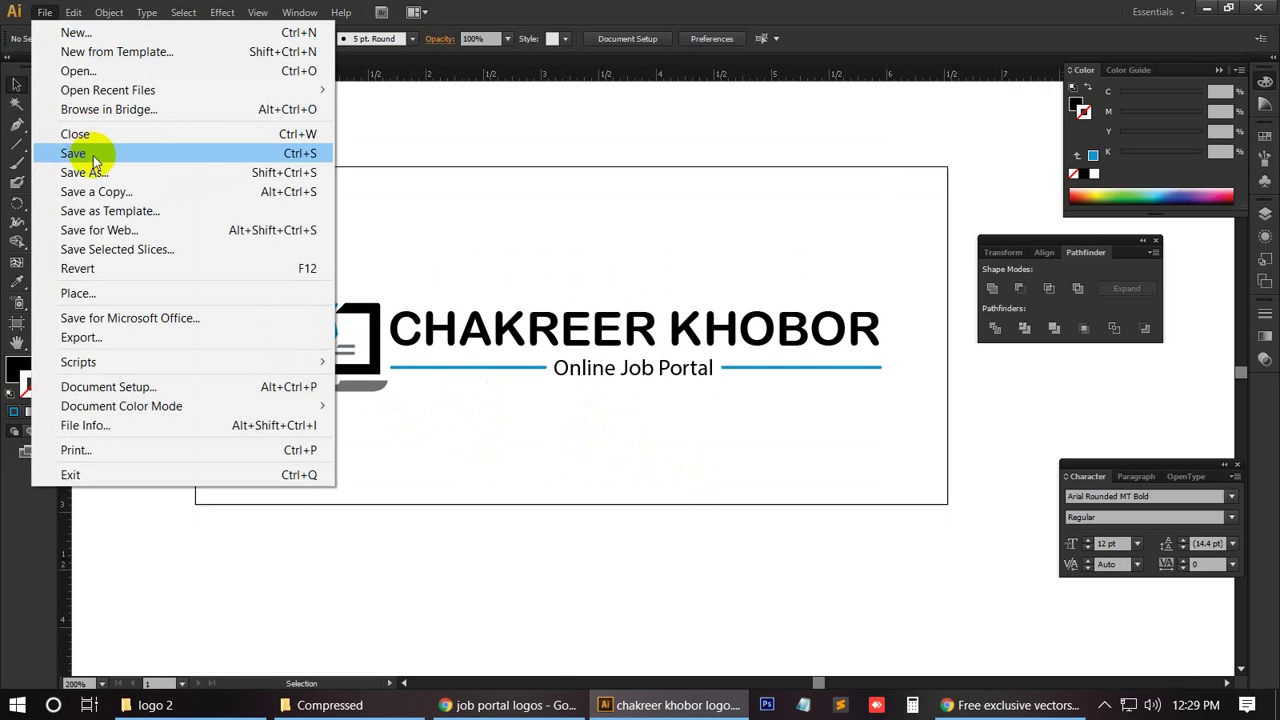
{"action": "left_click", "coordinate": [100, 158]}
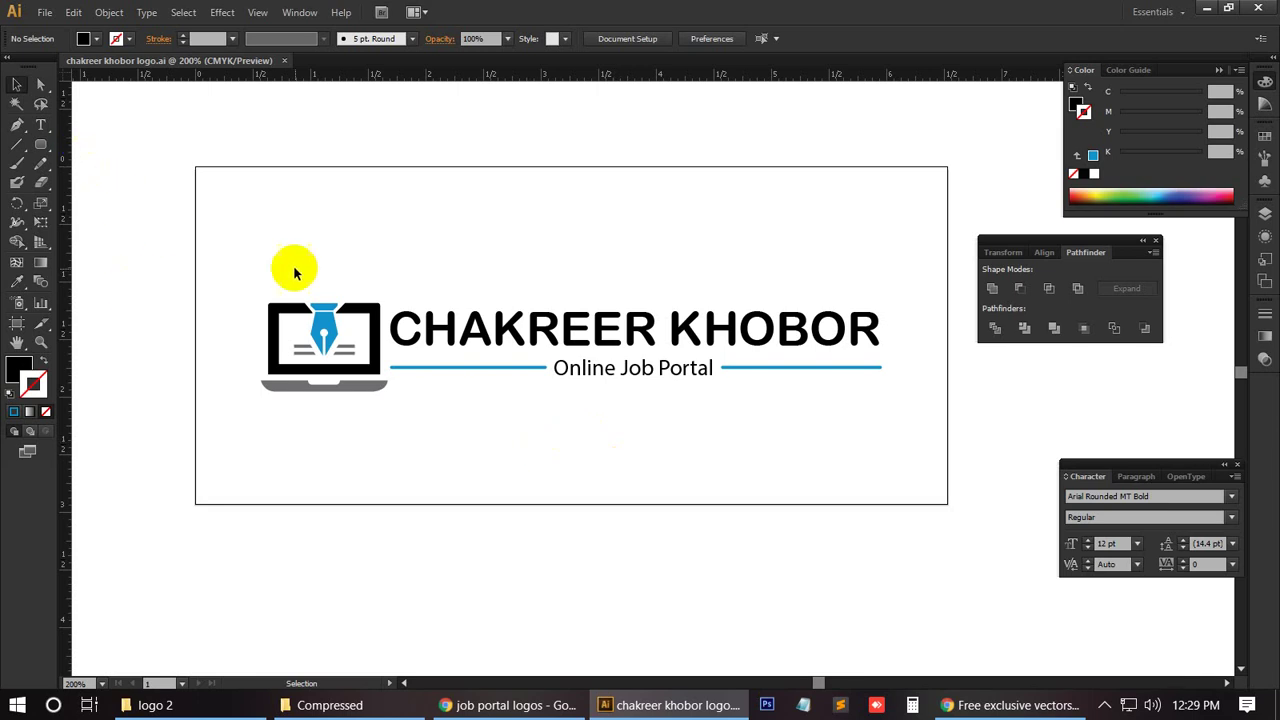
Step: Convert the logo's CHAKREER KHOBOR name and Online Job Portal tagline from live text to outlines
{"action": "left_click", "coordinate": [497, 360]}
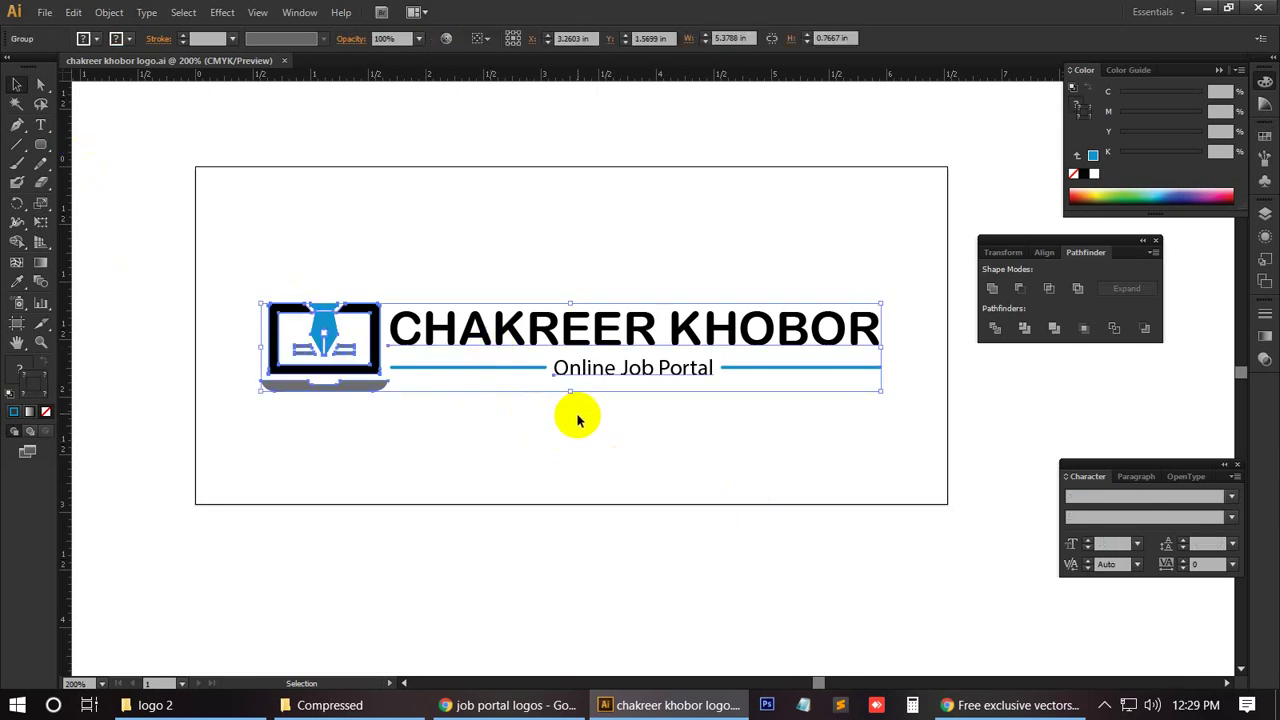
{"action": "key", "text": "a"}
{"action": "key", "text": "ctrl+a"}
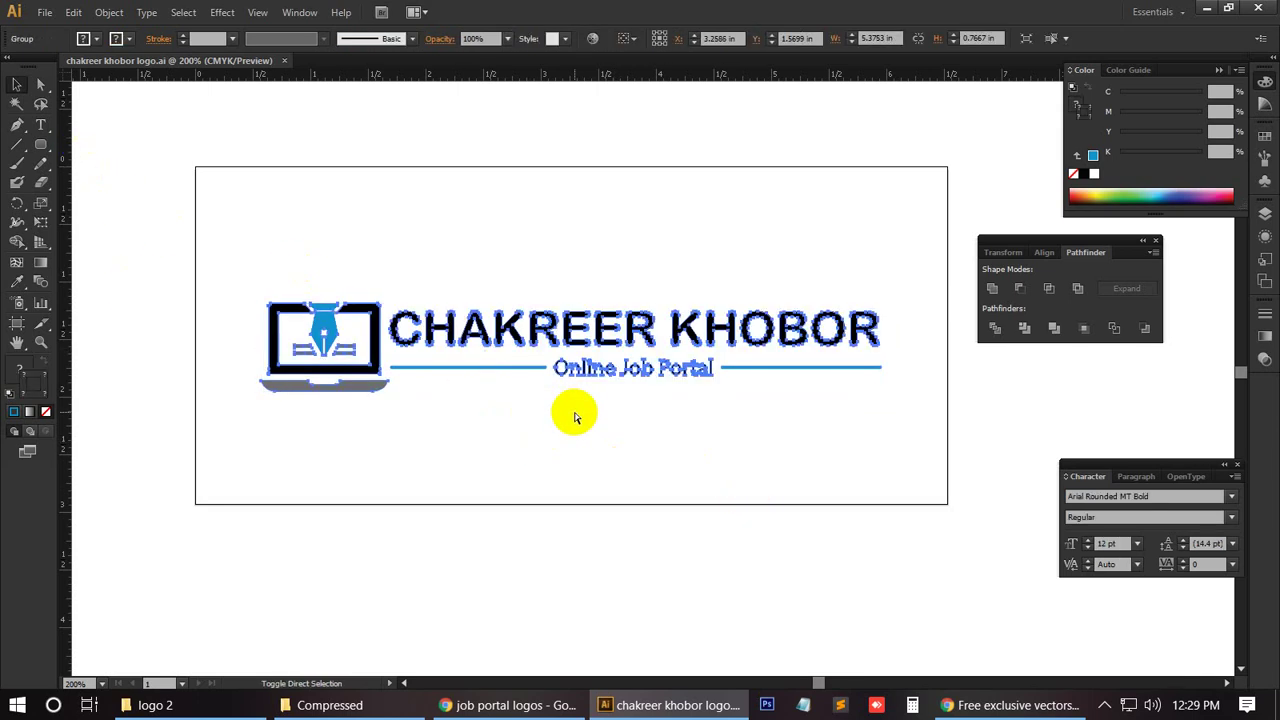
{"action": "key", "text": "v"}
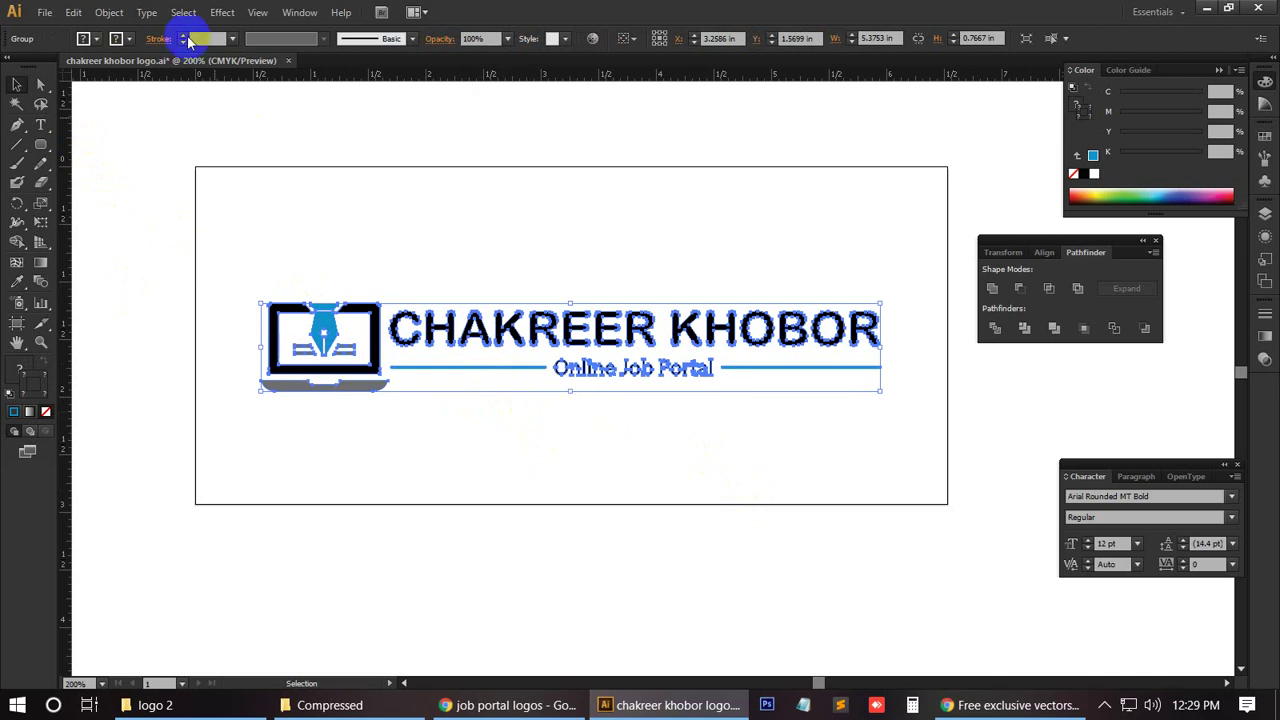
{"action": "left_click", "coordinate": [149, 14]}
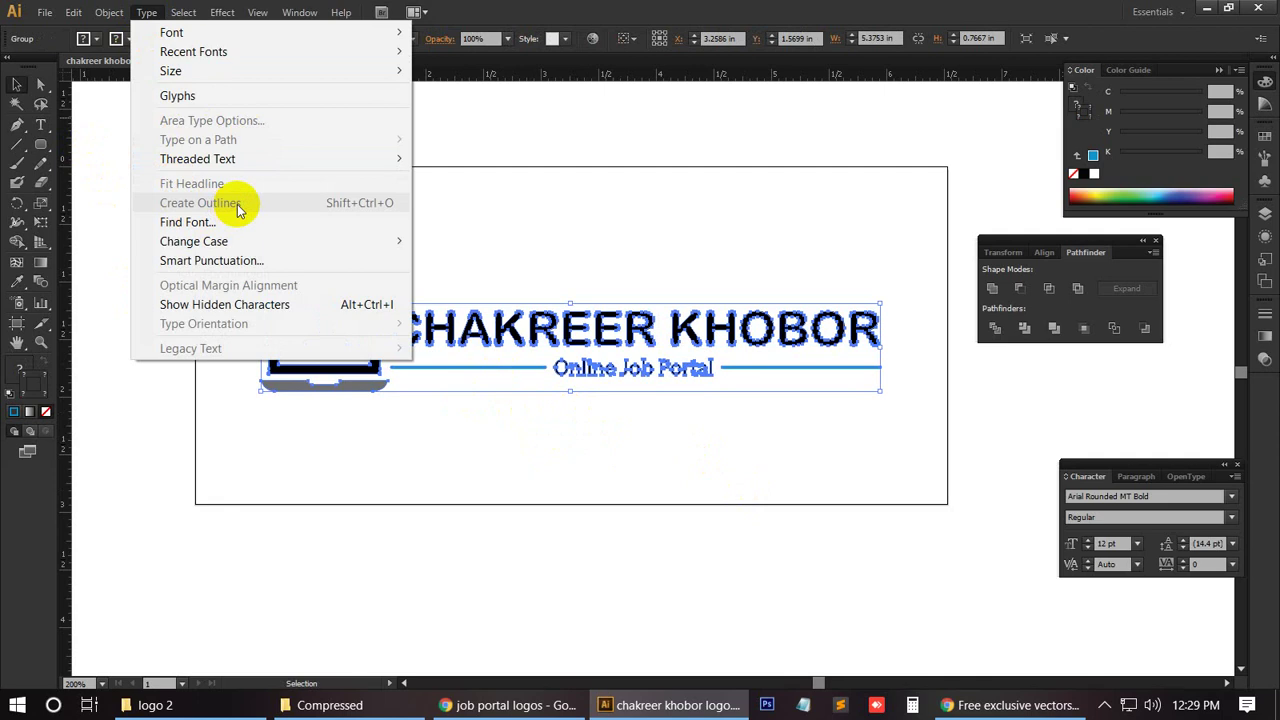
{"action": "left_click", "coordinate": [675, 254]}
{"action": "left_click", "coordinate": [675, 251]}
Step: Check the outlined lettering of the name and tagline, and save the logo file again
{"action": "left_click", "coordinate": [714, 337]}
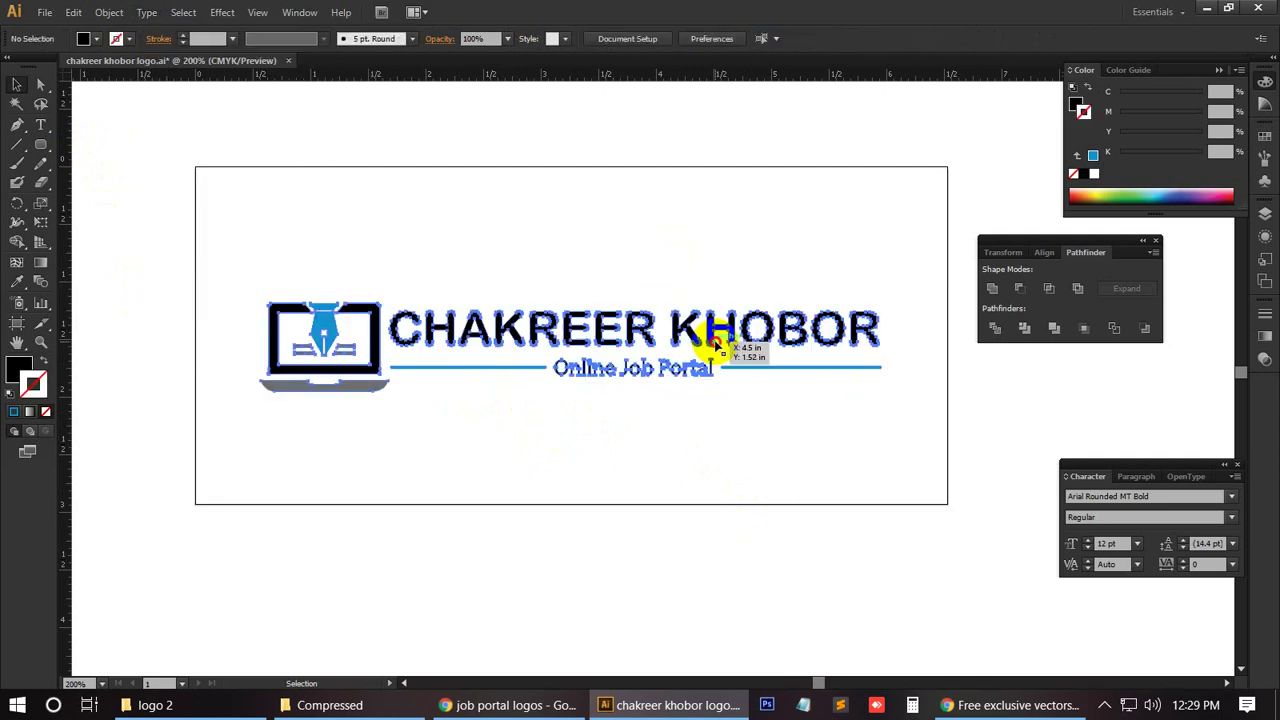
{"action": "left_click", "coordinate": [697, 482]}
{"action": "left_click", "coordinate": [632, 370]}
{"action": "left_click", "coordinate": [592, 466]}
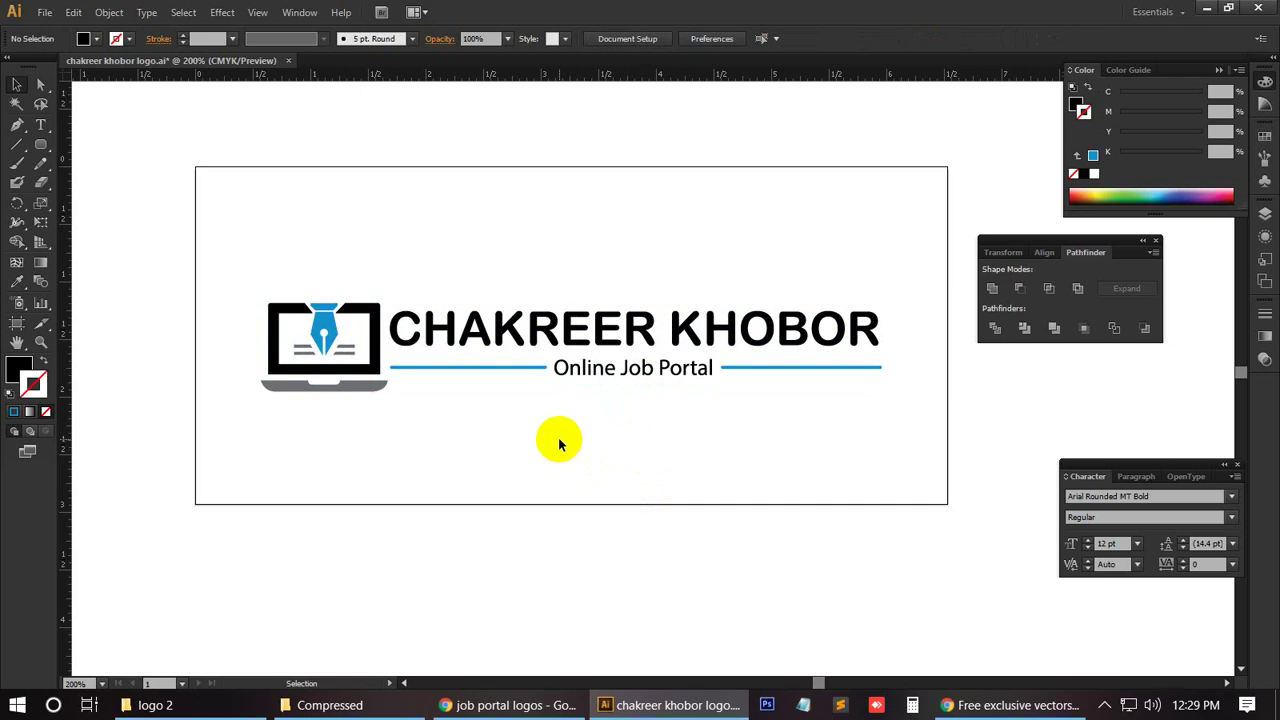
{"action": "left_click", "coordinate": [520, 330]}
{"action": "left_click", "coordinate": [551, 437]}
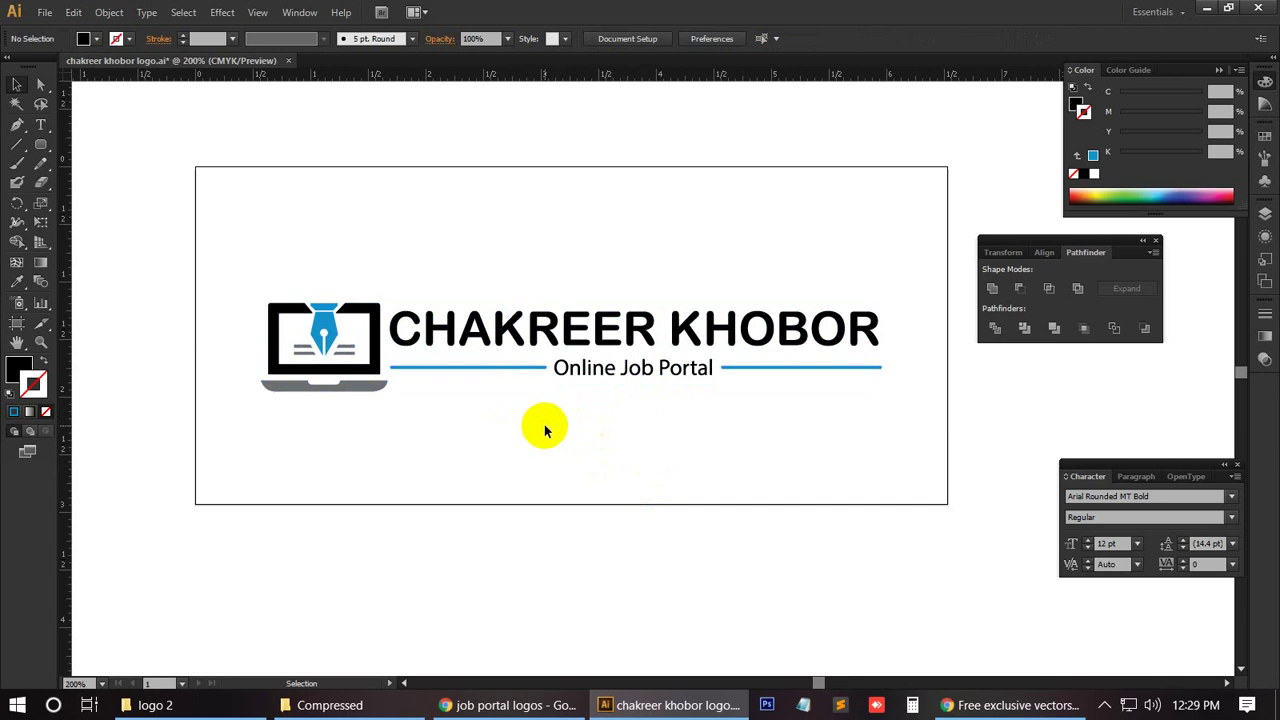
{"action": "left_click", "coordinate": [45, 12]}
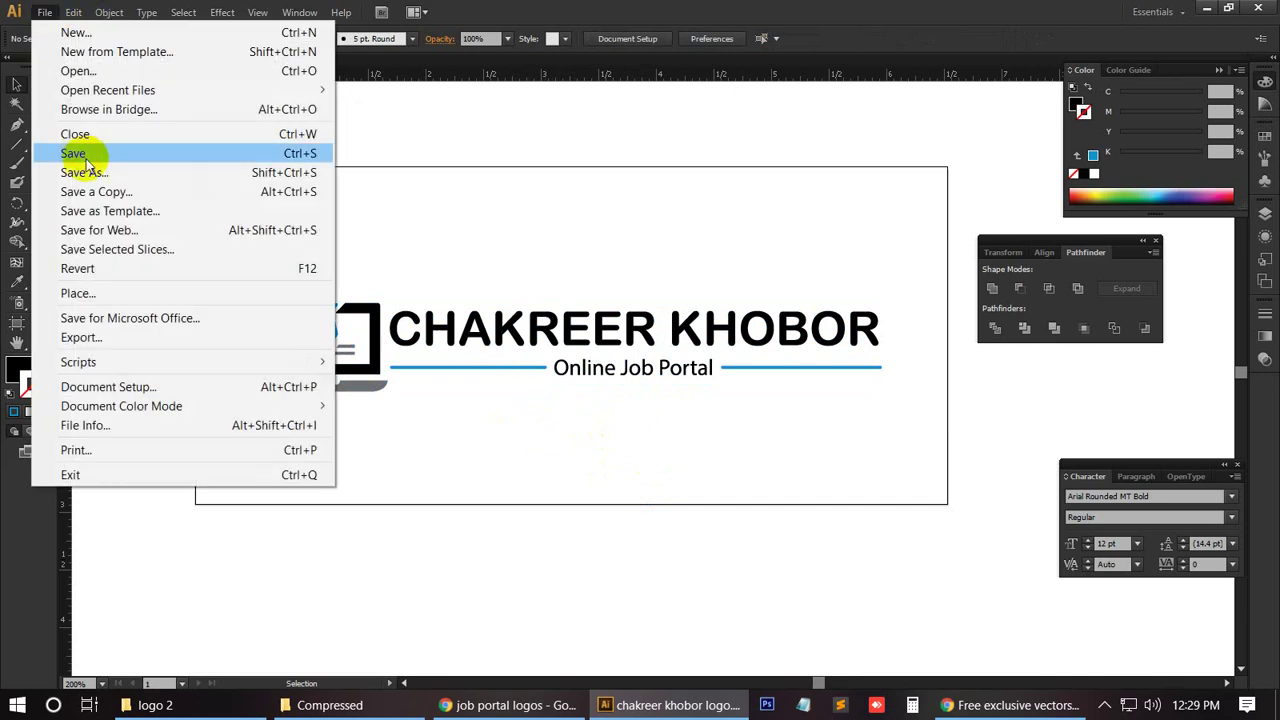
{"action": "left_click", "coordinate": [74, 153]}
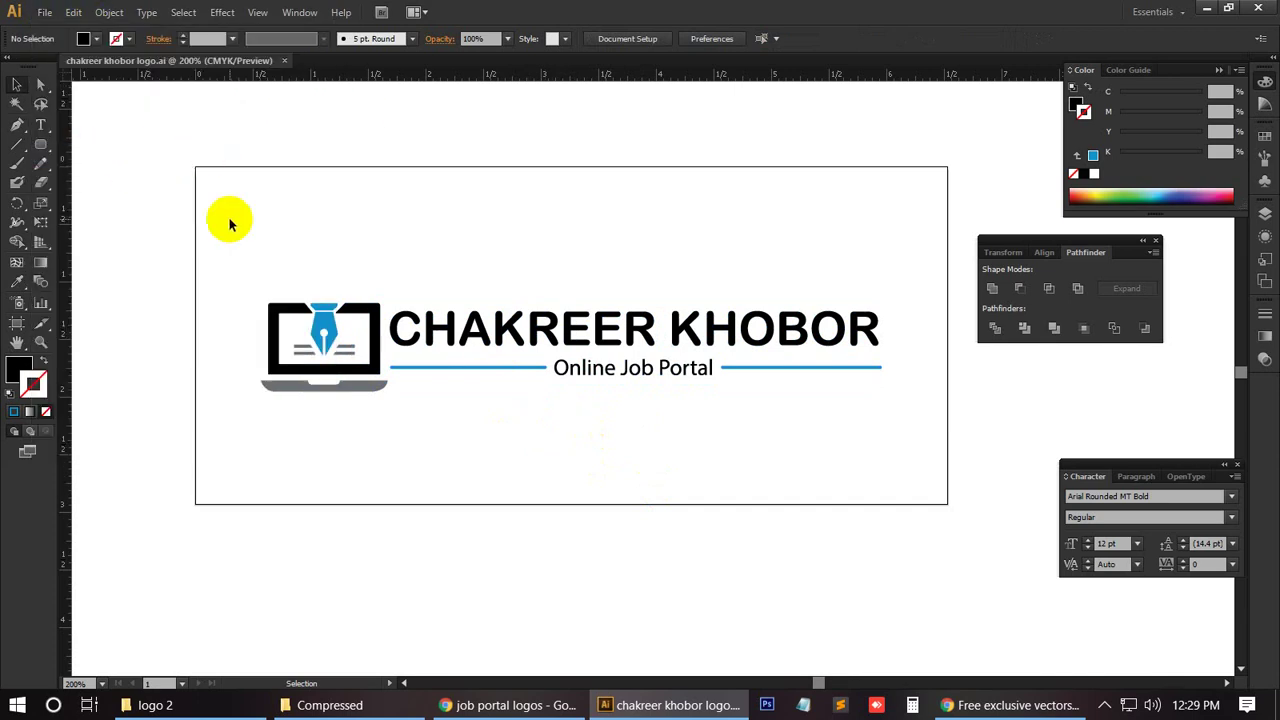
Step: Export the artboard as JPEG chakreer khobor logo.jpg in the logo 2 folder with RGB, maximum quality 10 and 300 ppi, and close the document
{"action": "left_click", "coordinate": [617, 332]}
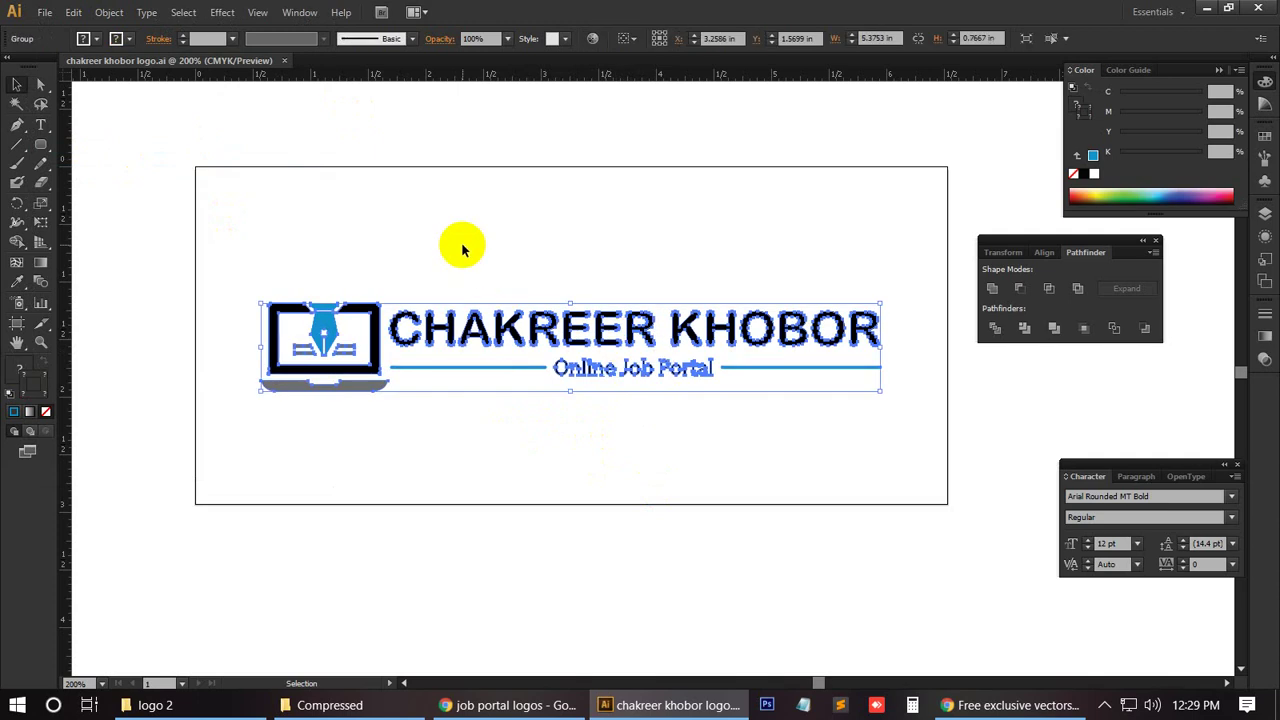
{"action": "left_click", "coordinate": [440, 249]}
{"action": "left_click", "coordinate": [45, 12]}
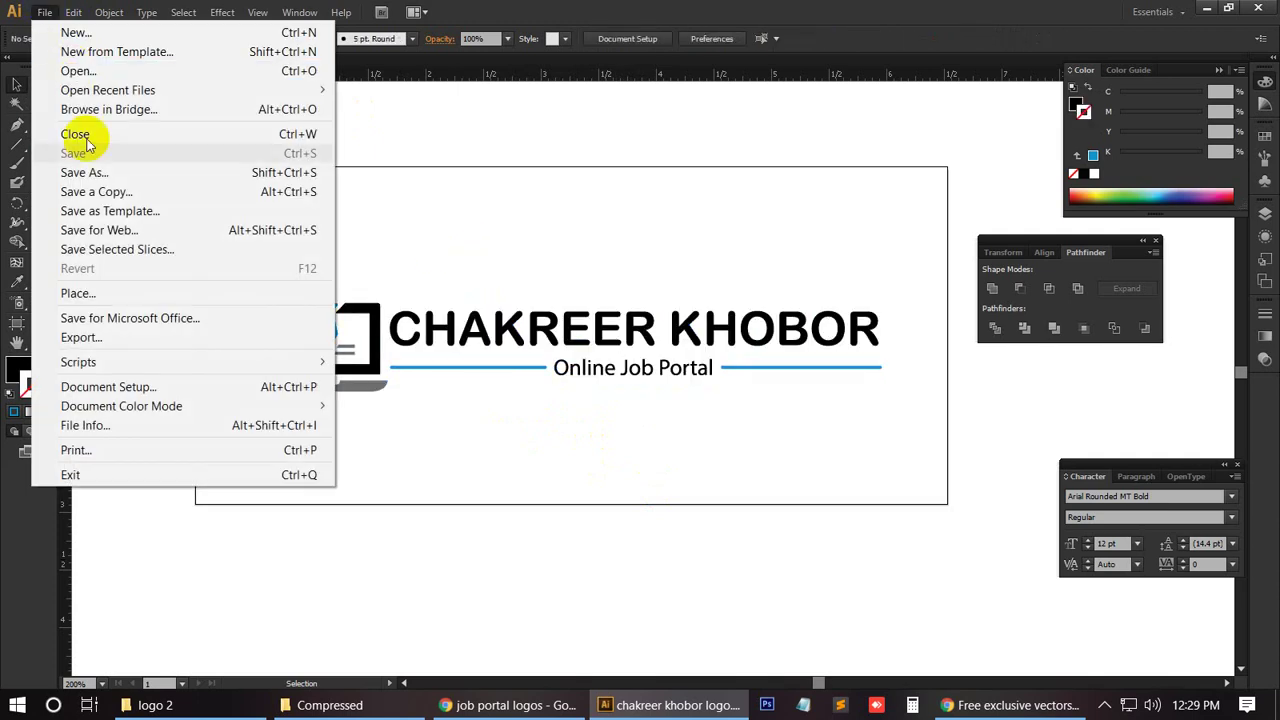
{"action": "left_click", "coordinate": [124, 338]}
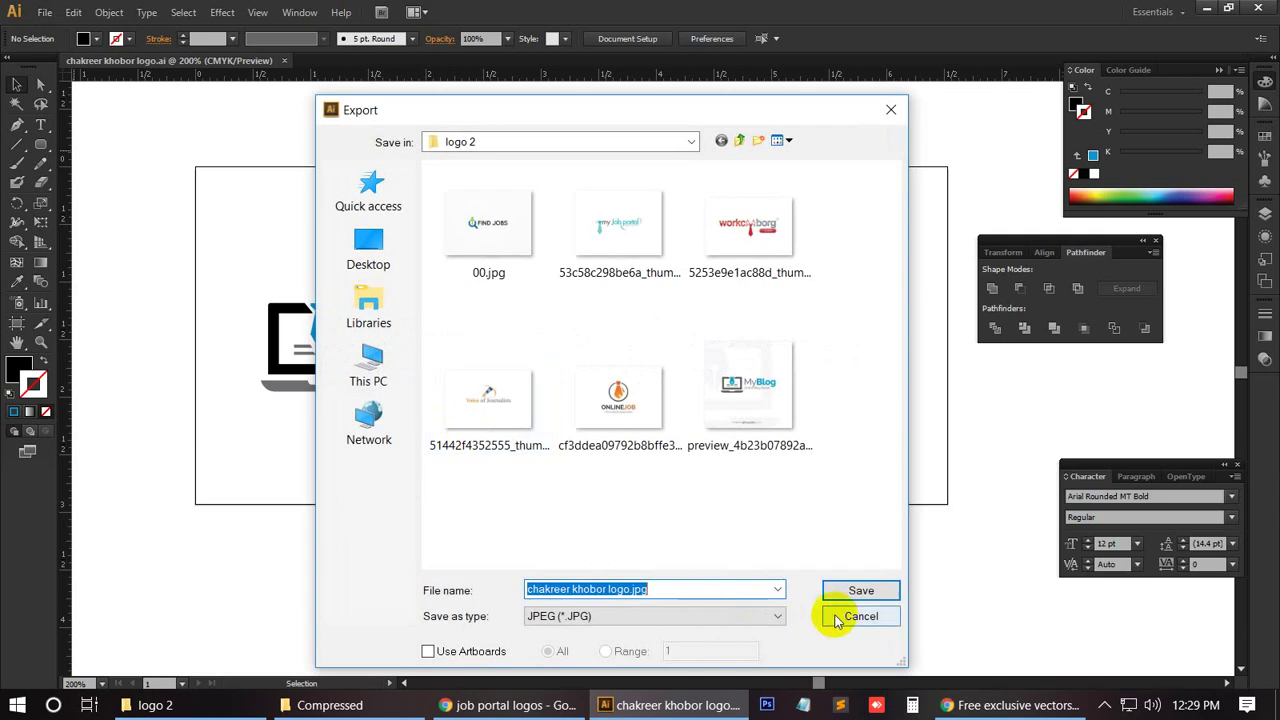
{"action": "left_click", "coordinate": [491, 651]}
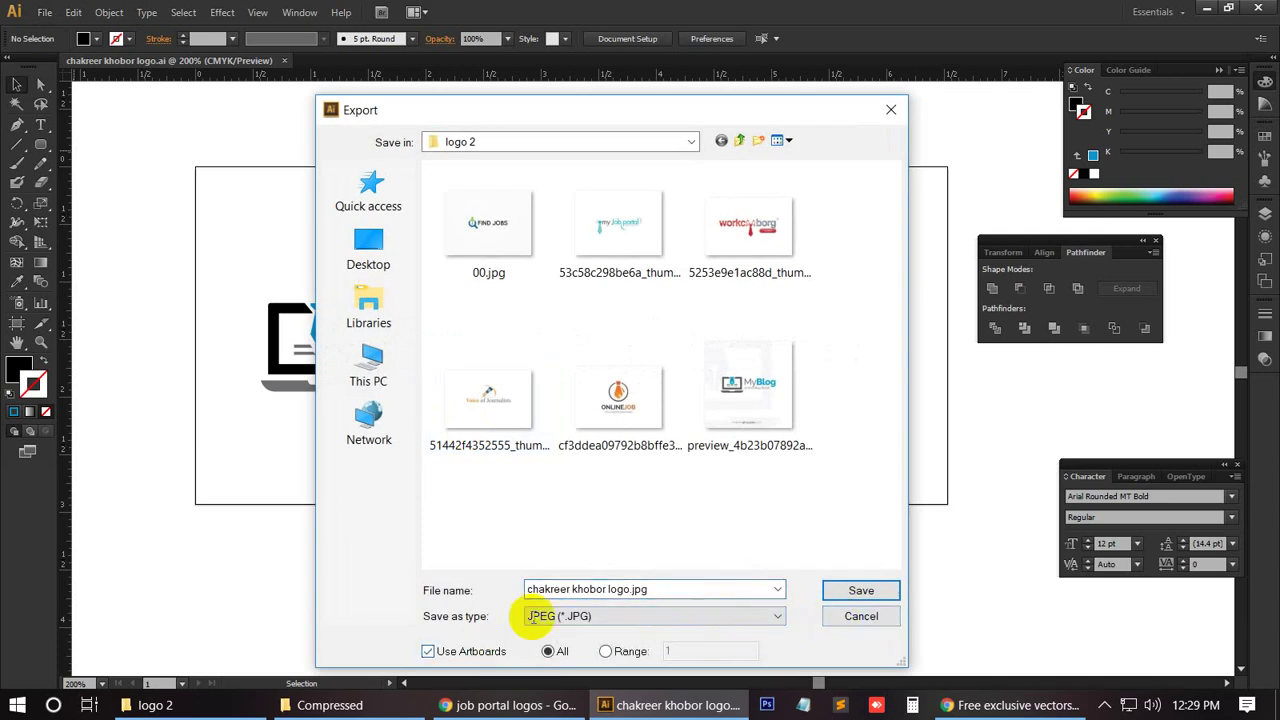
{"action": "left_click", "coordinate": [831, 590]}
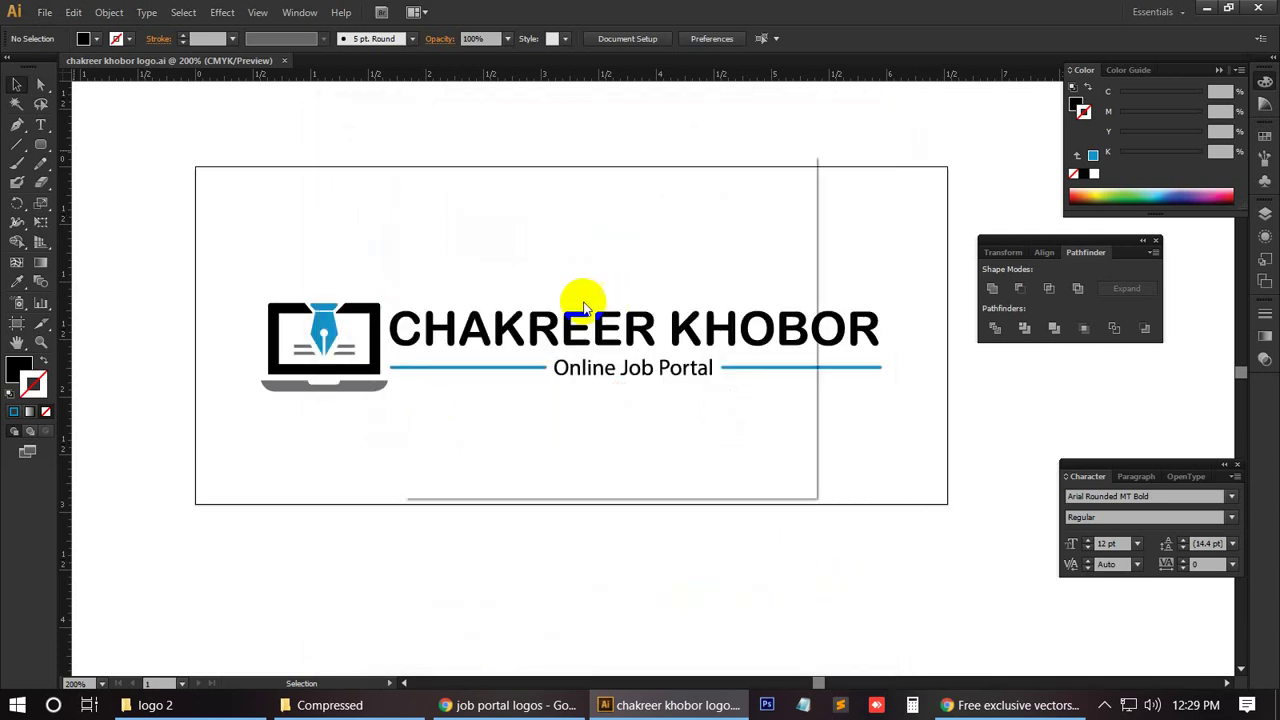
{"action": "left_click", "coordinate": [565, 226]}
{"action": "left_click", "coordinate": [566, 236]}
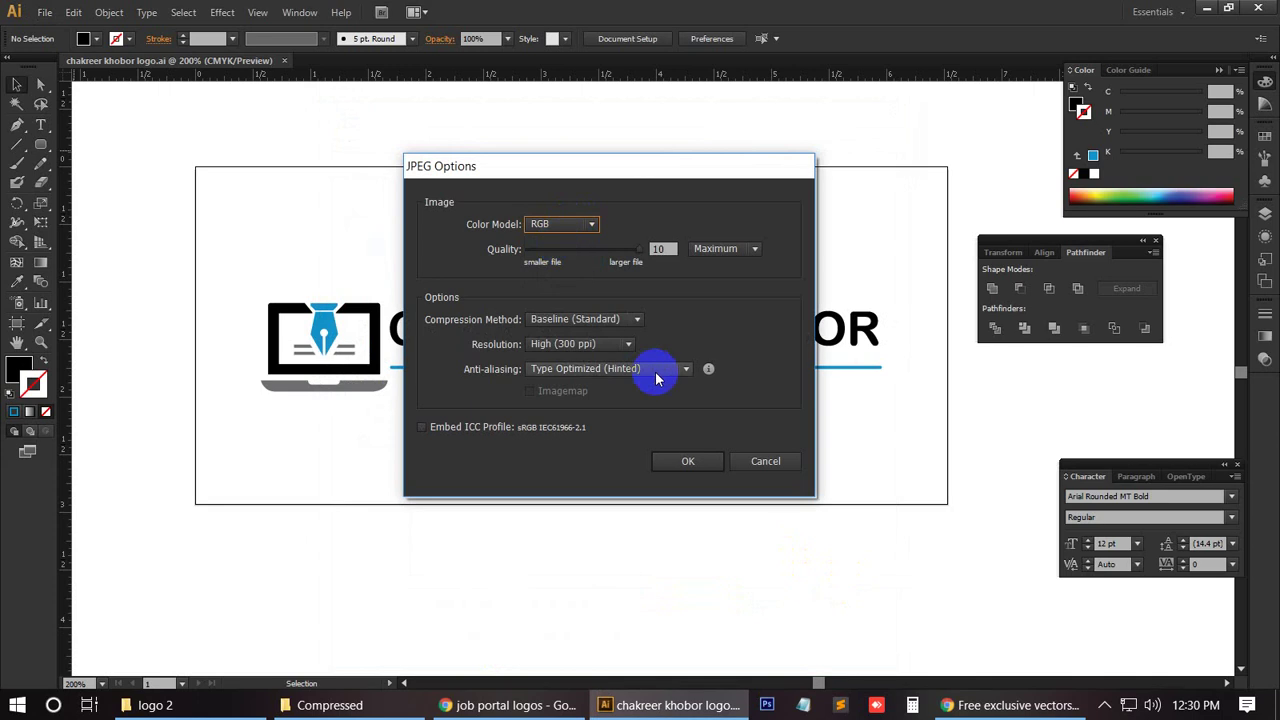
{"action": "left_click", "coordinate": [678, 463]}
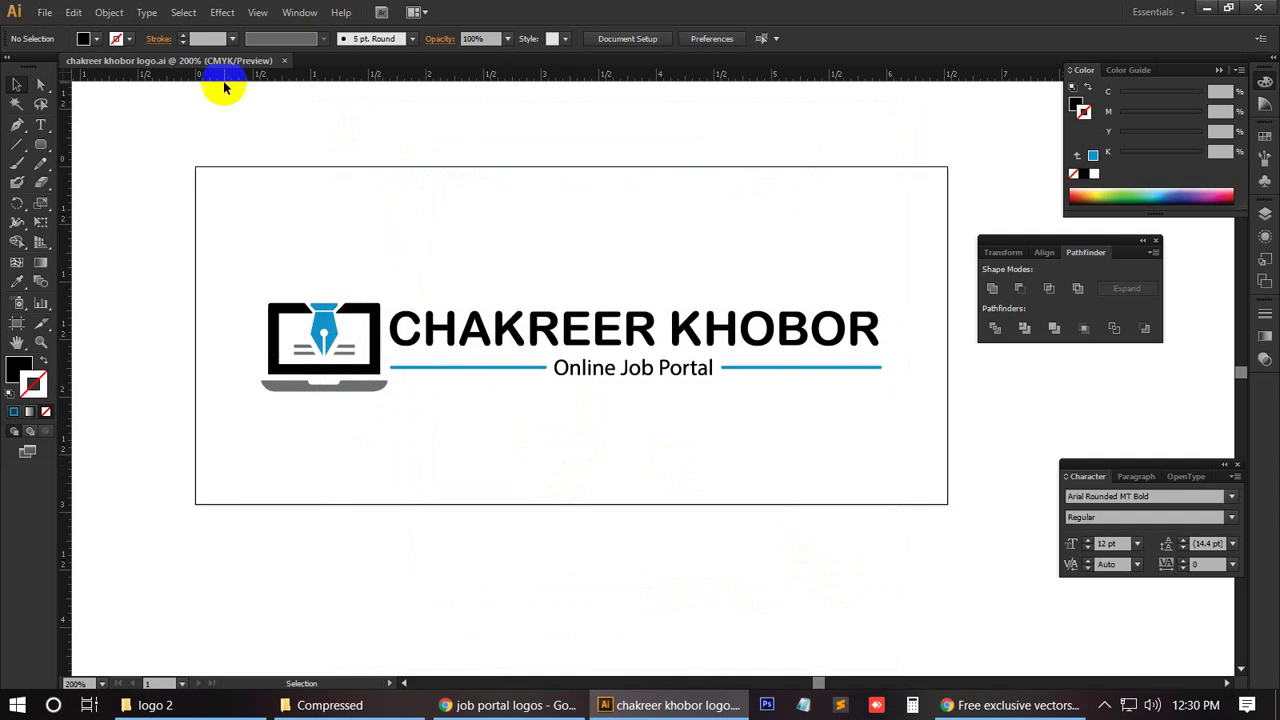
{"action": "left_click", "coordinate": [287, 62]}
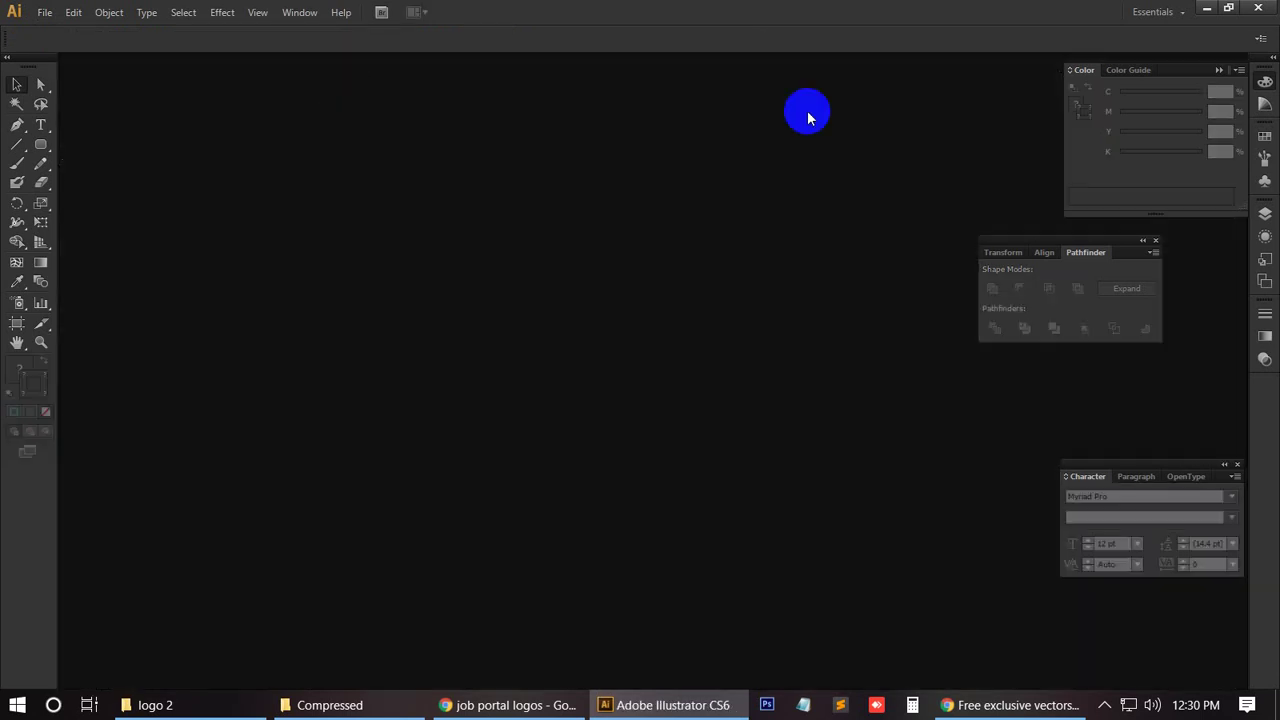
Step: Switch to the logo 2 folder and view the exported chakreer khobor logo-01.jpg in the photo viewer
{"action": "left_click", "coordinate": [1206, 7]}
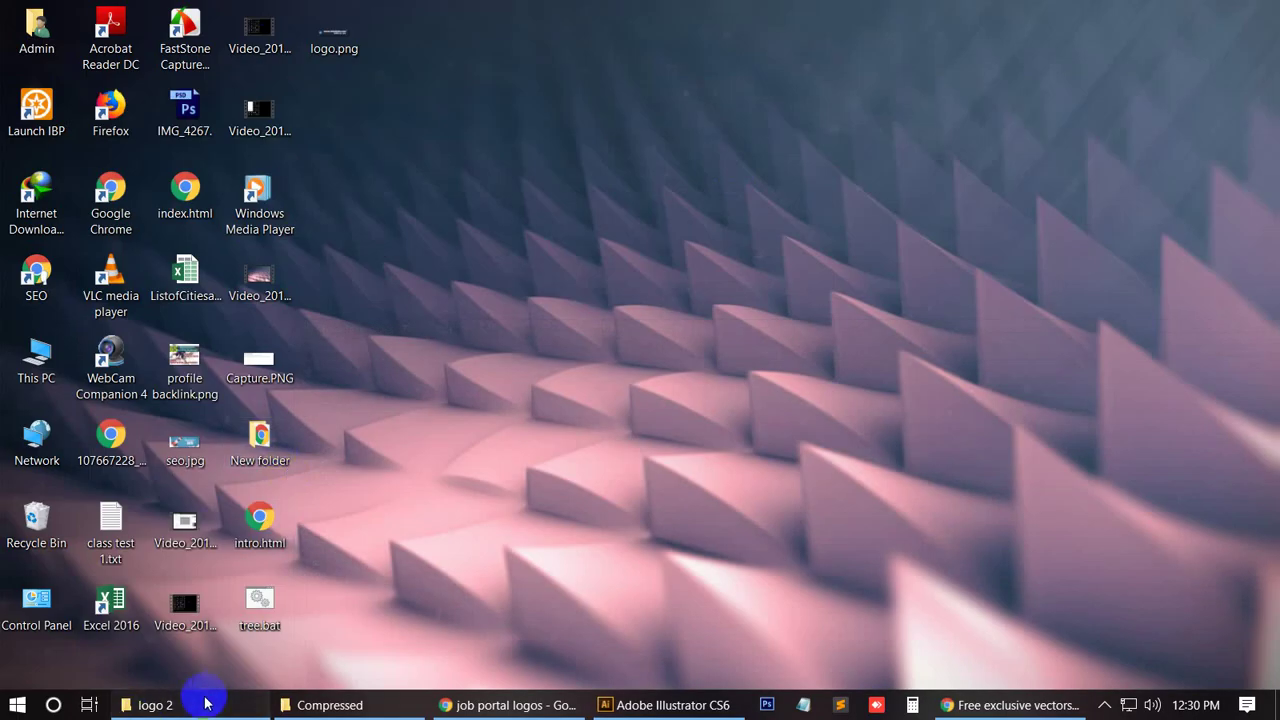
{"action": "left_click", "coordinate": [206, 702]}
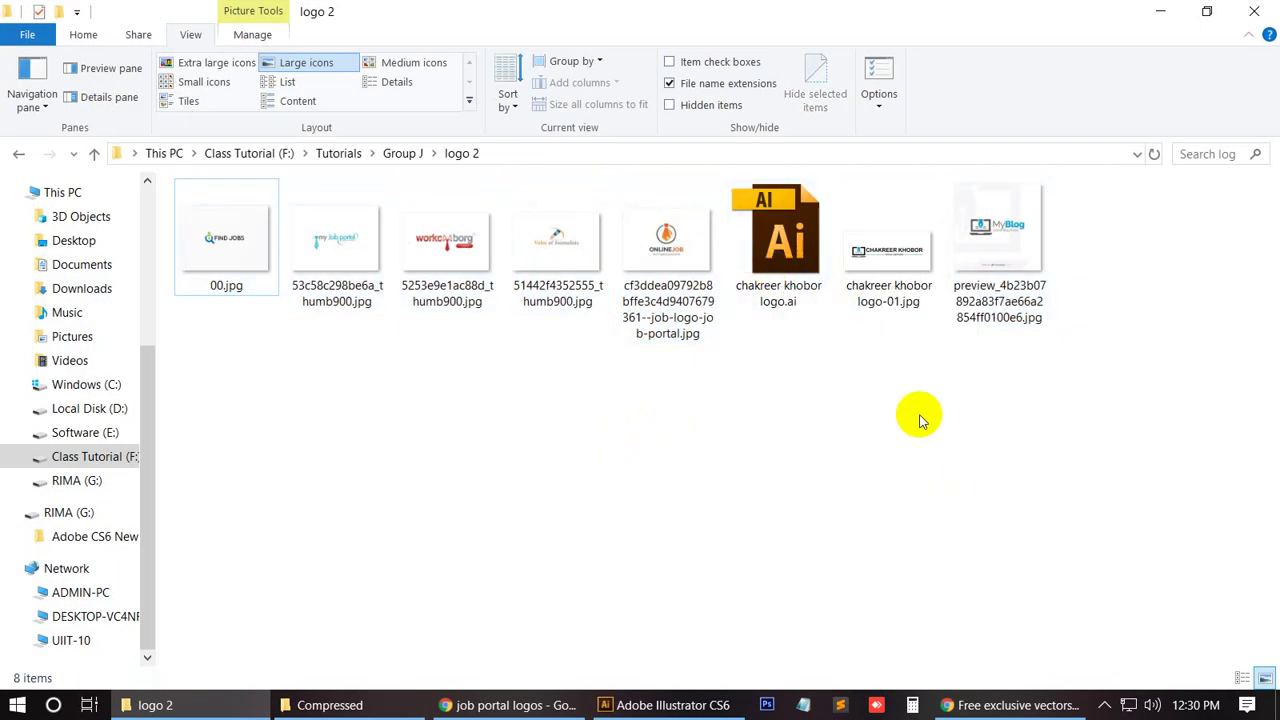
{"action": "left_click", "coordinate": [878, 257]}
{"action": "double_click", "coordinate": [878, 257]}
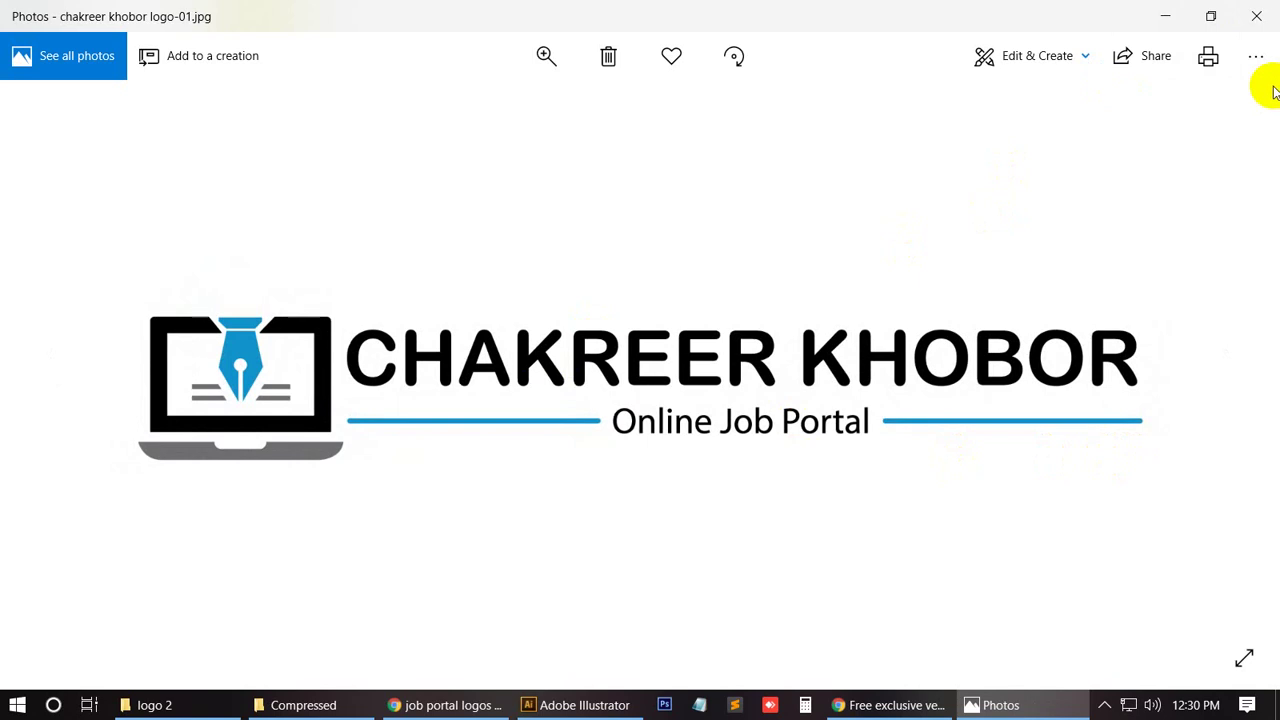
{"action": "left_click", "coordinate": [1262, 14]}
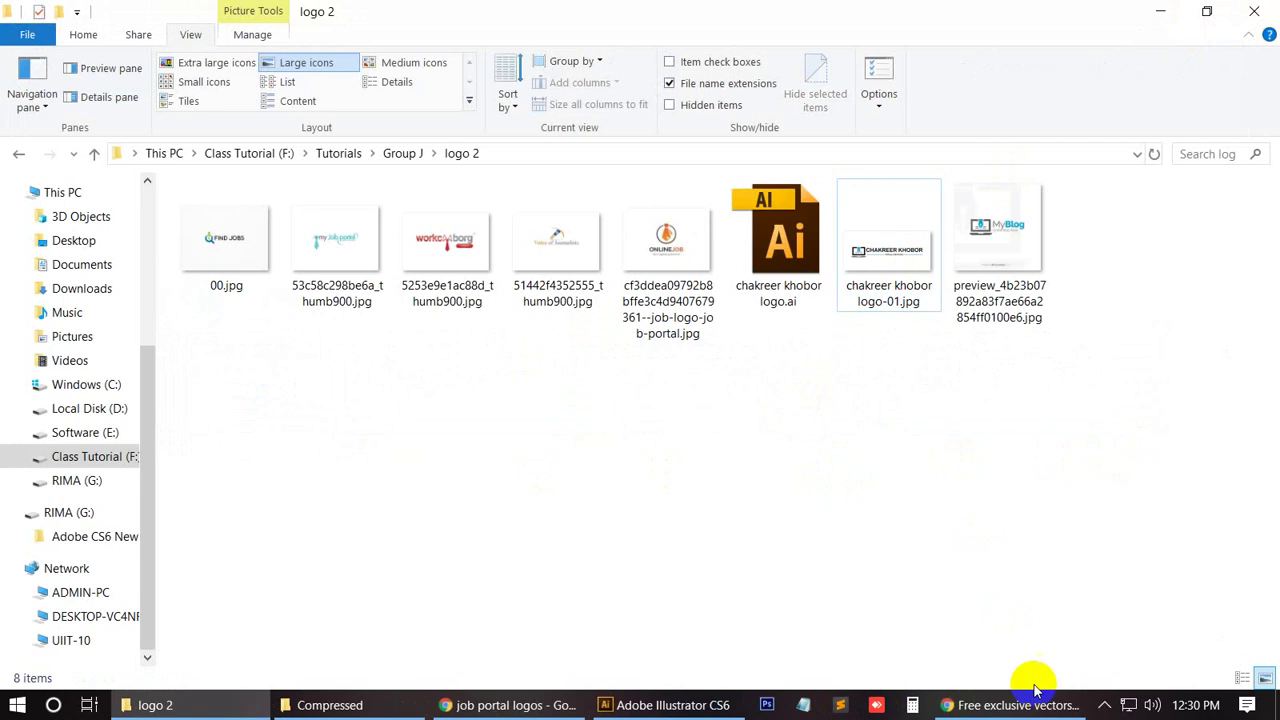
{"action": "left_click", "coordinate": [1104, 705]}
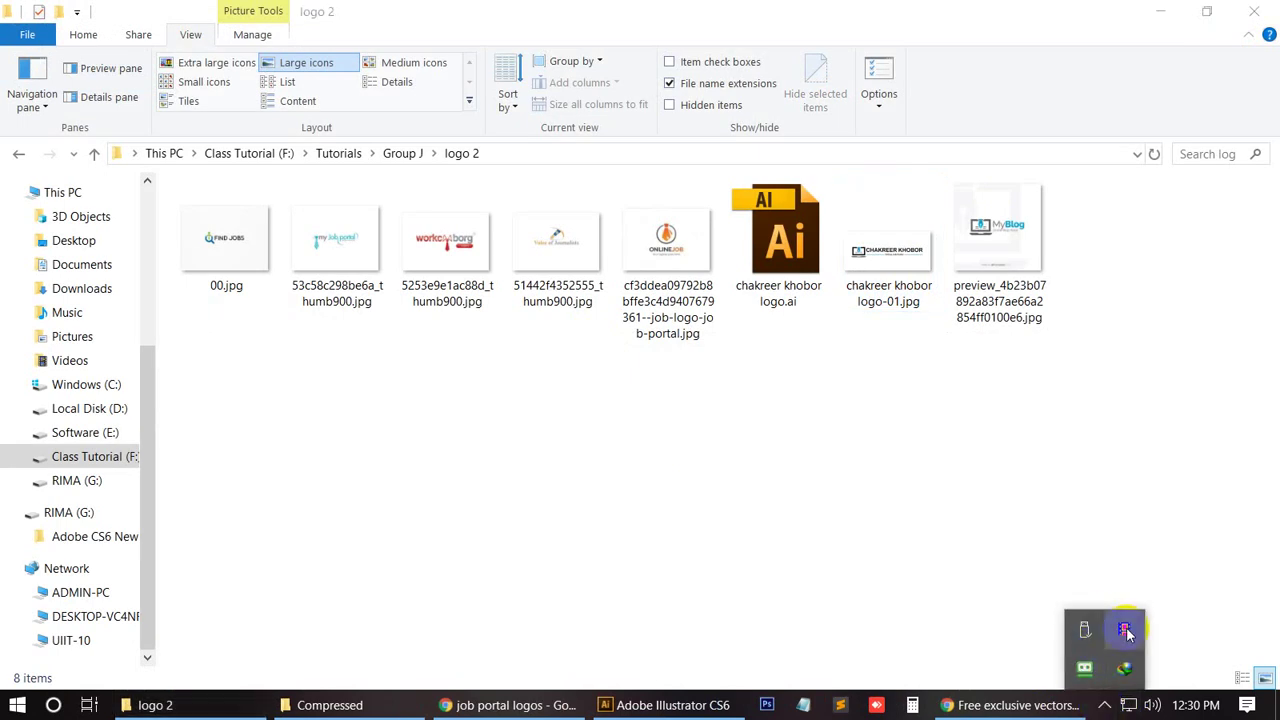